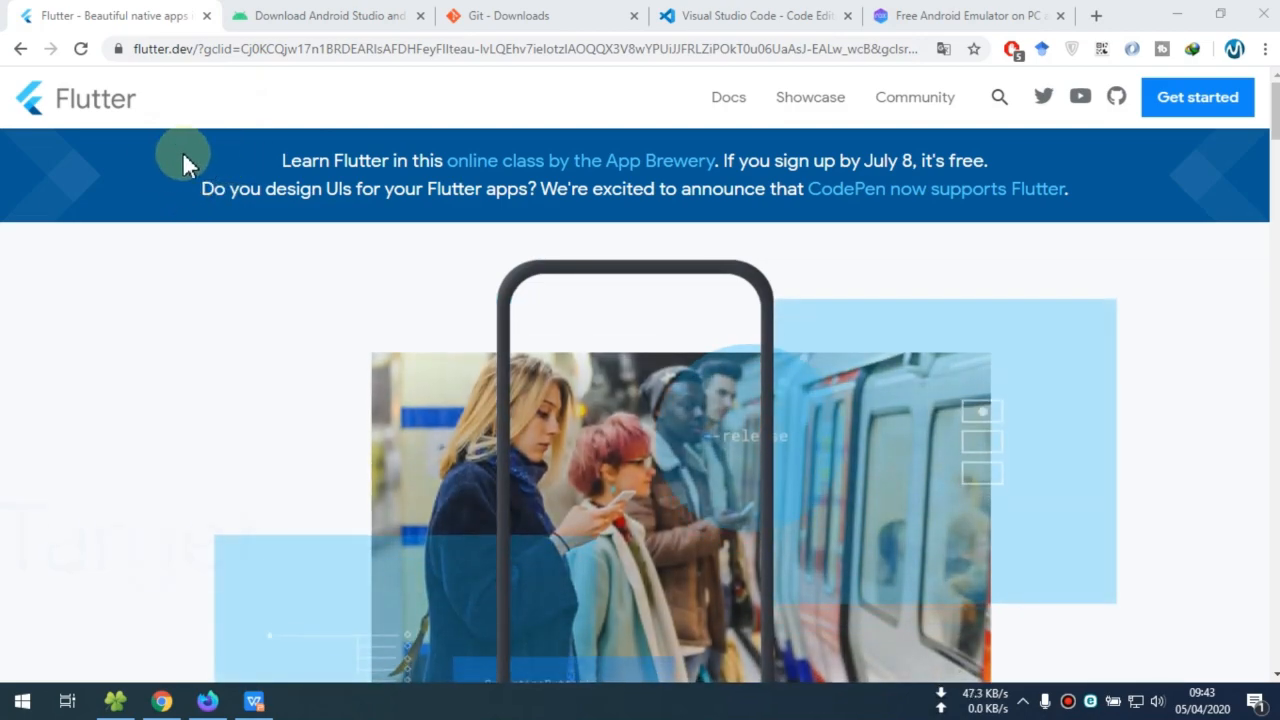
Step: Review the download pages for Android Studio, Git and Visual Studio Code
{"action": "left_click", "coordinate": [316, 24]}
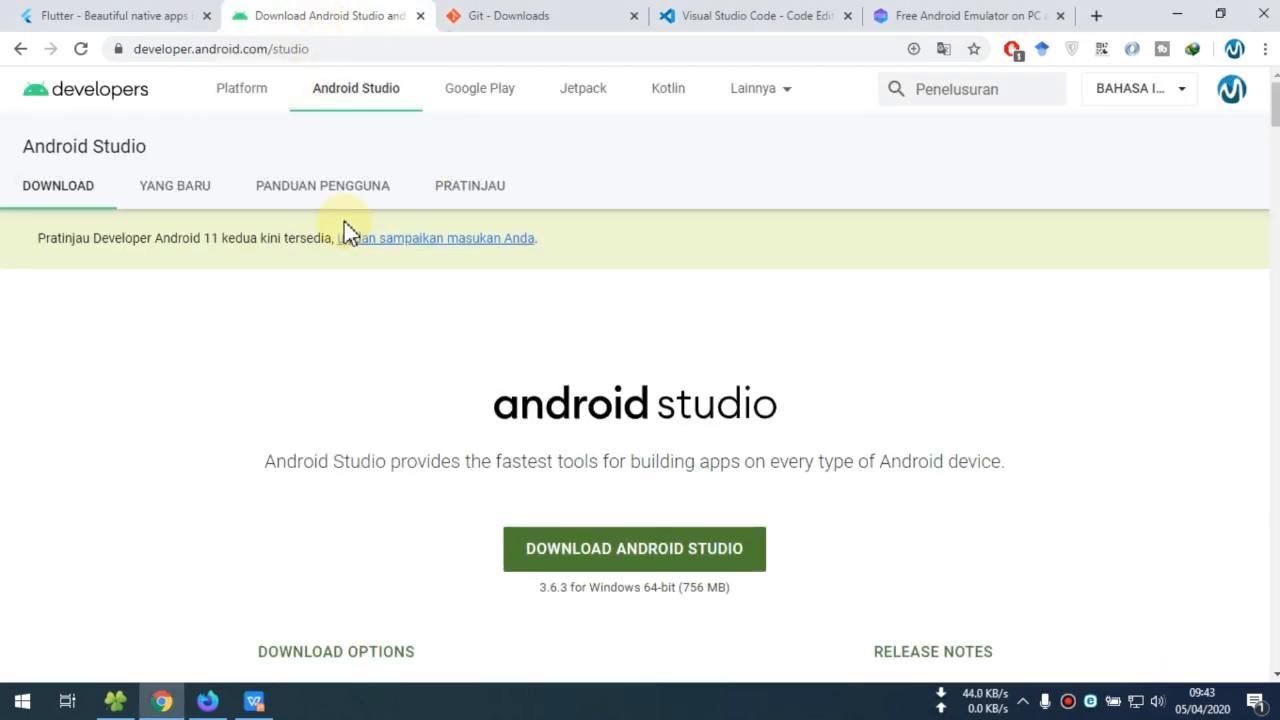
{"action": "scroll", "coordinate": [640, 450], "scroll_direction": "down", "scroll_amount": 2}
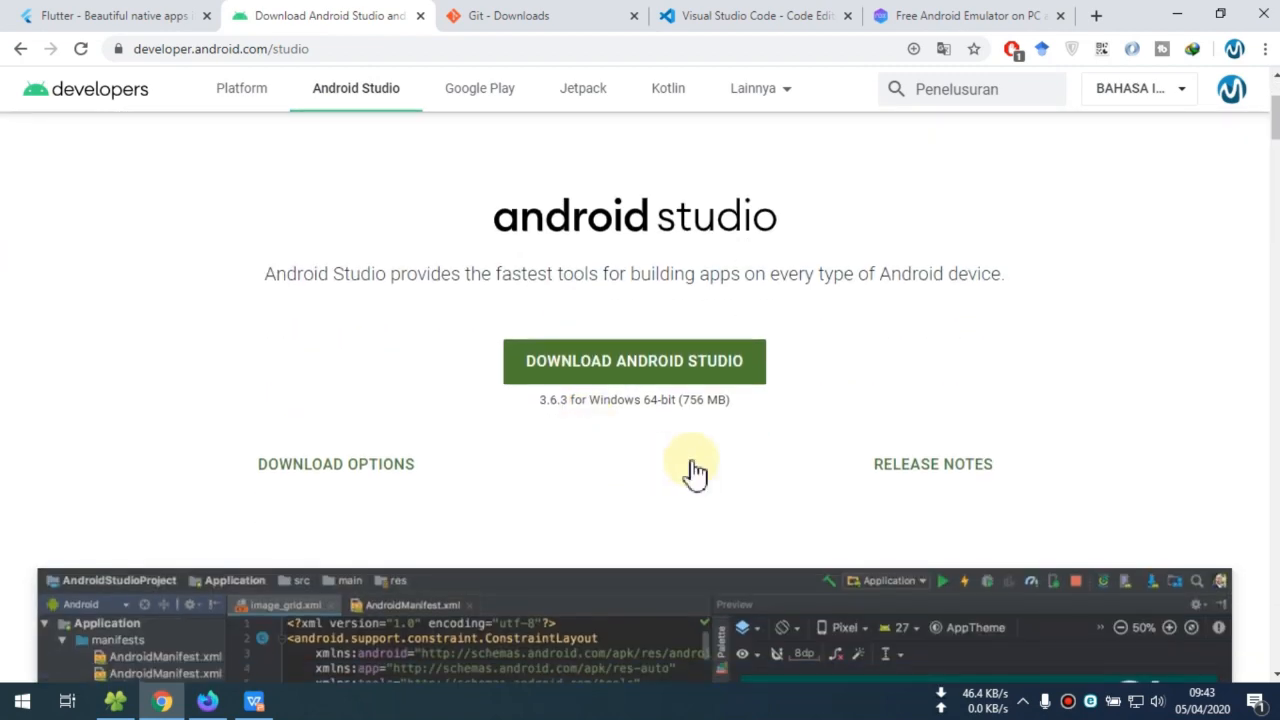
{"action": "scroll", "coordinate": [560, 320], "scroll_direction": "up", "scroll_amount": 2}
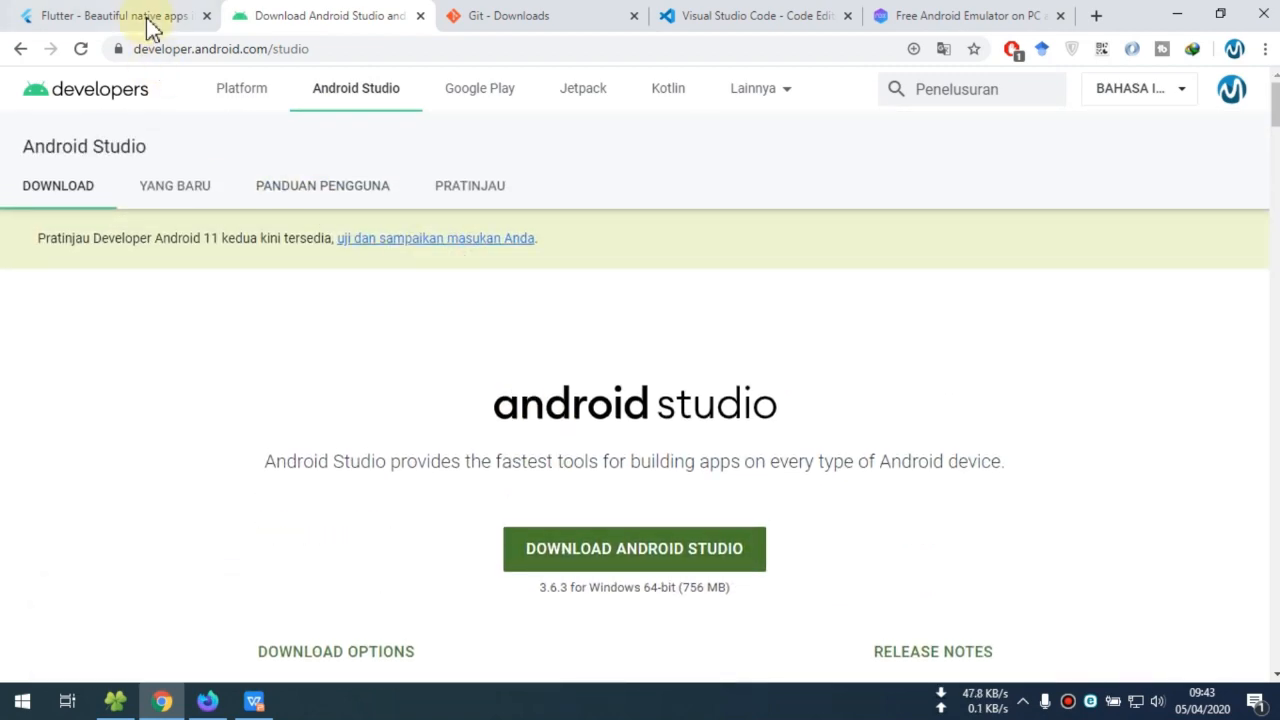
{"action": "left_click", "coordinate": [538, 24]}
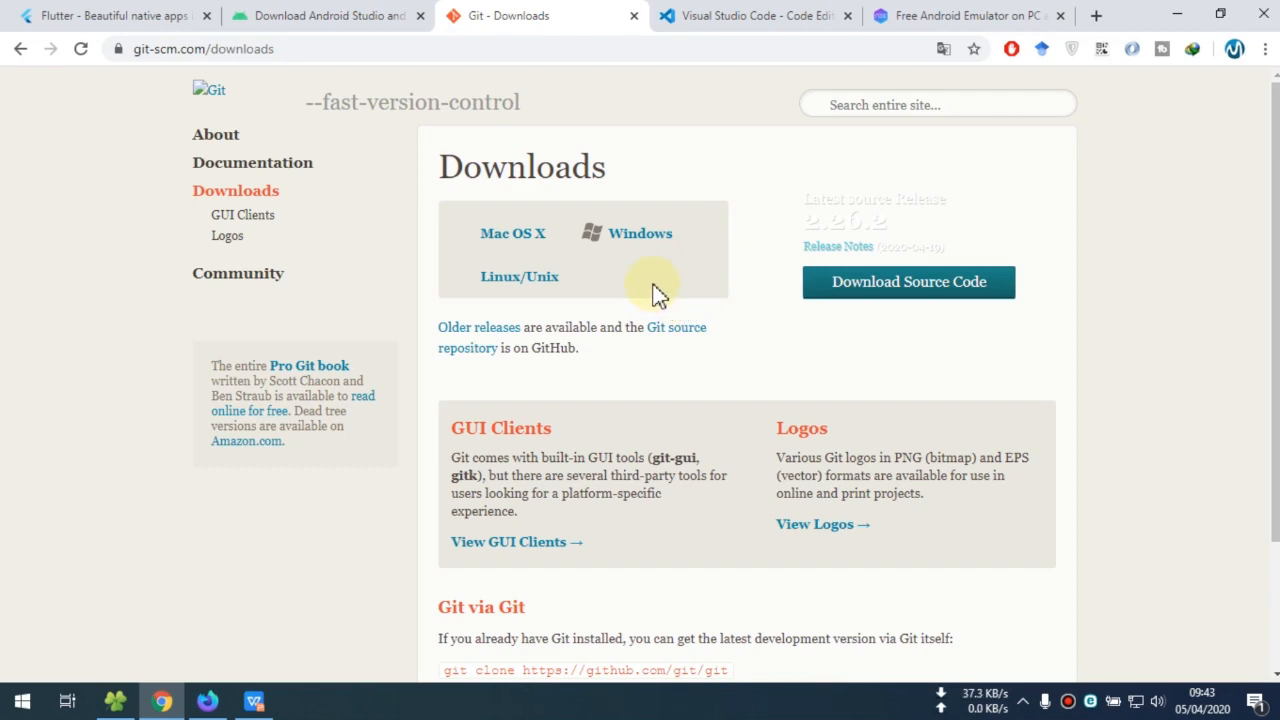
{"action": "left_click", "coordinate": [733, 24]}
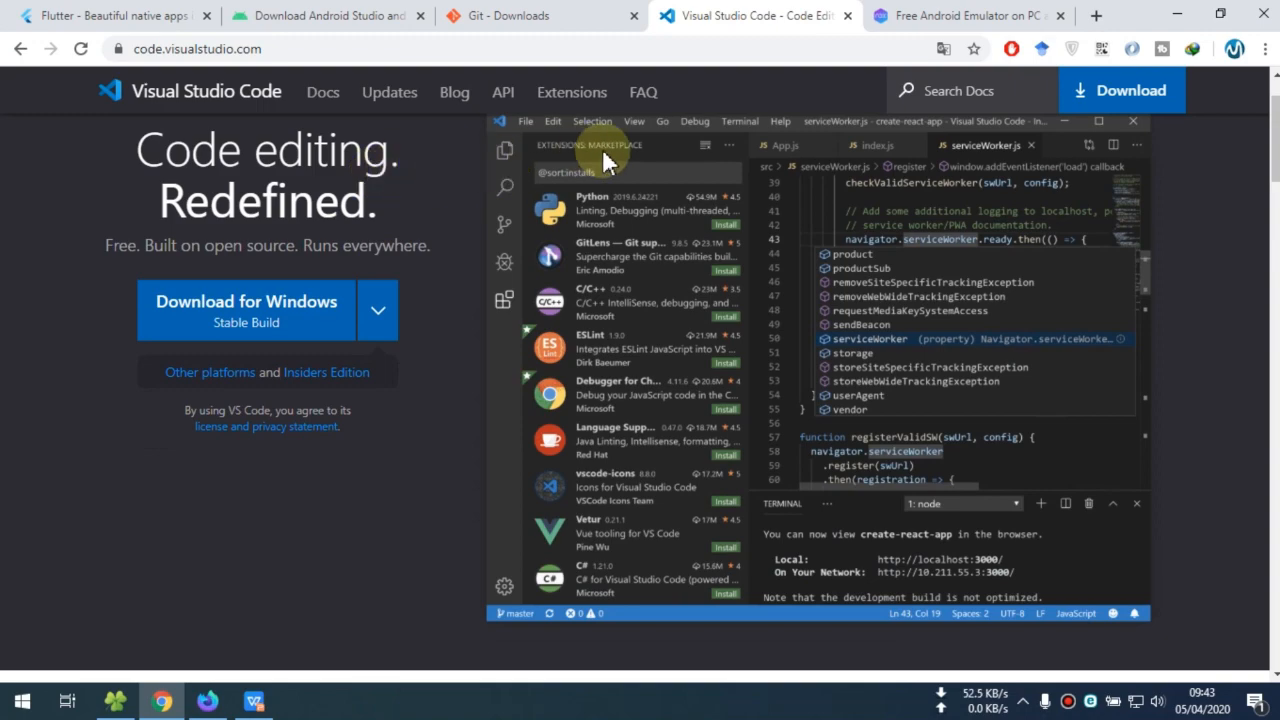
{"action": "scroll", "coordinate": [780, 123], "scroll_direction": "down", "scroll_amount": 3}
{"action": "scroll", "coordinate": [810, 122], "scroll_direction": "up", "scroll_amount": 3}
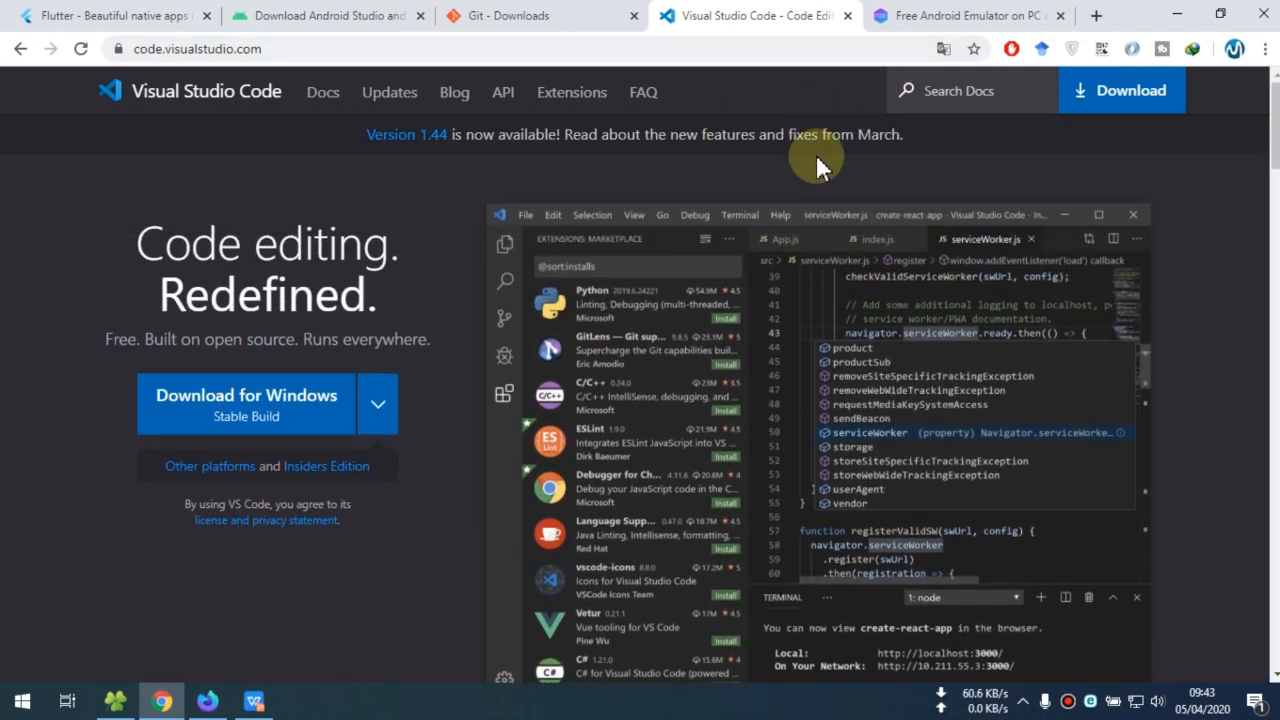
Step: Look over the Android Studio download page again and the NoxPlayer emulator page
{"action": "left_click", "coordinate": [358, 18]}
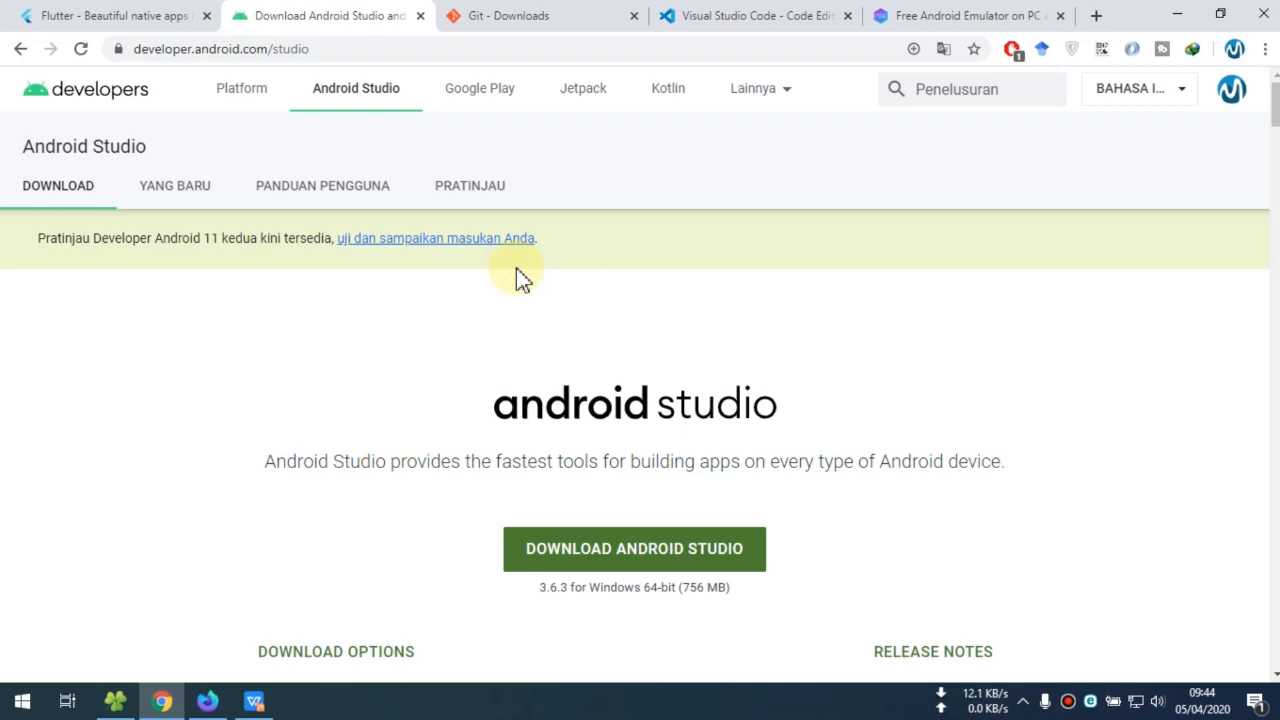
{"action": "scroll", "coordinate": [520, 278], "scroll_direction": "down", "scroll_amount": 3}
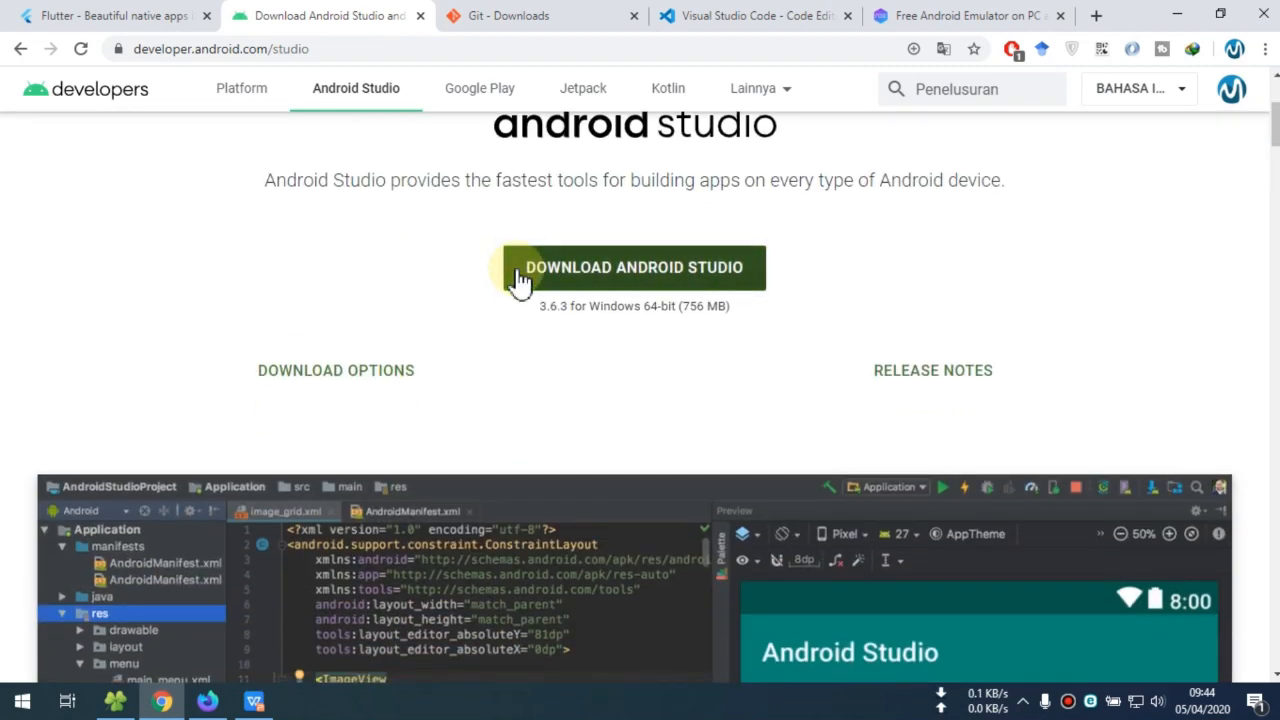
{"action": "scroll", "coordinate": [520, 278], "scroll_direction": "down", "scroll_amount": 1}
{"action": "scroll", "coordinate": [520, 280], "scroll_direction": "up", "scroll_amount": 4}
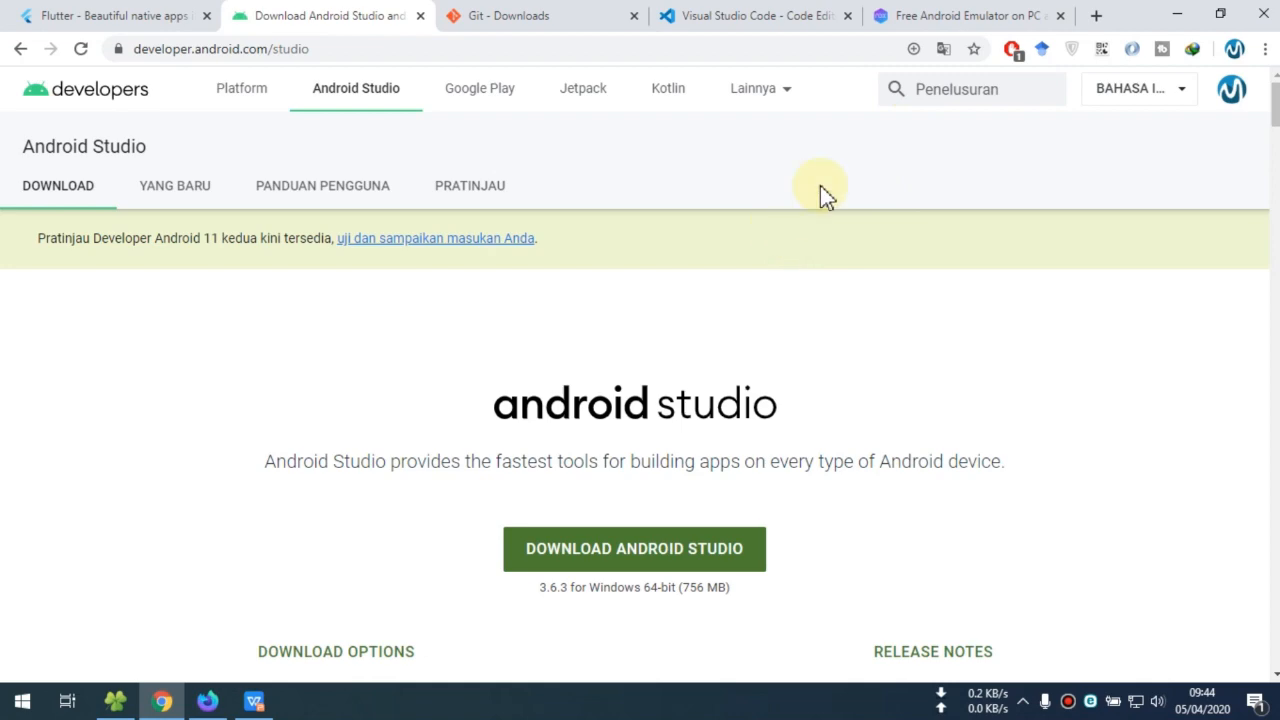
{"action": "left_click", "coordinate": [928, 16]}
{"action": "scroll", "coordinate": [360, 262], "scroll_direction": "up", "scroll_amount": 5}
{"action": "scroll", "coordinate": [358, 263], "scroll_direction": "up", "scroll_amount": 10}
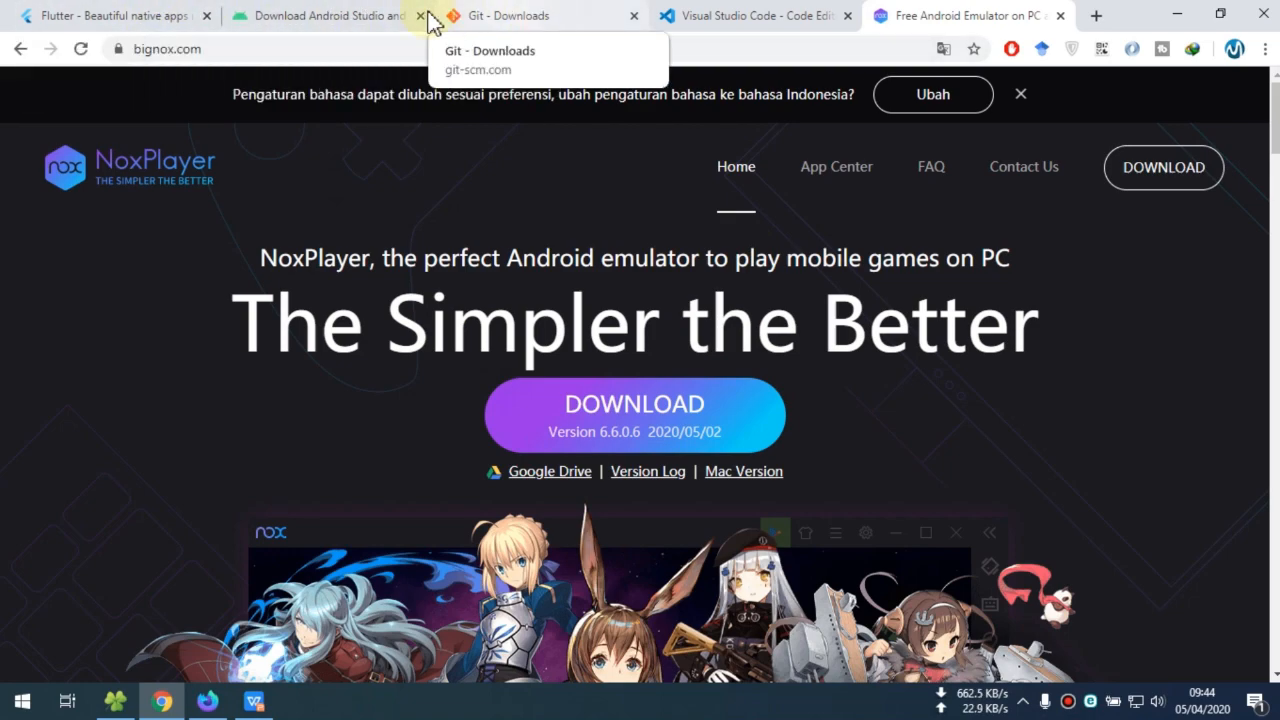
Step: Open the Windows installation guide from the Flutter website's getting-started documentation
{"action": "left_click", "coordinate": [155, 17]}
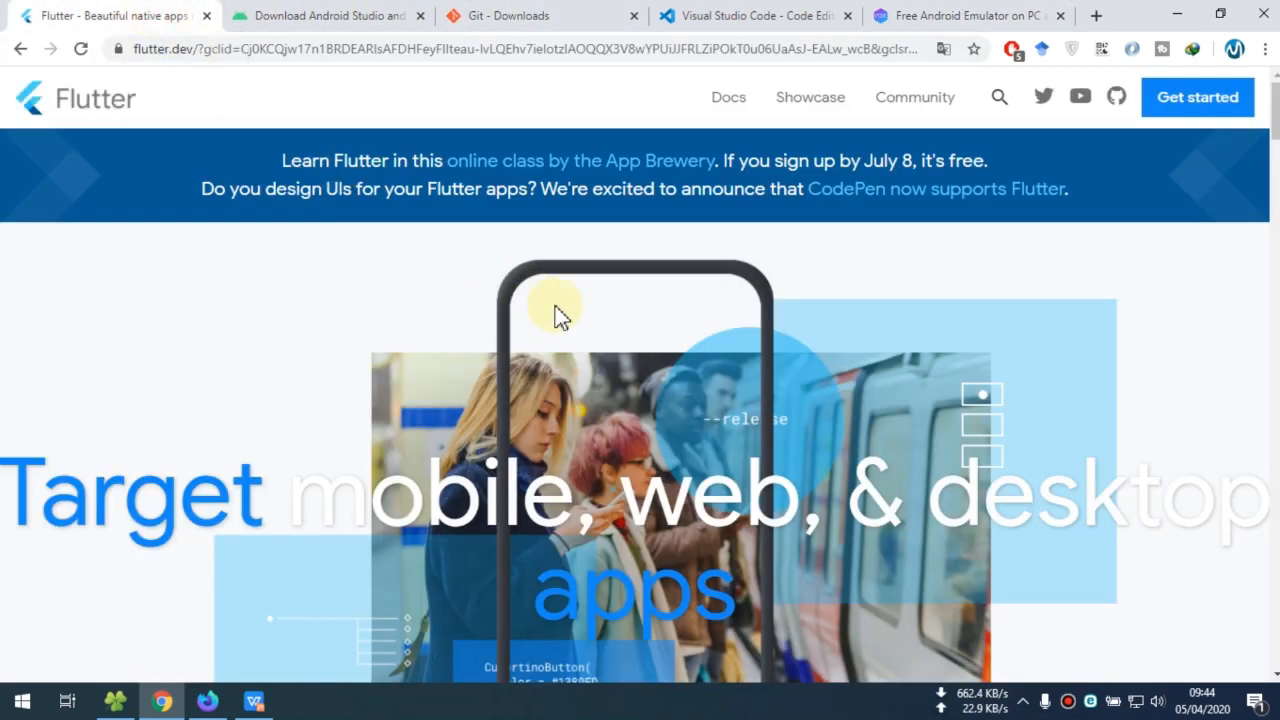
{"action": "left_click", "coordinate": [1186, 108]}
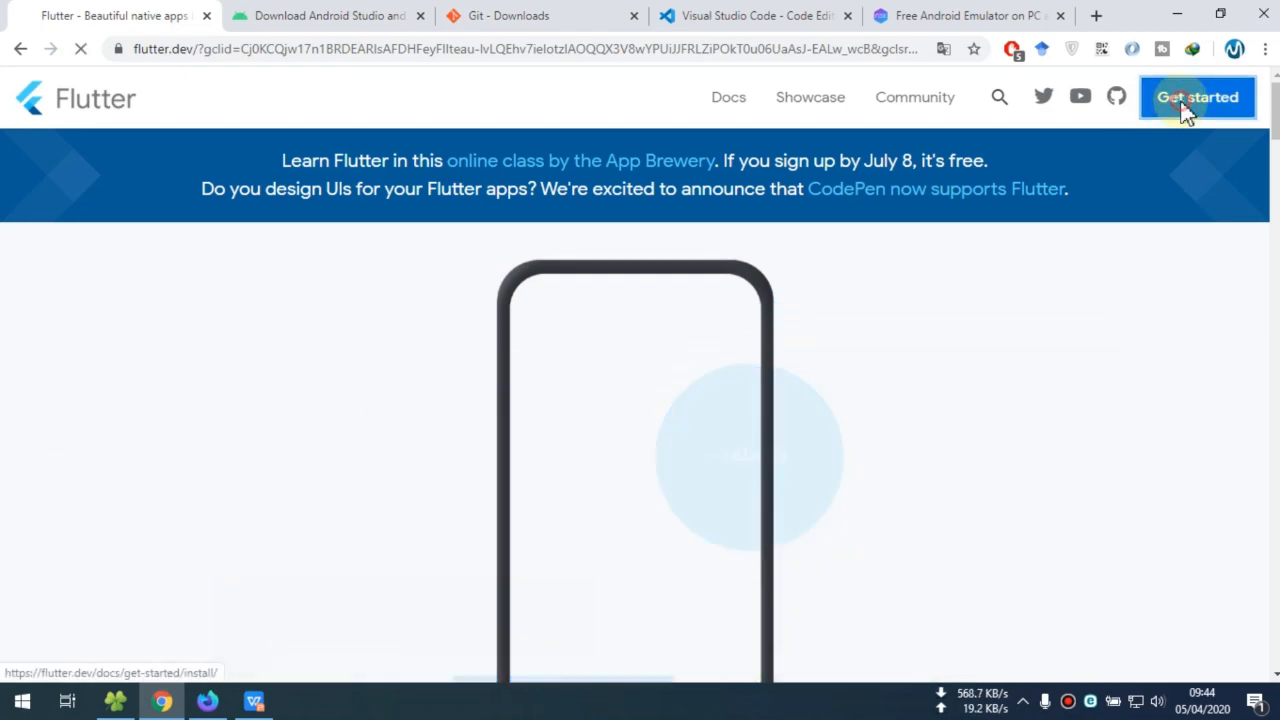
{"action": "scroll", "coordinate": [640, 333], "scroll_direction": "down", "scroll_amount": 3}
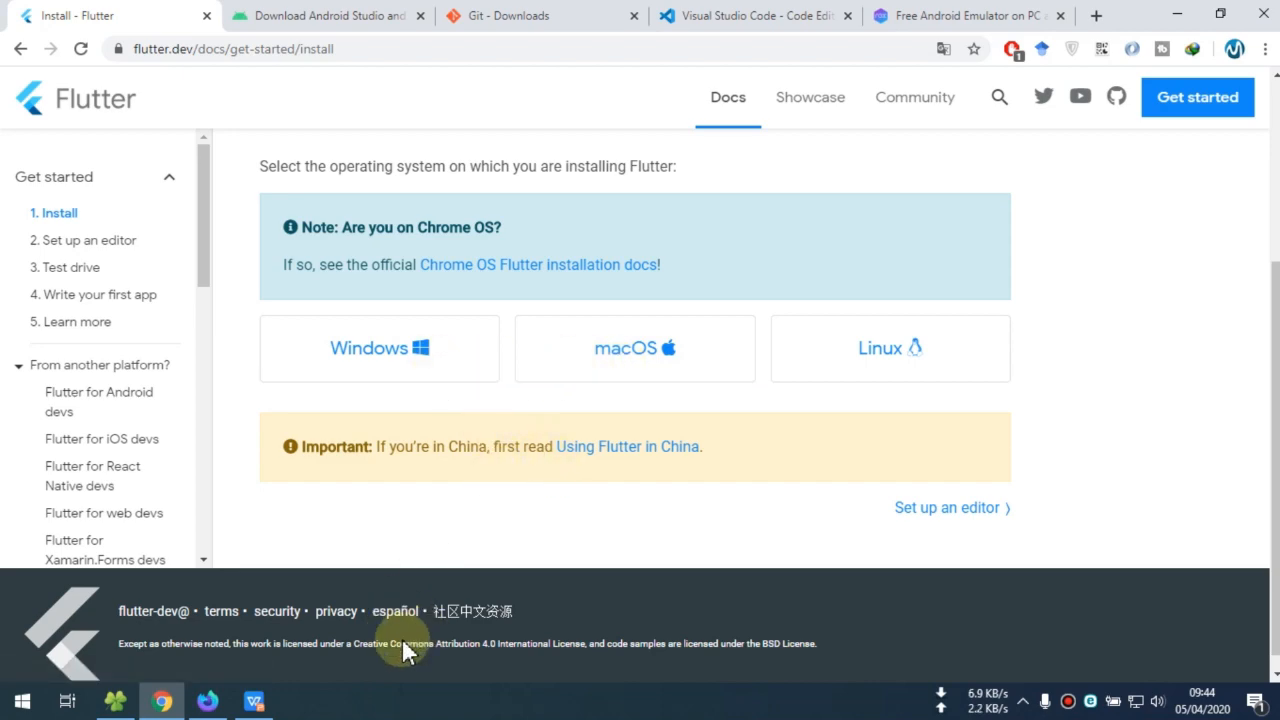
{"action": "left_click", "coordinate": [372, 347]}
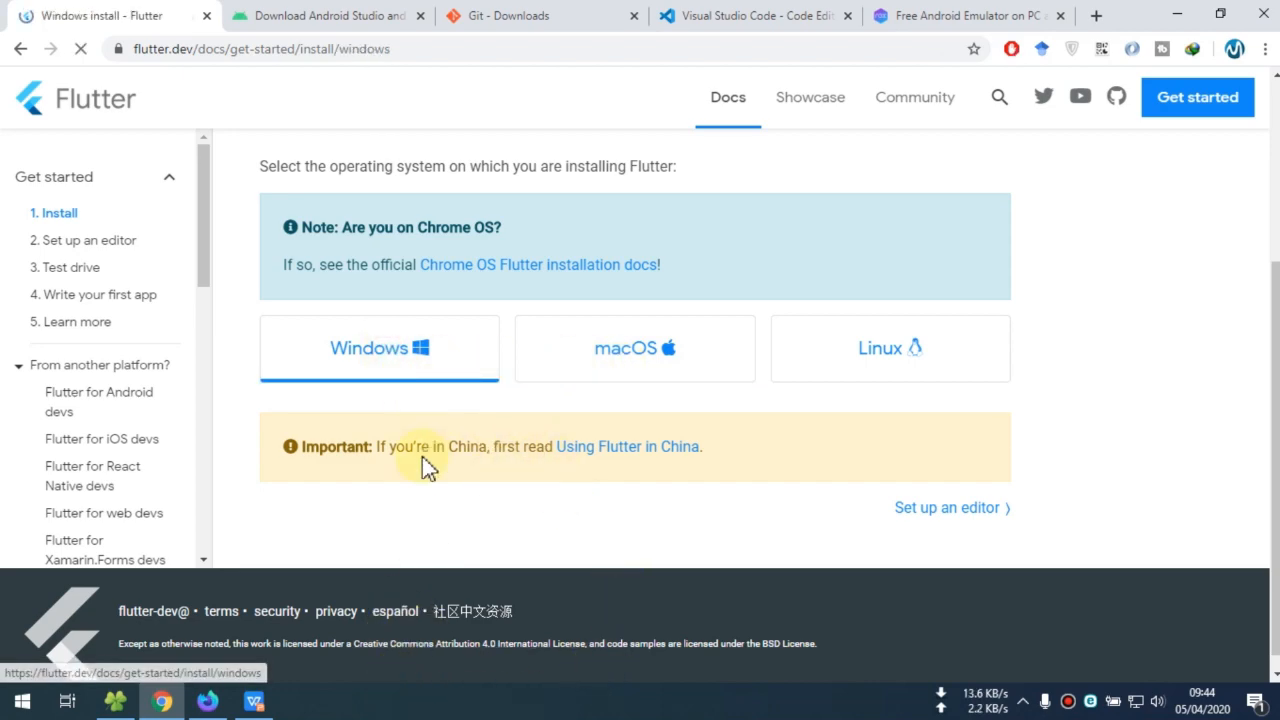
{"action": "scroll", "coordinate": [490, 380], "scroll_direction": "down", "scroll_amount": 3}
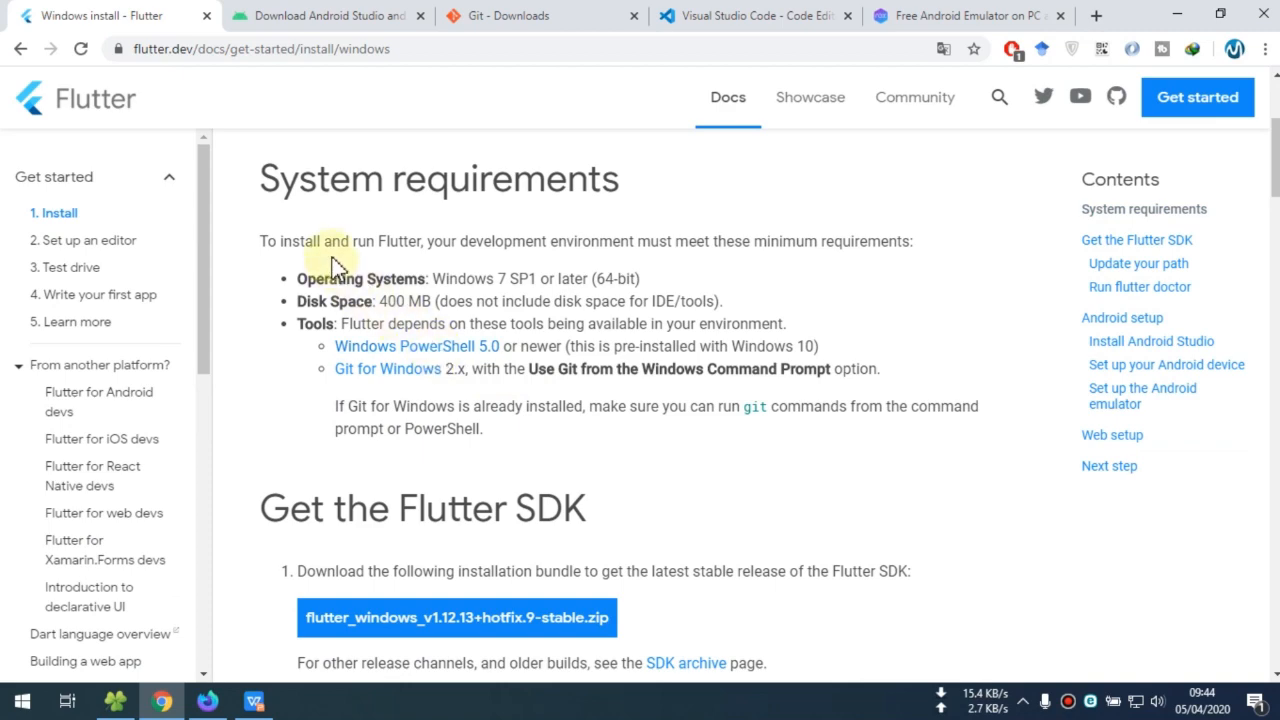
Step: Examine the system requirements for Flutter on Windows, including operating system, disk space and required tools
{"action": "left_click_drag", "start_coordinate": [256, 178], "coordinate": [694, 194]}
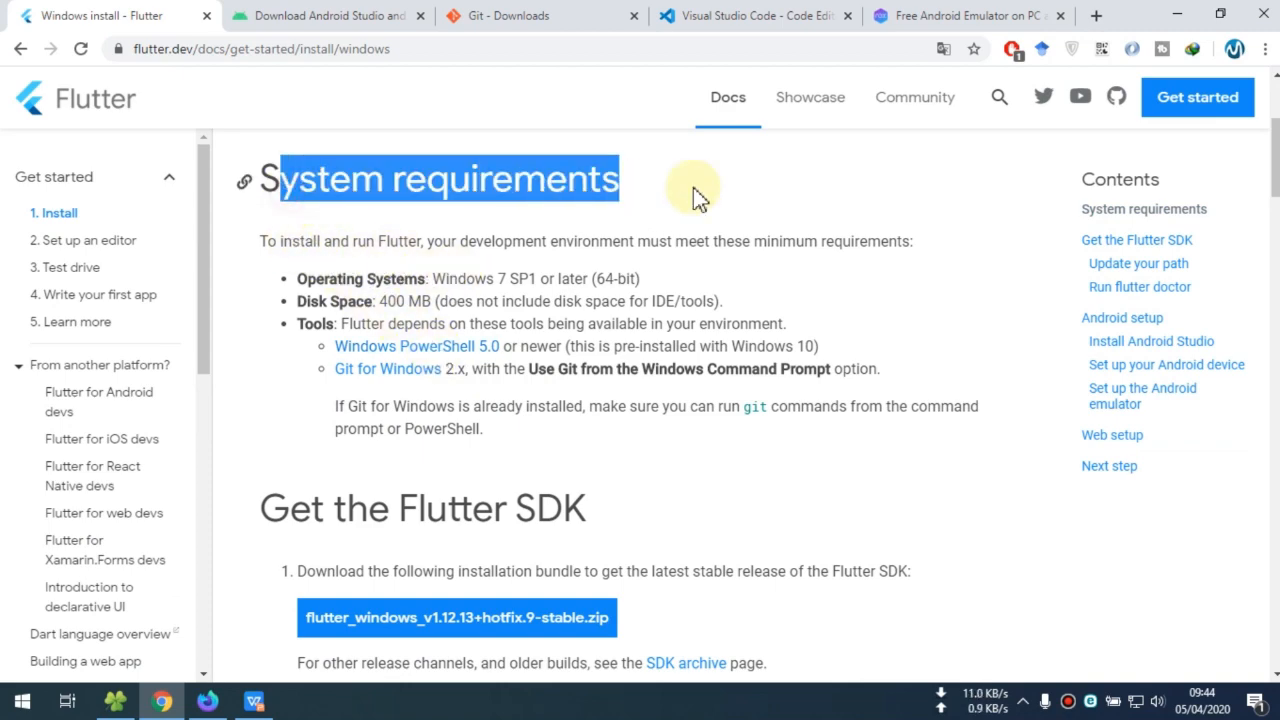
{"action": "left_click", "coordinate": [724, 275]}
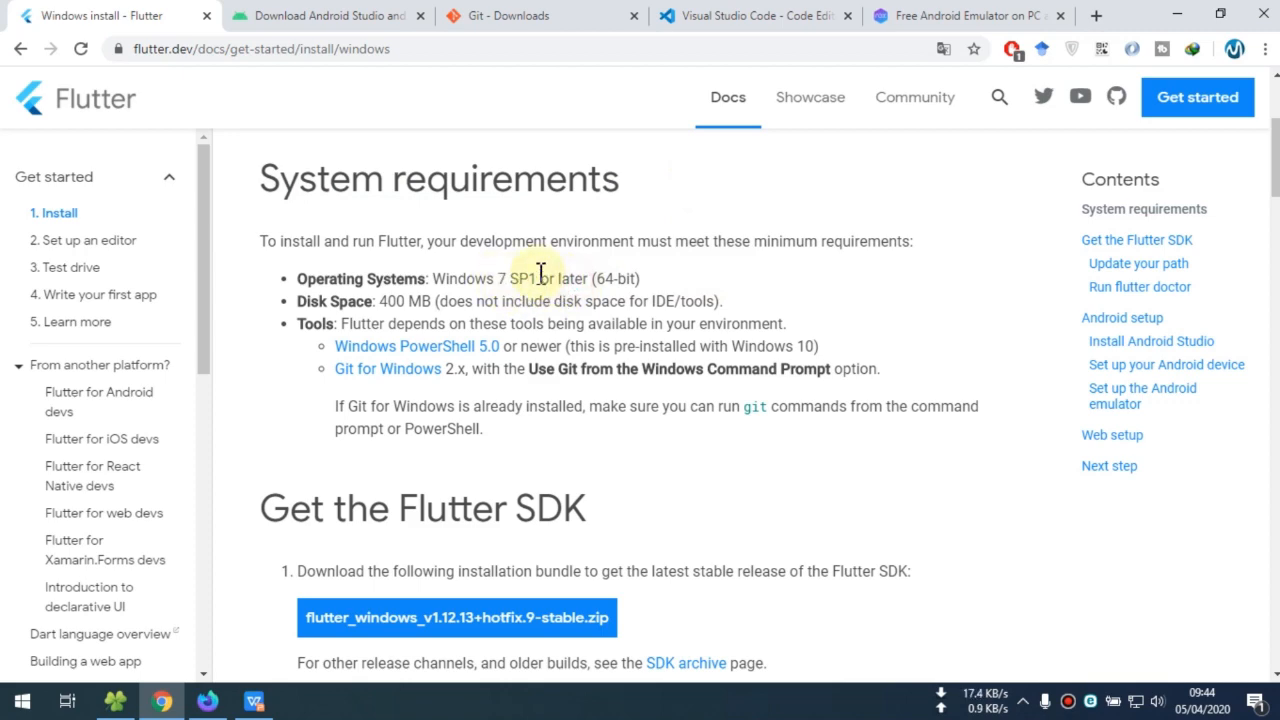
{"action": "left_click_drag", "start_coordinate": [593, 279], "coordinate": [636, 278]}
{"action": "left_click", "coordinate": [651, 273]}
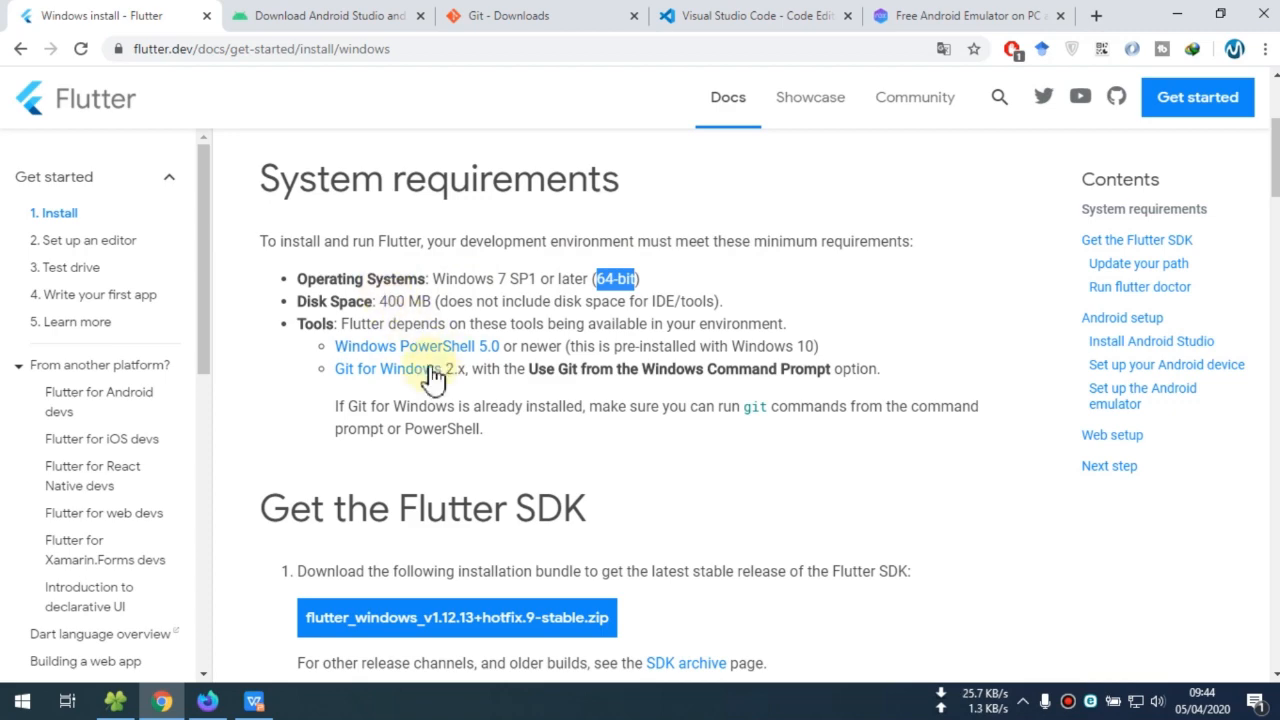
{"action": "left_click_drag", "start_coordinate": [380, 300], "coordinate": [424, 297]}
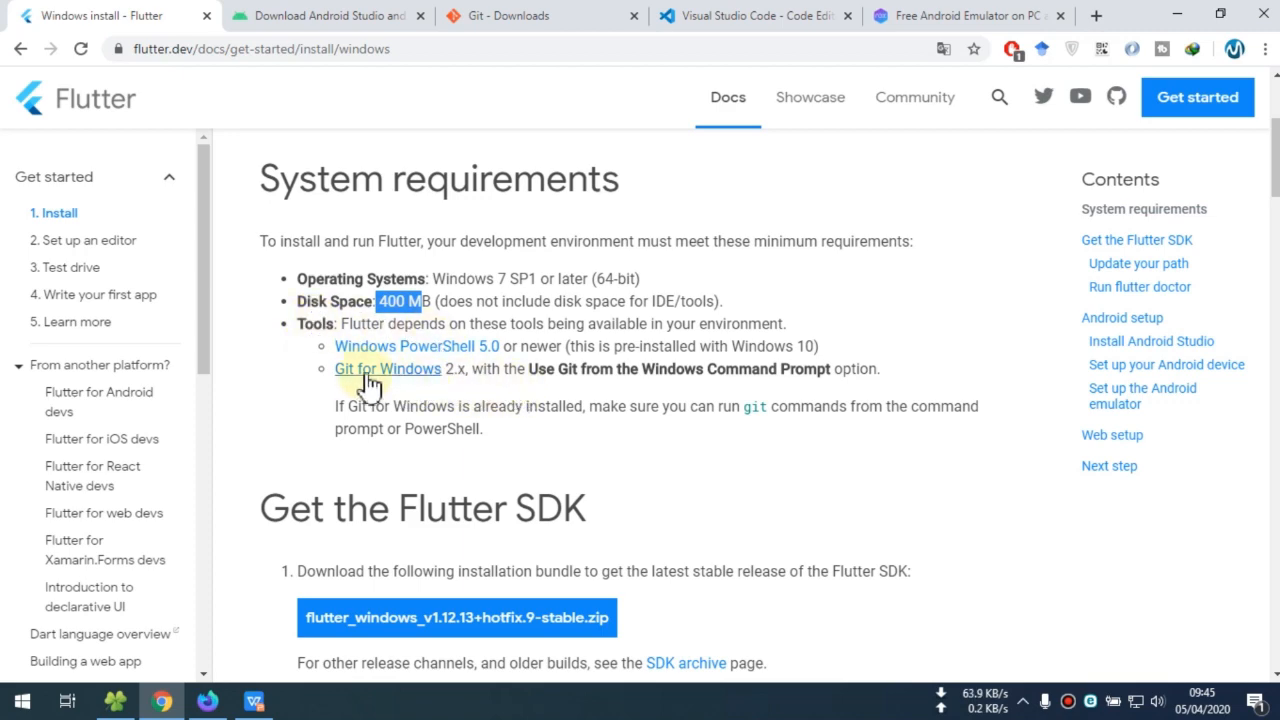
{"action": "left_click", "coordinate": [686, 384]}
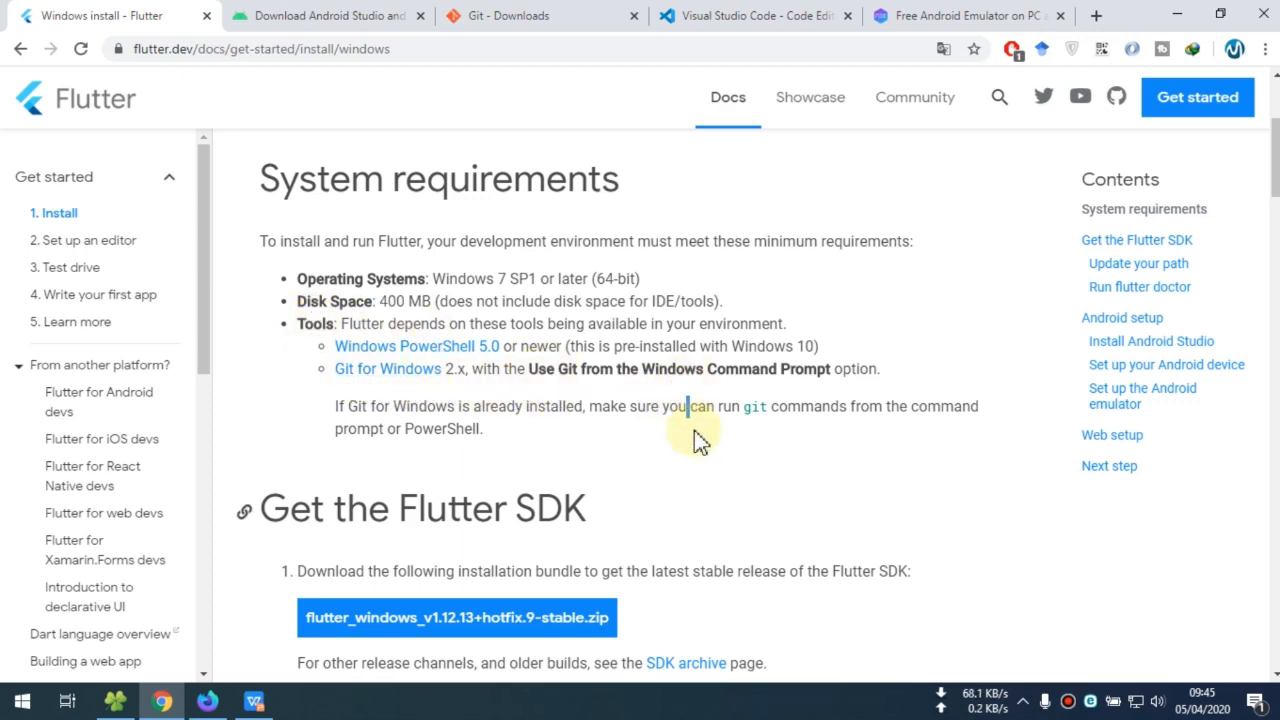
Step: Read the Get the Flutter SDK section, highlight its git clone command, and check the Git downloads page
{"action": "scroll", "coordinate": [698, 440], "scroll_direction": "down", "scroll_amount": 3}
{"action": "scroll", "coordinate": [698, 436], "scroll_direction": "up", "scroll_amount": 1}
{"action": "scroll", "coordinate": [698, 436], "scroll_direction": "down", "scroll_amount": 1}
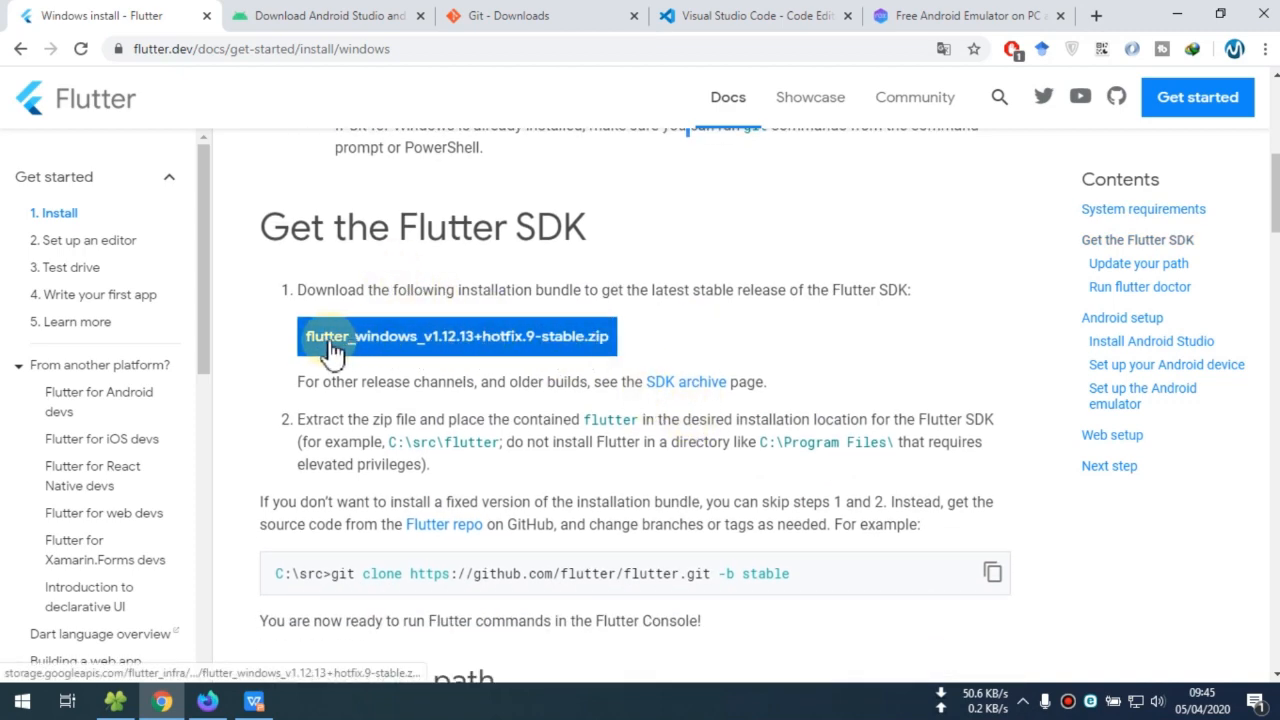
{"action": "scroll", "coordinate": [540, 450], "scroll_direction": "down", "scroll_amount": 1}
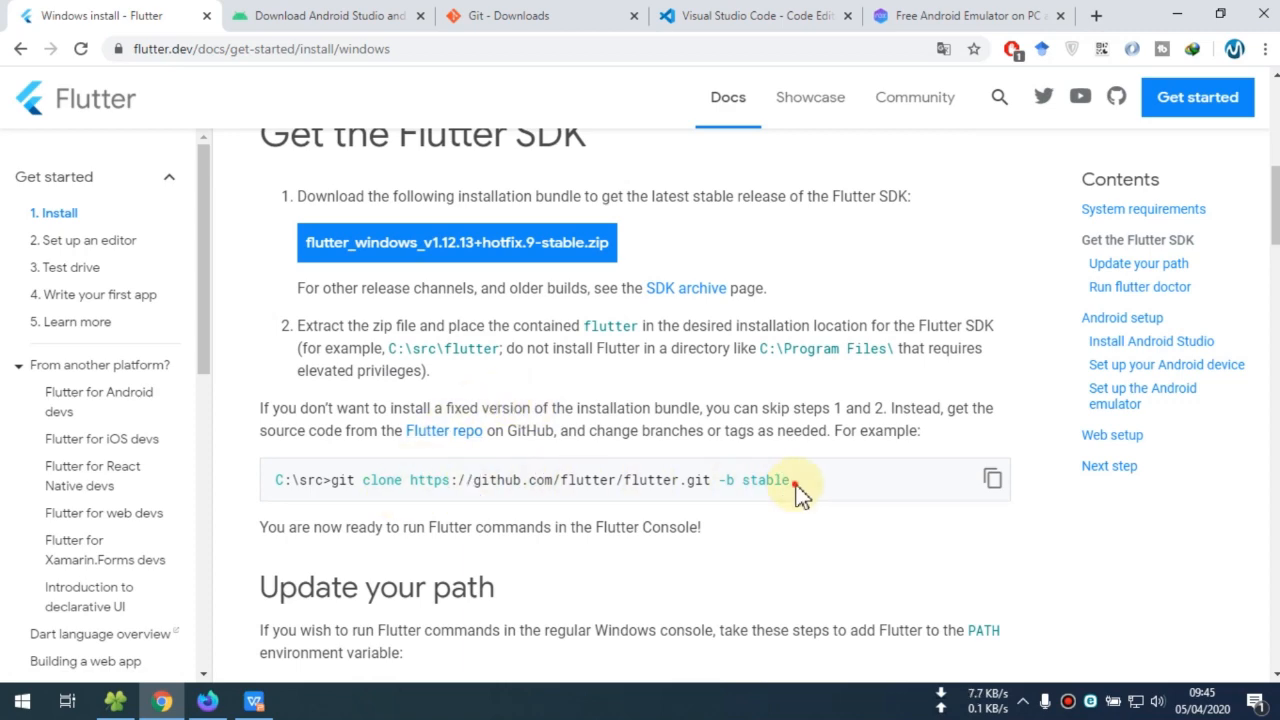
{"action": "left_click_drag", "start_coordinate": [800, 490], "coordinate": [264, 488]}
{"action": "left_click", "coordinate": [552, 15]}
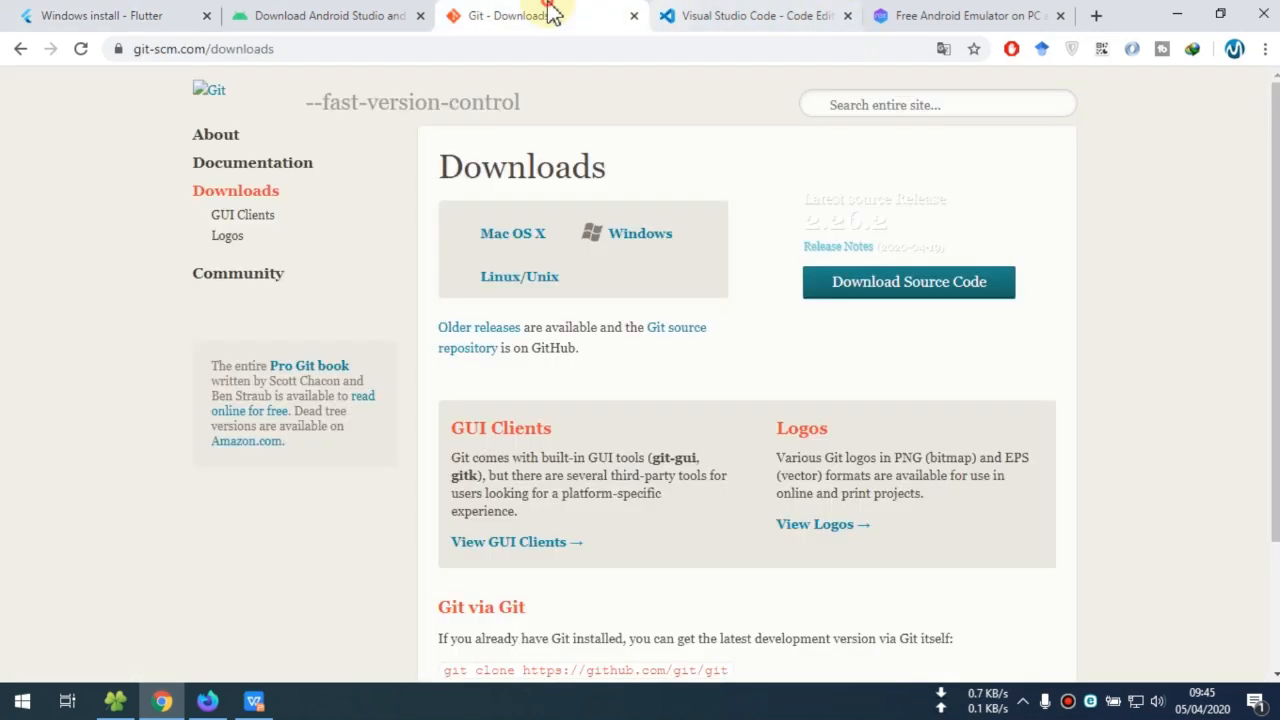
{"action": "left_click", "coordinate": [120, 15]}
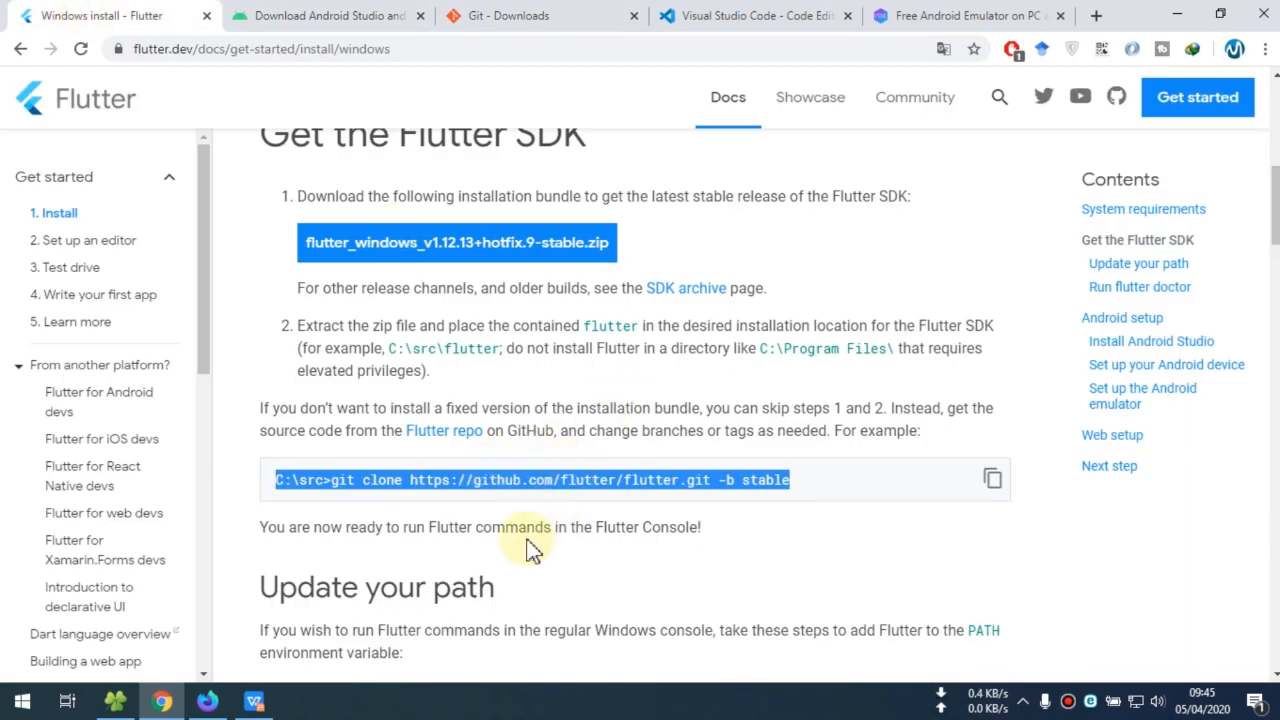
Step: Check the downloaded installers in the flutter folder under Downloads, then revisit the Visual Studio Code and NoxPlayer pages
{"action": "left_click", "coordinate": [115, 700]}
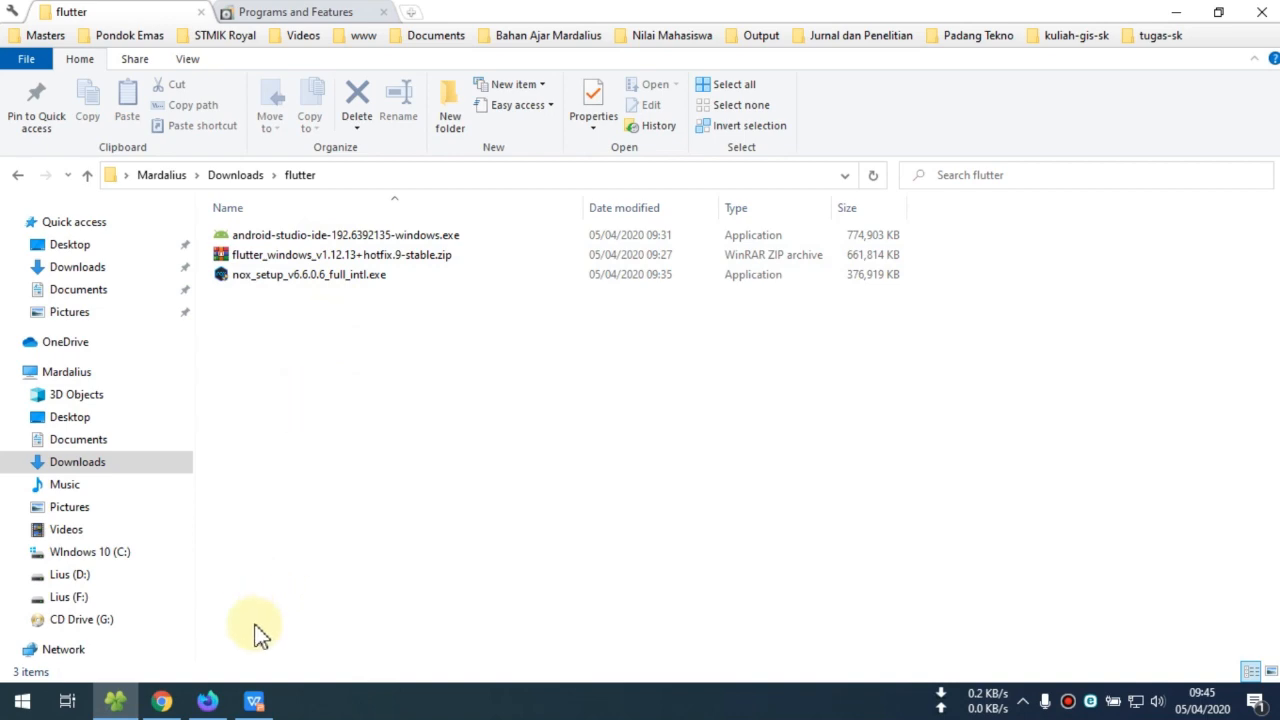
{"action": "left_click", "coordinate": [161, 701]}
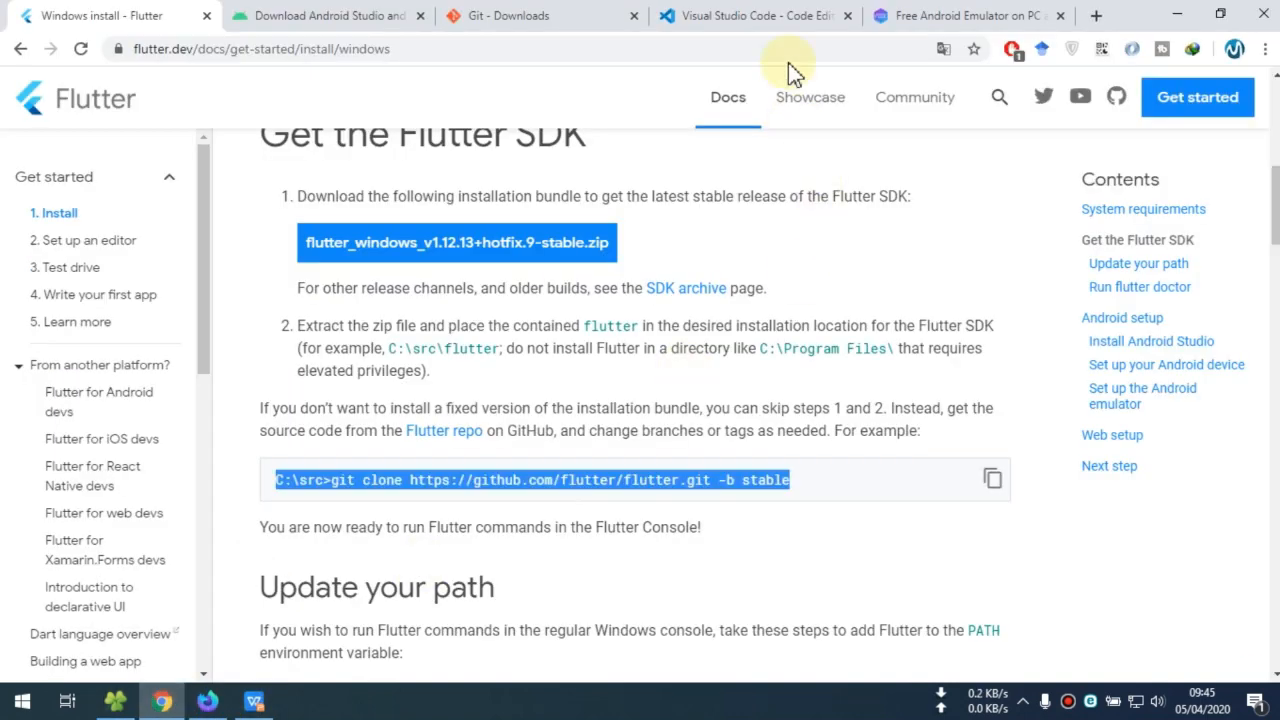
{"action": "left_click", "coordinate": [797, 16]}
{"action": "left_click", "coordinate": [973, 16]}
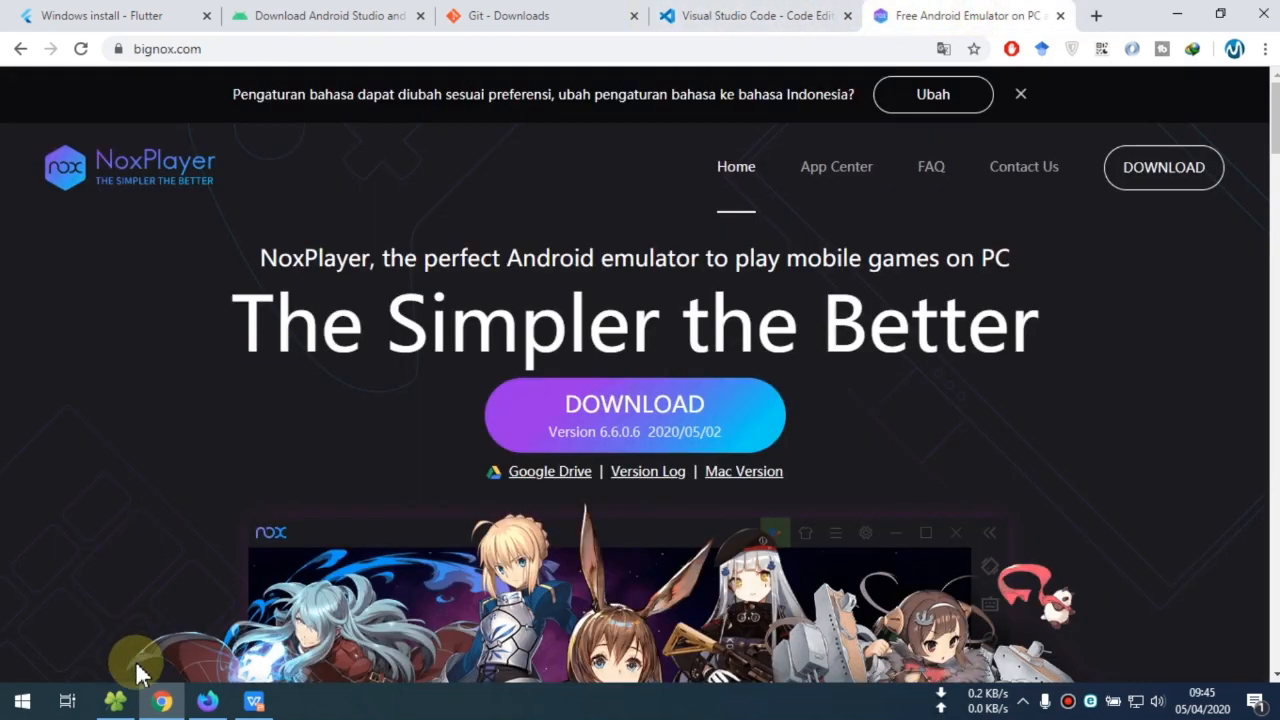
Step: In File Explorer, extract the flutter folder from flutter_windows_v1.12.13+hotfix.9-stable.zip to the root of the C: drive
{"action": "left_click", "coordinate": [161, 701]}
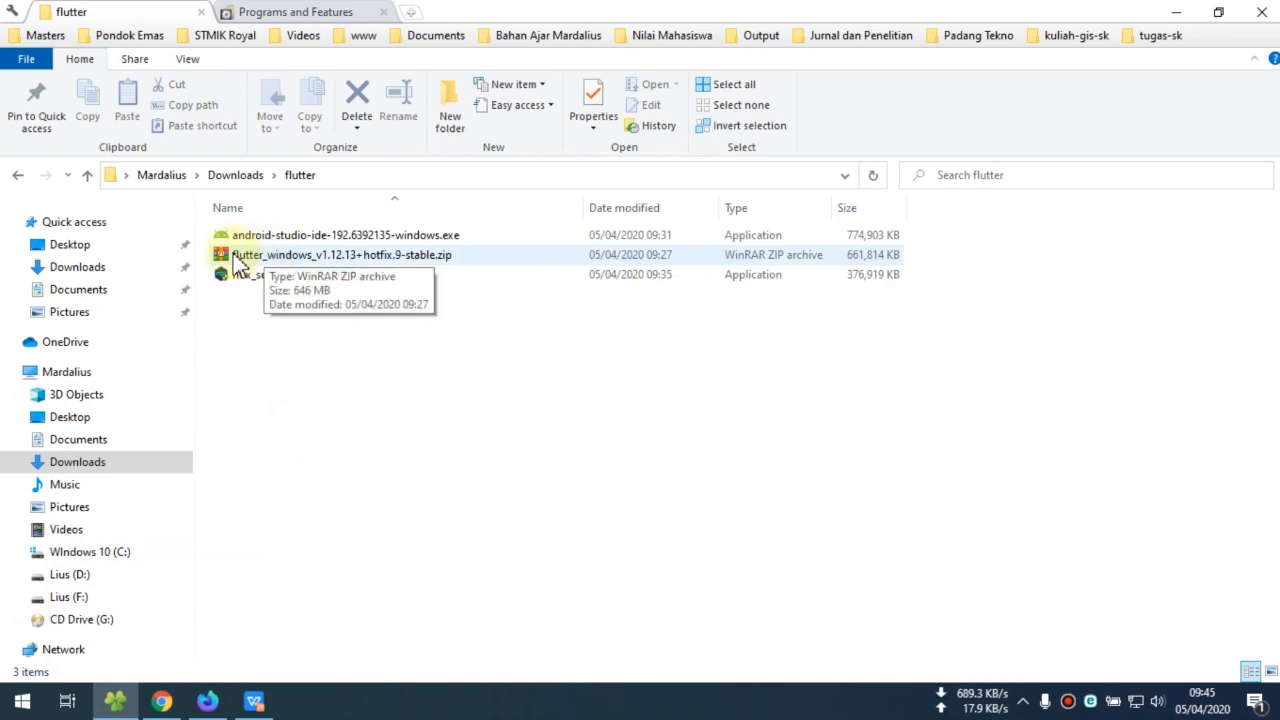
{"action": "double_click", "coordinate": [280, 262]}
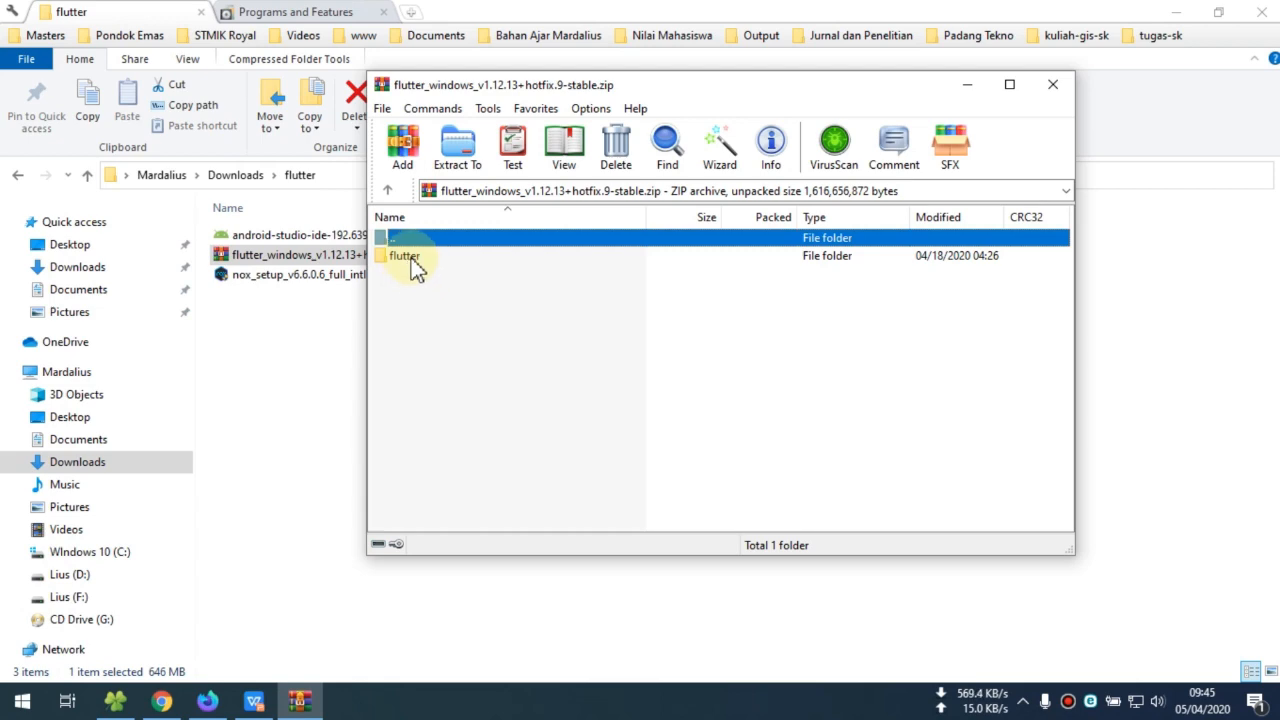
{"action": "left_click", "coordinate": [110, 553]}
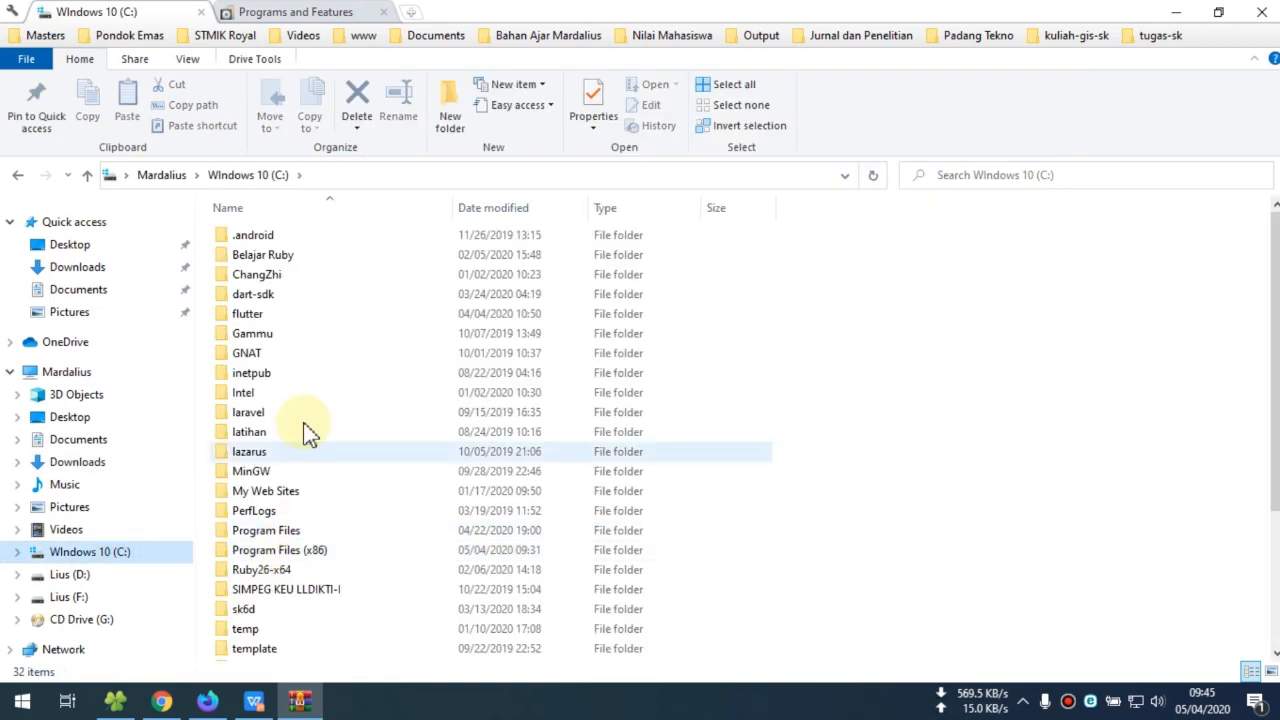
{"action": "left_click", "coordinate": [298, 700]}
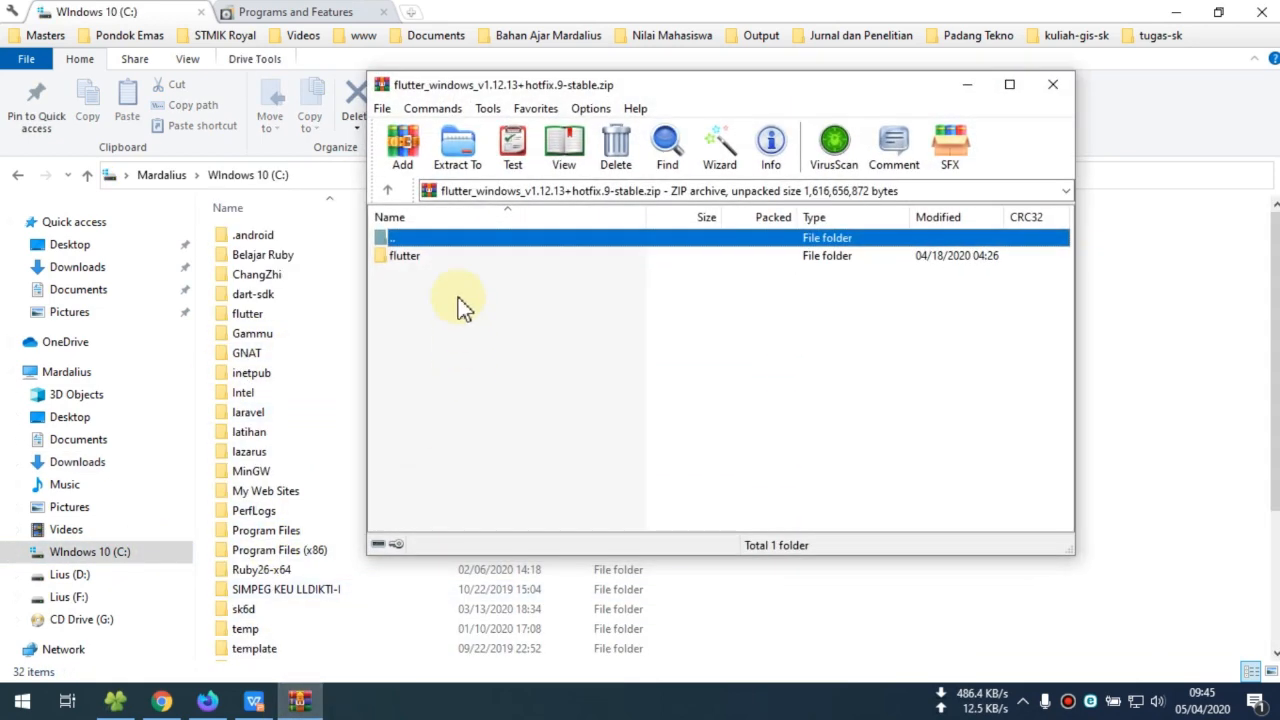
{"action": "left_click_drag", "start_coordinate": [410, 259], "coordinate": [1018, 625]}
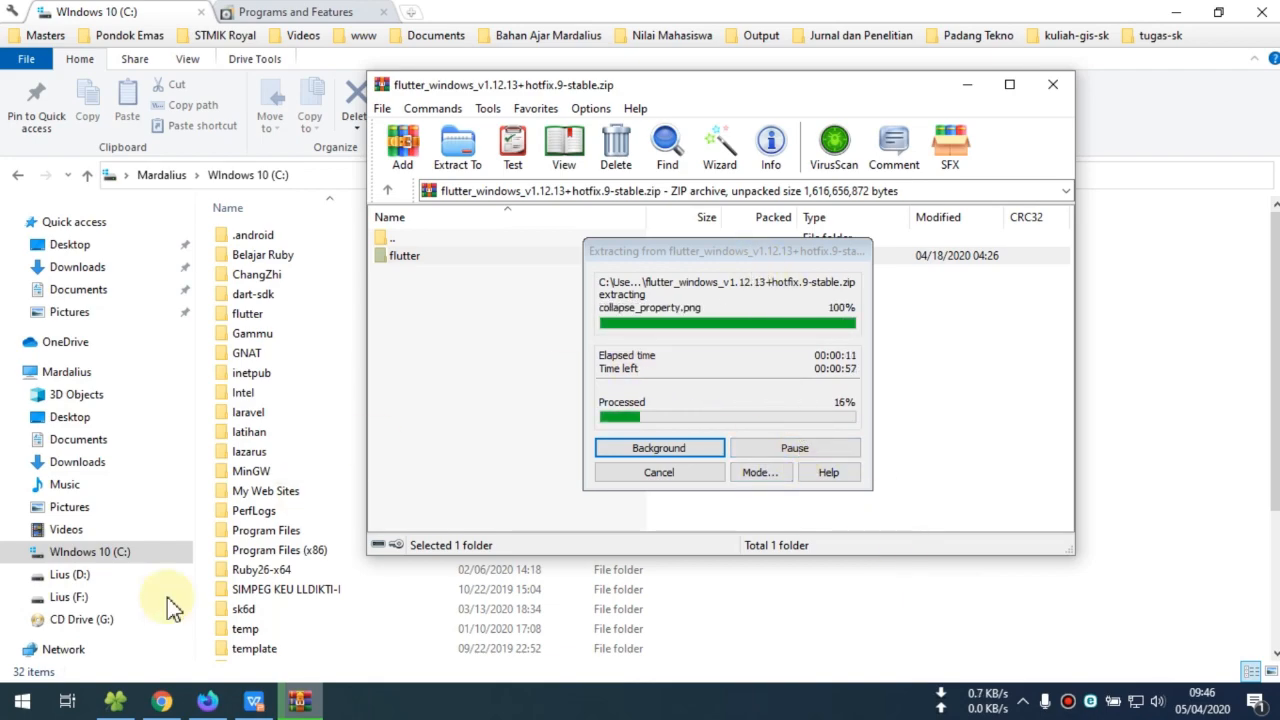
Step: Launch Visual Studio Code and close the ci4final folder
{"action": "left_click", "coordinate": [20, 701]}
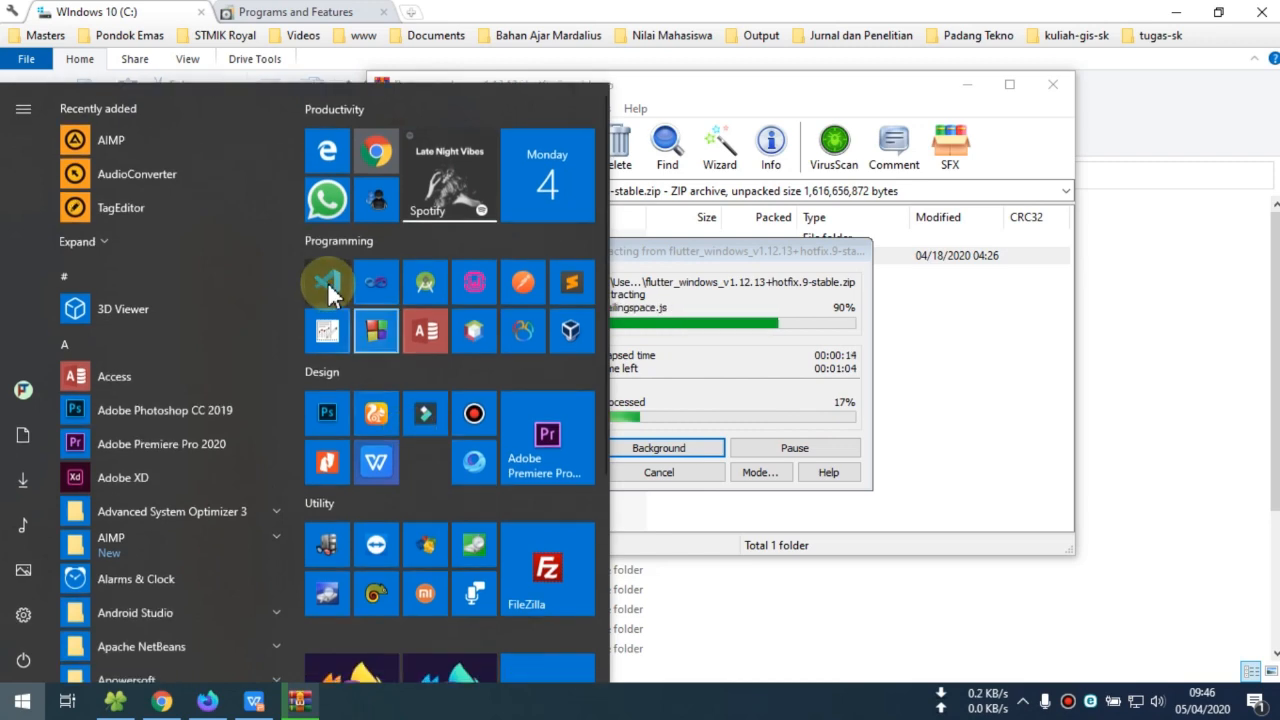
{"action": "left_click", "coordinate": [328, 286]}
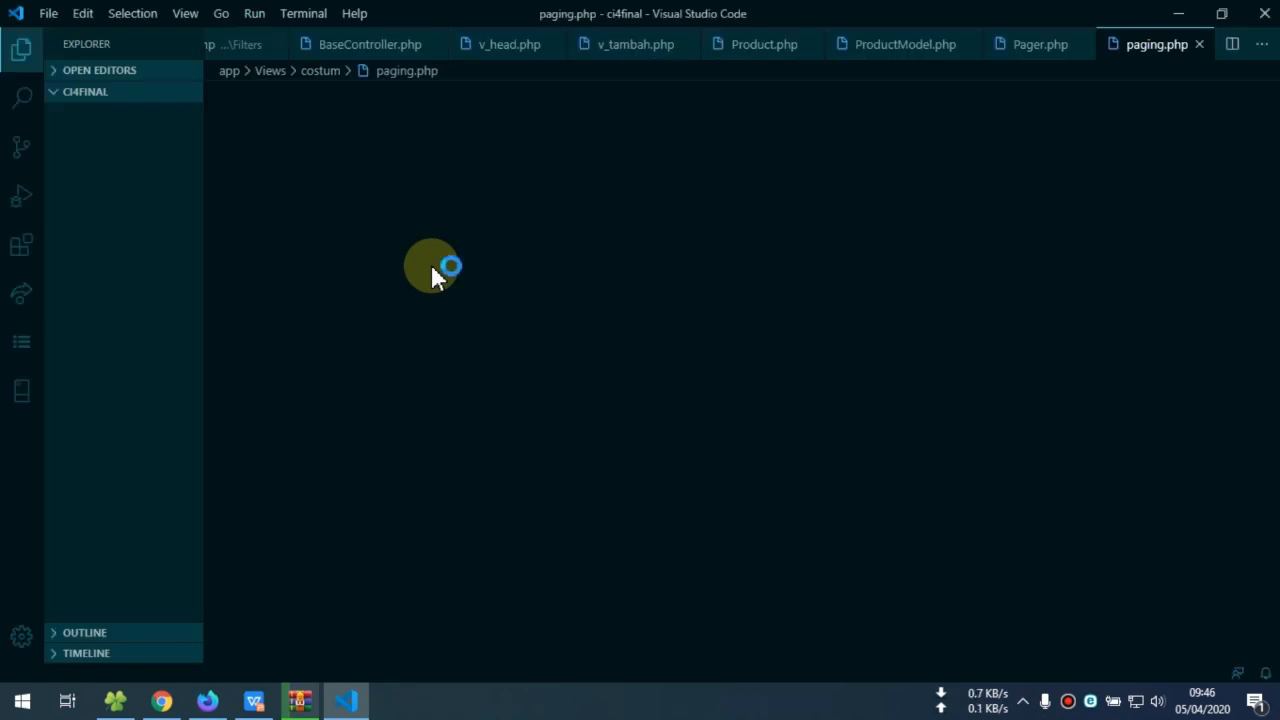
{"action": "left_click", "coordinate": [47, 14]}
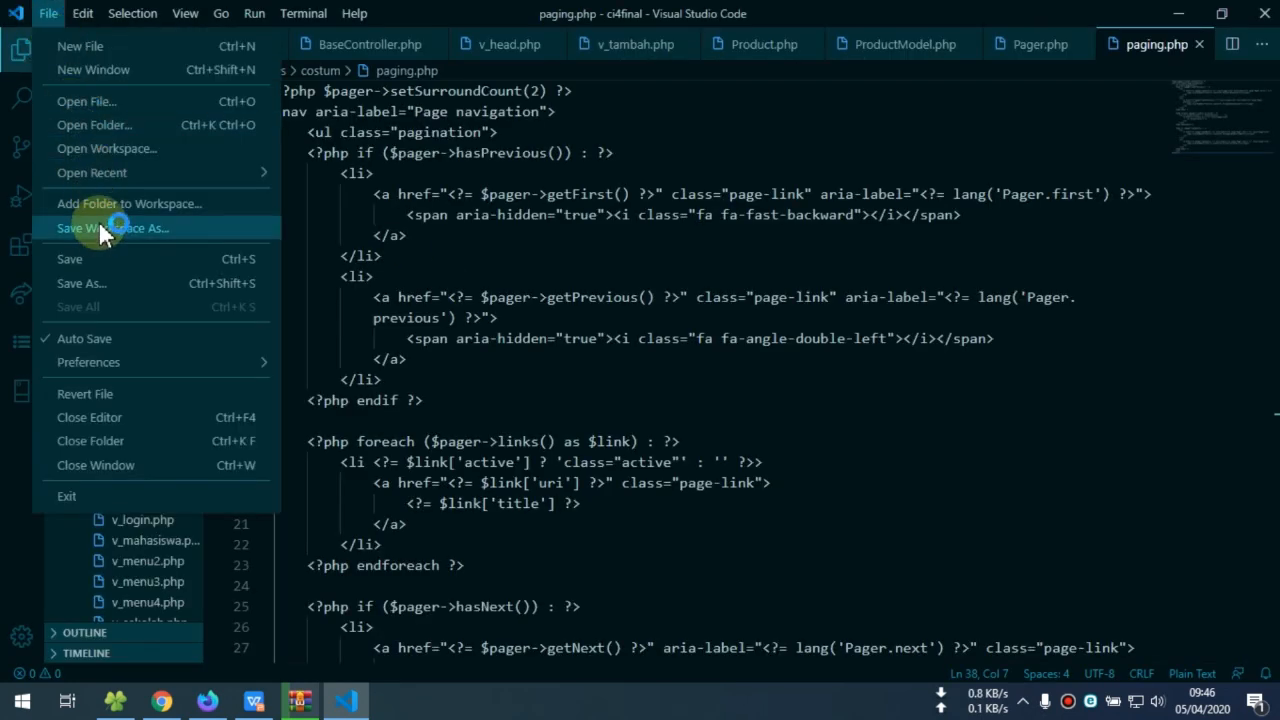
{"action": "left_click", "coordinate": [104, 441]}
{"action": "key", "text": "Down"}
{"action": "key", "text": "Down"}
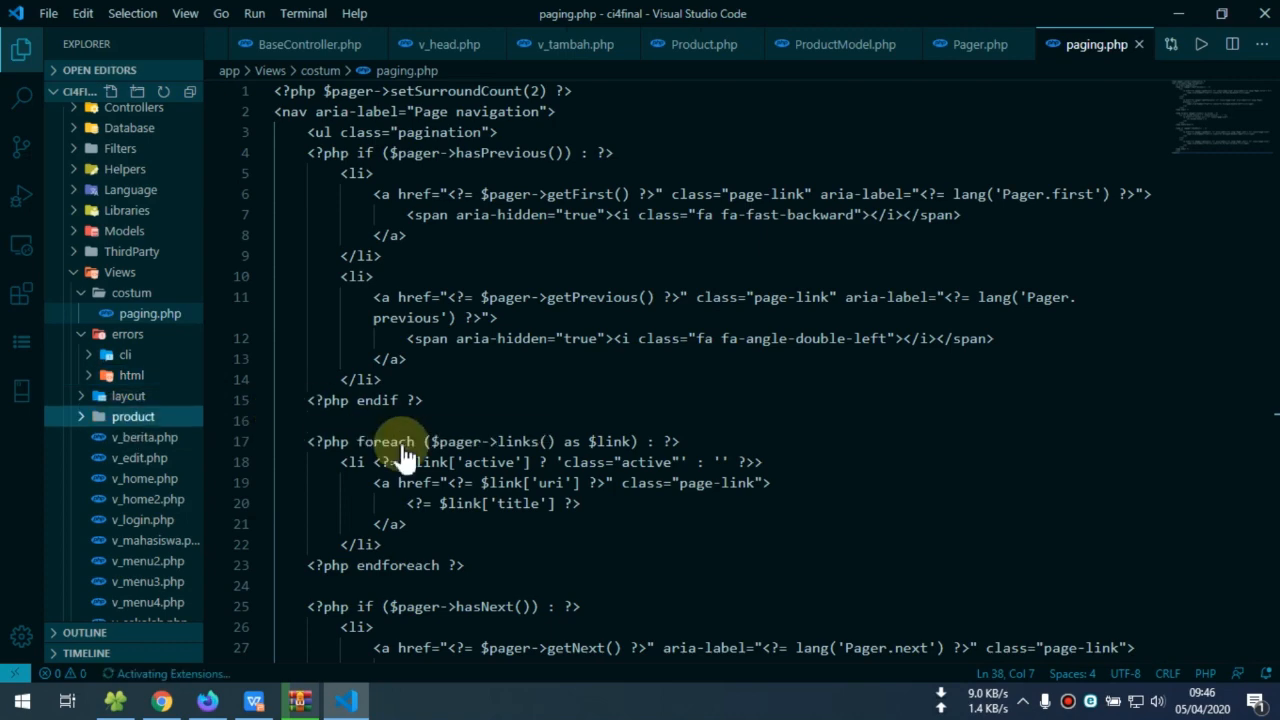
{"action": "left_click", "coordinate": [48, 15]}
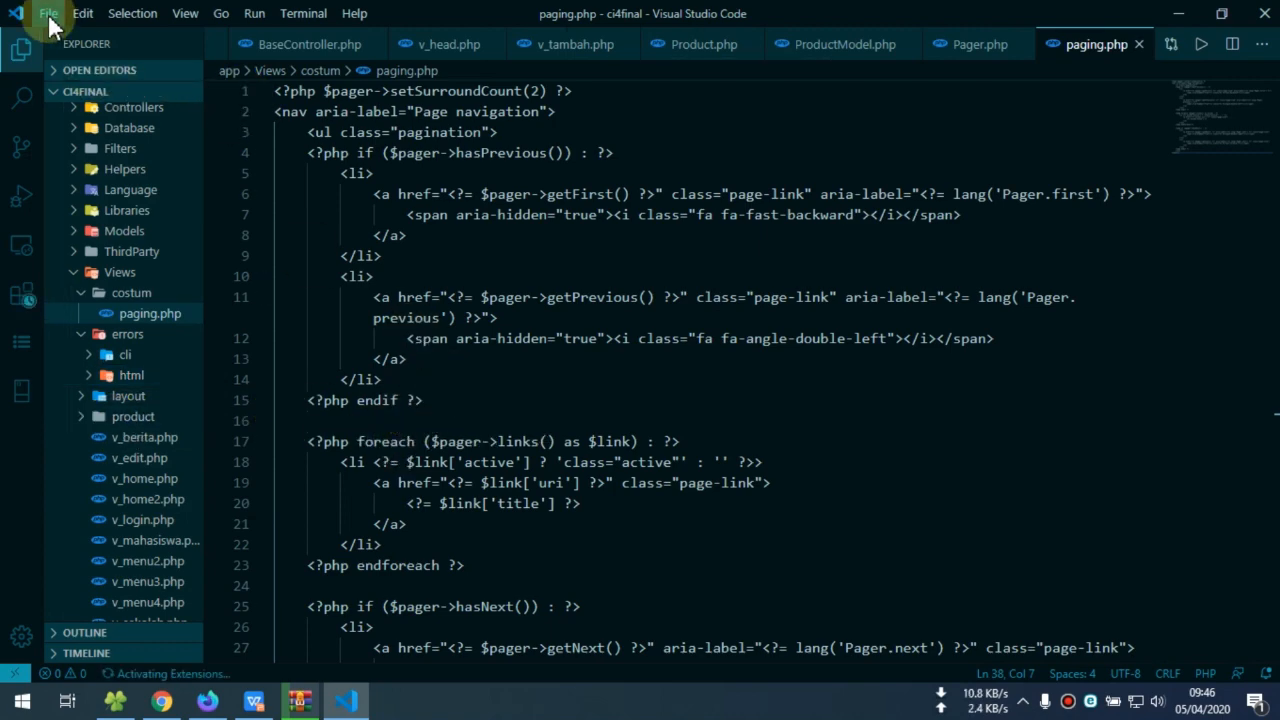
{"action": "left_click", "coordinate": [49, 14]}
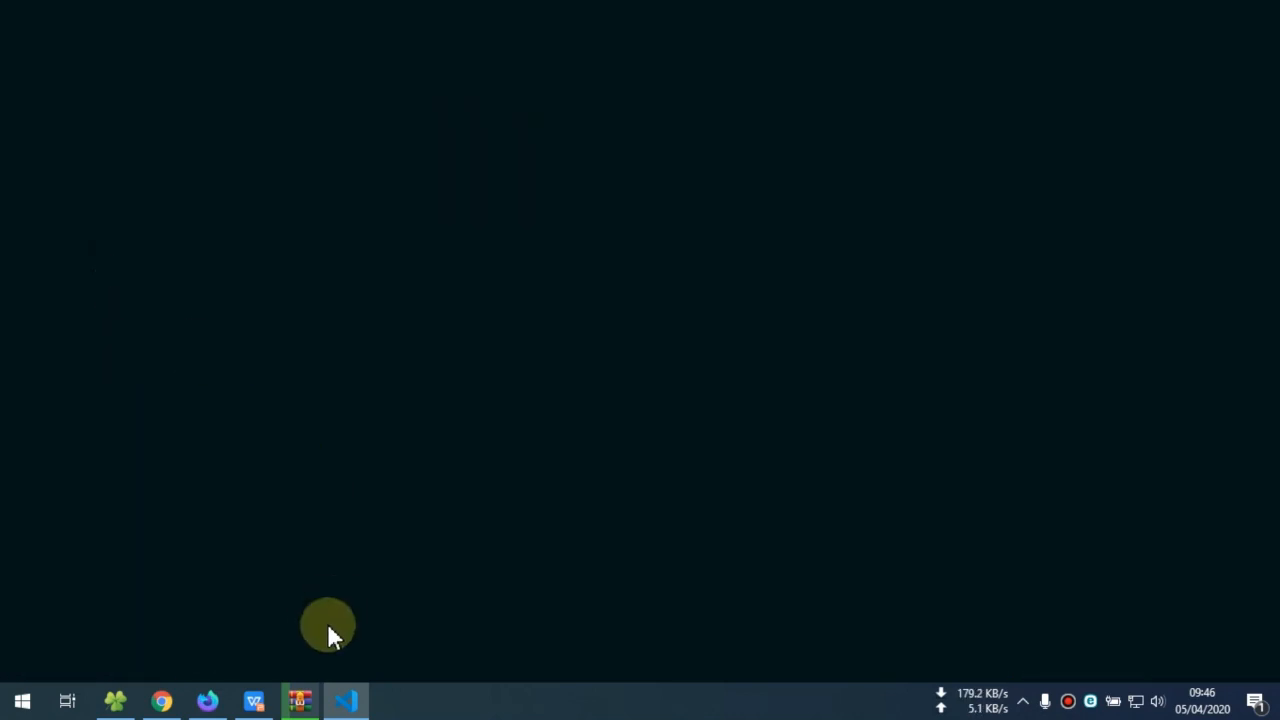
Step: Check the progress of the Flutter archive extraction and look at the folders on the C: drive
{"action": "left_click", "coordinate": [305, 700]}
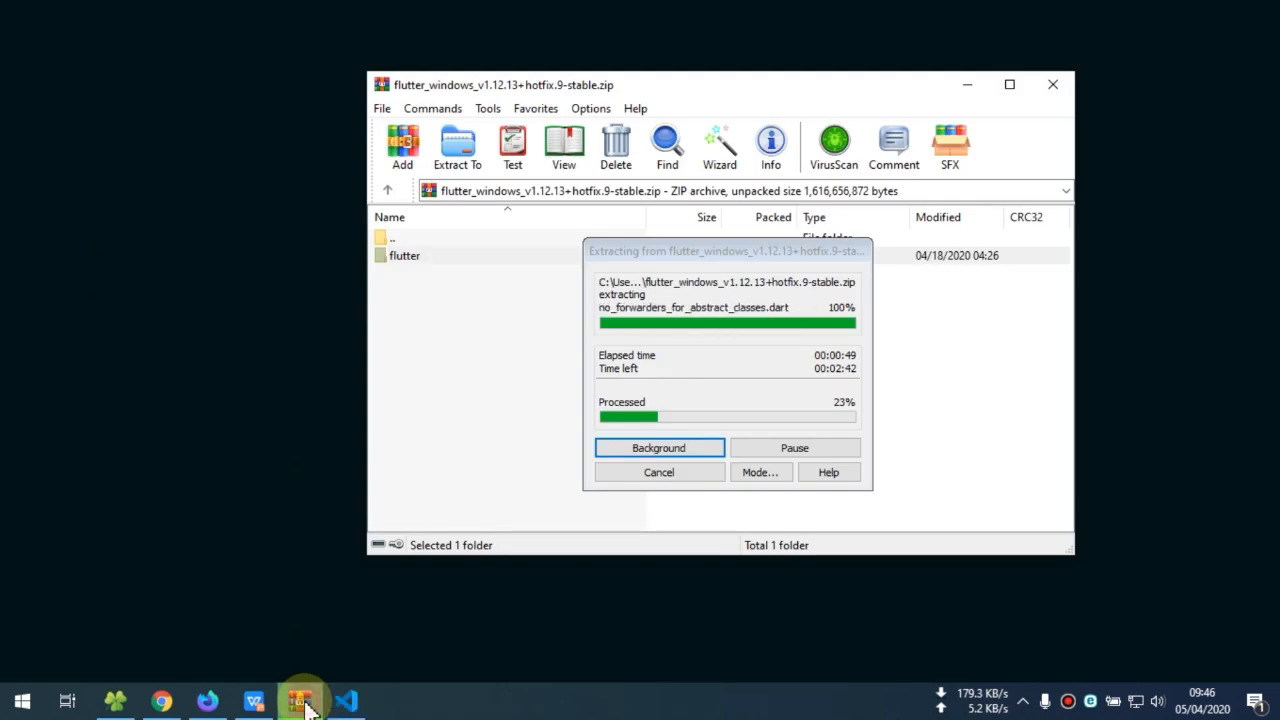
{"action": "left_click", "coordinate": [513, 716]}
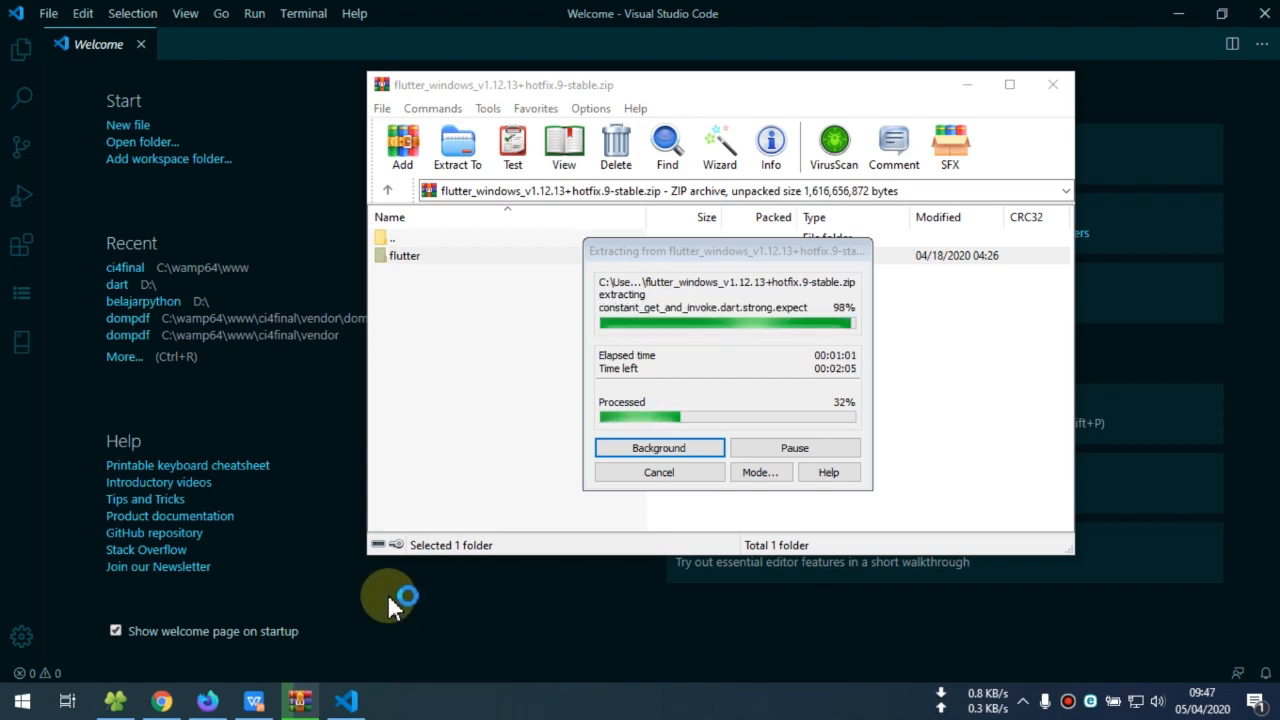
{"action": "left_click", "coordinate": [122, 708]}
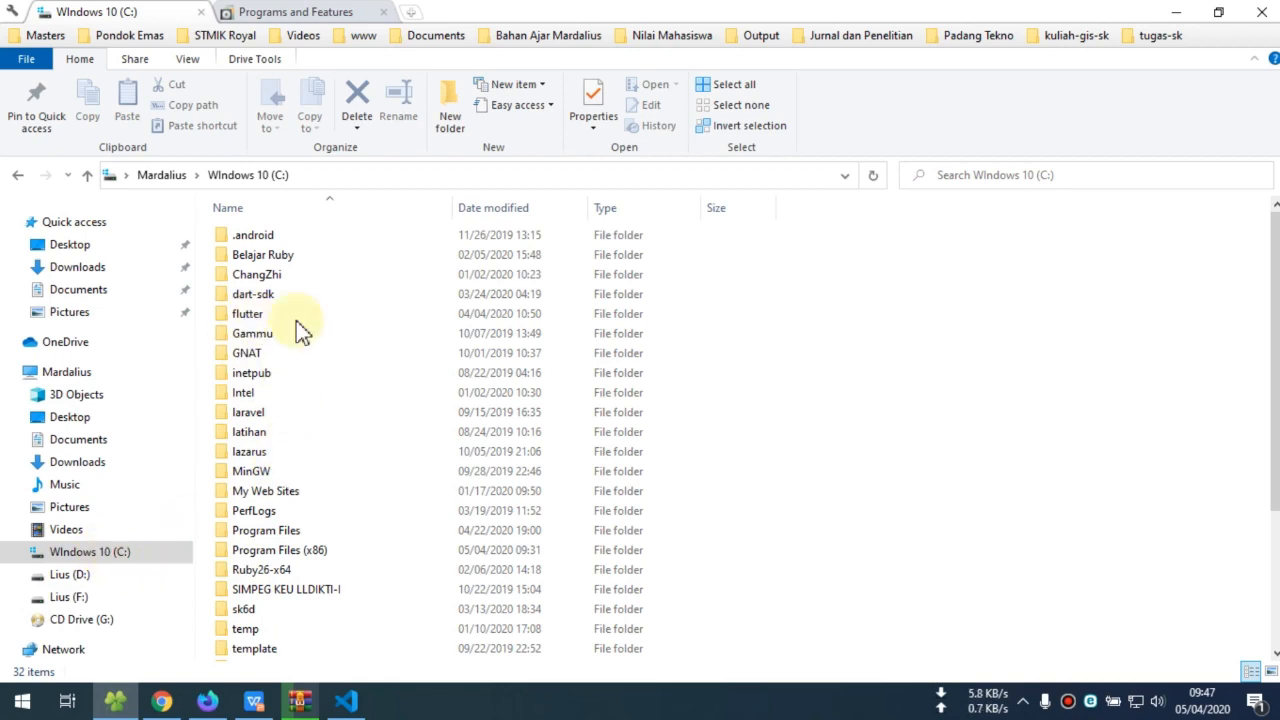
{"action": "left_click", "coordinate": [308, 703]}
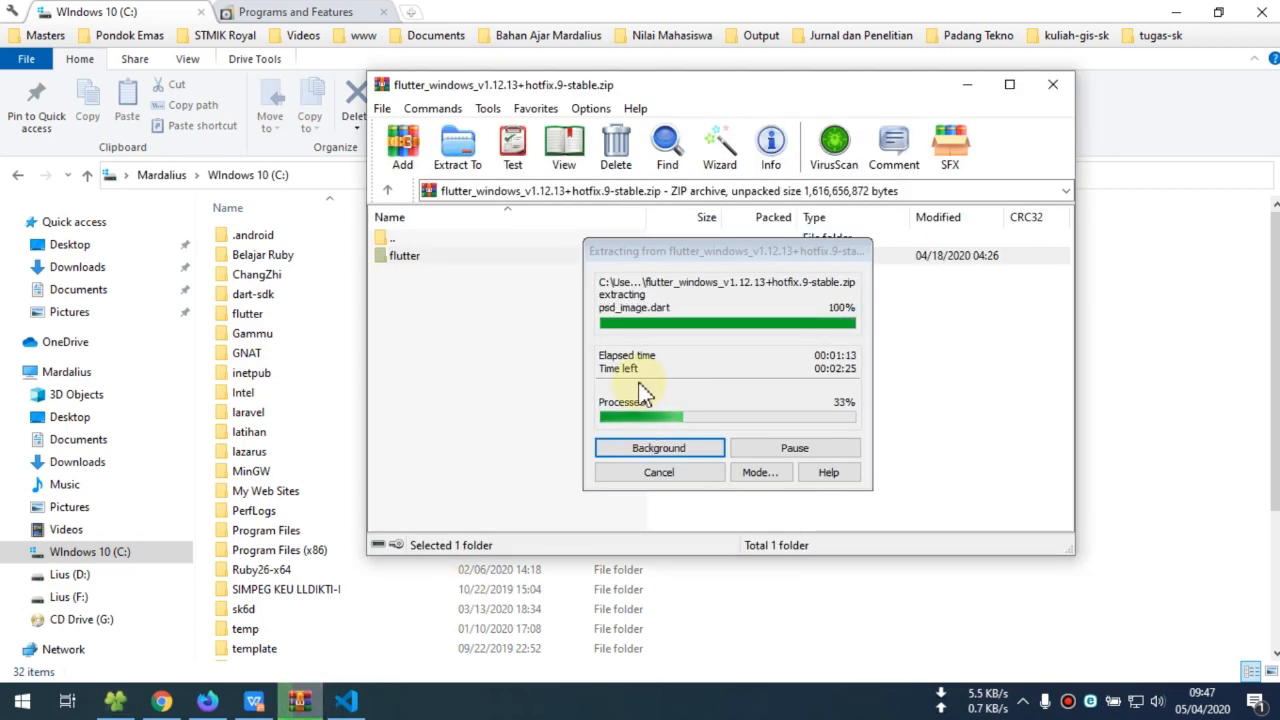
{"action": "left_click", "coordinate": [634, 696]}
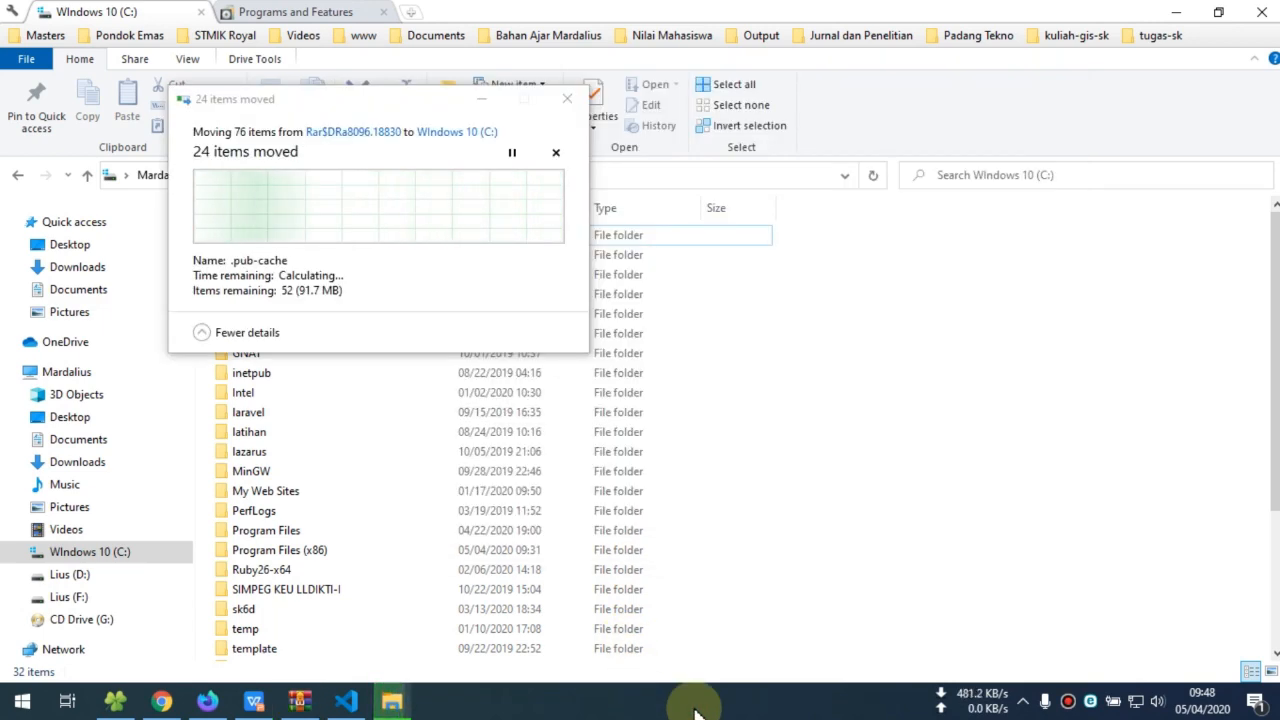
Step: Monitor the transfer of the extracted Flutter files to the C: drive, repositioning its progress dialog
{"action": "left_click_drag", "start_coordinate": [323, 107], "coordinate": [627, 270]}
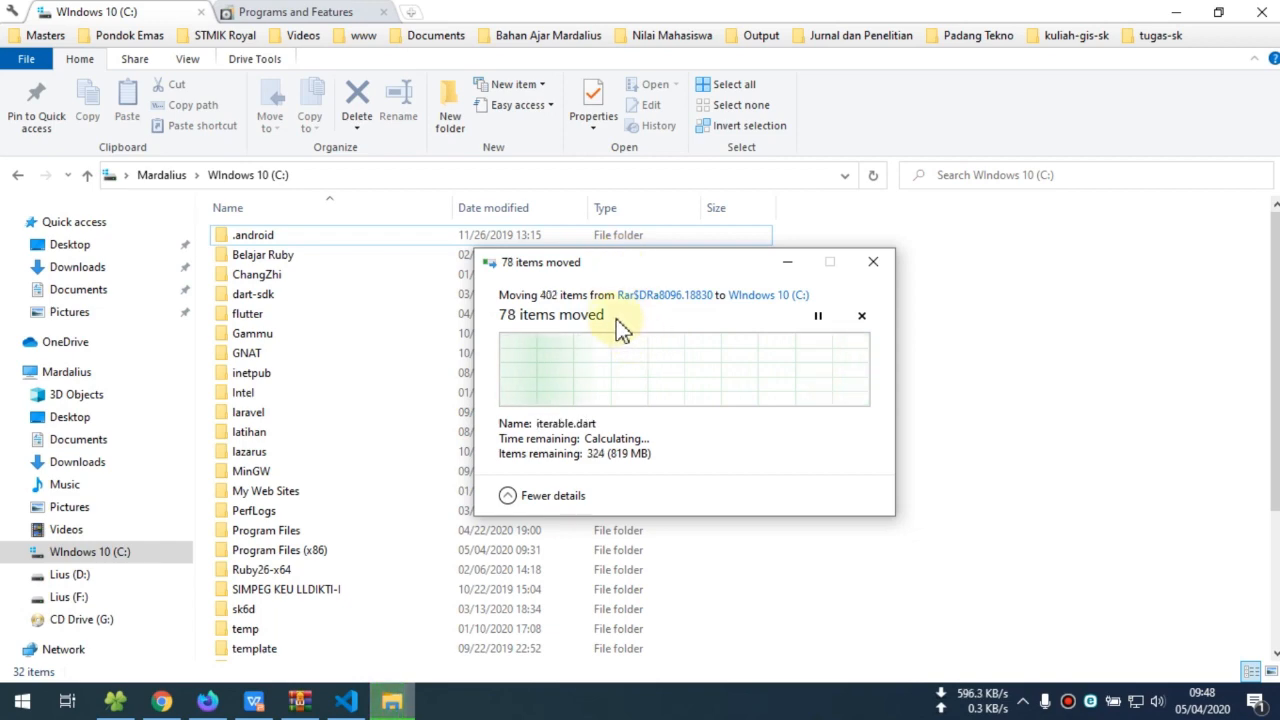
{"action": "left_click_drag", "start_coordinate": [650, 271], "coordinate": [581, 284]}
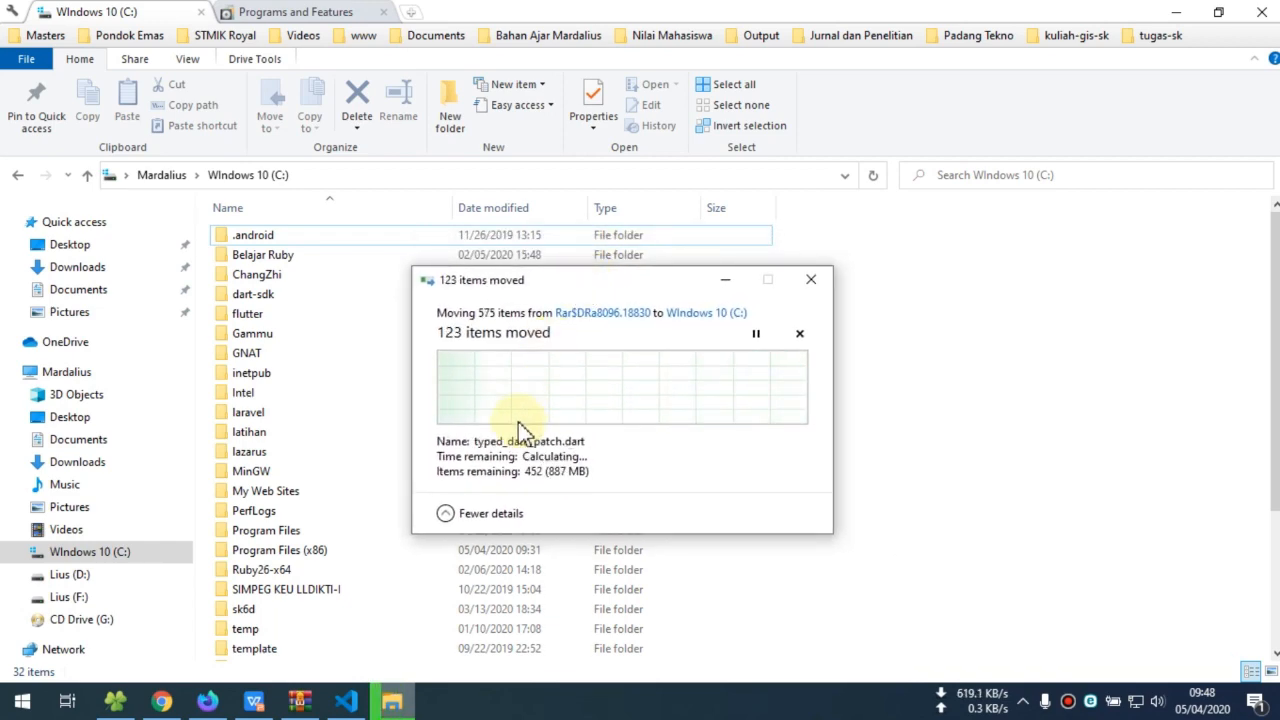
{"action": "left_click", "coordinate": [300, 700]}
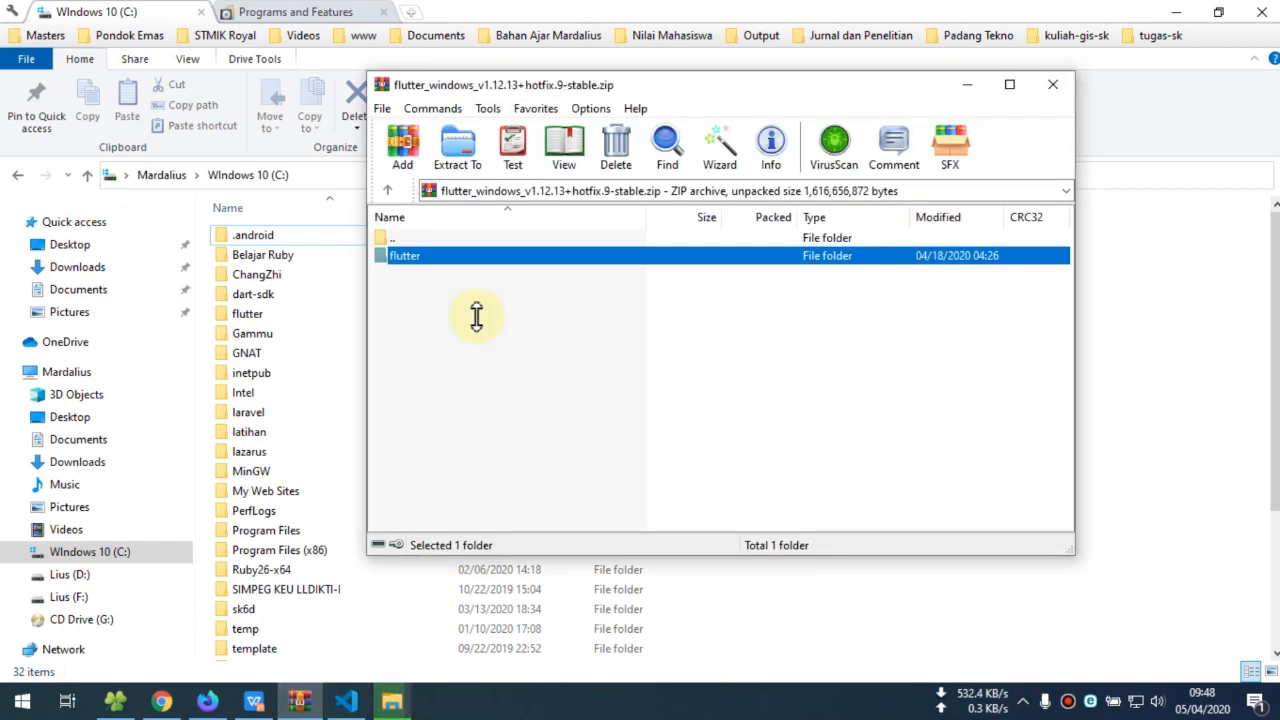
{"action": "left_click", "coordinate": [392, 702]}
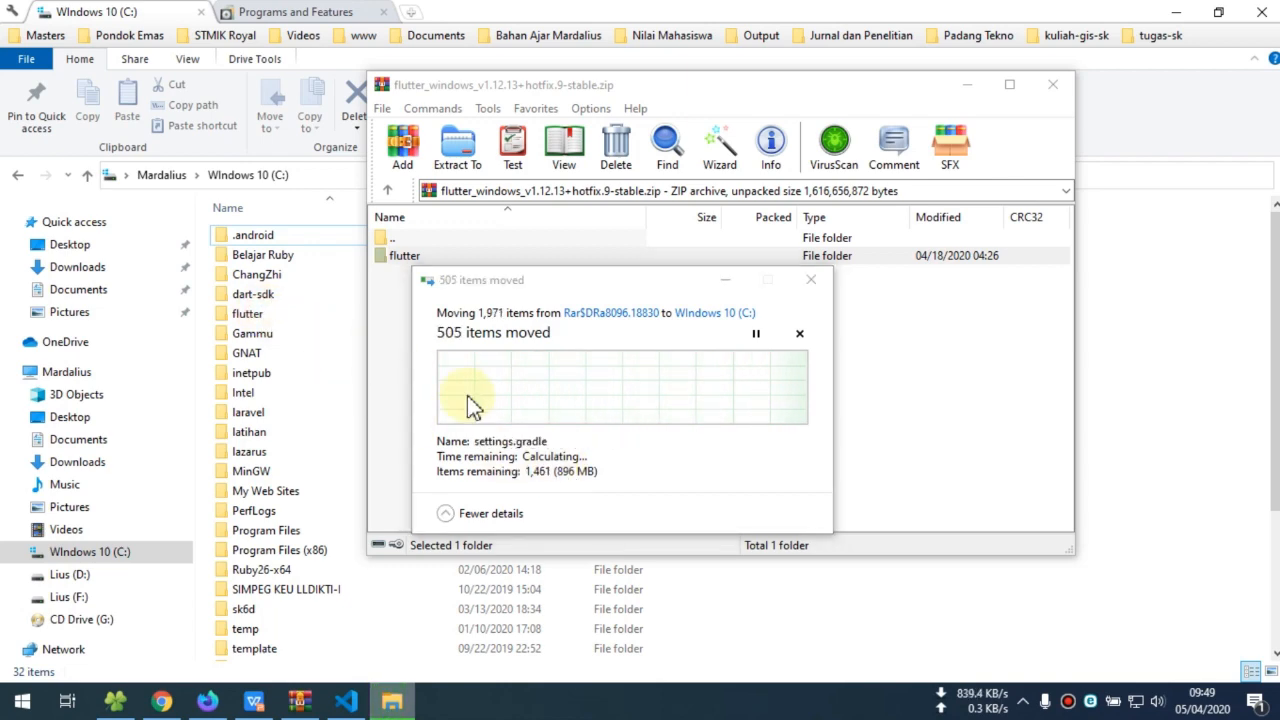
{"action": "left_click_drag", "start_coordinate": [587, 292], "coordinate": [548, 298]}
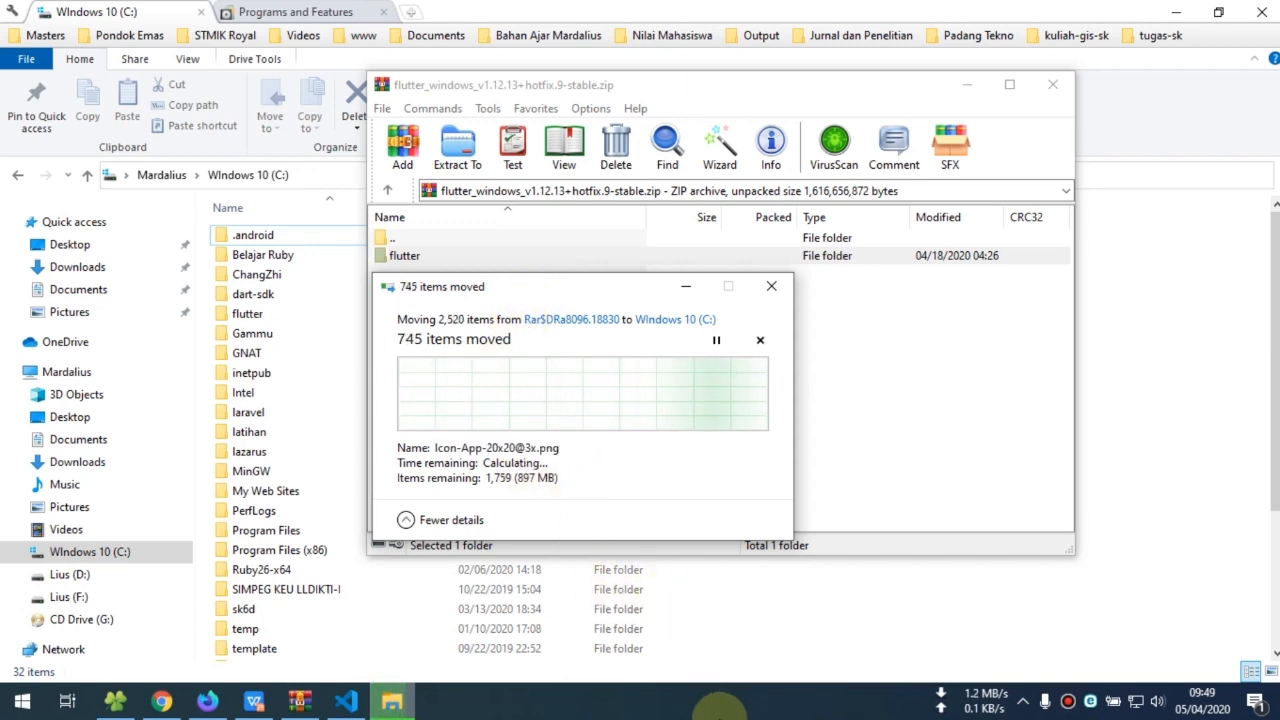
{"action": "left_click", "coordinate": [627, 713]}
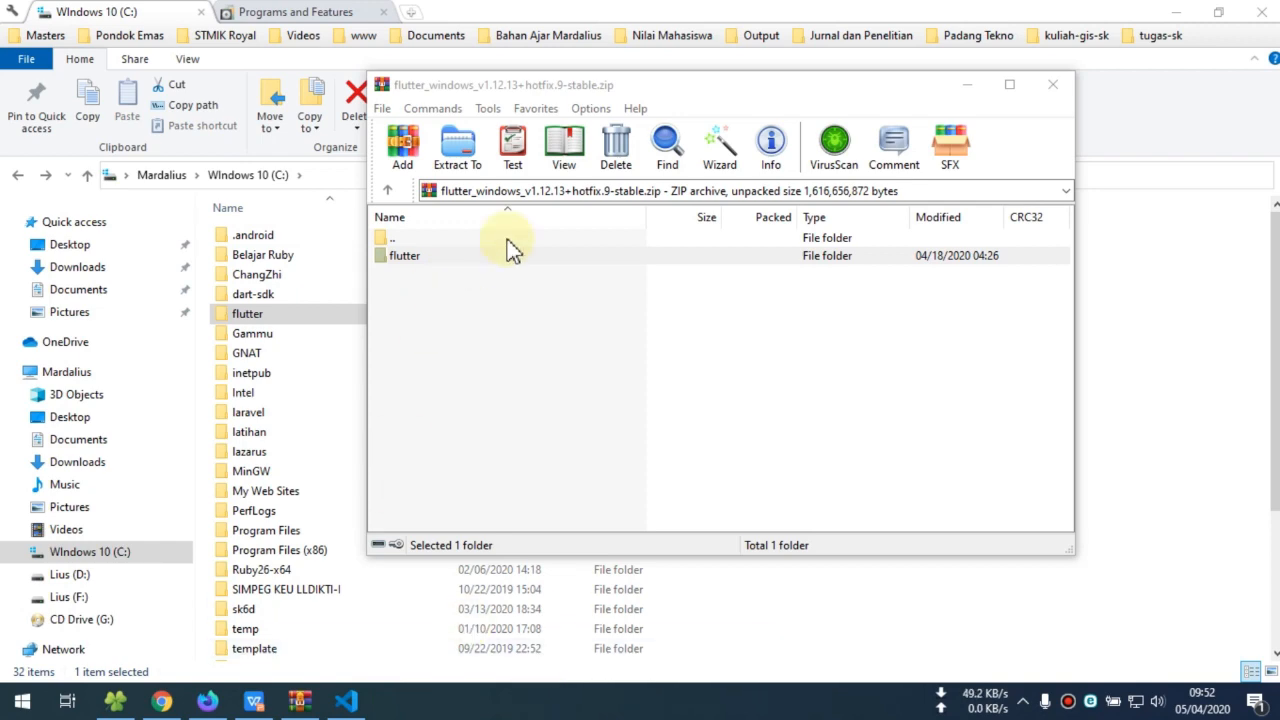
Step: Close the Flutter archive window and select the flutter folder on the C: drive
{"action": "left_click", "coordinate": [1050, 86]}
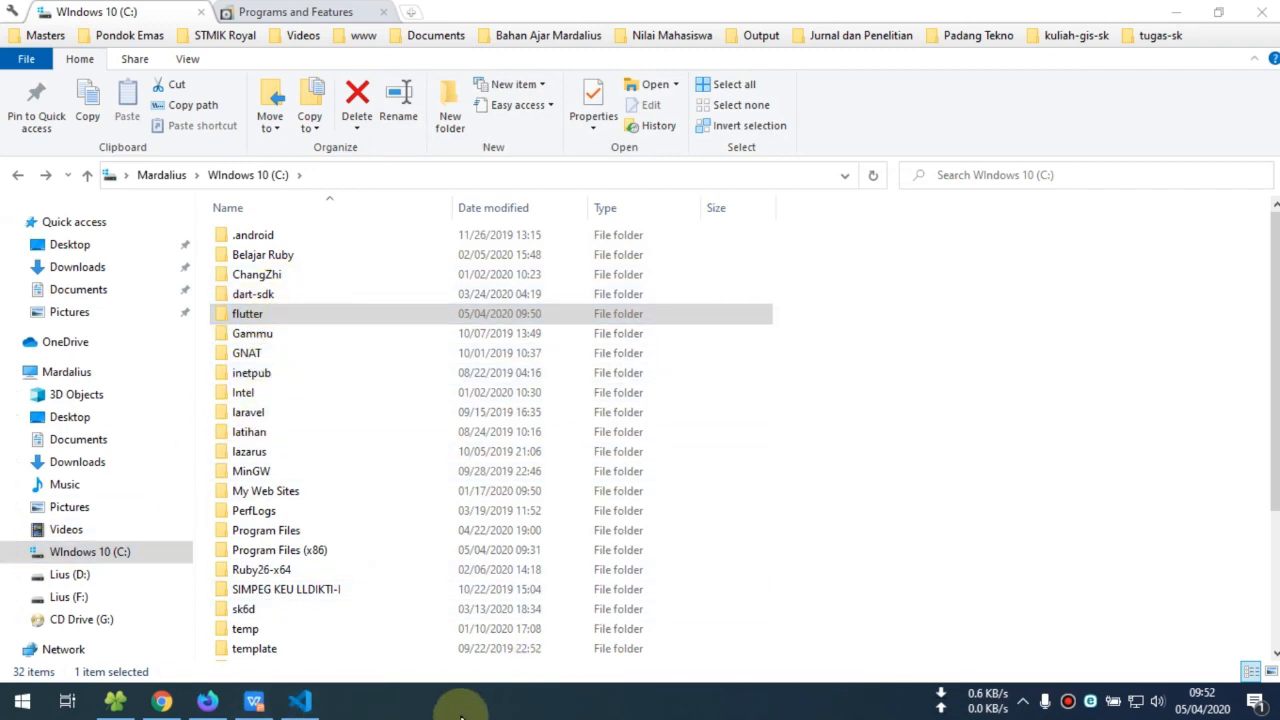
{"action": "left_click", "coordinate": [300, 431]}
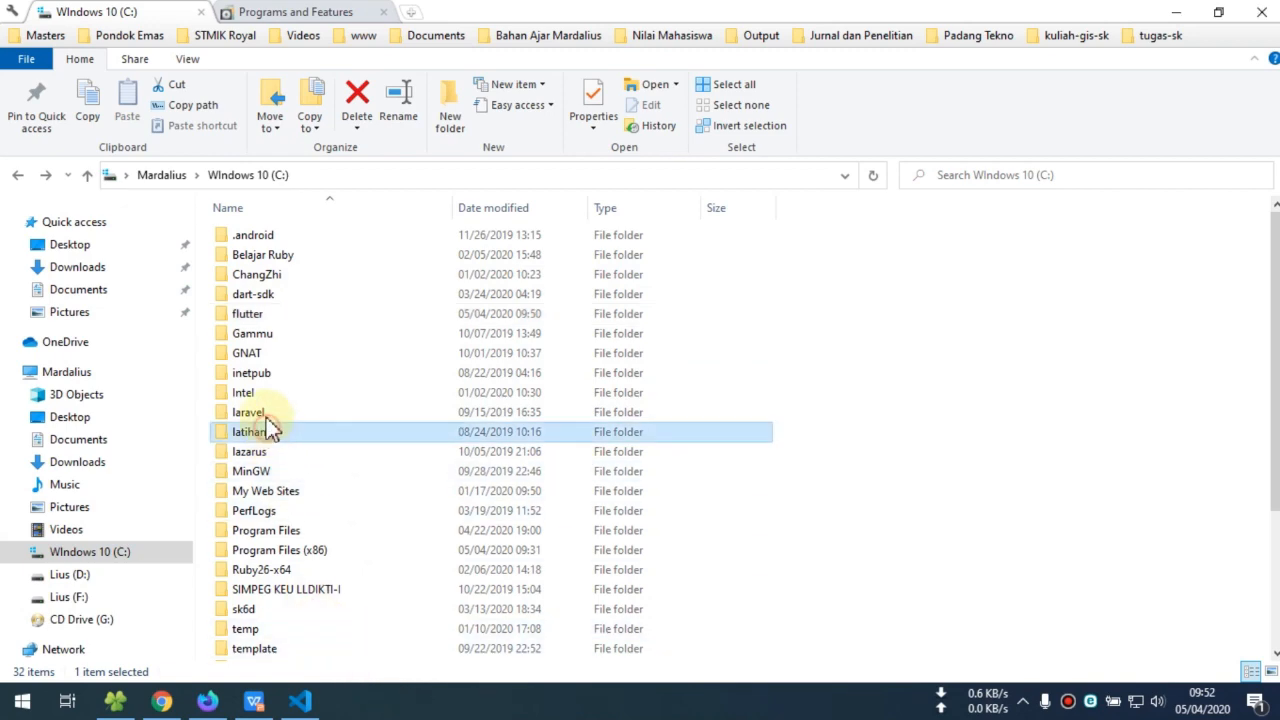
{"action": "left_click", "coordinate": [262, 315]}
Step: Search Windows for "env", open the system environment variables settings and show the Environment Variables dialog
{"action": "left_click", "coordinate": [22, 700]}
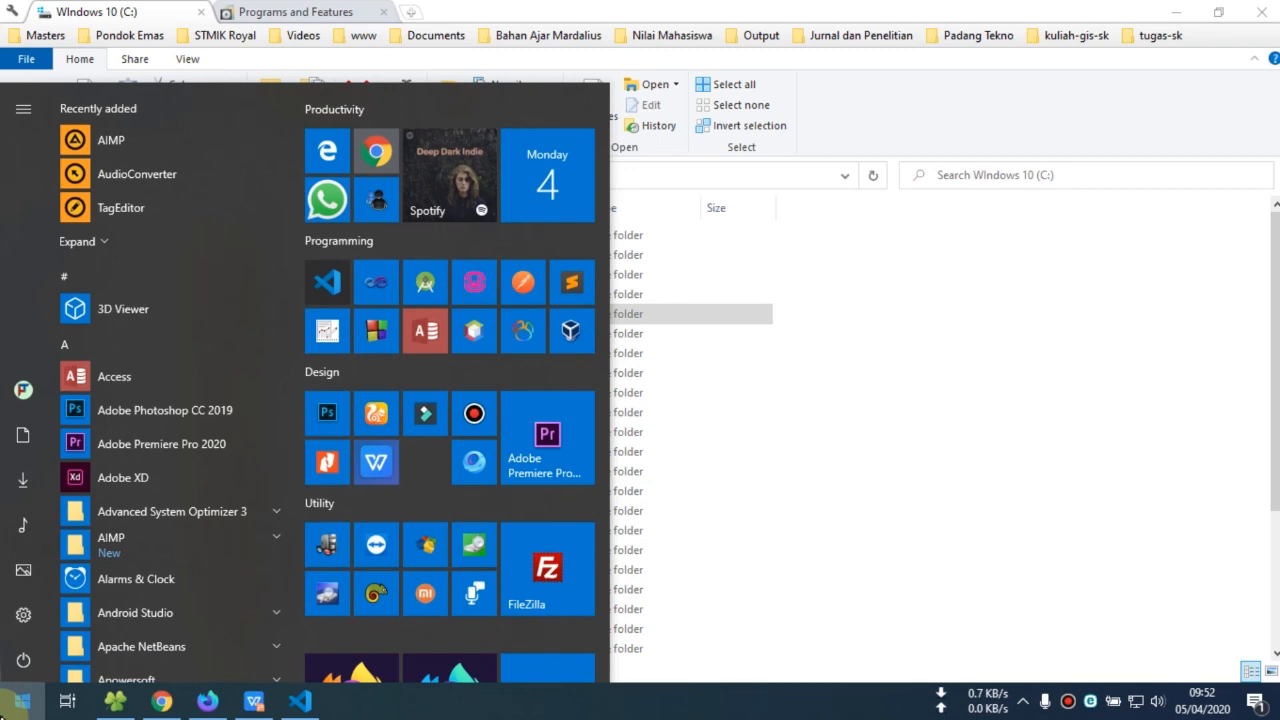
{"action": "left_click", "coordinate": [1083, 535]}
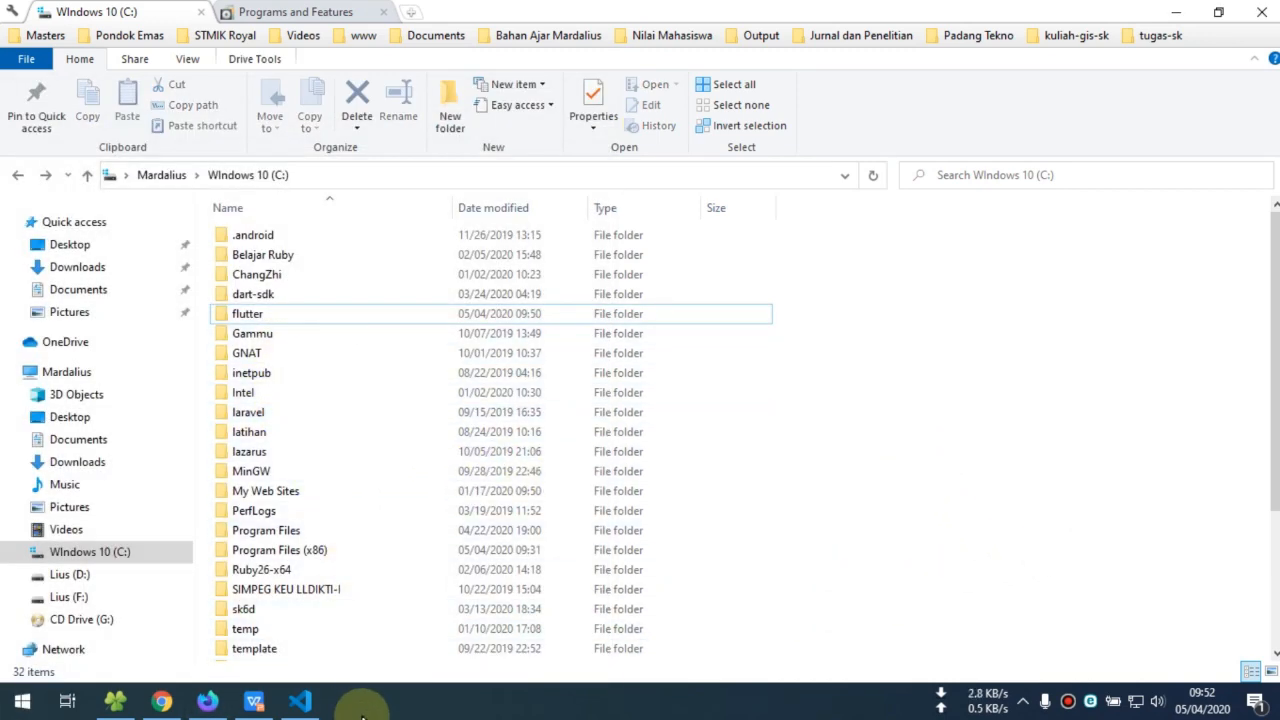
{"action": "left_click", "coordinate": [20, 702]}
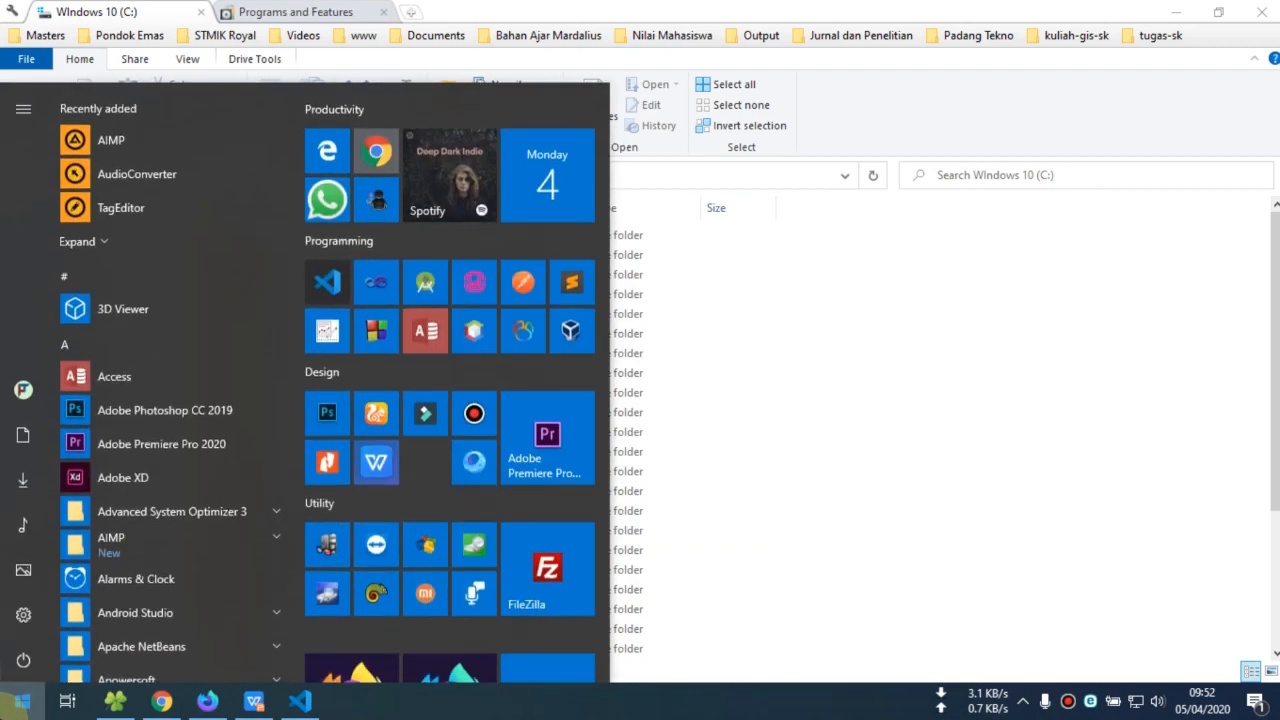
{"action": "type", "text": "enc"}
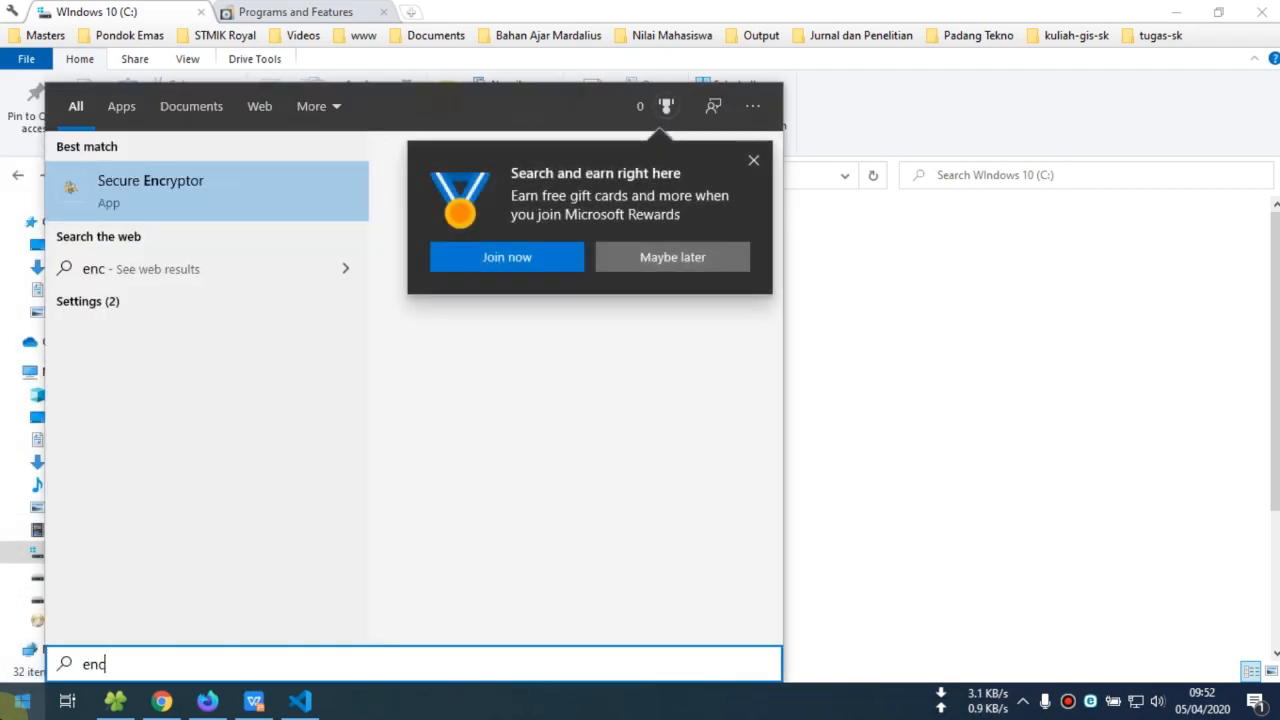
{"action": "key", "text": "BackSpace"}
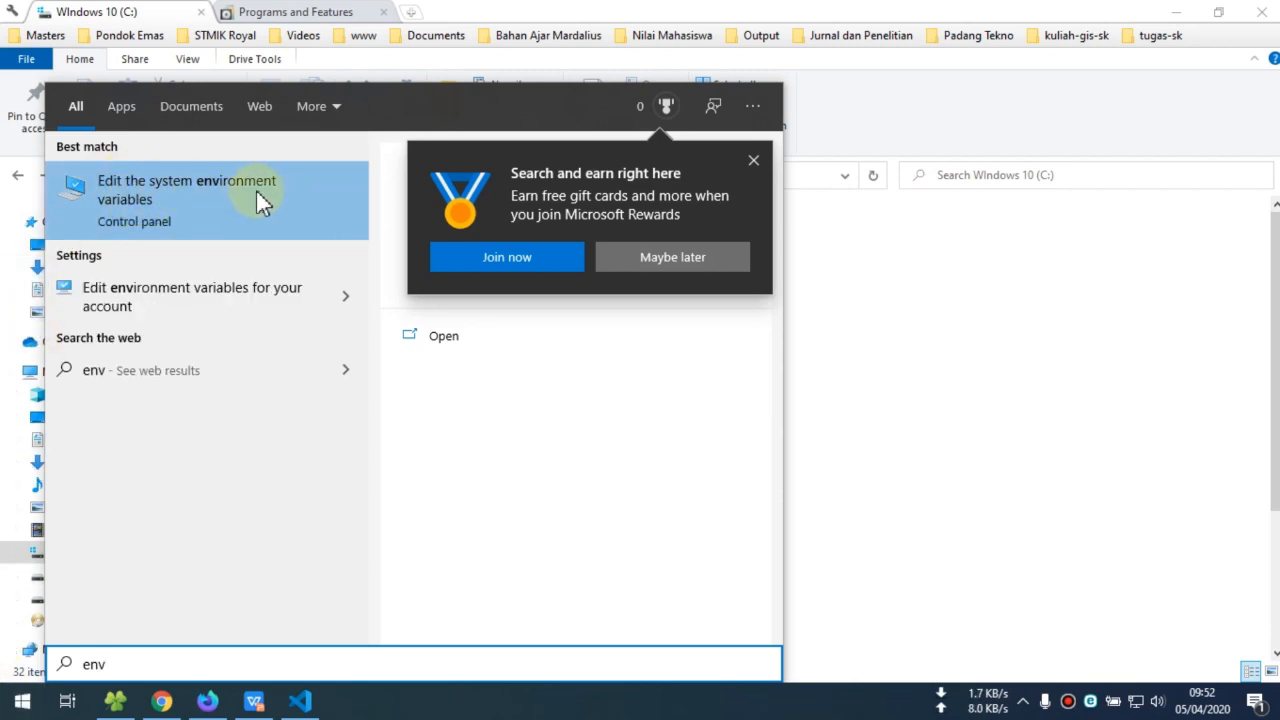
{"action": "left_click", "coordinate": [171, 207]}
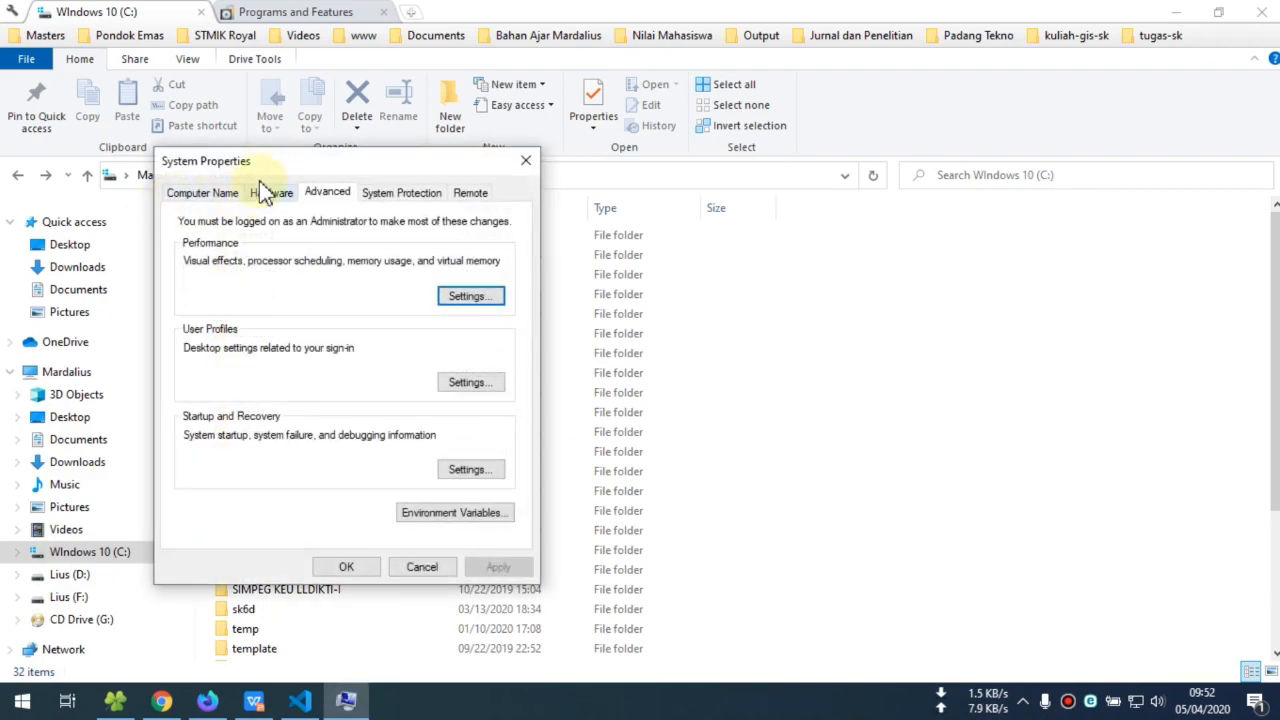
{"action": "left_click_drag", "start_coordinate": [262, 166], "coordinate": [534, 147]}
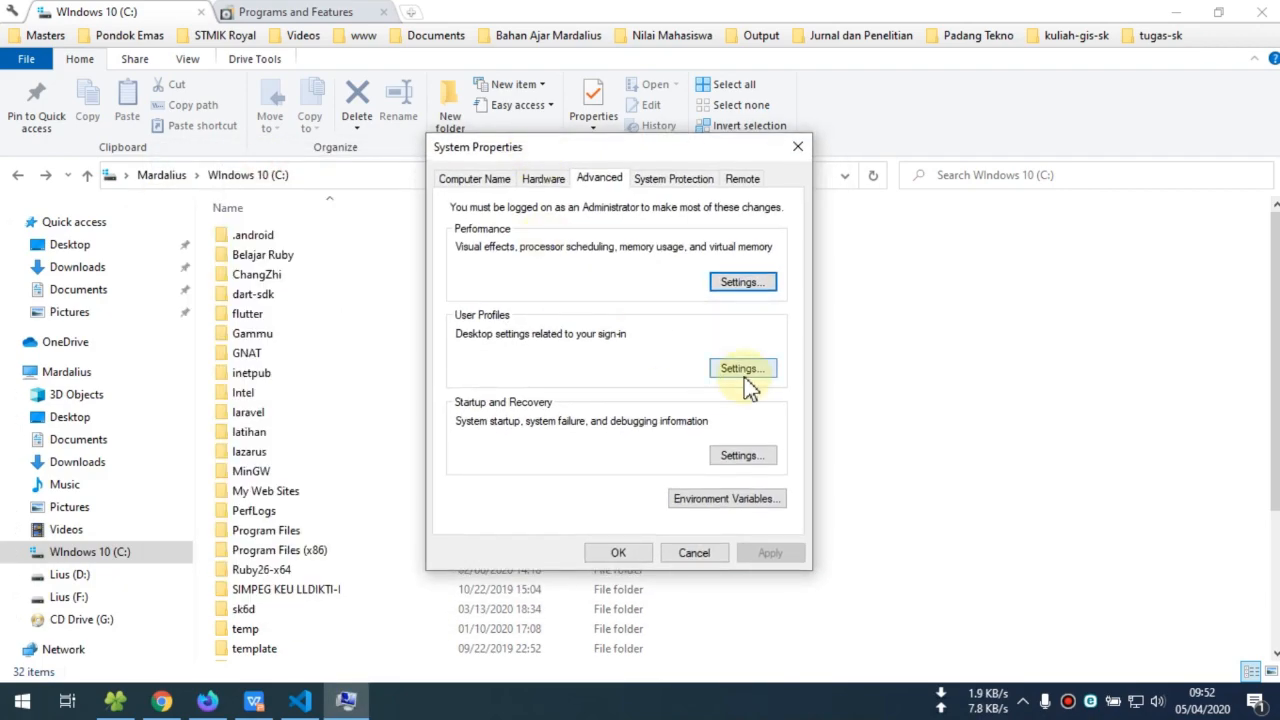
{"action": "left_click", "coordinate": [722, 500]}
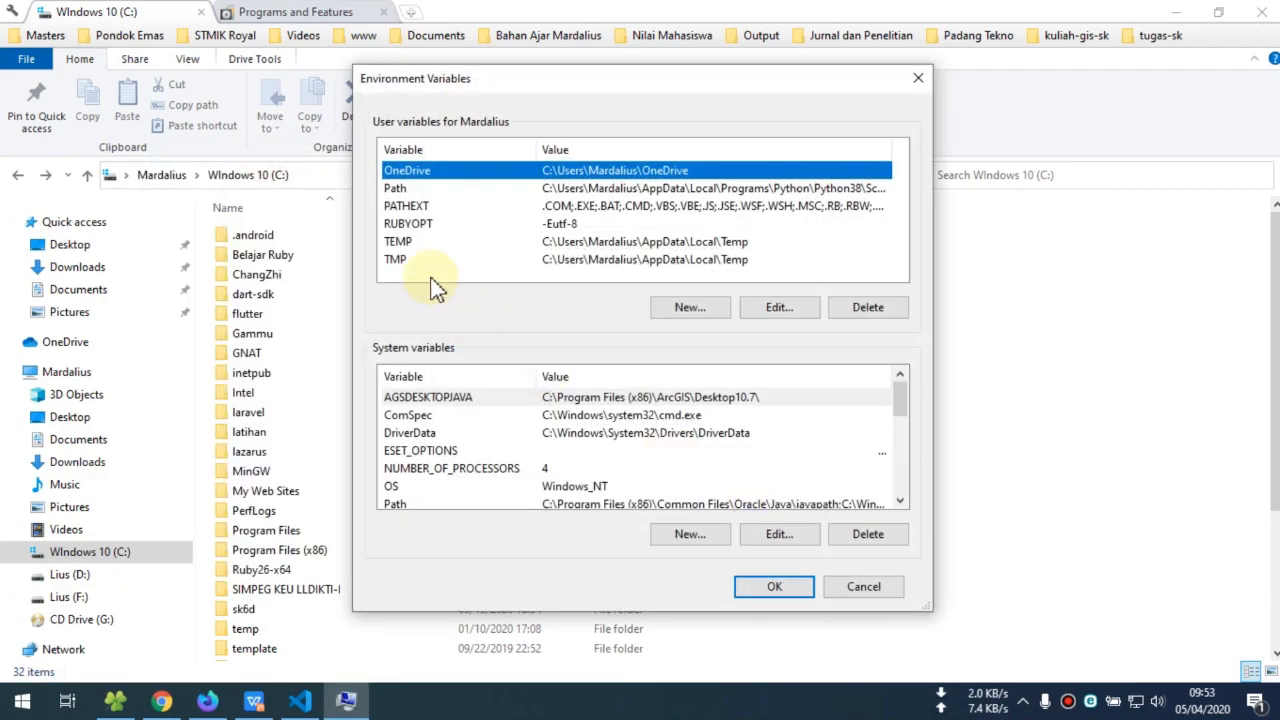
Step: Open the user Path variable for editing and start a new entry in its list
{"action": "left_click", "coordinate": [396, 189]}
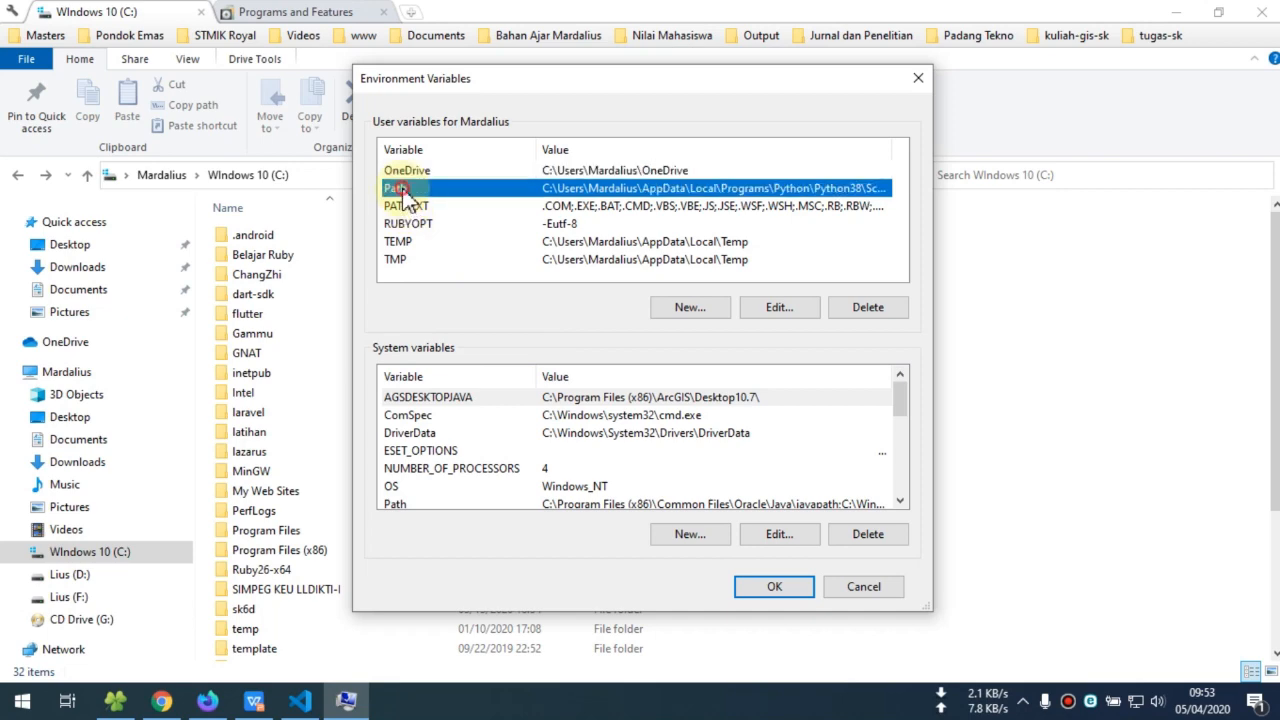
{"action": "left_click", "coordinate": [776, 308]}
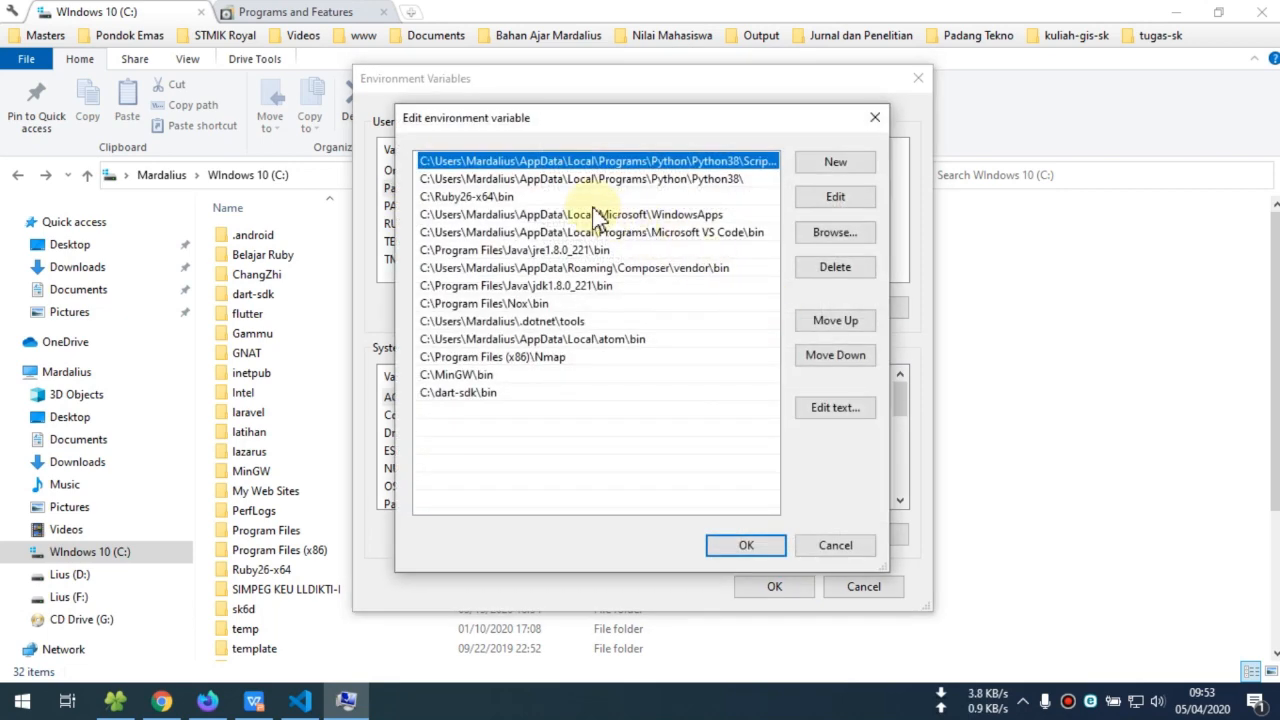
{"action": "left_click", "coordinate": [524, 441]}
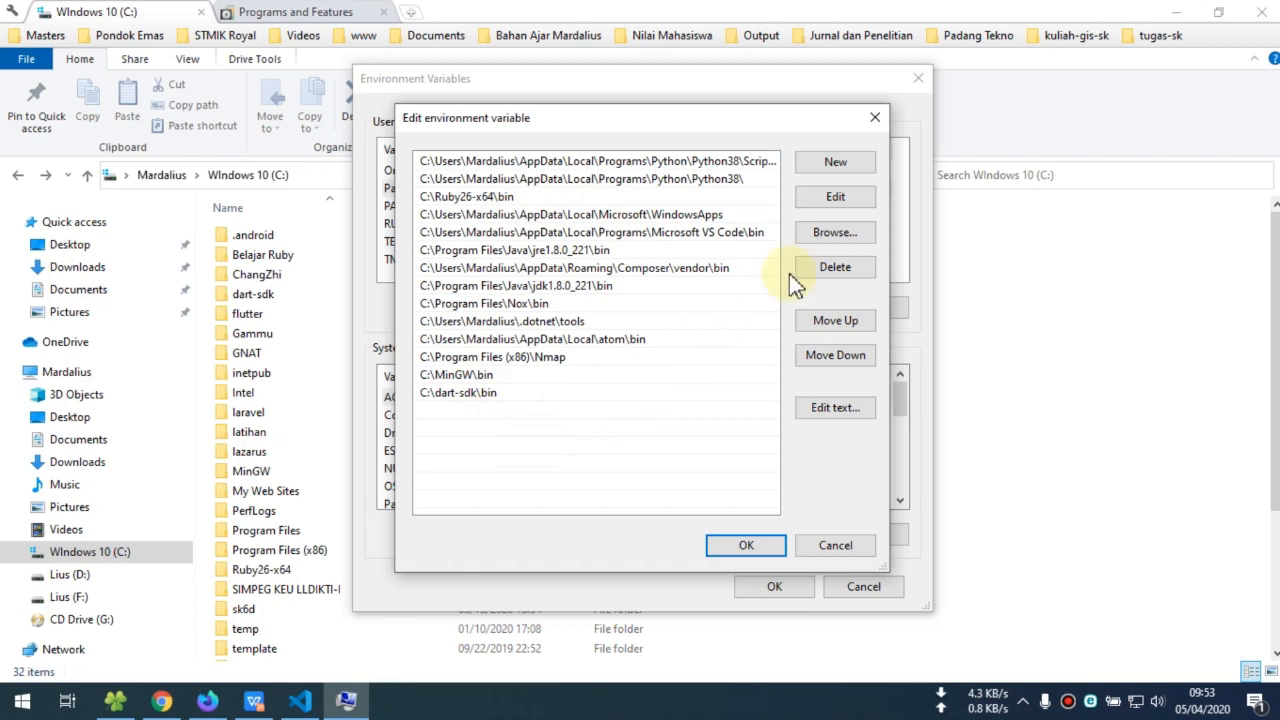
{"action": "left_click", "coordinate": [836, 162]}
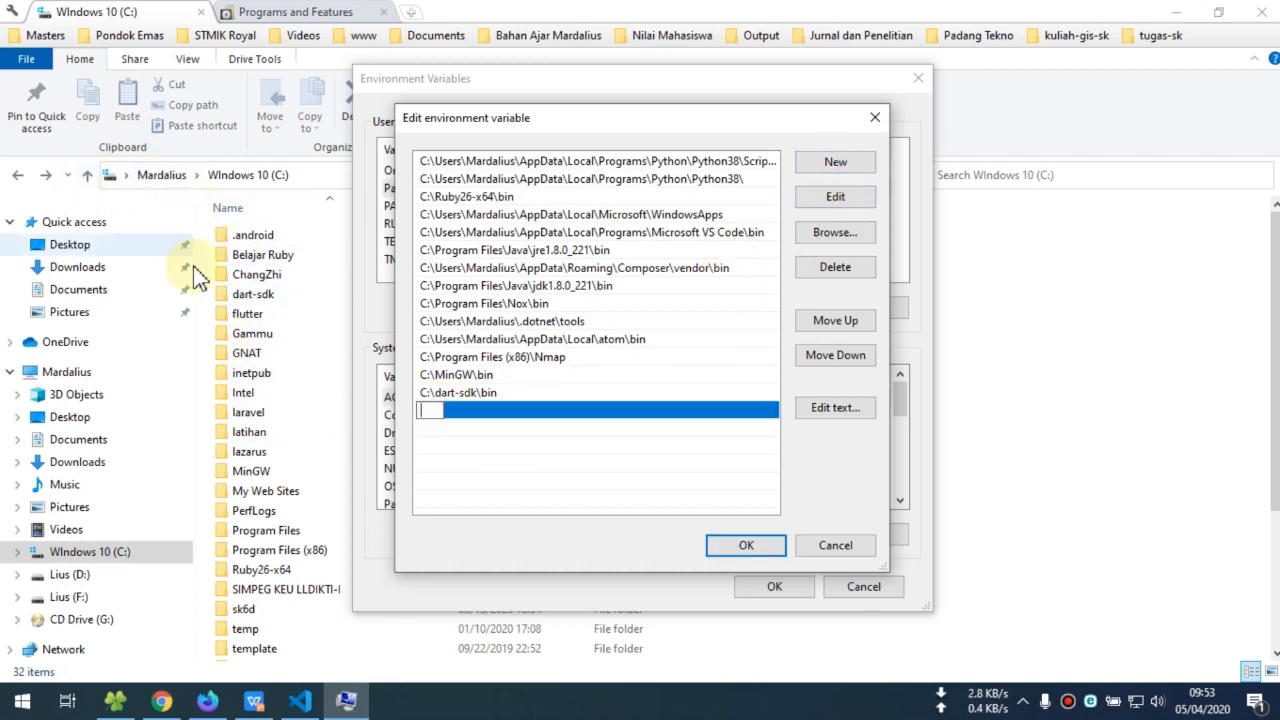
Step: Open the bin folder inside flutter on the C: drive, copy its path C:\flutter\bin and return to the Path variable's entries
{"action": "left_click", "coordinate": [266, 530]}
{"action": "double_click", "coordinate": [252, 315]}
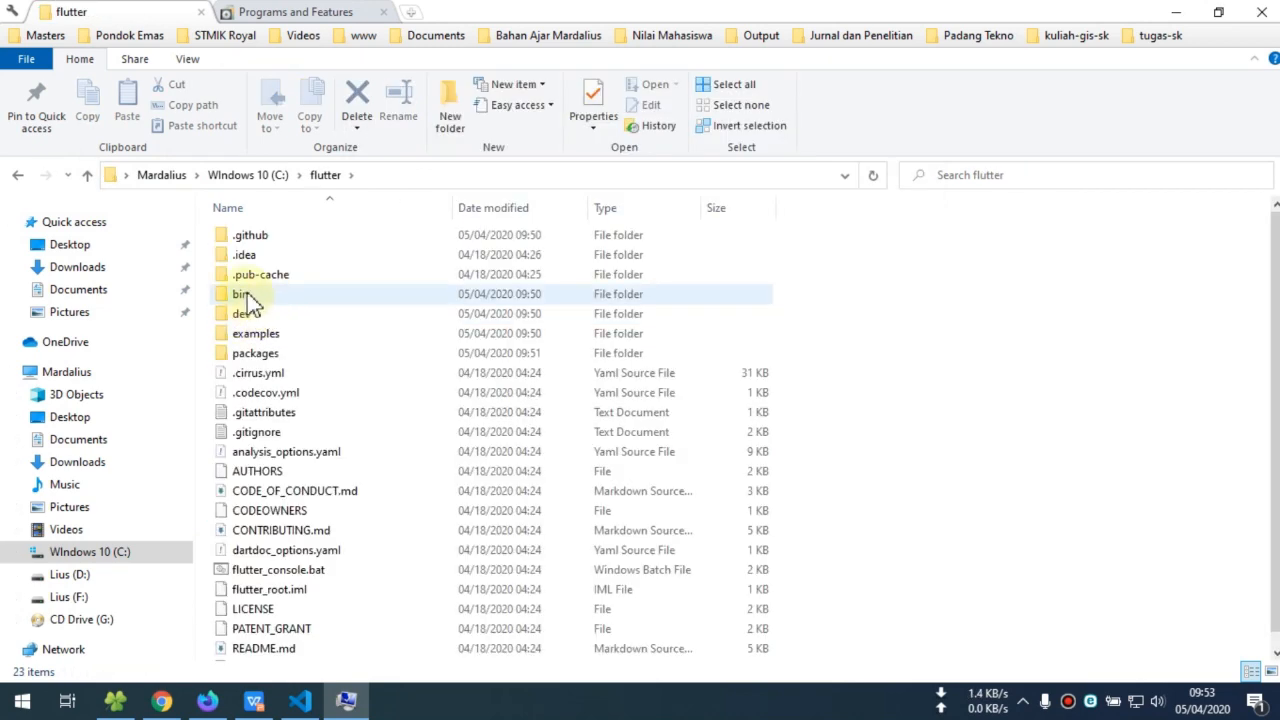
{"action": "double_click", "coordinate": [243, 295]}
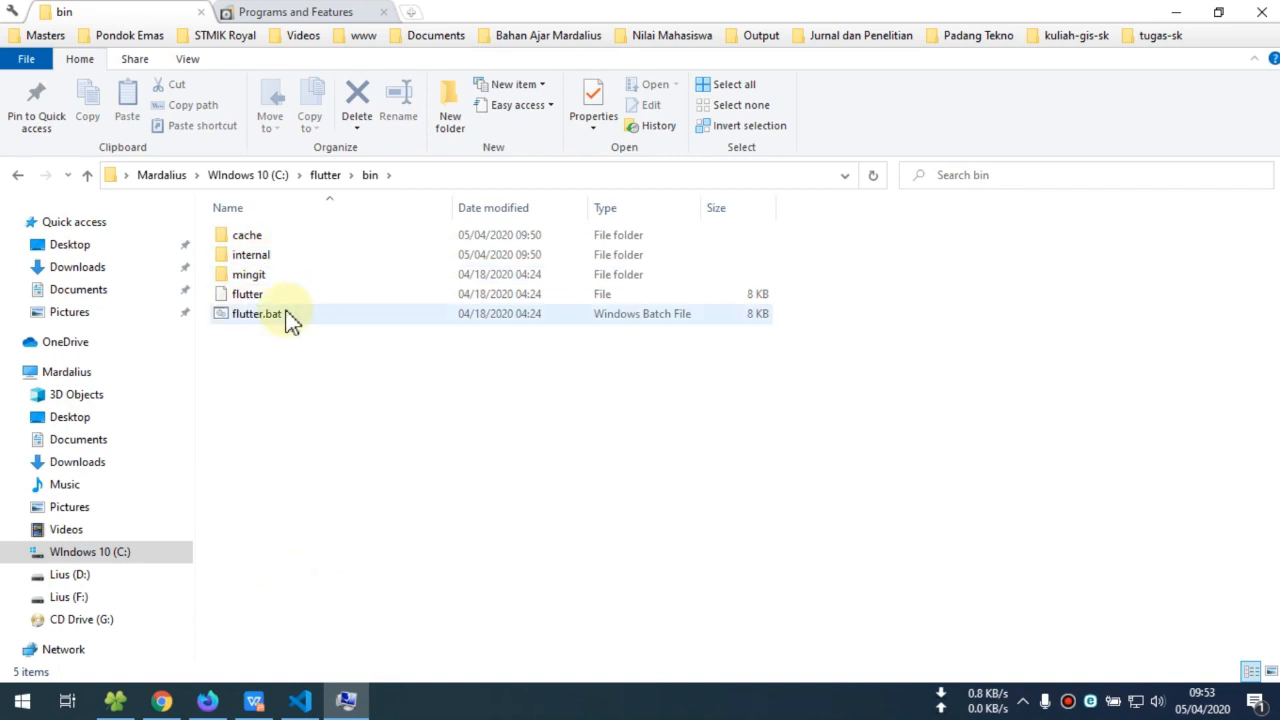
{"action": "left_click", "coordinate": [437, 177]}
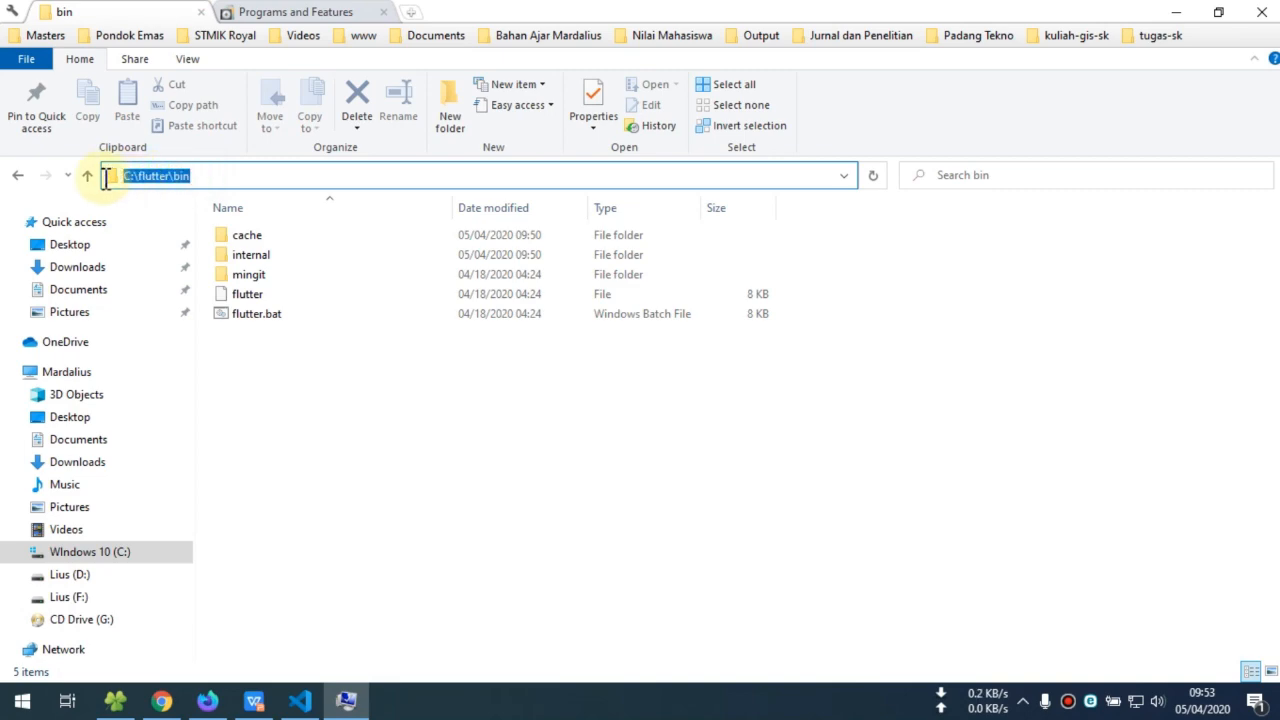
{"action": "left_click", "coordinate": [345, 703]}
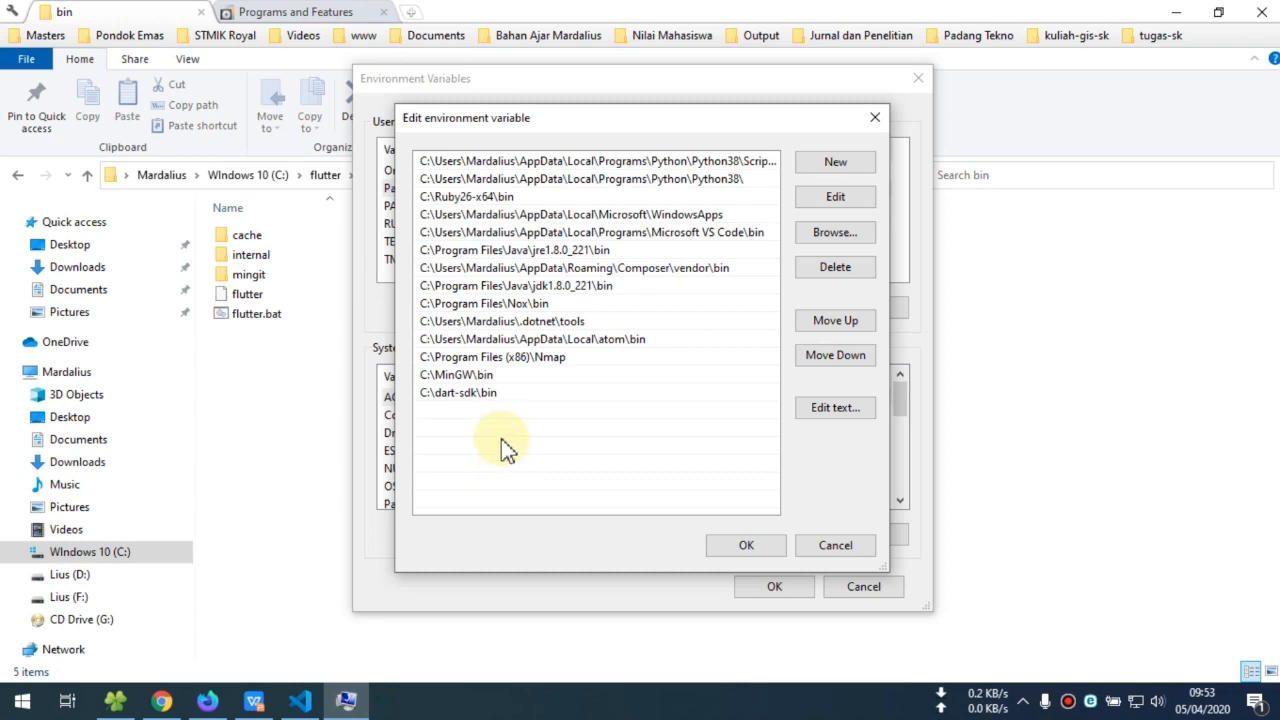
Step: Add C:\flutter\bin as a new entry to the user Path variable and confirm the list
{"action": "left_click", "coordinate": [828, 163]}
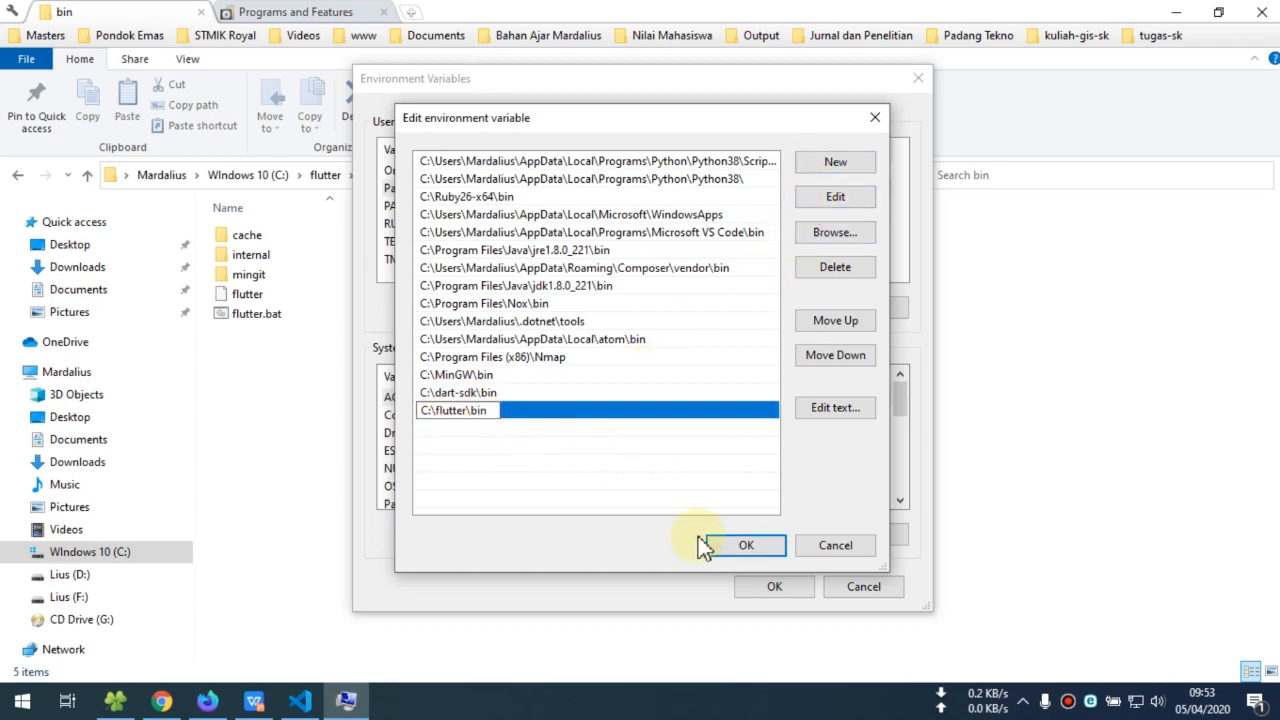
{"action": "left_click", "coordinate": [697, 484]}
{"action": "left_click", "coordinate": [746, 546]}
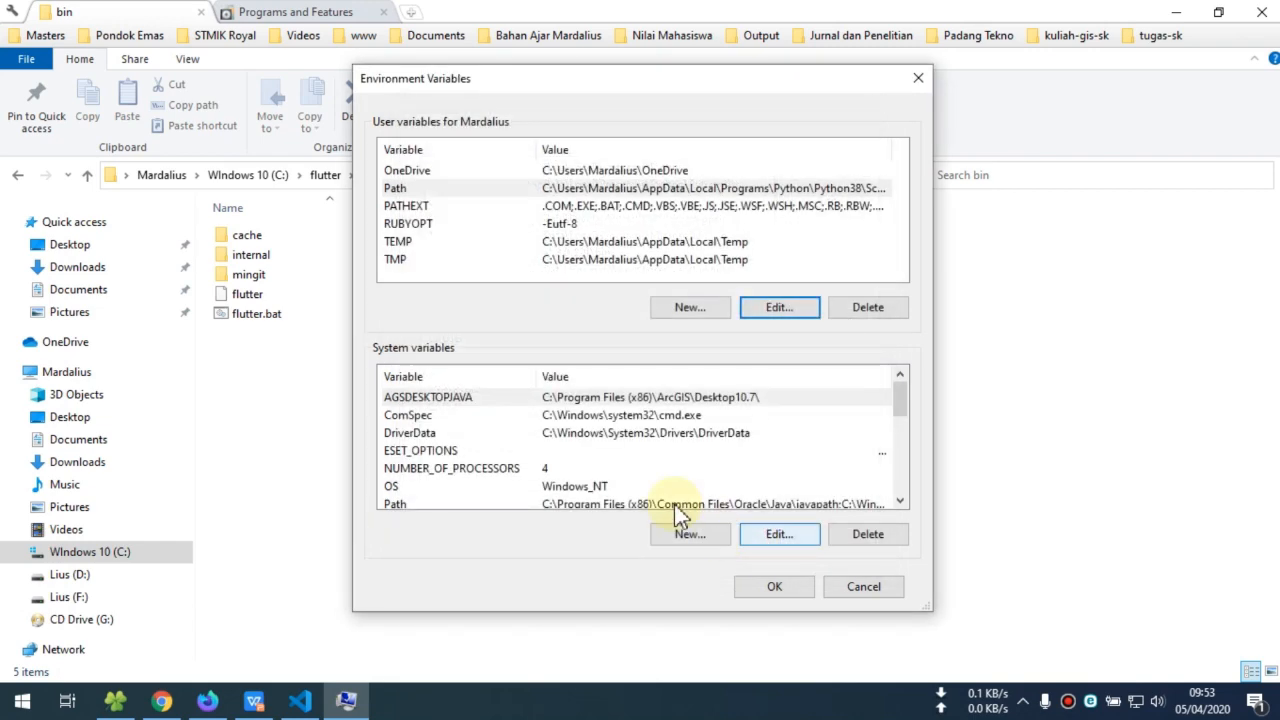
Step: Add the copied path C:\flutter\bin as a new entry to the system Path variable and confirm all the environment settings dialogs
{"action": "left_click", "coordinate": [431, 452]}
{"action": "scroll", "coordinate": [431, 453], "scroll_direction": "down", "scroll_amount": 1}
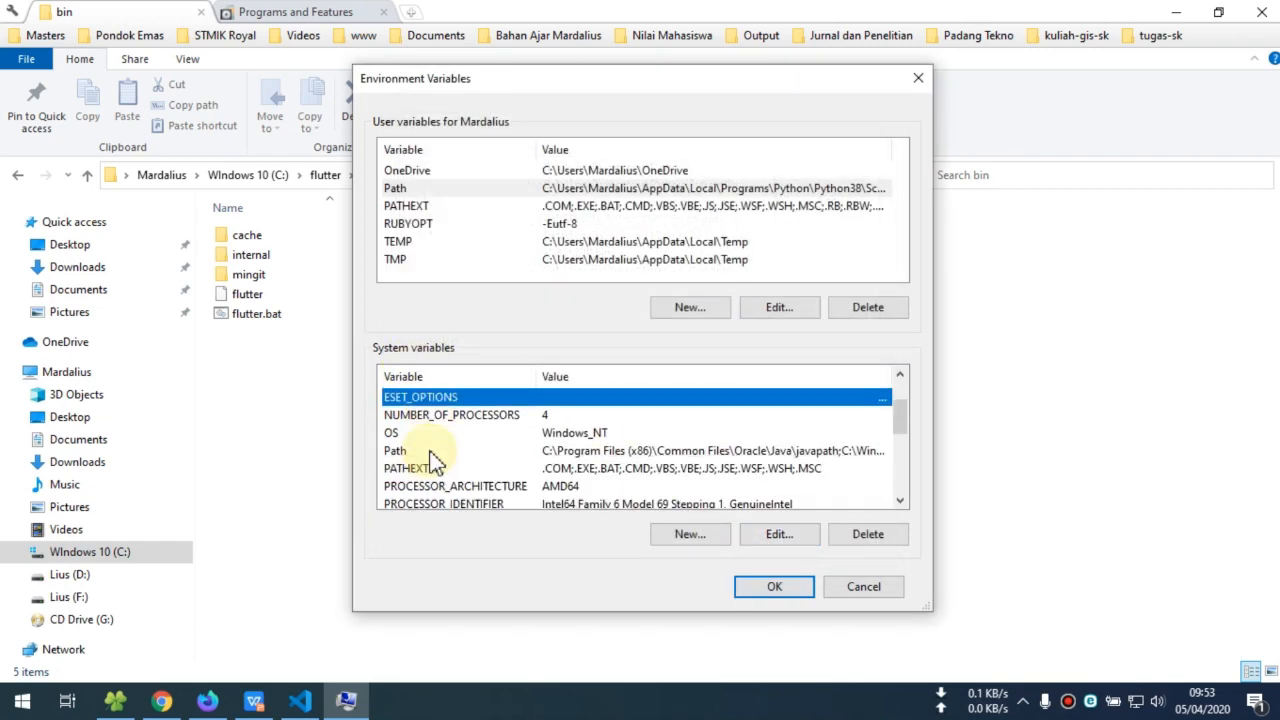
{"action": "left_click", "coordinate": [400, 451]}
{"action": "left_click", "coordinate": [772, 536]}
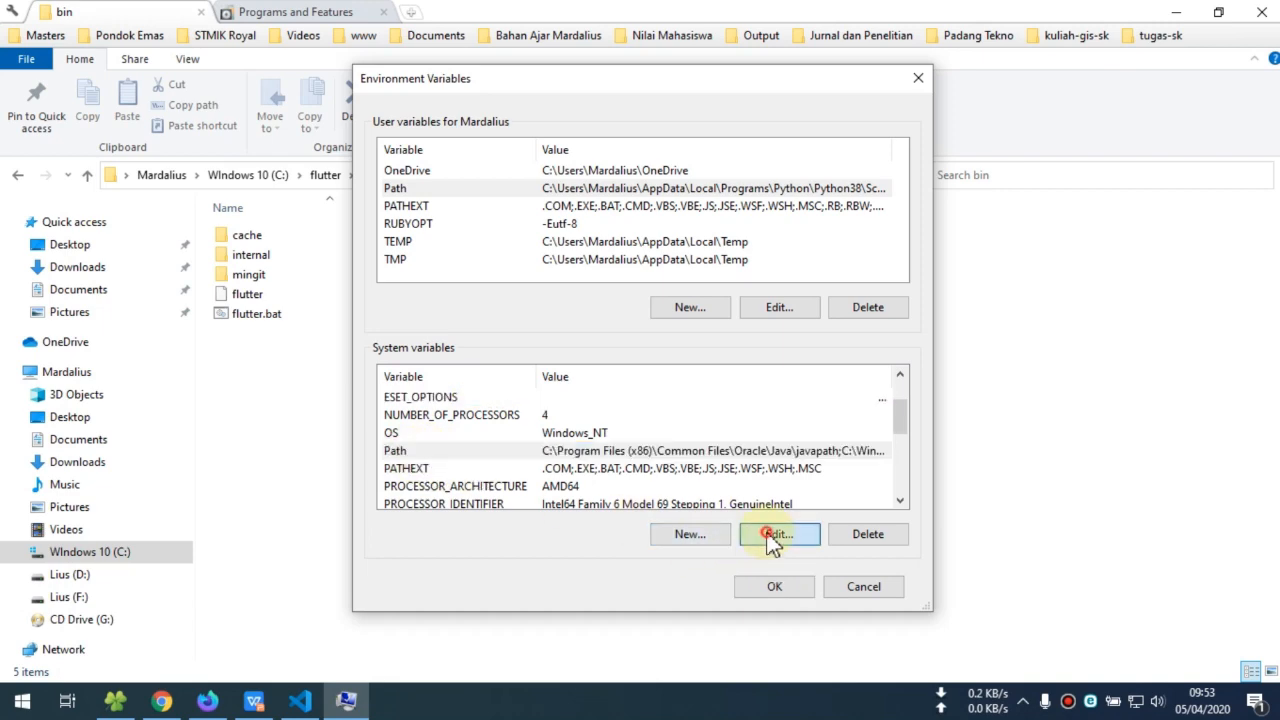
{"action": "scroll", "coordinate": [742, 291], "scroll_direction": "down", "scroll_amount": 2}
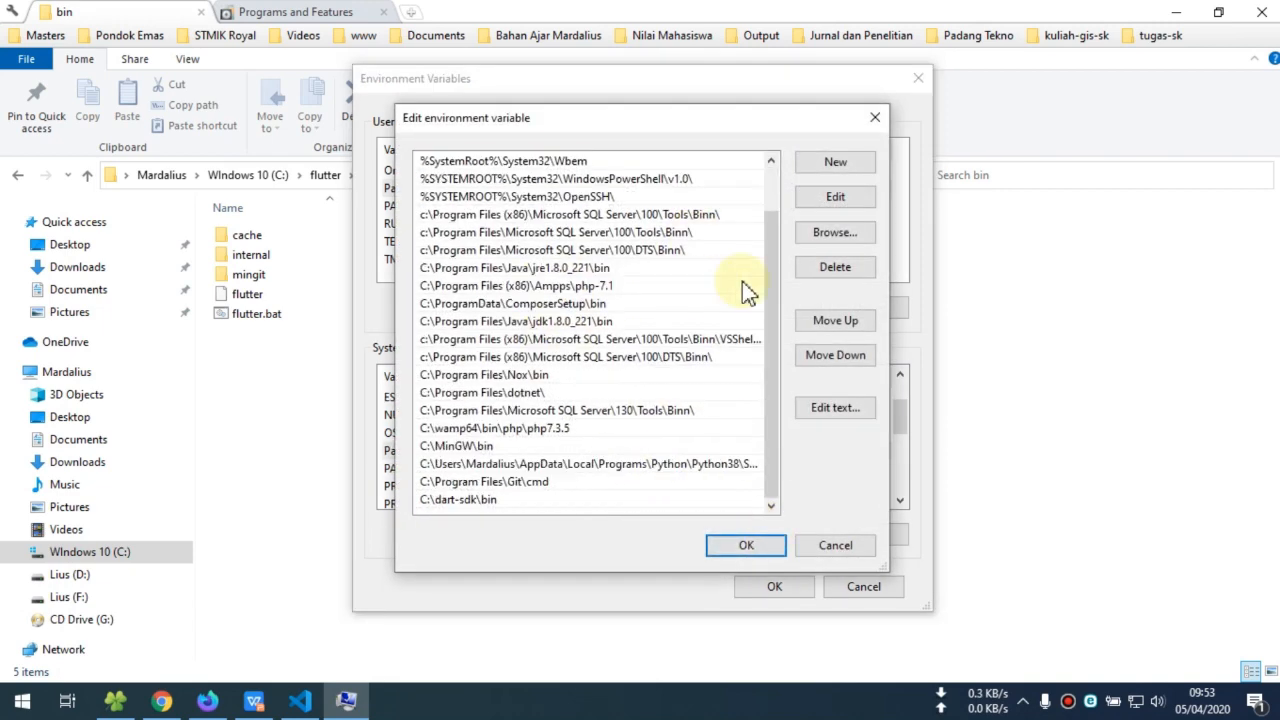
{"action": "left_click", "coordinate": [835, 163]}
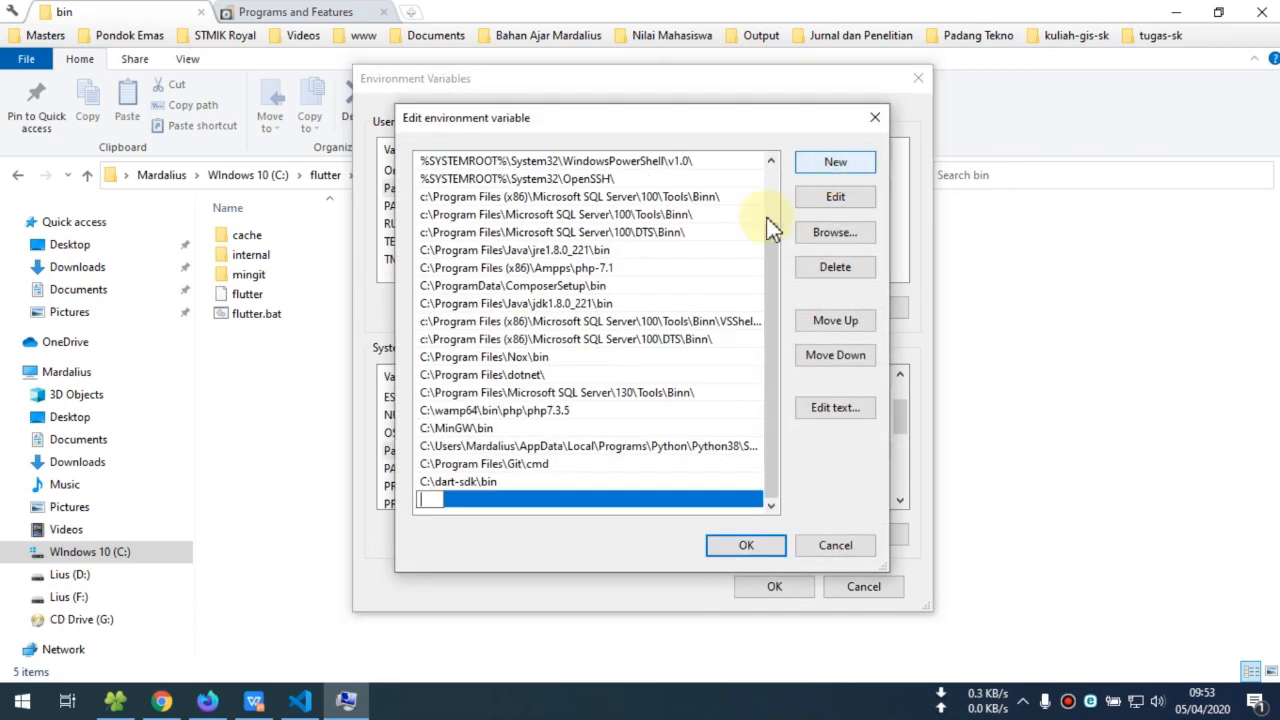
{"action": "key", "text": "Return"}
{"action": "left_click", "coordinate": [748, 548]}
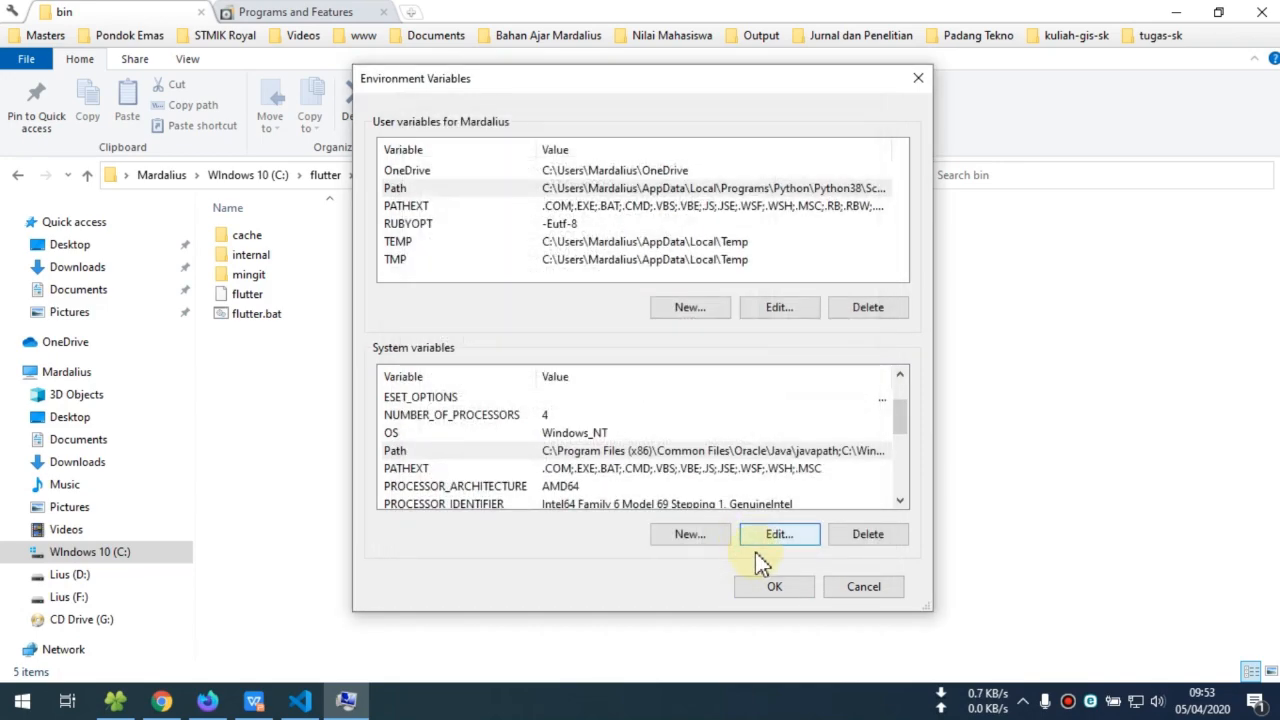
{"action": "left_click", "coordinate": [772, 590]}
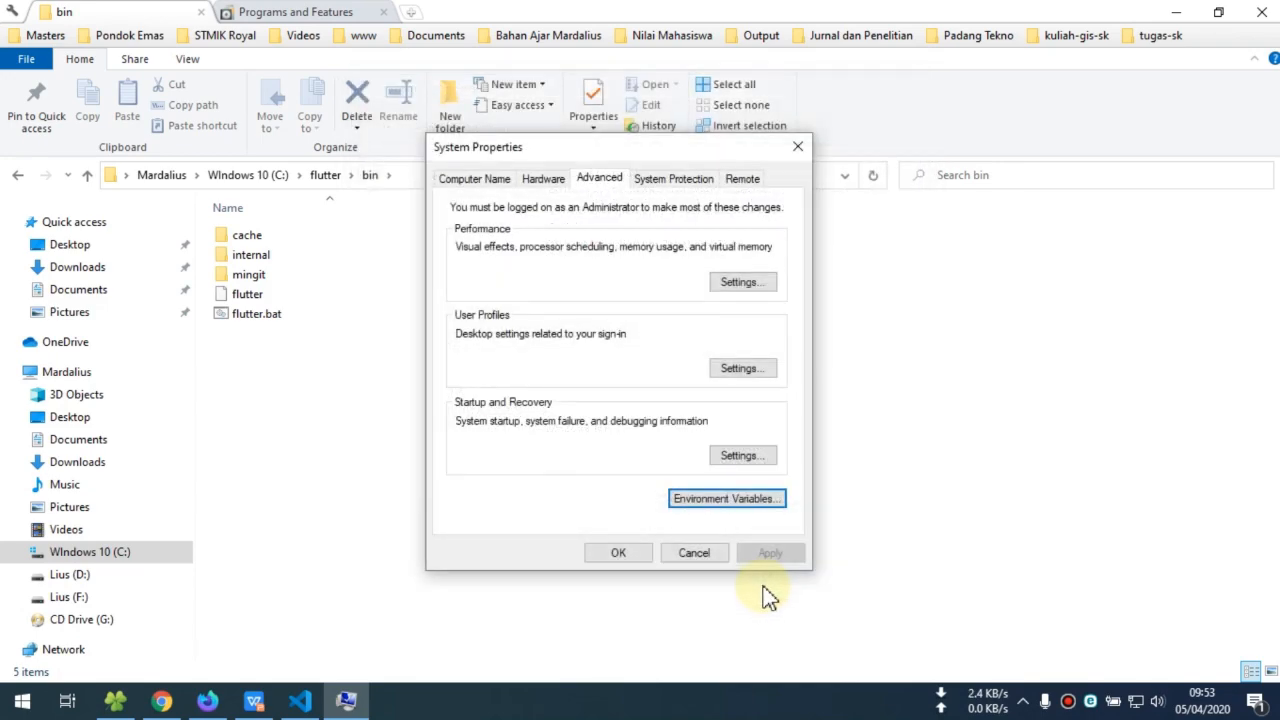
{"action": "left_click", "coordinate": [620, 553]}
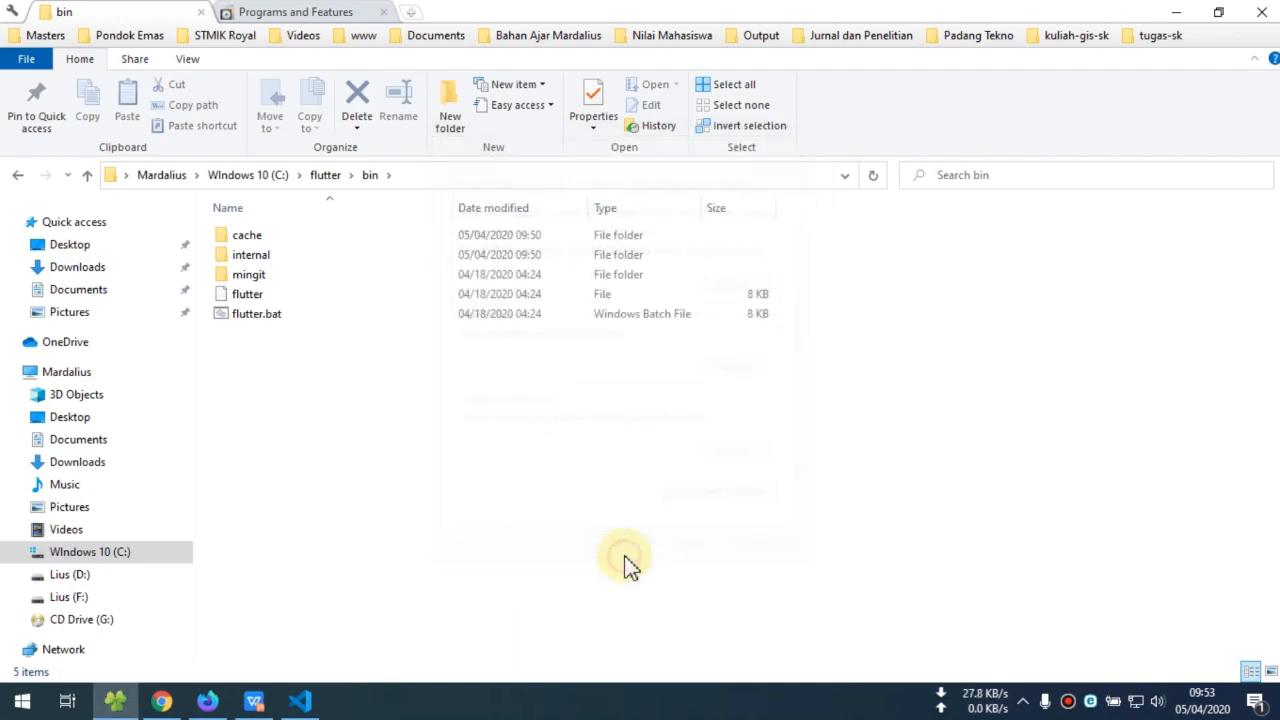
Step: Search Windows for "cmd", open Command Prompt and run flutter -v
{"action": "left_click", "coordinate": [15, 701]}
{"action": "type", "text": "cmd"}
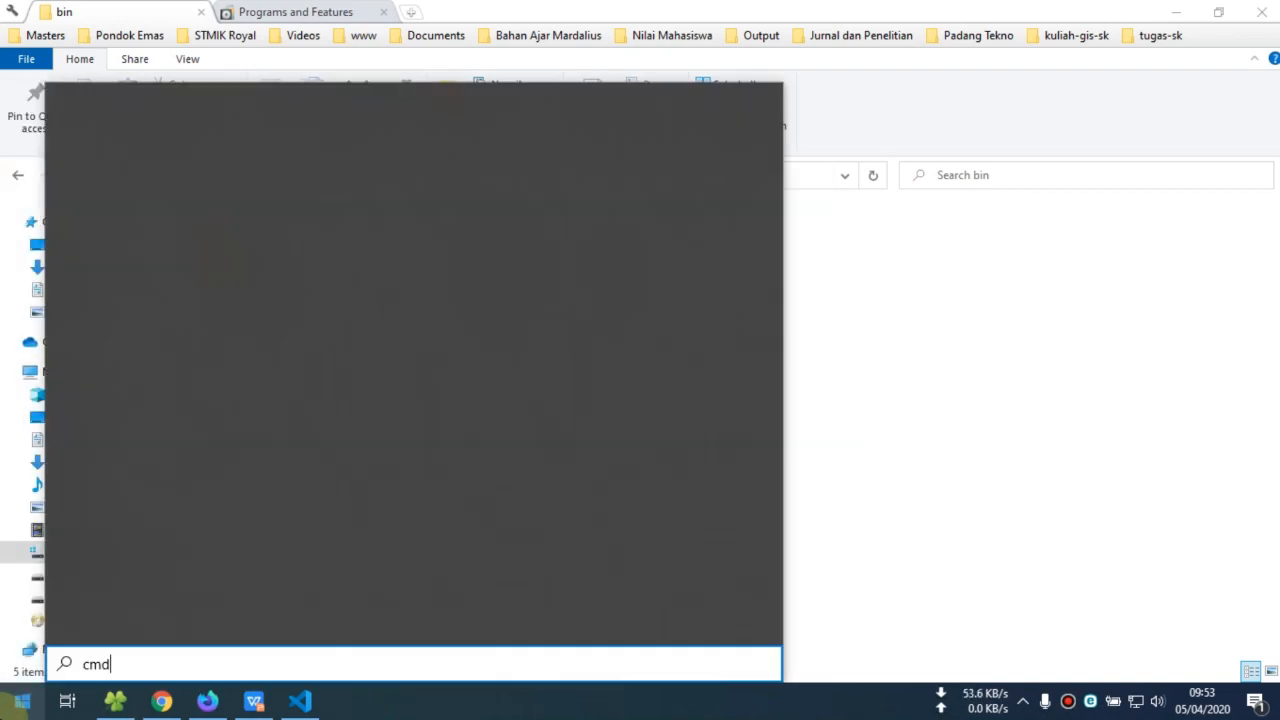
{"action": "key", "text": "Return"}
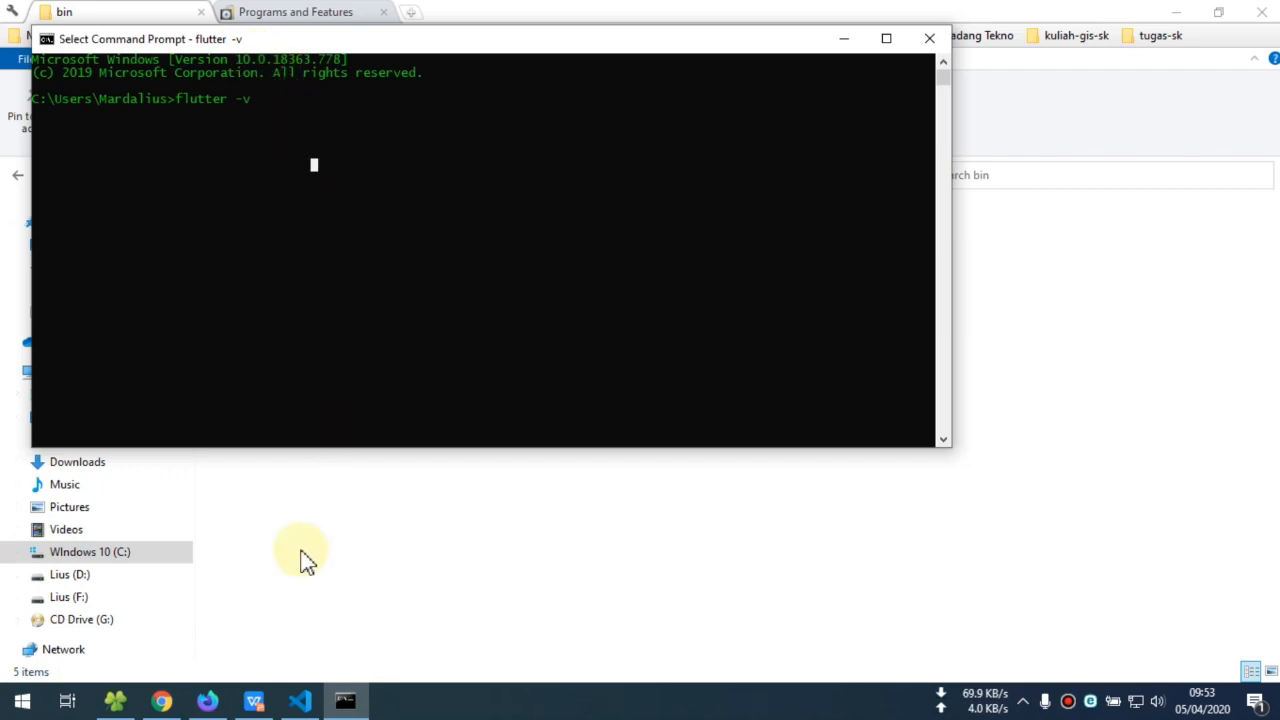
Step: Look through the flutter doctor, Android setup and web setup sections of the Flutter Windows install page in Chrome
{"action": "mouse_move", "coordinate": [163, 700]}
{"action": "left_click", "coordinate": [214, 608]}
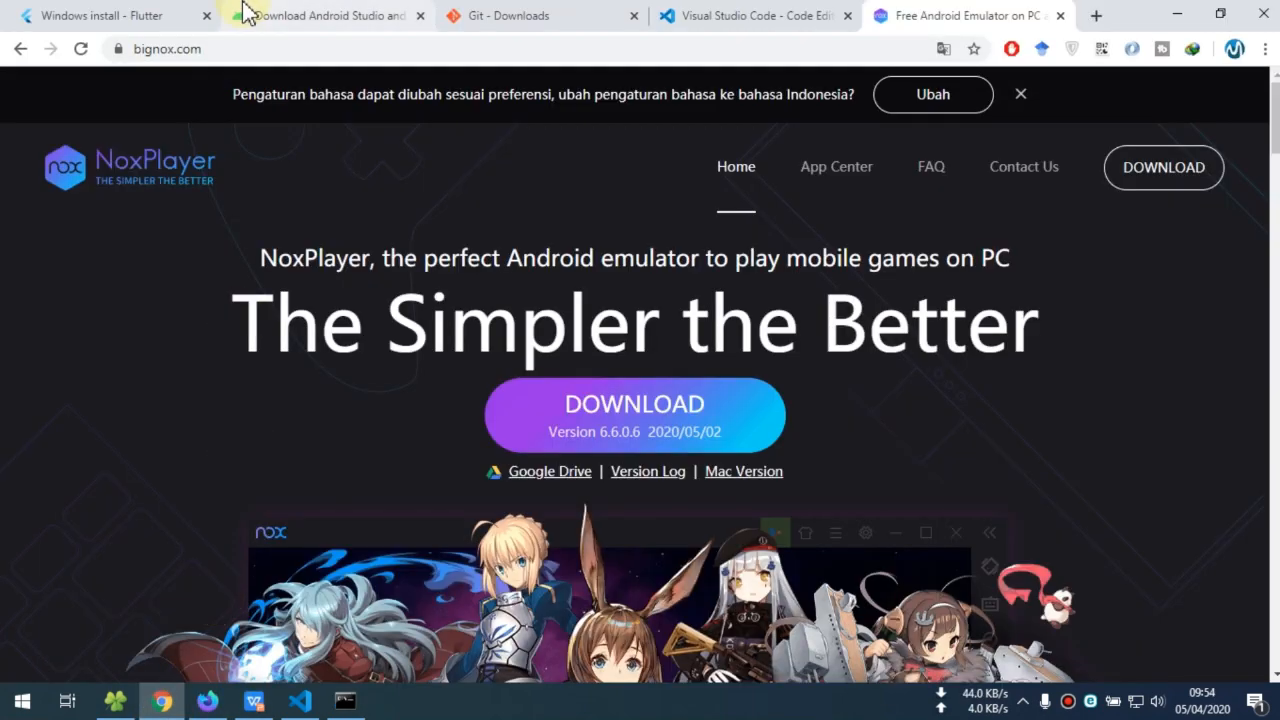
{"action": "left_click", "coordinate": [215, 15]}
{"action": "scroll", "coordinate": [500, 355], "scroll_direction": "down", "scroll_amount": 7}
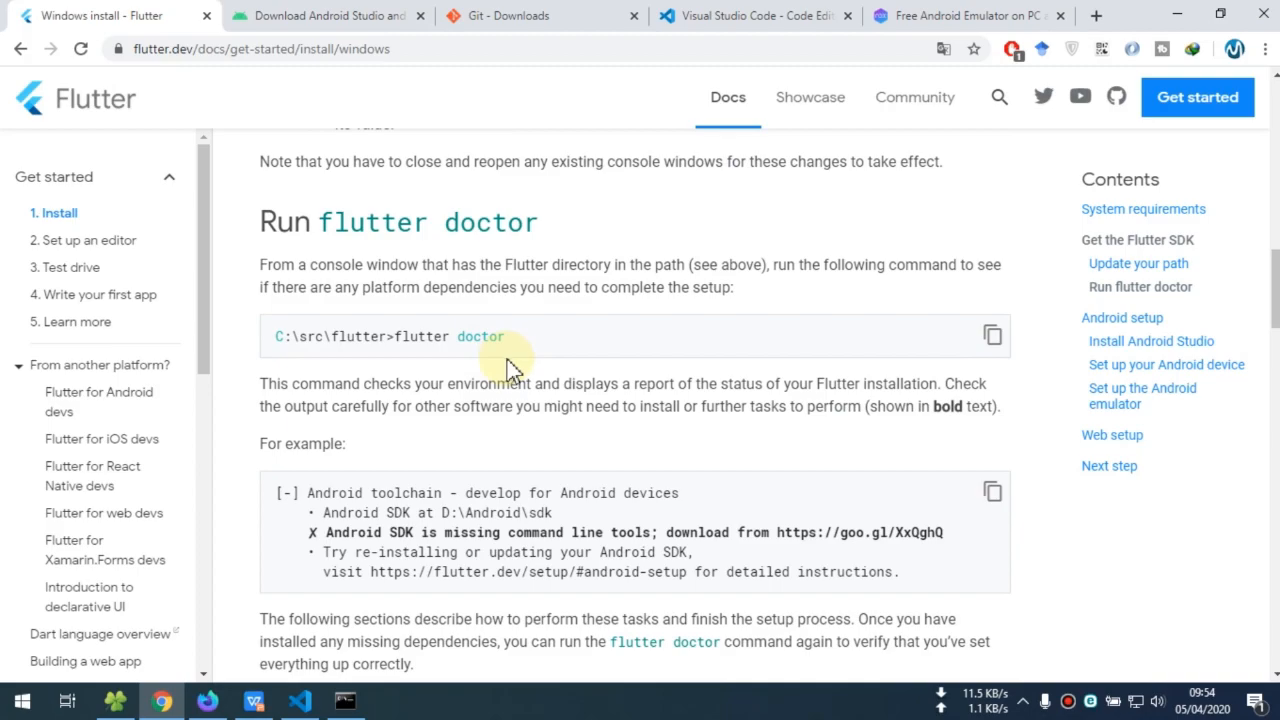
{"action": "scroll", "coordinate": [508, 365], "scroll_direction": "down", "scroll_amount": 10}
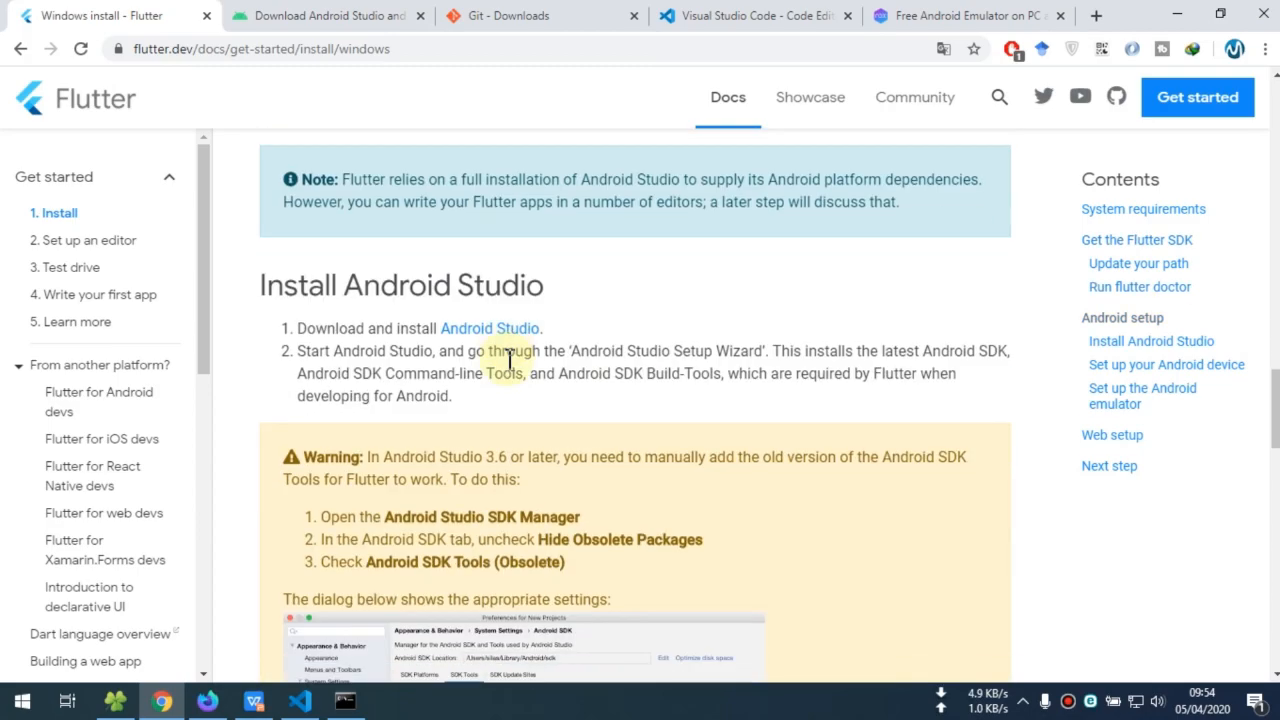
{"action": "scroll", "coordinate": [510, 360], "scroll_direction": "down", "scroll_amount": 15}
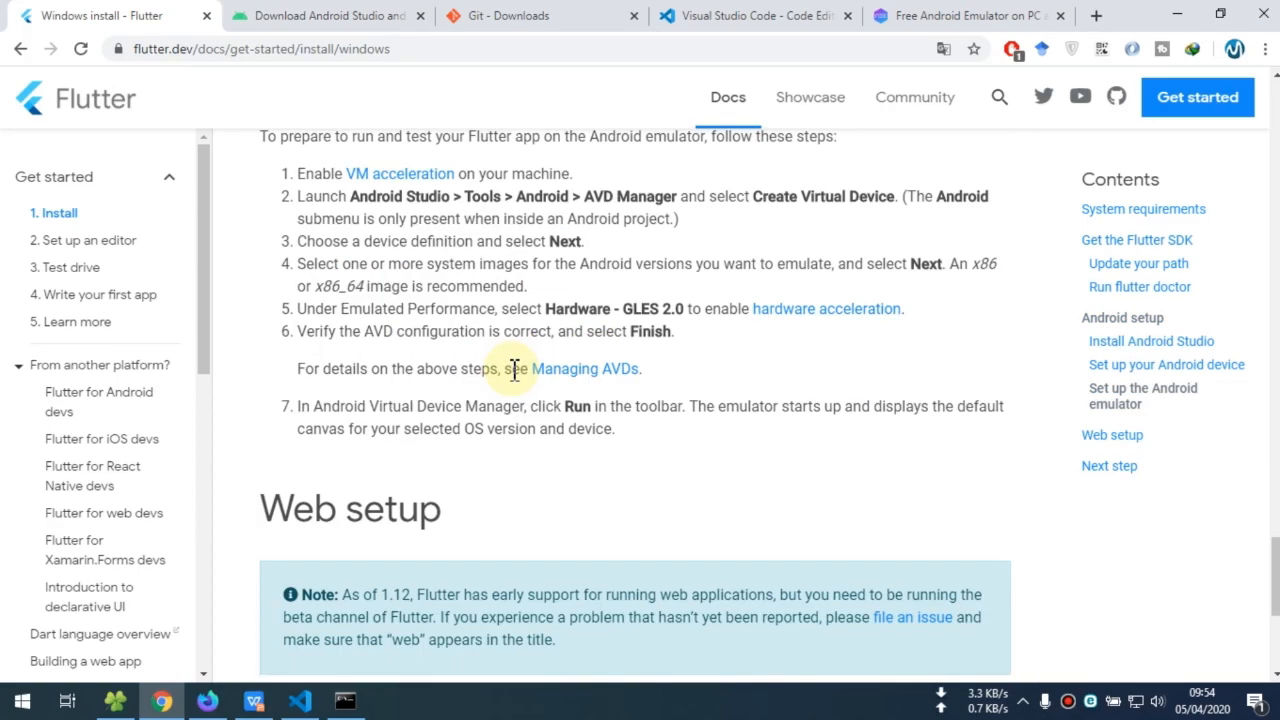
{"action": "scroll", "coordinate": [516, 378], "scroll_direction": "down", "scroll_amount": 4}
{"action": "scroll", "coordinate": [514, 377], "scroll_direction": "up", "scroll_amount": 10}
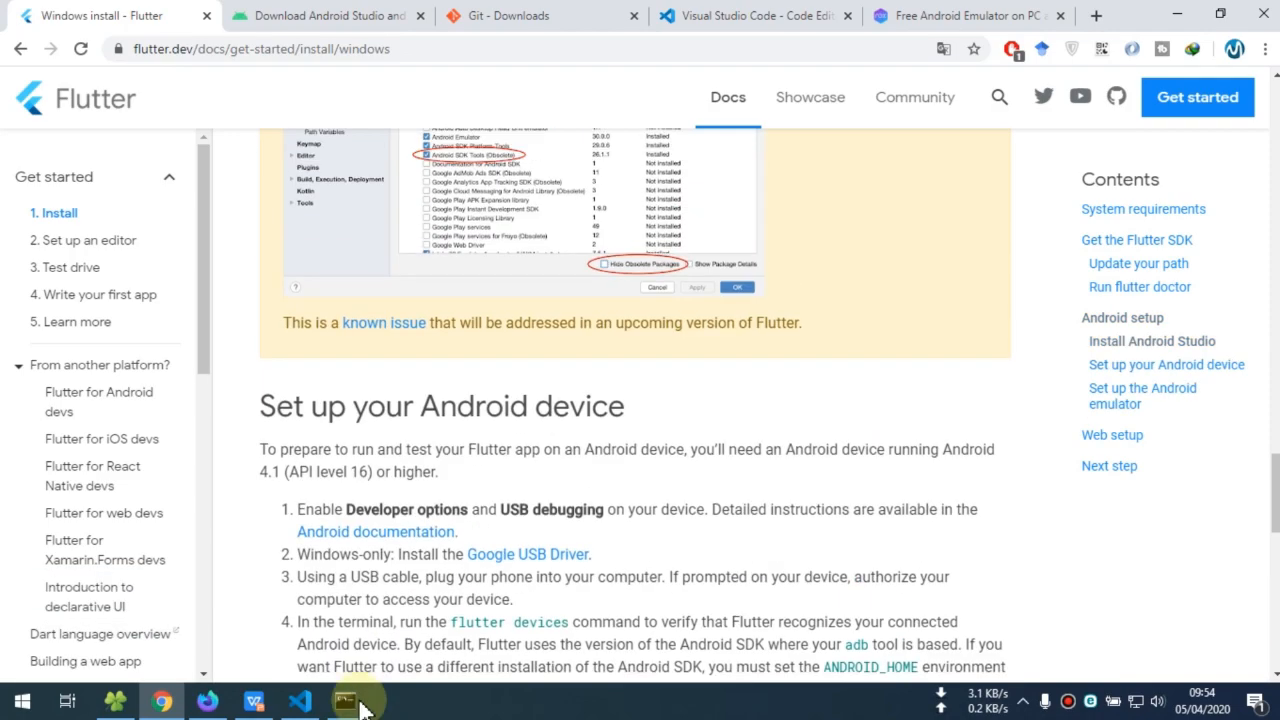
Step: Return to Command Prompt and read through the output of flutter -v from its beginning
{"action": "left_click", "coordinate": [345, 700]}
{"action": "left_click", "coordinate": [361, 248]}
{"action": "key", "text": "Return"}
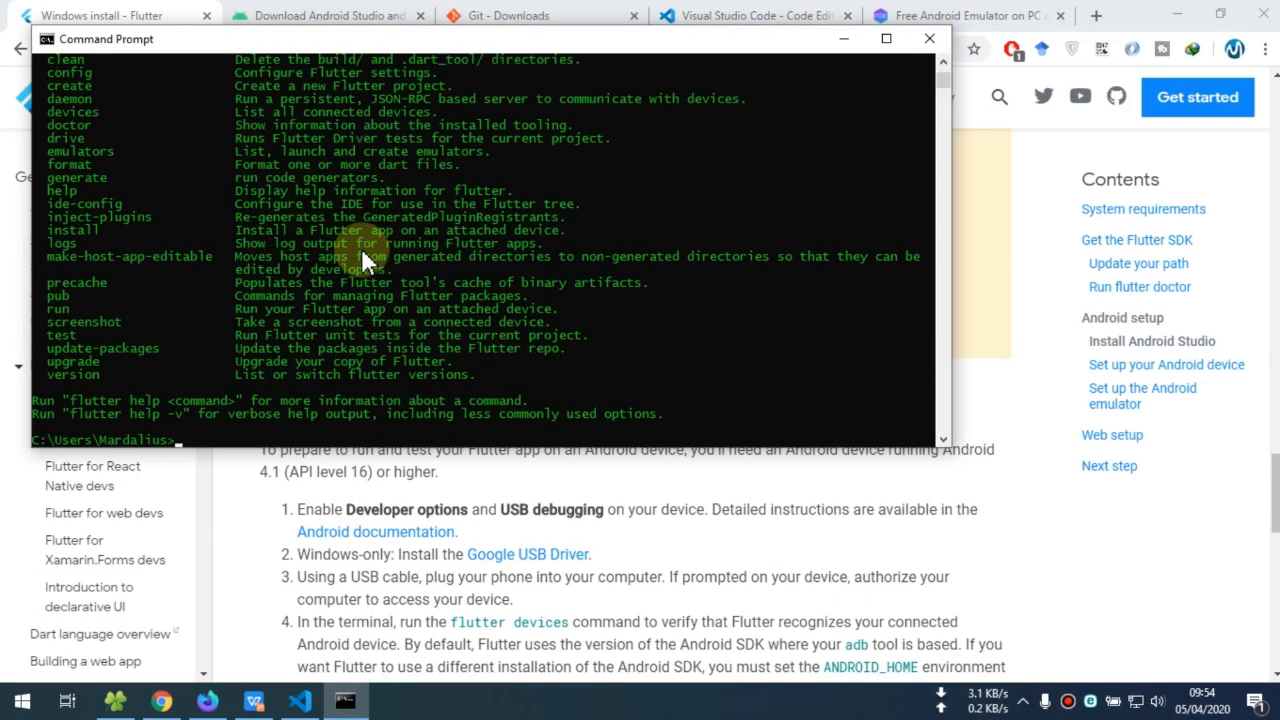
{"action": "scroll", "coordinate": [369, 261], "scroll_direction": "up", "scroll_amount": 18}
{"action": "scroll", "coordinate": [370, 268], "scroll_direction": "up", "scroll_amount": 9}
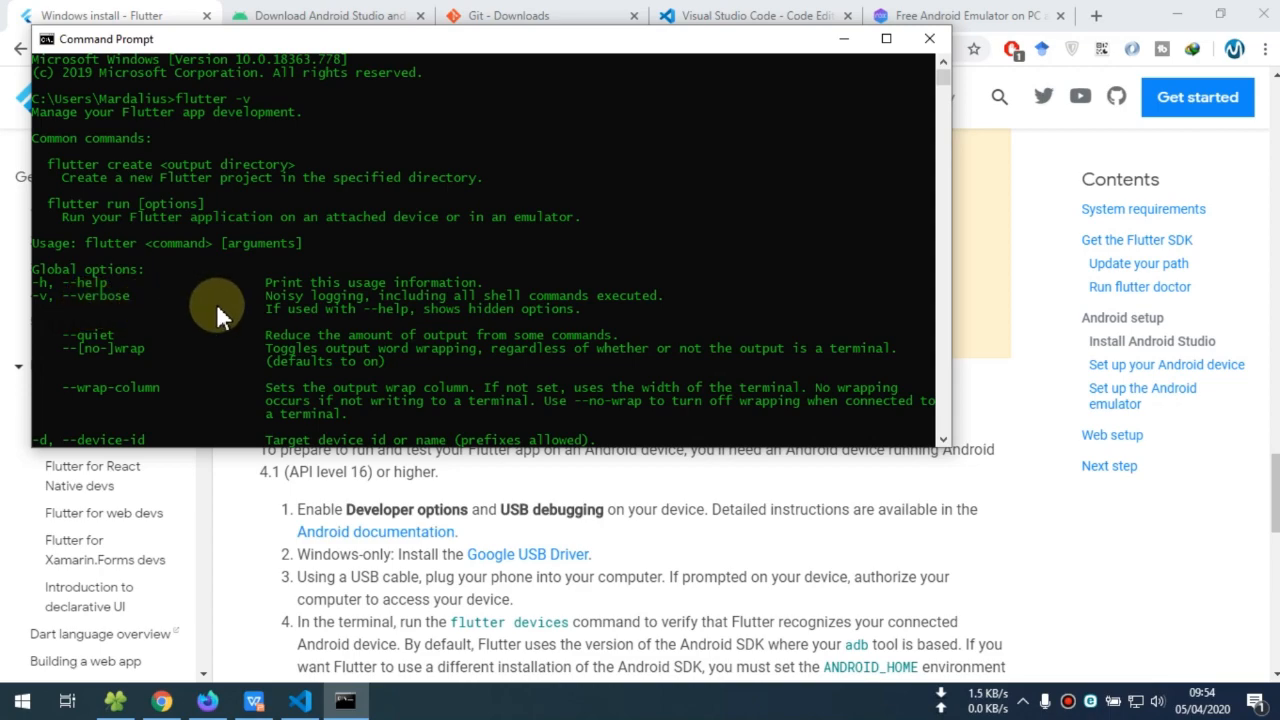
{"action": "scroll", "coordinate": [216, 303], "scroll_direction": "down", "scroll_amount": 6}
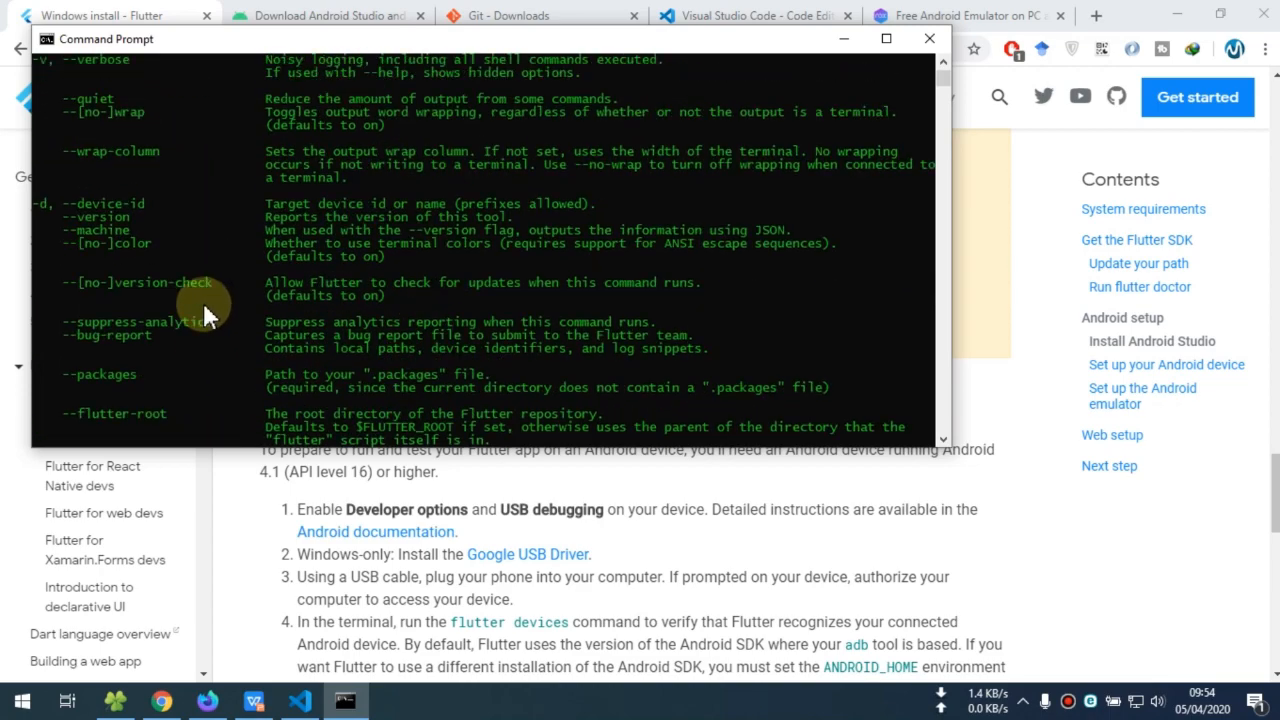
{"action": "scroll", "coordinate": [239, 288], "scroll_direction": "down", "scroll_amount": 15}
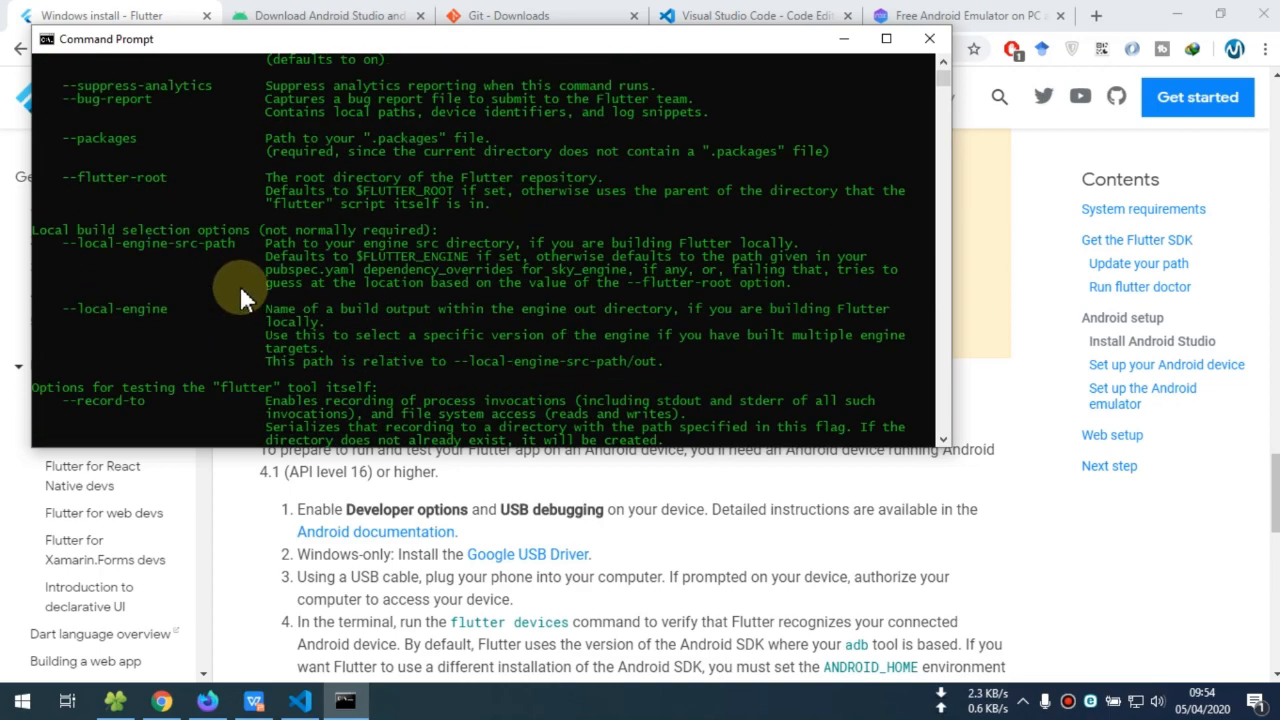
Step: Run flutter --version and mark the Flutter version and channel in its output
{"action": "type", "text": "flutter --v"}
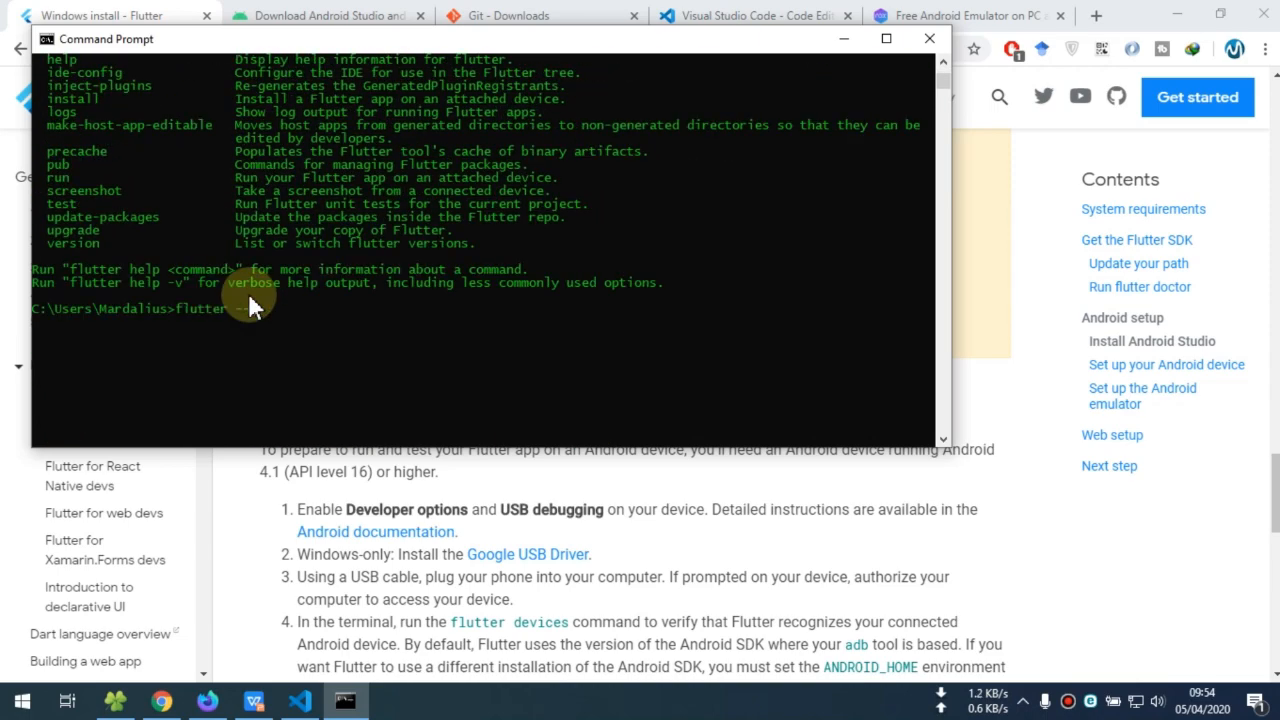
{"action": "type", "text": "ersion"}
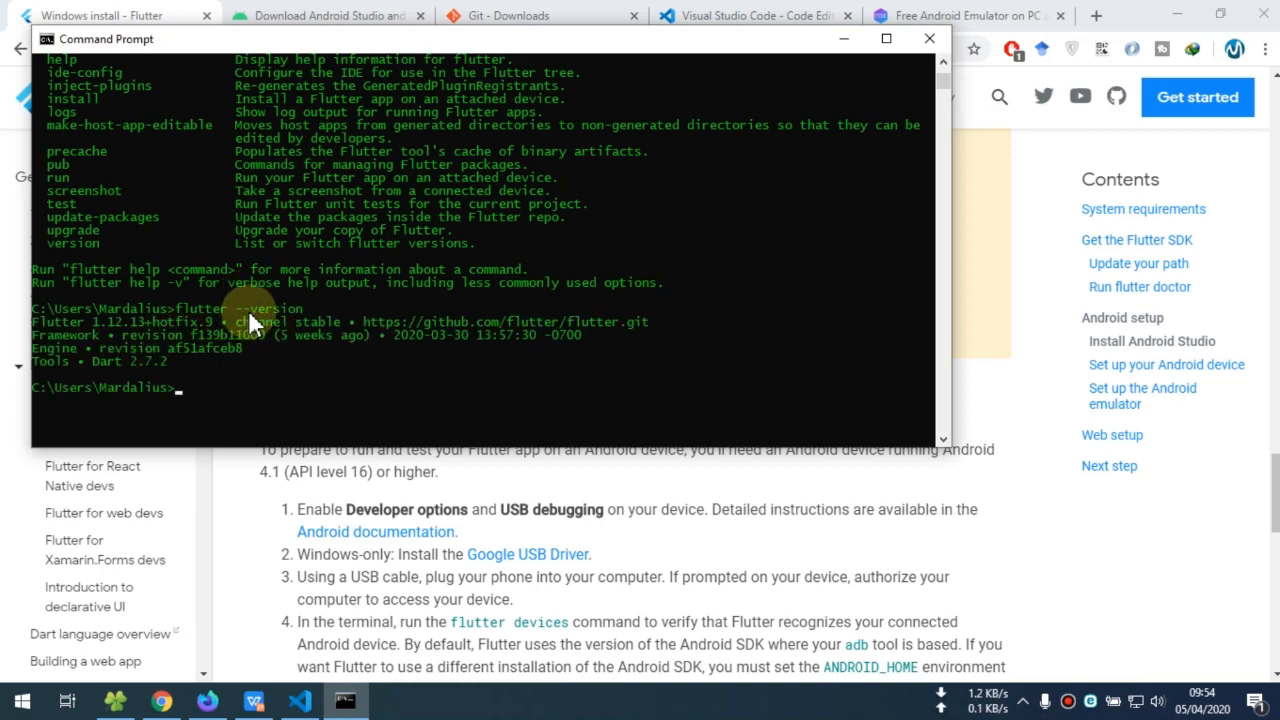
{"action": "left_click_drag", "start_coordinate": [35, 321], "coordinate": [203, 320]}
{"action": "left_click_drag", "start_coordinate": [284, 323], "coordinate": [324, 327]}
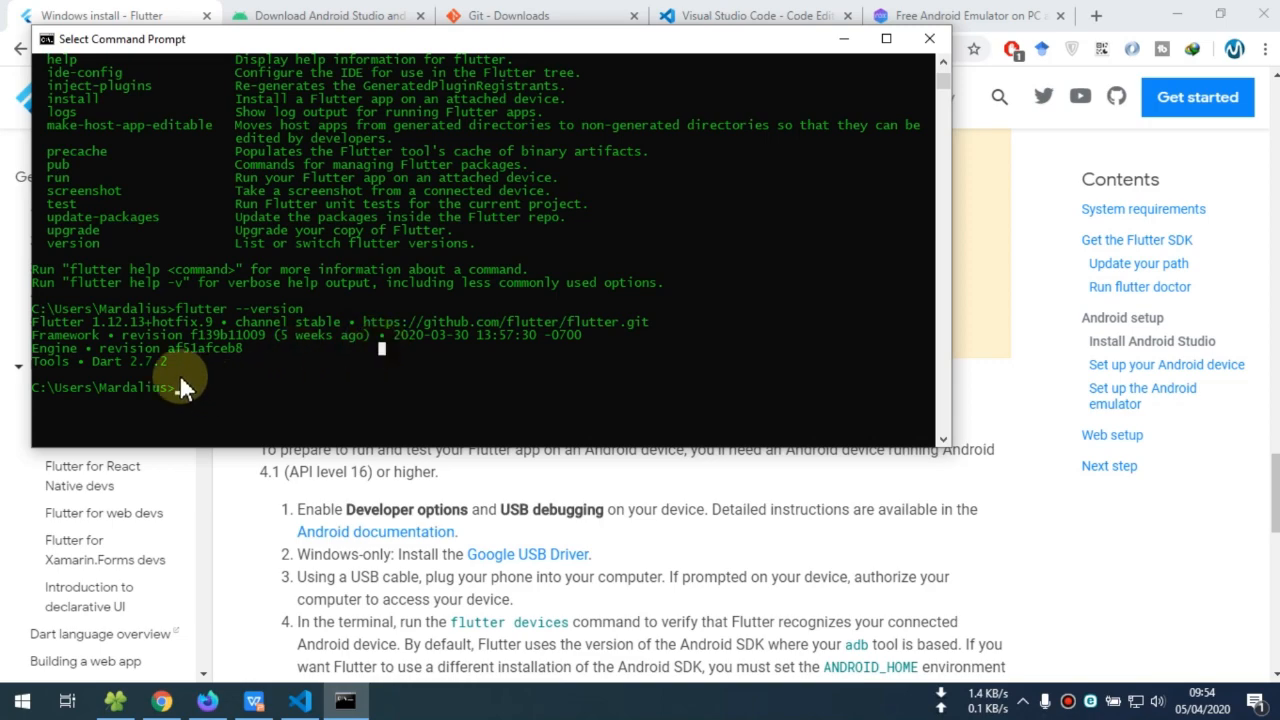
Step: Go back to the Flutter Windows install page and review its Android setup section
{"action": "left_click", "coordinate": [1043, 541]}
{"action": "scroll", "coordinate": [766, 420], "scroll_direction": "up", "scroll_amount": 10}
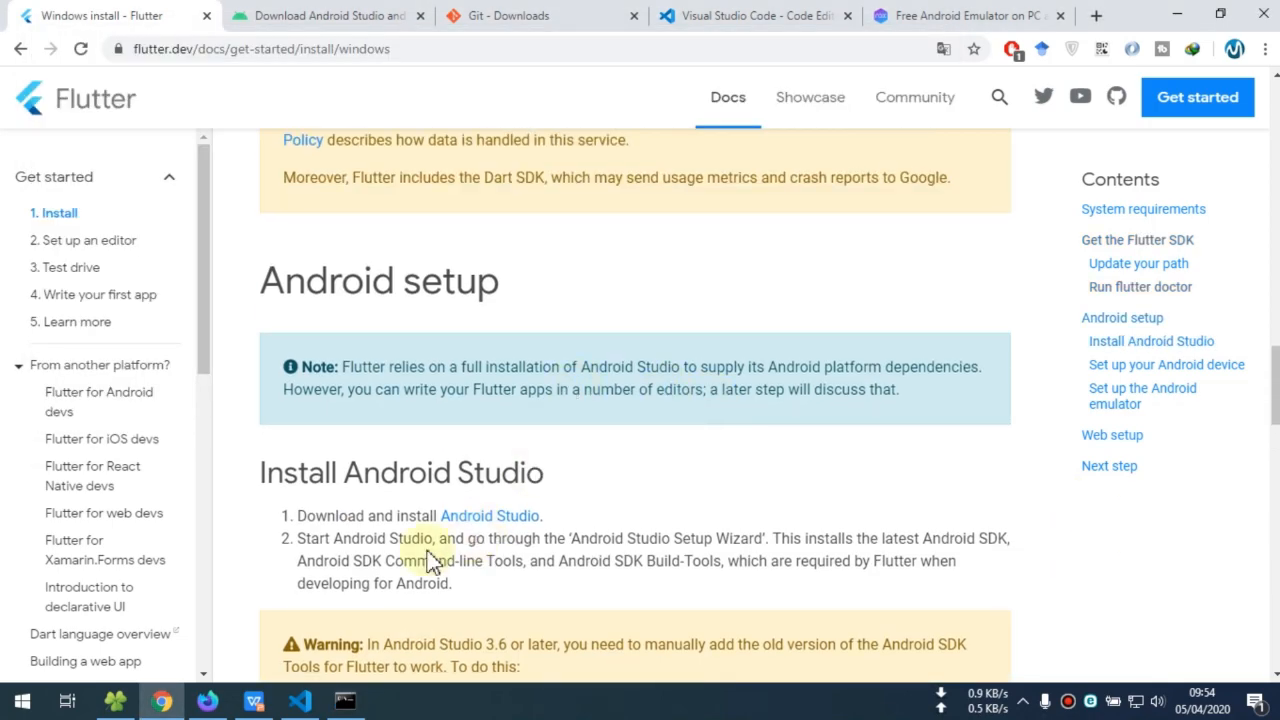
{"action": "left_click", "coordinate": [302, 702]}
{"action": "left_click", "coordinate": [303, 703]}
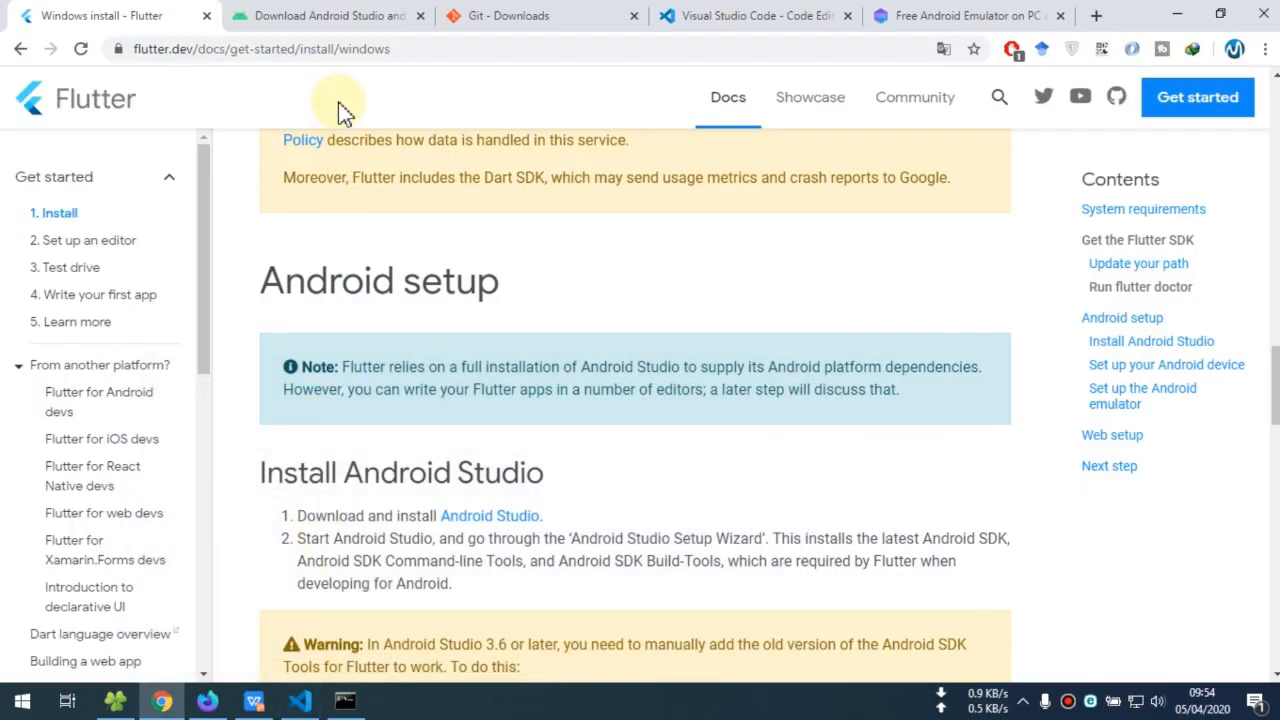
Step: Switch to Visual Studio Code, search the extensions marketplace for "flutter" and widen the list to read the full descriptions
{"action": "left_click", "coordinate": [302, 701]}
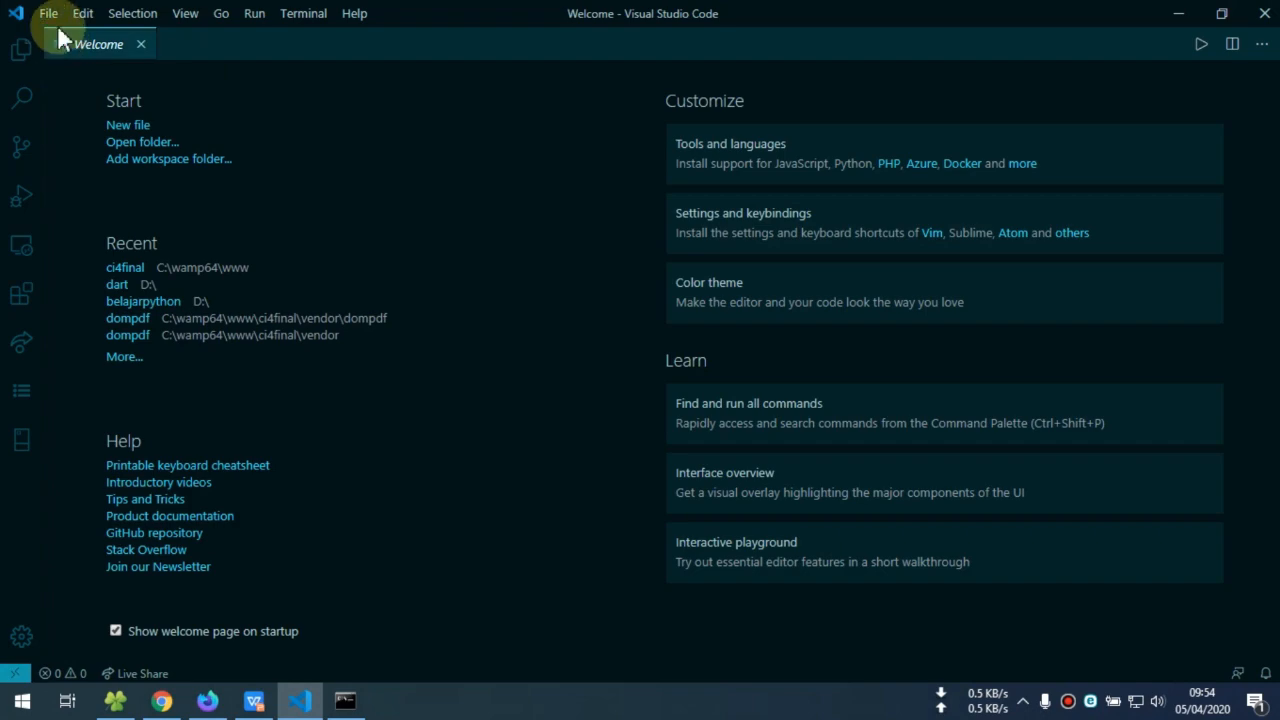
{"action": "left_click", "coordinate": [23, 300]}
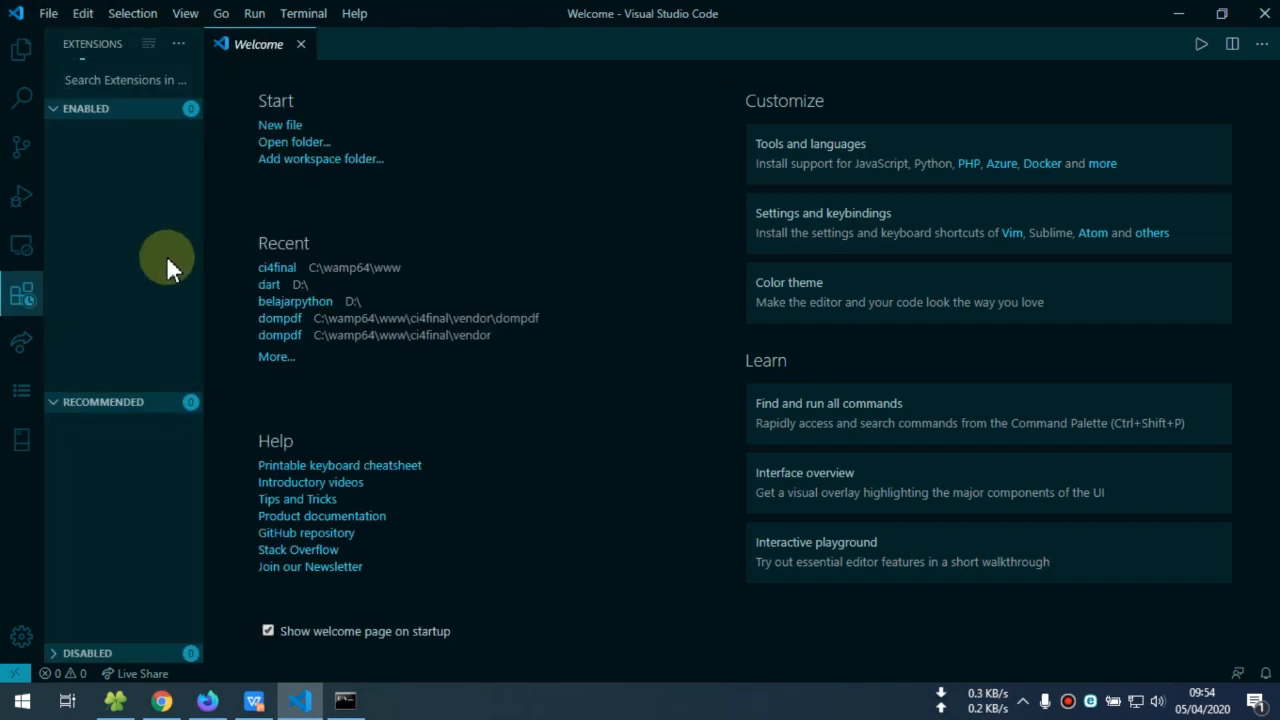
{"action": "left_click_drag", "start_coordinate": [205, 254], "coordinate": [548, 250]}
{"action": "left_click", "coordinate": [215, 78]}
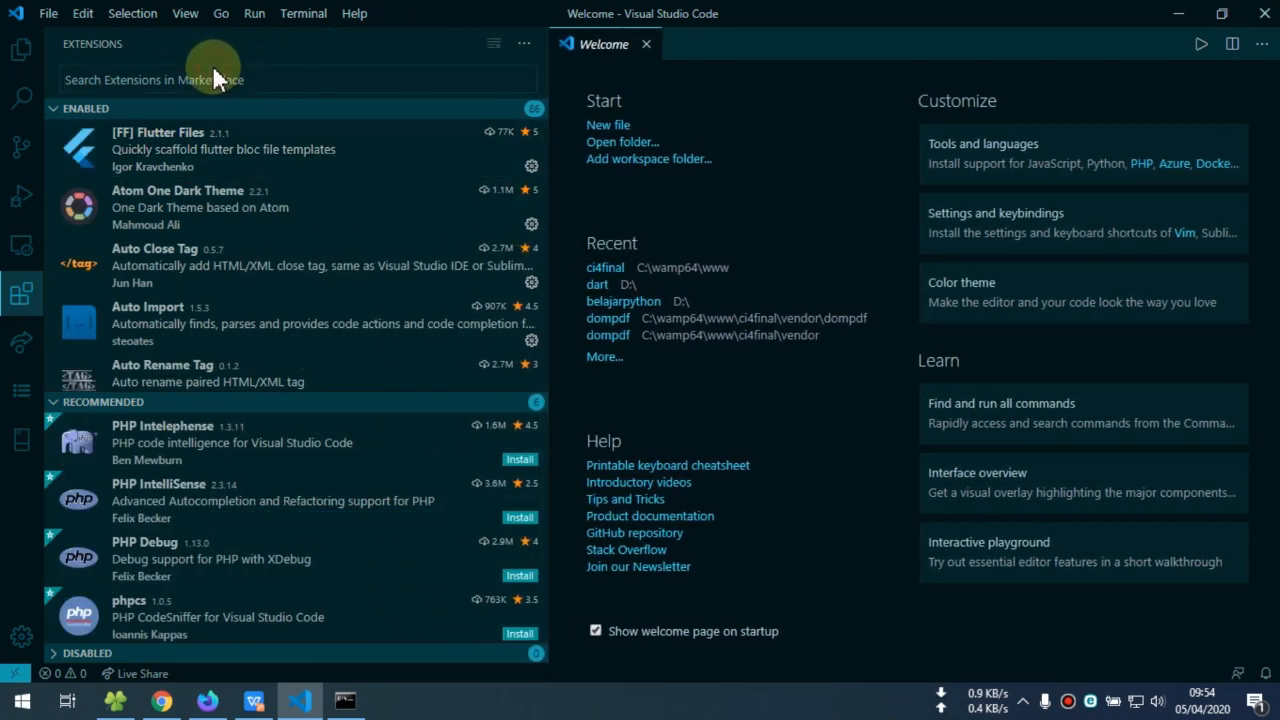
{"action": "type", "text": "flutter"}
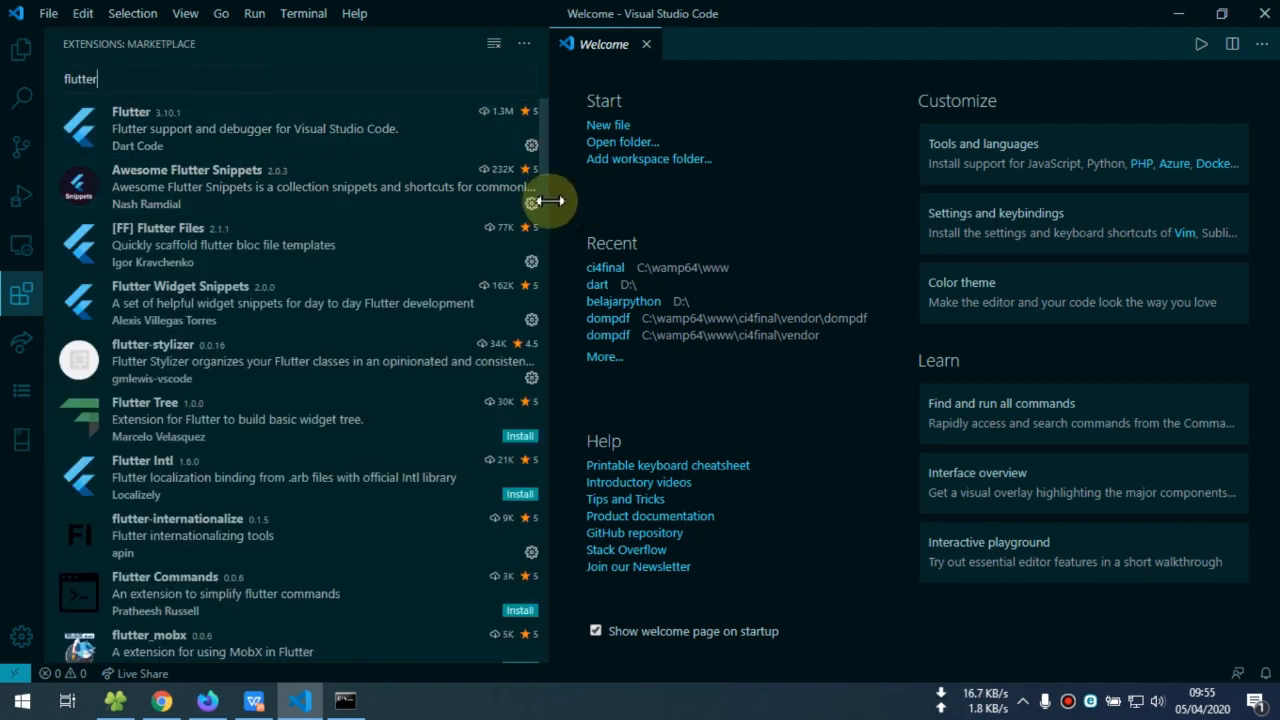
{"action": "left_click_drag", "start_coordinate": [550, 201], "coordinate": [748, 201]}
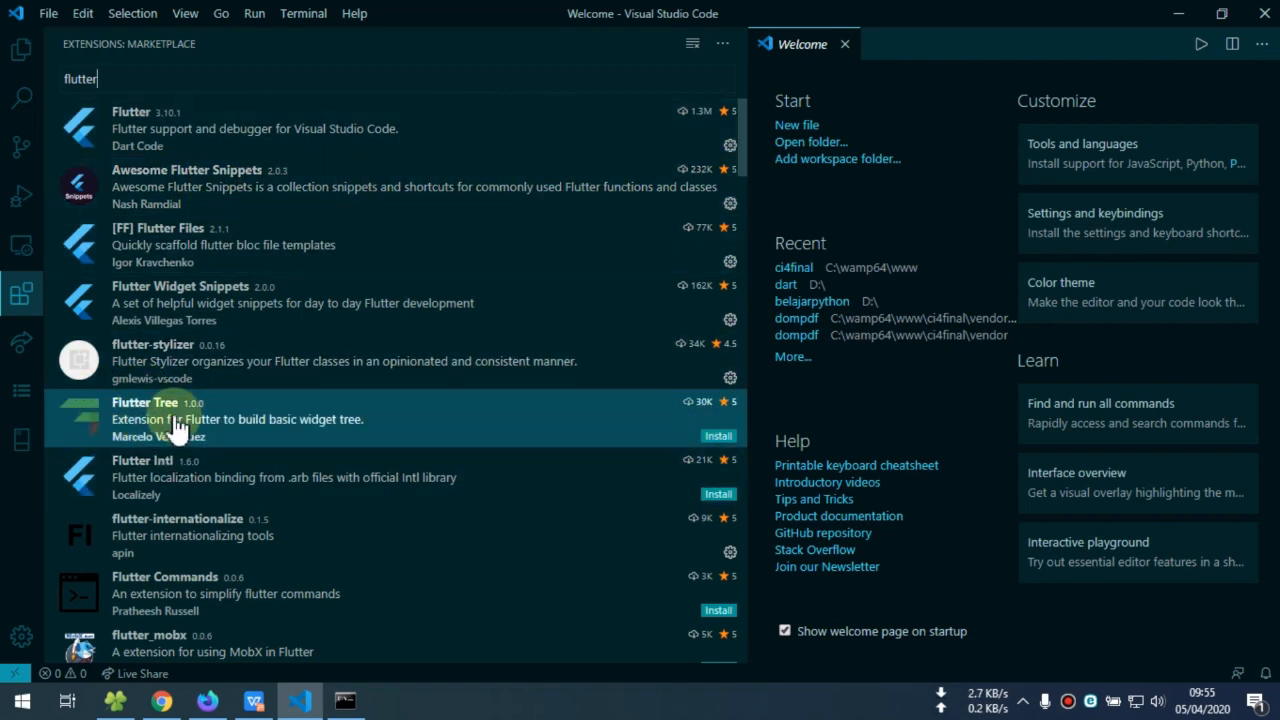
Step: Install the Flutter Tree and Flutter Intl extensions, check the remaining Flutter extensions and dismiss the Dart Code update notification
{"action": "left_click", "coordinate": [718, 437]}
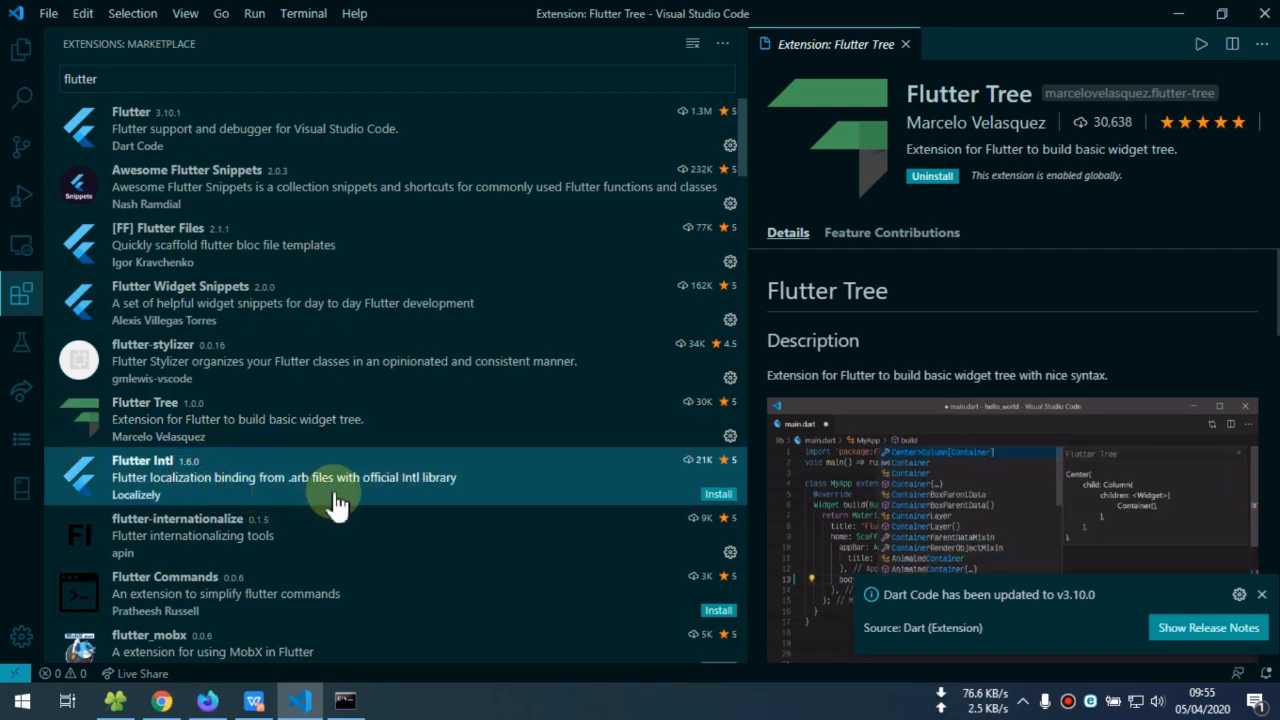
{"action": "left_click", "coordinate": [720, 495]}
{"action": "scroll", "coordinate": [634, 502], "scroll_direction": "down", "scroll_amount": 1}
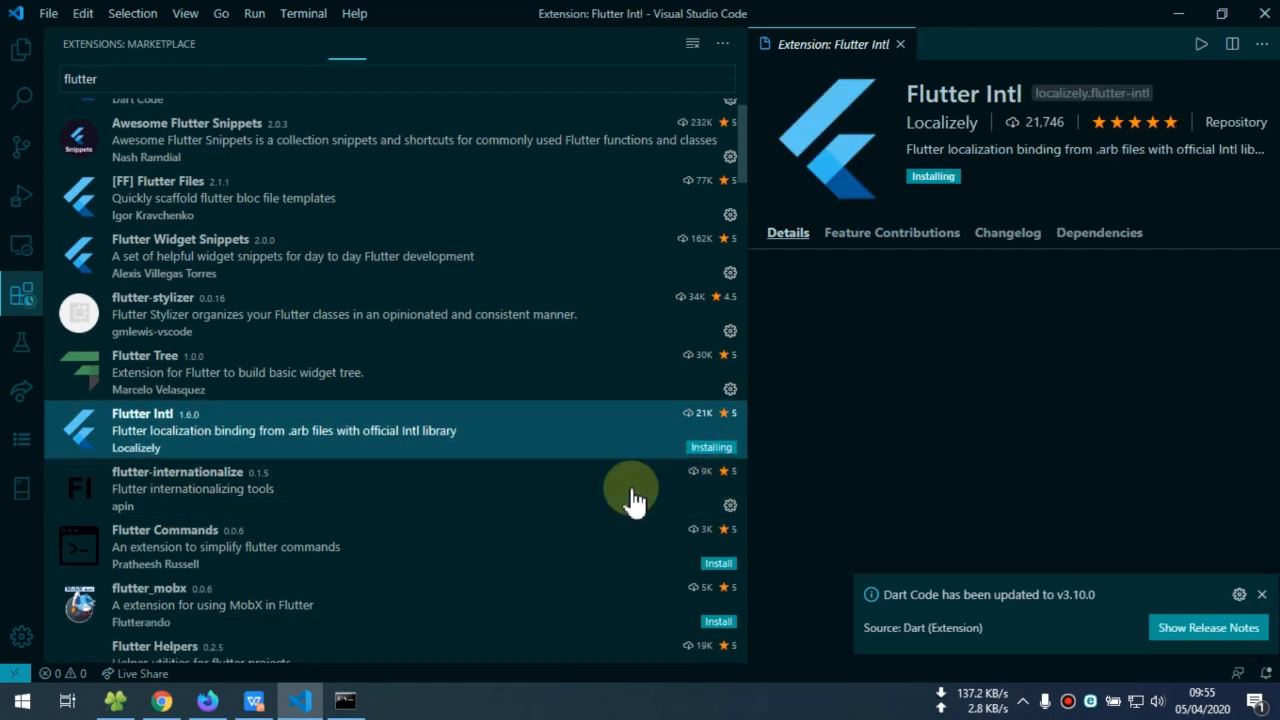
{"action": "scroll", "coordinate": [594, 468], "scroll_direction": "down", "scroll_amount": 1}
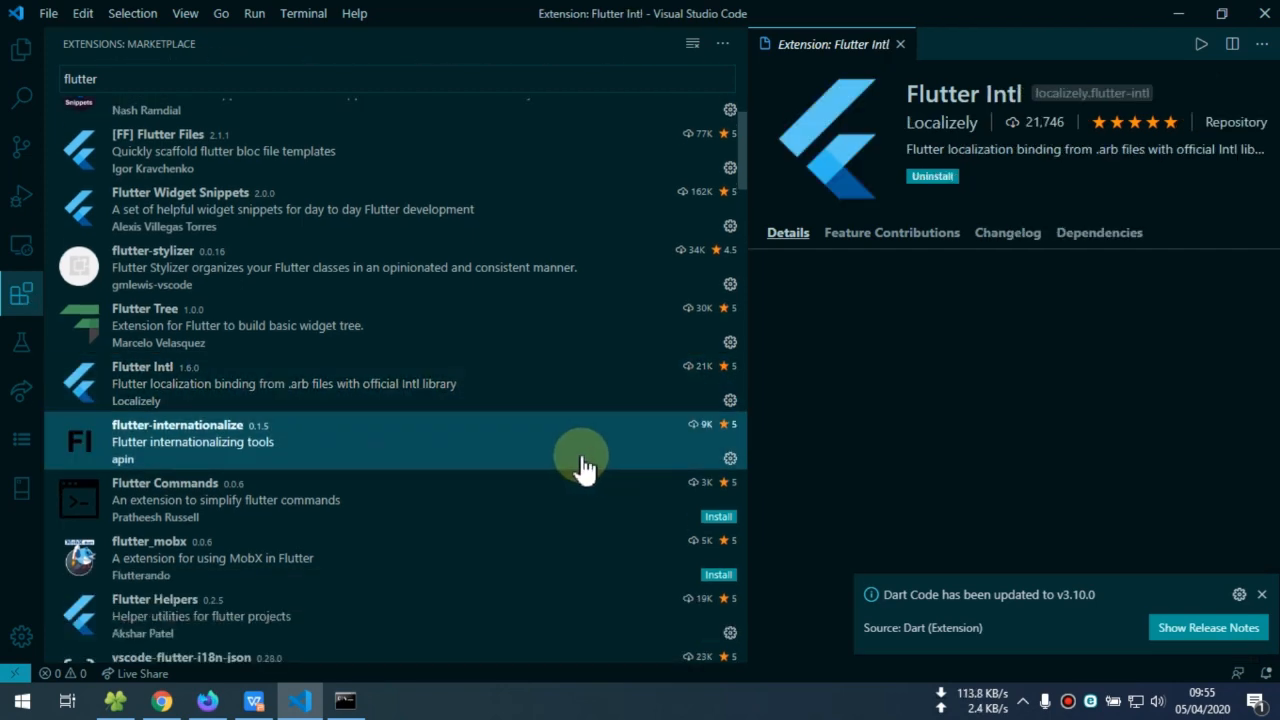
{"action": "scroll", "coordinate": [583, 466], "scroll_direction": "down", "scroll_amount": 1}
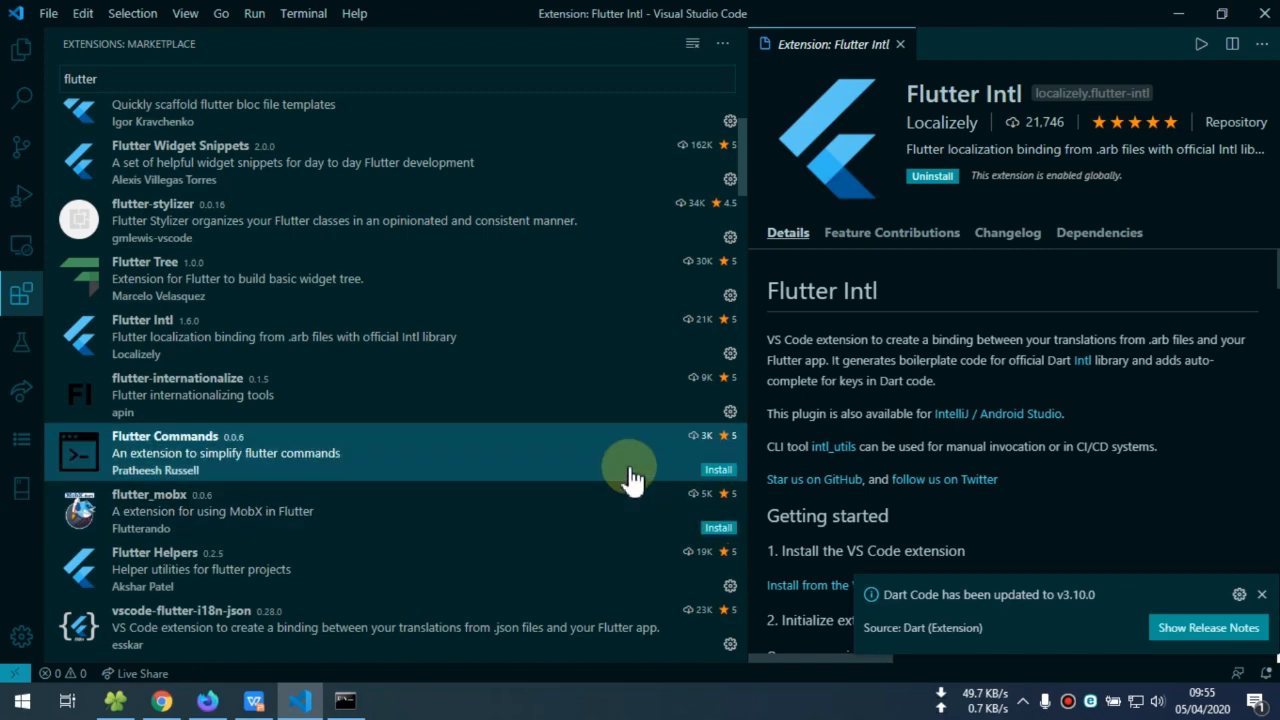
{"action": "left_click", "coordinate": [1262, 595]}
{"action": "scroll", "coordinate": [423, 514], "scroll_direction": "up", "scroll_amount": 2}
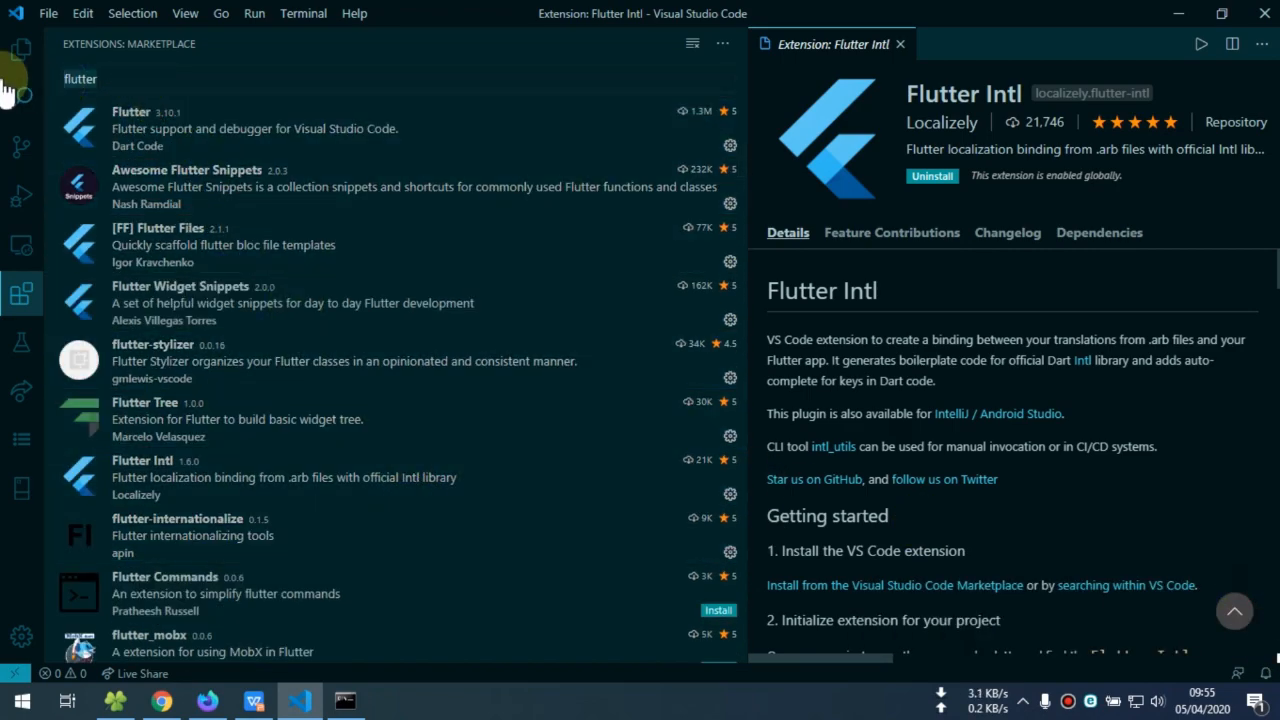
Step: Search the extensions marketplace for "dart", open Dart Getters And Setters and widen its details area to read the description
{"action": "type", "text": "dart"}
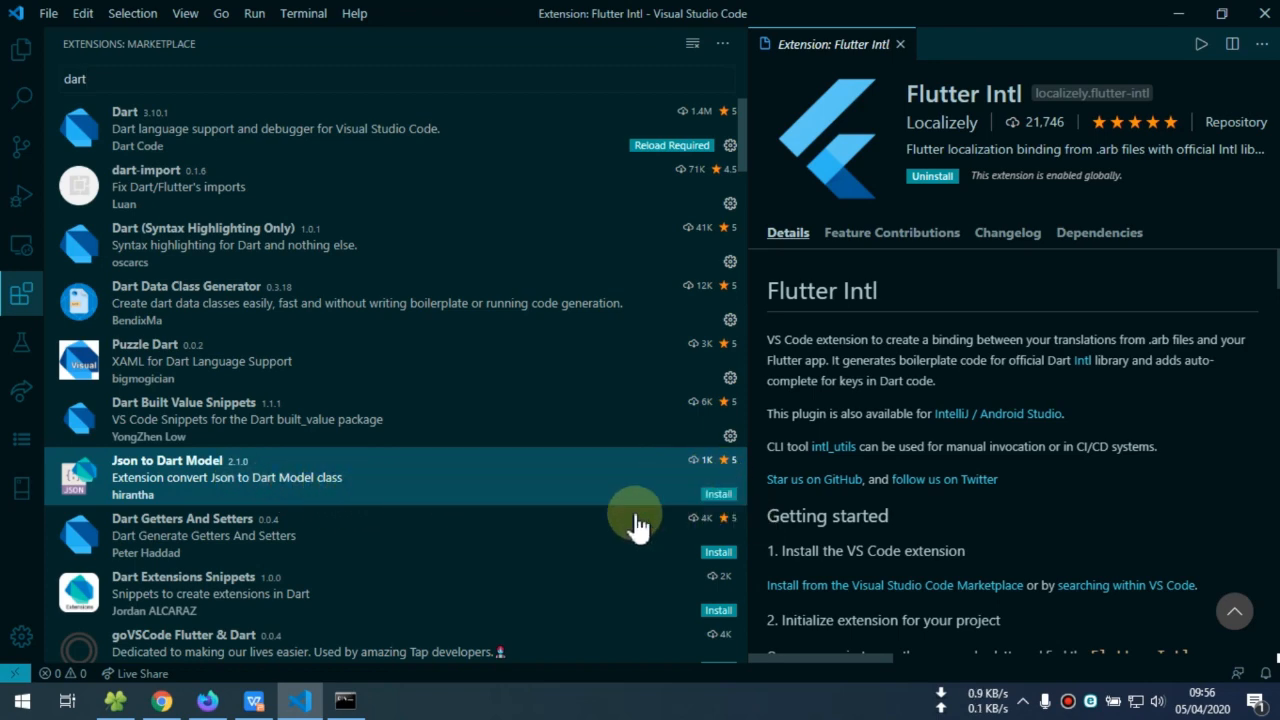
{"action": "left_click", "coordinate": [528, 555]}
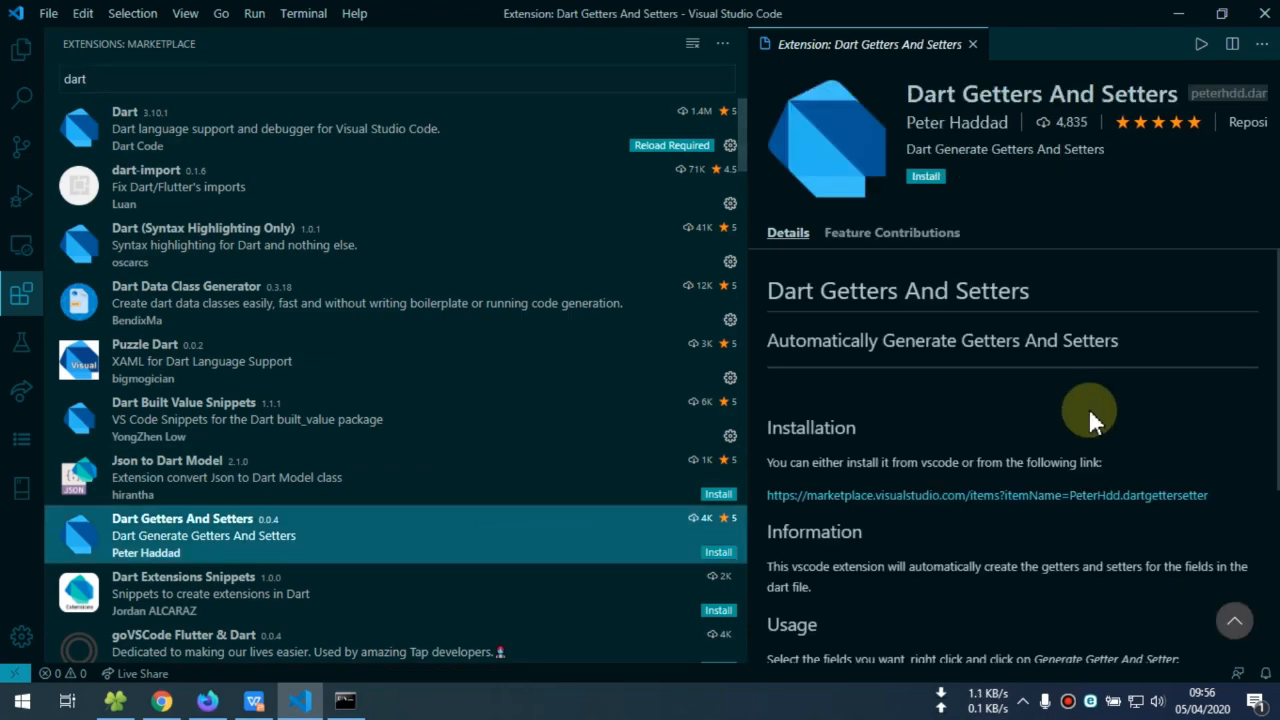
{"action": "left_click_drag", "start_coordinate": [749, 365], "coordinate": [548, 382]}
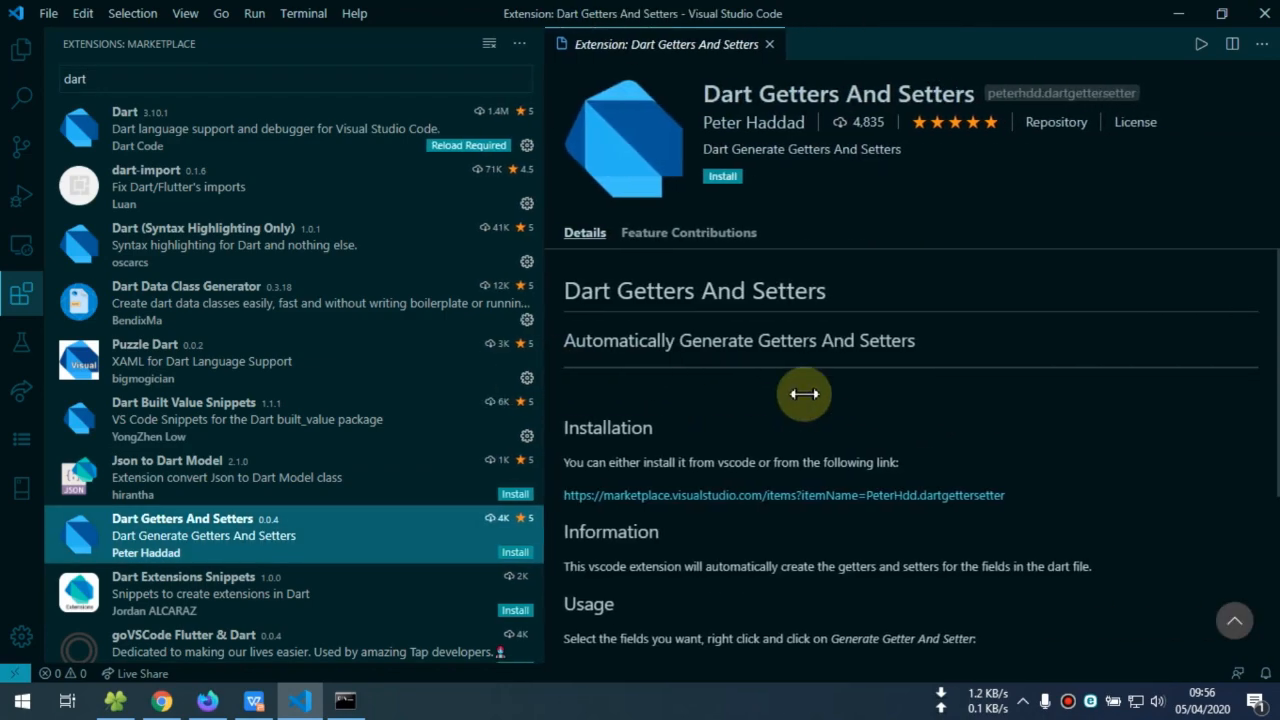
{"action": "scroll", "coordinate": [803, 391], "scroll_direction": "down", "scroll_amount": 3}
Step: Read through the Json to Dart Model extension's description, and reload the editor to activate the updated Dart extension
{"action": "left_click", "coordinate": [360, 486]}
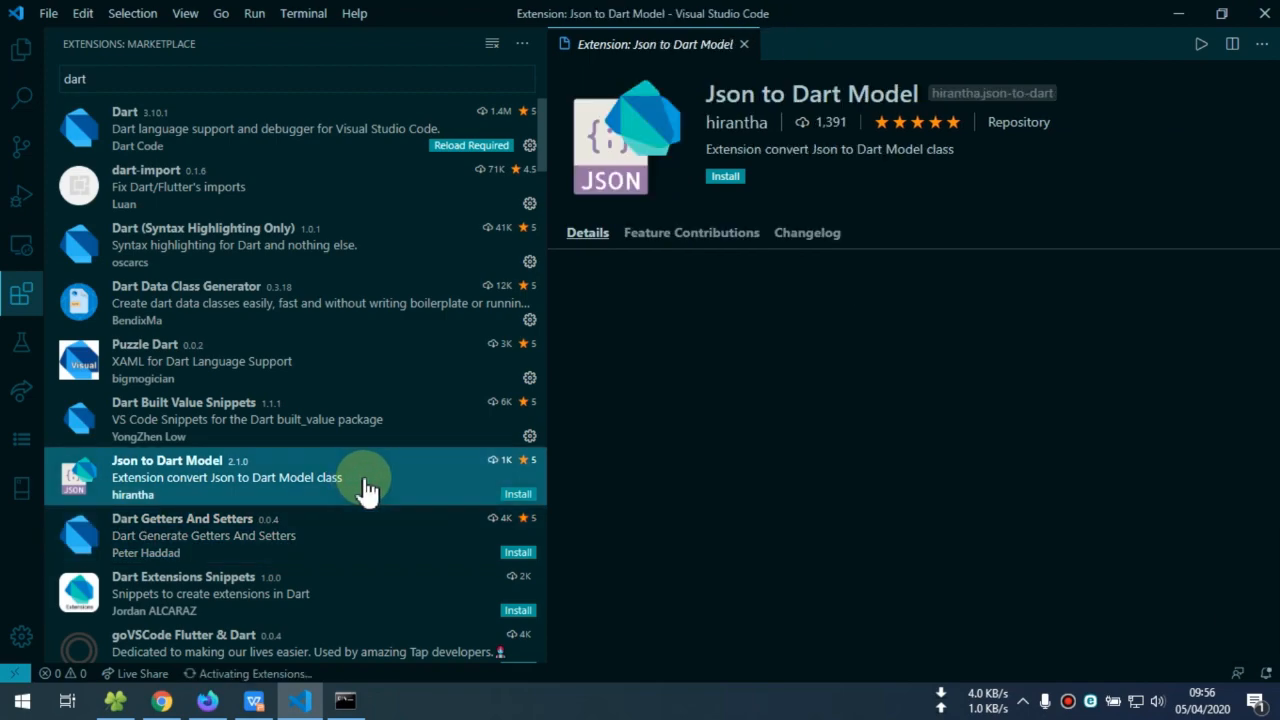
{"action": "scroll", "coordinate": [766, 420], "scroll_direction": "down", "scroll_amount": 5}
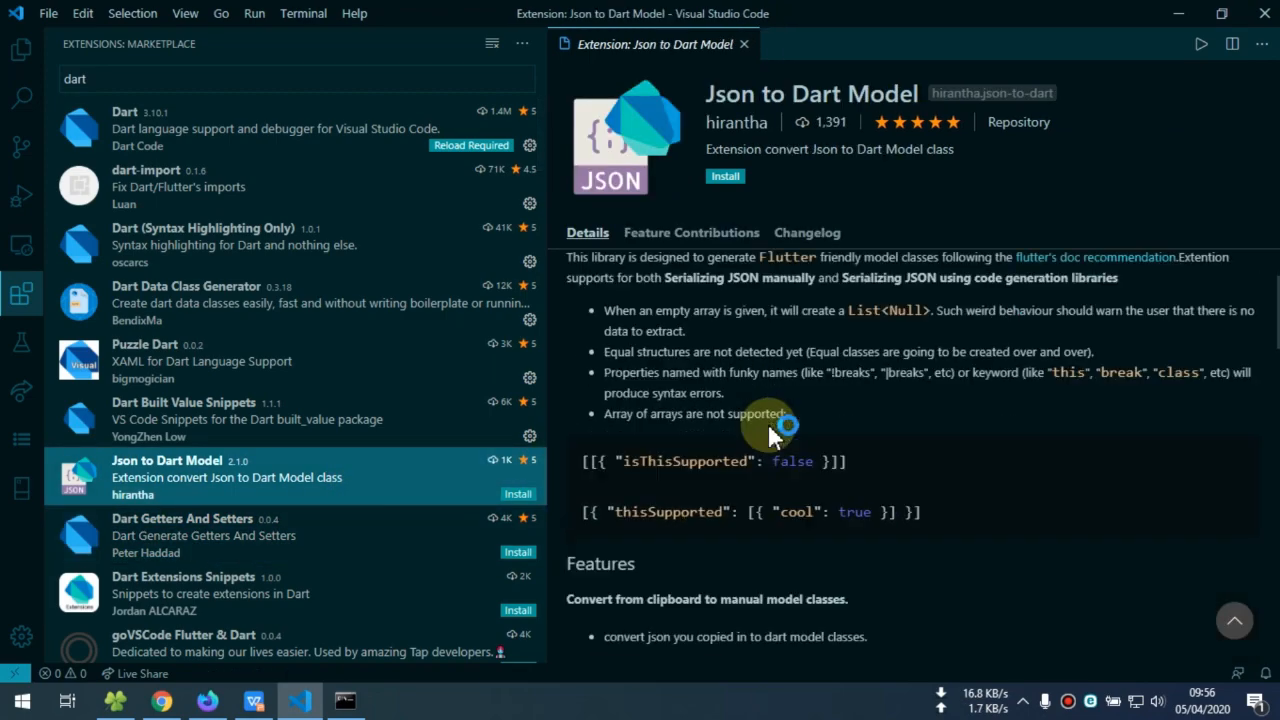
{"action": "scroll", "coordinate": [770, 425], "scroll_direction": "up", "scroll_amount": 3}
{"action": "scroll", "coordinate": [772, 420], "scroll_direction": "up", "scroll_amount": 10}
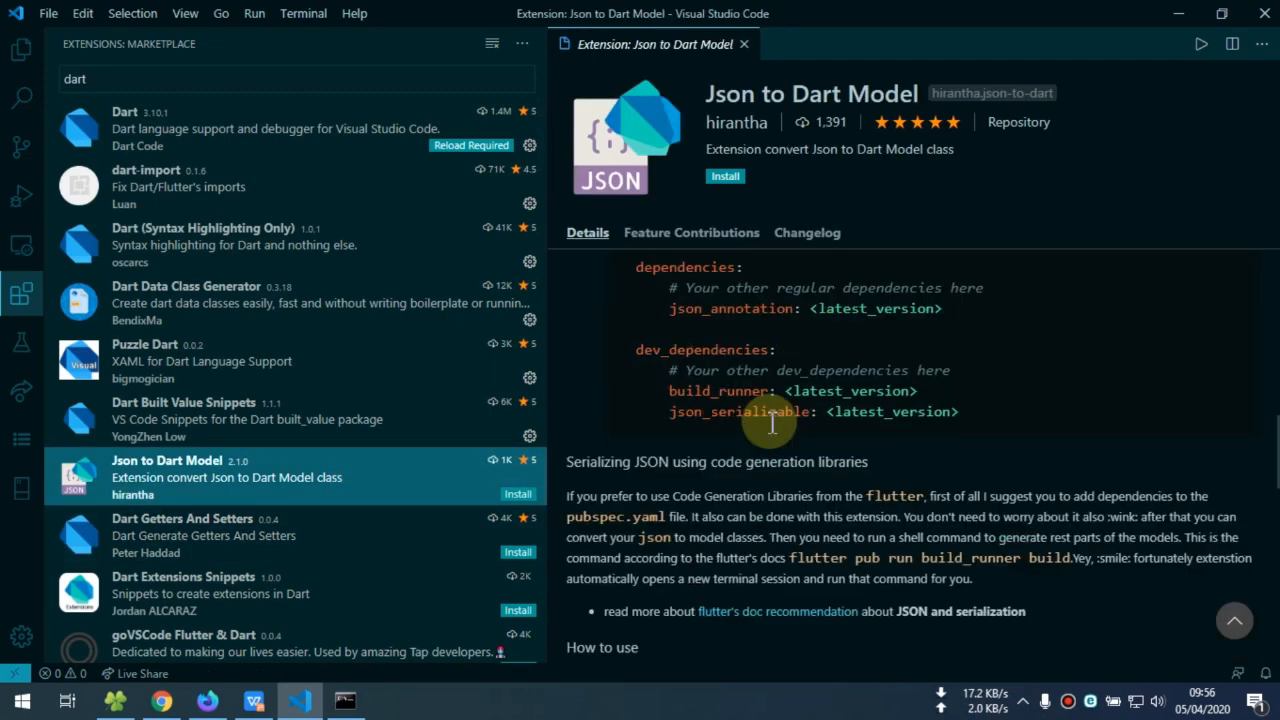
{"action": "scroll", "coordinate": [772, 420], "scroll_direction": "down", "scroll_amount": 5}
{"action": "scroll", "coordinate": [772, 420], "scroll_direction": "up", "scroll_amount": 5}
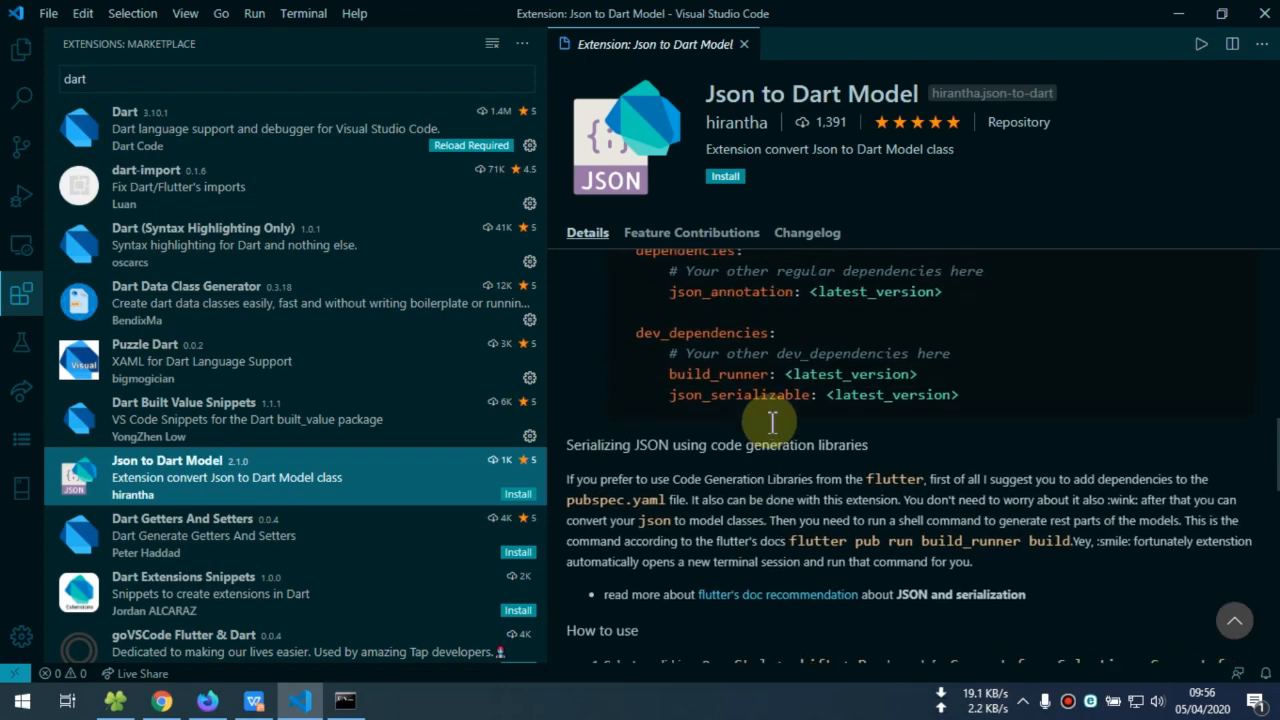
{"action": "scroll", "coordinate": [767, 419], "scroll_direction": "down", "scroll_amount": 5}
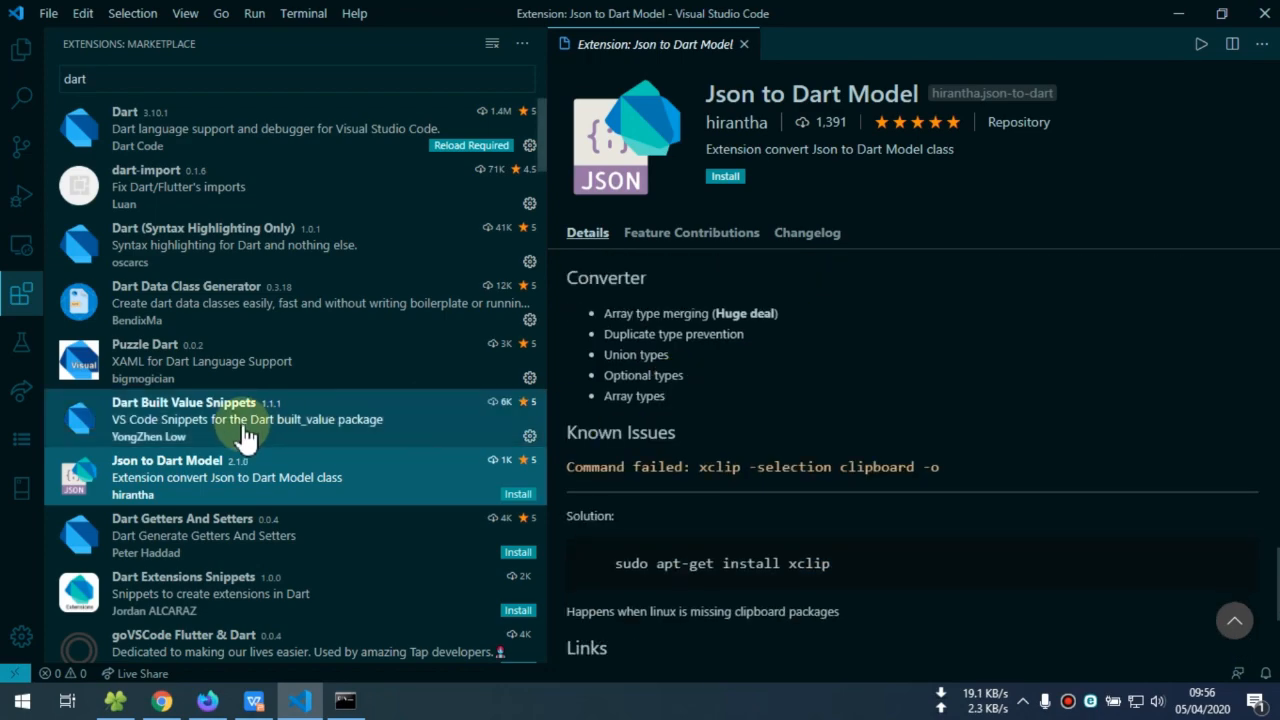
{"action": "left_click", "coordinate": [457, 148]}
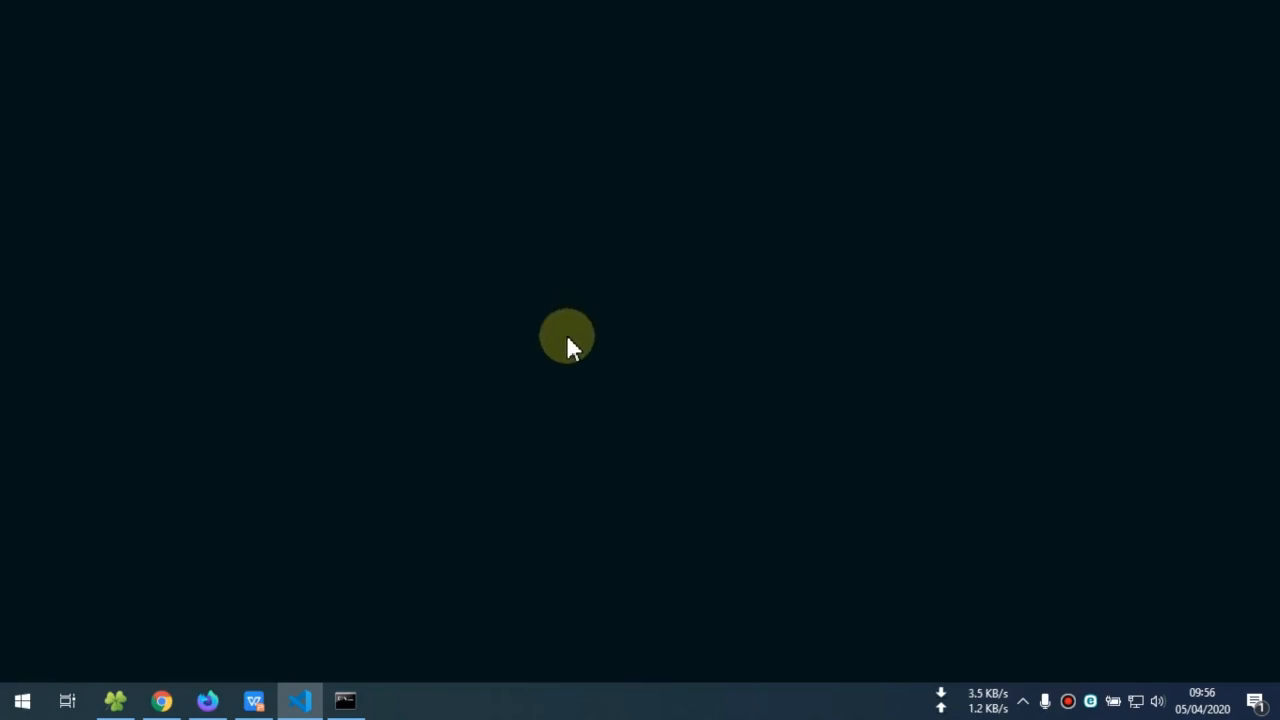
Step: Switch to Command Prompt and run flutter doctor
{"action": "left_click", "coordinate": [22, 700]}
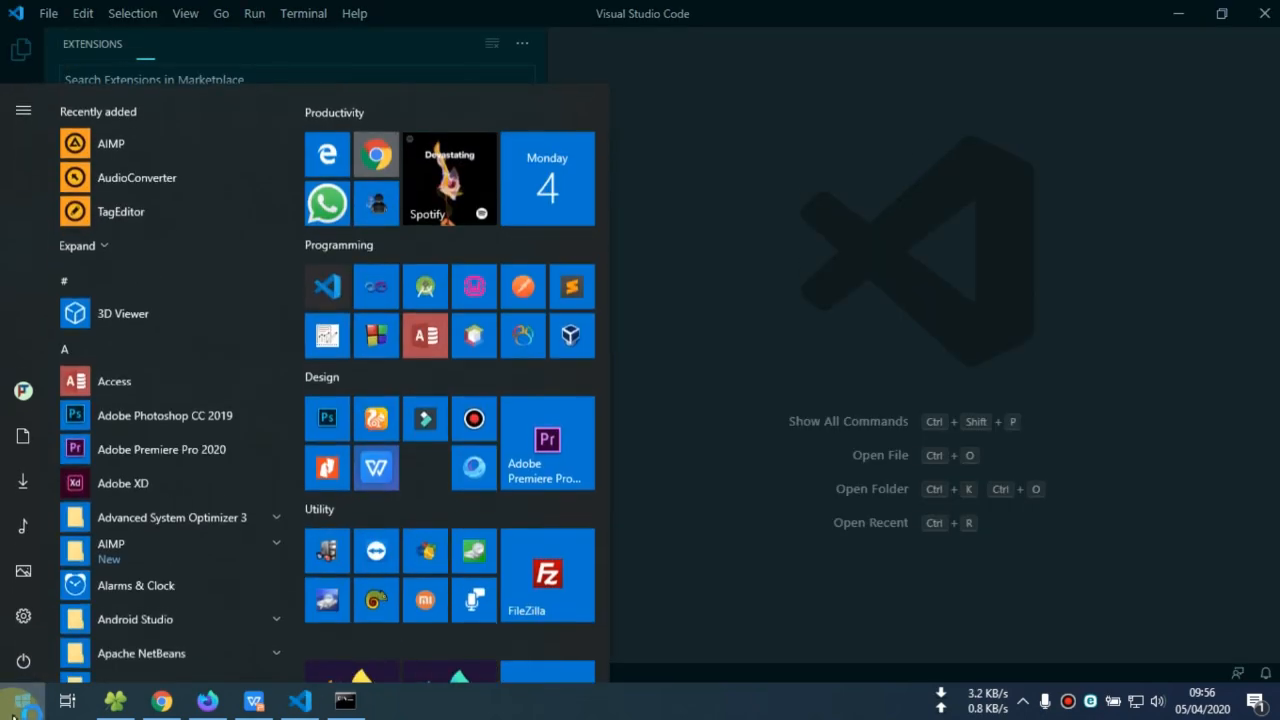
{"action": "left_click", "coordinate": [350, 705]}
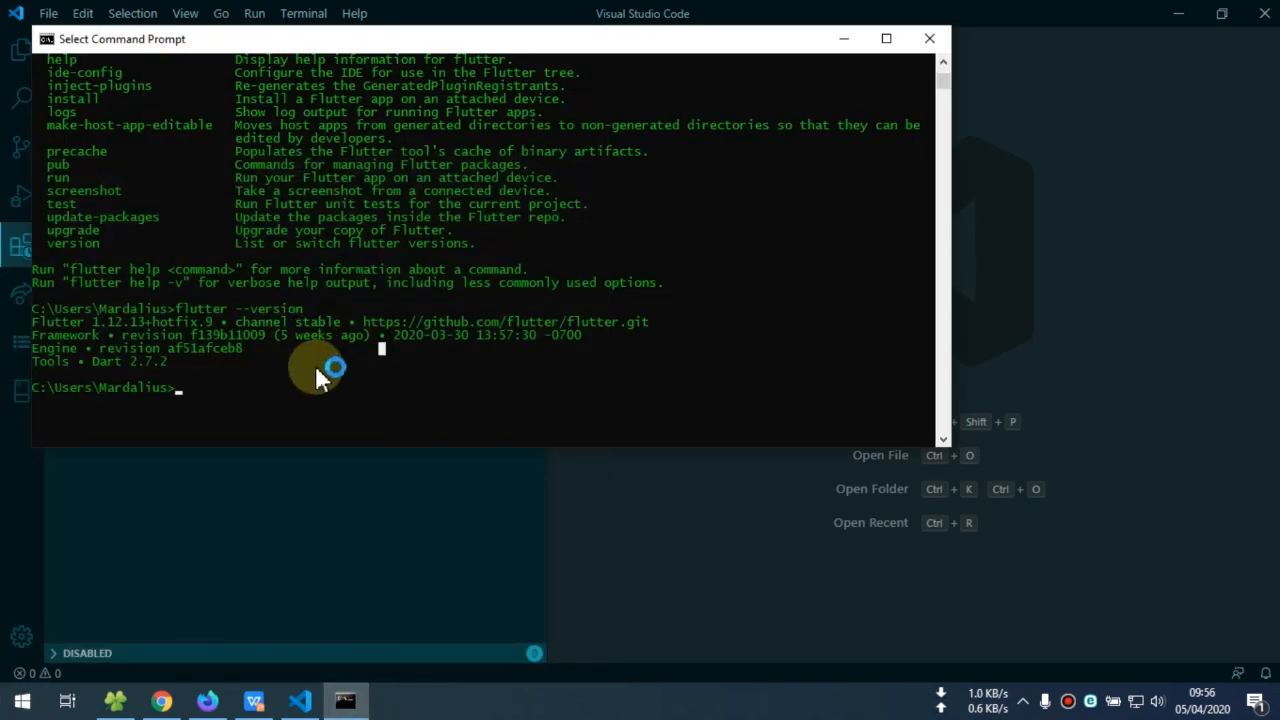
{"action": "type", "text": "flutter"}
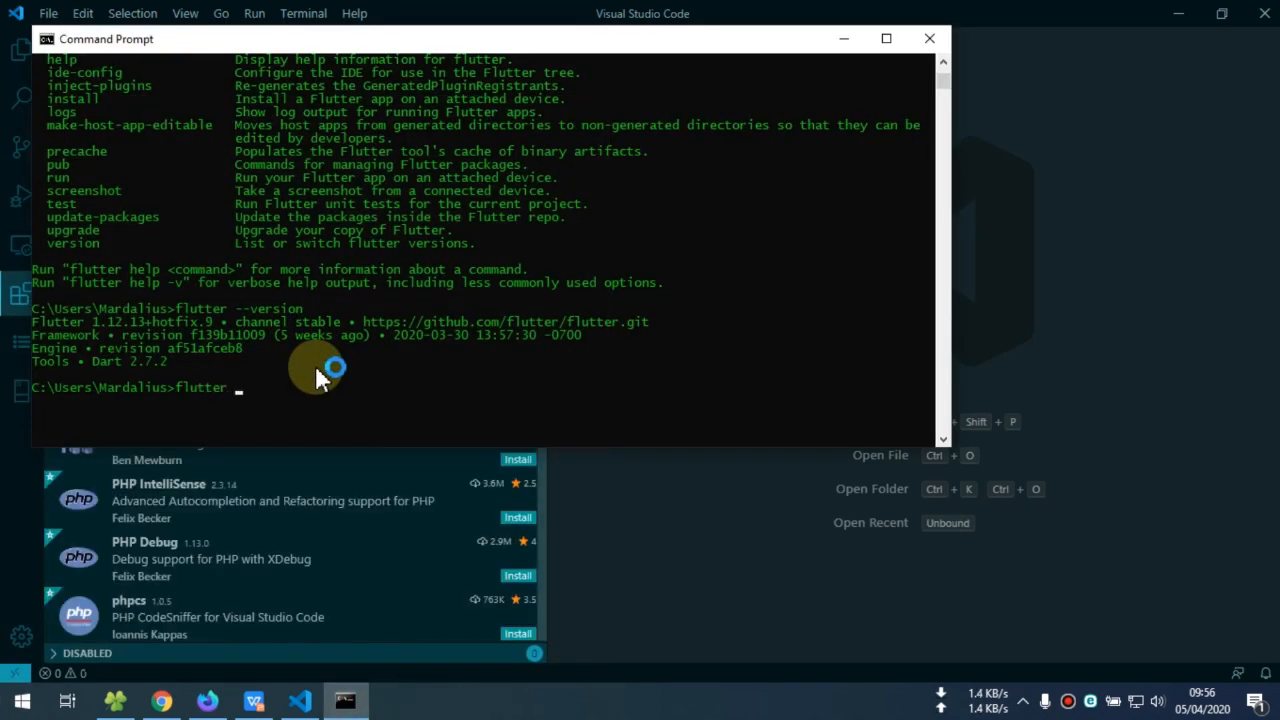
{"action": "type", "text": " doct"}
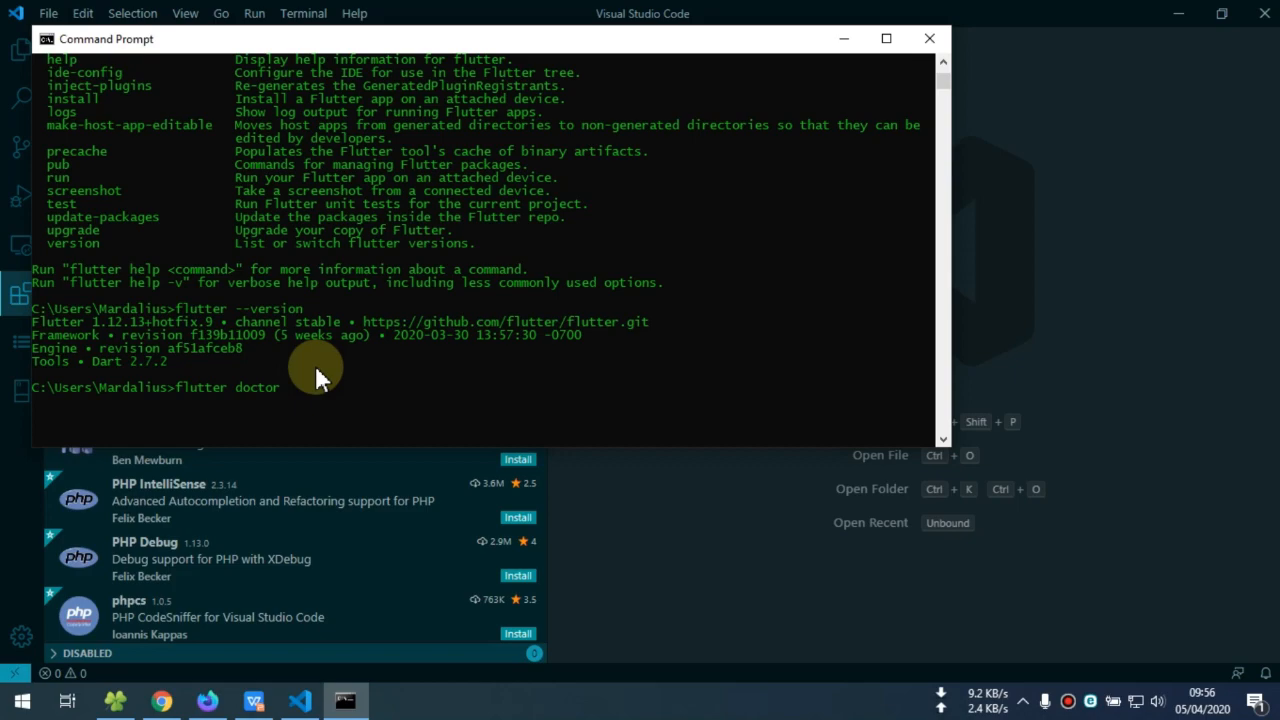
{"action": "type", "text": "or"}
{"action": "left_click", "coordinate": [955, 377]}
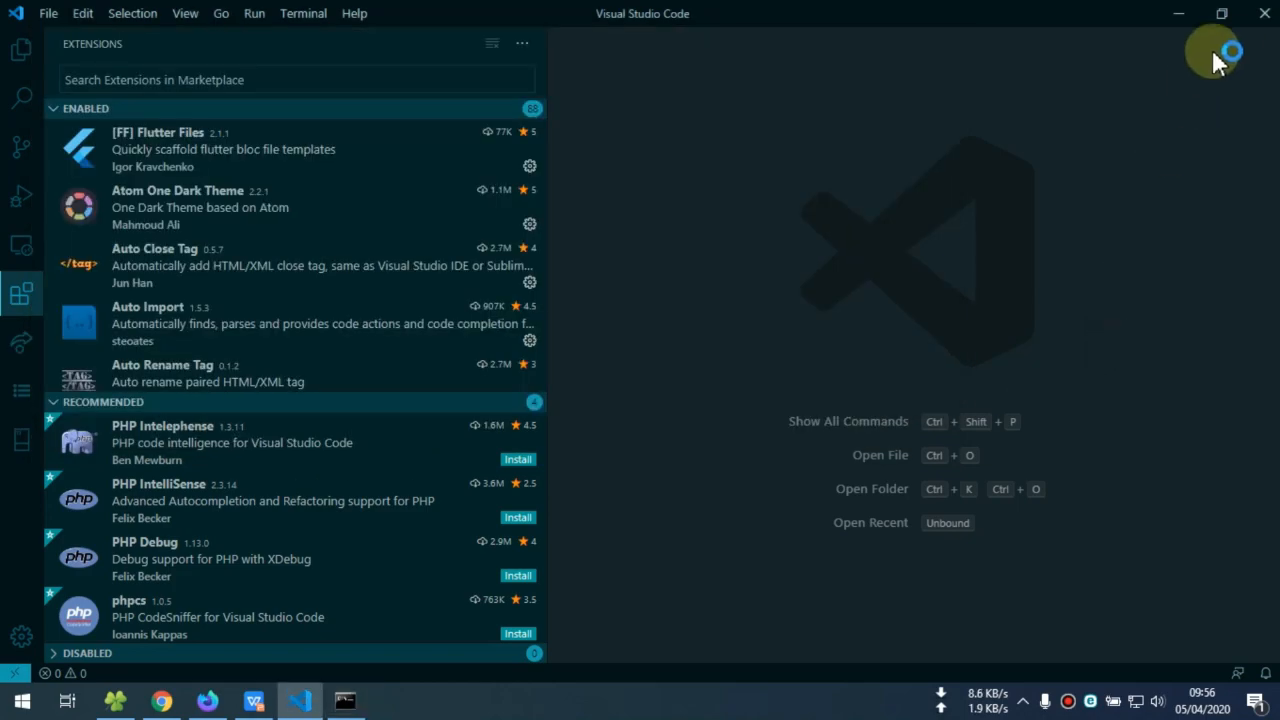
{"action": "left_click", "coordinate": [344, 697]}
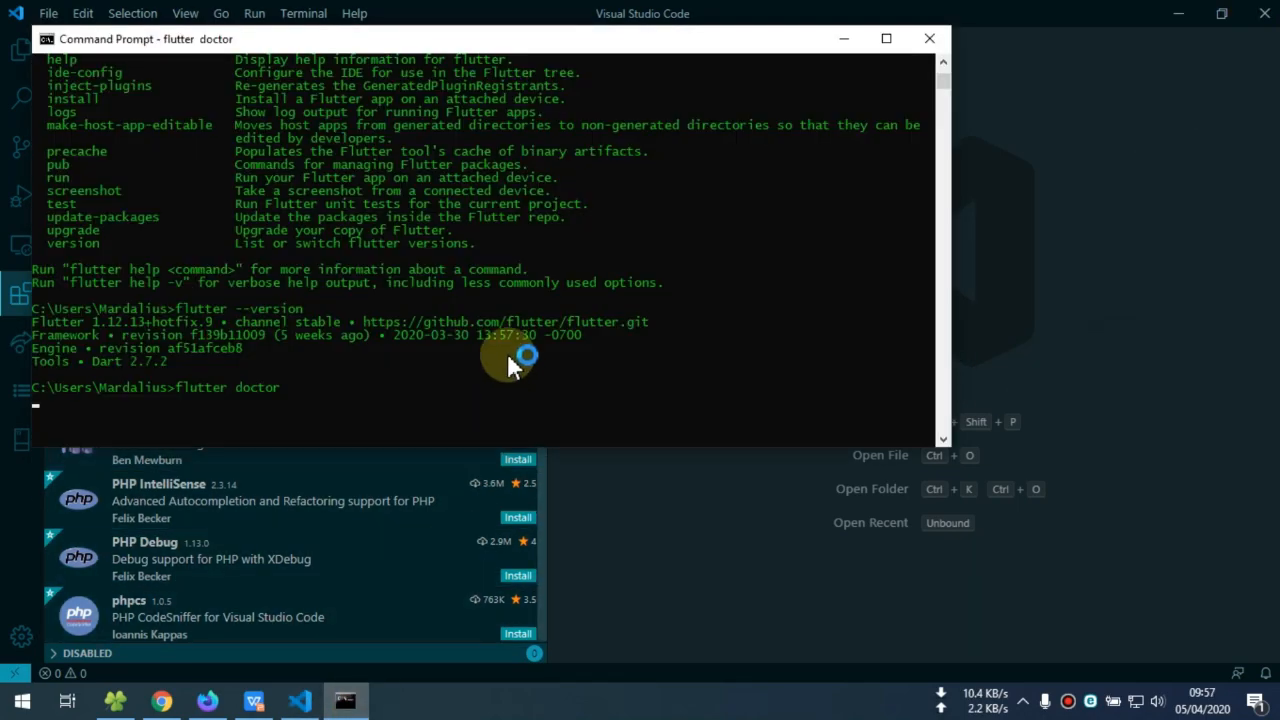
{"action": "key", "text": "Return"}
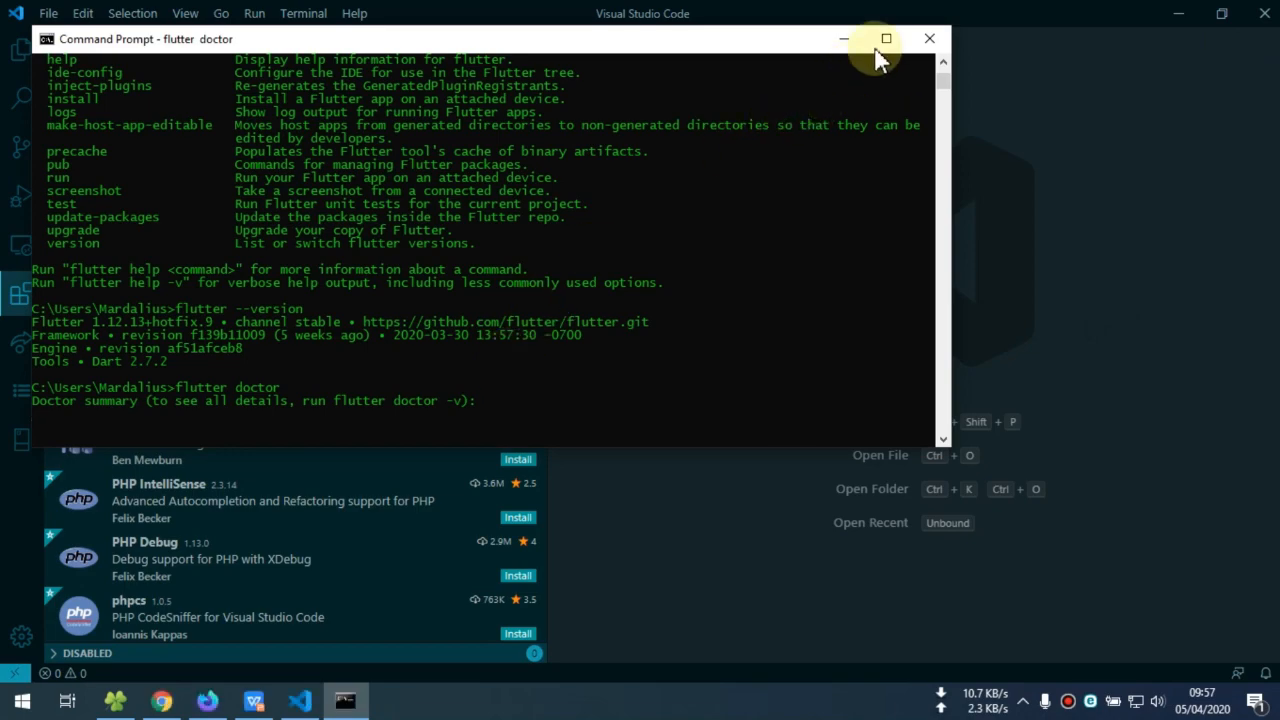
Step: Maximize the Command Prompt window and mark the Android Studio line in the flutter doctor summary
{"action": "left_click", "coordinate": [886, 40]}
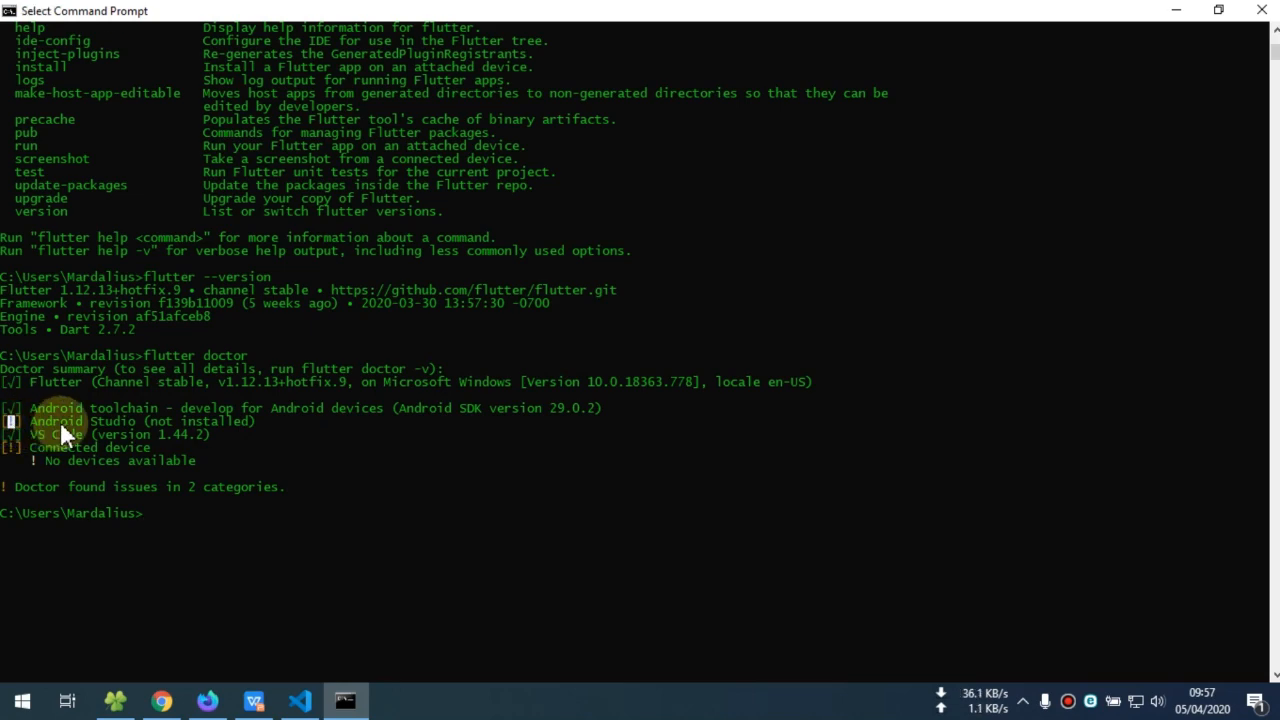
{"action": "left_click_drag", "start_coordinate": [34, 420], "coordinate": [258, 425]}
{"action": "left_click", "coordinate": [289, 422]}
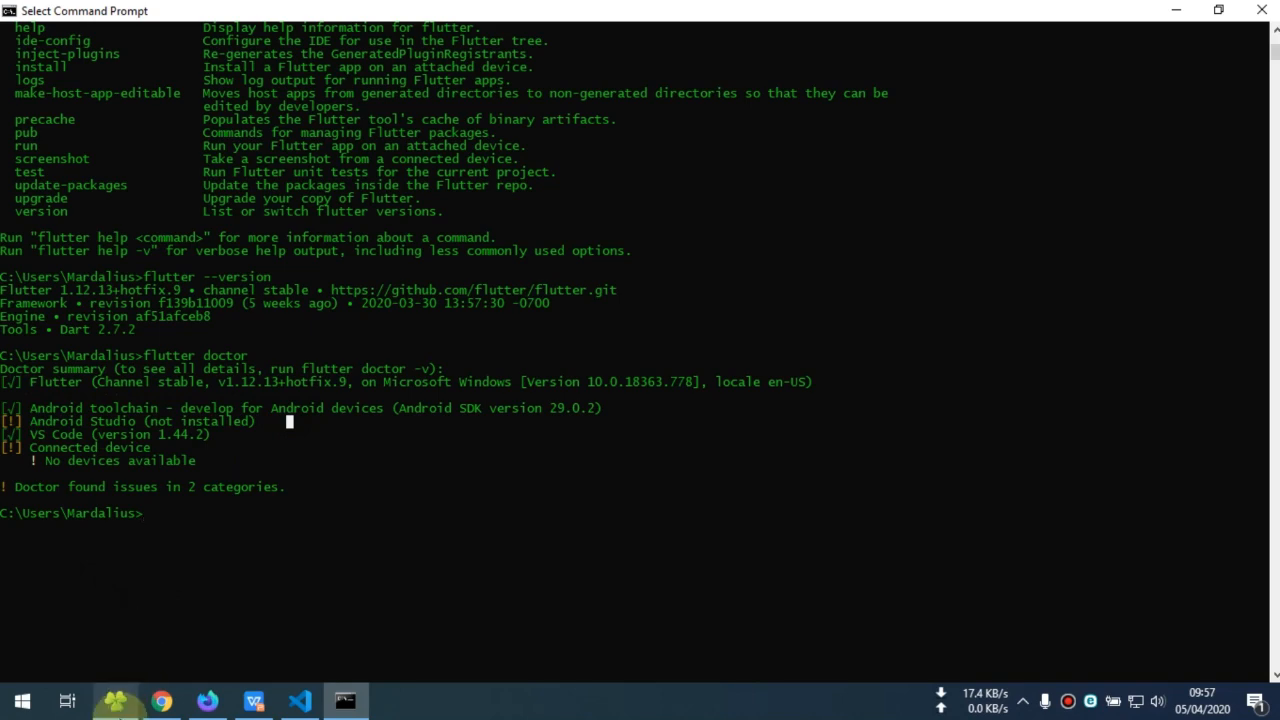
Step: Switch to File Explorer and launch android-studio-ide-192.6392135-windows.exe from the flutter folder in Downloads
{"action": "left_click", "coordinate": [115, 700]}
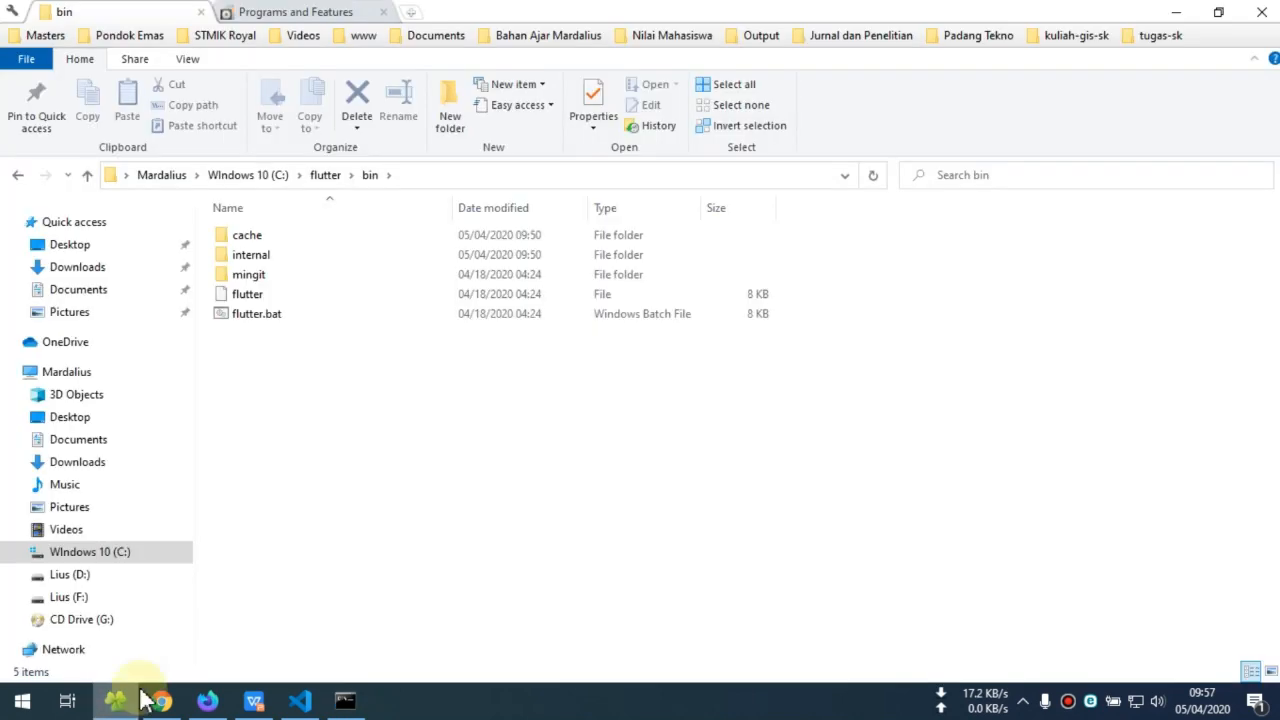
{"action": "left_click", "coordinate": [82, 270]}
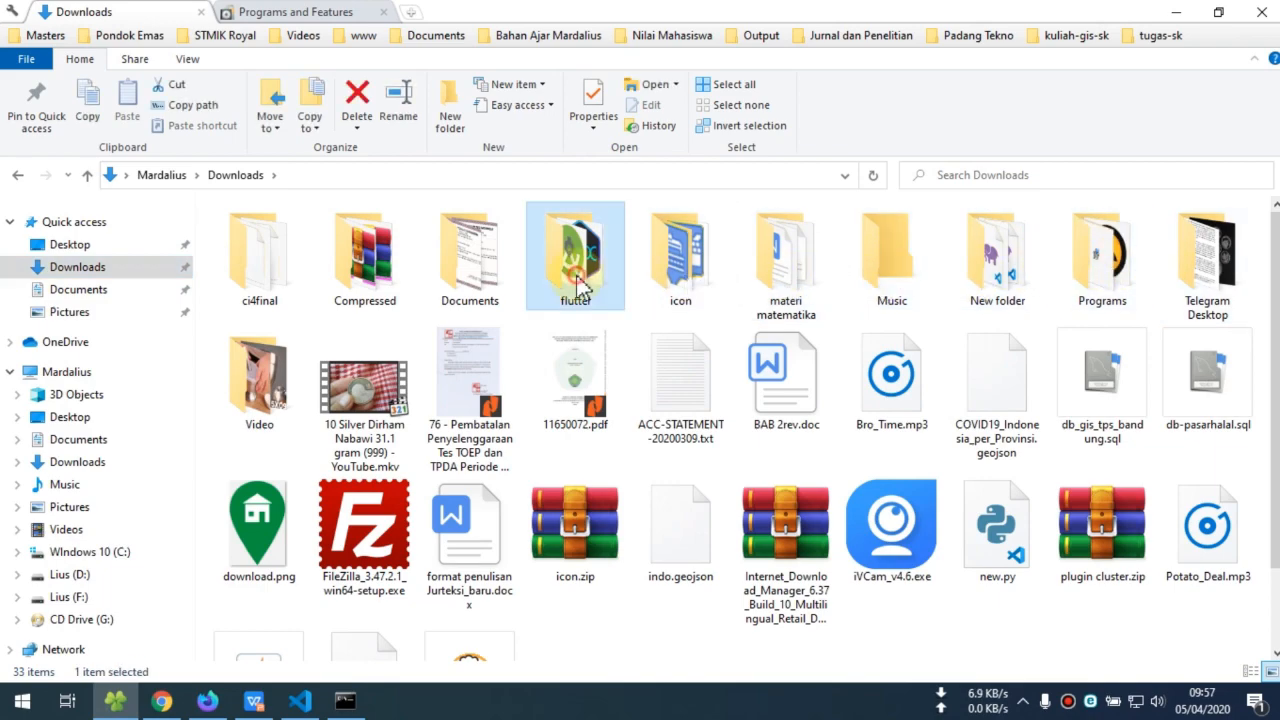
{"action": "double_click", "coordinate": [605, 288]}
{"action": "left_click", "coordinate": [265, 240]}
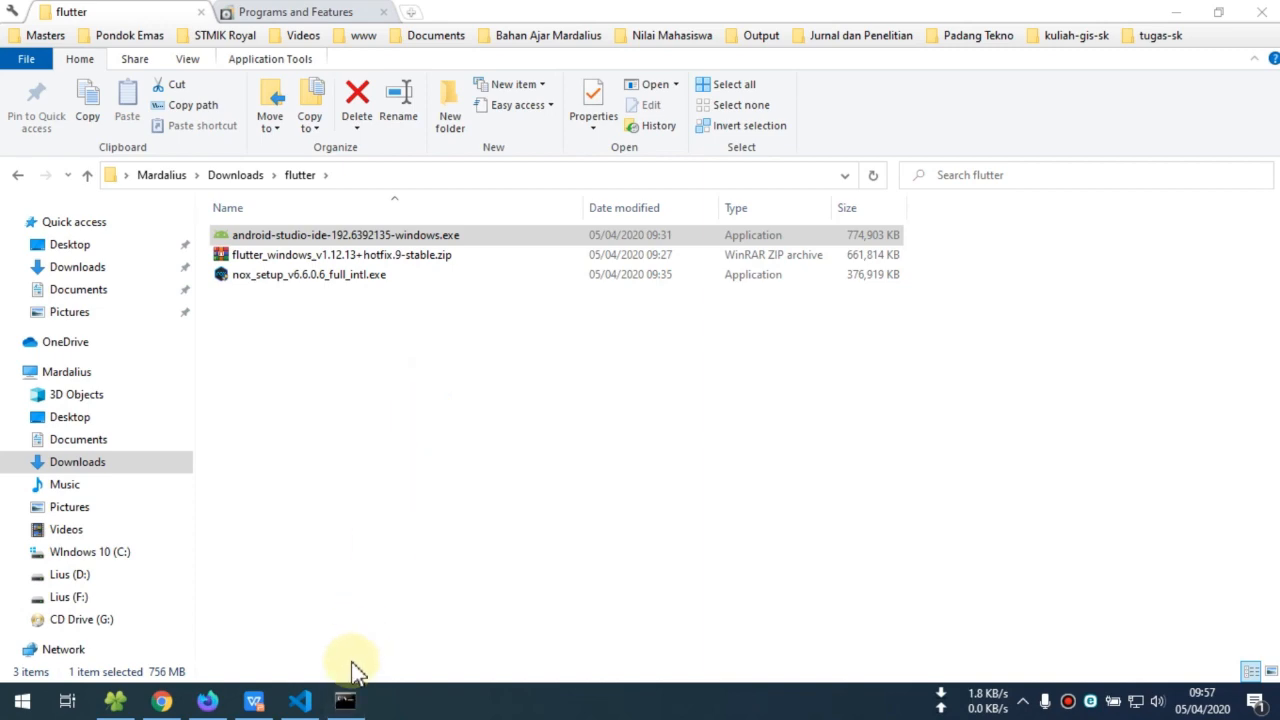
Step: Return to Command Prompt and mark the Connected device entry in the flutter doctor summary
{"action": "left_click", "coordinate": [345, 702]}
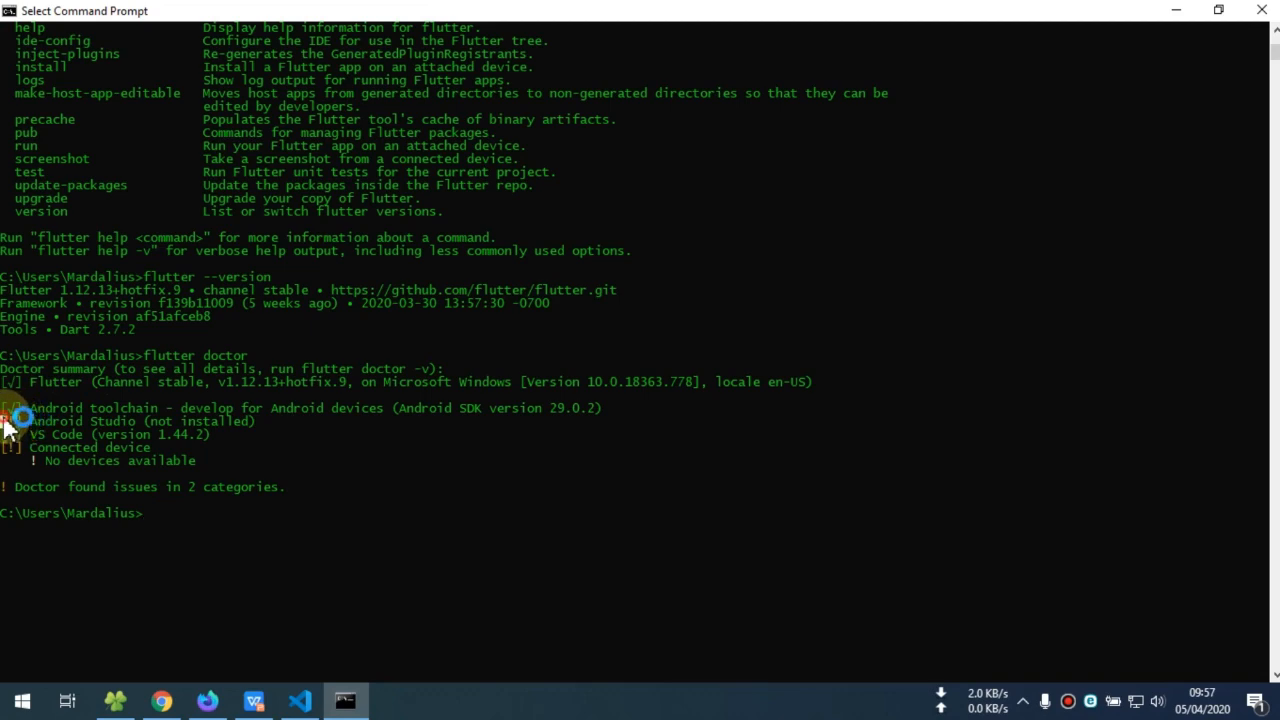
{"action": "left_click_drag", "start_coordinate": [4, 423], "coordinate": [195, 466]}
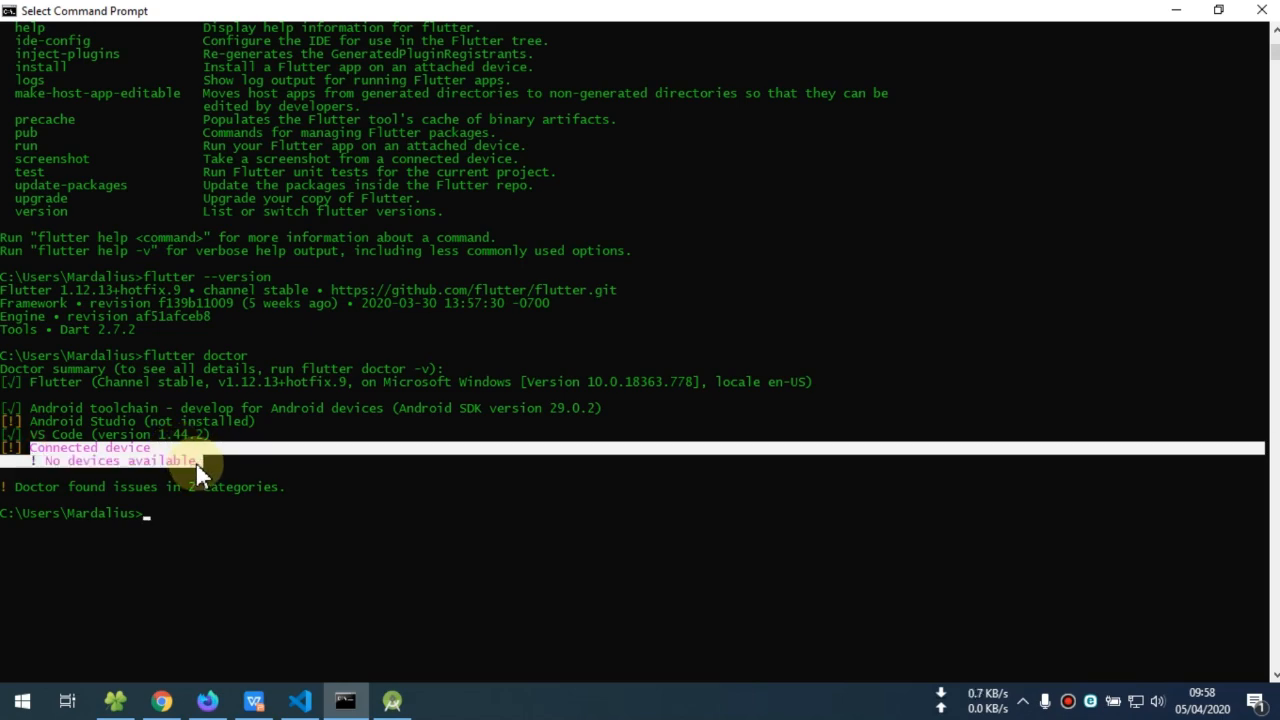
{"action": "left_click", "coordinate": [93, 450]}
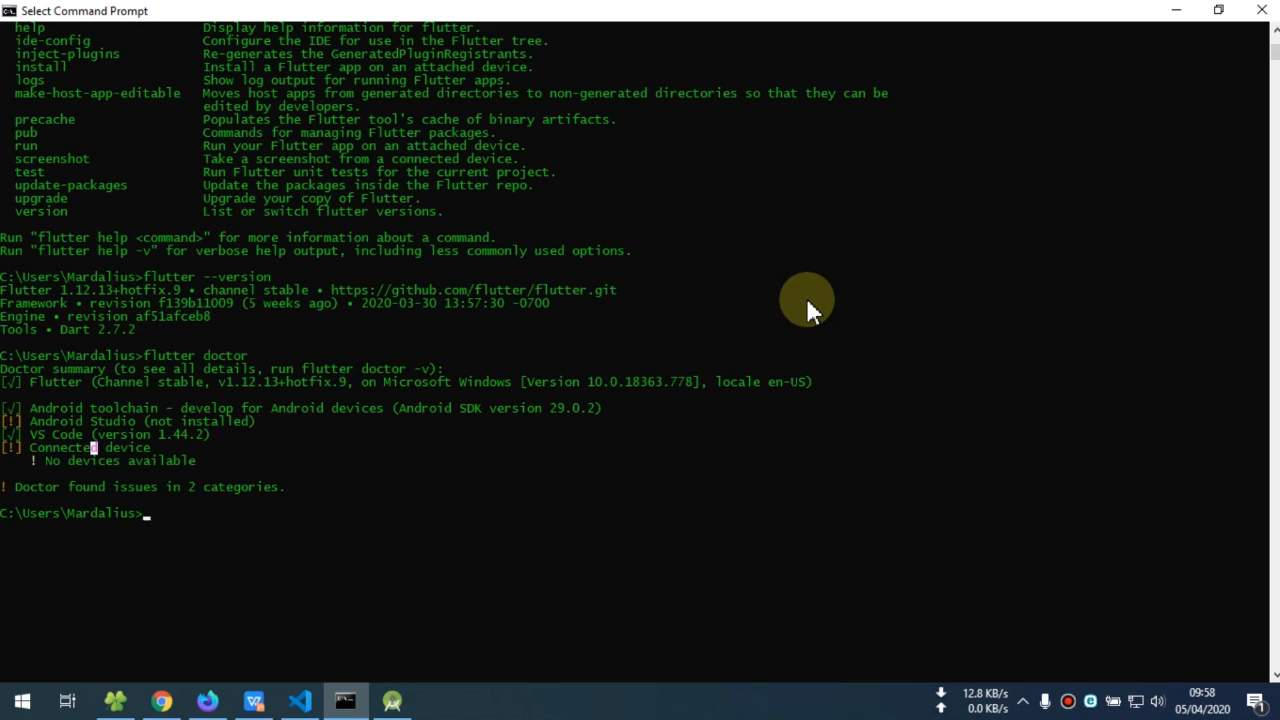
Step: Install Android Studio with the Android Virtual Device component and the default Start Menu folder, showing the installation details
{"action": "left_click", "coordinate": [391, 700]}
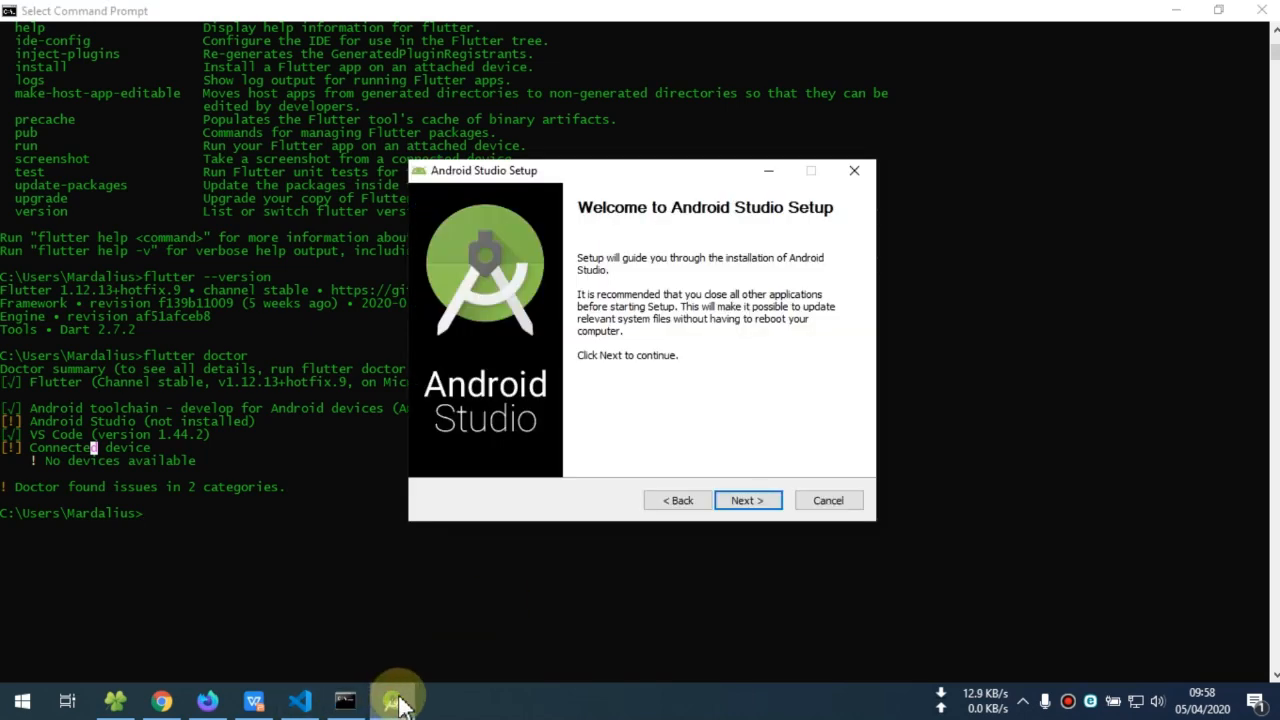
{"action": "left_click", "coordinate": [750, 500]}
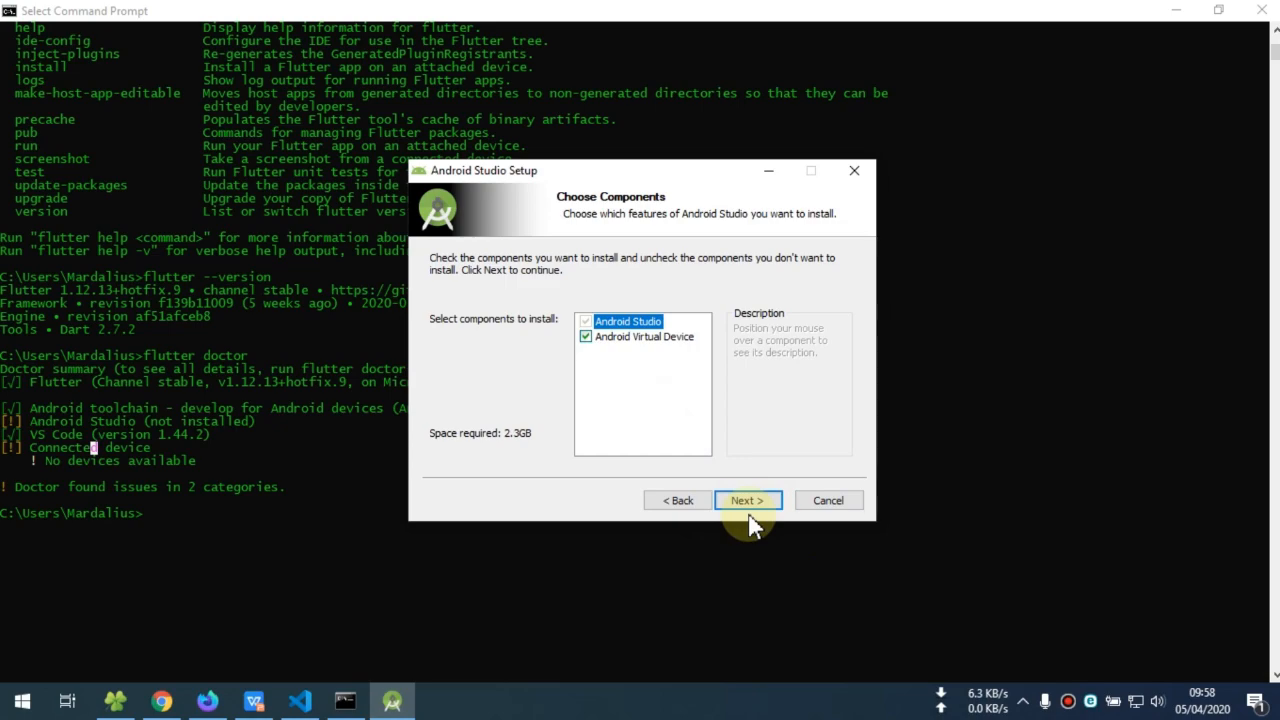
{"action": "left_click", "coordinate": [762, 502]}
{"action": "left_click", "coordinate": [753, 508]}
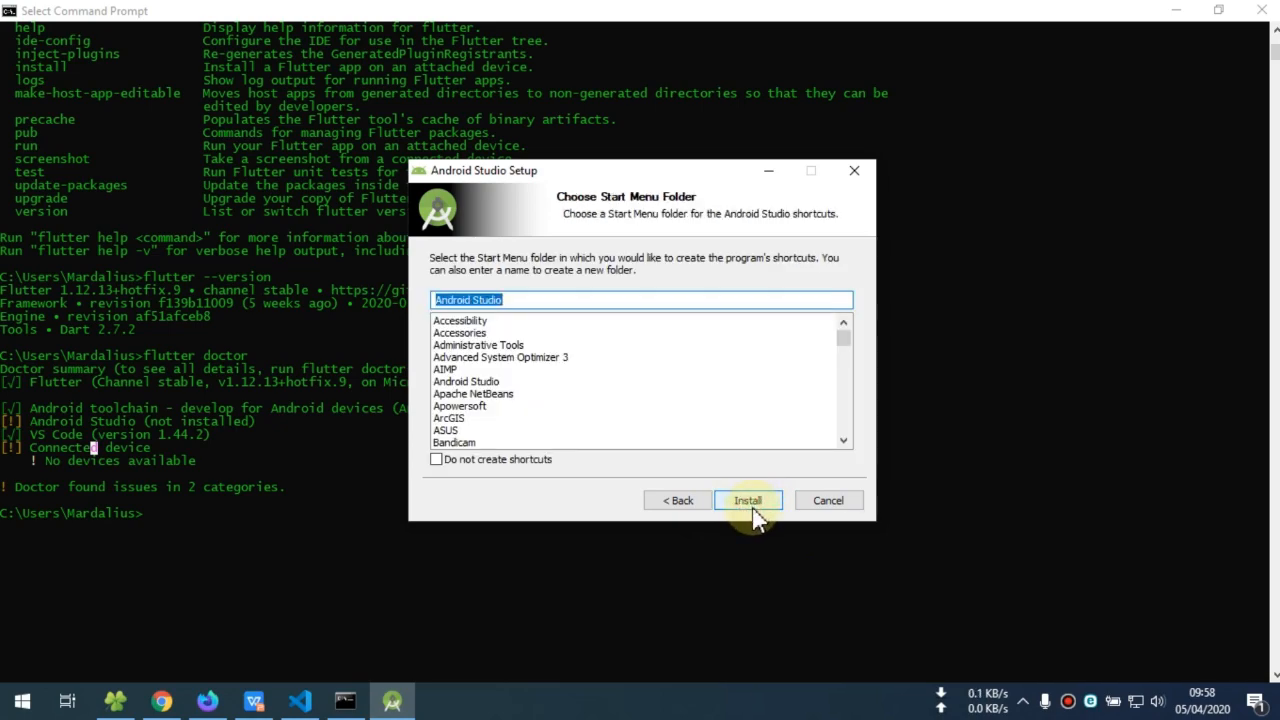
{"action": "left_click", "coordinate": [754, 508]}
{"action": "left_click", "coordinate": [470, 304]}
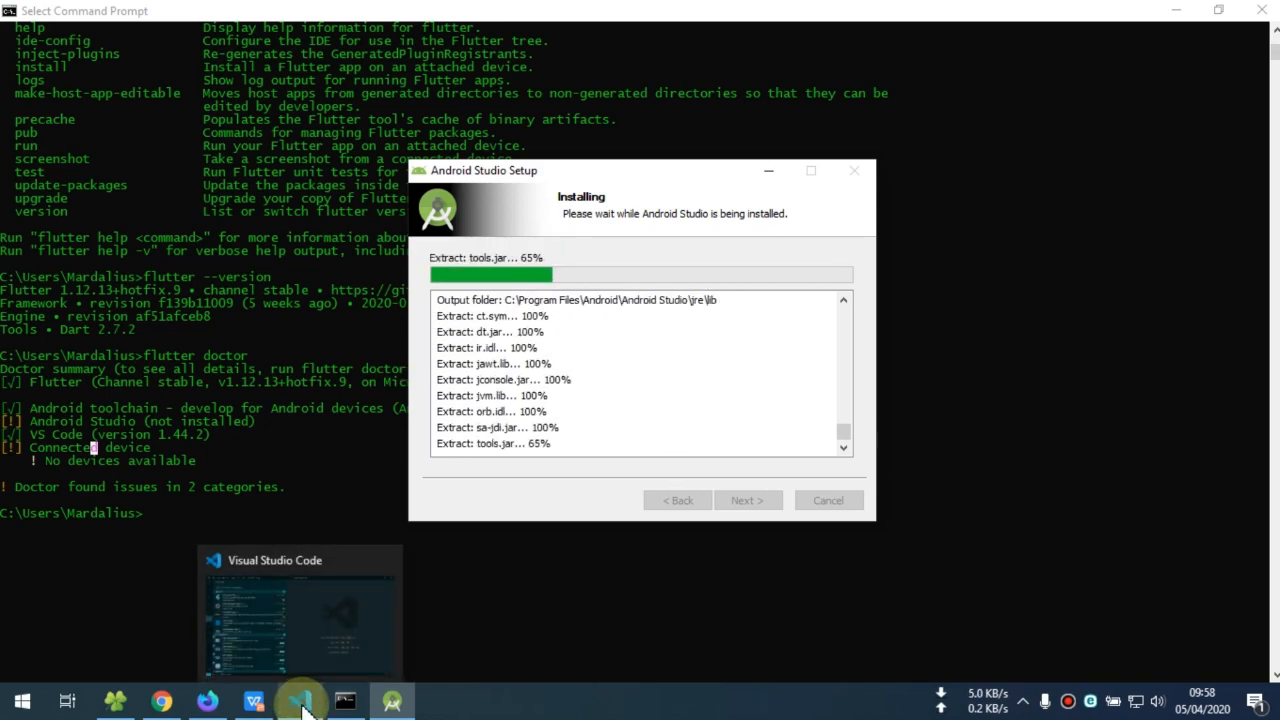
Step: Point out the Connected device entry in Command Prompt and advance the Android Studio setup to its final page
{"action": "left_click", "coordinate": [252, 416]}
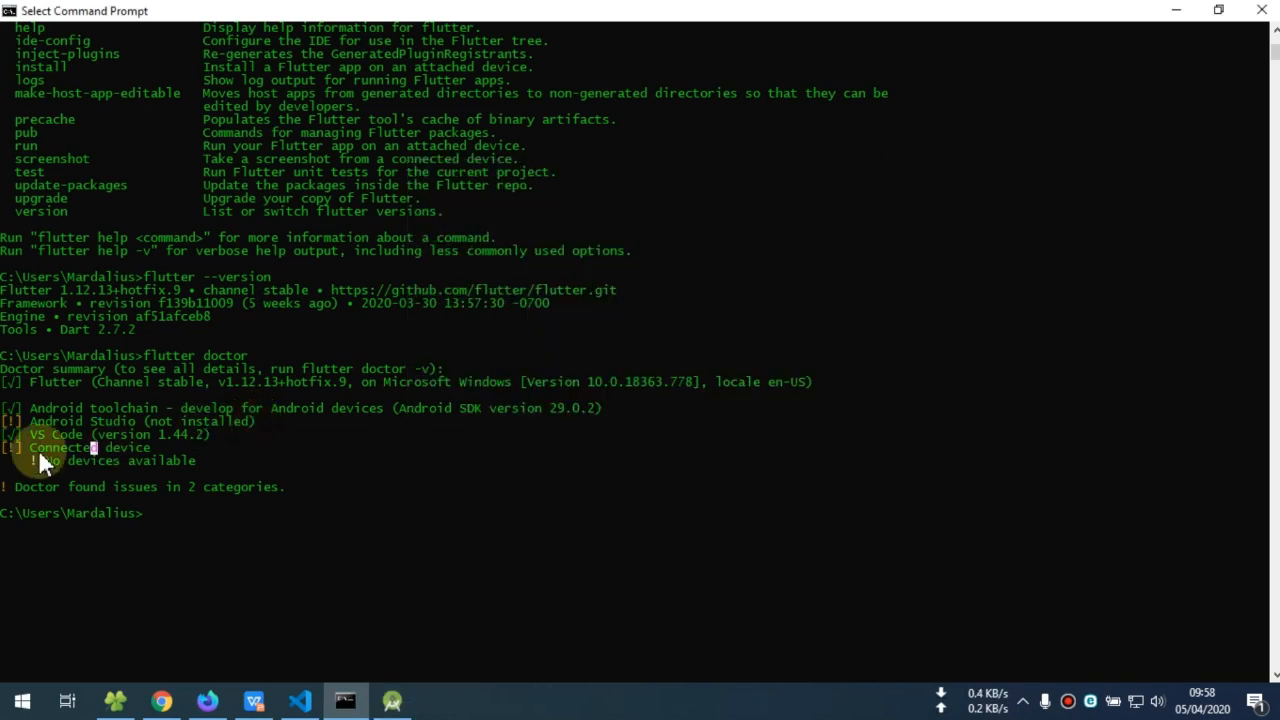
{"action": "left_click_drag", "start_coordinate": [57, 440], "coordinate": [209, 449]}
{"action": "left_click", "coordinate": [213, 448]}
{"action": "left_click", "coordinate": [392, 701]}
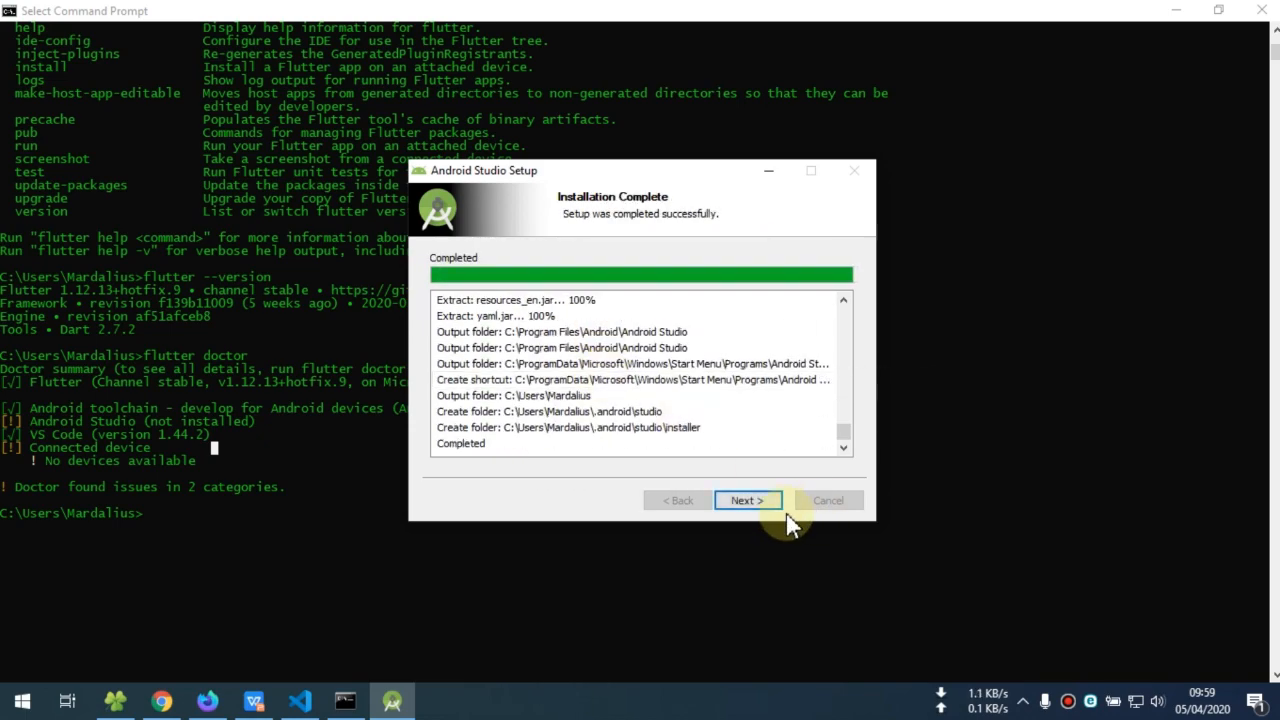
{"action": "left_click", "coordinate": [763, 503]}
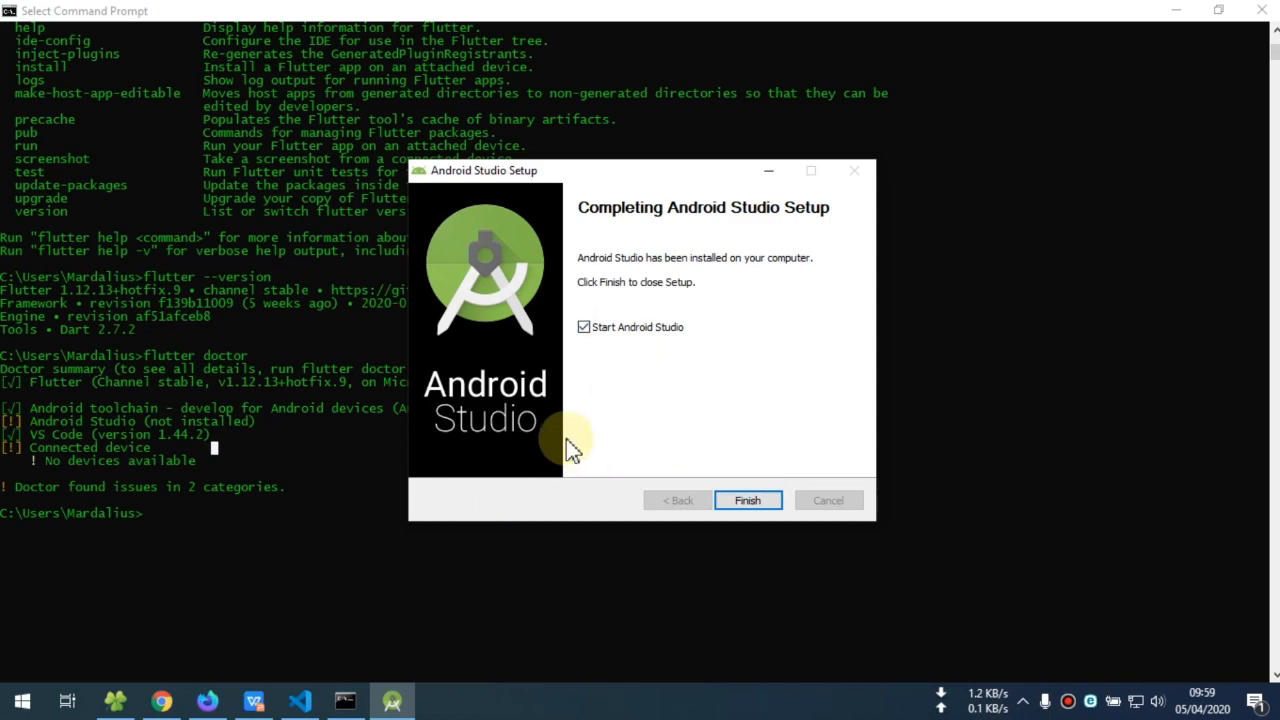
Step: Rerun flutter doctor in Command Prompt and mark the Android Studio line in the new summary
{"action": "left_click", "coordinate": [262, 445]}
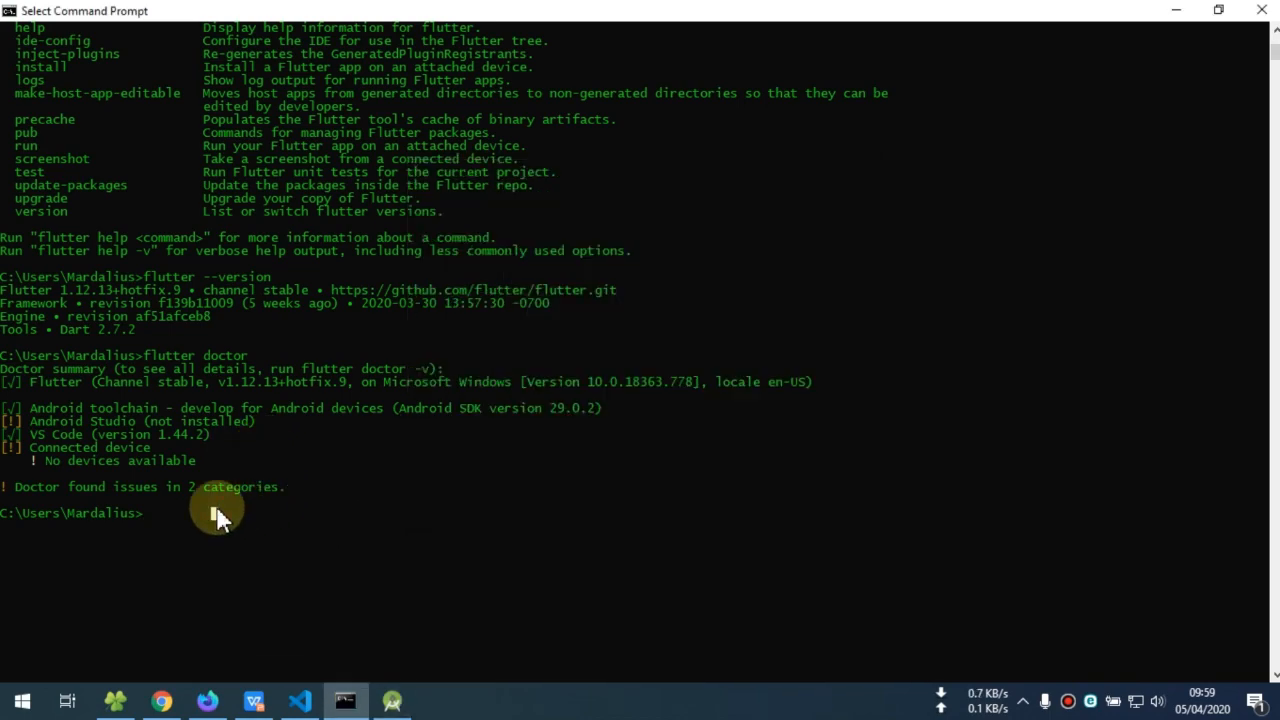
{"action": "key", "text": "Up"}
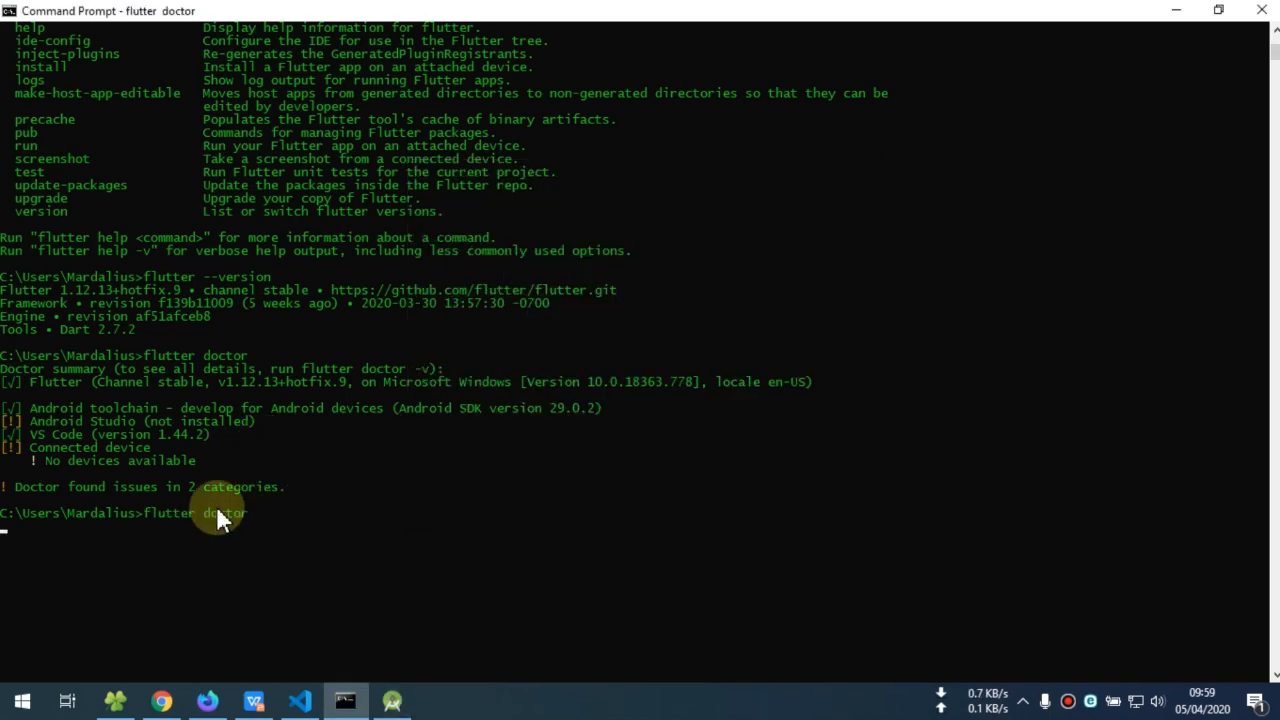
{"action": "key", "text": "Return"}
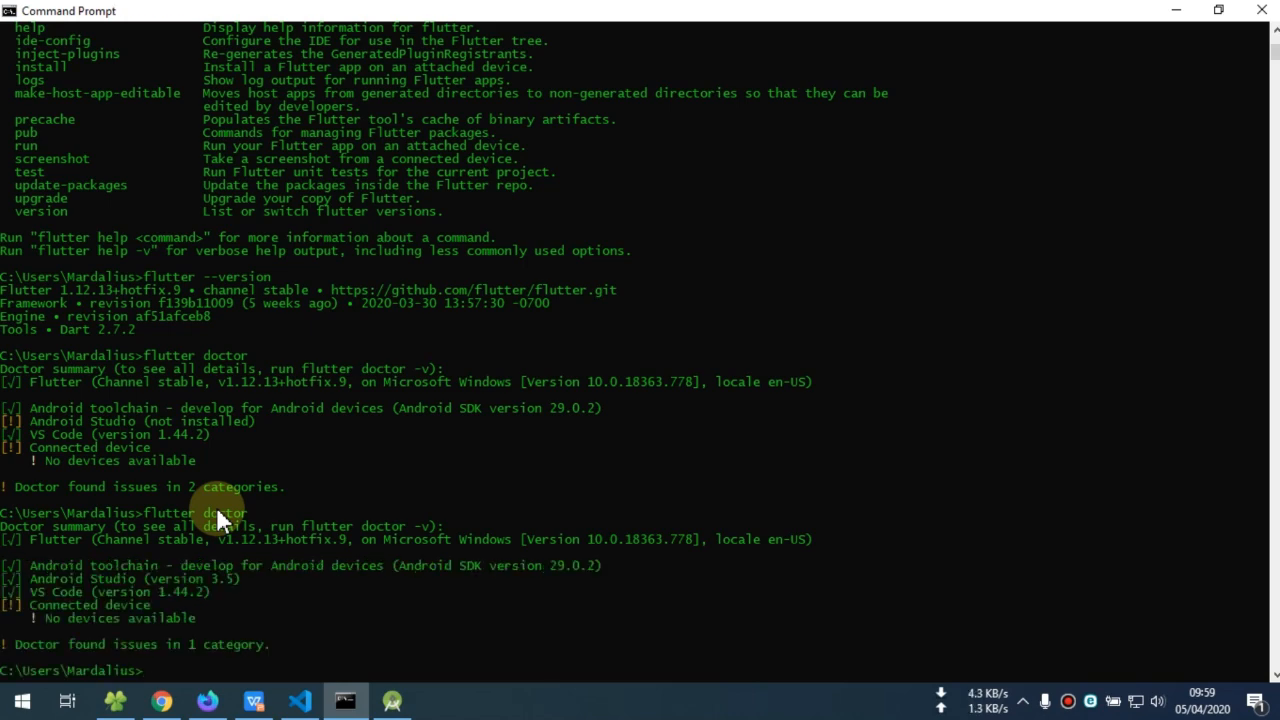
{"action": "left_click", "coordinate": [32, 578]}
{"action": "left_click_drag", "start_coordinate": [68, 578], "coordinate": [198, 588]}
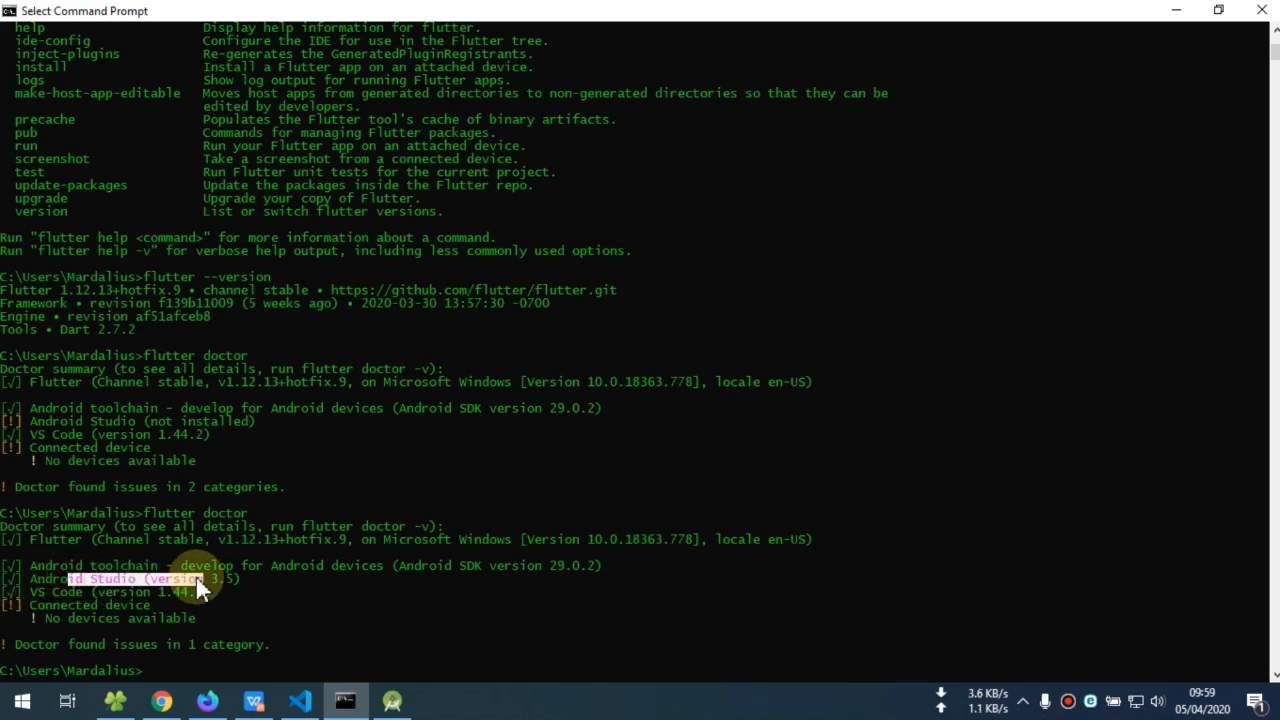
Step: Finish the Android Studio setup with Start Android Studio enabled
{"action": "left_click", "coordinate": [410, 619]}
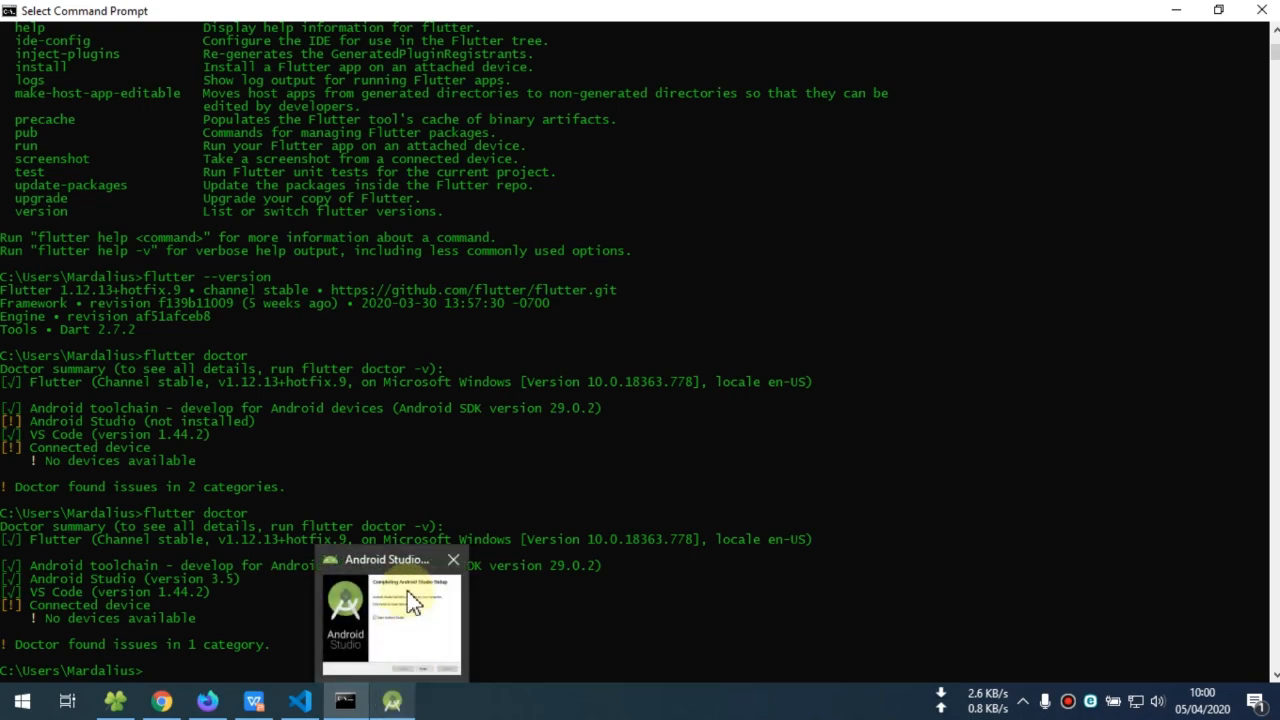
{"action": "left_click", "coordinate": [398, 700]}
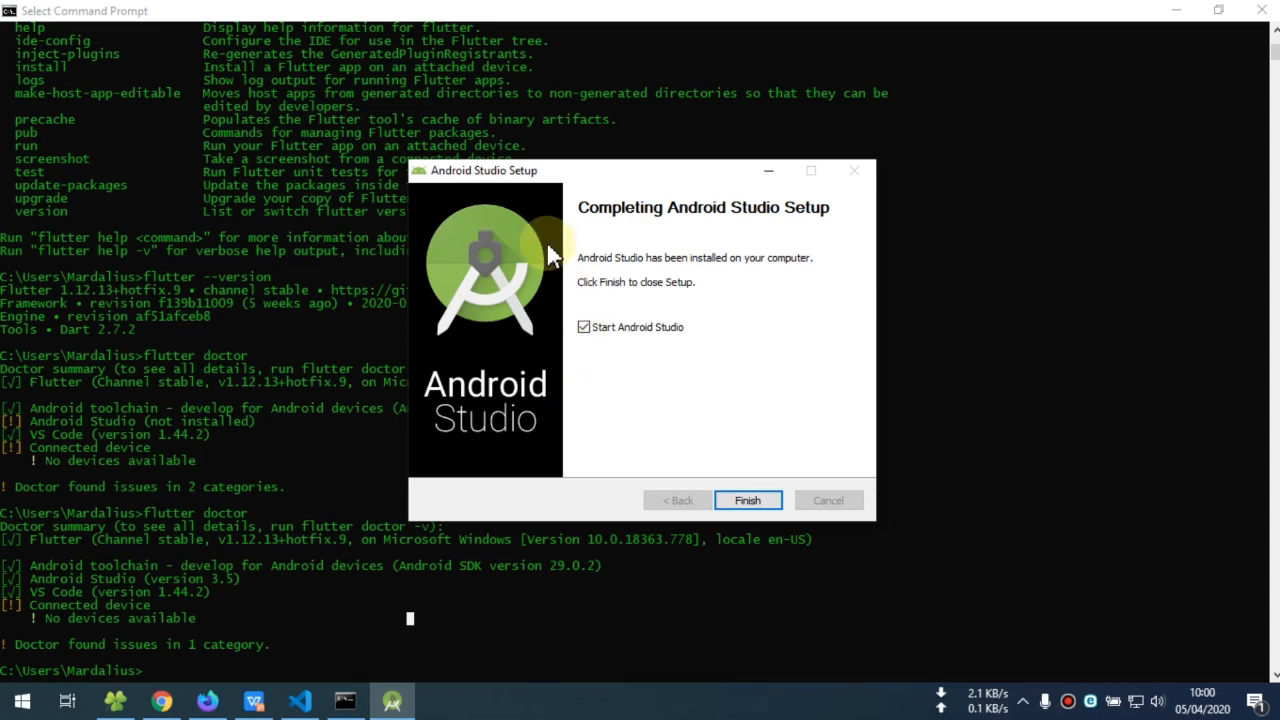
{"action": "left_click", "coordinate": [763, 503]}
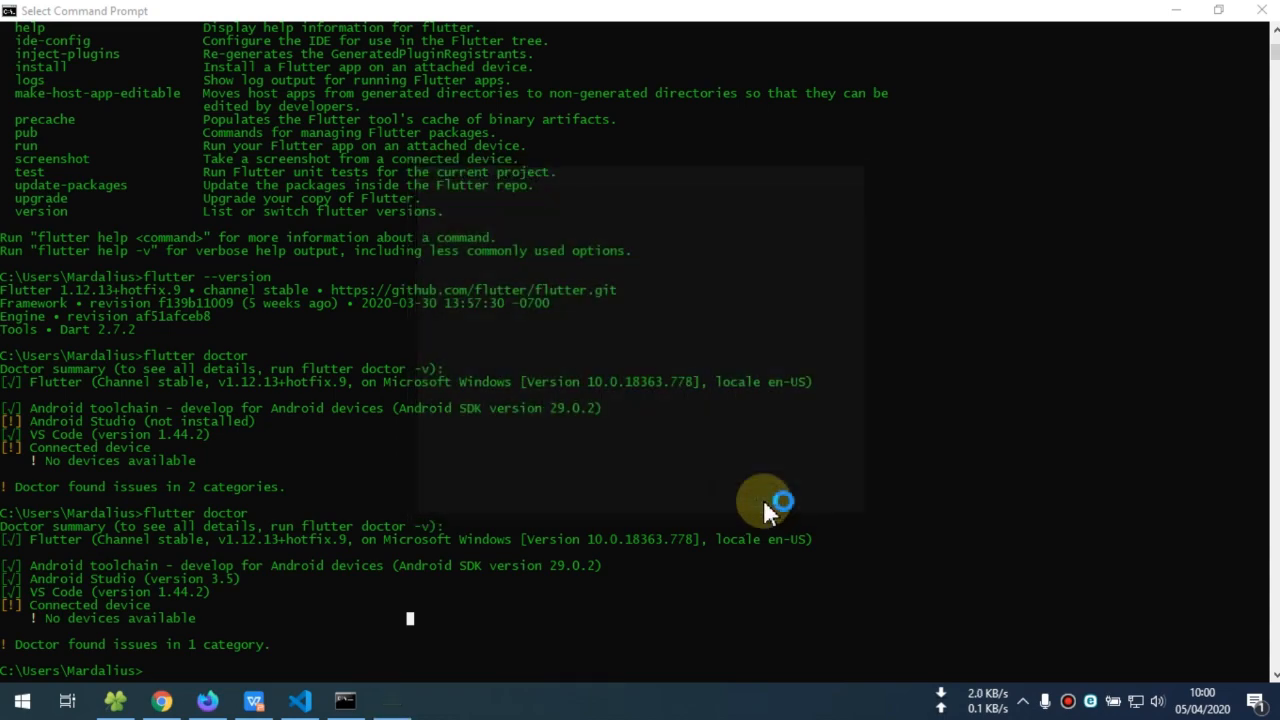
Step: Minimize the Command Prompt, File Explorer and Visual Studio Code windows while Android Studio launches
{"action": "left_click", "coordinate": [1176, 12]}
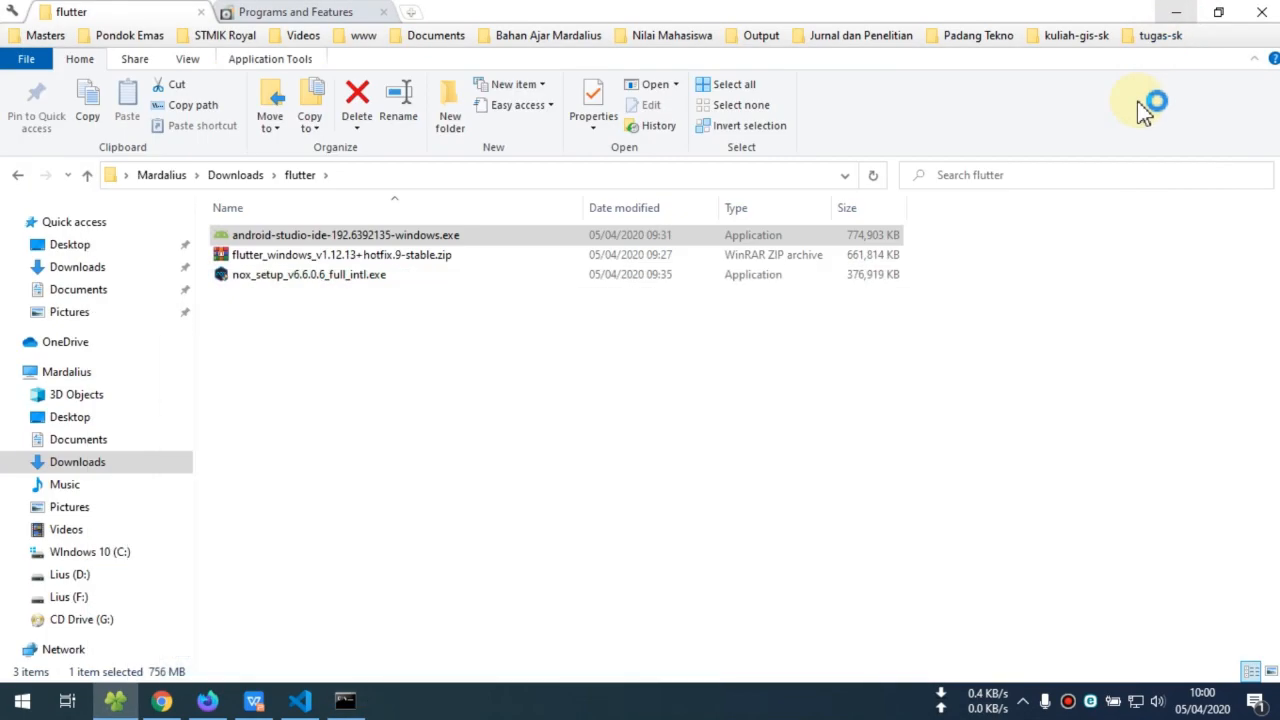
{"action": "left_click", "coordinate": [345, 703]}
{"action": "left_click", "coordinate": [1178, 12]}
{"action": "left_click", "coordinate": [1176, 12]}
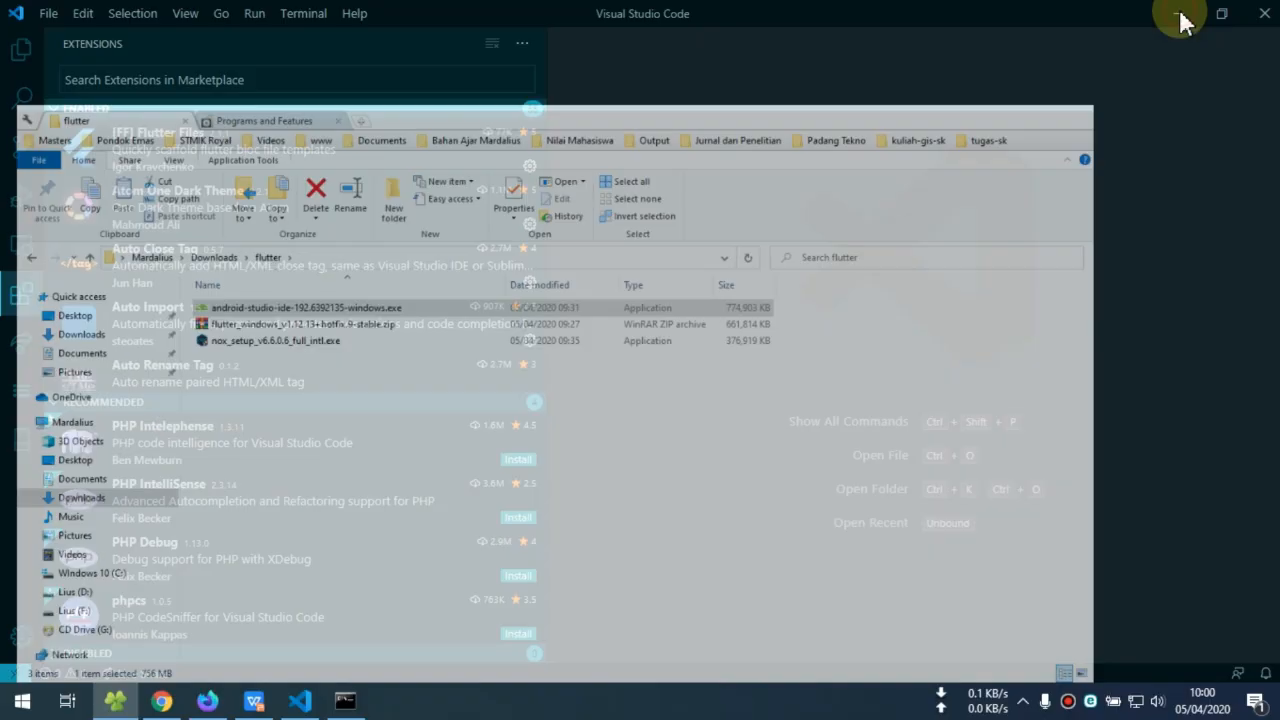
{"action": "left_click", "coordinate": [1176, 20]}
{"action": "left_click", "coordinate": [1174, 14]}
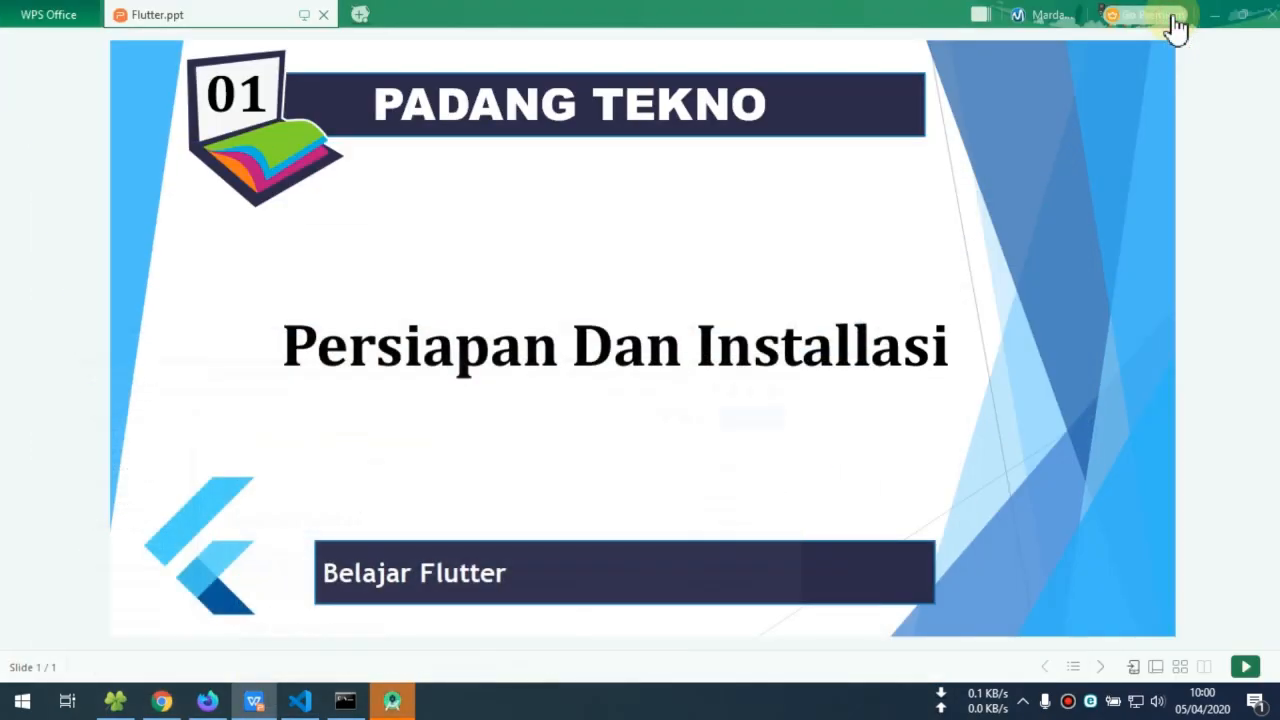
Step: Import settings from the previous version's .AndroidStudio3.5\config folder and confirm the unused directories dialog with Delete Directories
{"action": "left_click", "coordinate": [392, 700]}
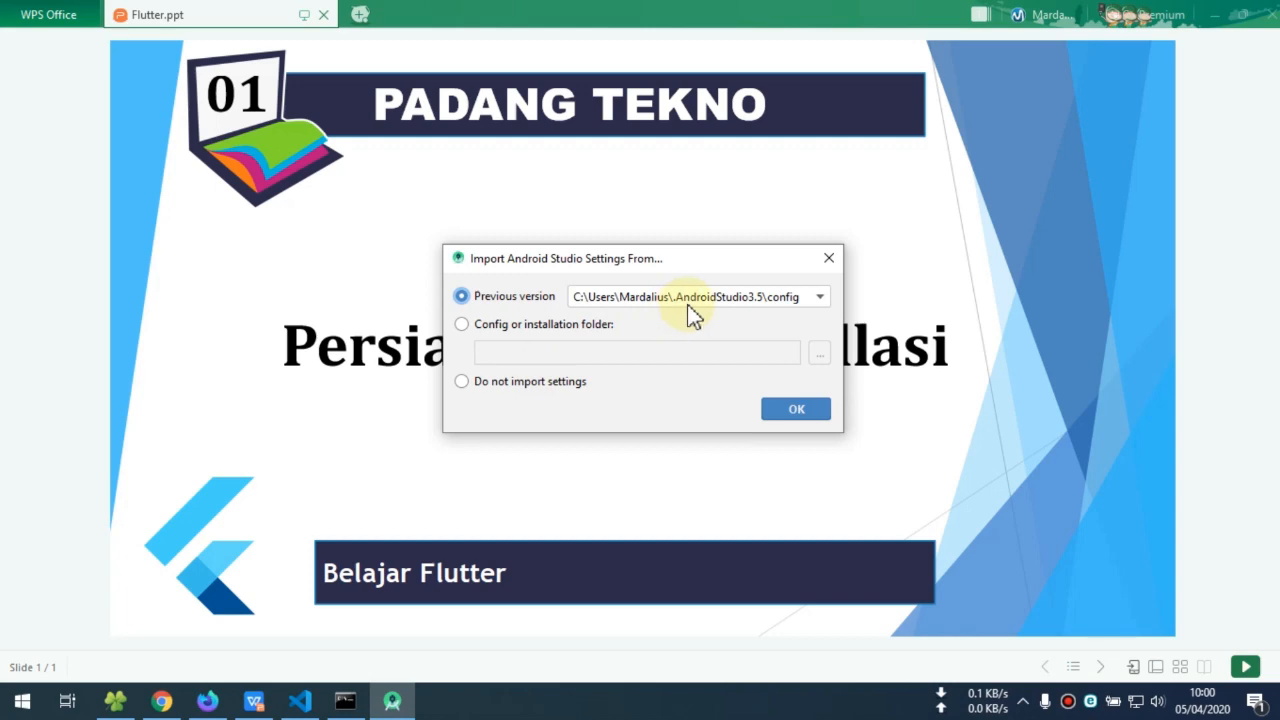
{"action": "left_click", "coordinate": [793, 413]}
{"action": "left_click", "coordinate": [820, 297]}
{"action": "left_click", "coordinate": [820, 300]}
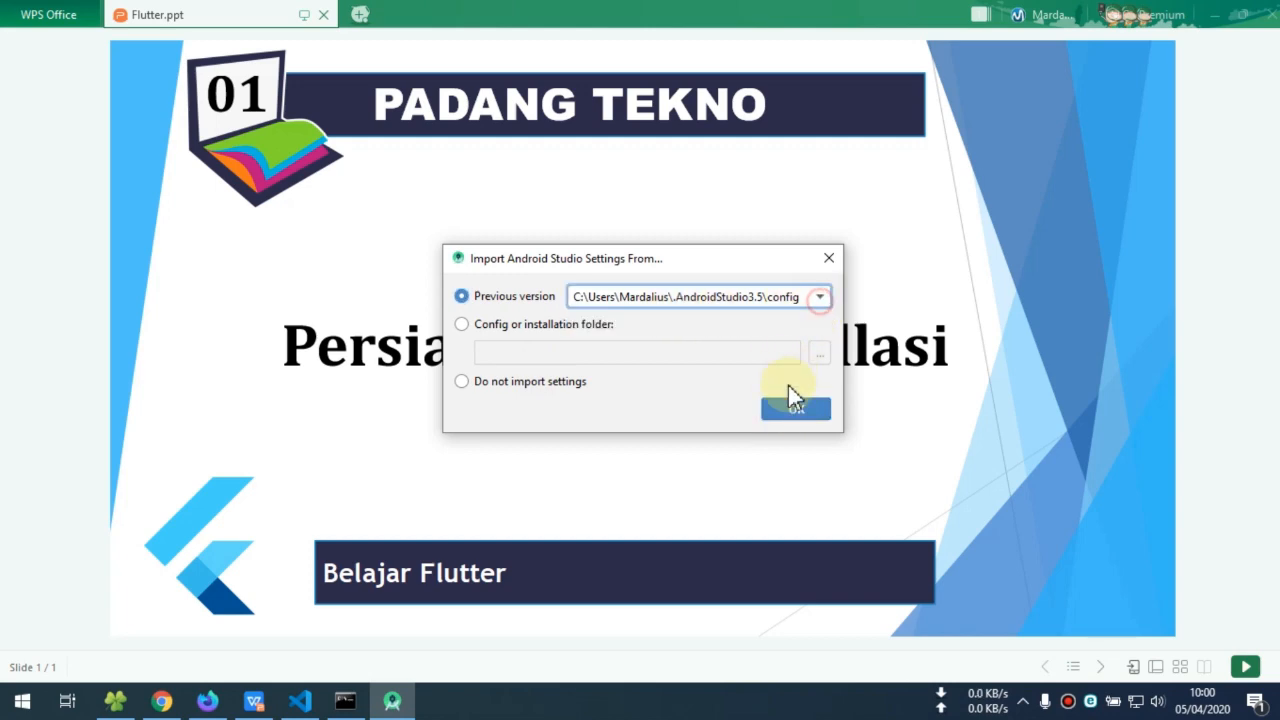
{"action": "left_click", "coordinate": [790, 410]}
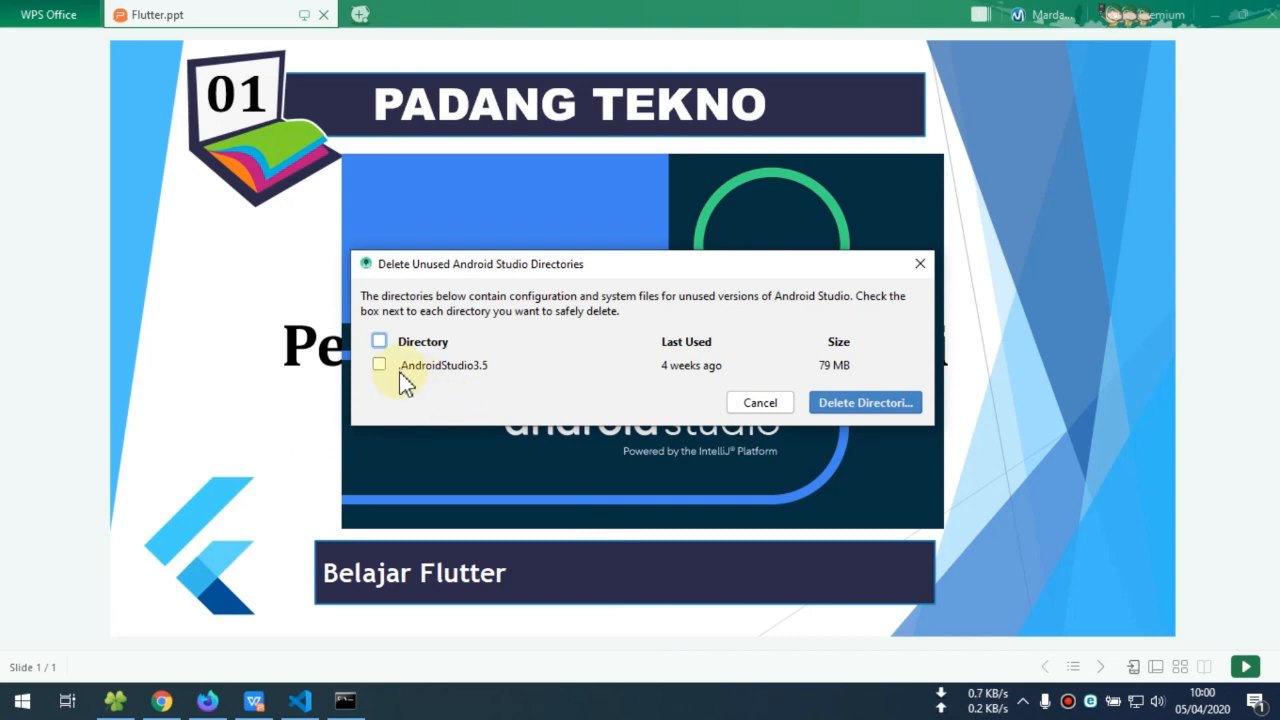
{"action": "left_click", "coordinate": [856, 402]}
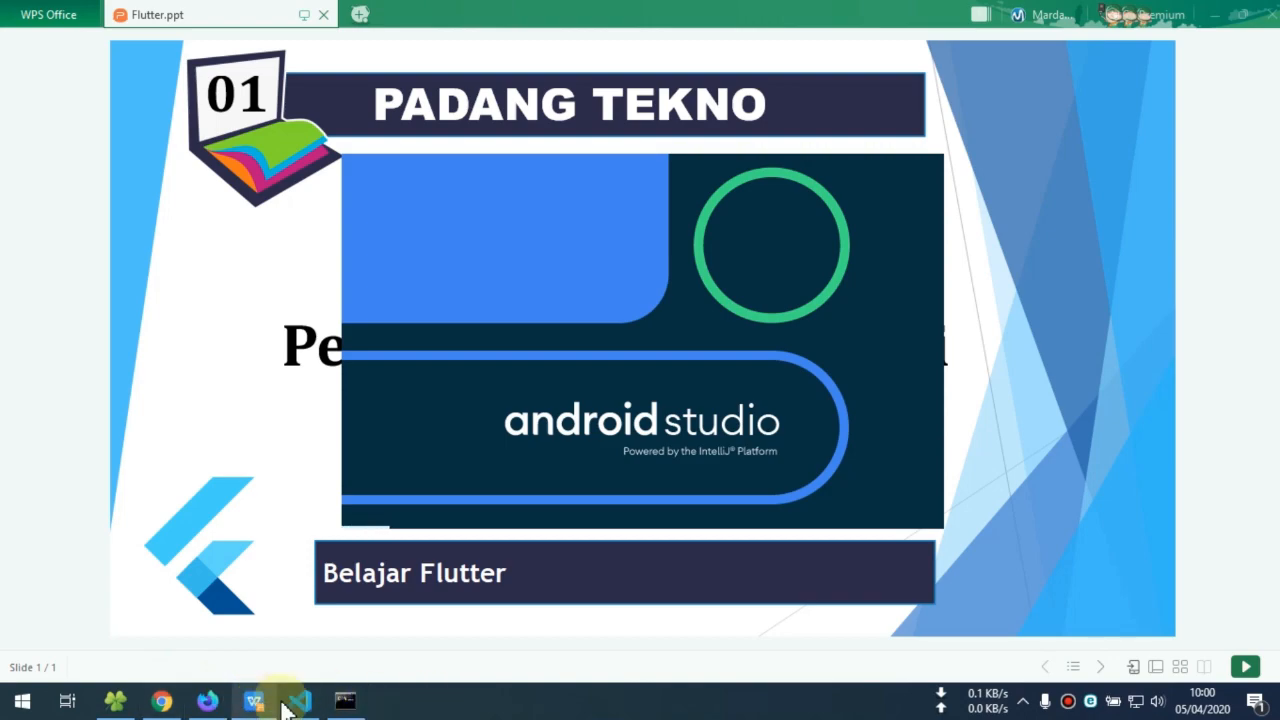
Step: Minimize the browser, Command Prompt, Visual Studio Code and presentation windows to show the desktop
{"action": "left_click", "coordinate": [162, 701]}
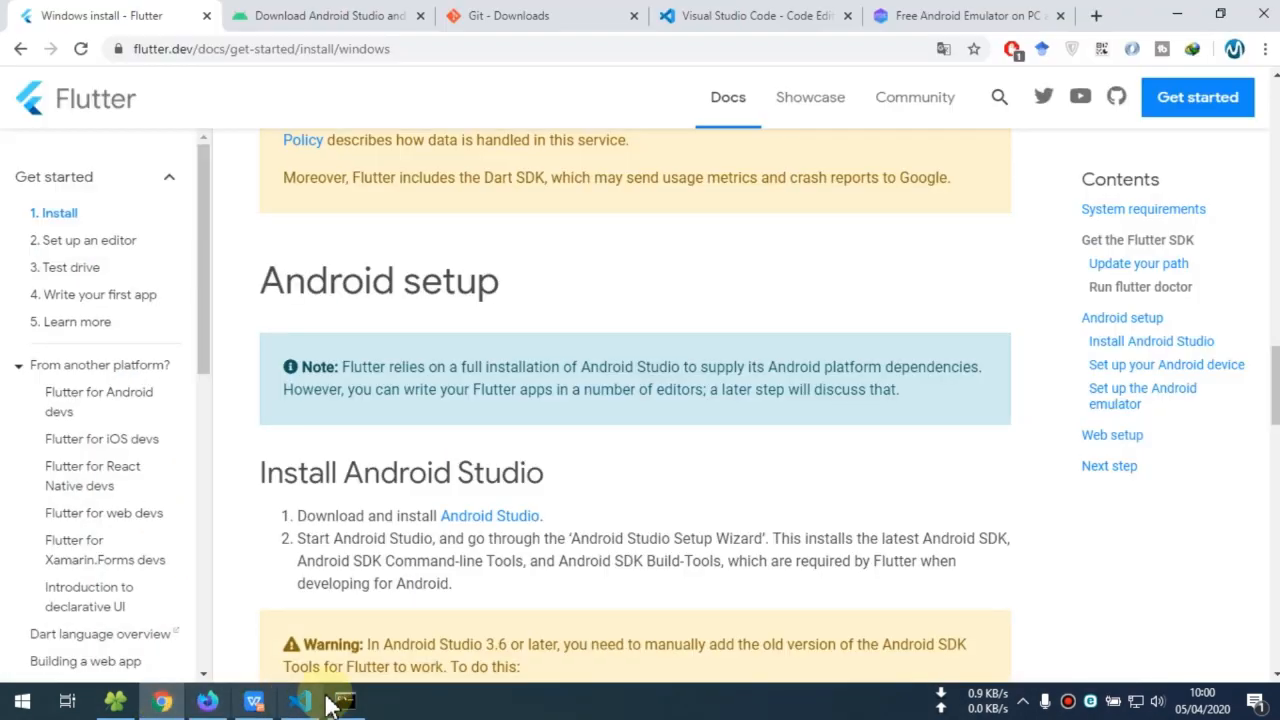
{"action": "left_click", "coordinate": [345, 700]}
{"action": "left_click", "coordinate": [299, 701]}
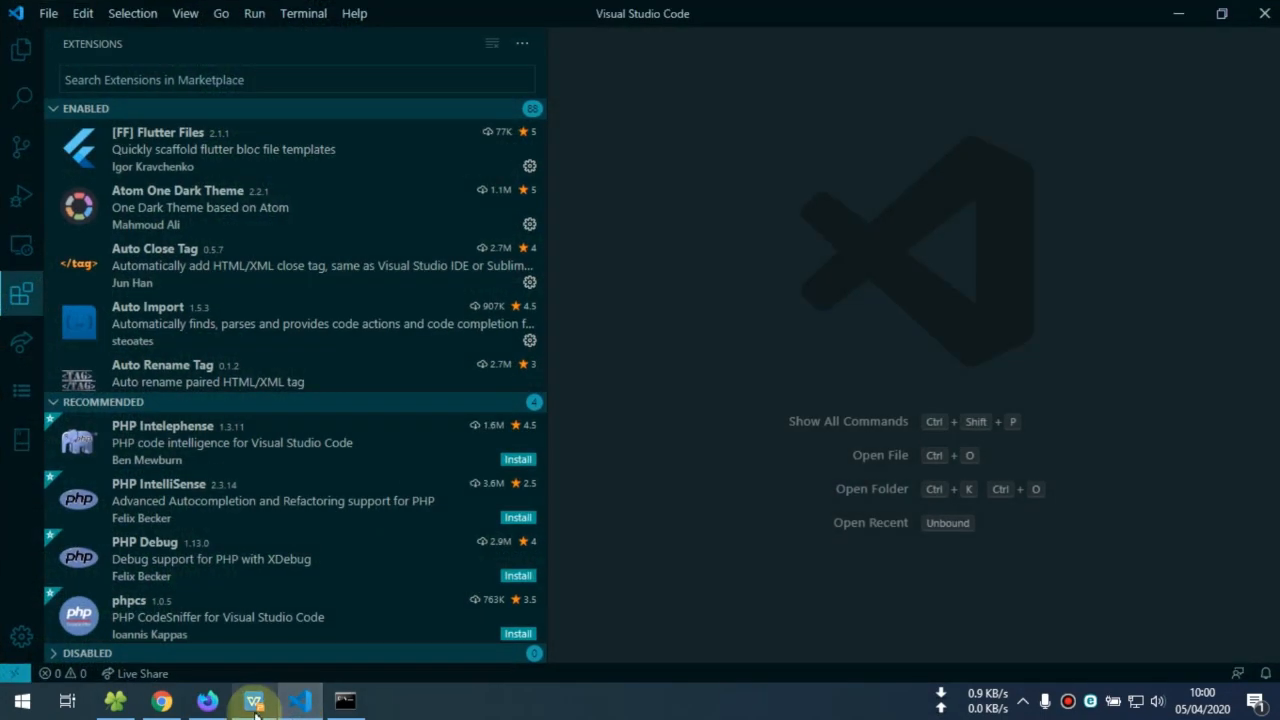
{"action": "left_click", "coordinate": [1178, 13]}
{"action": "left_click", "coordinate": [1174, 14]}
{"action": "left_click", "coordinate": [1174, 16]}
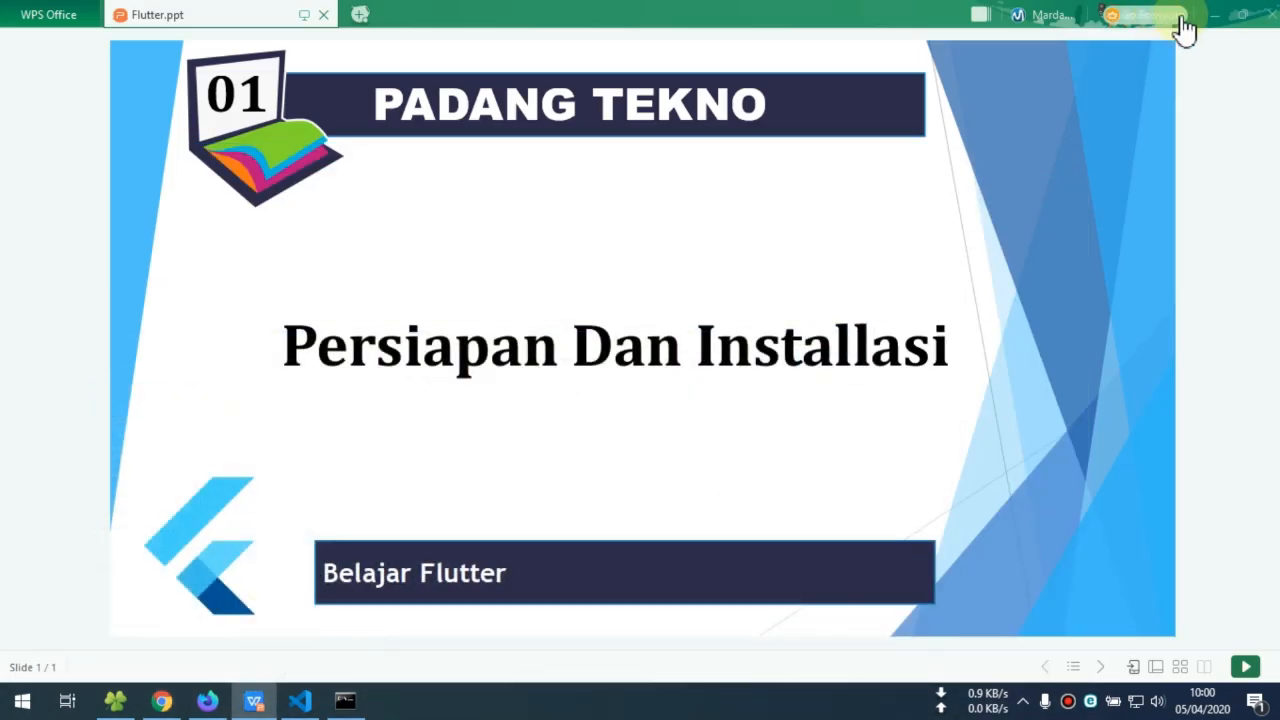
{"action": "left_click", "coordinate": [1180, 18]}
{"action": "left_click", "coordinate": [1180, 16]}
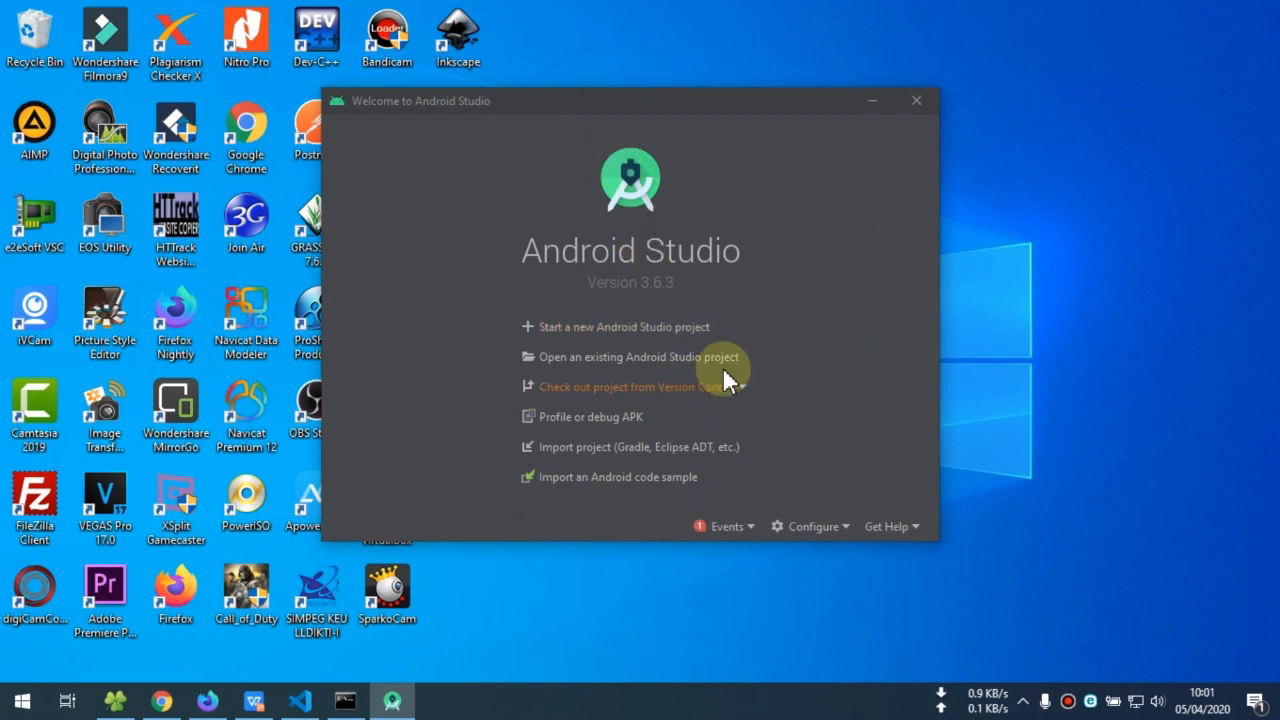
Step: Check the event notification on the Android Studio welcome screen and open the plugin manager
{"action": "left_click", "coordinate": [751, 530]}
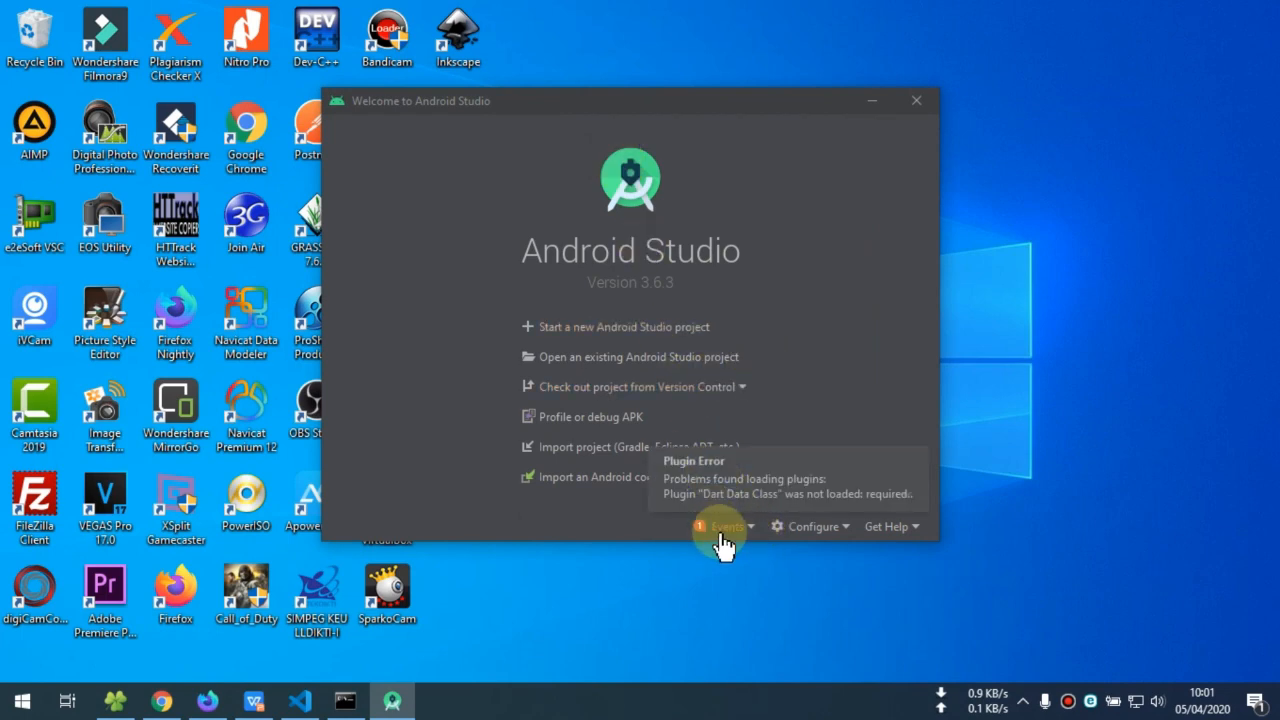
{"action": "left_click", "coordinate": [840, 536]}
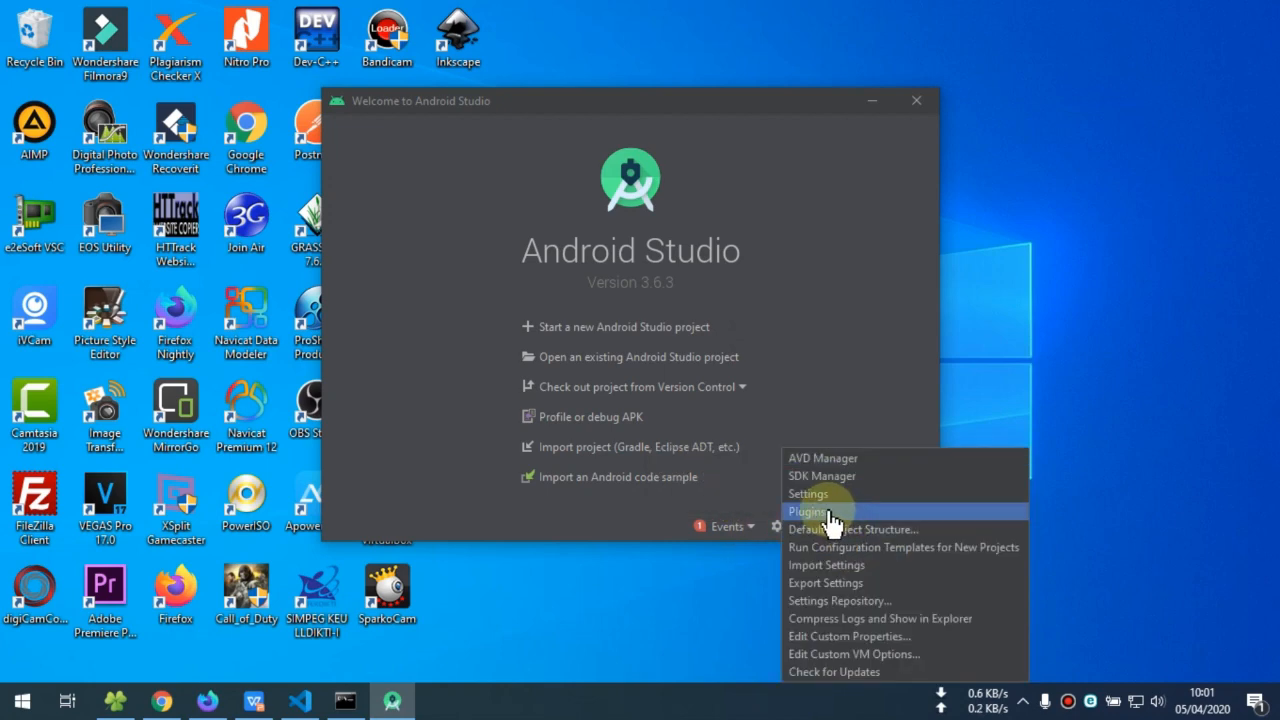
{"action": "left_click", "coordinate": [707, 536]}
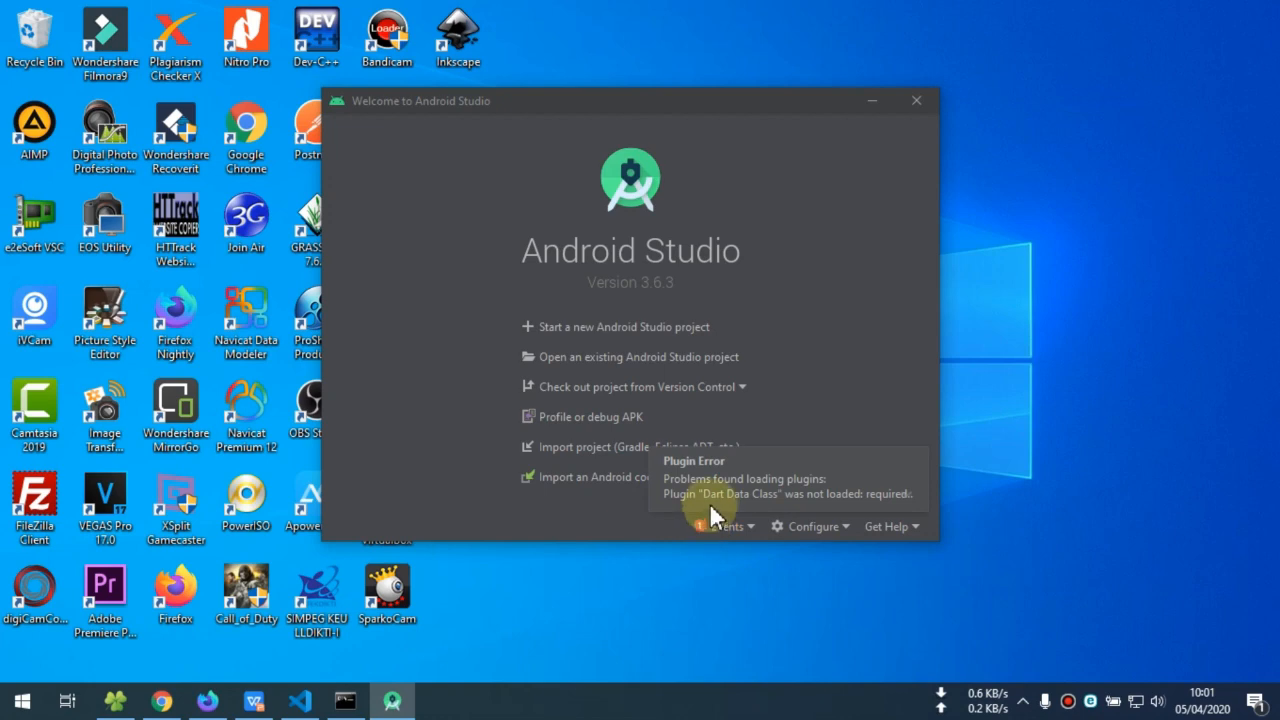
{"action": "left_click", "coordinate": [846, 536]}
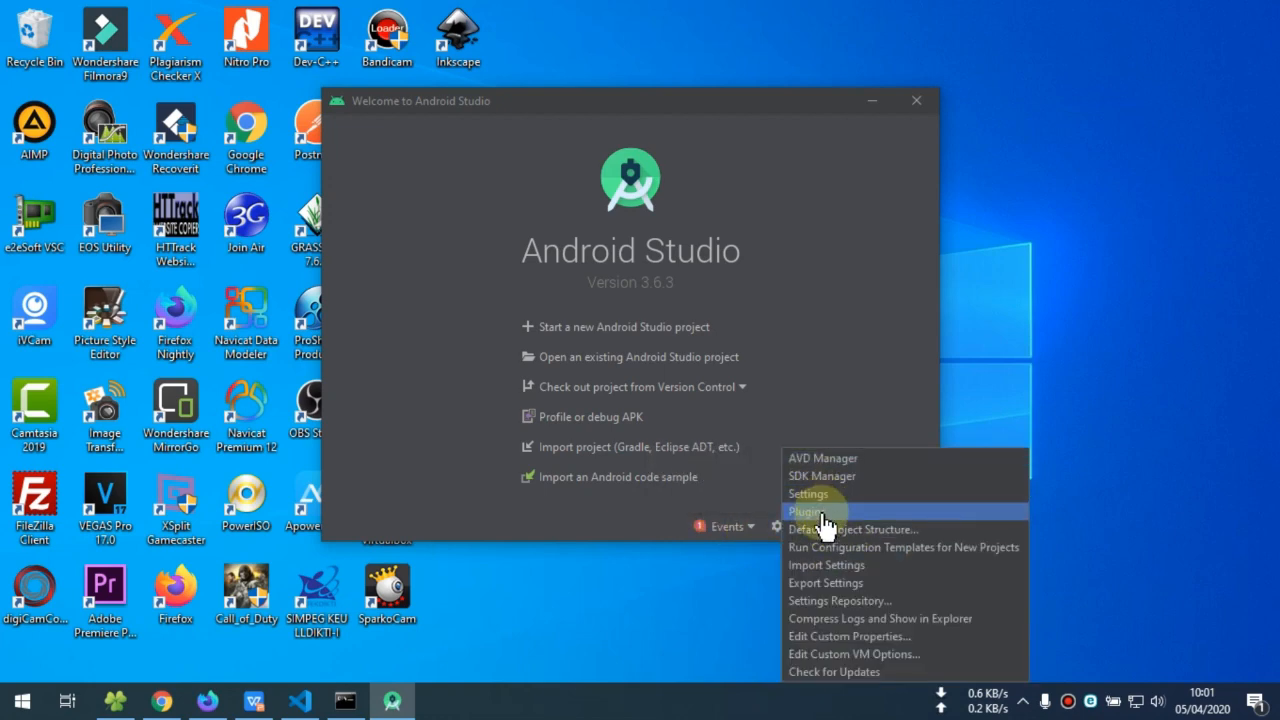
{"action": "left_click", "coordinate": [820, 513]}
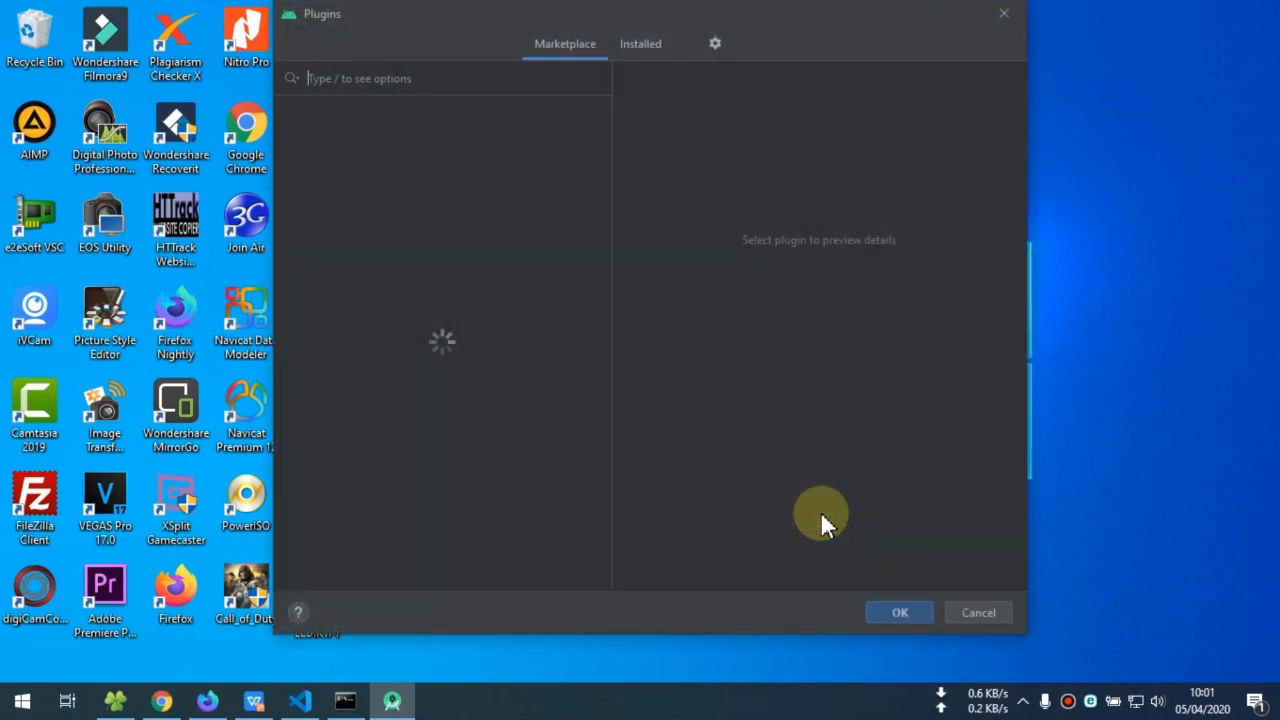
Step: Move the Plugins dialog lower, search the Marketplace for flutter and review the results, including the details of Flutter Plugins
{"action": "mouse_move", "coordinate": [165, 700]}
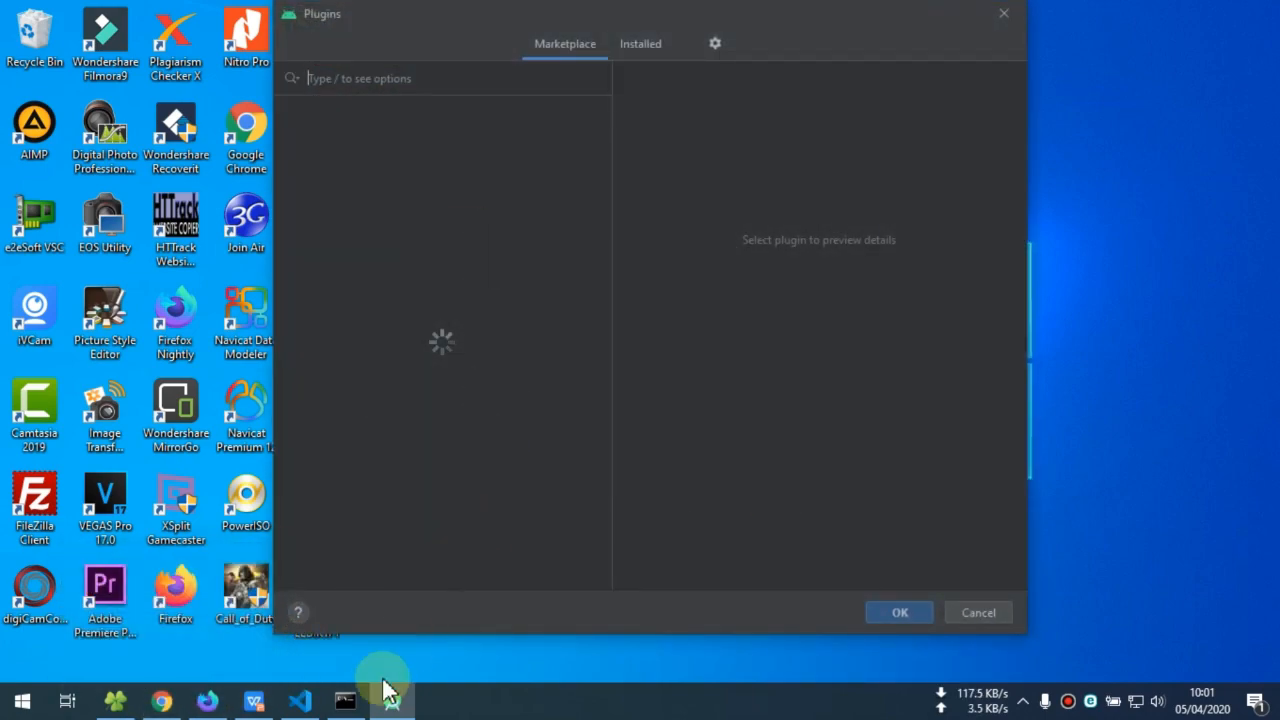
{"action": "left_click", "coordinate": [348, 703]}
{"action": "left_click", "coordinate": [348, 703]}
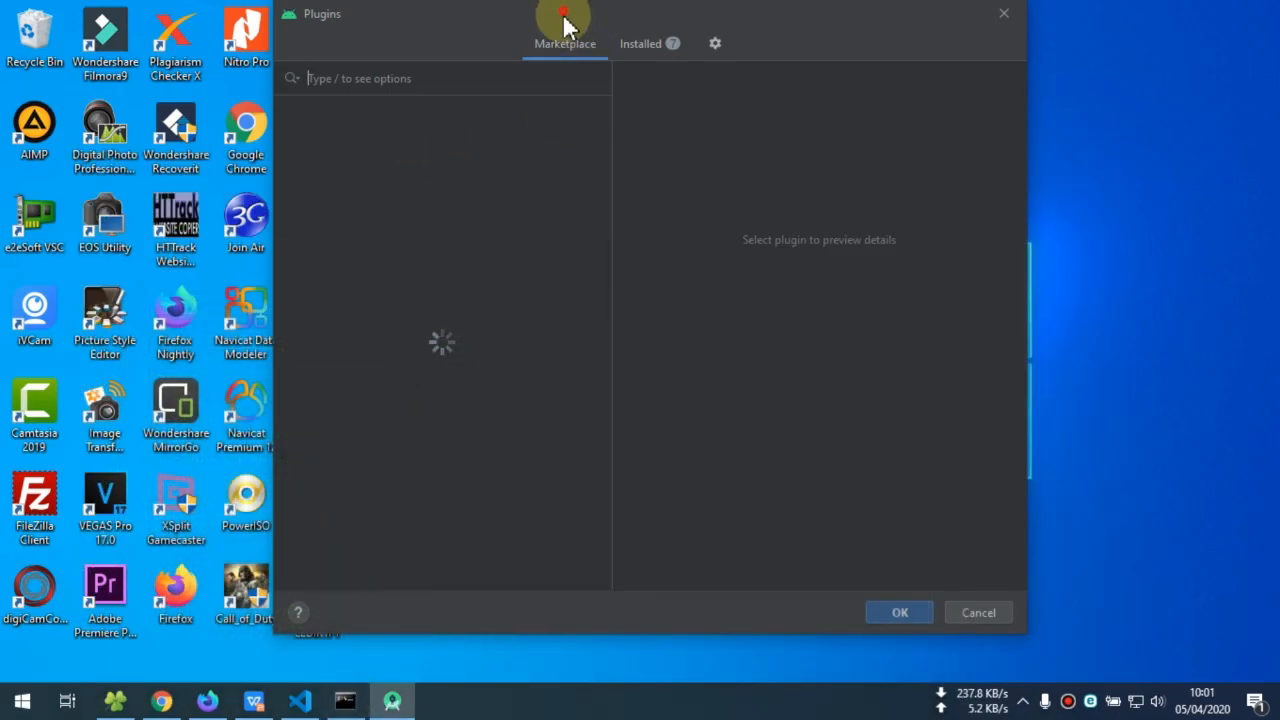
{"action": "left_click_drag", "start_coordinate": [566, 23], "coordinate": [581, 79]}
{"action": "left_click", "coordinate": [660, 103]}
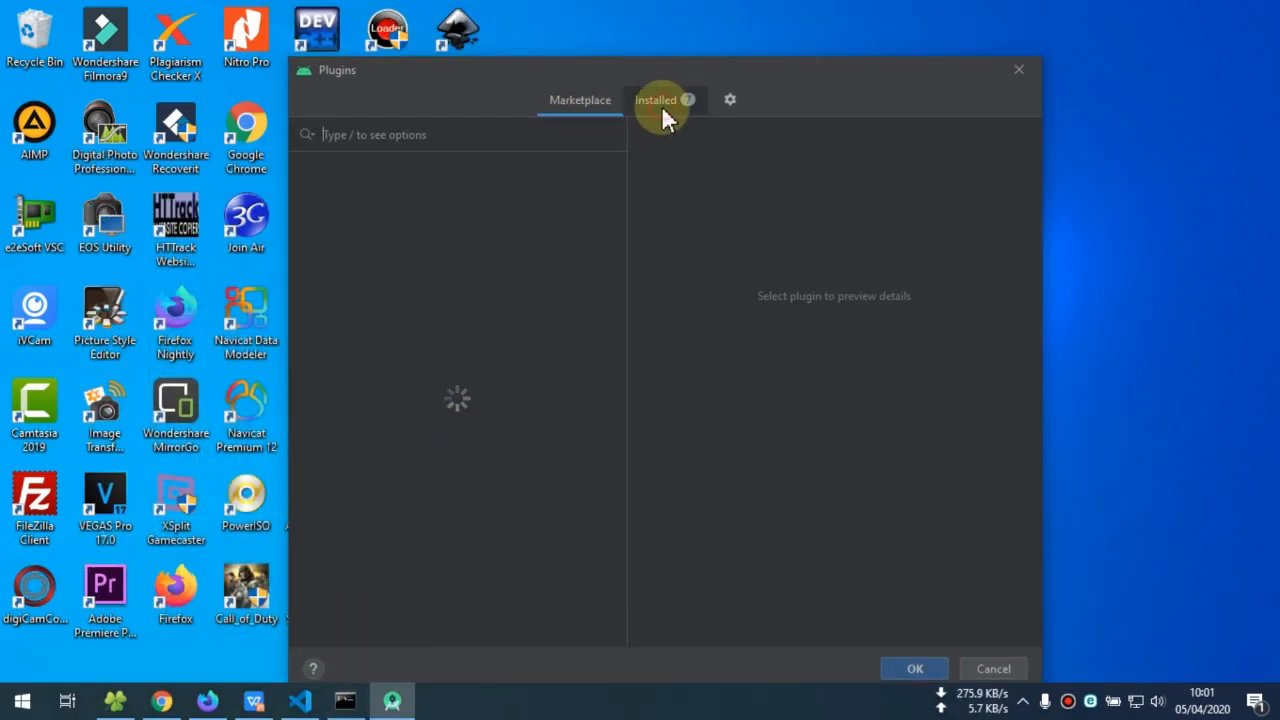
{"action": "left_click", "coordinate": [578, 102]}
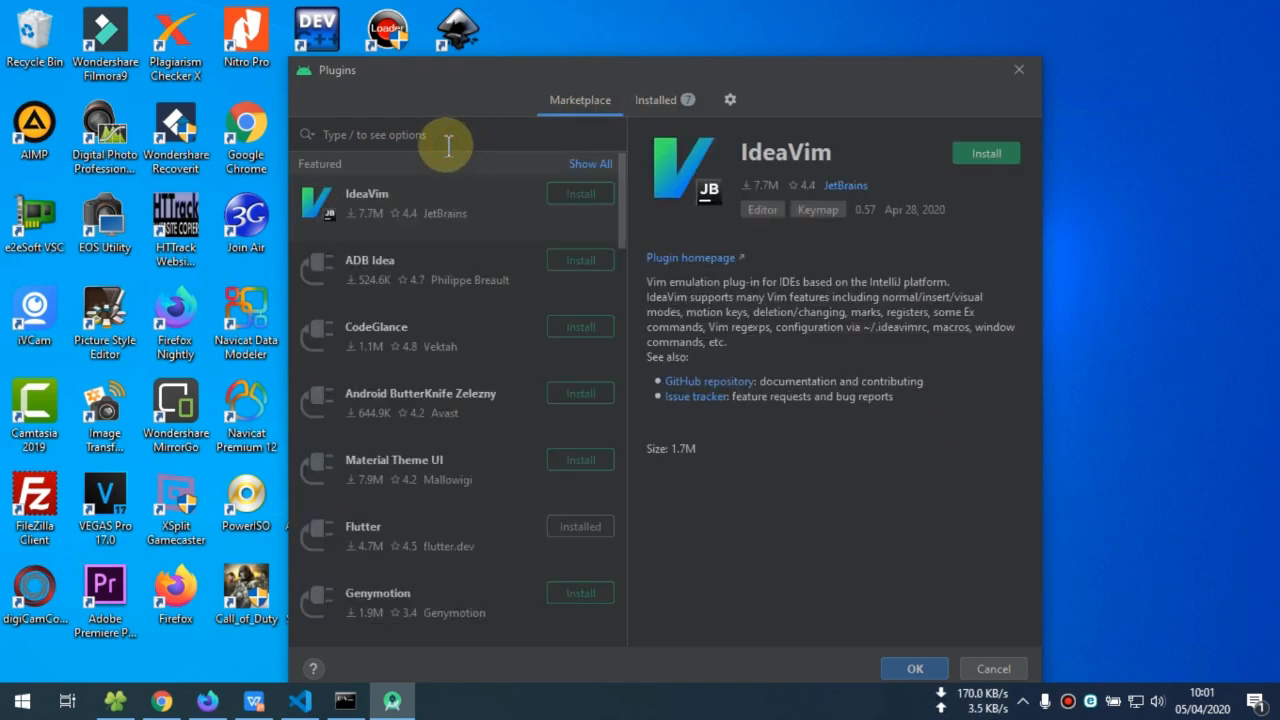
{"action": "type", "text": "flutter"}
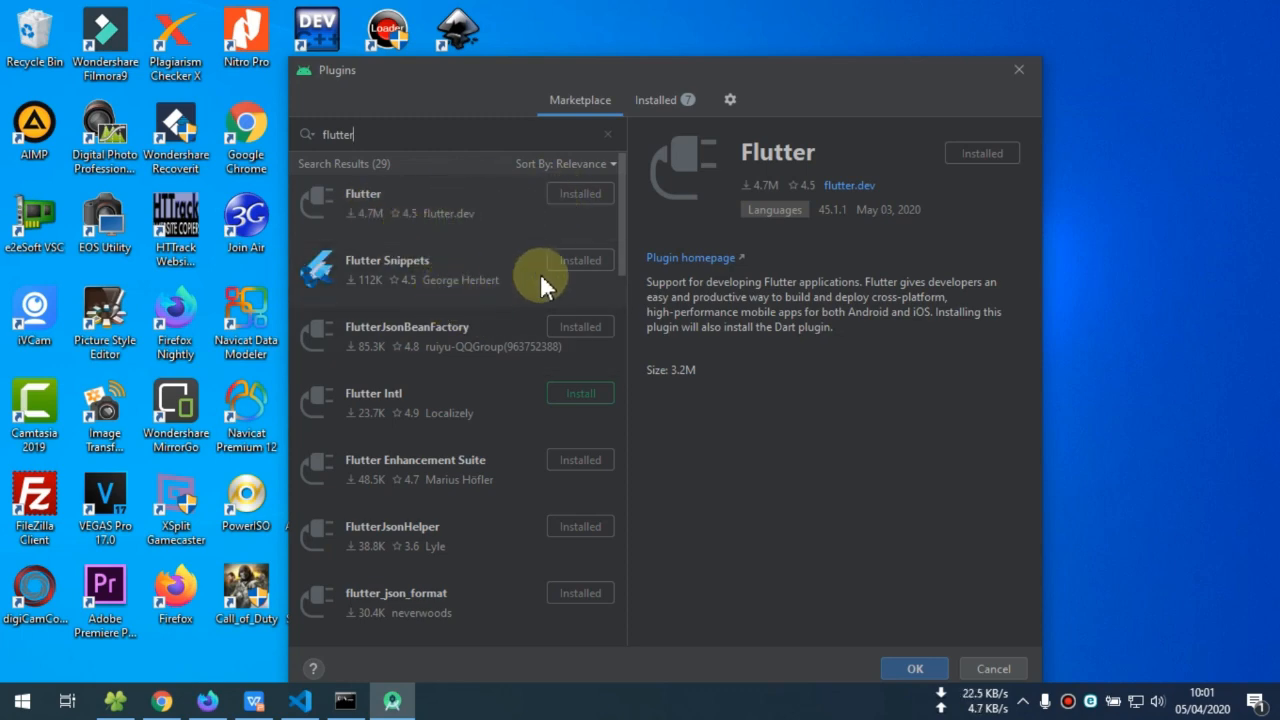
{"action": "scroll", "coordinate": [479, 405], "scroll_direction": "down", "scroll_amount": 3}
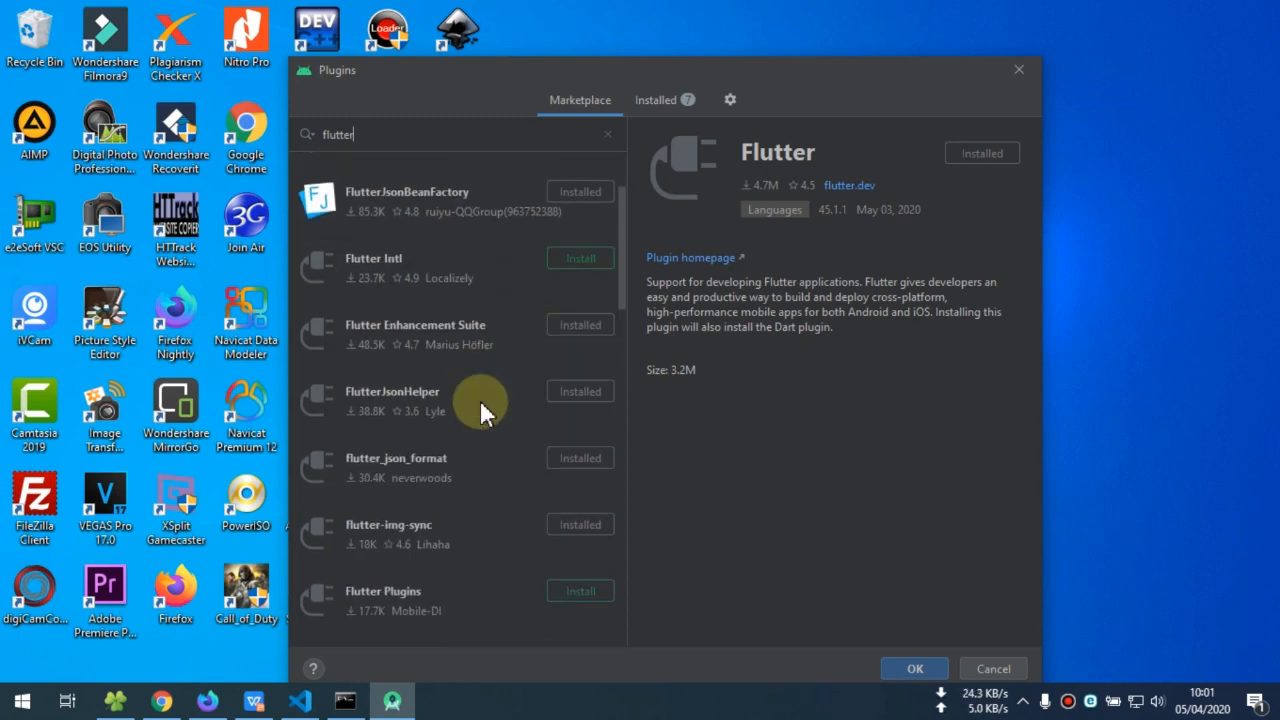
{"action": "scroll", "coordinate": [480, 409], "scroll_direction": "down", "scroll_amount": 3}
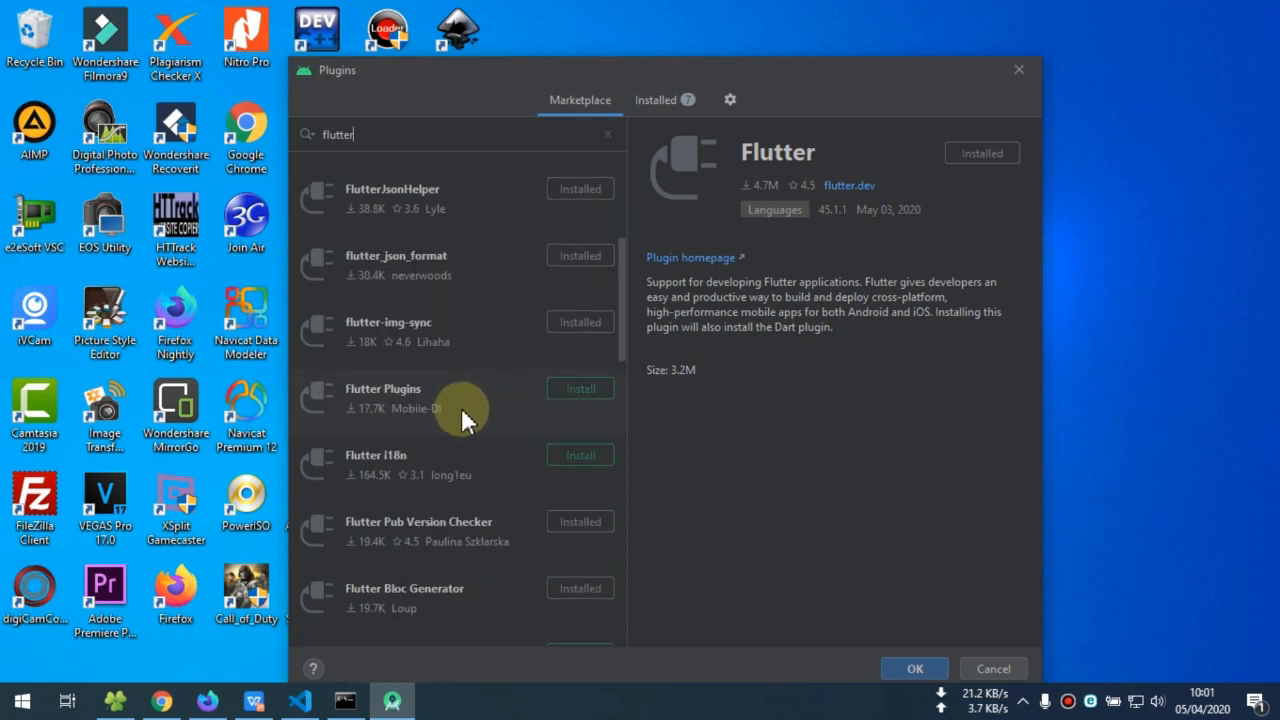
{"action": "left_click", "coordinate": [461, 407]}
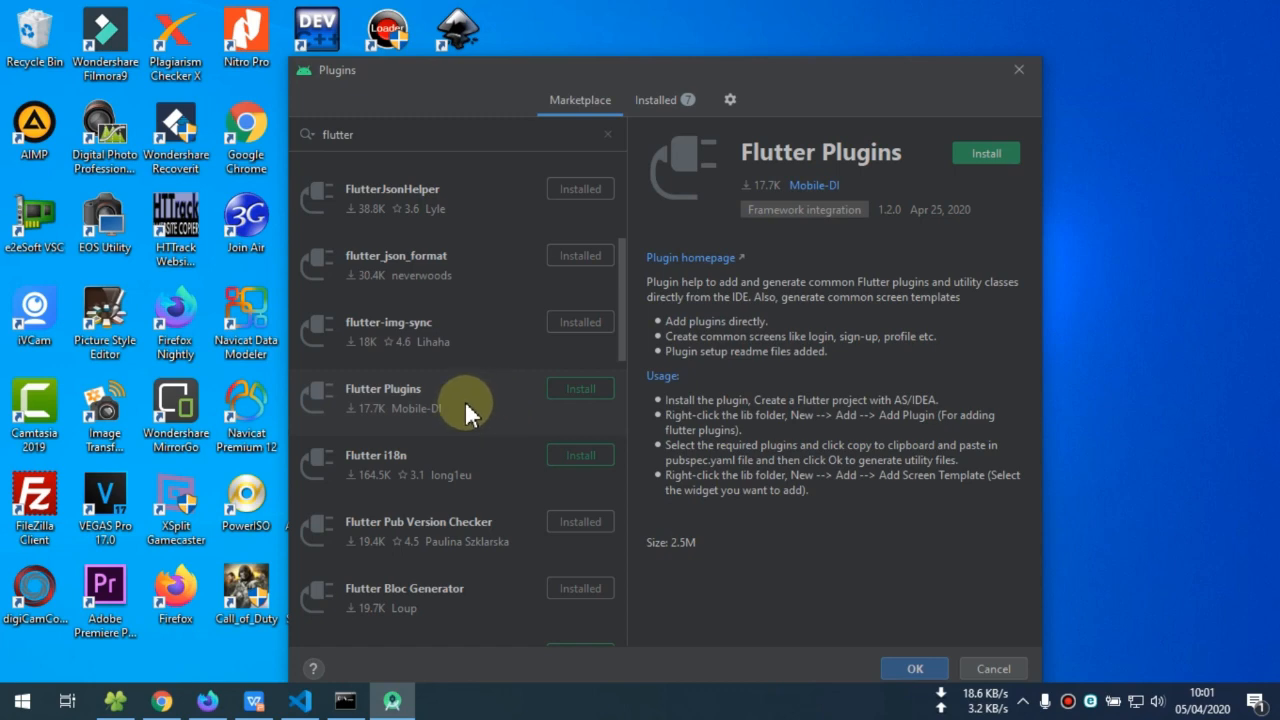
{"action": "scroll", "coordinate": [463, 401], "scroll_direction": "up", "scroll_amount": 6}
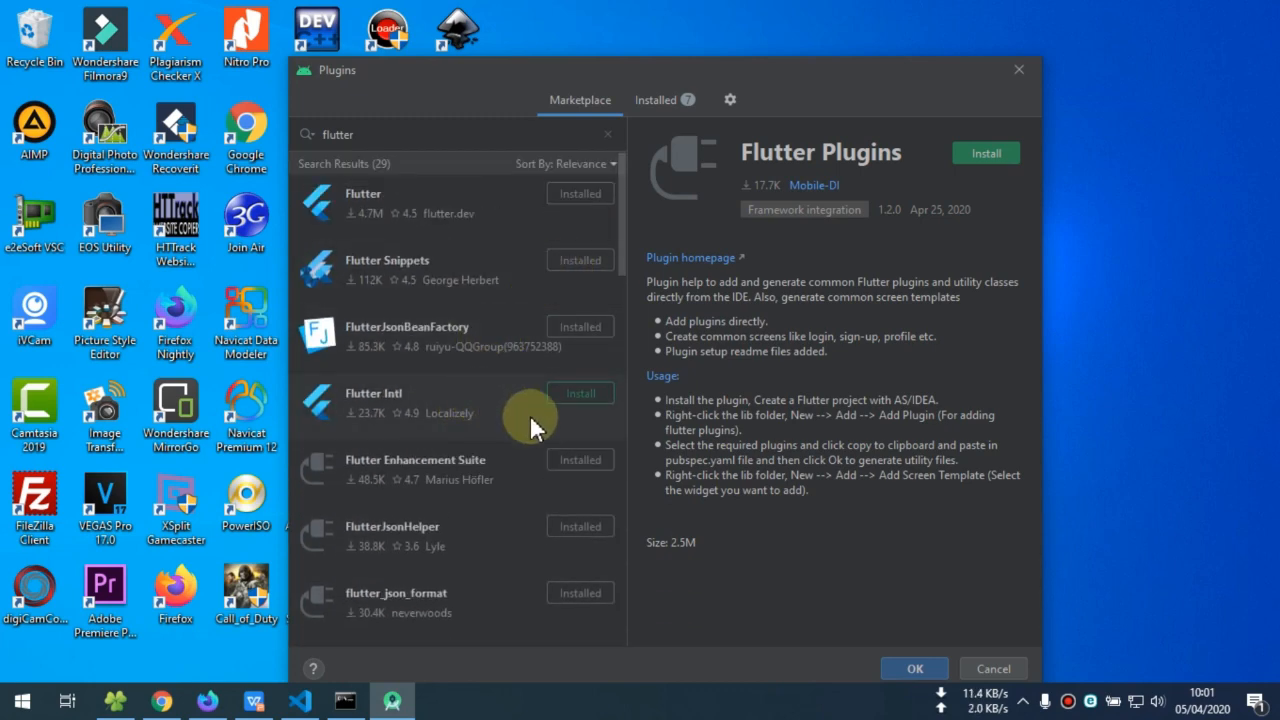
Step: Install the Flutter Intl, Flutter Plugins and Flutter i18n plugins from the search results
{"action": "left_click", "coordinate": [582, 393]}
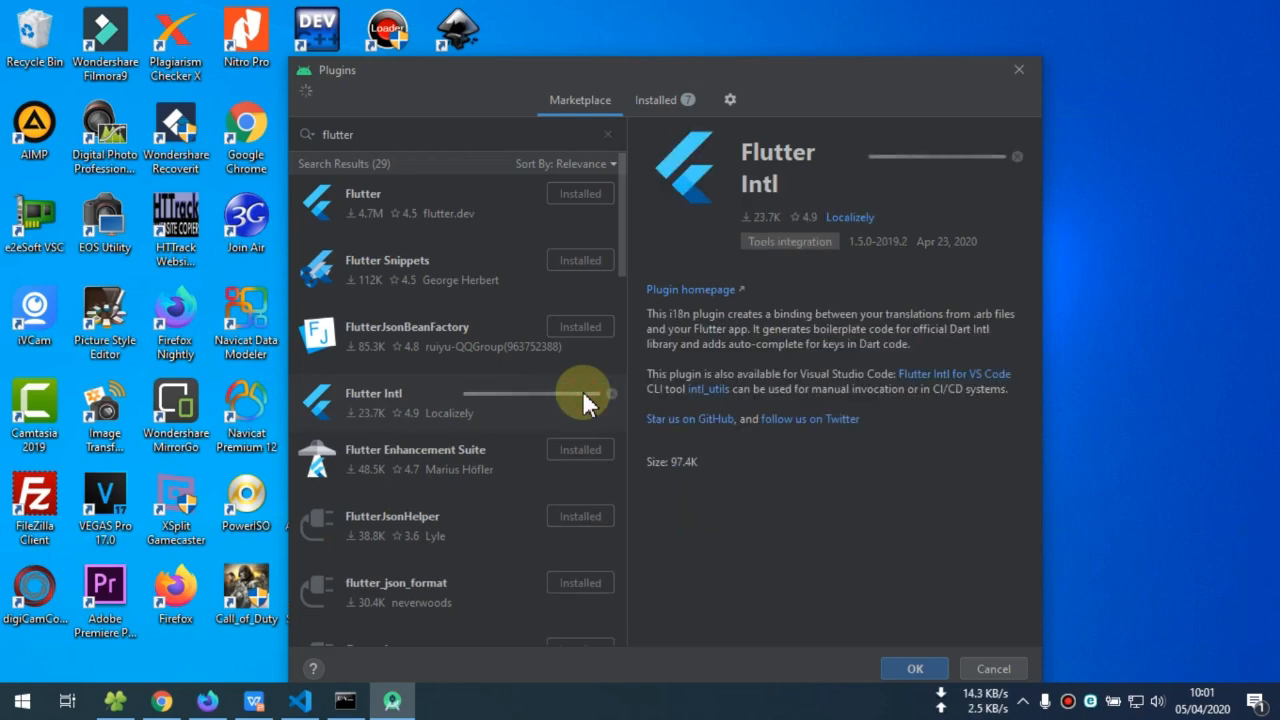
{"action": "scroll", "coordinate": [571, 423], "scroll_direction": "down", "scroll_amount": 5}
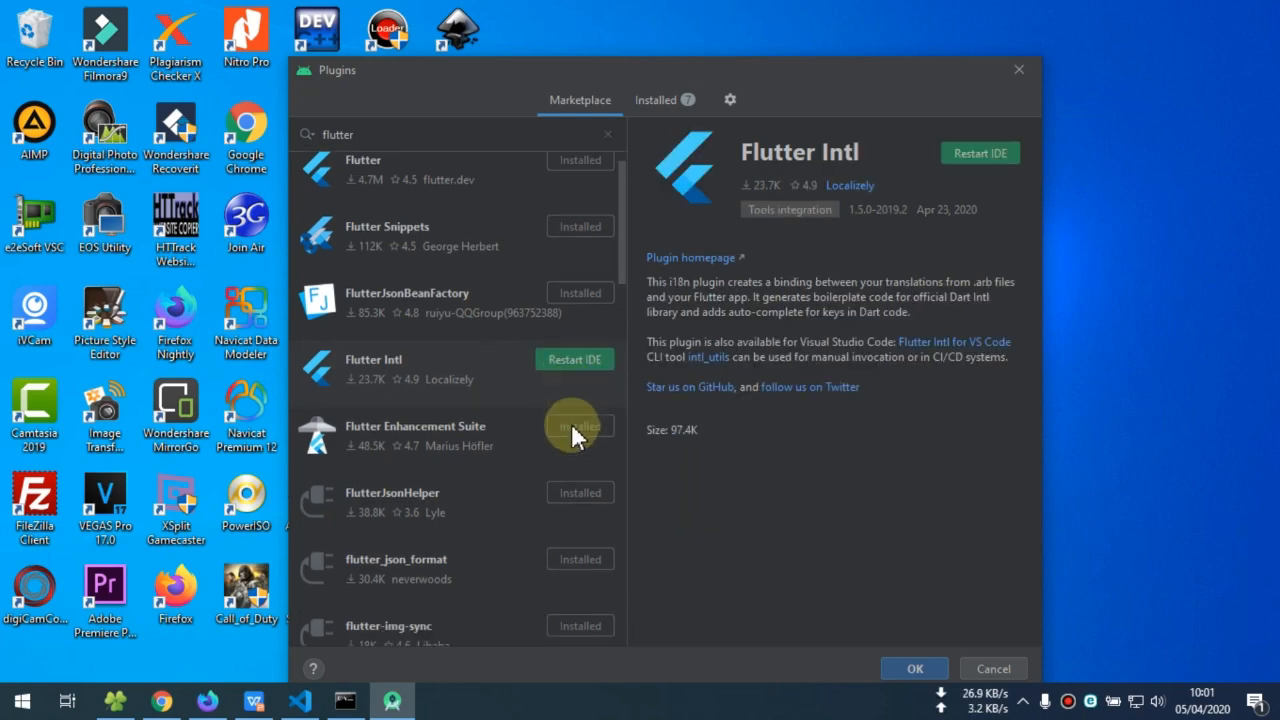
{"action": "left_click", "coordinate": [581, 457]}
{"action": "scroll", "coordinate": [566, 474], "scroll_direction": "down", "scroll_amount": 1}
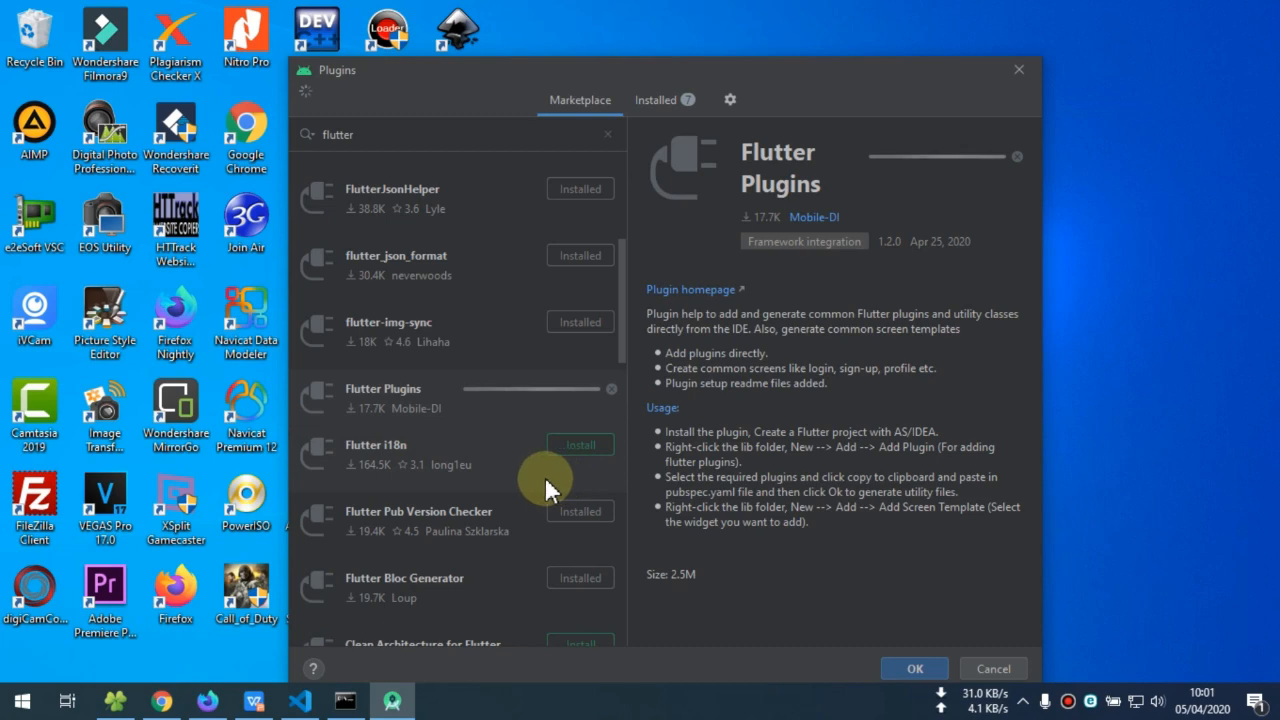
{"action": "left_click", "coordinate": [580, 445]}
Step: Install the flutter_add_image plugin from further down the Marketplace results
{"action": "scroll", "coordinate": [550, 455], "scroll_direction": "down", "scroll_amount": 2}
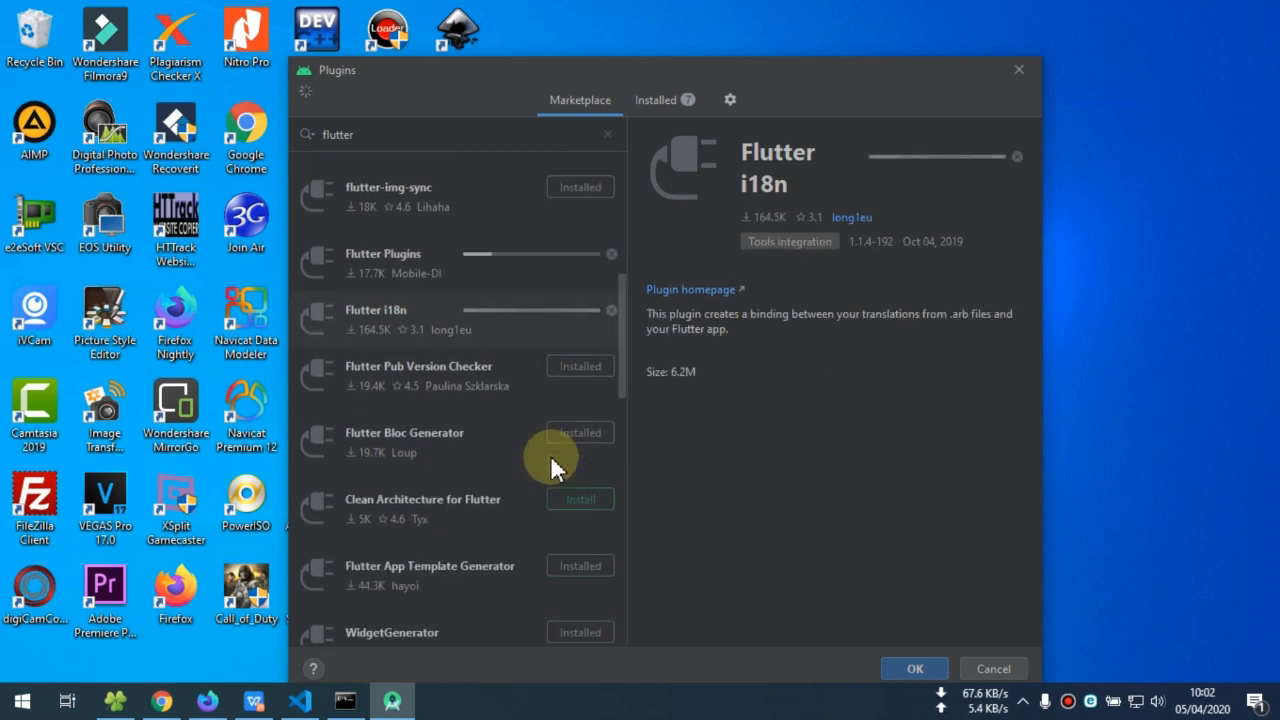
{"action": "scroll", "coordinate": [563, 456], "scroll_direction": "down", "scroll_amount": 1}
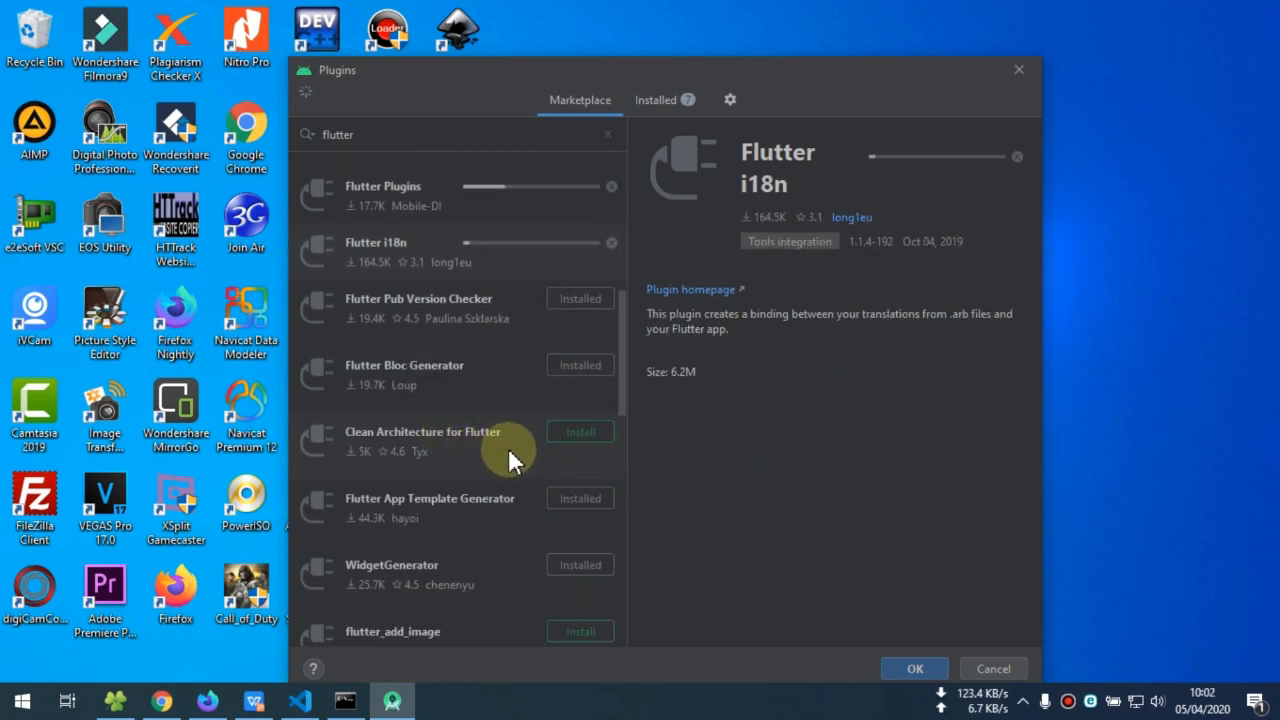
{"action": "scroll", "coordinate": [509, 450], "scroll_direction": "down", "scroll_amount": 1}
{"action": "scroll", "coordinate": [510, 450], "scroll_direction": "down", "scroll_amount": 1}
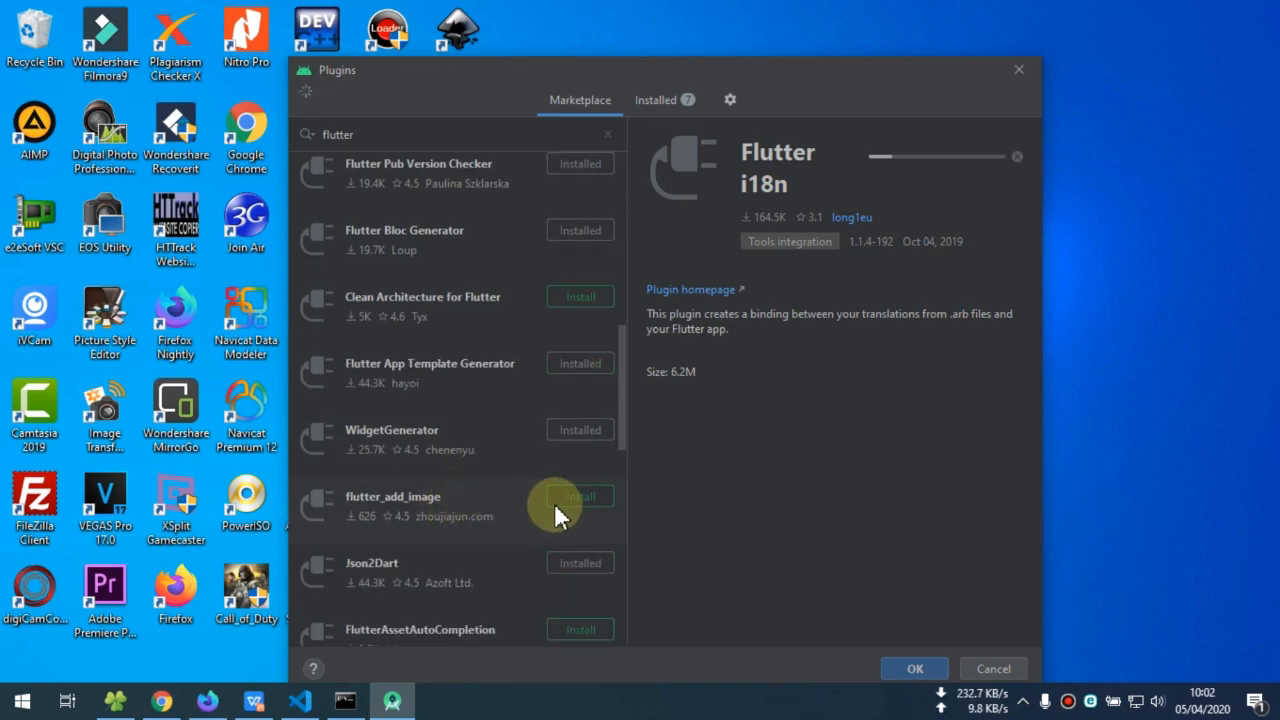
{"action": "left_click", "coordinate": [581, 496]}
{"action": "scroll", "coordinate": [502, 448], "scroll_direction": "down", "scroll_amount": 1}
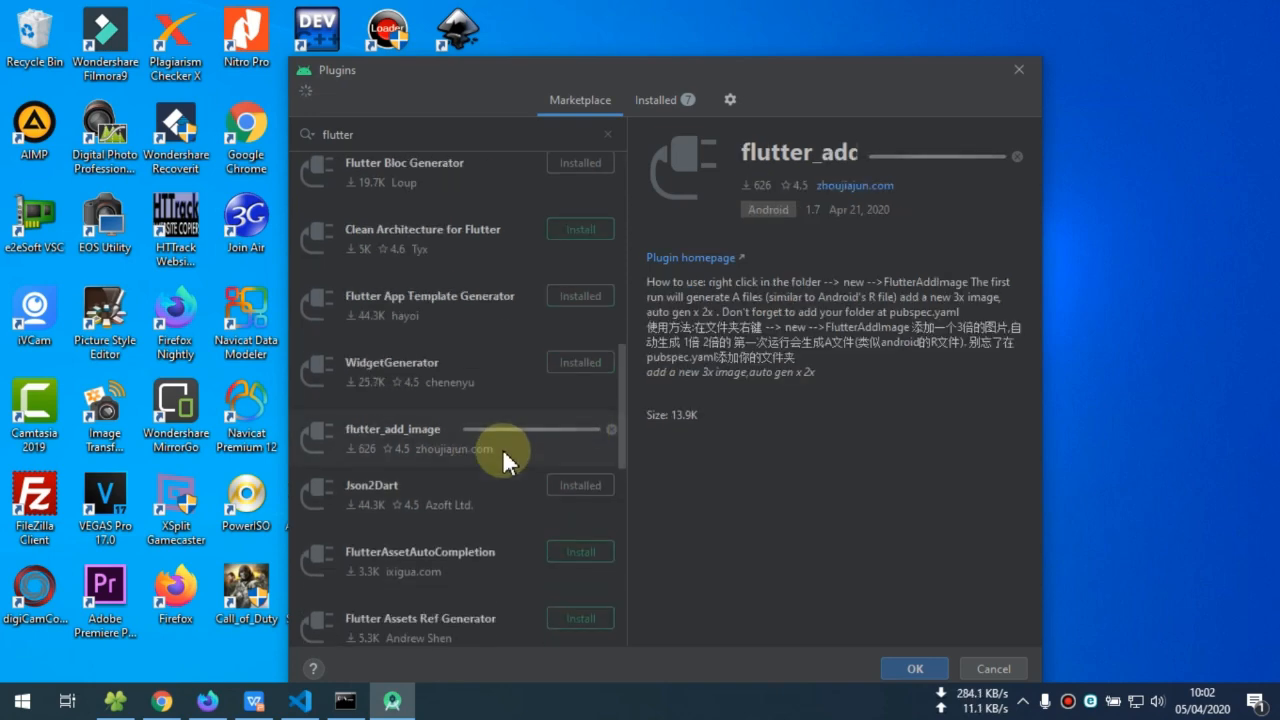
Step: Search the Marketplace for dart, install the dart.extensions plugin and restart the IDE
{"action": "scroll", "coordinate": [502, 448], "scroll_direction": "down", "scroll_amount": 4}
{"action": "scroll", "coordinate": [503, 458], "scroll_direction": "up", "scroll_amount": 13}
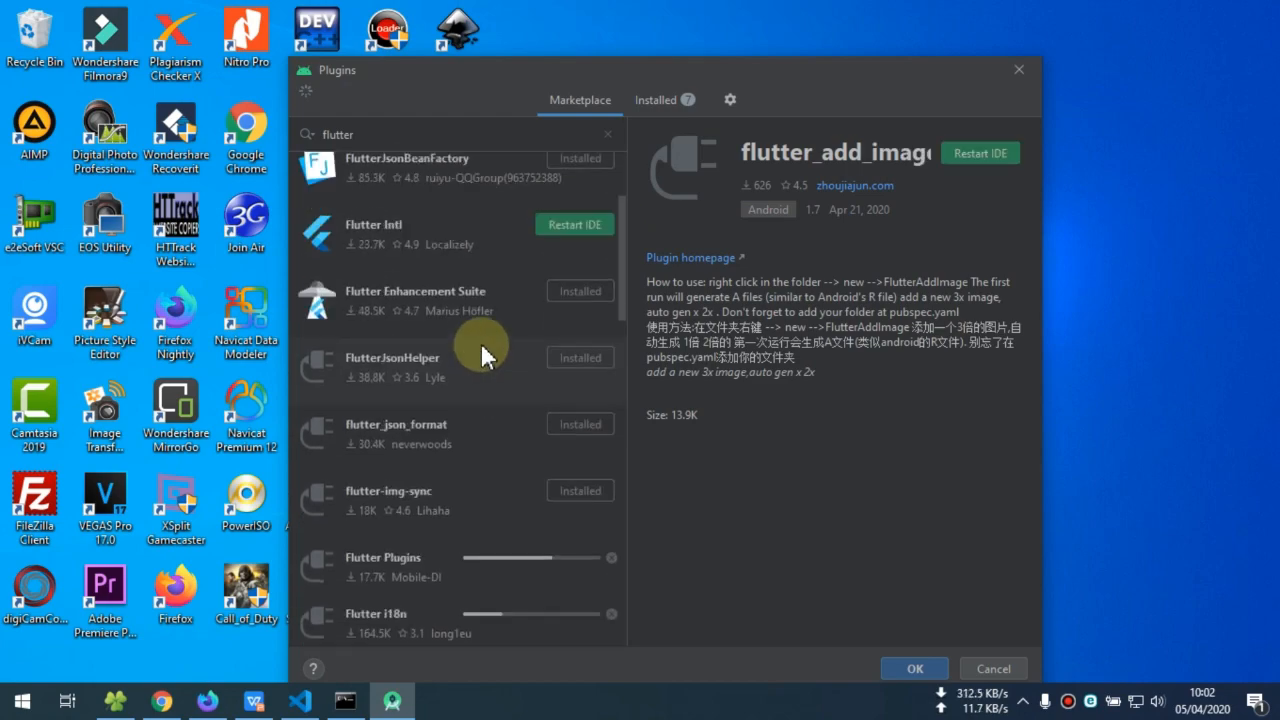
{"action": "scroll", "coordinate": [480, 342], "scroll_direction": "up", "scroll_amount": 3}
{"action": "left_click_drag", "start_coordinate": [429, 137], "coordinate": [300, 140]}
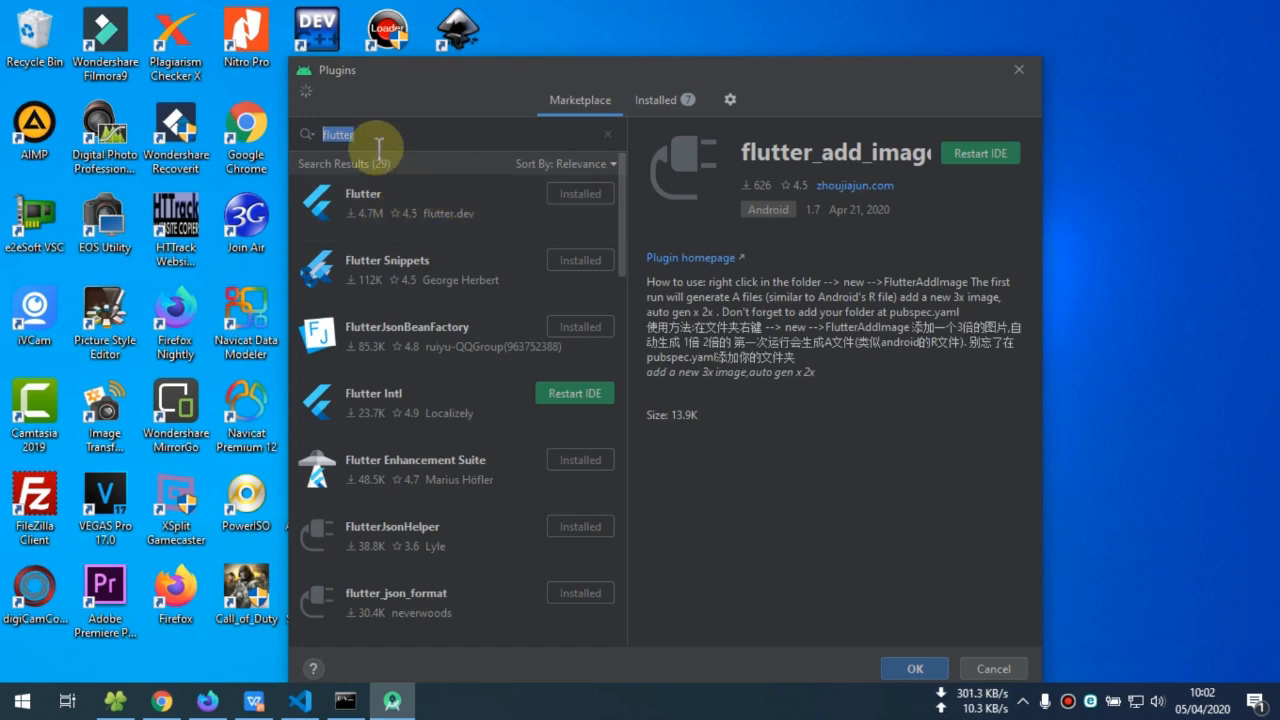
{"action": "type", "text": "dart"}
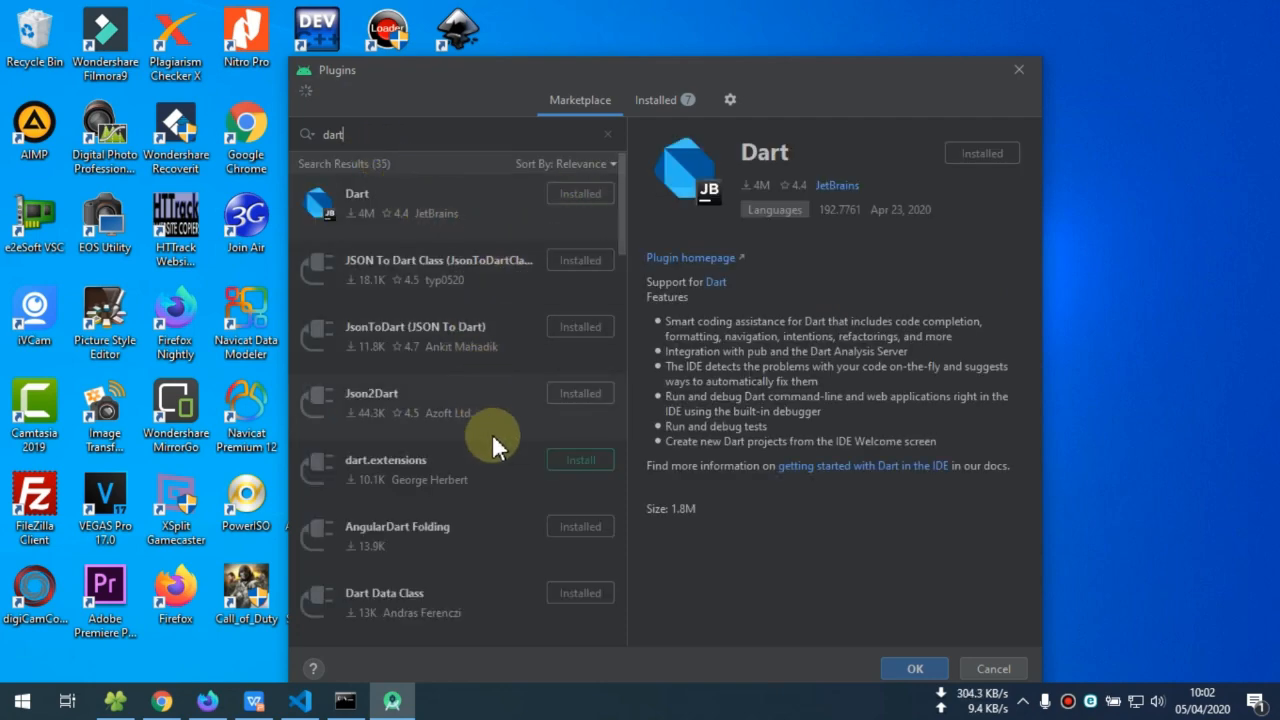
{"action": "left_click", "coordinate": [556, 467]}
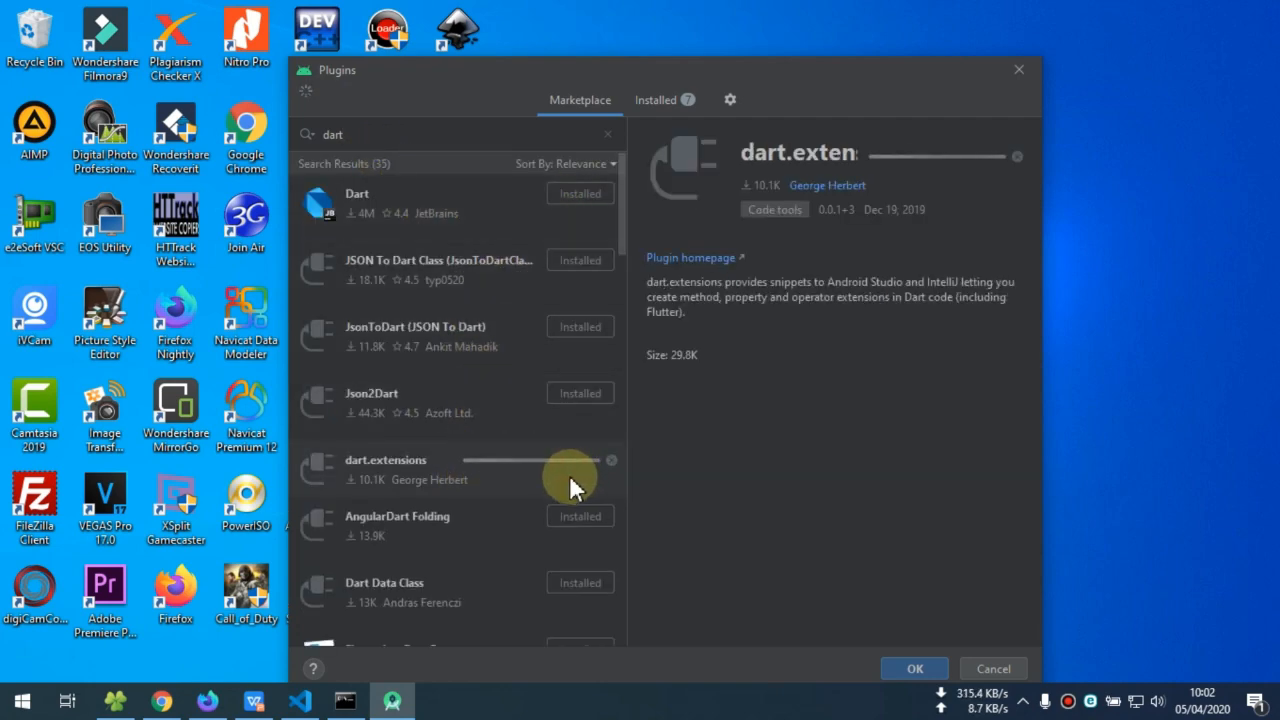
{"action": "left_click", "coordinate": [979, 158]}
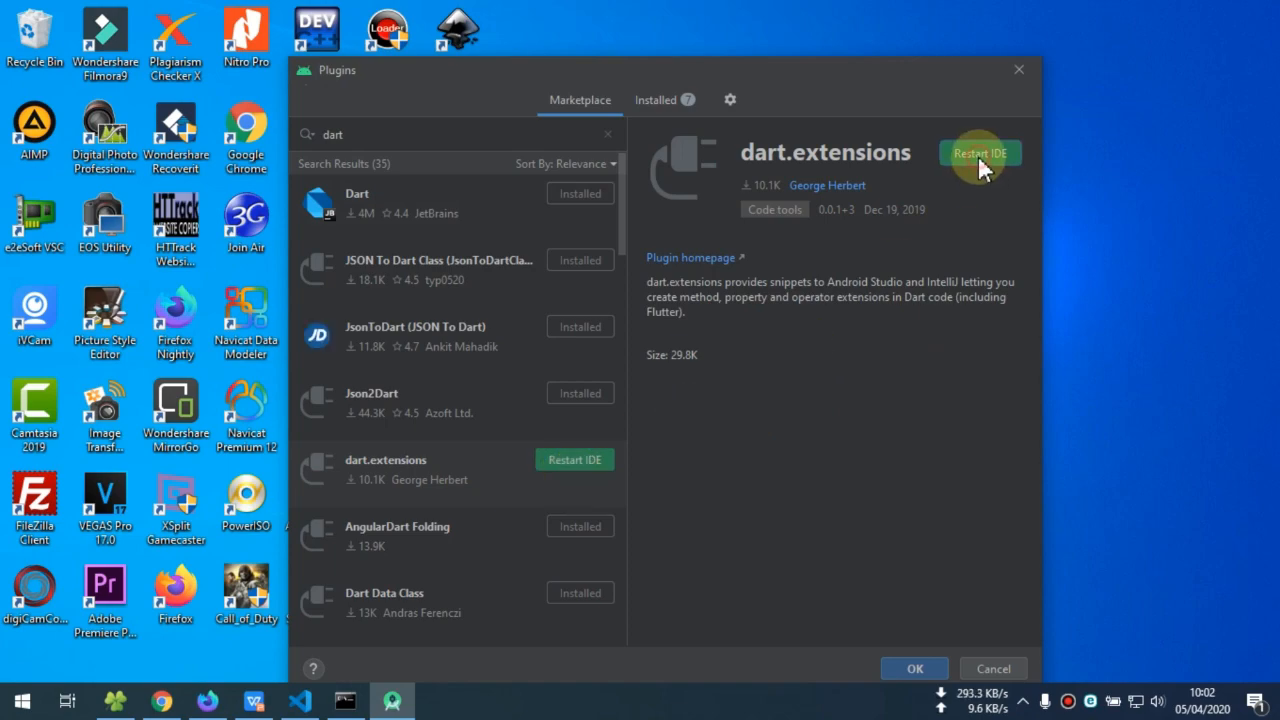
{"action": "left_click", "coordinate": [623, 406]}
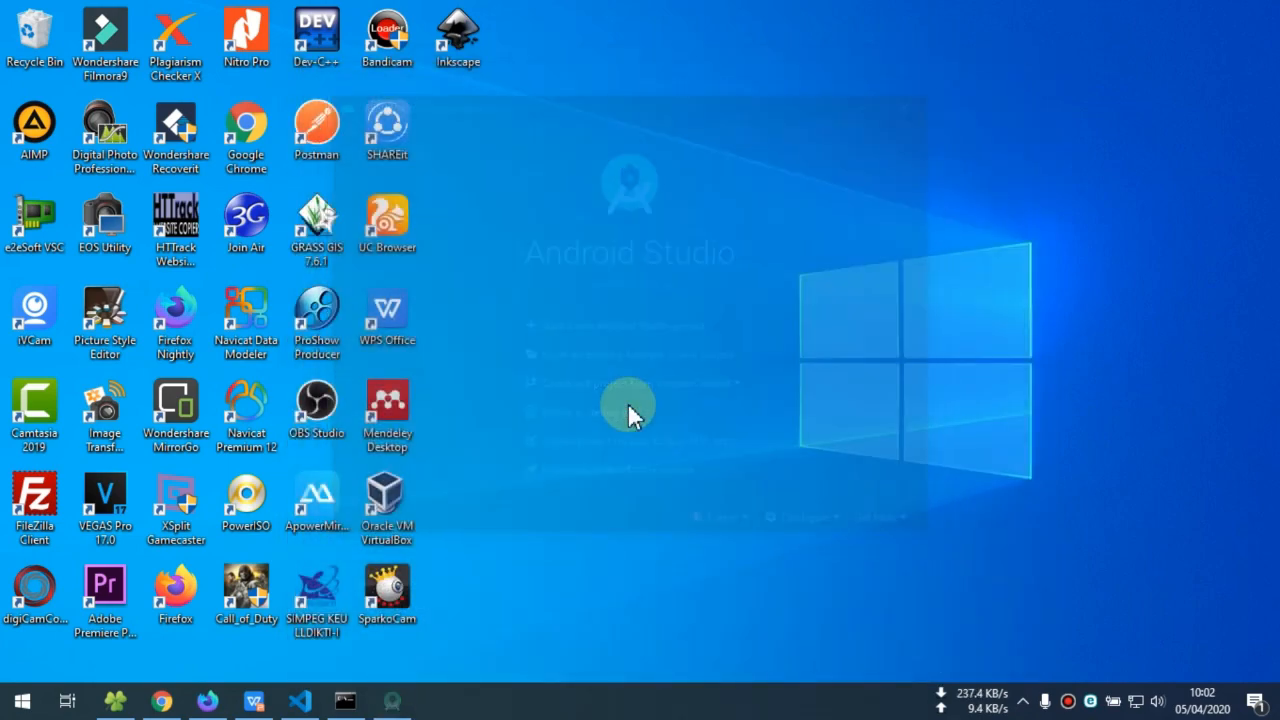
Step: Switch to Command Prompt and review the Connected device entry in the latest flutter doctor output
{"action": "left_click", "coordinate": [345, 700]}
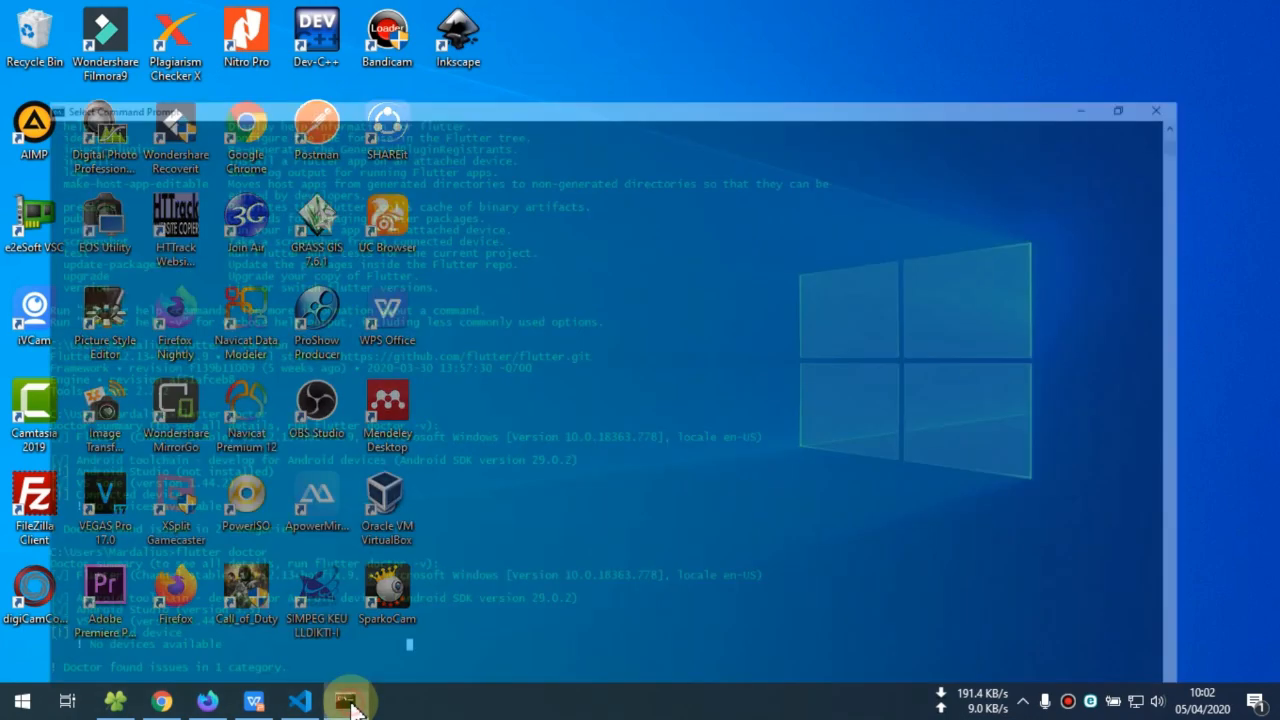
{"action": "left_click", "coordinate": [409, 612]}
{"action": "scroll", "coordinate": [380, 615], "scroll_direction": "down", "scroll_amount": 1}
{"action": "scroll", "coordinate": [280, 590], "scroll_direction": "down", "scroll_amount": 2}
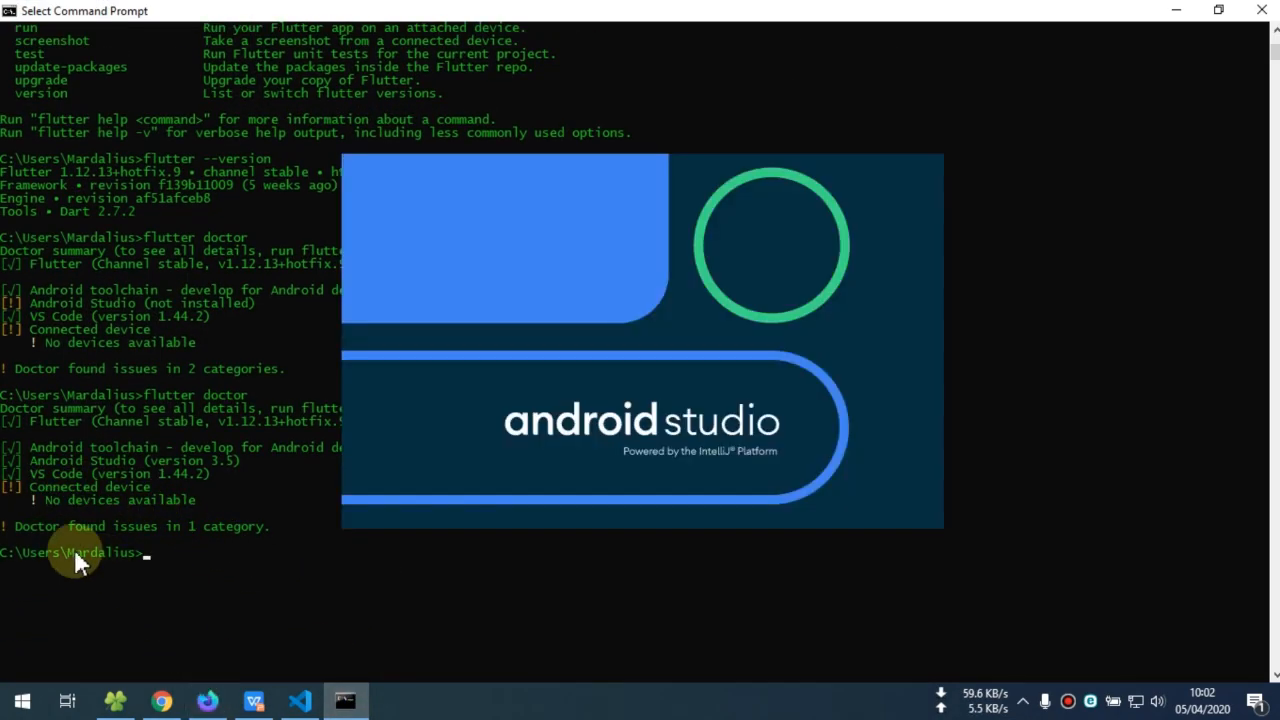
{"action": "left_click", "coordinate": [62, 500]}
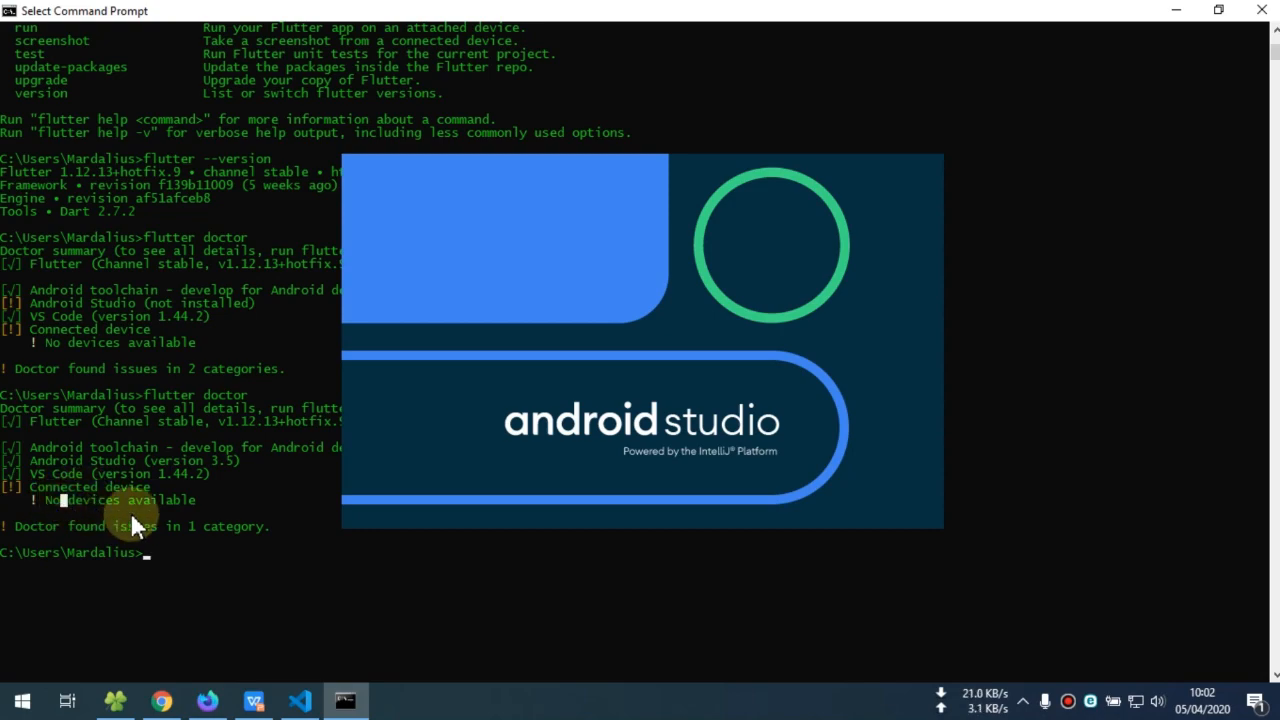
Step: Run nox_setup_v6.6.0.6_full_intl.exe from the flutter folder in Downloads and start the Nox installation with the license agreement accepted
{"action": "left_click", "coordinate": [115, 700]}
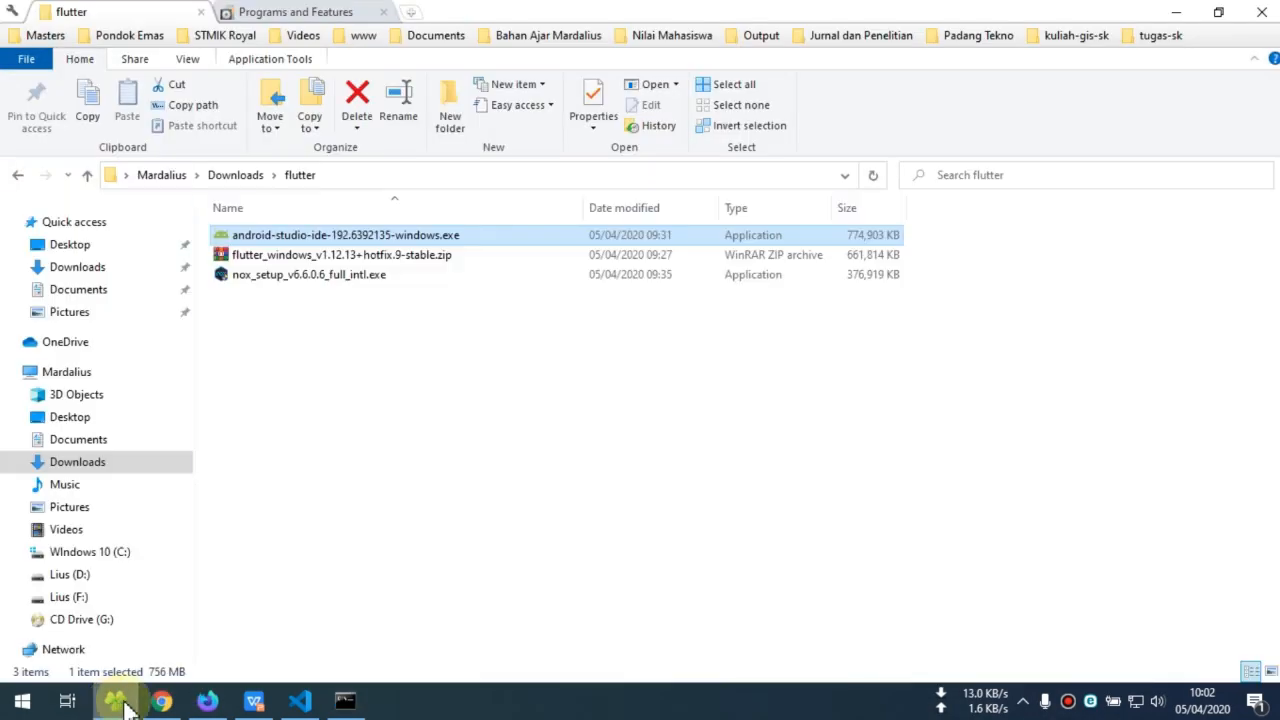
{"action": "left_click", "coordinate": [76, 267]}
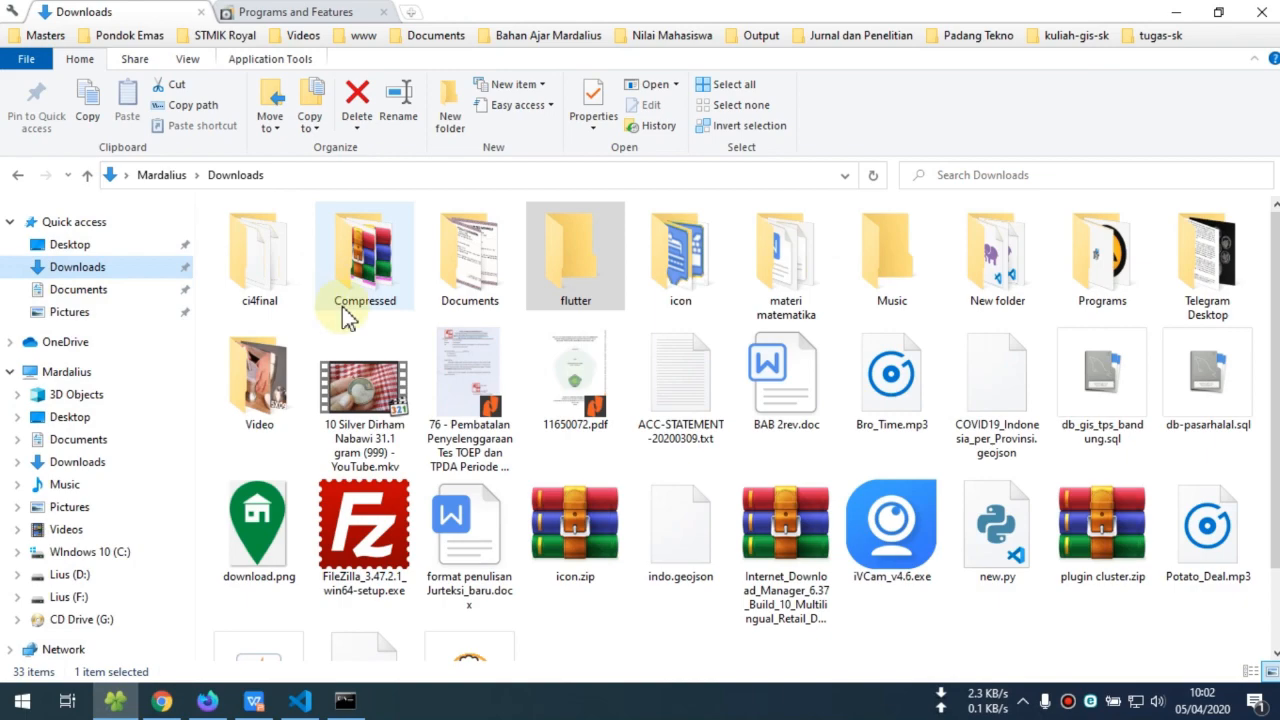
{"action": "left_click", "coordinate": [583, 705]}
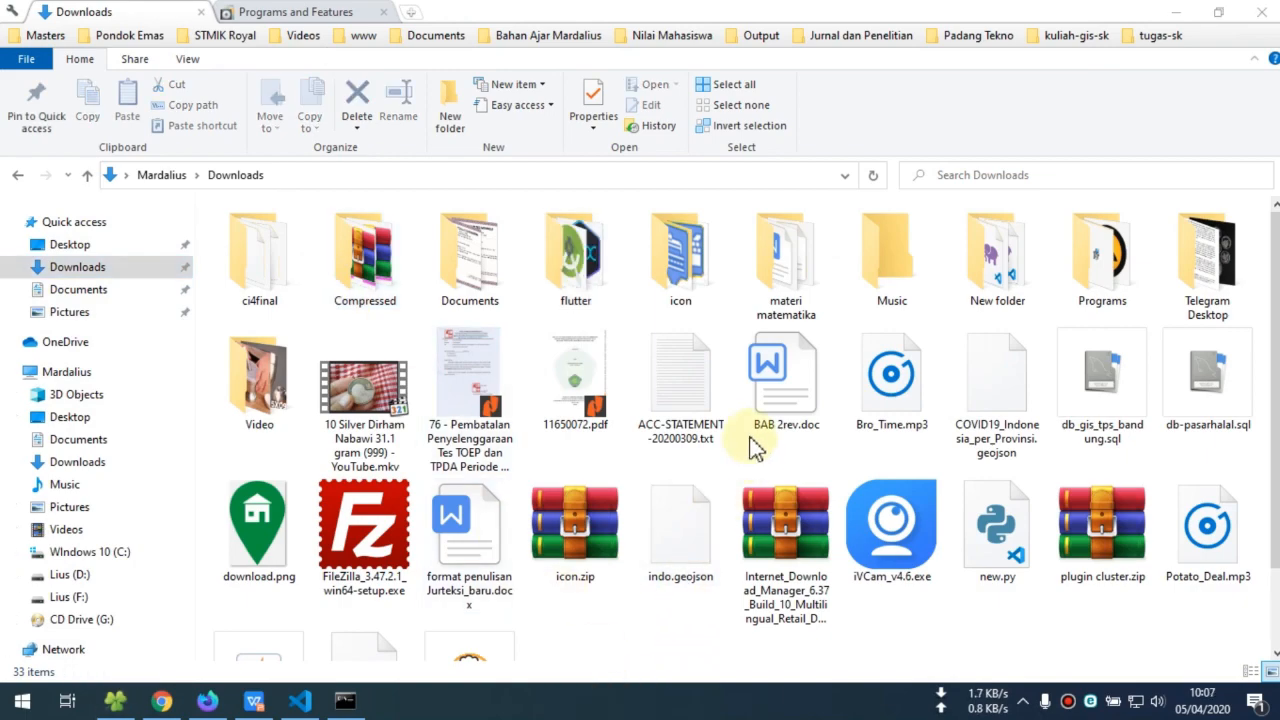
{"action": "left_click", "coordinate": [592, 222]}
{"action": "double_click", "coordinate": [592, 222]}
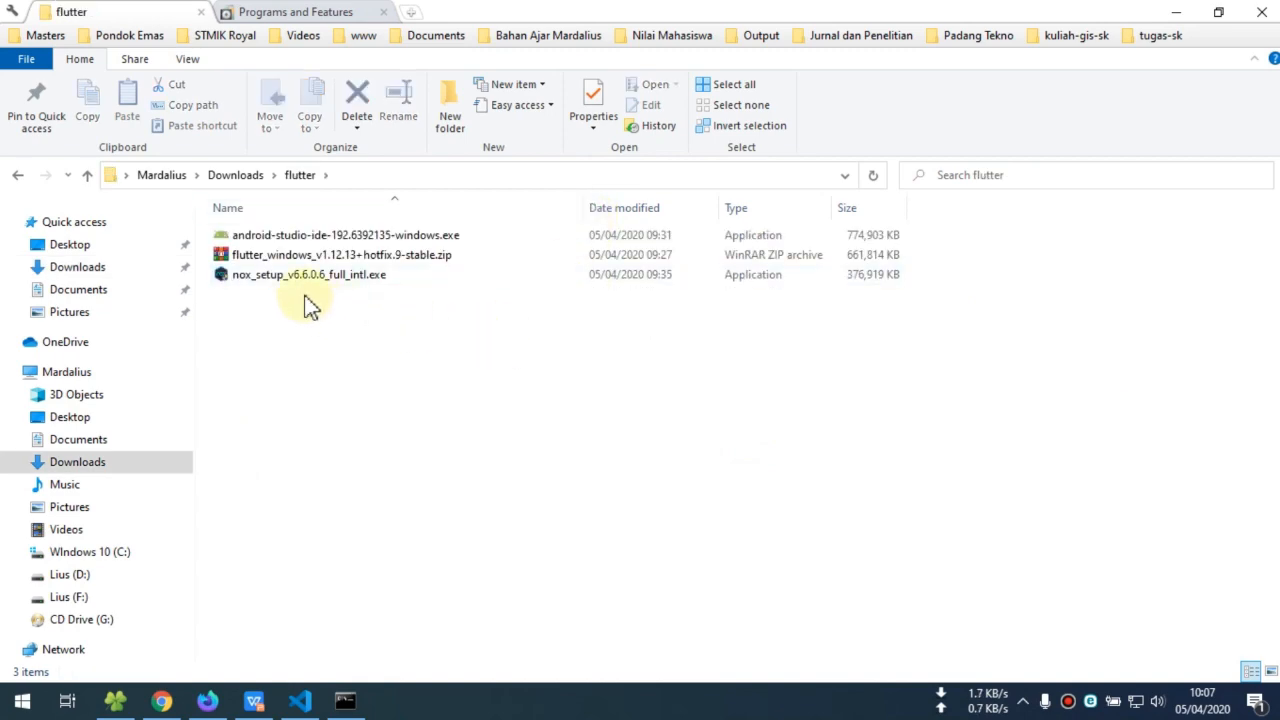
{"action": "left_click", "coordinate": [255, 284]}
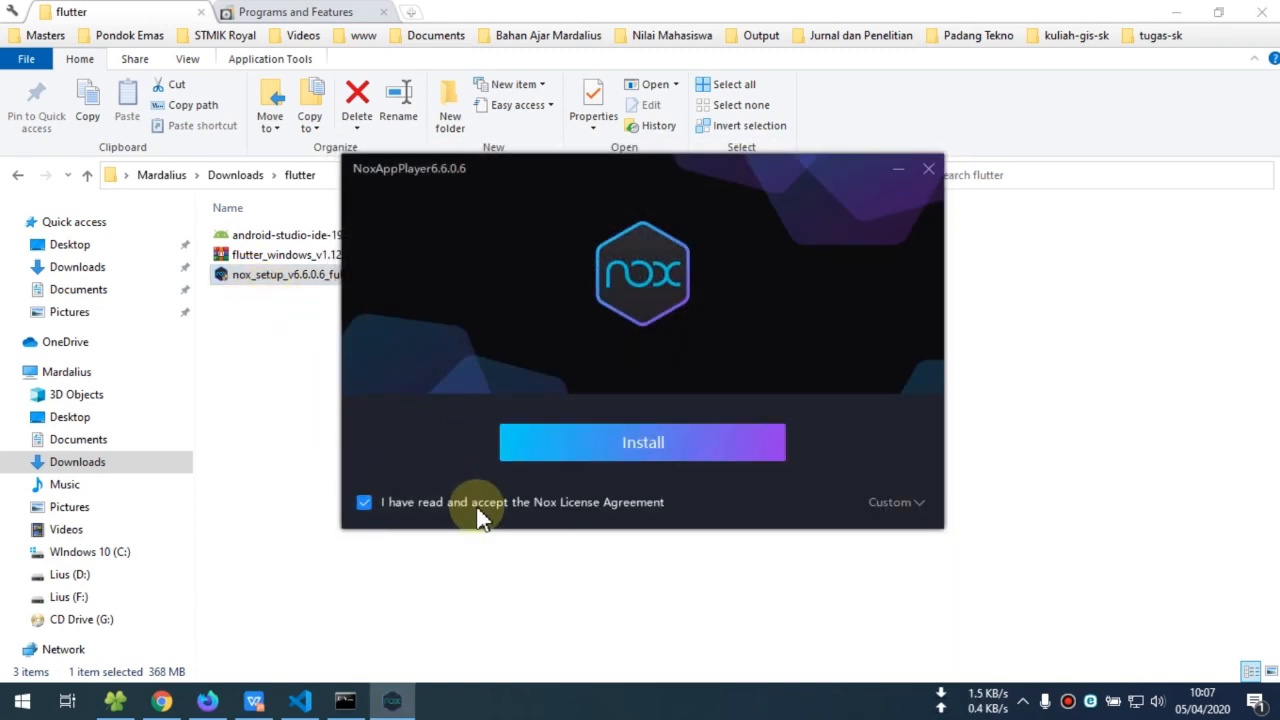
{"action": "left_click", "coordinate": [634, 443]}
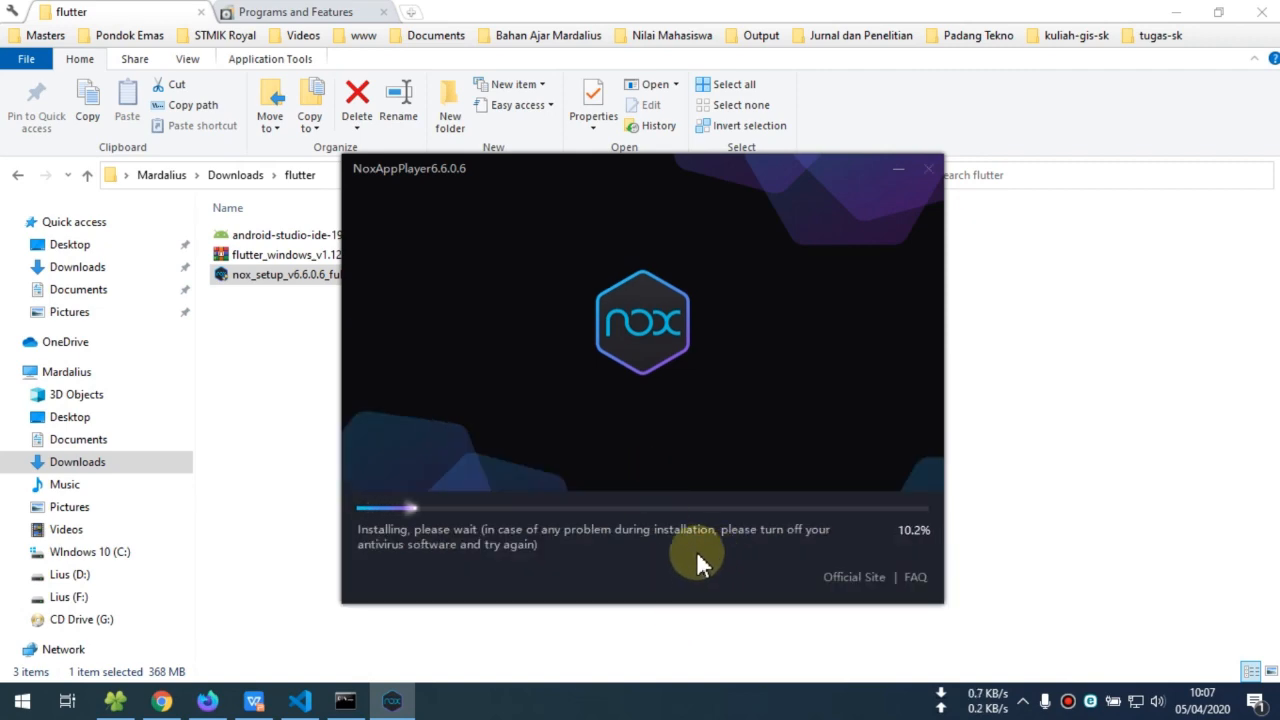
Step: Move the Nox installer window higher and follow the installation progress
{"action": "left_click_drag", "start_coordinate": [628, 168], "coordinate": [598, 87]}
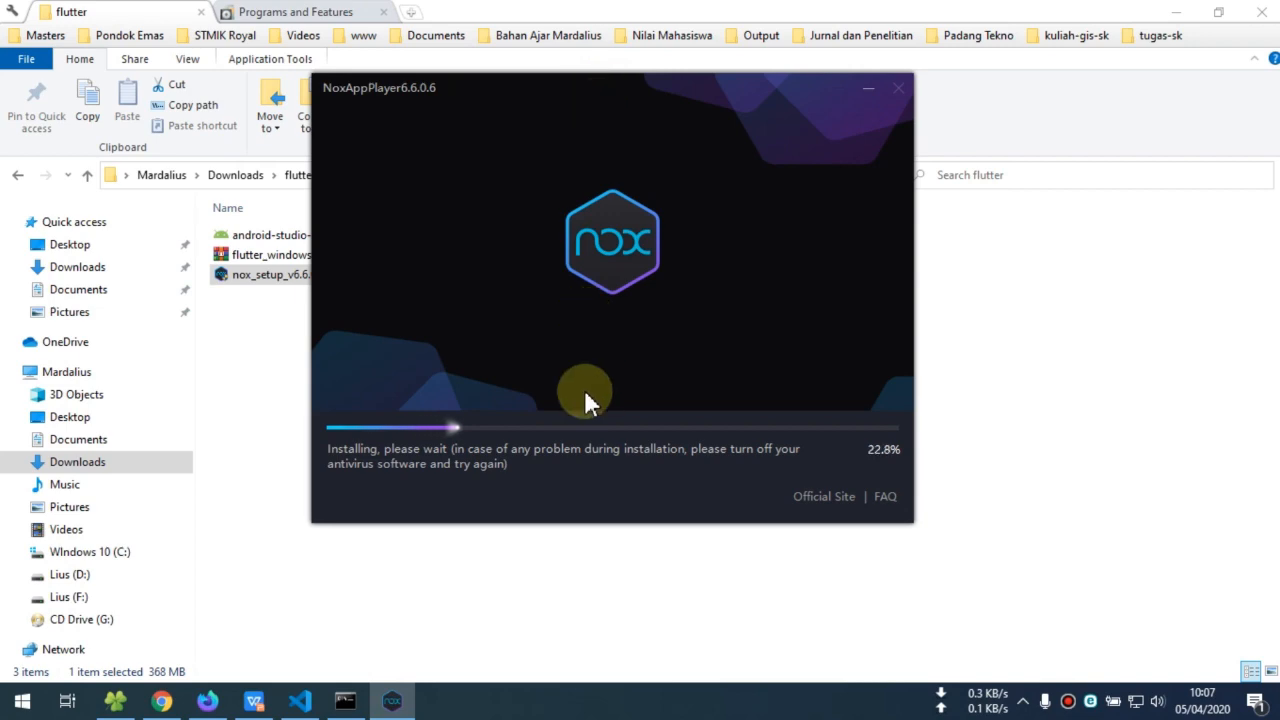
{"action": "left_click", "coordinate": [390, 608]}
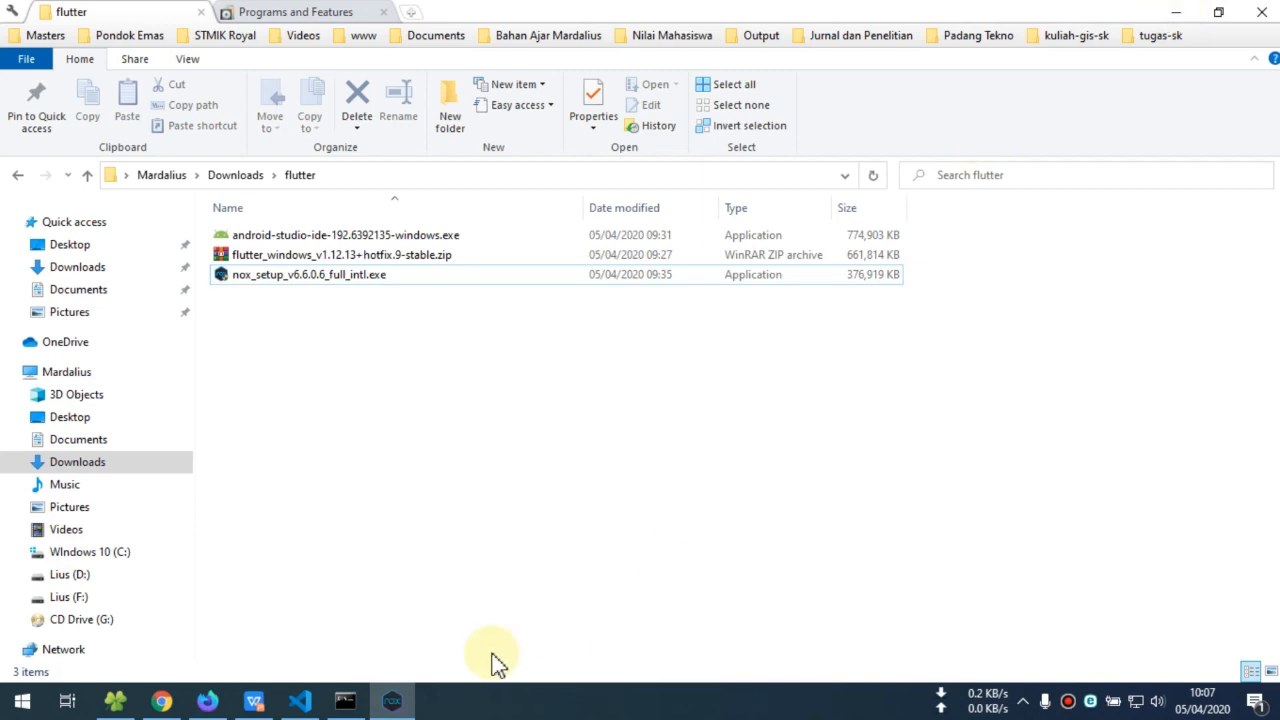
{"action": "left_click", "coordinate": [400, 704]}
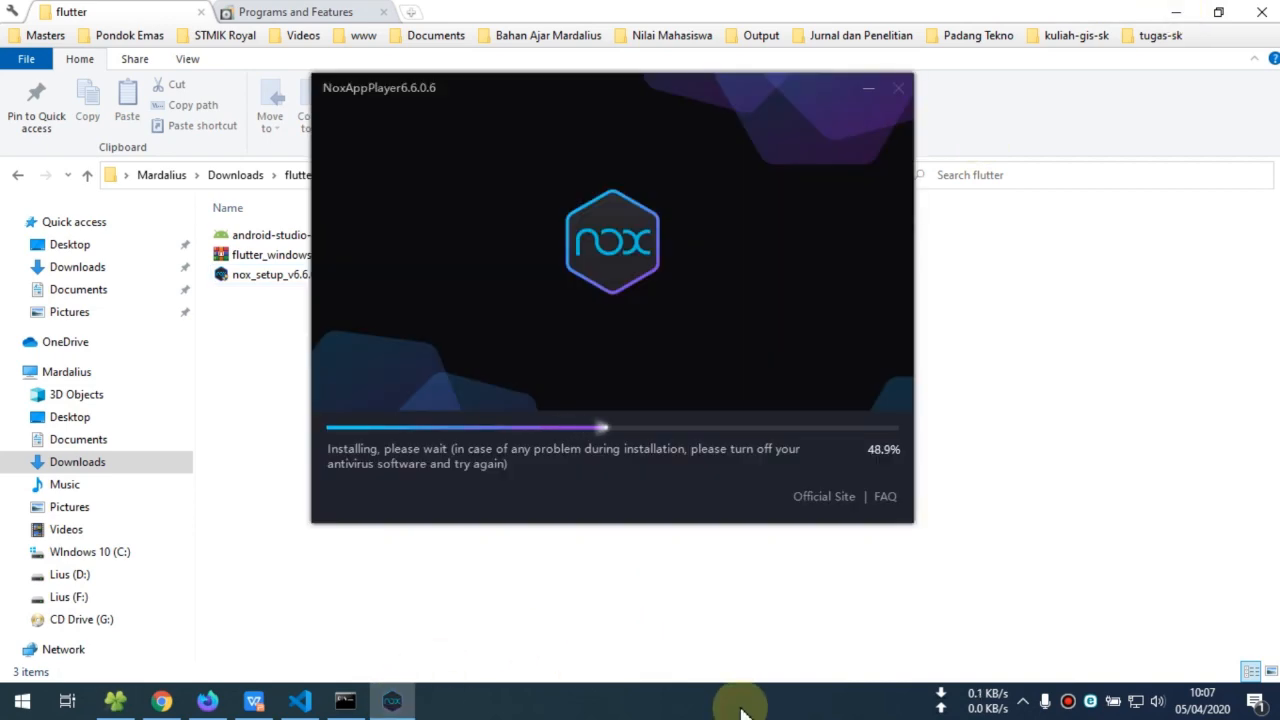
{"action": "left_click", "coordinate": [715, 600]}
{"action": "left_click", "coordinate": [737, 700]}
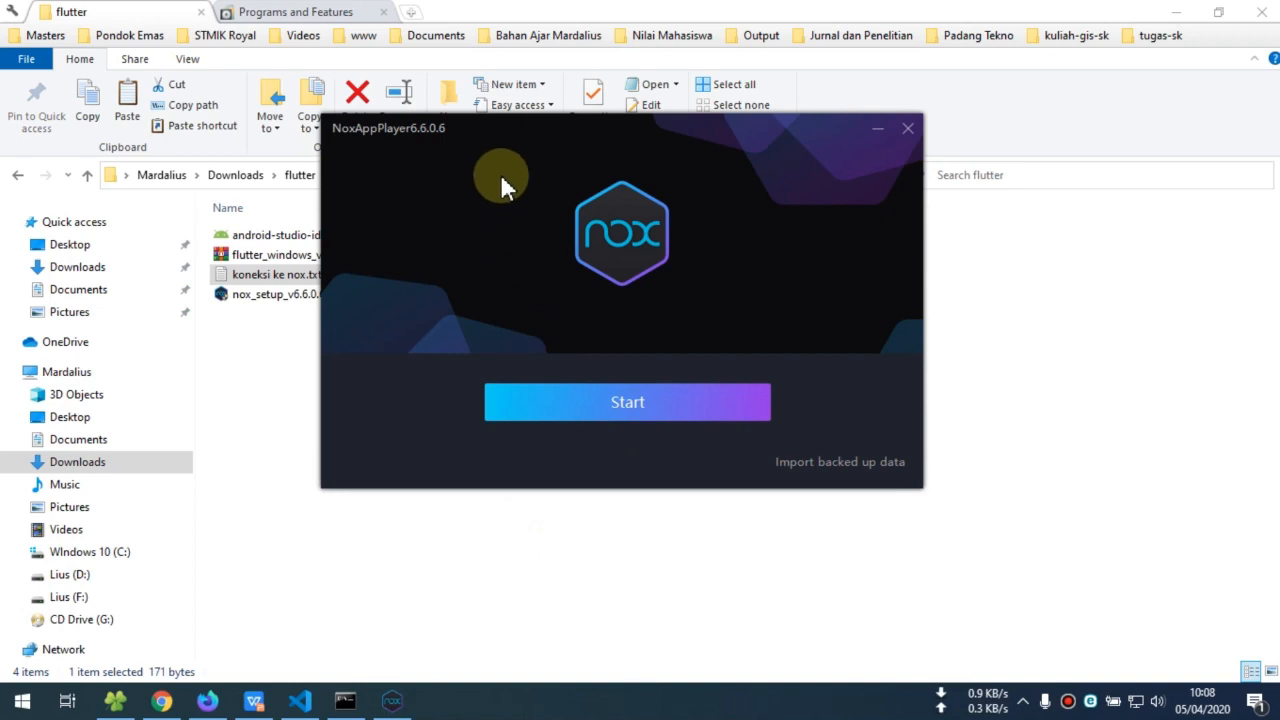
Step: Start NoxPlayer from the finished installer and move its window slightly higher
{"action": "left_click_drag", "start_coordinate": [517, 137], "coordinate": [504, 152]}
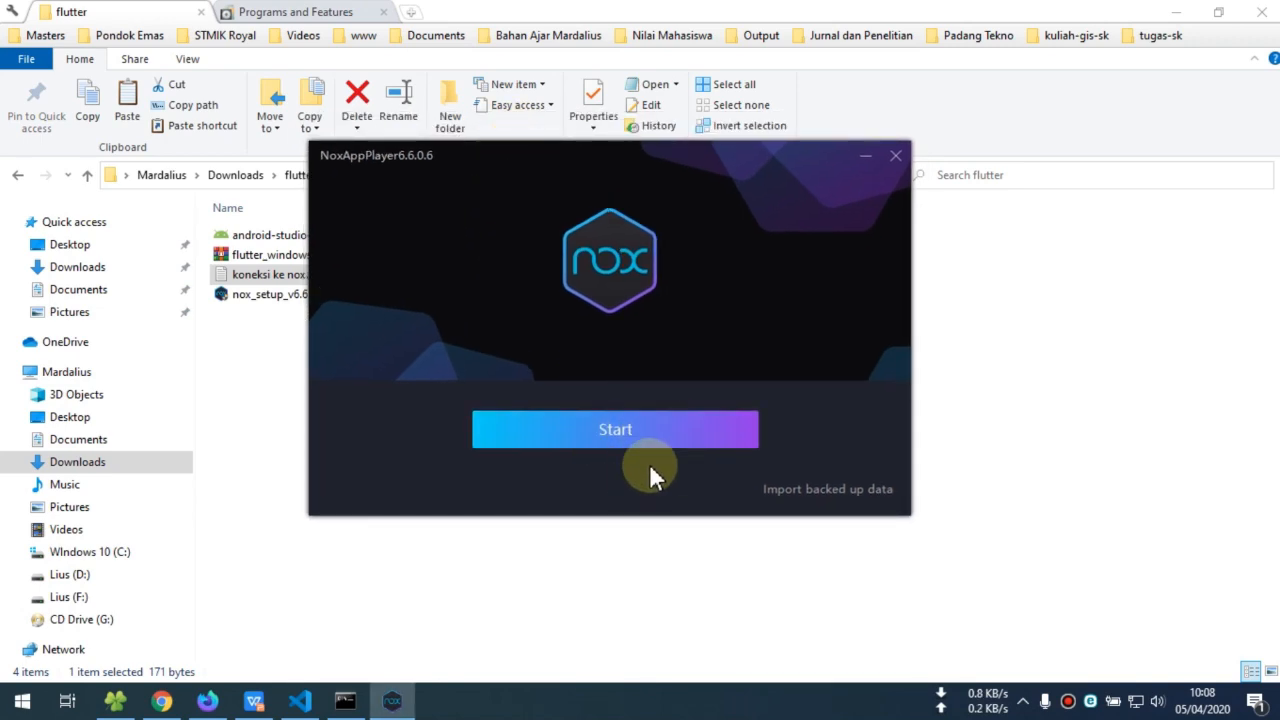
{"action": "left_click", "coordinate": [625, 445]}
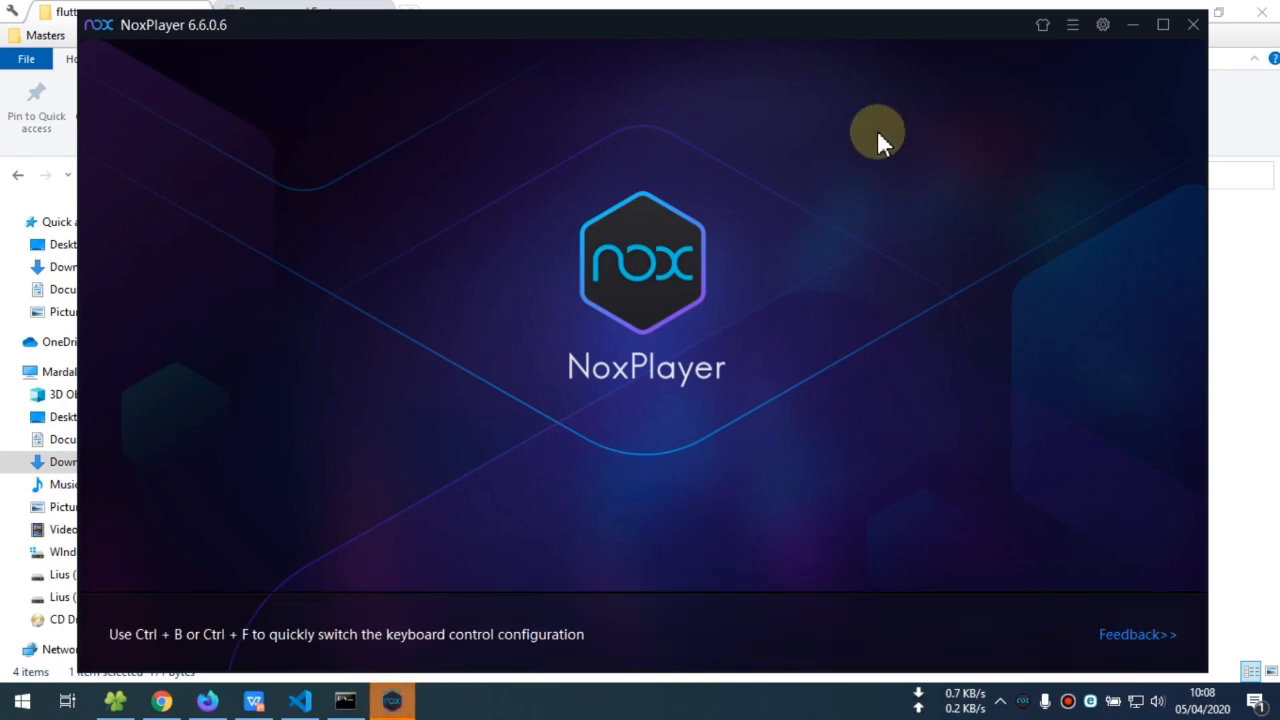
{"action": "left_click_drag", "start_coordinate": [883, 24], "coordinate": [883, 14]}
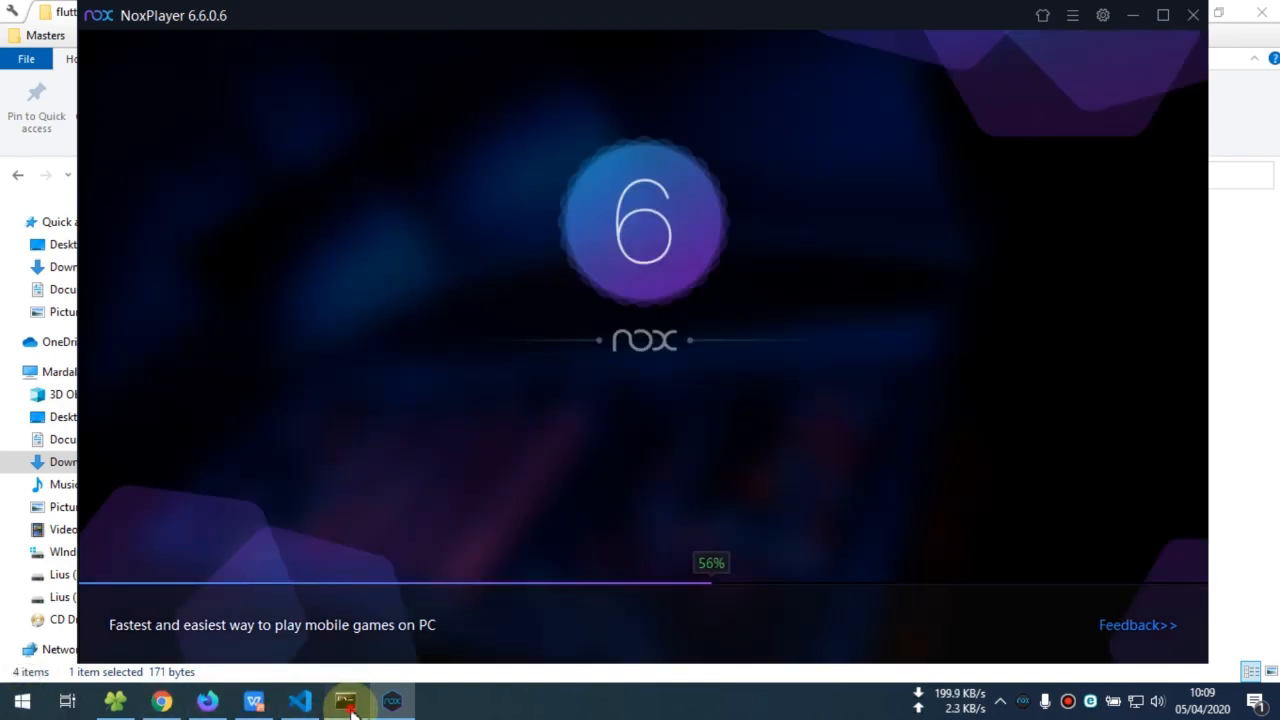
Step: Switch between Command Prompt and NoxPlayer to compare the flutter doctor output with the emulator's loading progress
{"action": "left_click", "coordinate": [345, 700]}
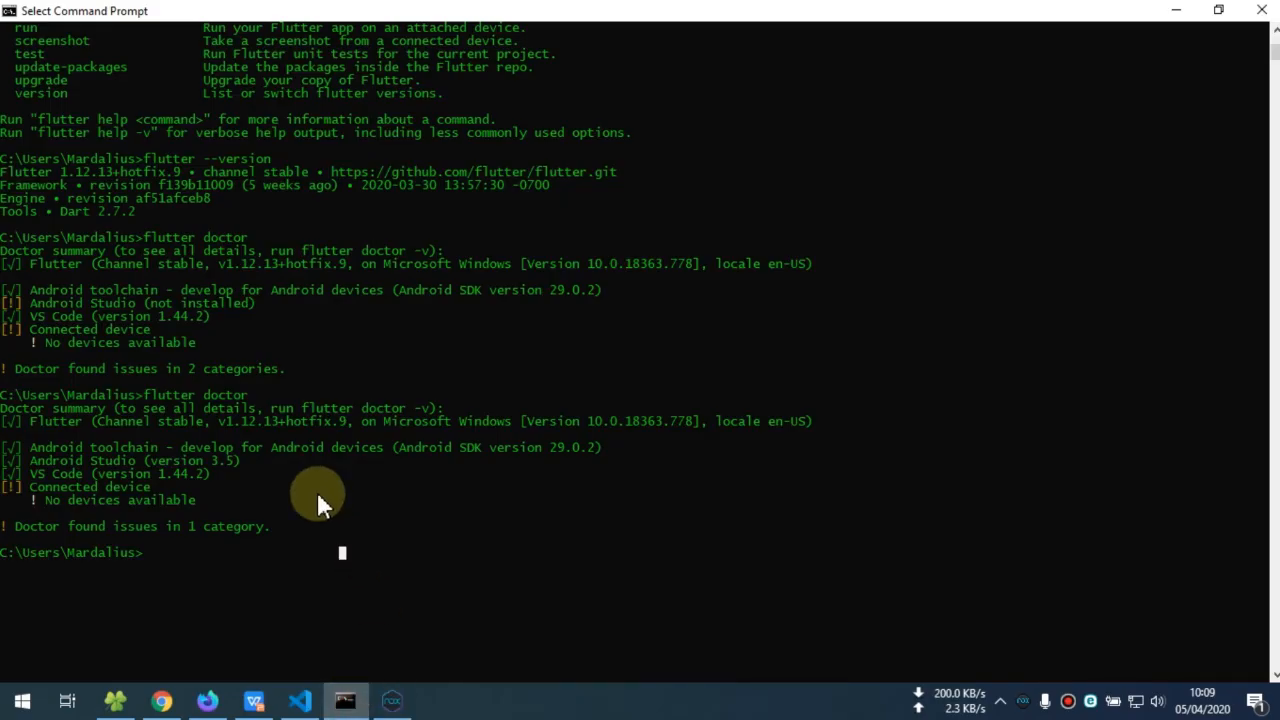
{"action": "left_click", "coordinate": [391, 700]}
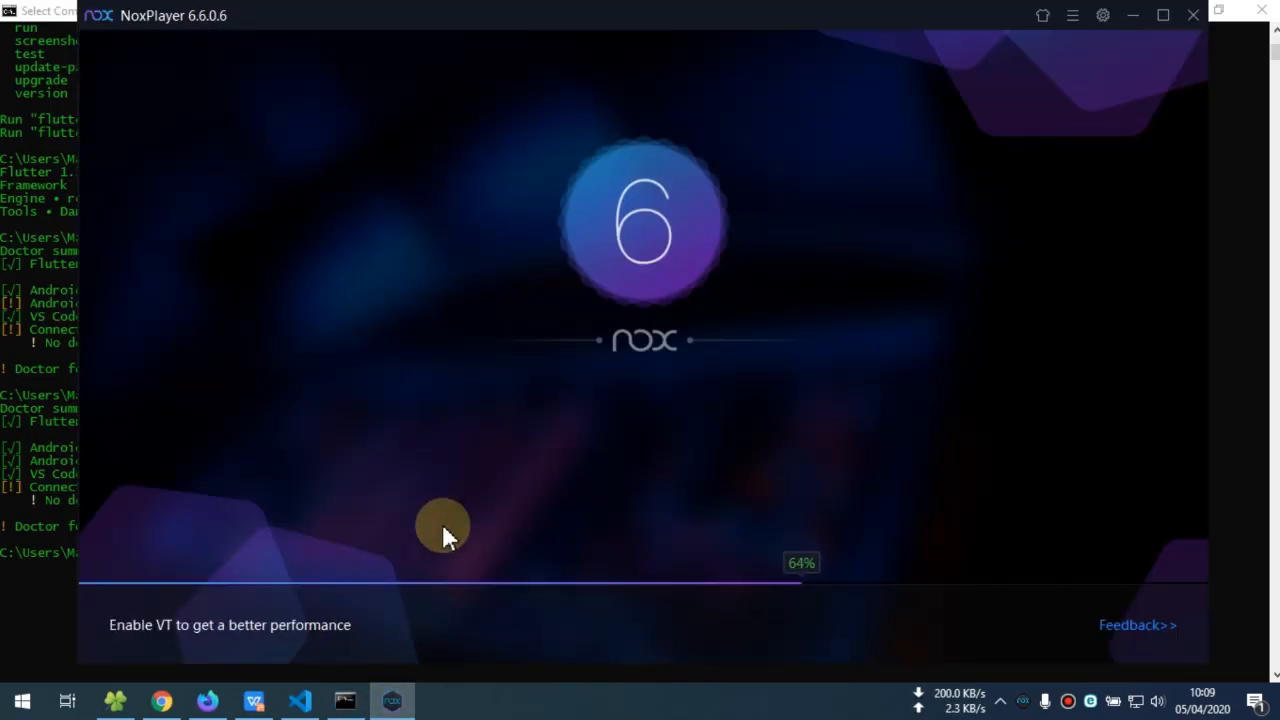
{"action": "left_click", "coordinate": [31, 451]}
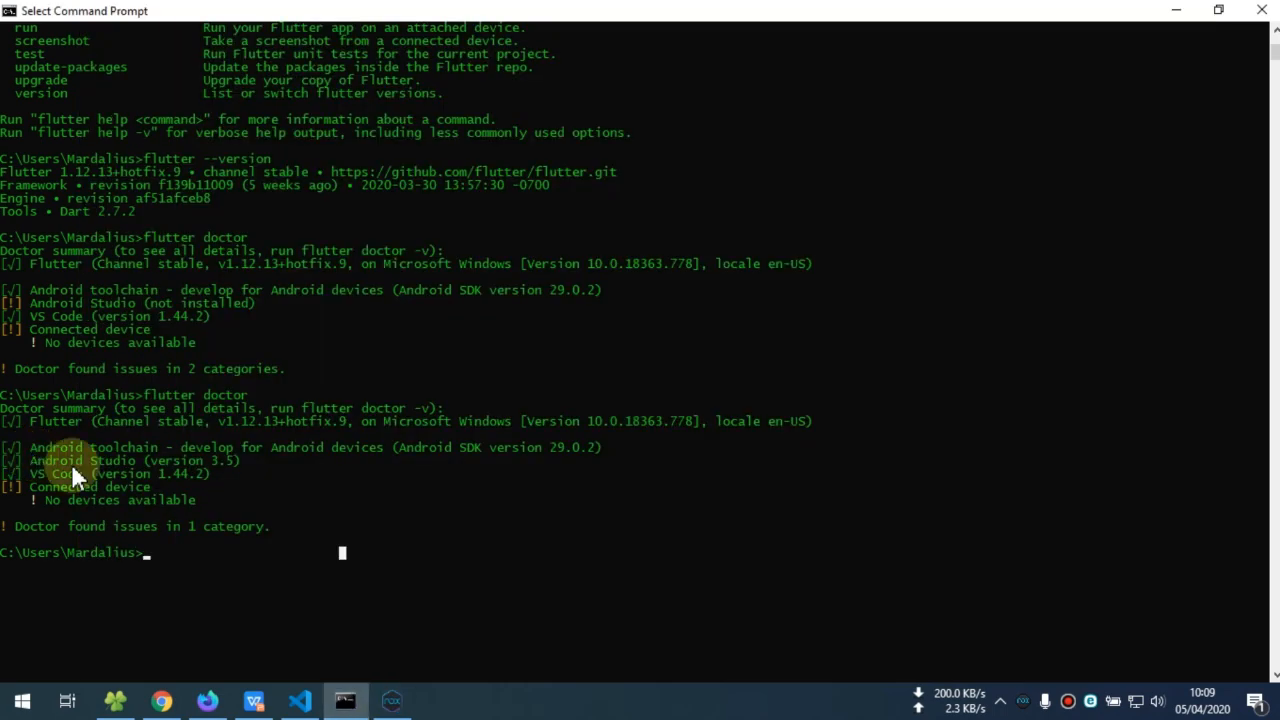
{"action": "left_click", "coordinate": [446, 706]}
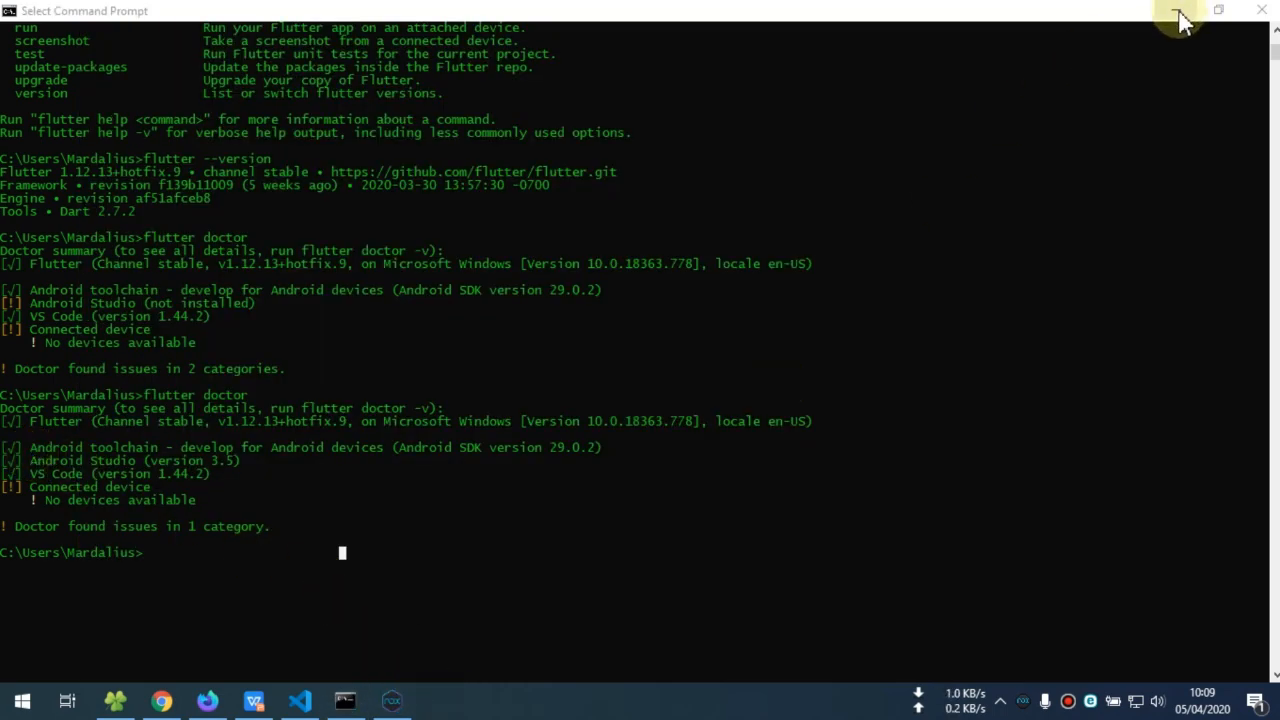
Step: Restart Visual Studio Code and narrow its side bar before closing it
{"action": "left_click", "coordinate": [305, 705]}
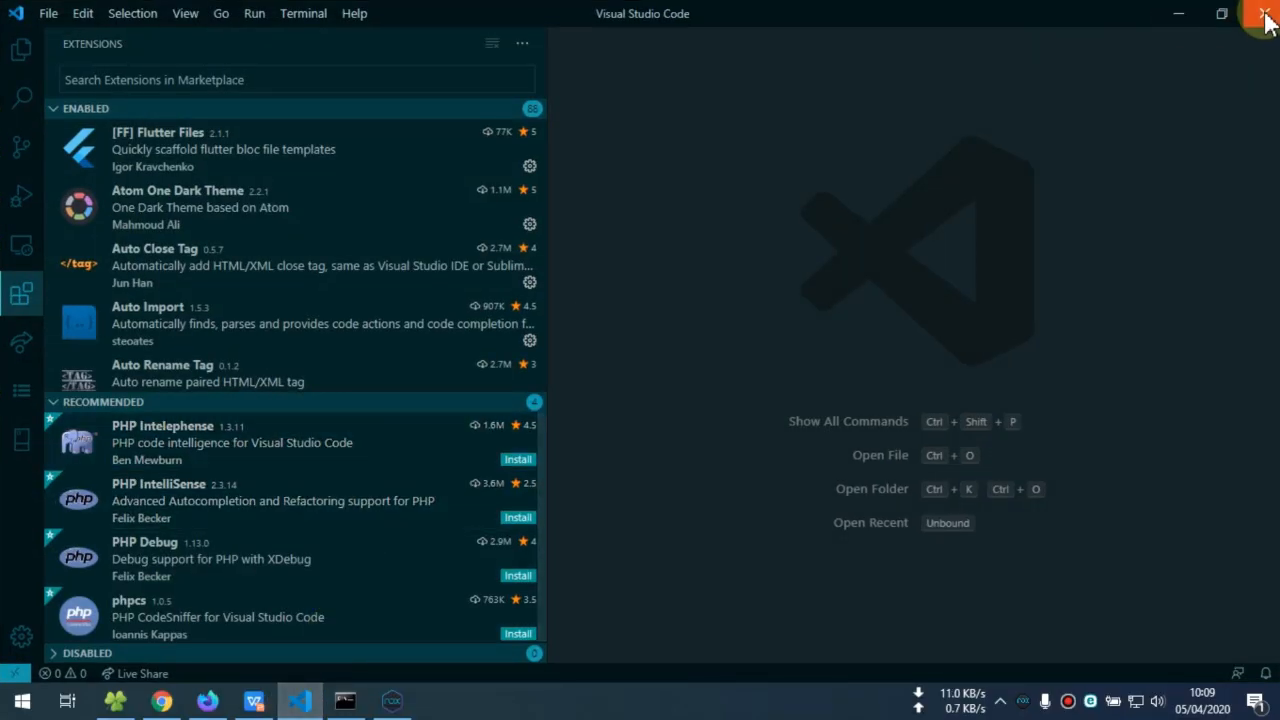
{"action": "left_click", "coordinate": [1265, 18]}
{"action": "left_click", "coordinate": [22, 700]}
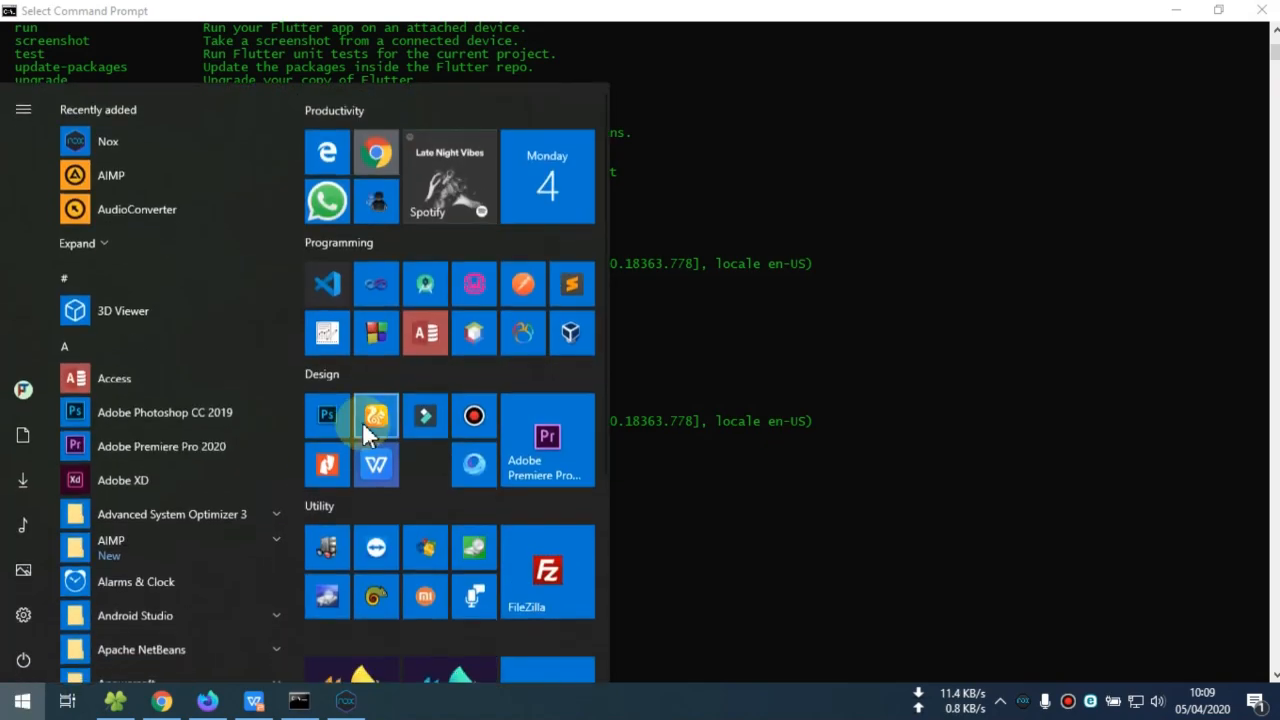
{"action": "left_click", "coordinate": [327, 285]}
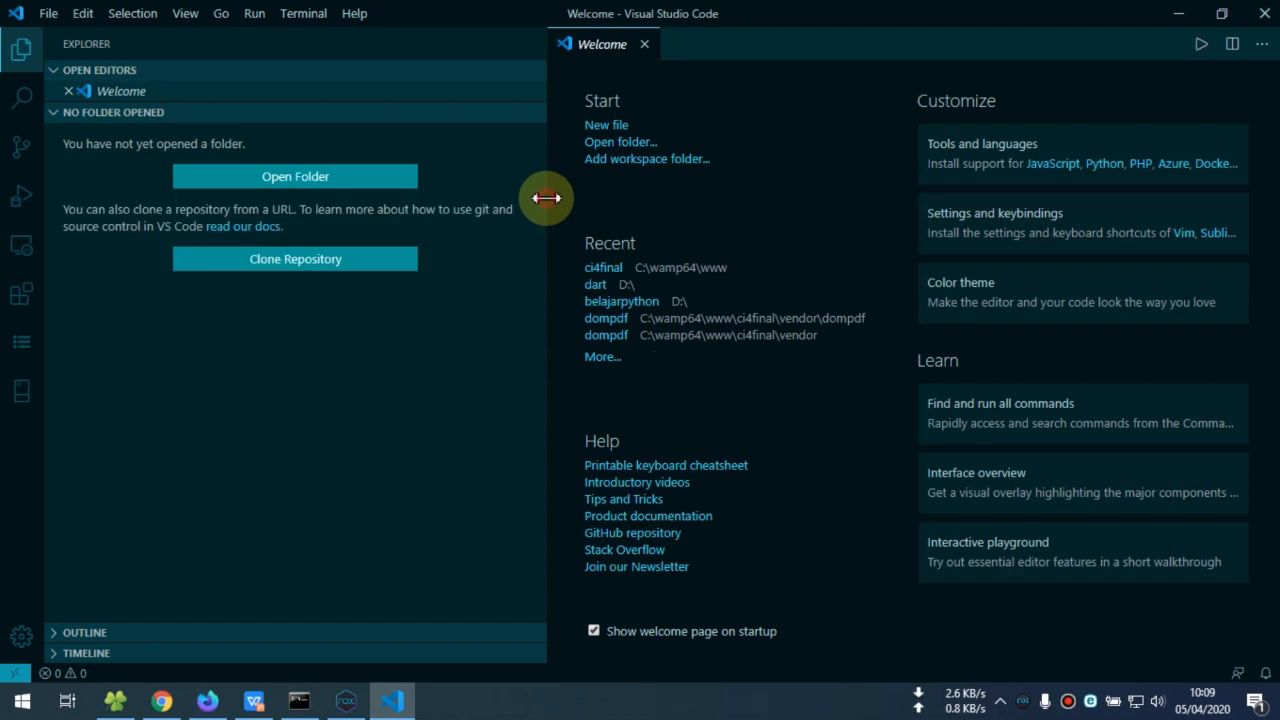
{"action": "left_click_drag", "start_coordinate": [547, 198], "coordinate": [272, 206]}
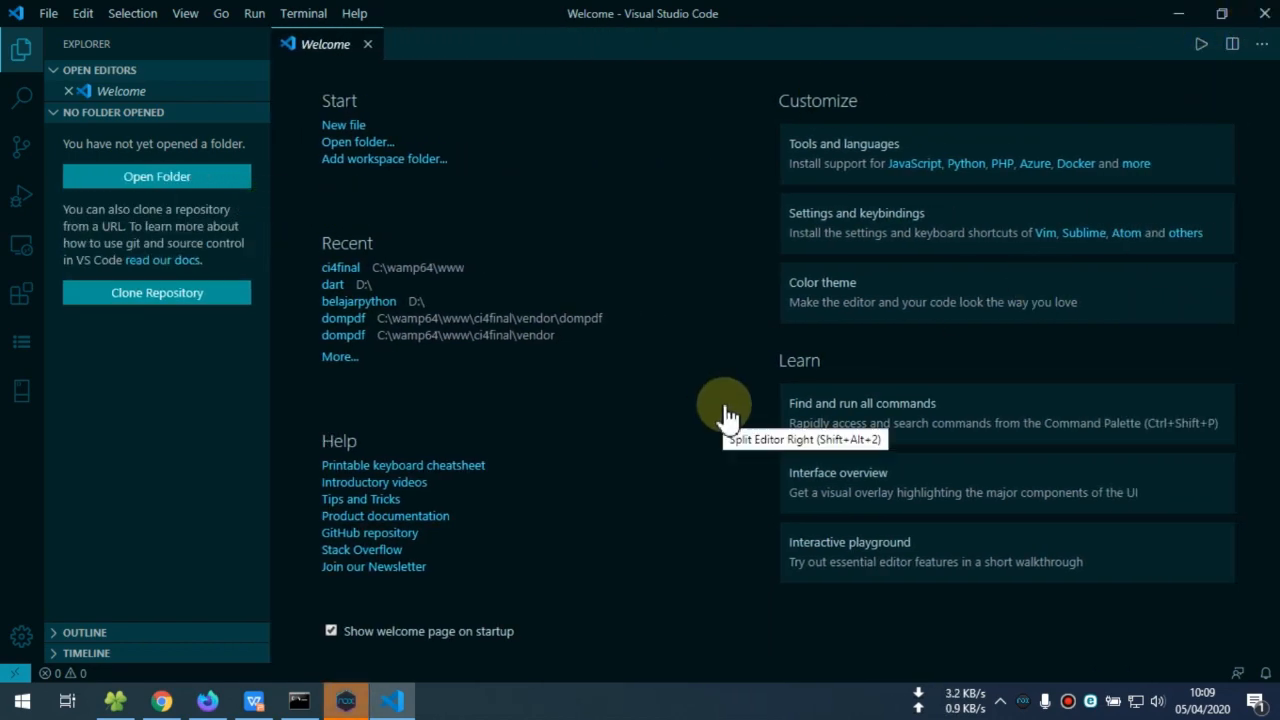
{"action": "left_click", "coordinate": [1265, 13]}
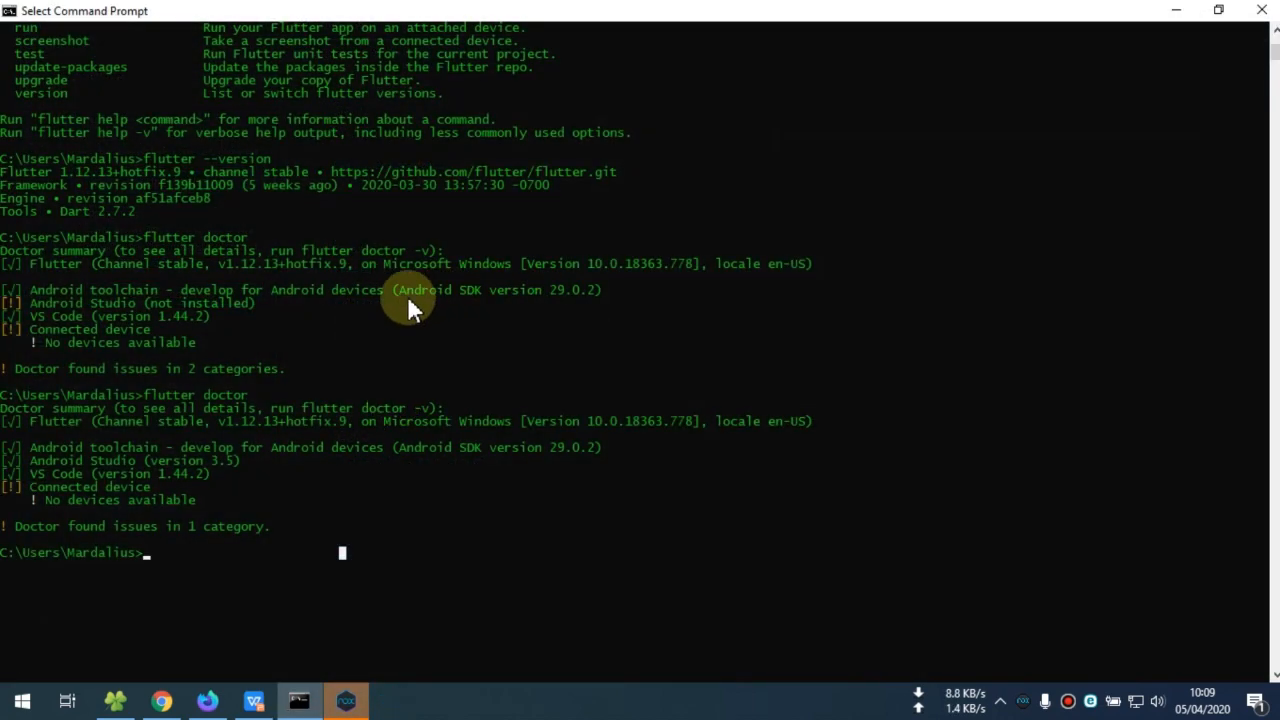
Step: Check NoxPlayer's startup and examine the Connected device lines of the last flutter doctor output in Command Prompt
{"action": "left_click", "coordinate": [346, 700]}
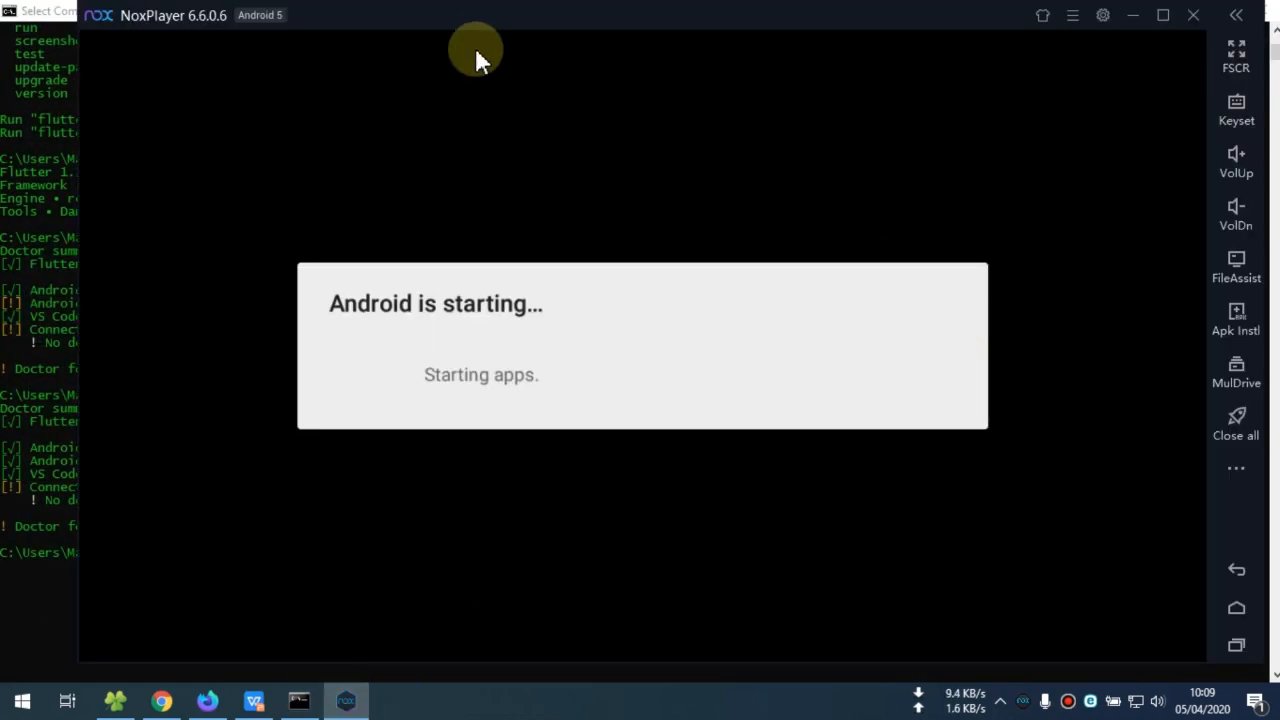
{"action": "left_click", "coordinate": [27, 510]}
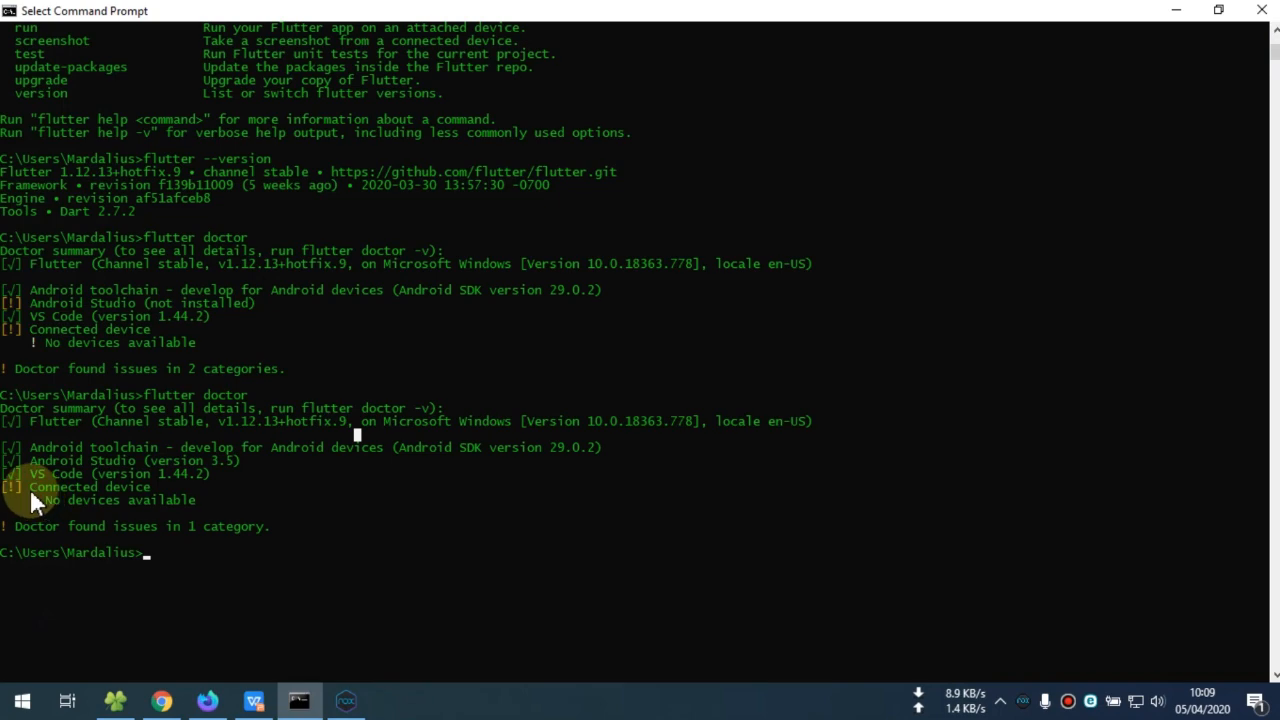
{"action": "left_click_drag", "start_coordinate": [31, 484], "coordinate": [146, 548]}
{"action": "scroll", "coordinate": [128, 492], "scroll_direction": "up", "scroll_amount": 1}
{"action": "left_click", "coordinate": [240, 542]}
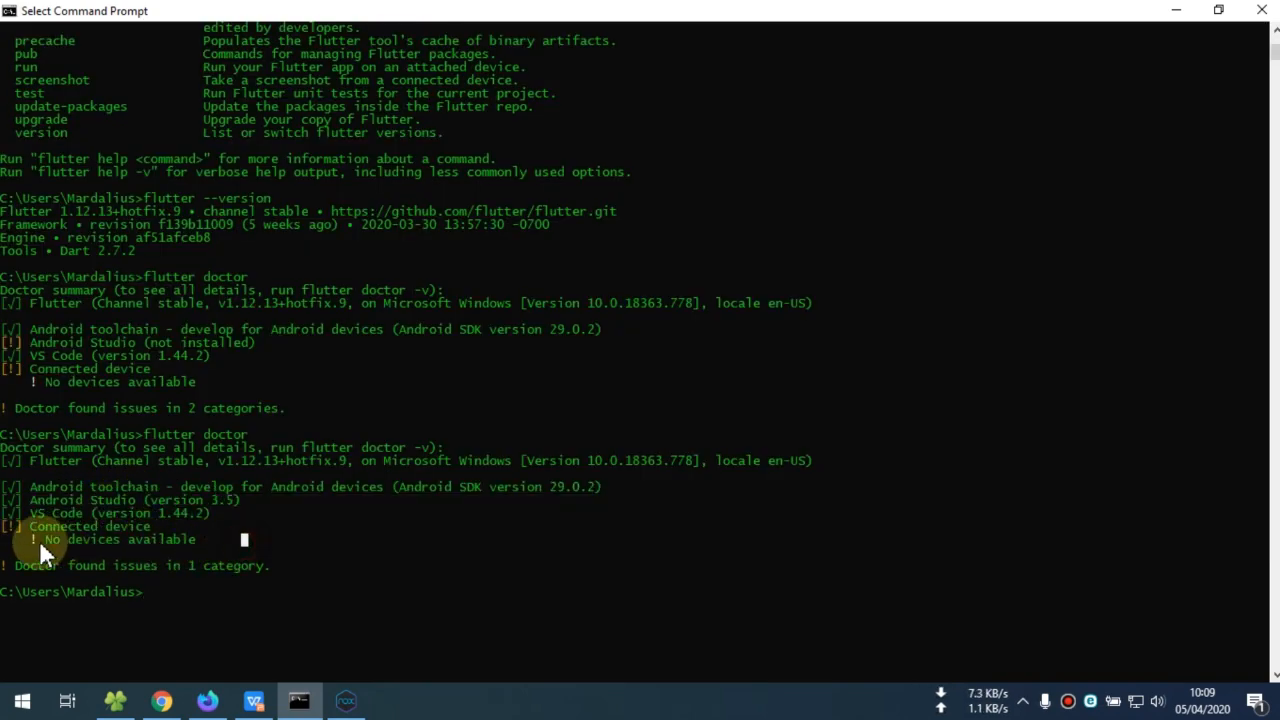
{"action": "left_click_drag", "start_coordinate": [5, 529], "coordinate": [118, 528]}
{"action": "left_click", "coordinate": [214, 554]}
{"action": "left_click", "coordinate": [352, 703]}
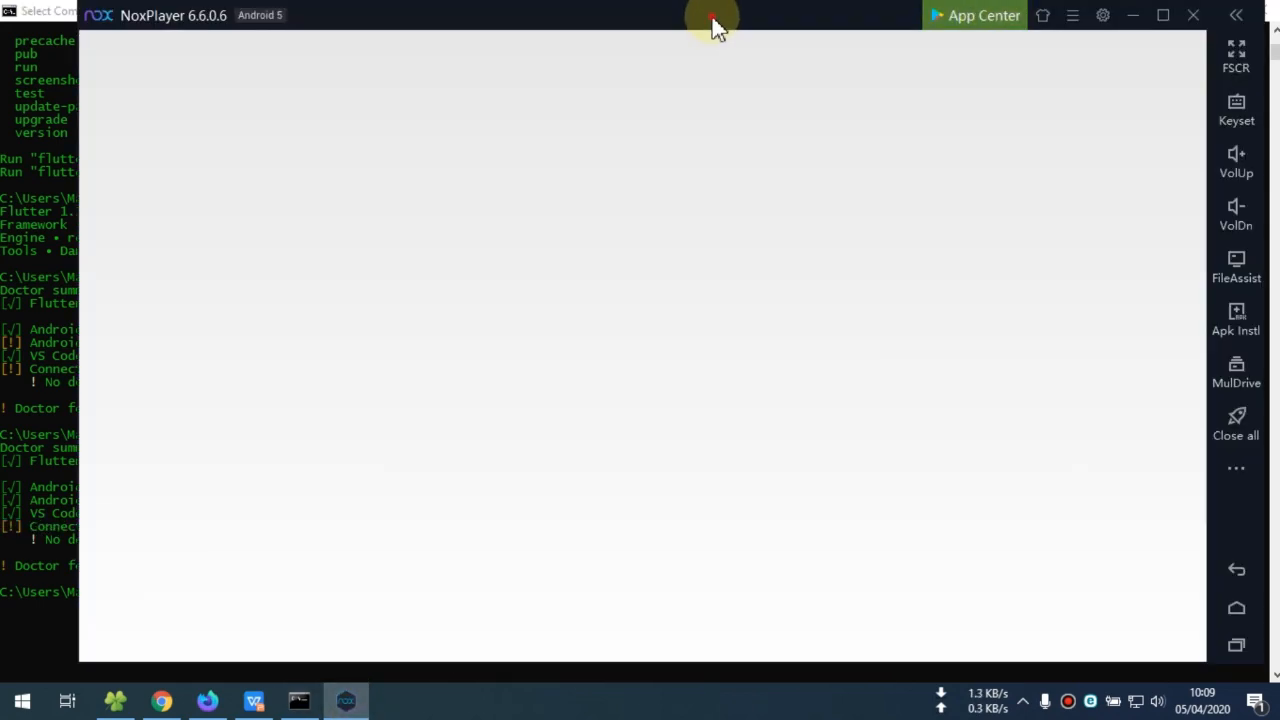
Step: Postpone the Google Play login in NoxPlayer and enable Root in the general system settings
{"action": "left_click_drag", "start_coordinate": [714, 29], "coordinate": [650, 28]}
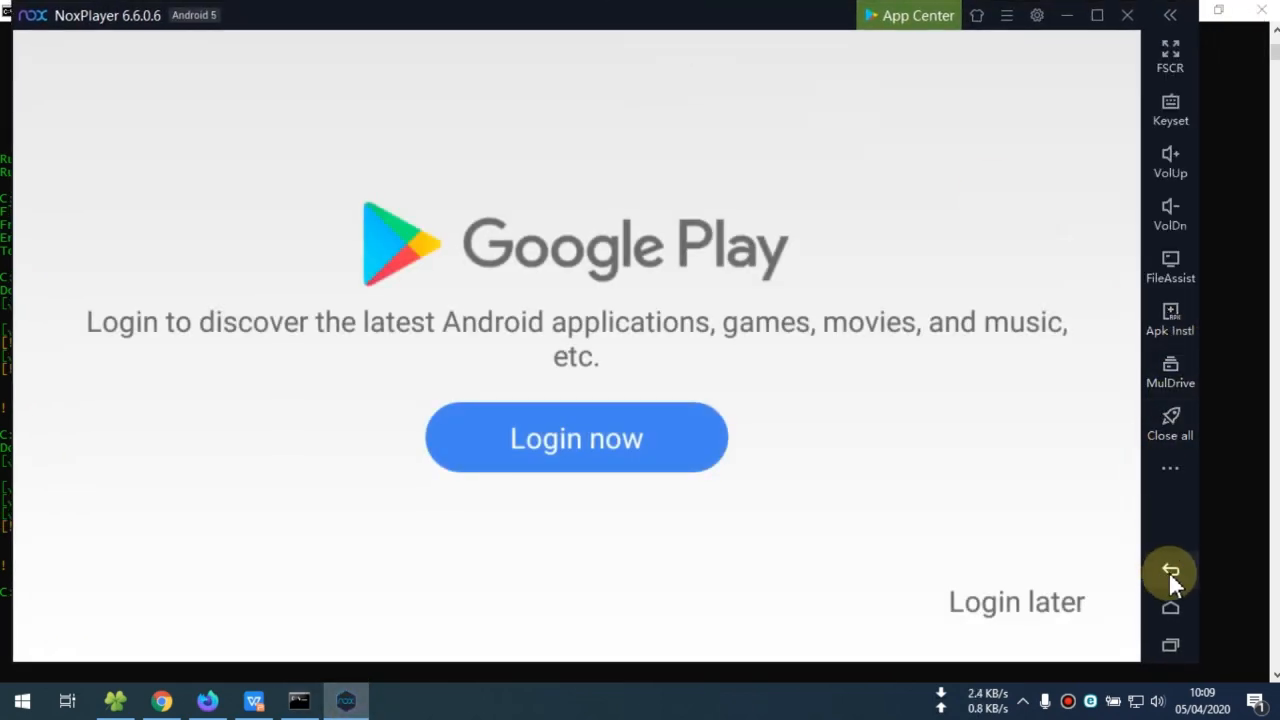
{"action": "left_click", "coordinate": [1022, 612]}
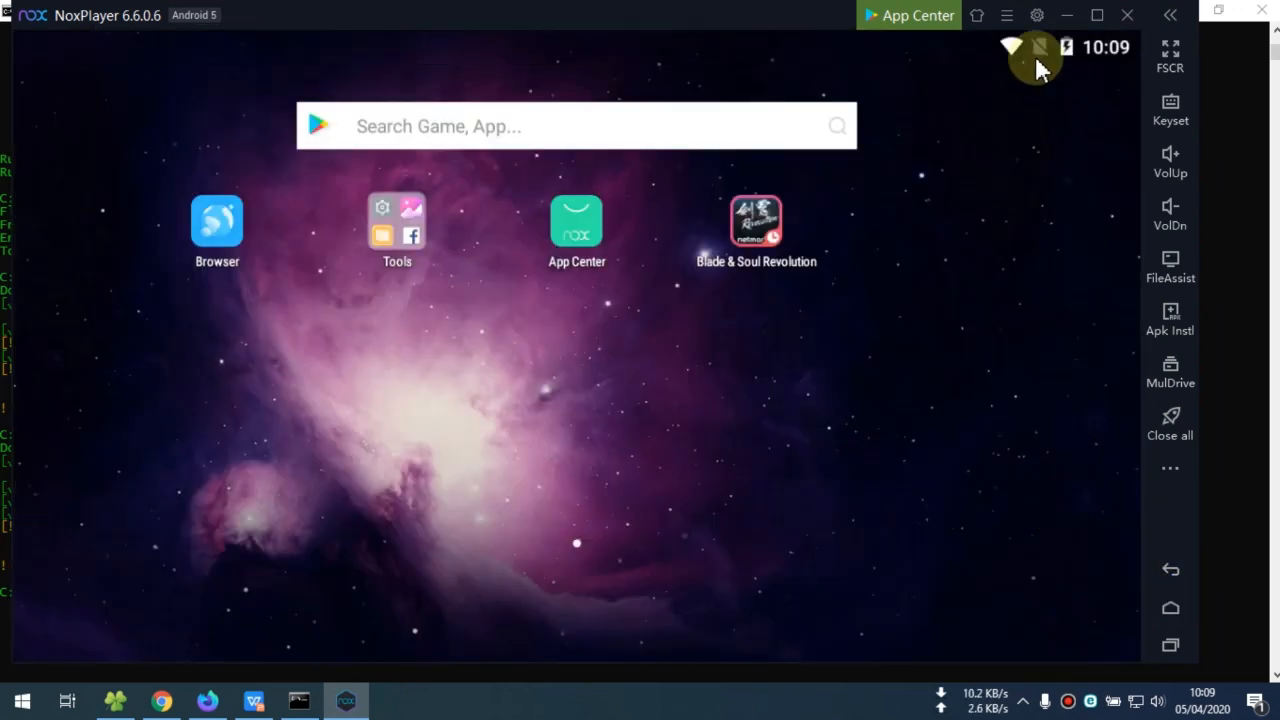
{"action": "left_click", "coordinate": [1036, 16]}
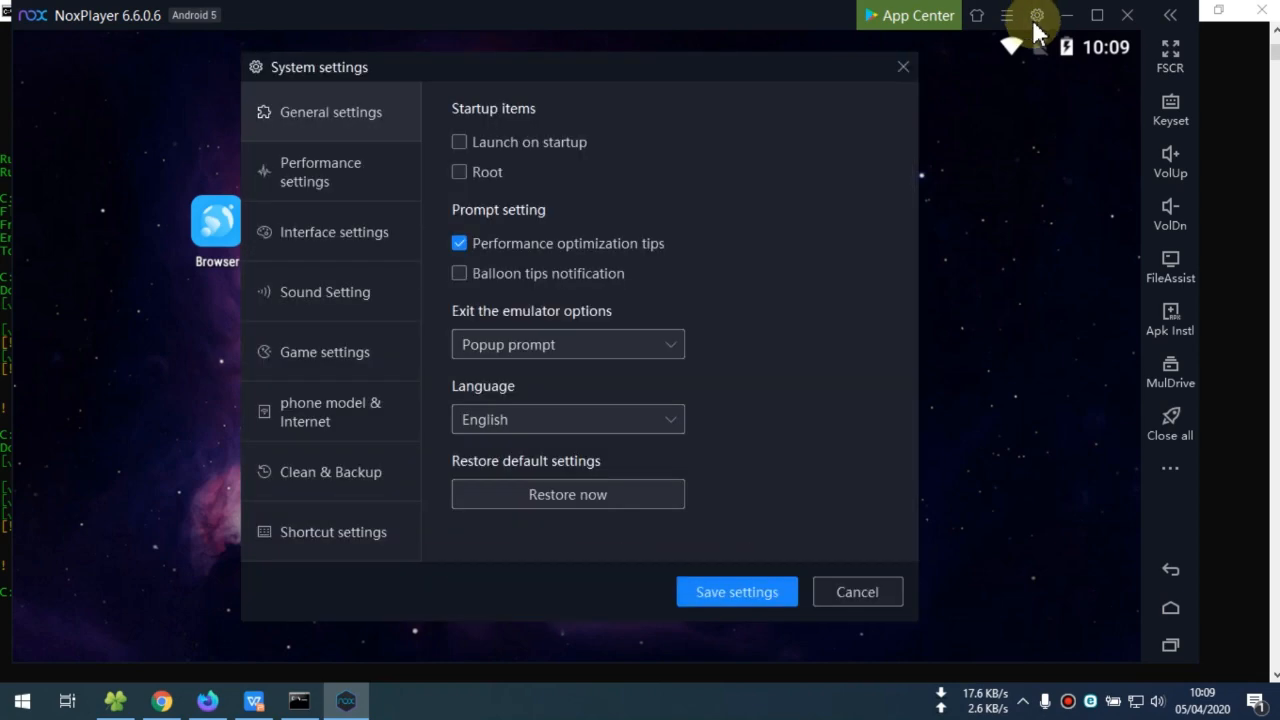
{"action": "left_click", "coordinate": [462, 174]}
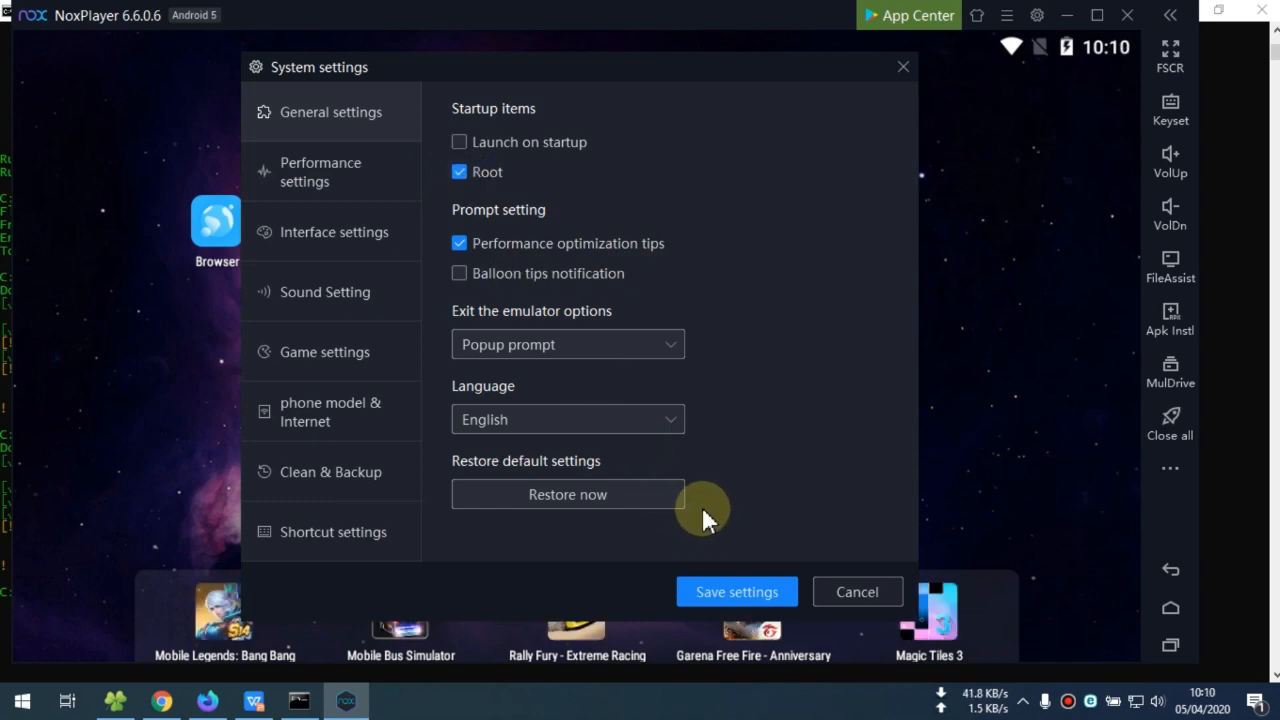
Step: Keep the performance level at High (2 Core CPU, 3072 MB Memory) and set the resolution type to Mobile phone
{"action": "left_click", "coordinate": [328, 188]}
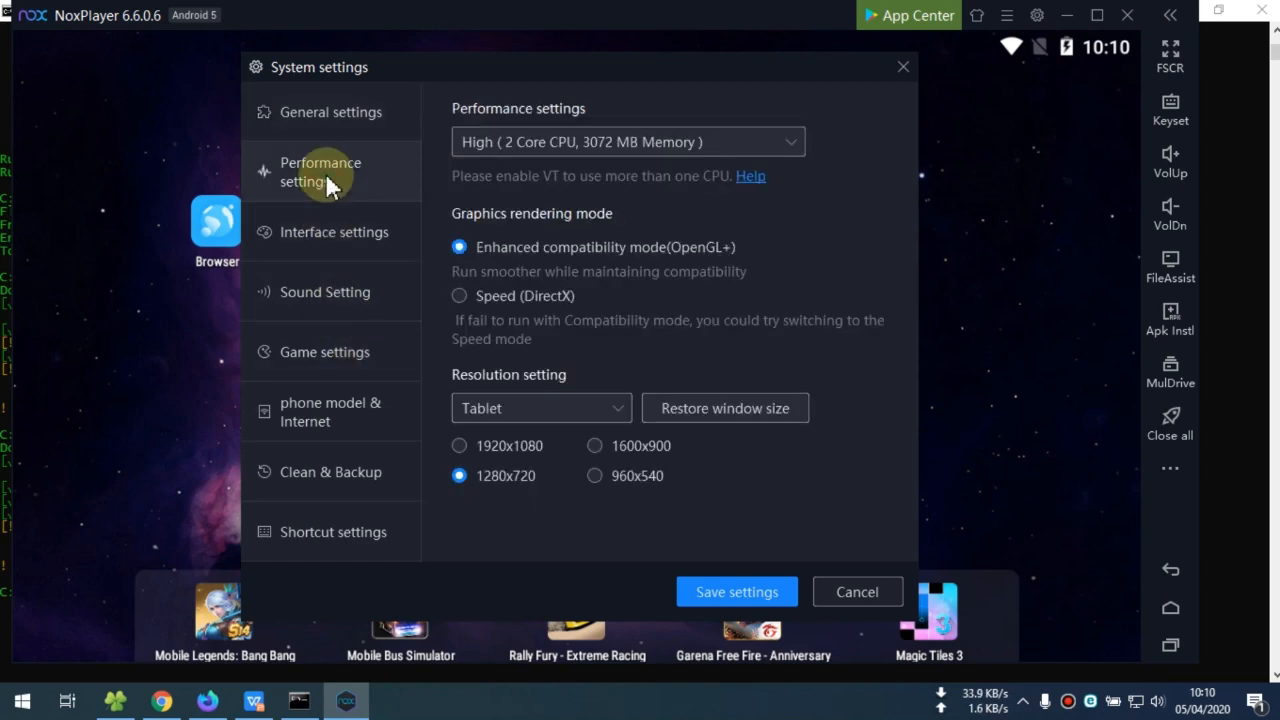
{"action": "left_click", "coordinate": [514, 148]}
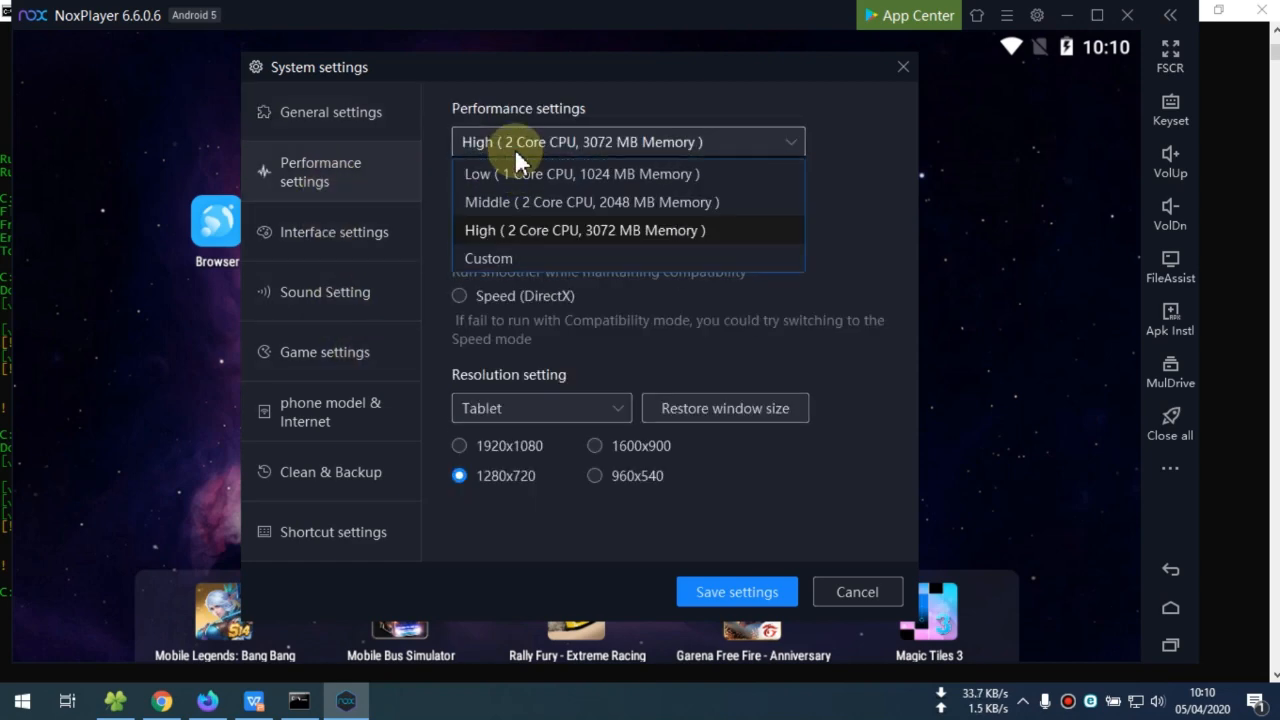
{"action": "left_click", "coordinate": [510, 230]}
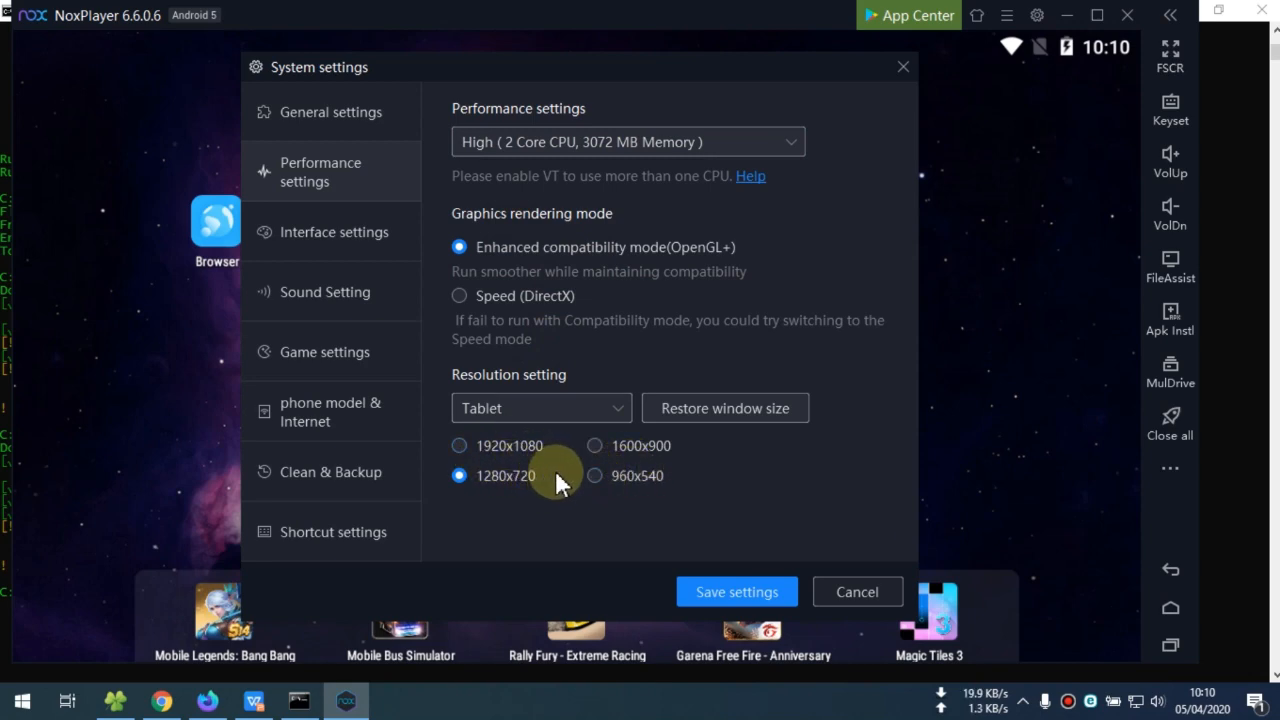
{"action": "left_click", "coordinate": [597, 413]}
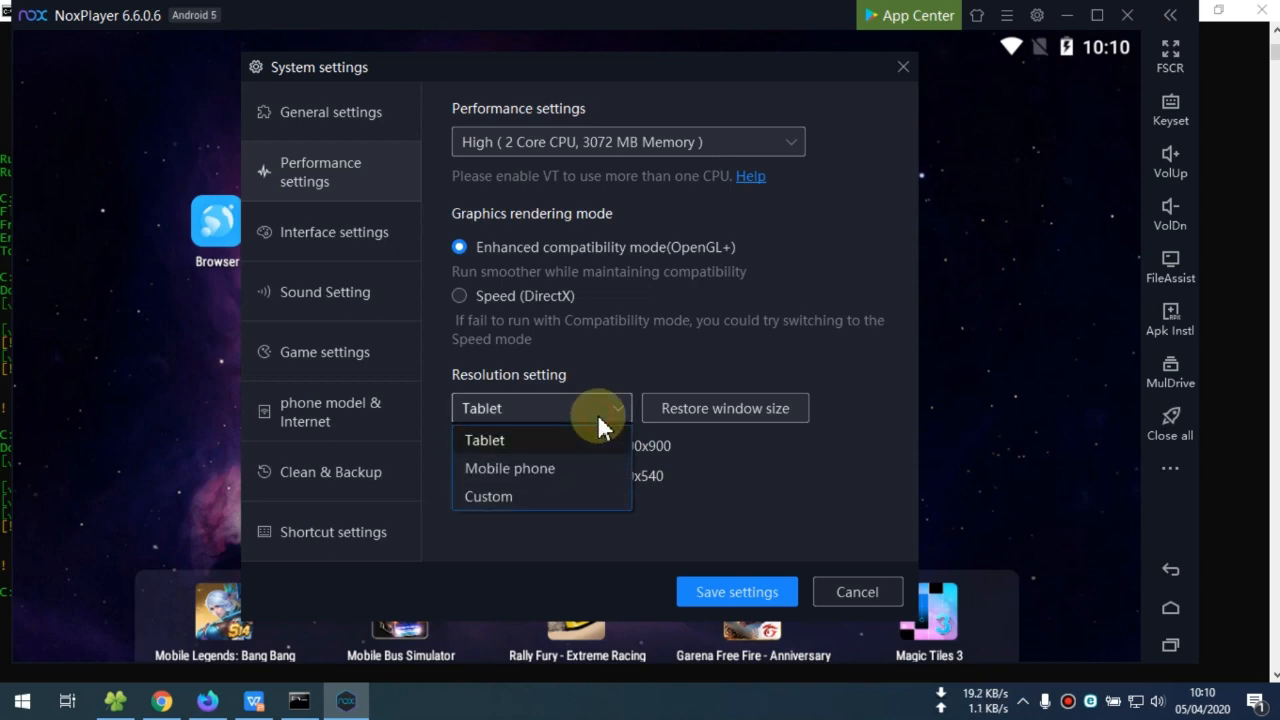
{"action": "left_click", "coordinate": [543, 469]}
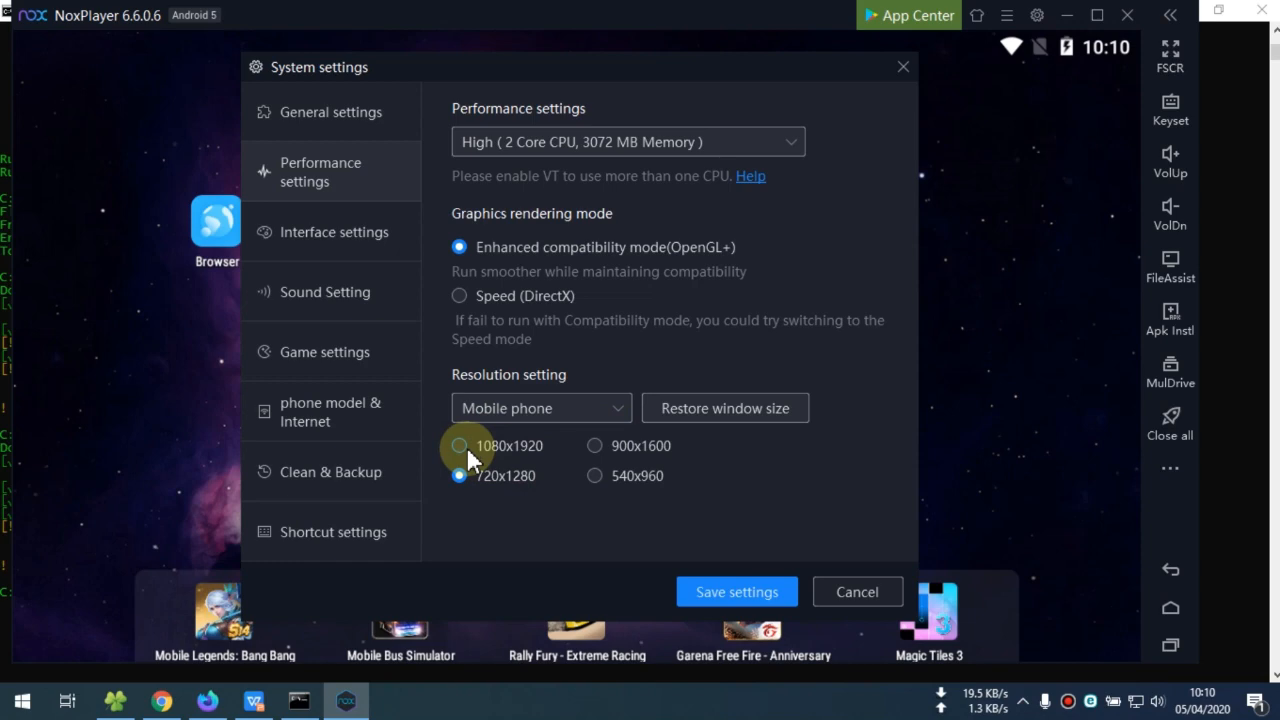
Step: View the interface settings and set the sound output to Speakers (Conexant SmartAudio HD)
{"action": "left_click", "coordinate": [348, 240]}
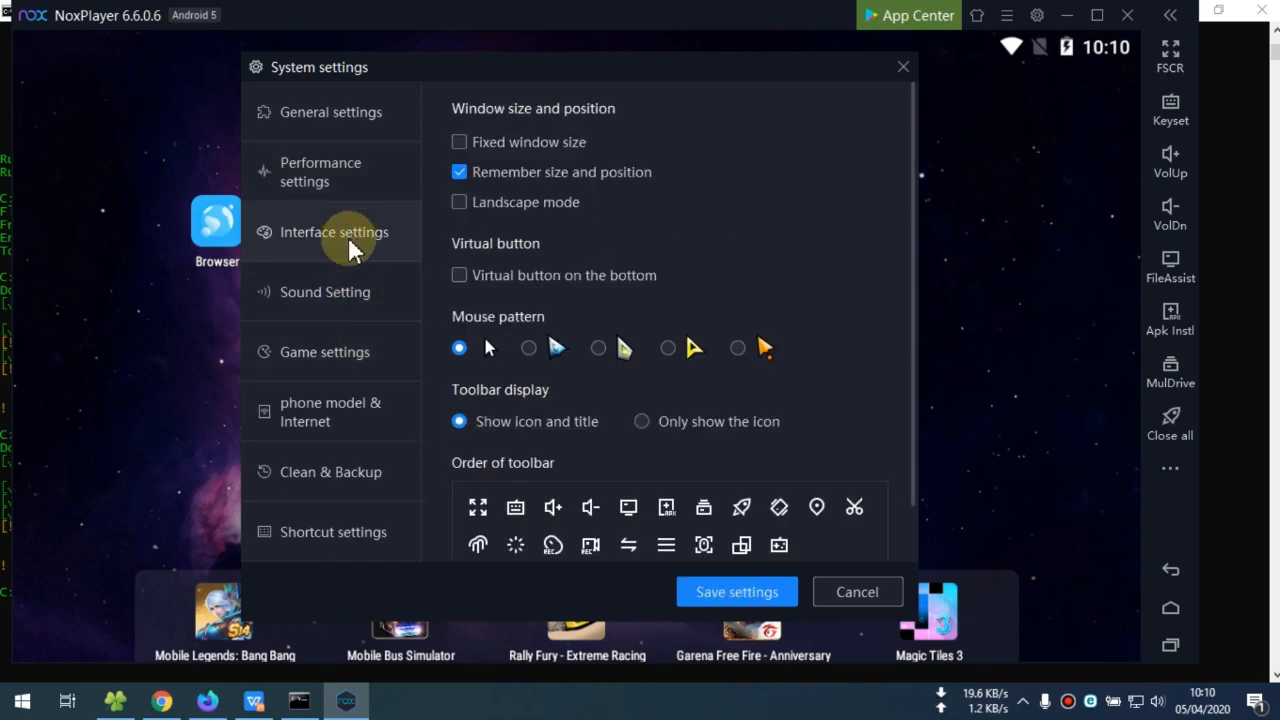
{"action": "left_click", "coordinate": [348, 292]}
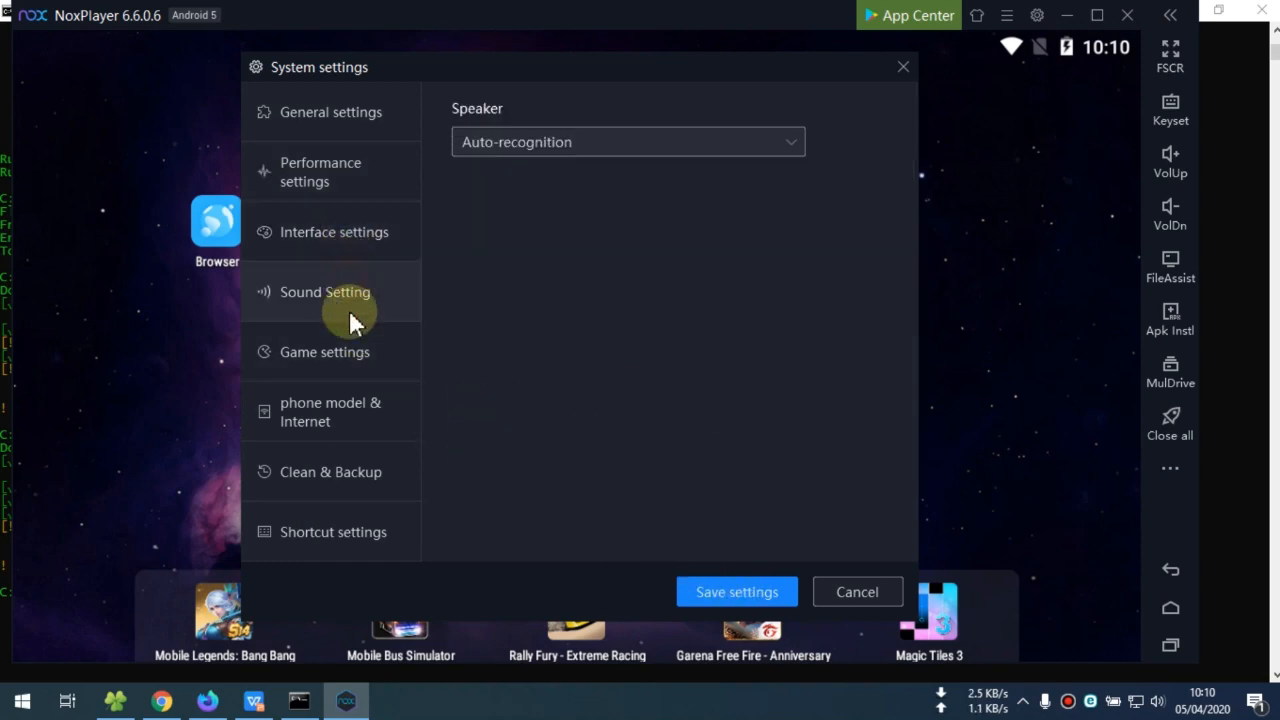
{"action": "left_click", "coordinate": [537, 145]}
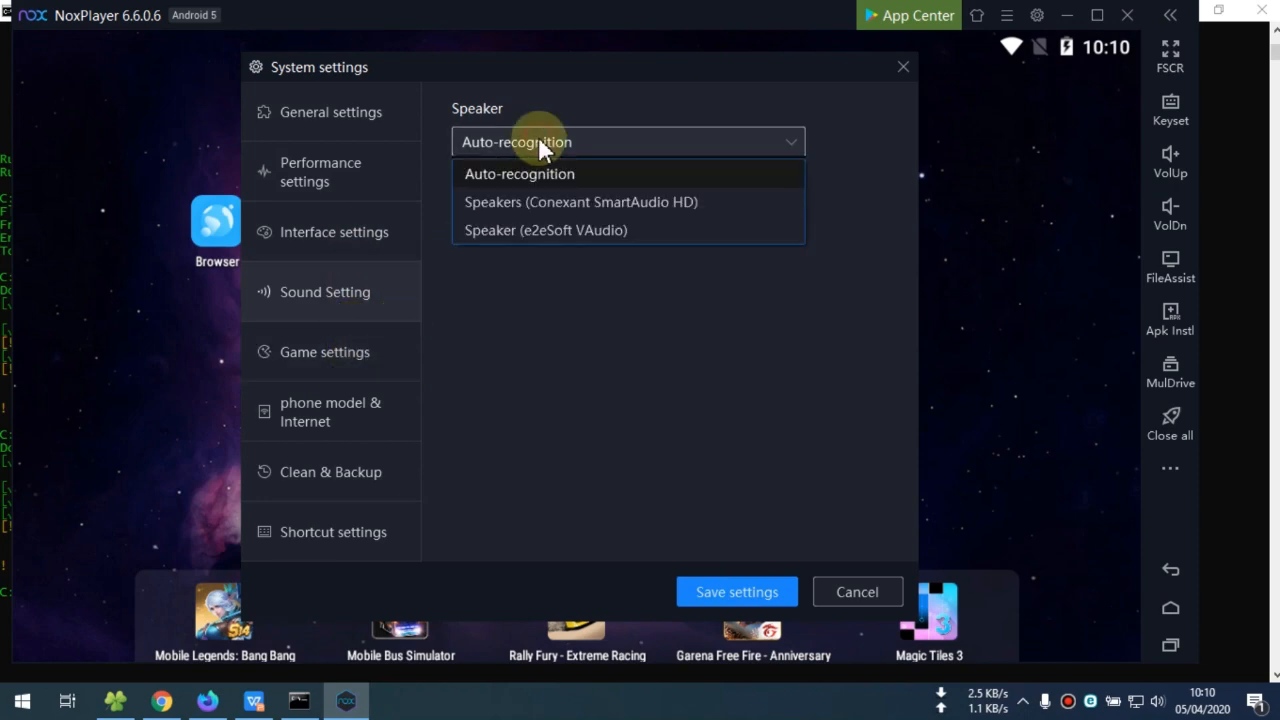
{"action": "left_click", "coordinate": [539, 206]}
Step: Review the game, phone model and backup settings, and save the system settings with a restart of NoxPlayer
{"action": "left_click", "coordinate": [347, 375]}
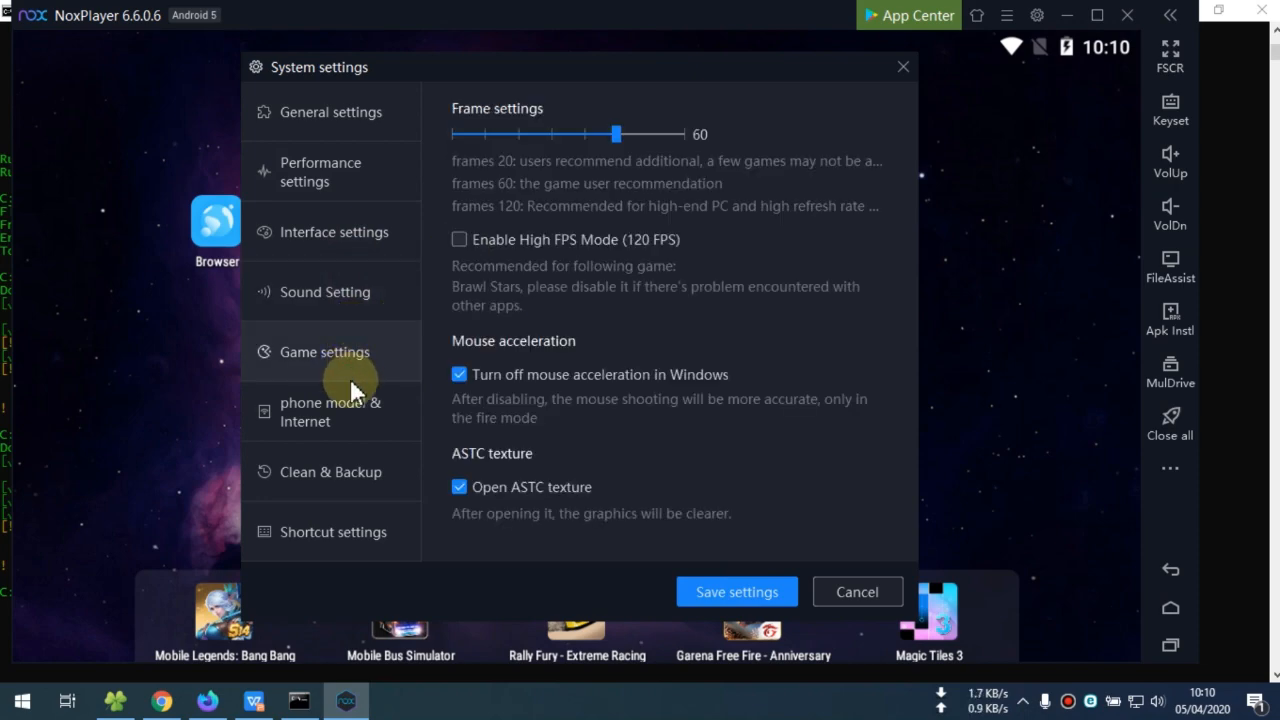
{"action": "left_click", "coordinate": [349, 402]}
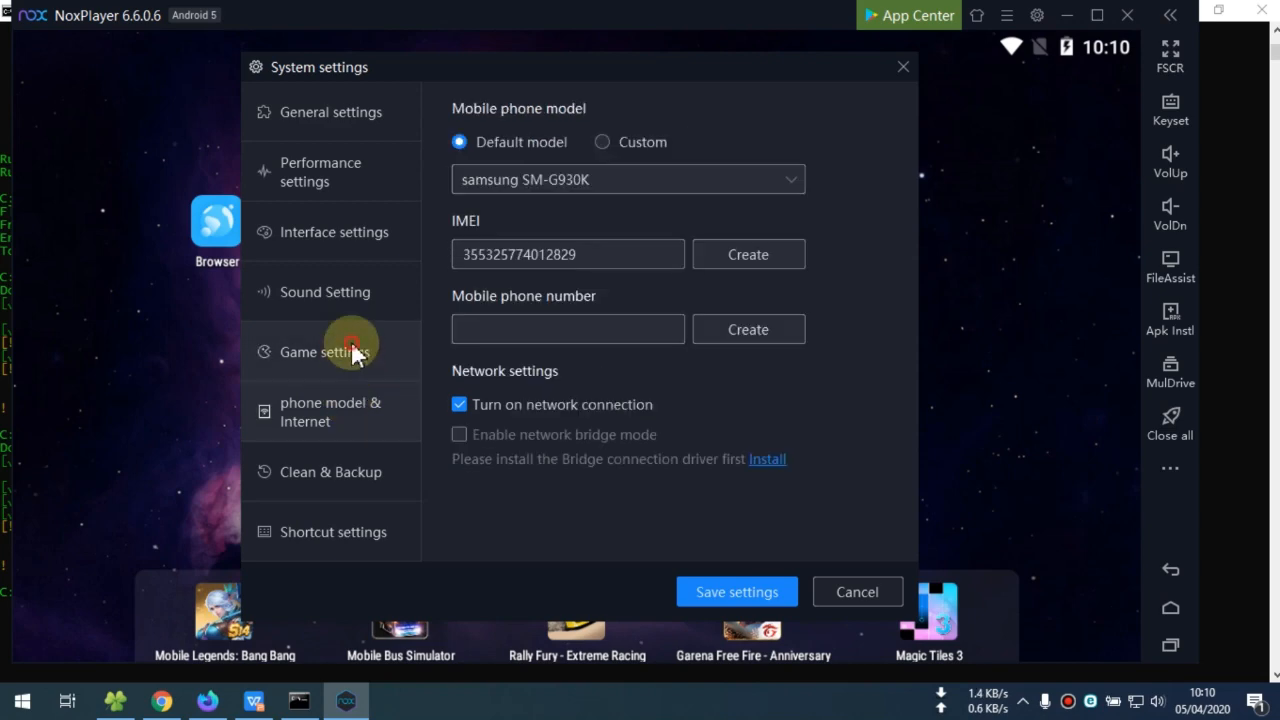
{"action": "left_click", "coordinate": [352, 350]}
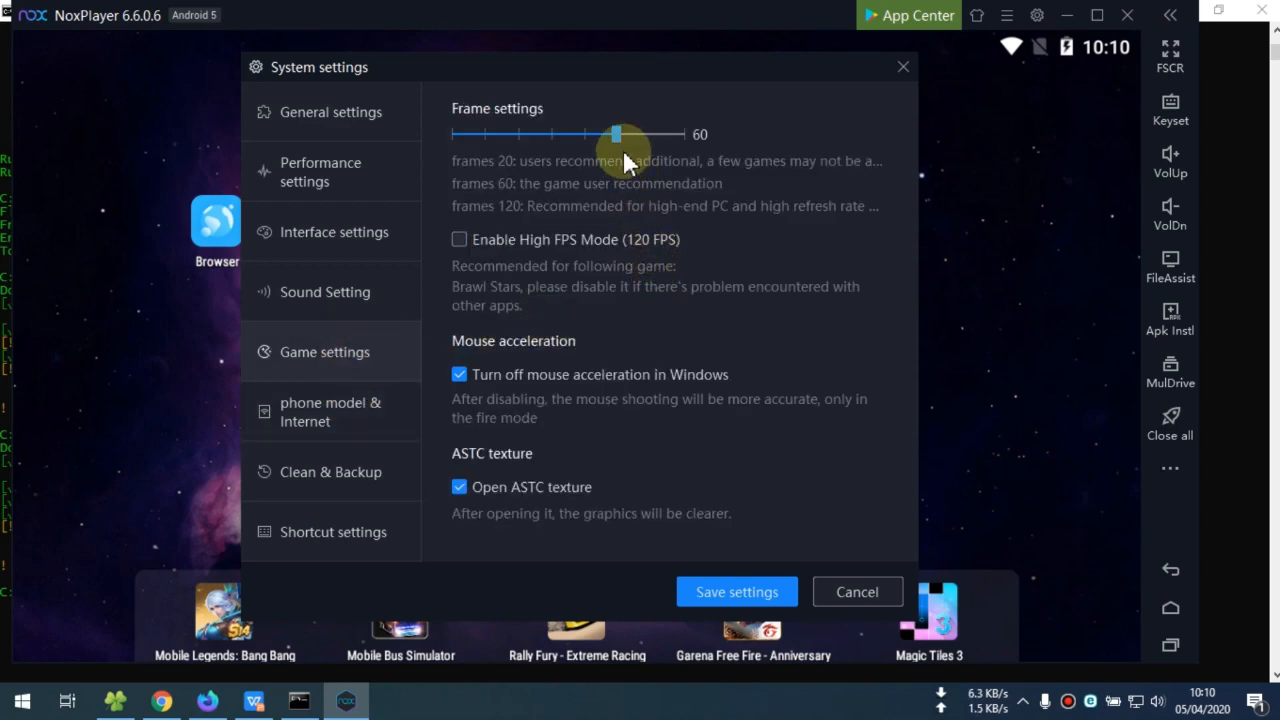
{"action": "left_click", "coordinate": [341, 415]}
{"action": "left_click", "coordinate": [358, 474]}
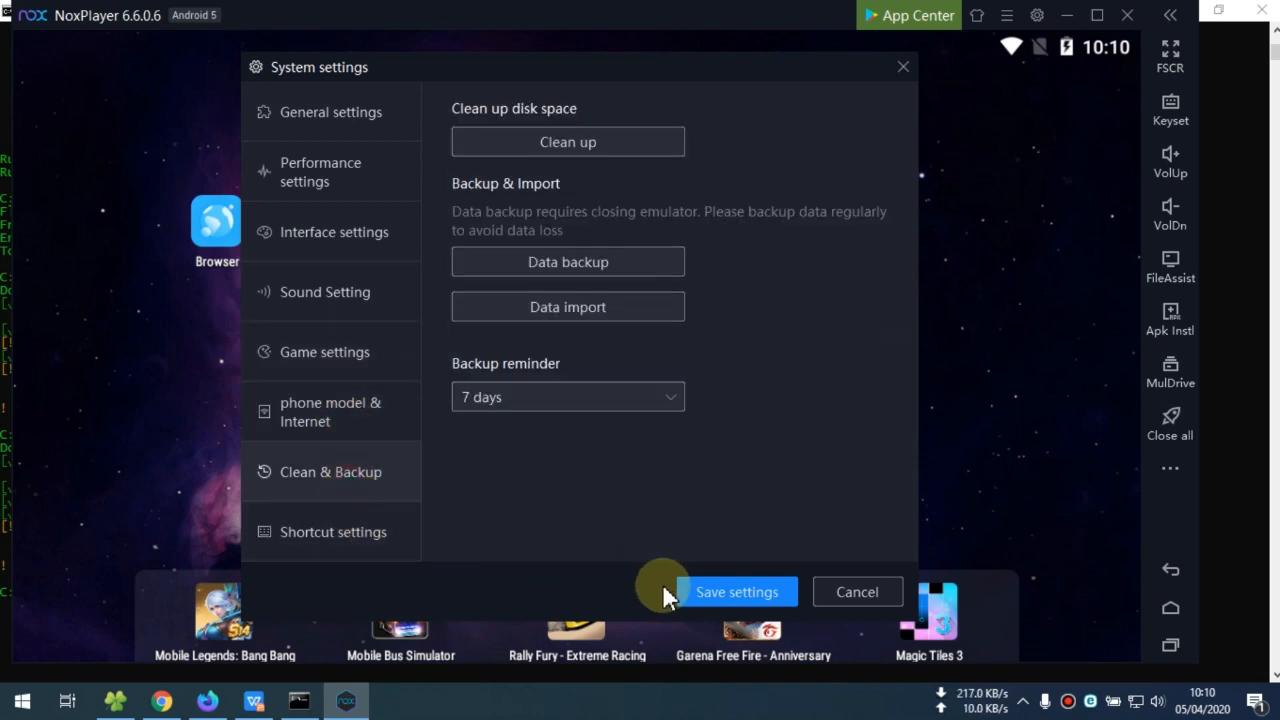
{"action": "left_click", "coordinate": [737, 592]}
{"action": "left_click", "coordinate": [631, 398]}
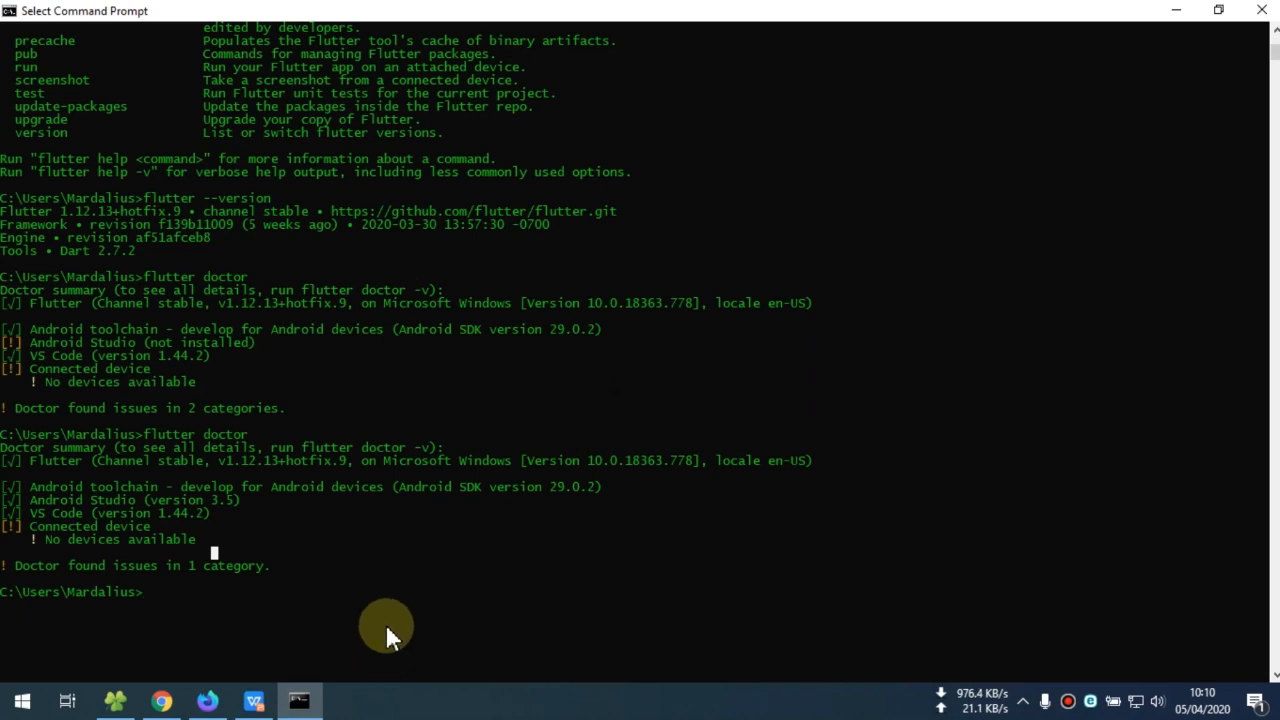
Step: Recall flutter doctor in Command Prompt without running it and open koneksi ke nox.txt from the Downloads flutter folder
{"action": "key", "text": "Up"}
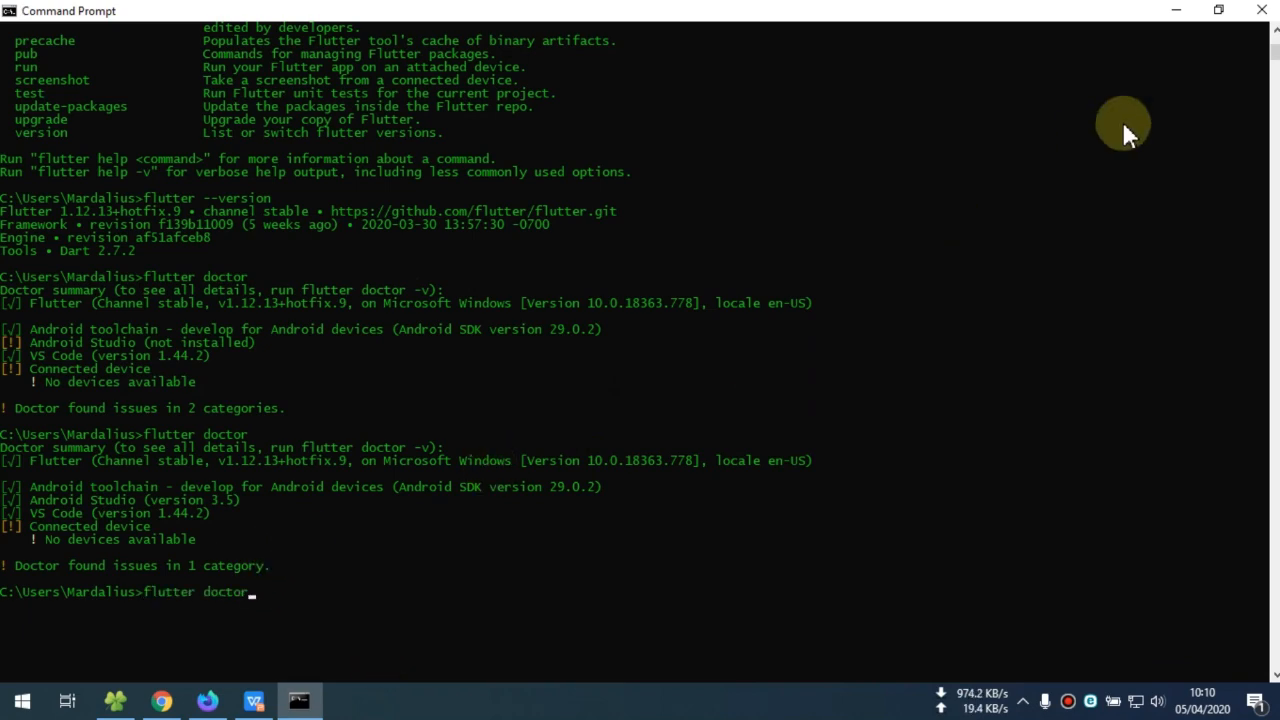
{"action": "left_click", "coordinate": [115, 700]}
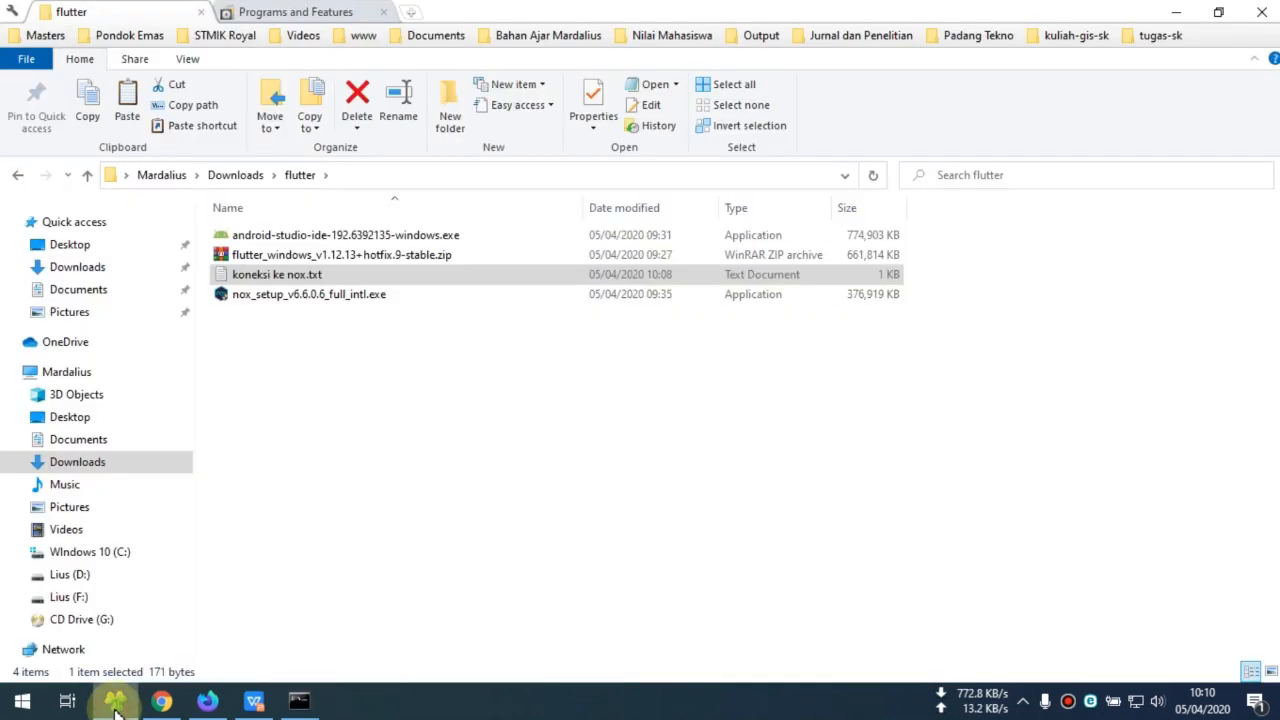
{"action": "left_click", "coordinate": [298, 276]}
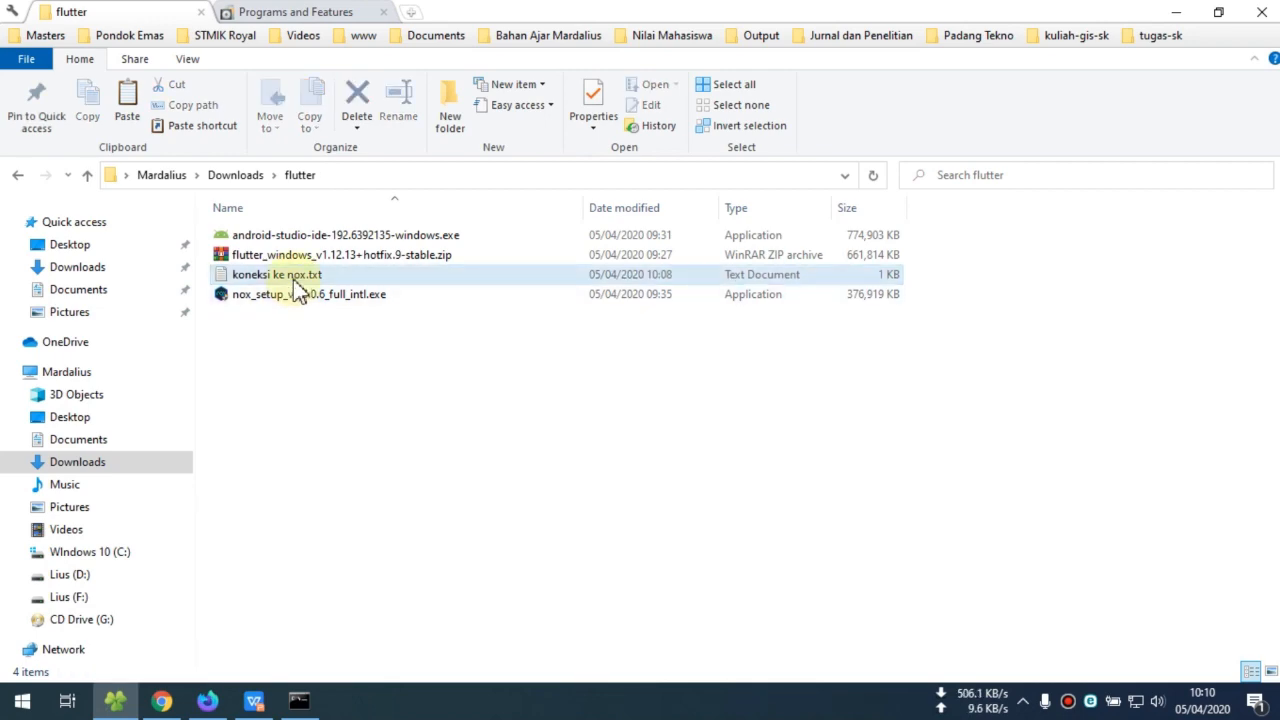
{"action": "double_click", "coordinate": [290, 278]}
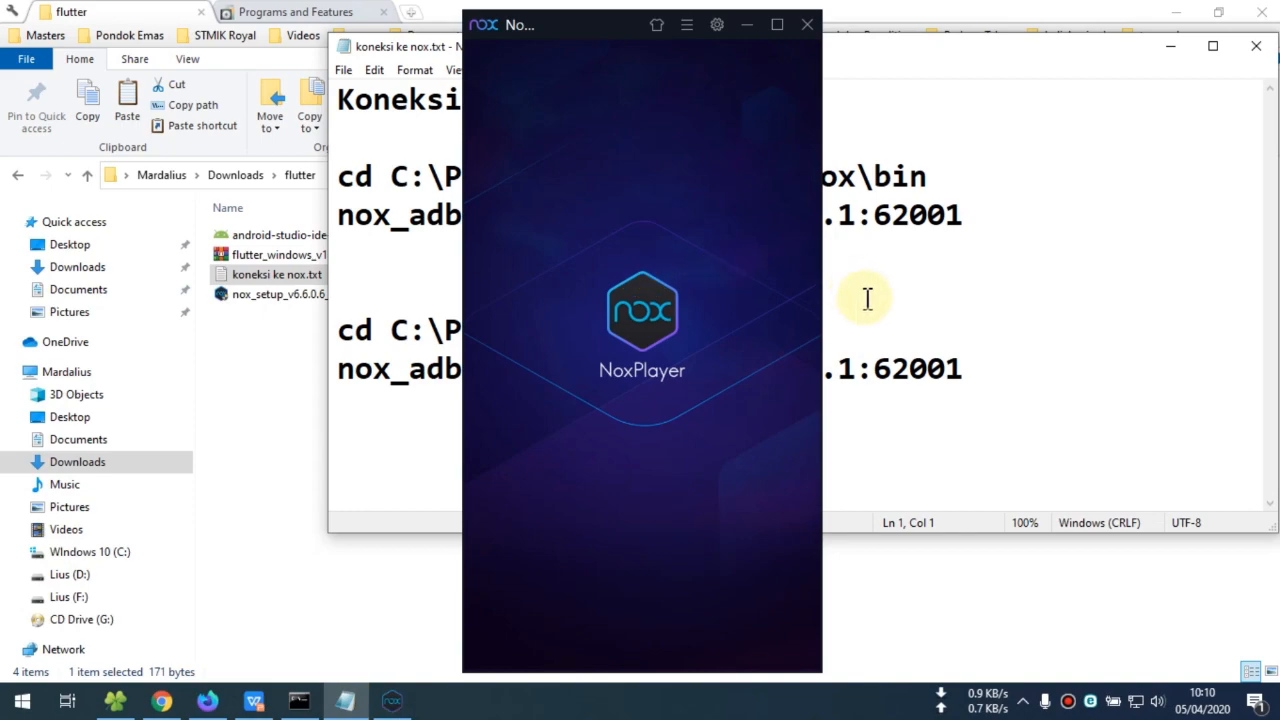
Step: Move the NoxPlayer and Notepad windows apart and highlight the line cd C:\Program Files\Nox\bin in the text file
{"action": "left_click", "coordinate": [866, 297]}
{"action": "left_click_drag", "start_coordinate": [571, 29], "coordinate": [1048, 74]}
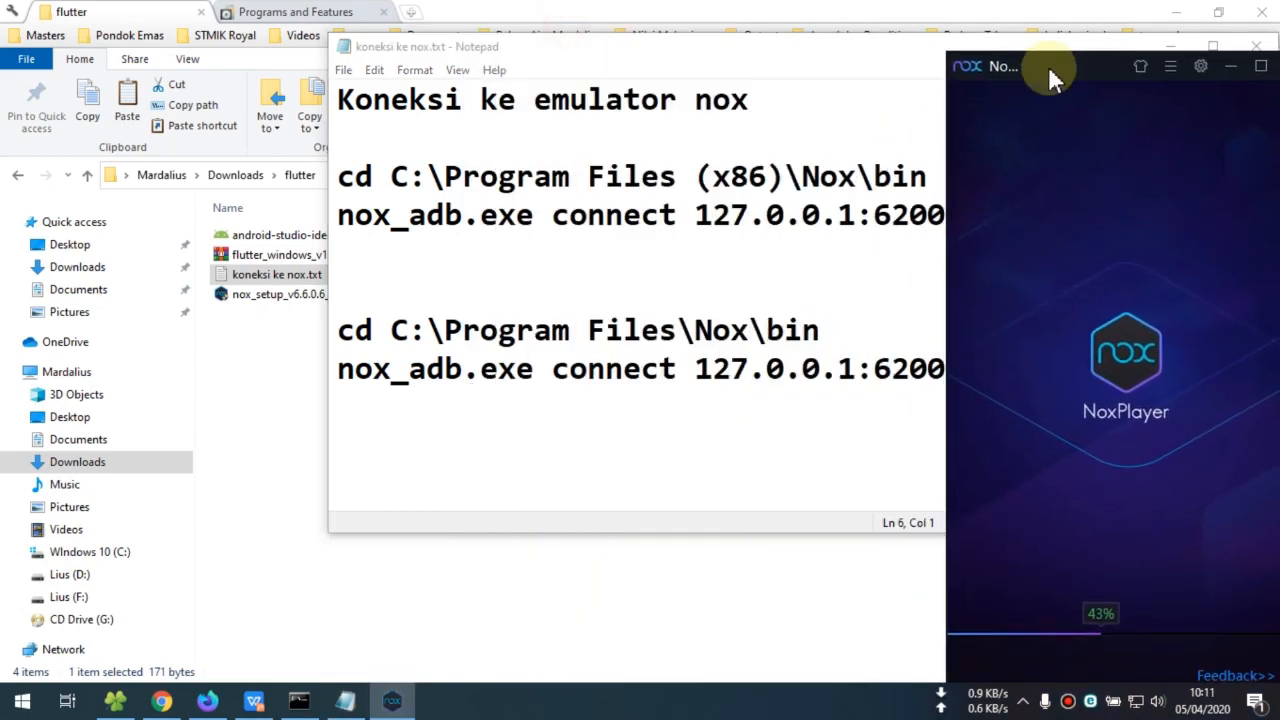
{"action": "left_click", "coordinate": [686, 252]}
{"action": "left_click_drag", "start_coordinate": [672, 60], "coordinate": [450, 51]}
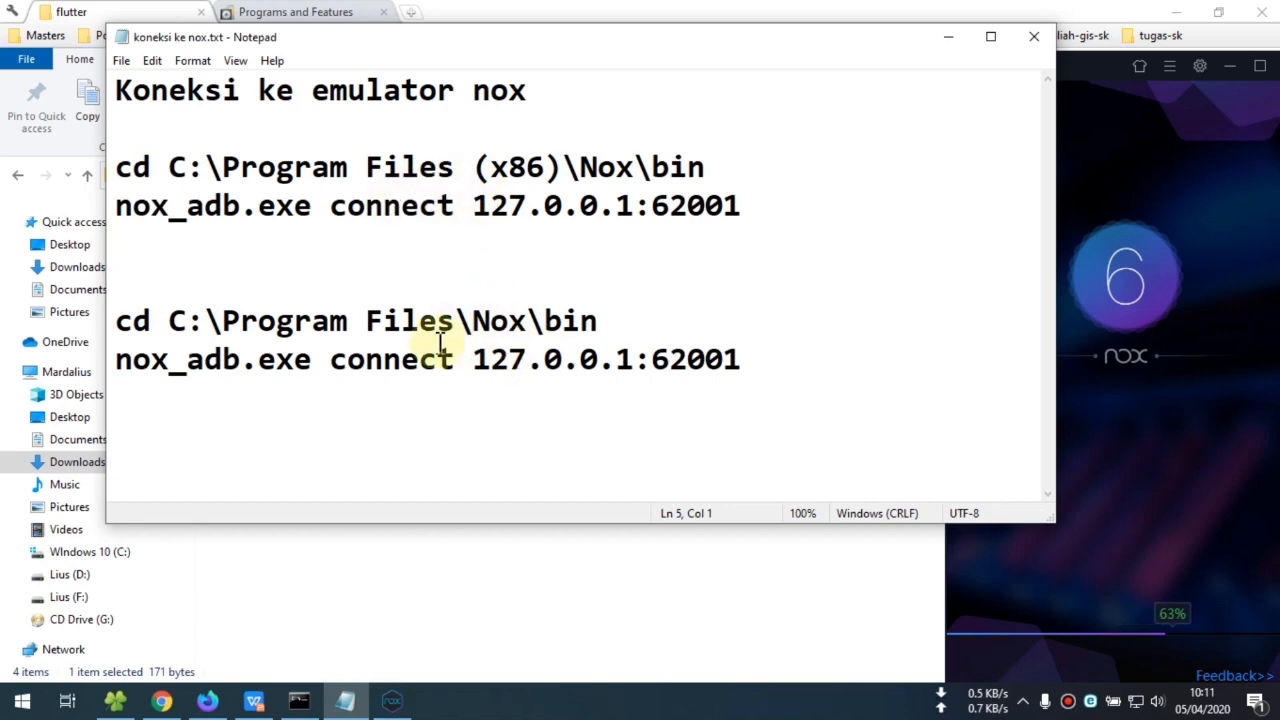
{"action": "left_click_drag", "start_coordinate": [117, 322], "coordinate": [597, 320]}
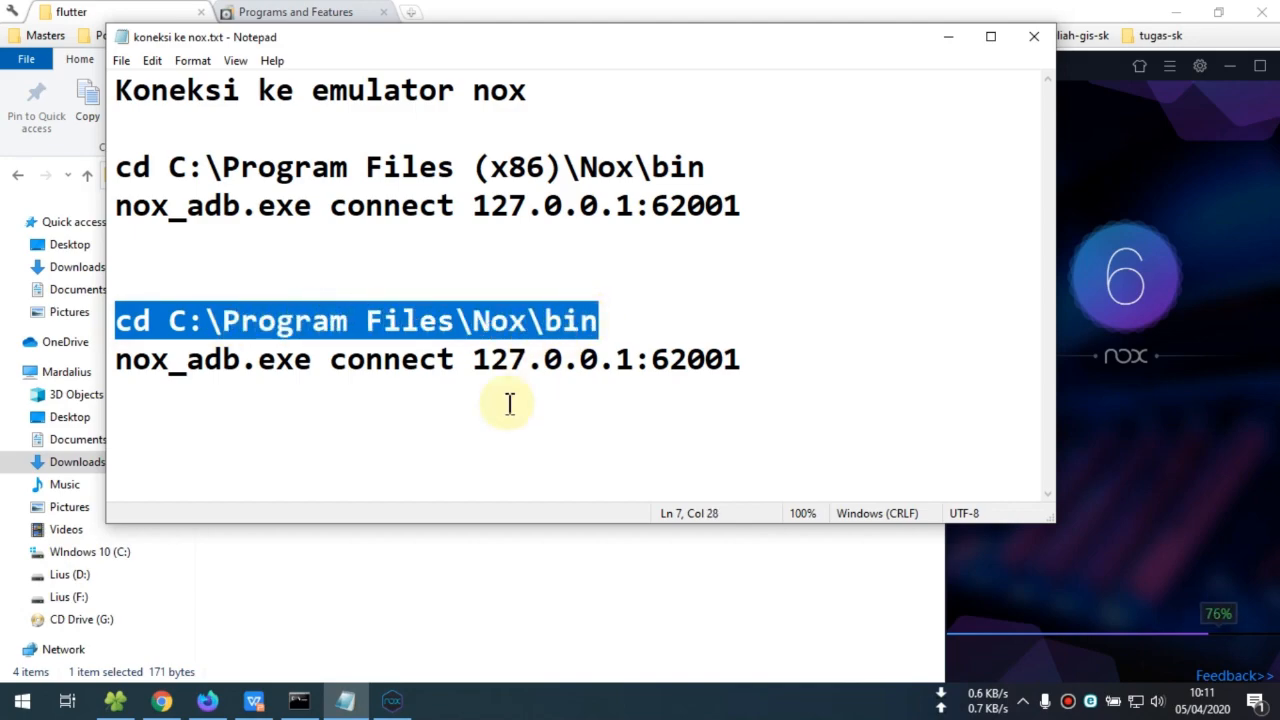
Step: Switch to File Explorer and examine the Nox folder inside Program Files on drive C:
{"action": "left_click", "coordinate": [514, 569]}
{"action": "left_click", "coordinate": [97, 576]}
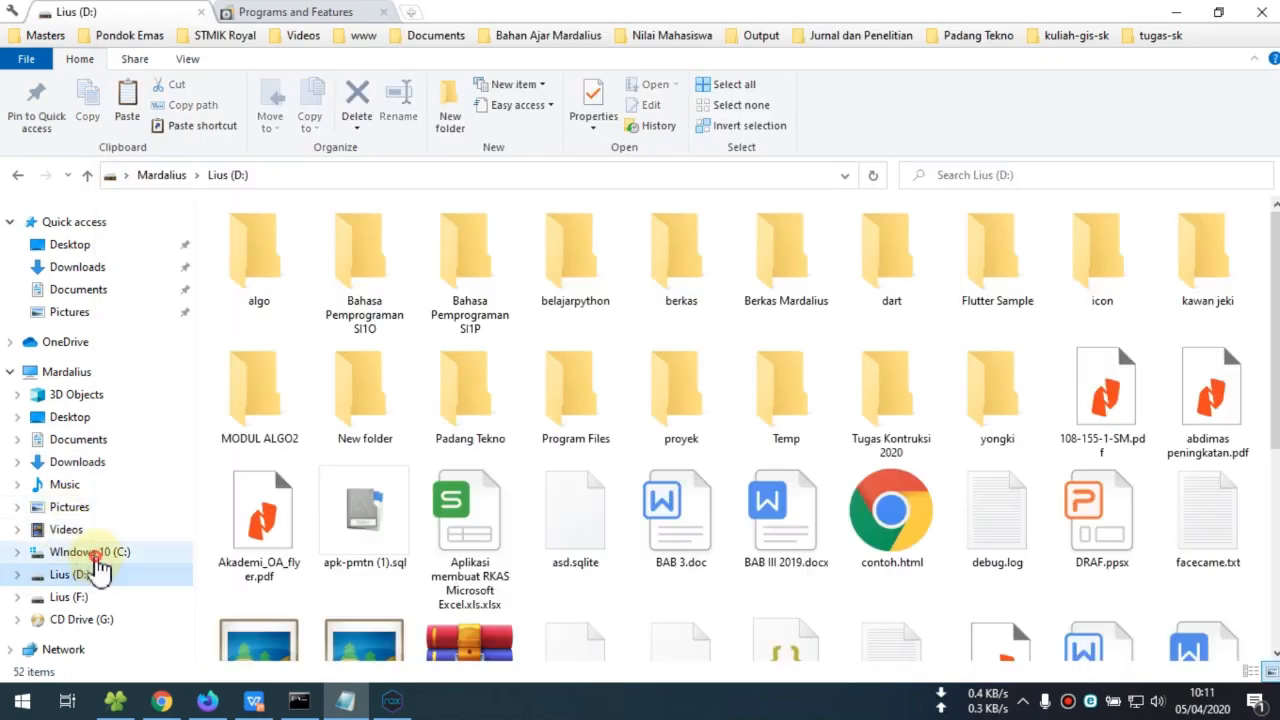
{"action": "left_click", "coordinate": [95, 551]}
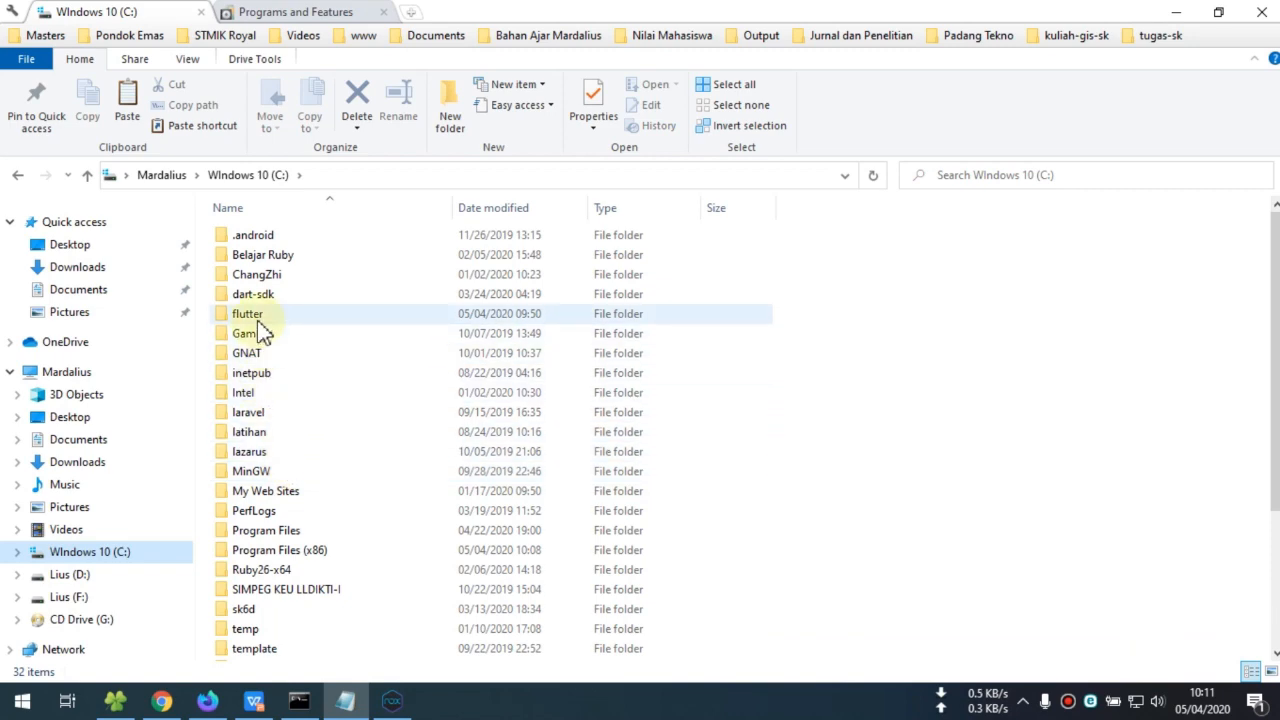
{"action": "double_click", "coordinate": [280, 532]}
{"action": "scroll", "coordinate": [284, 425], "scroll_direction": "down", "scroll_amount": 4}
{"action": "scroll", "coordinate": [283, 425], "scroll_direction": "down", "scroll_amount": 3}
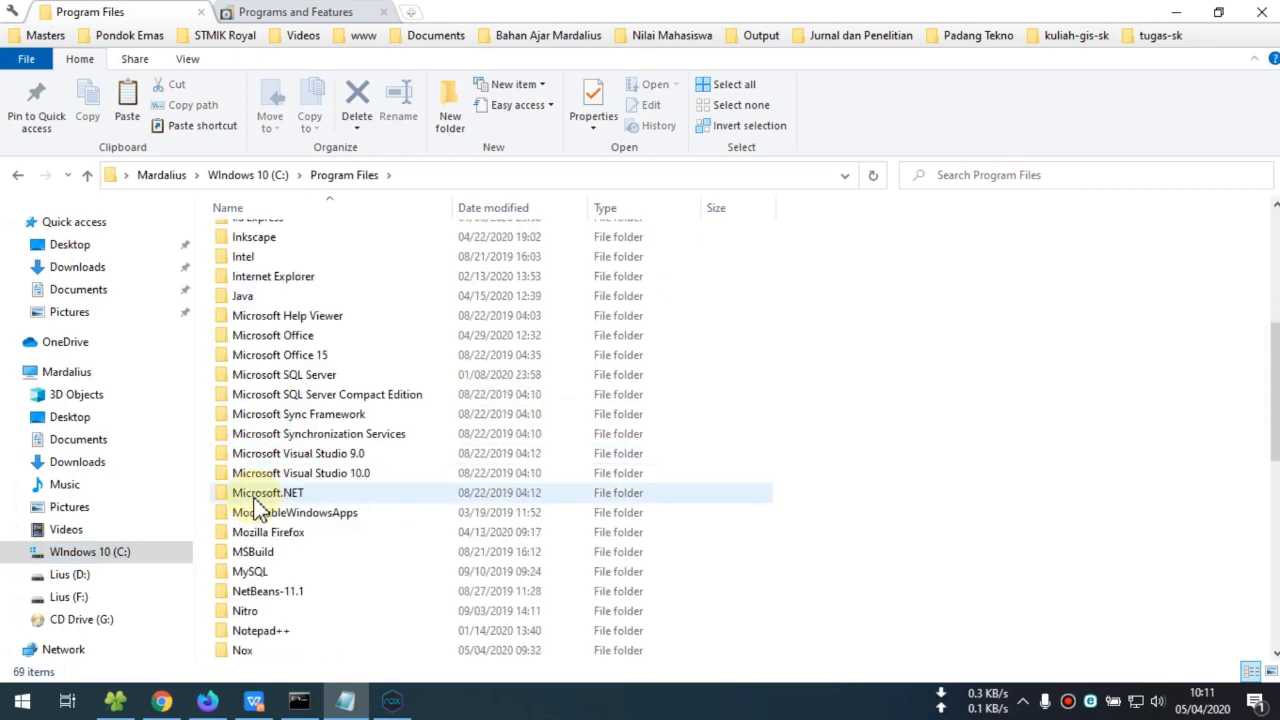
{"action": "left_click", "coordinate": [256, 596]}
{"action": "double_click", "coordinate": [255, 597]}
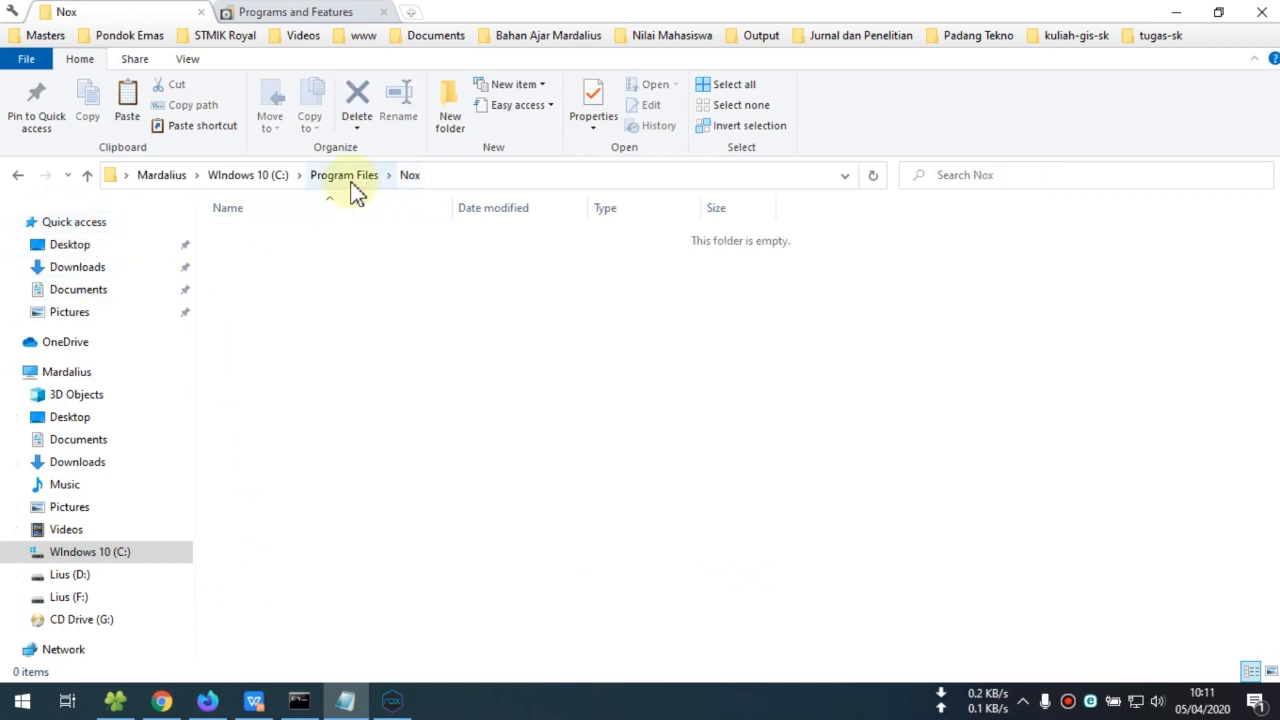
Step: Recheck the Nox folder from Program Files and look through the root folders of drives D: and F:
{"action": "left_click", "coordinate": [344, 175]}
{"action": "scroll", "coordinate": [335, 580], "scroll_direction": "down", "scroll_amount": 4}
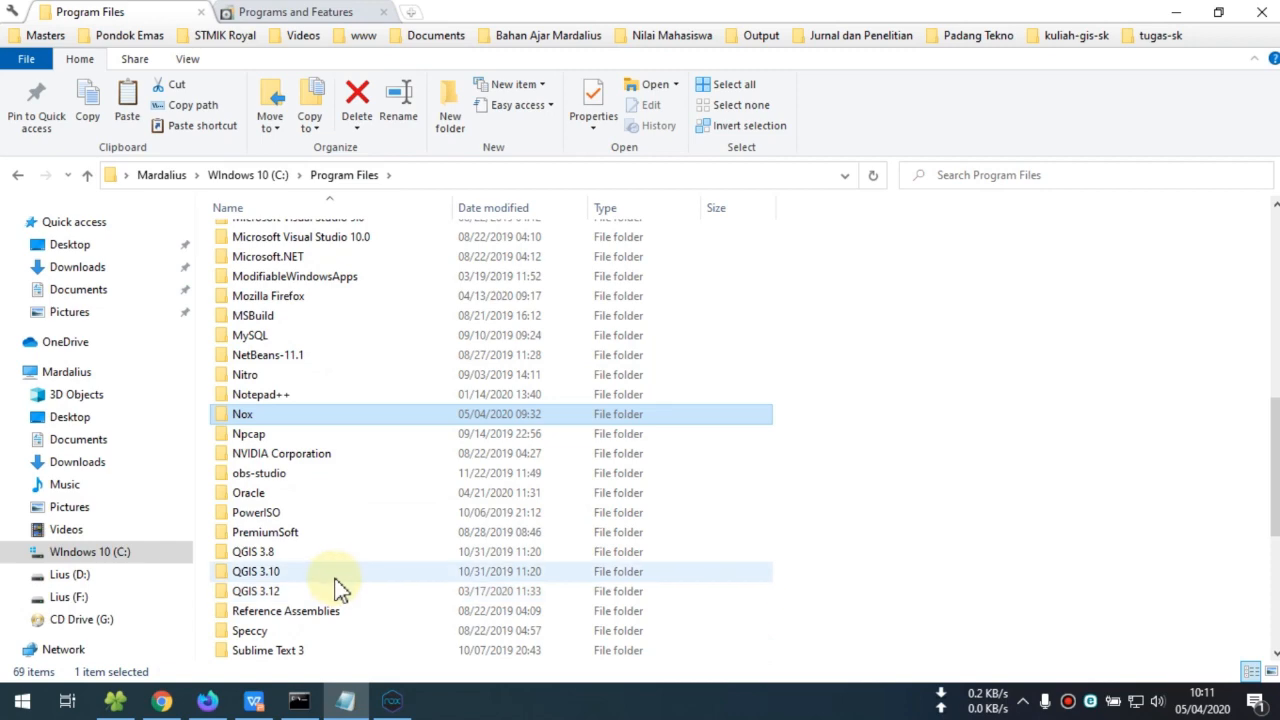
{"action": "double_click", "coordinate": [248, 413]}
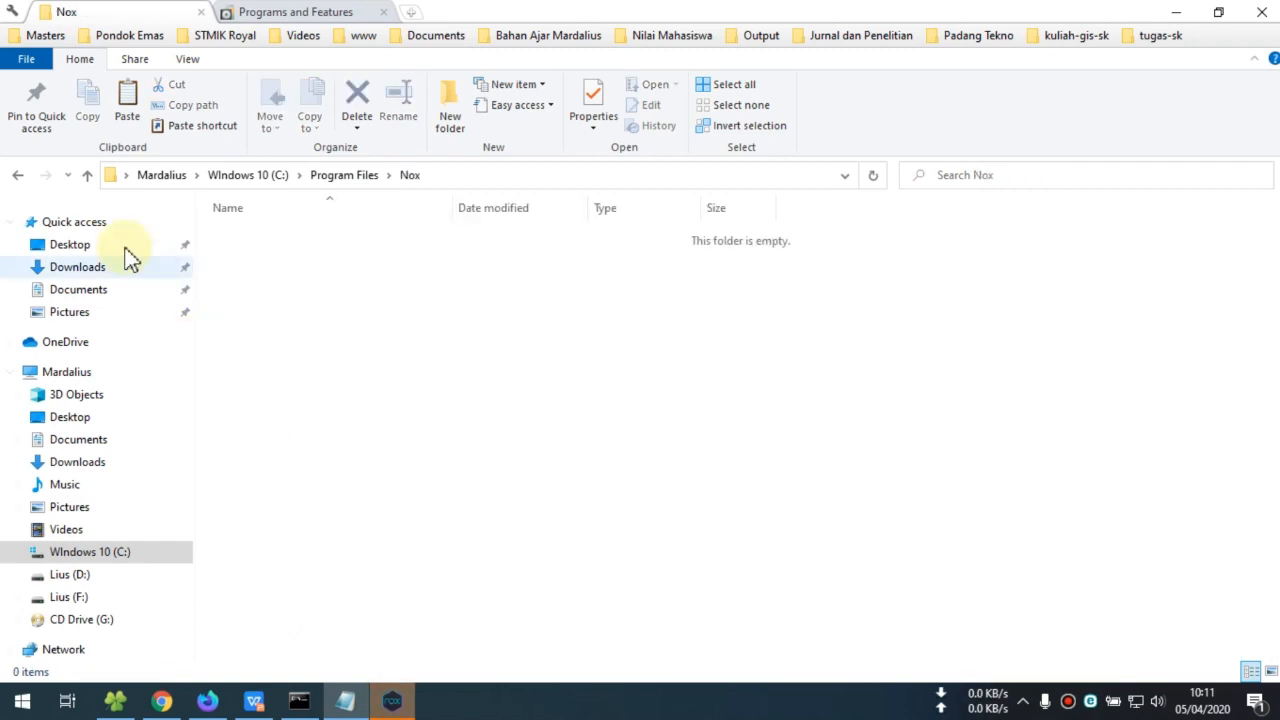
{"action": "left_click", "coordinate": [17, 175]}
{"action": "left_click", "coordinate": [80, 574]}
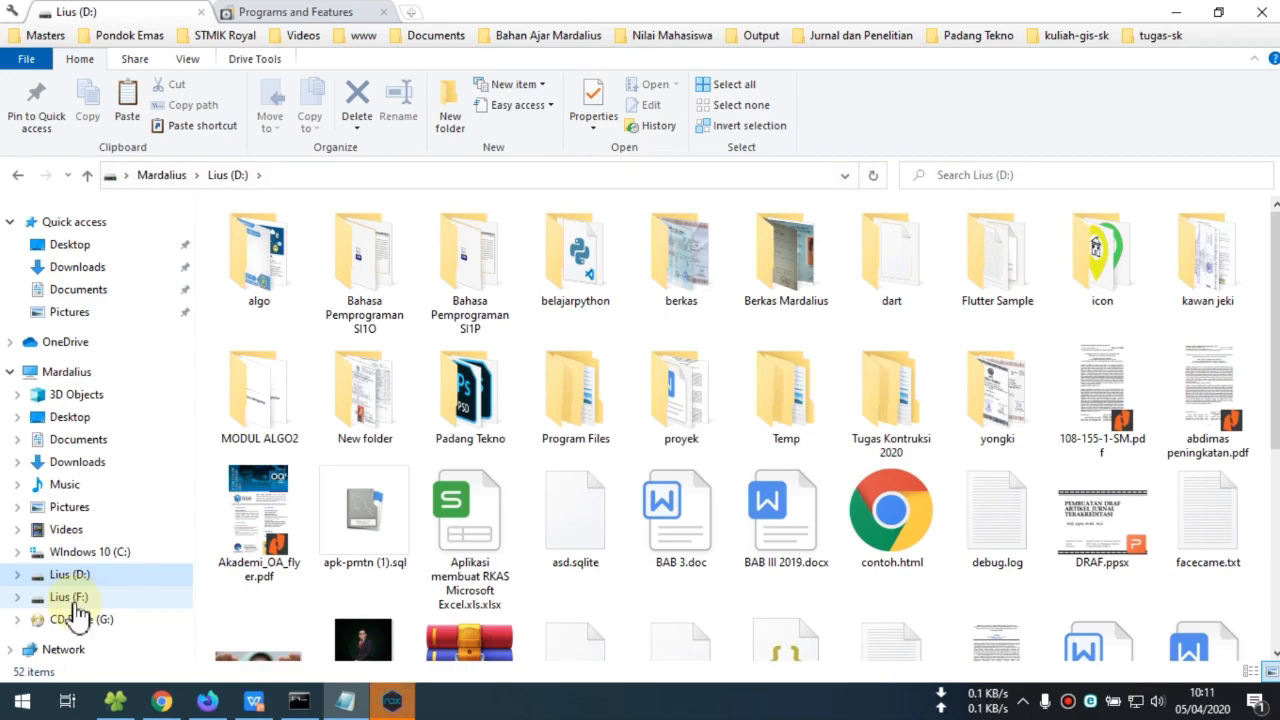
{"action": "left_click", "coordinate": [73, 603]}
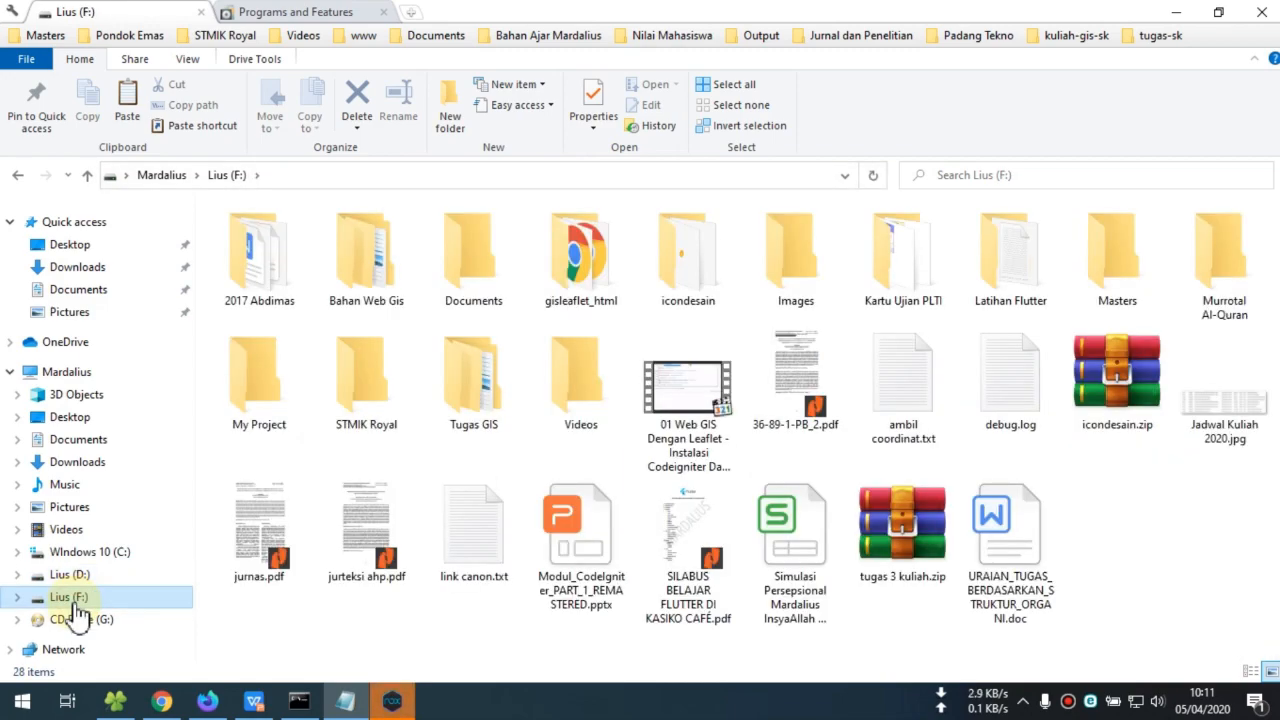
Step: Open the file location of the recently added Nox app and view its shortcut properties to find the target path
{"action": "left_click", "coordinate": [391, 700]}
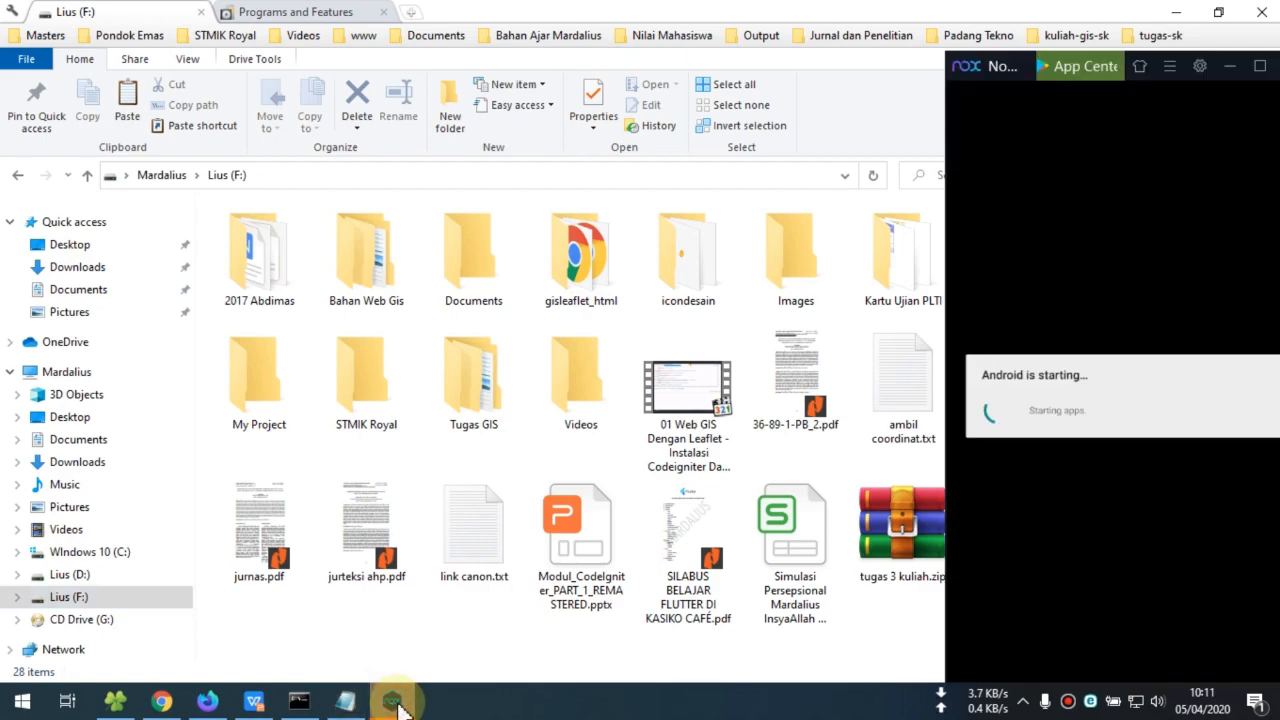
{"action": "left_click", "coordinate": [20, 700]}
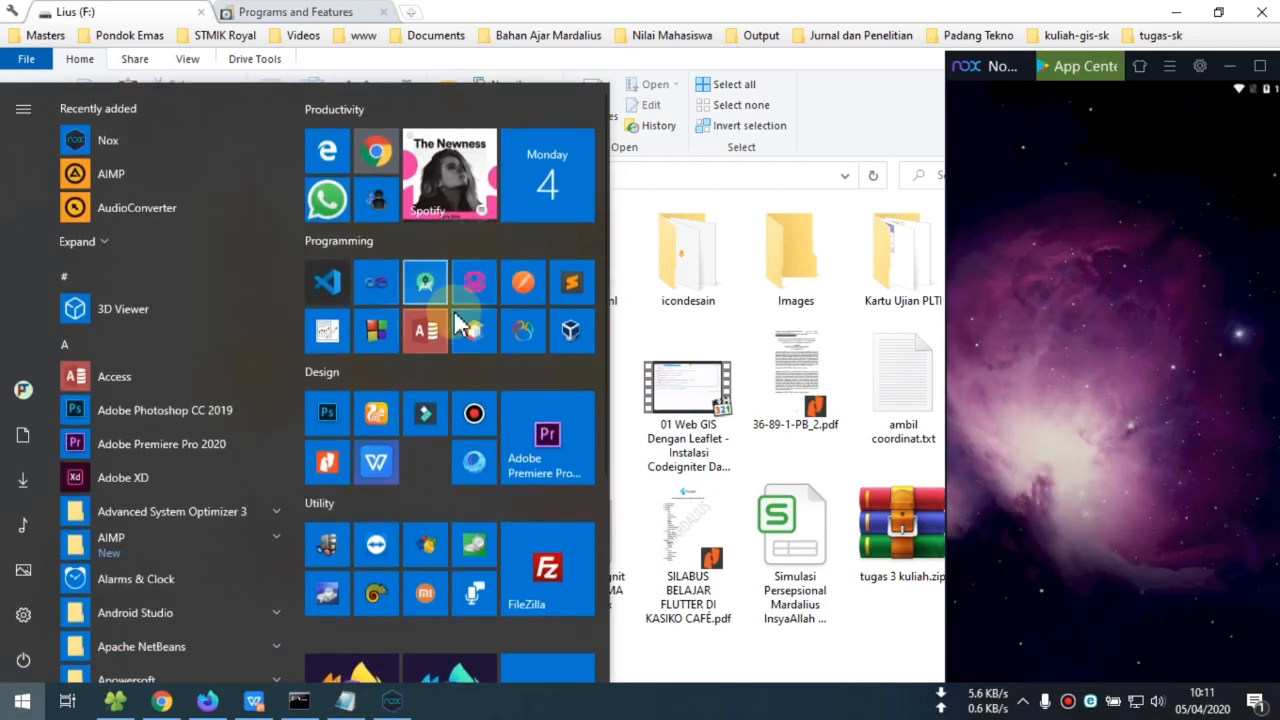
{"action": "scroll", "coordinate": [429, 360], "scroll_direction": "down", "scroll_amount": 3}
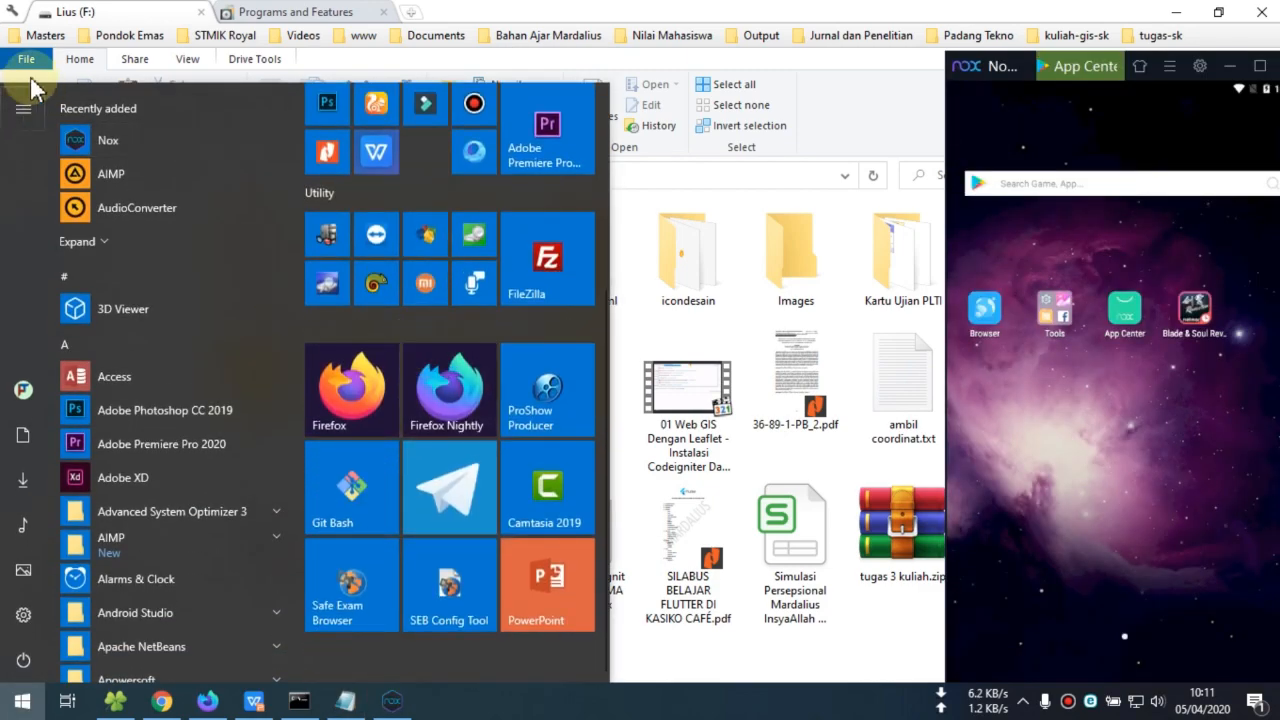
{"action": "right_click", "coordinate": [110, 143]}
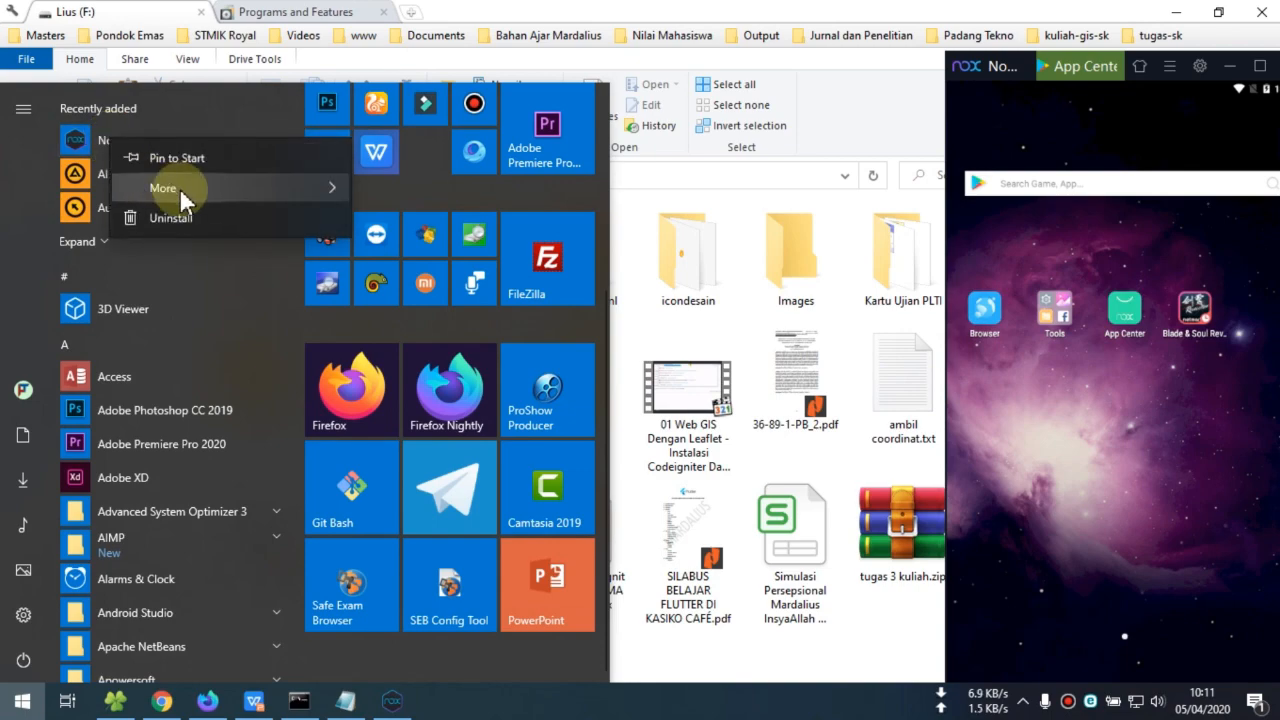
{"action": "mouse_move", "coordinate": [190, 200]}
{"action": "left_click", "coordinate": [412, 252]}
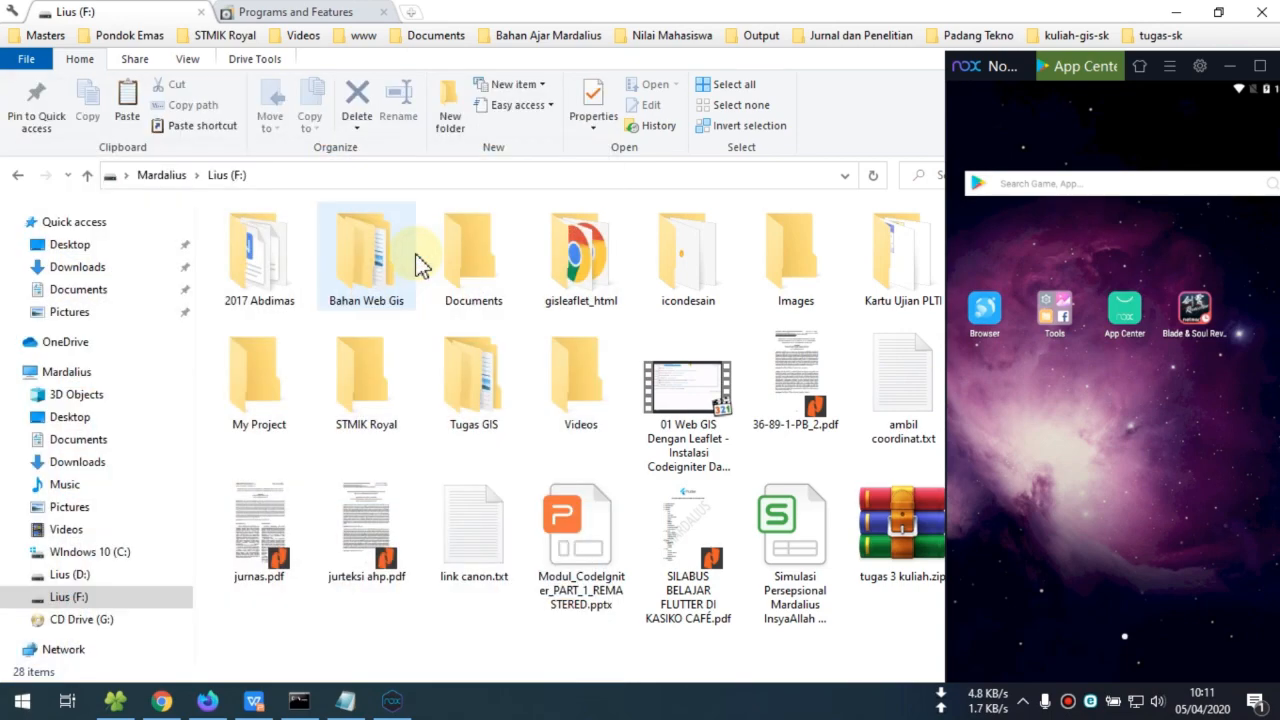
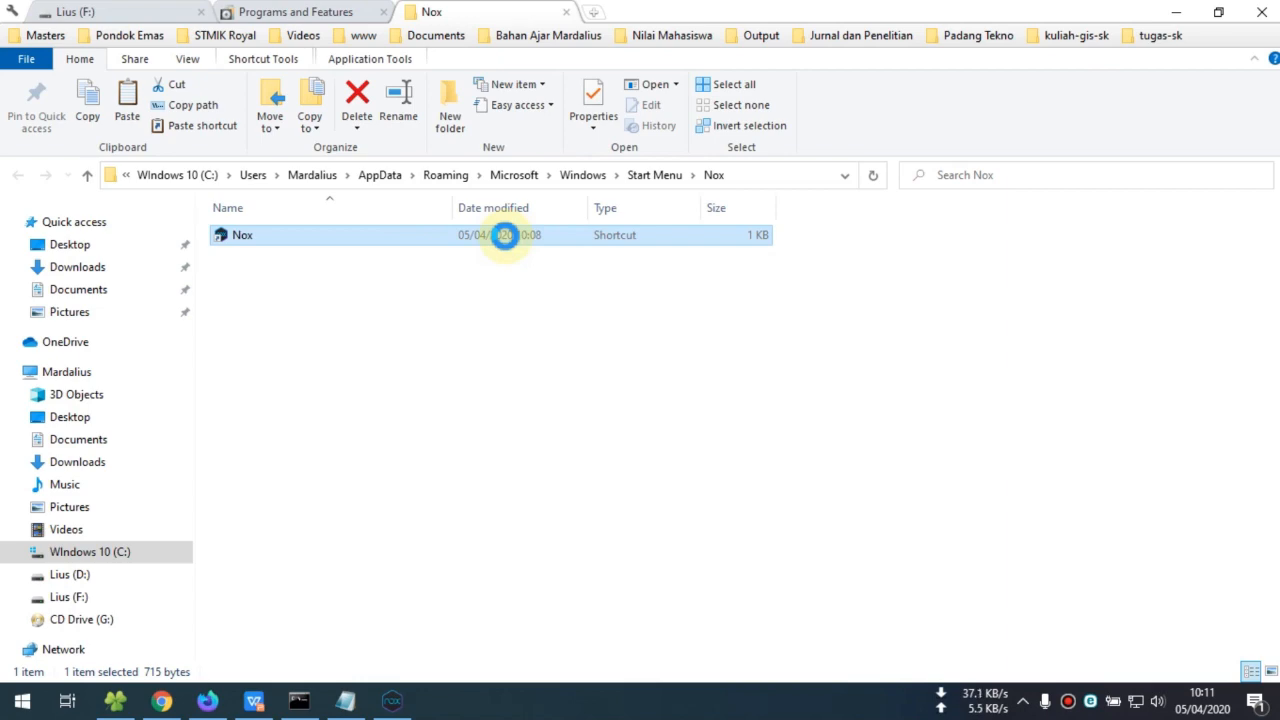
{"action": "right_click", "coordinate": [504, 235]}
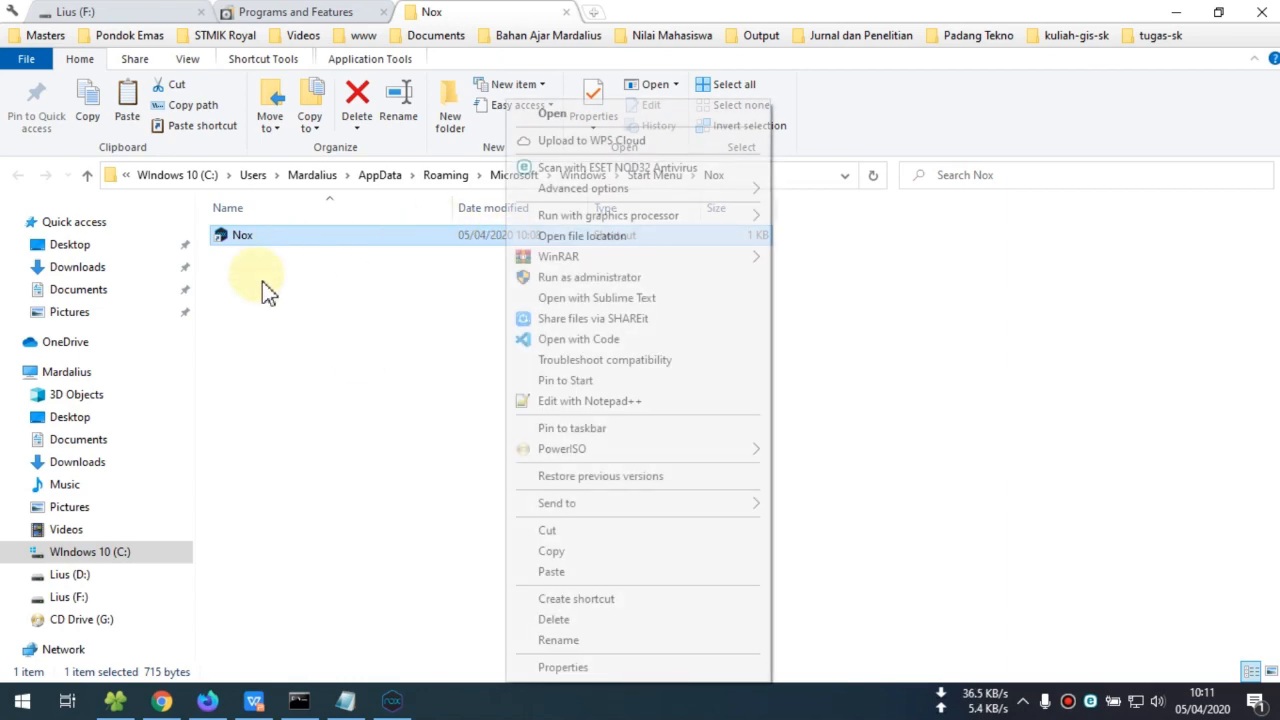
{"action": "left_click", "coordinate": [563, 667]}
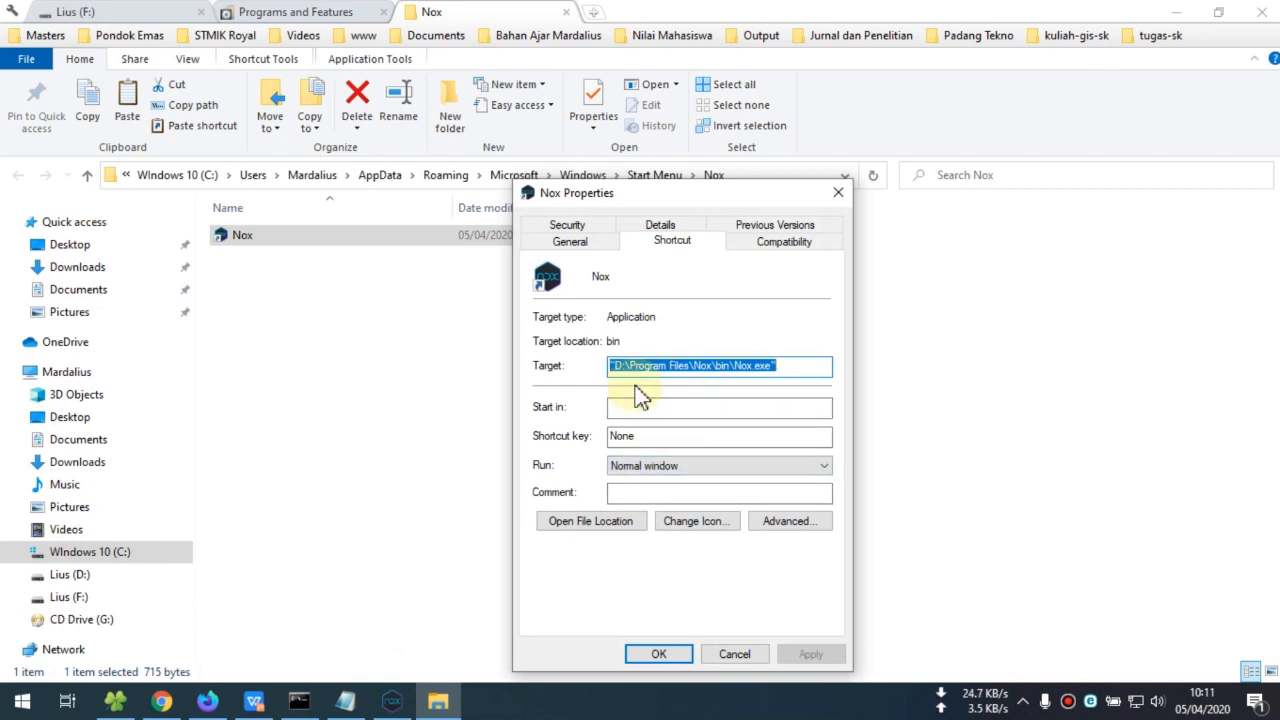
Step: Browse to the Nox folder inside Program Files on drive D: and examine its contents
{"action": "left_click", "coordinate": [88, 575]}
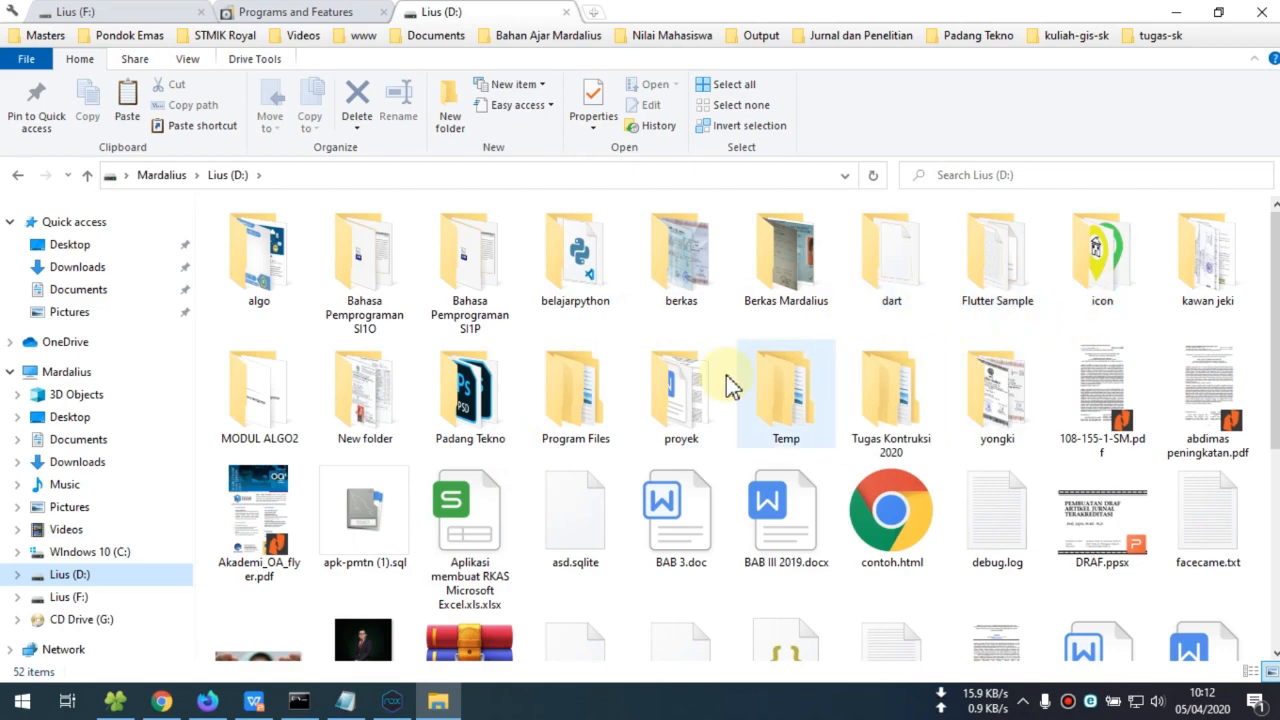
{"action": "left_click", "coordinate": [565, 420]}
{"action": "double_click", "coordinate": [565, 420]}
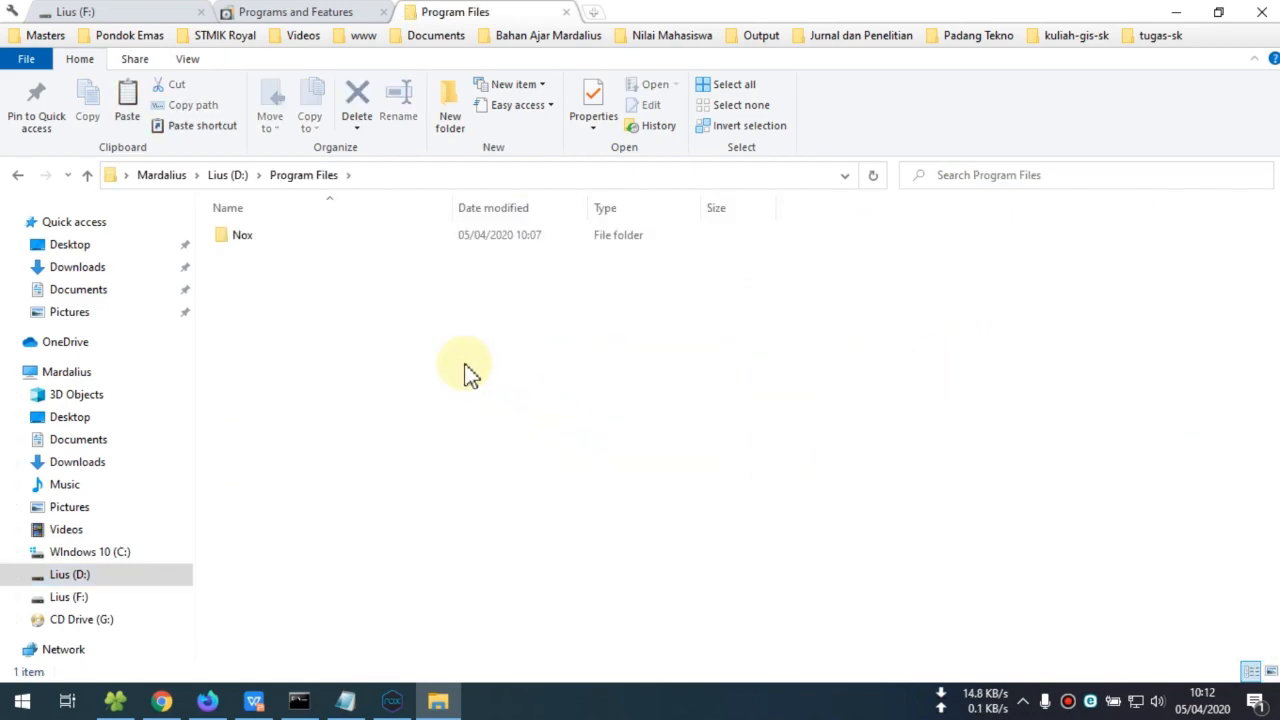
{"action": "left_click", "coordinate": [230, 240]}
{"action": "double_click", "coordinate": [230, 240]}
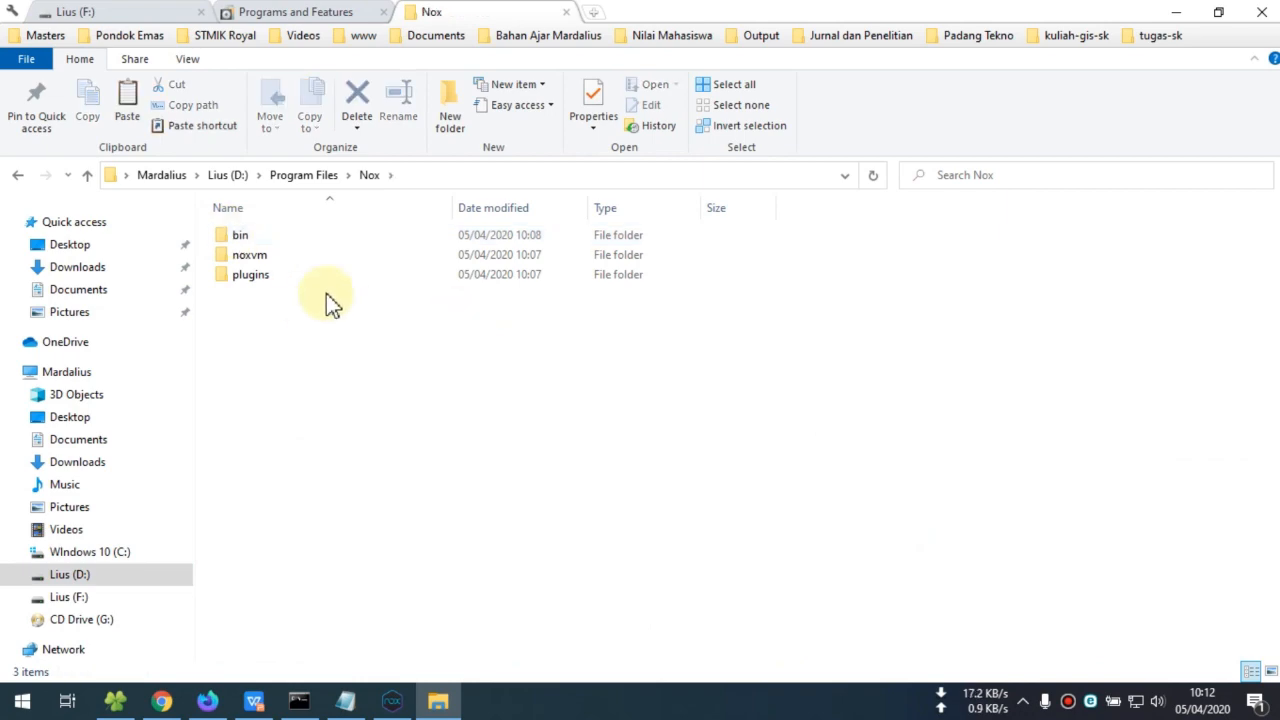
Step: Shift the NoxPlayer window, return to File Explorer and close the Nox shortcut's Properties dialog
{"action": "left_click", "coordinate": [391, 701]}
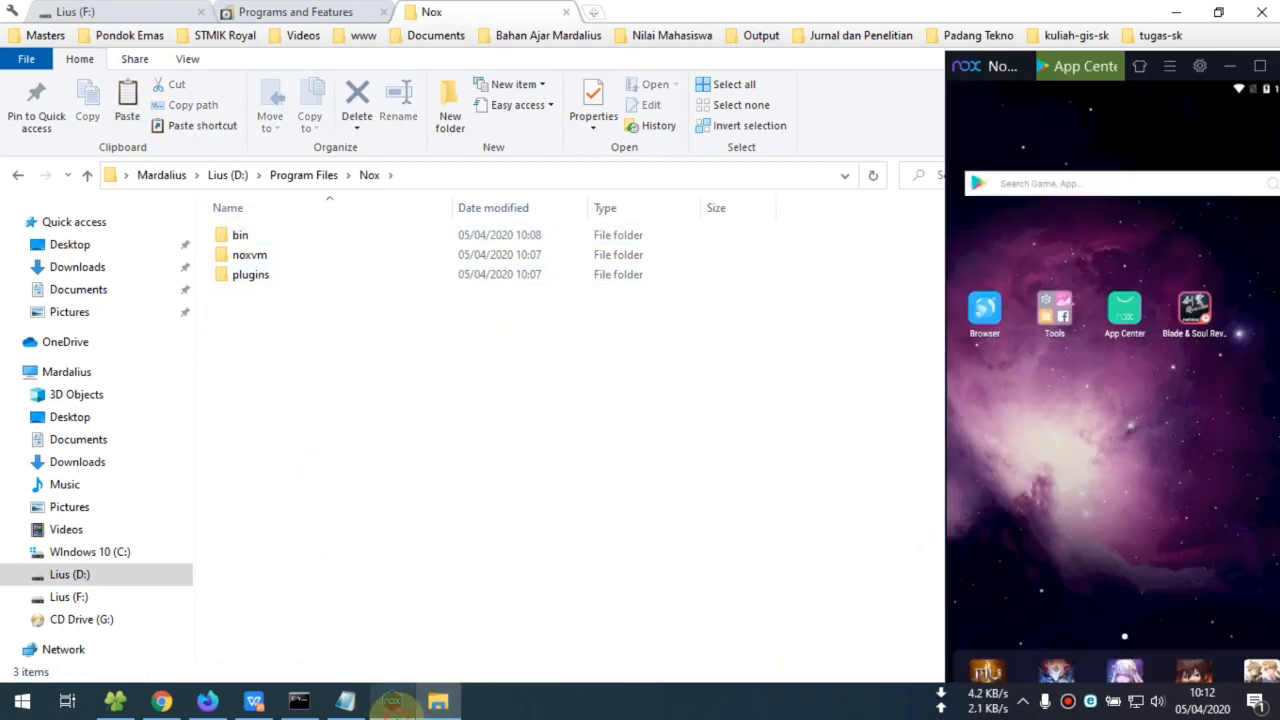
{"action": "left_click_drag", "start_coordinate": [1020, 87], "coordinate": [708, 55]}
{"action": "left_click", "coordinate": [392, 468]}
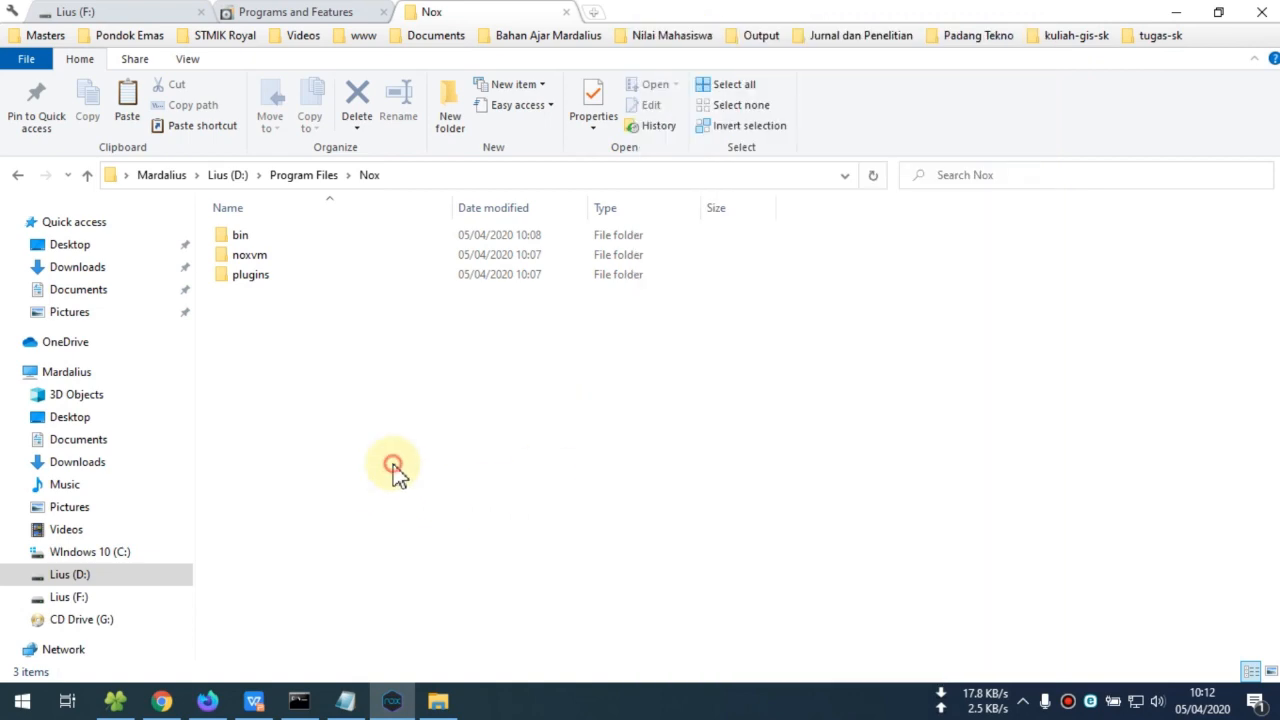
{"action": "left_click", "coordinate": [450, 710]}
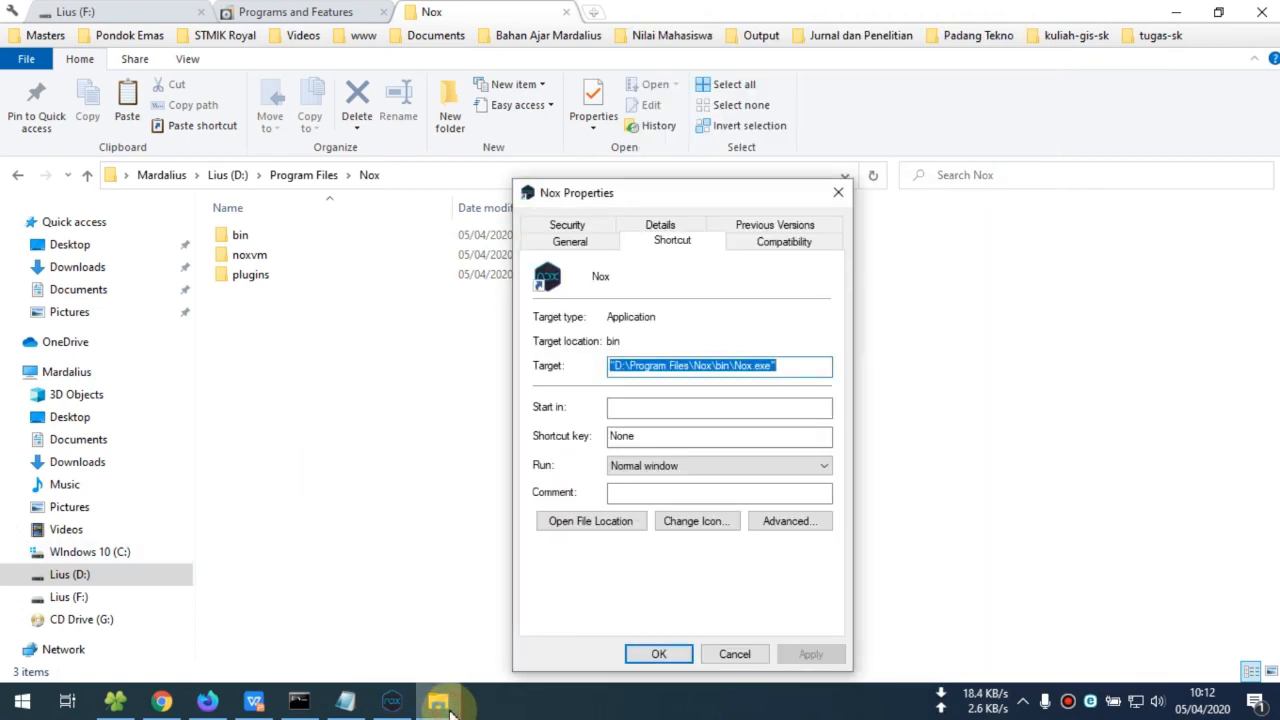
{"action": "left_click", "coordinate": [849, 193]}
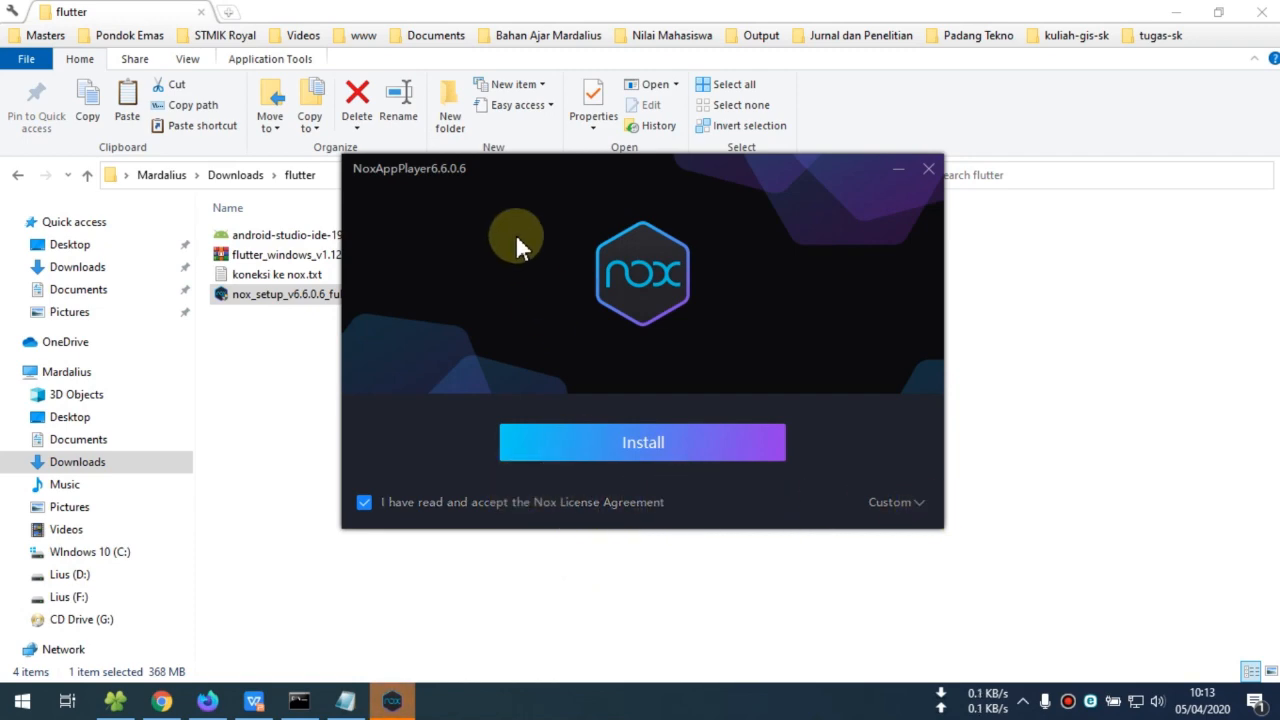
Step: Move the NoxAppPlayer6.6.0.6 installer window and expand its custom installation options
{"action": "left_click_drag", "start_coordinate": [547, 180], "coordinate": [501, 134]}
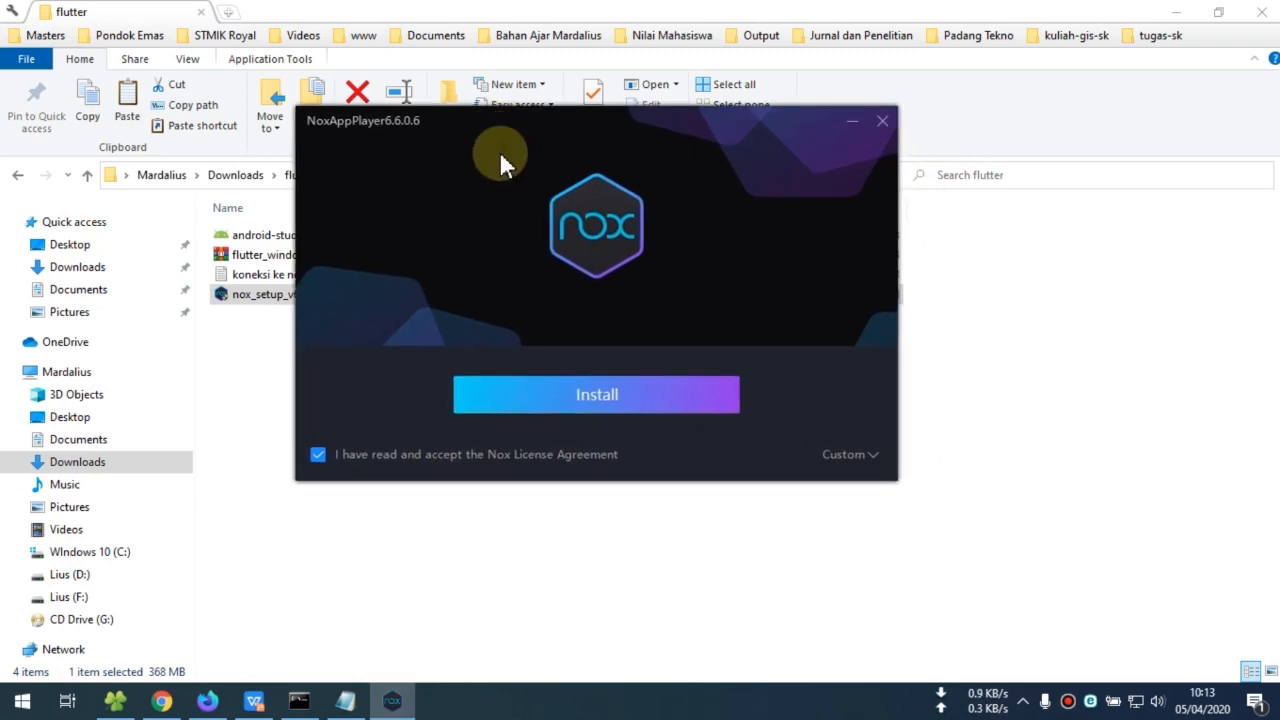
{"action": "left_click", "coordinate": [858, 456]}
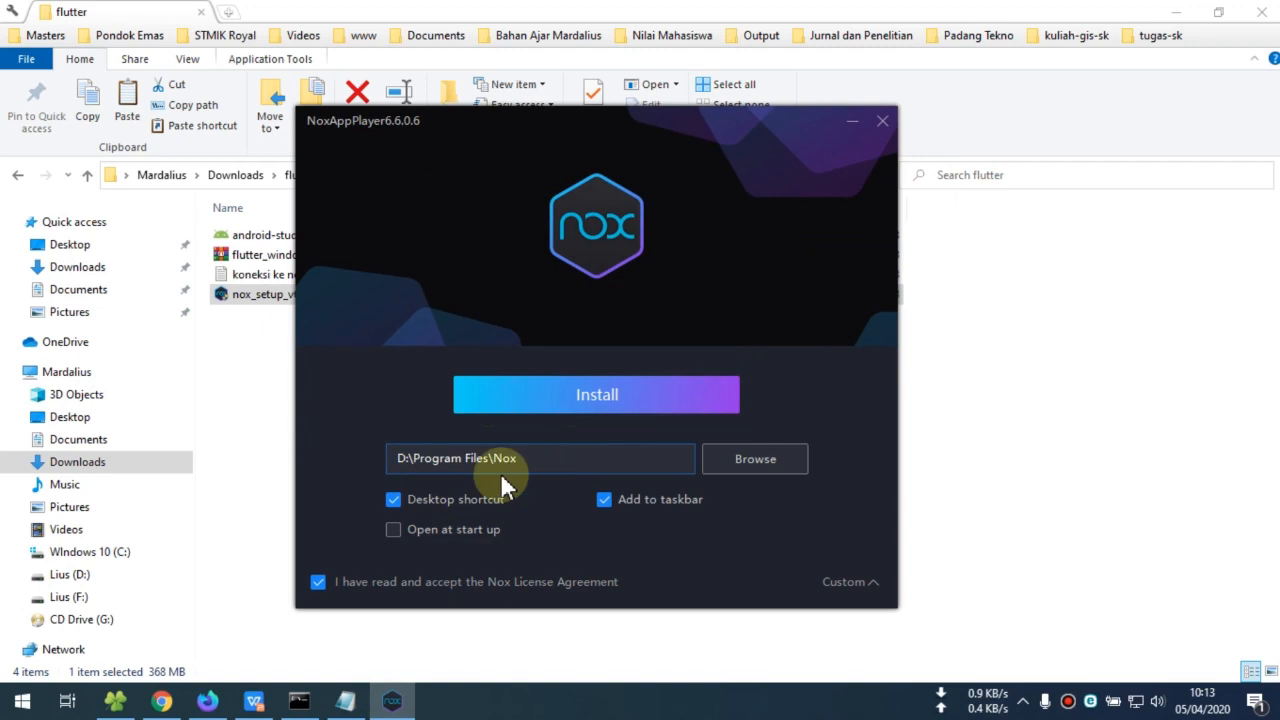
{"action": "left_click", "coordinate": [855, 581]}
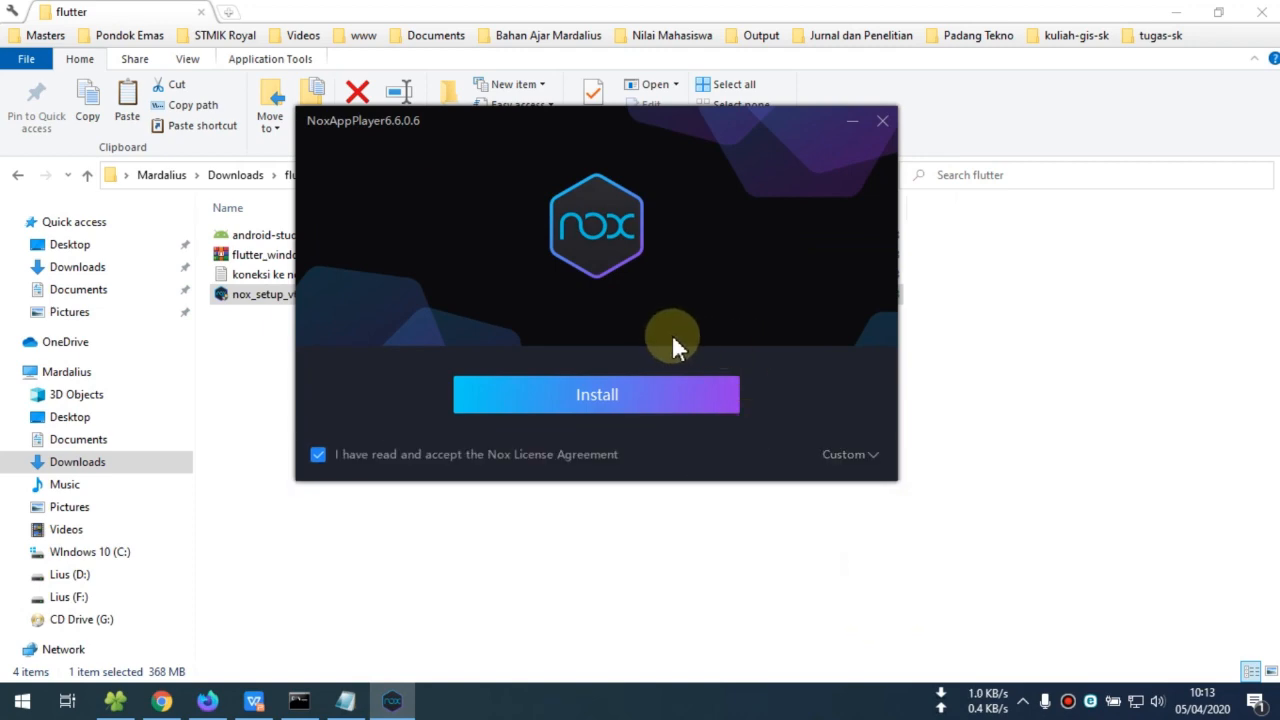
{"action": "left_click", "coordinate": [845, 455]}
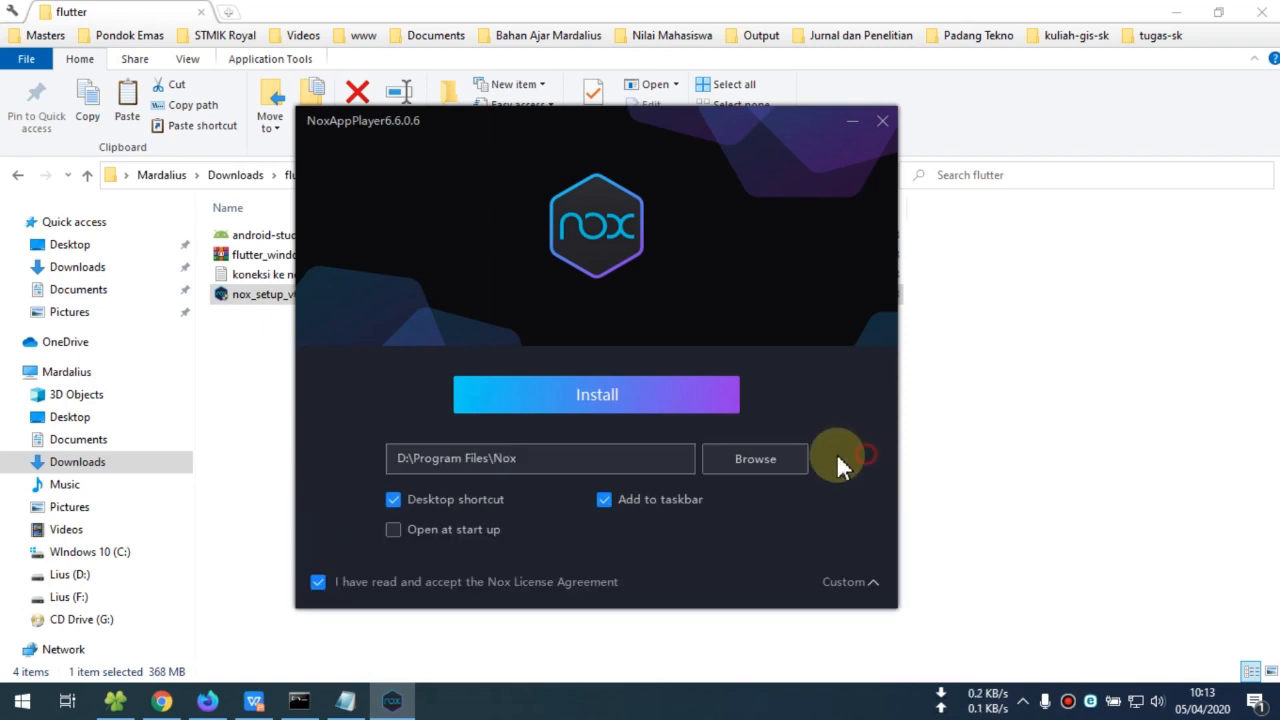
{"action": "left_click", "coordinate": [755, 459]}
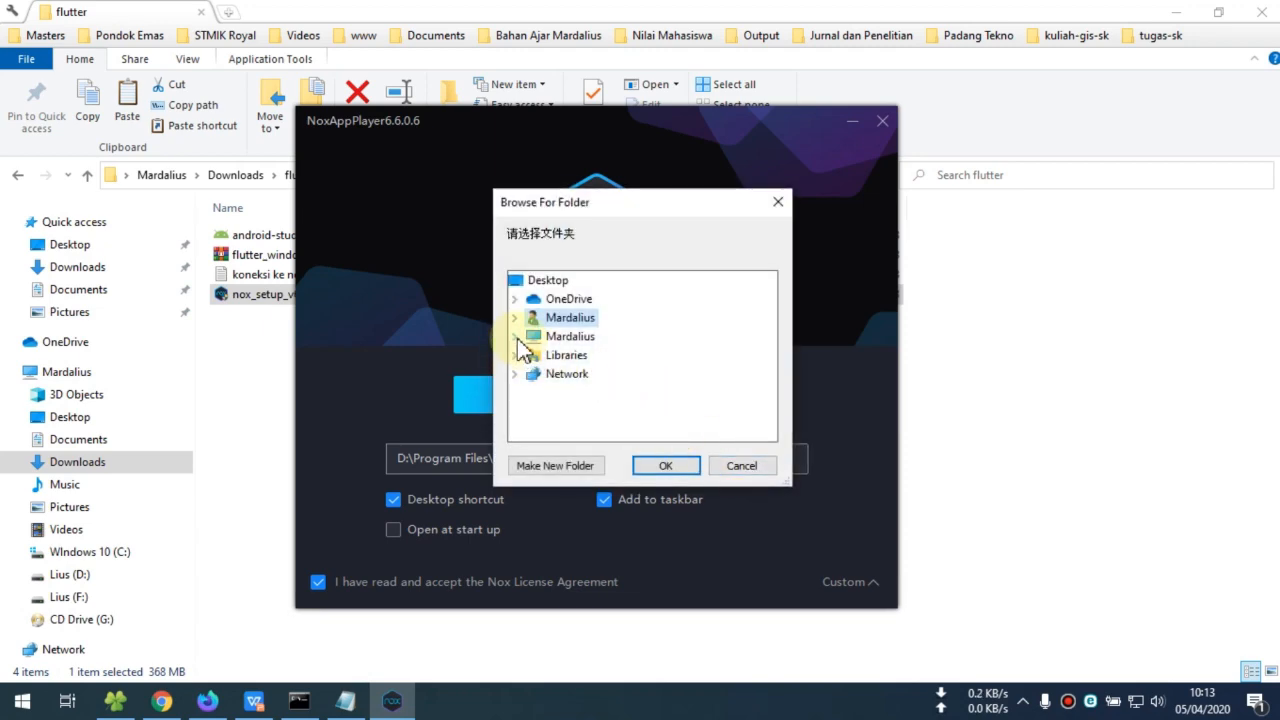
{"action": "left_click", "coordinate": [516, 336]}
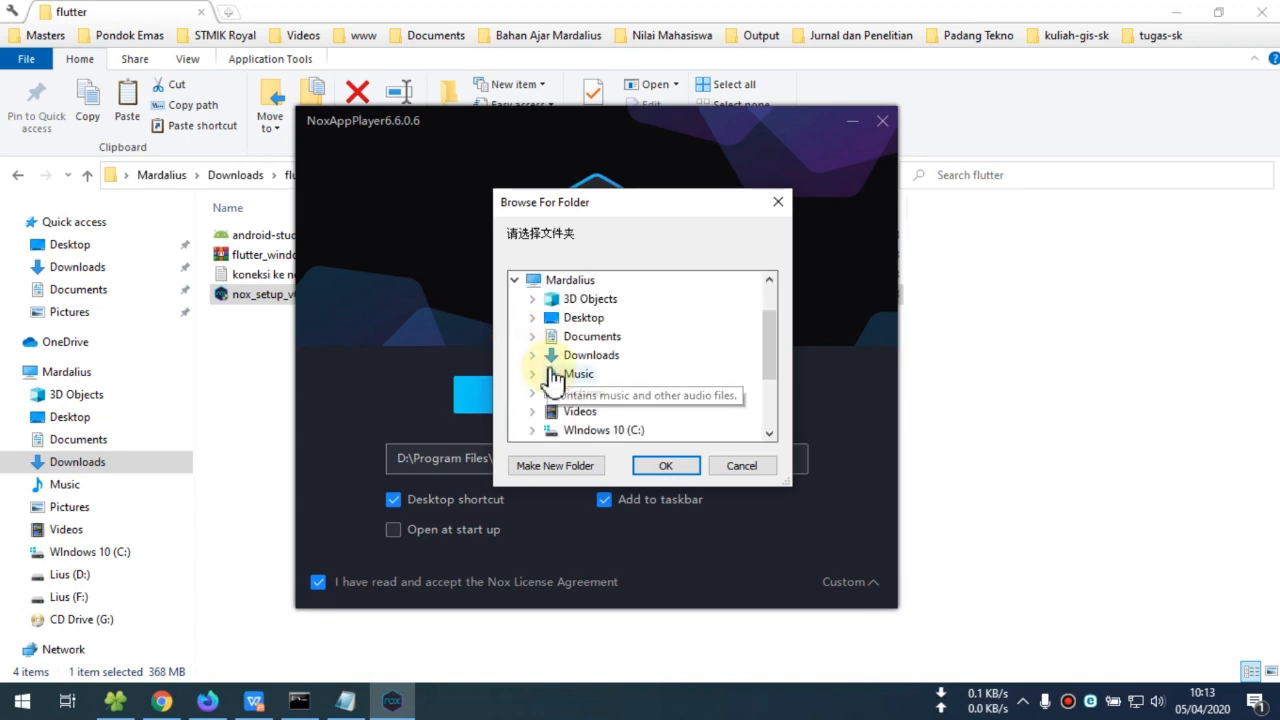
{"action": "scroll", "coordinate": [551, 385], "scroll_direction": "down", "scroll_amount": 3}
{"action": "left_click", "coordinate": [533, 317]}
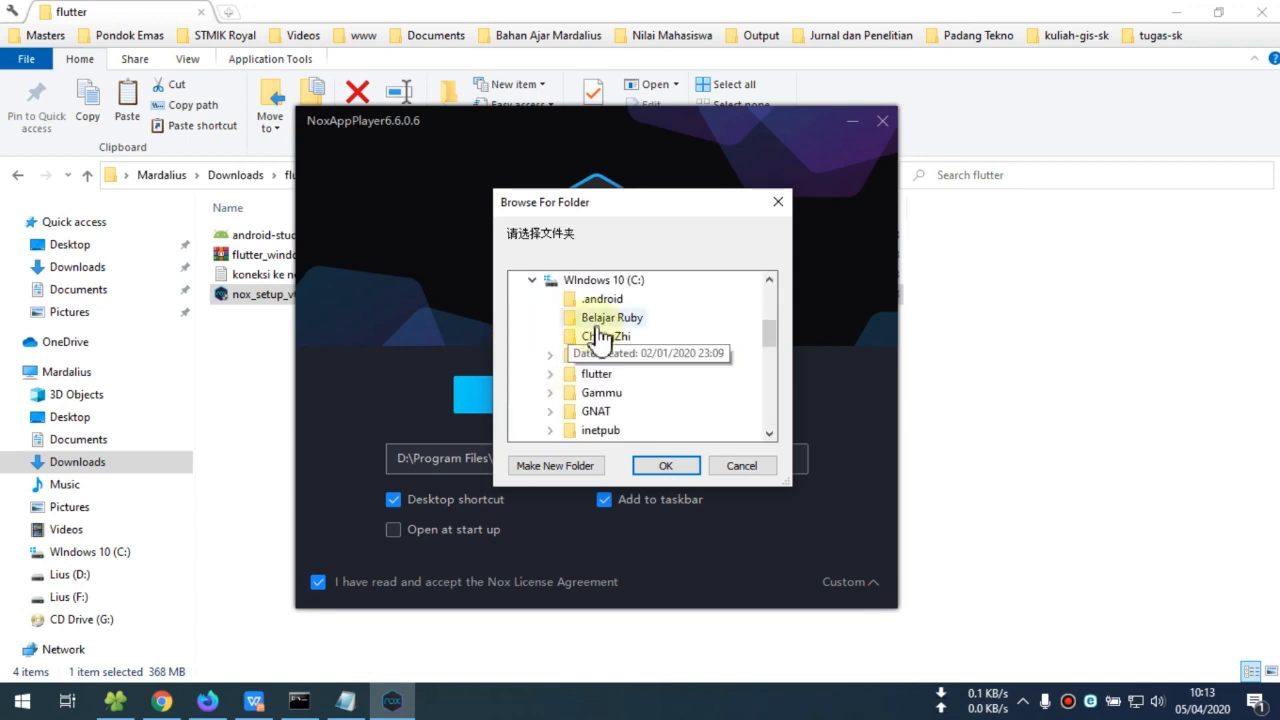
{"action": "scroll", "coordinate": [637, 334], "scroll_direction": "down", "scroll_amount": 3}
{"action": "scroll", "coordinate": [672, 356], "scroll_direction": "down", "scroll_amount": 1}
{"action": "scroll", "coordinate": [672, 356], "scroll_direction": "up", "scroll_amount": 3}
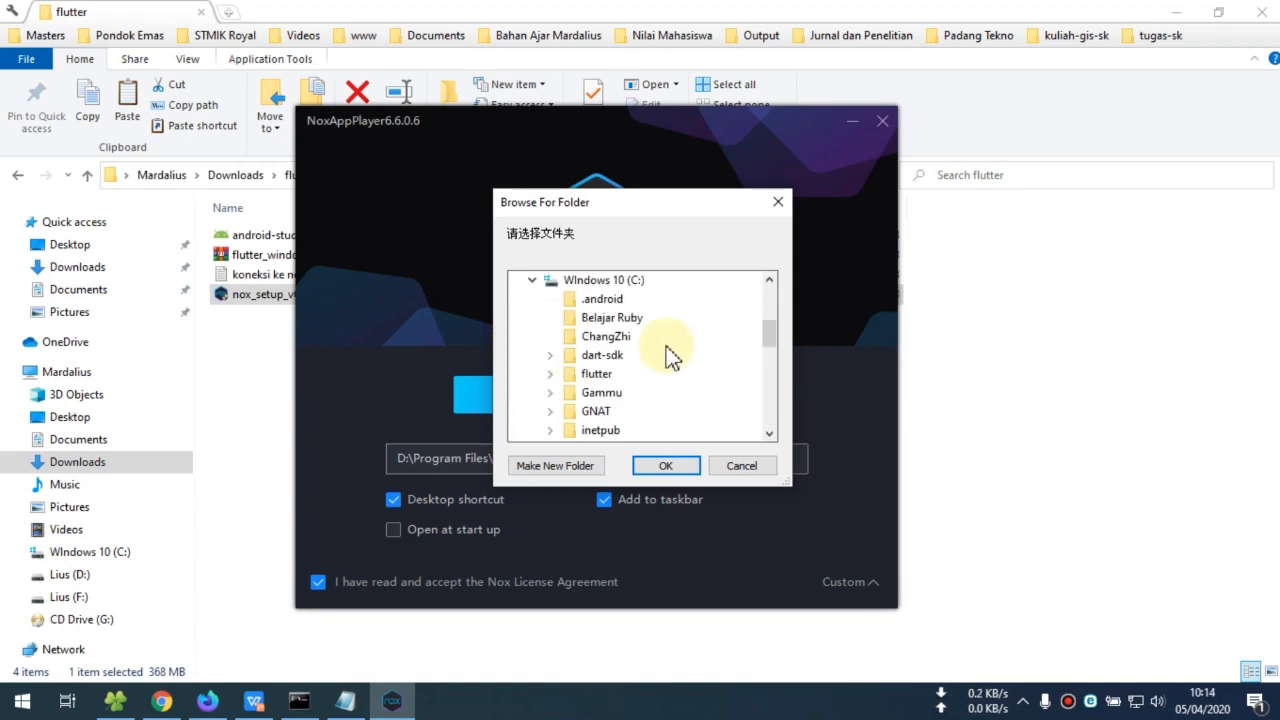
{"action": "left_click_drag", "start_coordinate": [617, 212], "coordinate": [800, 188]}
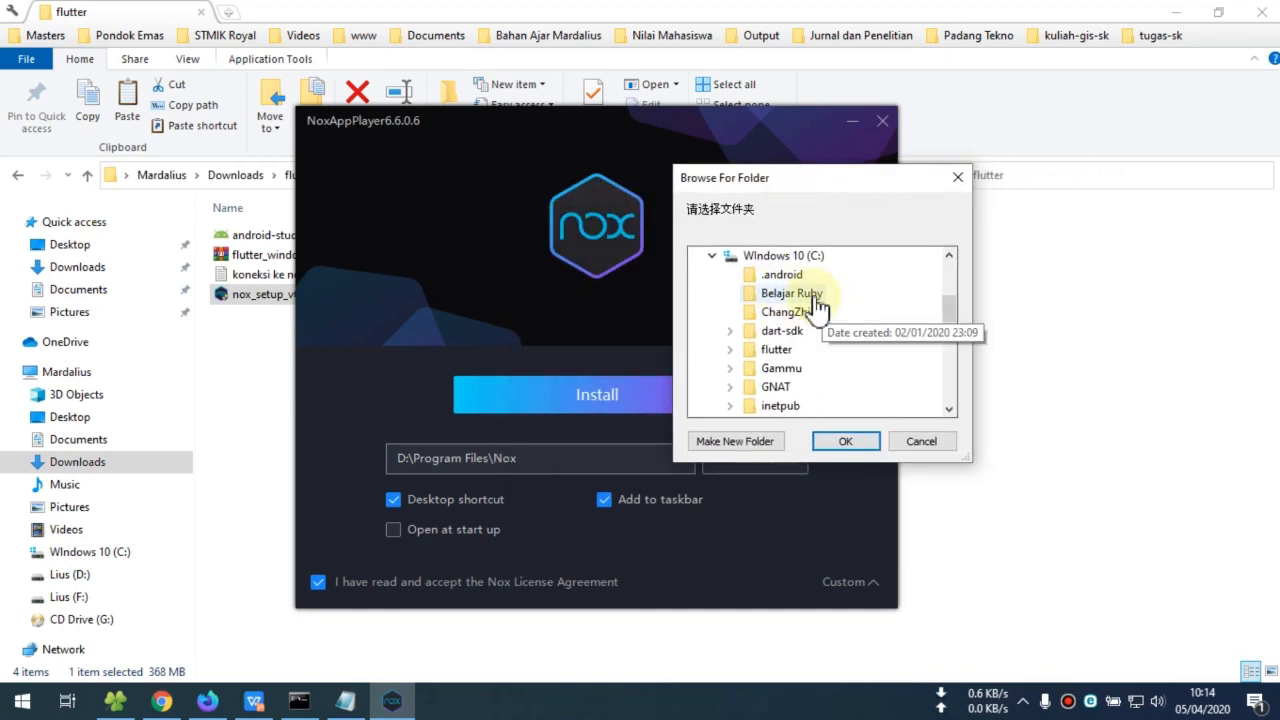
{"action": "scroll", "coordinate": [808, 378], "scroll_direction": "down", "scroll_amount": 9}
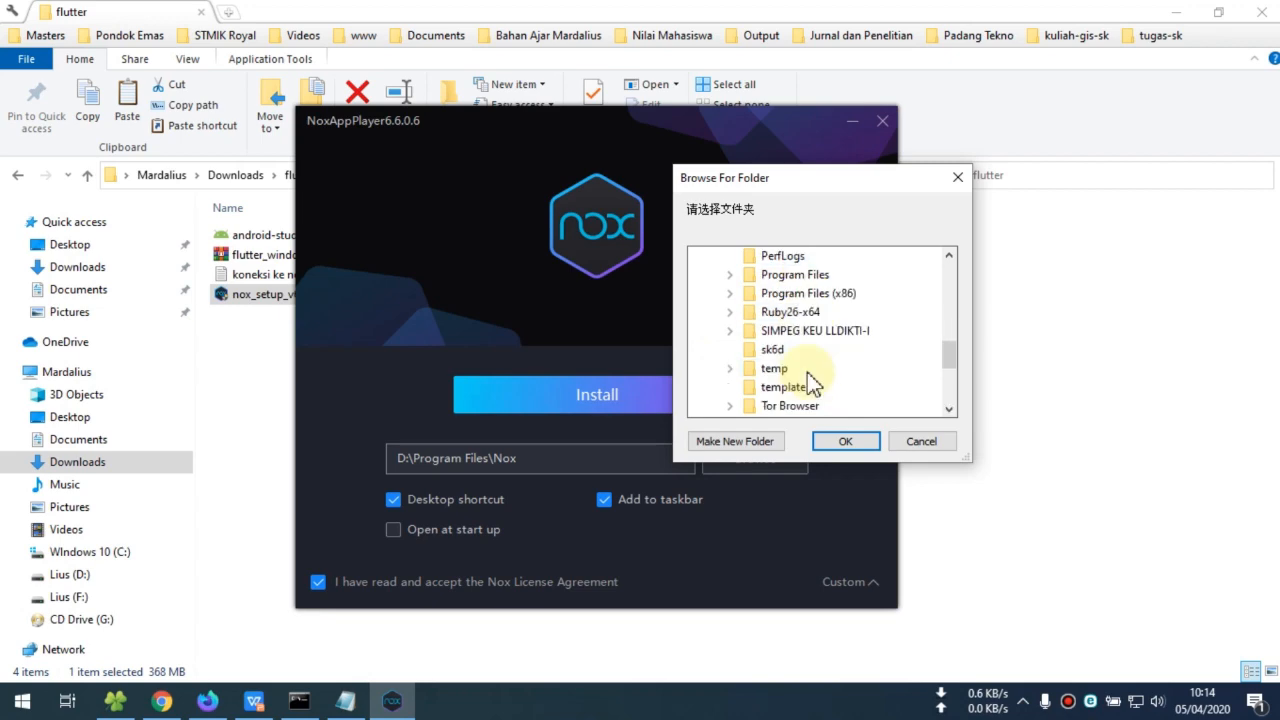
{"action": "scroll", "coordinate": [808, 380], "scroll_direction": "down", "scroll_amount": 1}
{"action": "scroll", "coordinate": [801, 376], "scroll_direction": "up", "scroll_amount": 3}
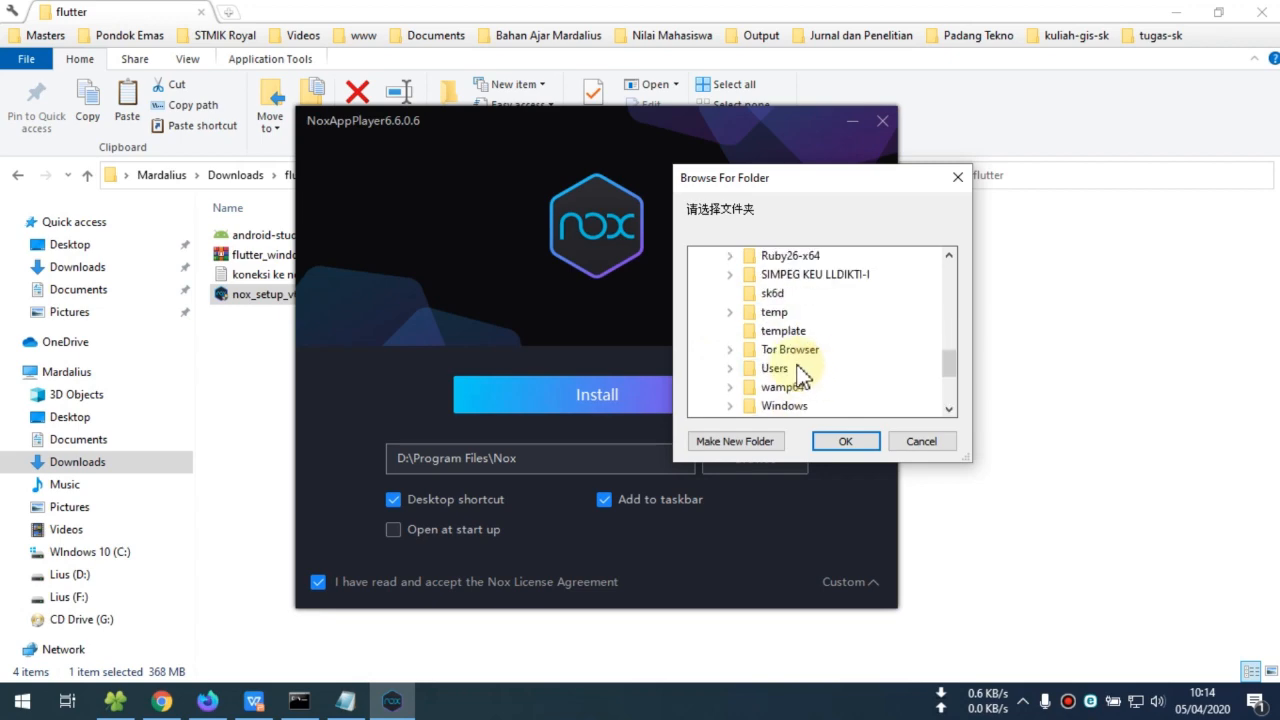
{"action": "scroll", "coordinate": [801, 376], "scroll_direction": "up", "scroll_amount": 1}
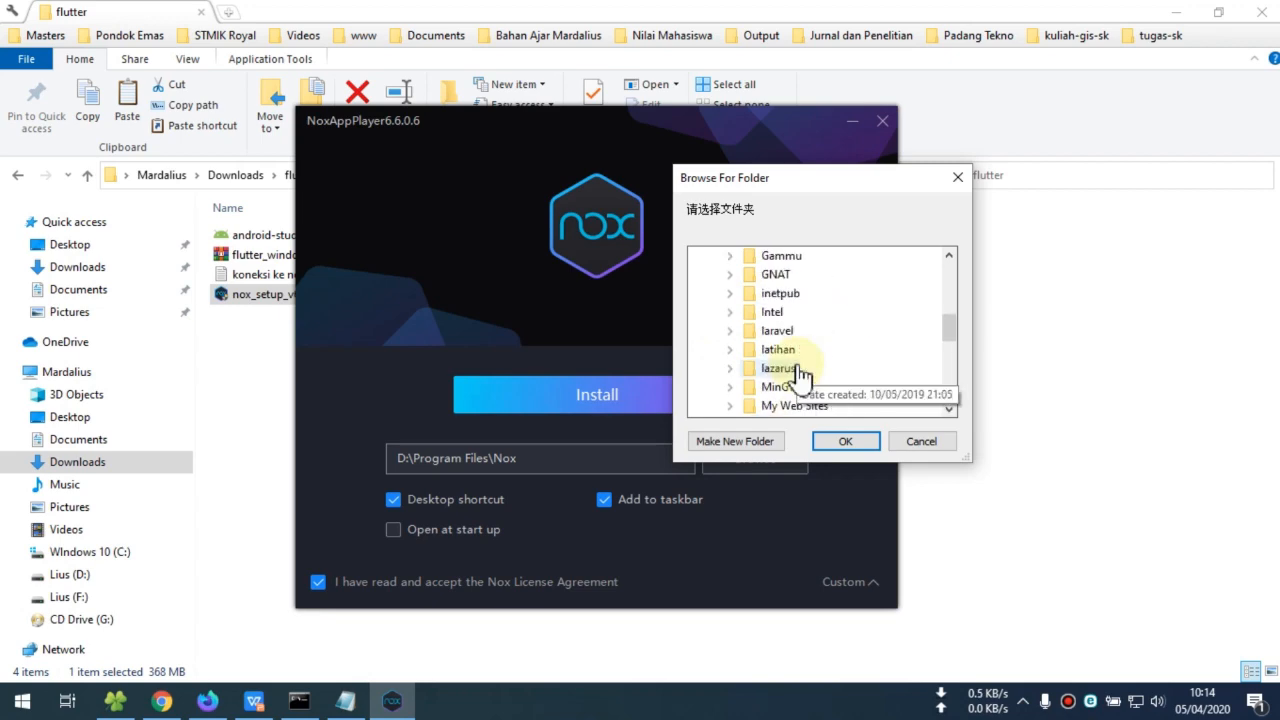
{"action": "left_click", "coordinate": [958, 178]}
Step: Change the installation path to C:\Program Files\Nox and start the Nox installation
{"action": "left_click", "coordinate": [406, 459]}
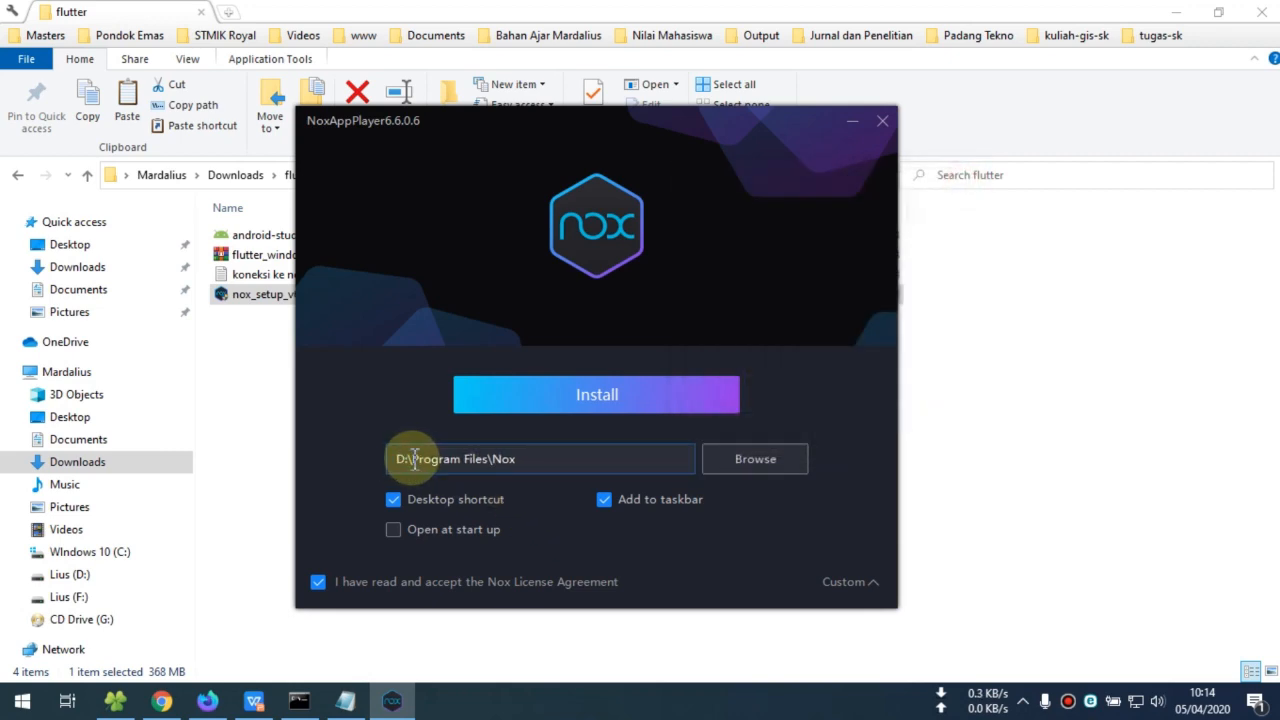
{"action": "left_click_drag", "start_coordinate": [405, 459], "coordinate": [397, 459]}
{"action": "type", "text": "C"}
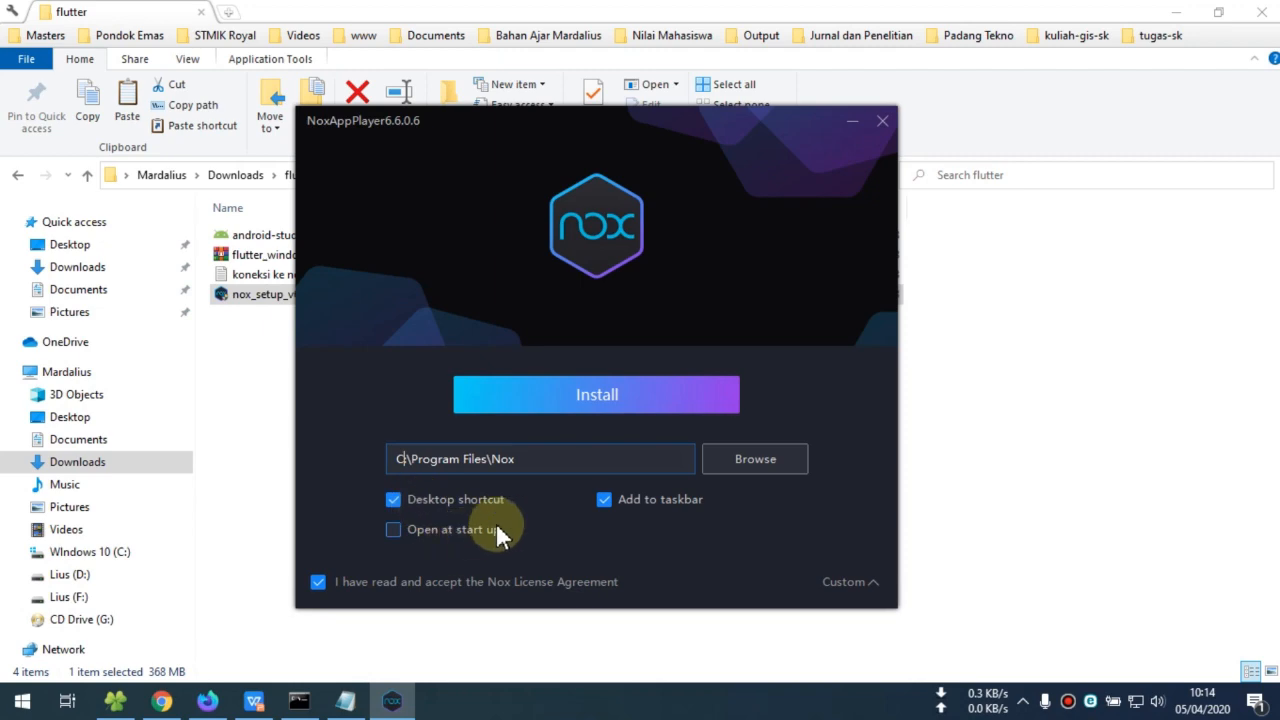
{"action": "left_click", "coordinate": [850, 583]}
{"action": "left_click", "coordinate": [655, 395]}
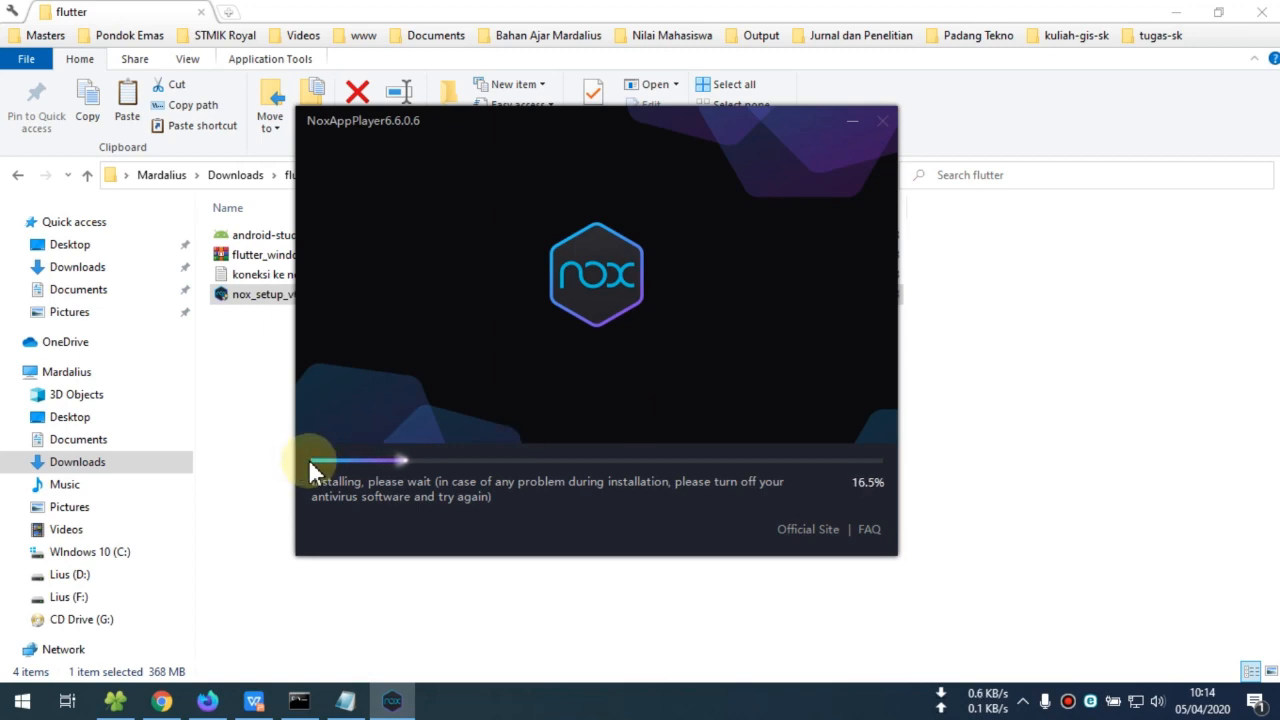
Step: Review the koneksi ke nox.txt notes for the cd and nox_adb.exe connect commands of both Nox install folders
{"action": "left_click", "coordinate": [345, 700]}
{"action": "left_click", "coordinate": [402, 281]}
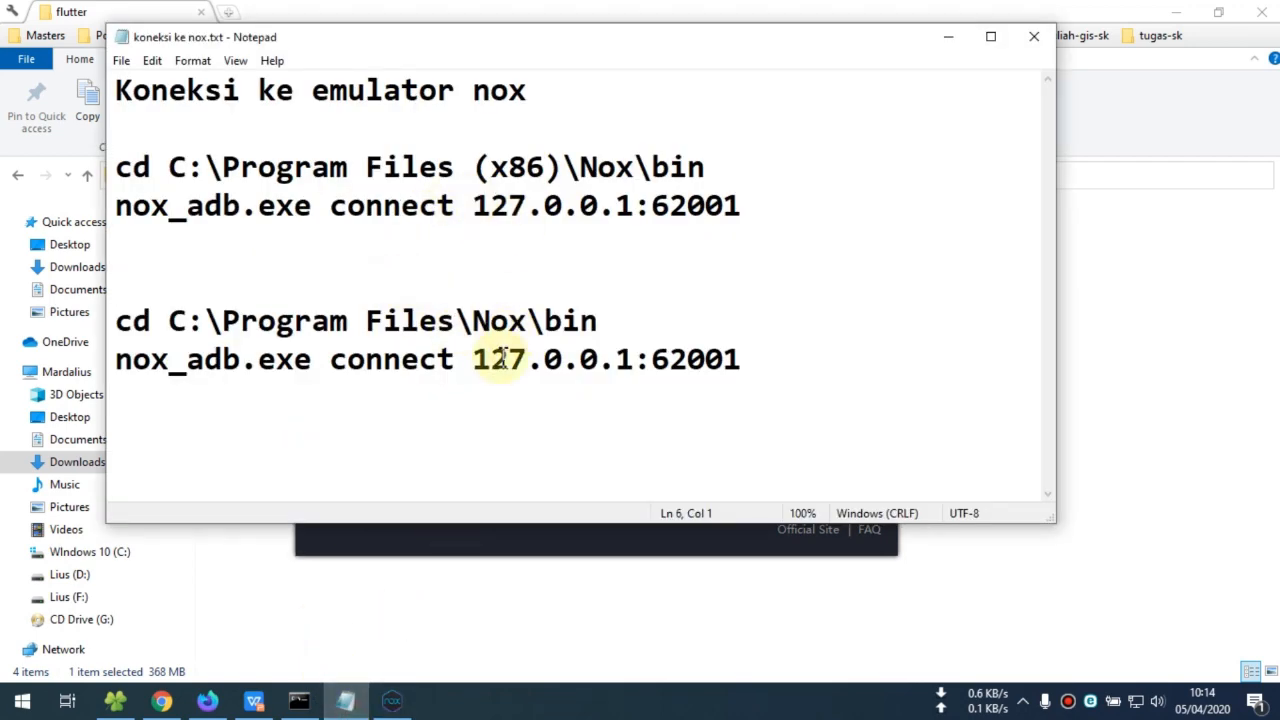
{"action": "left_click_drag", "start_coordinate": [116, 320], "coordinate": [134, 321]}
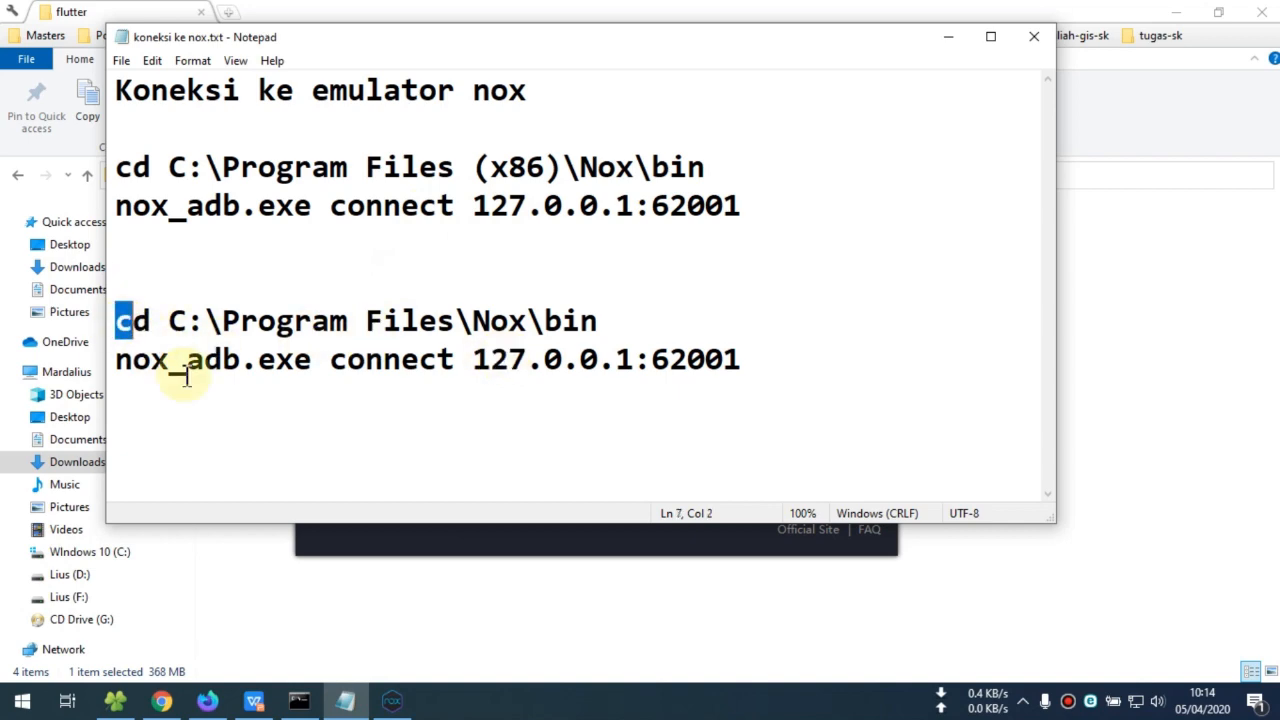
{"action": "left_click", "coordinate": [184, 372]}
{"action": "left_click_drag", "start_coordinate": [124, 365], "coordinate": [746, 352]}
{"action": "left_click", "coordinate": [508, 272]}
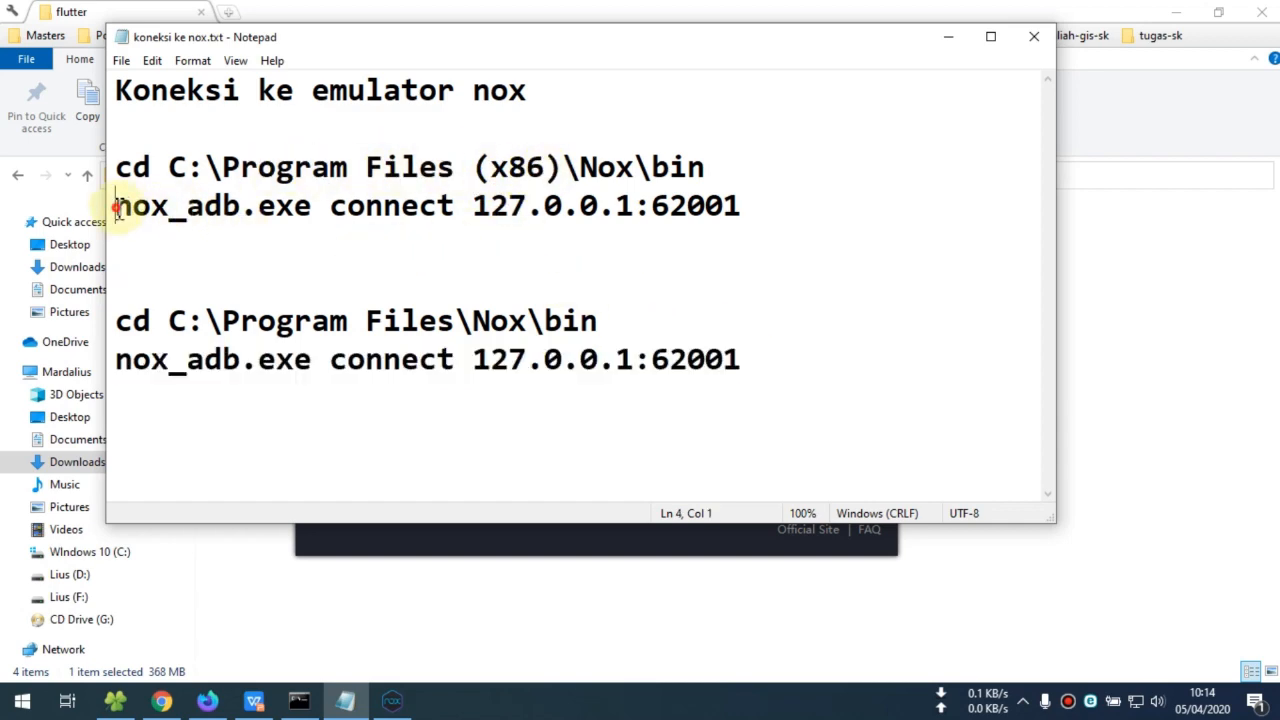
{"action": "left_click_drag", "start_coordinate": [116, 207], "coordinate": [771, 206]}
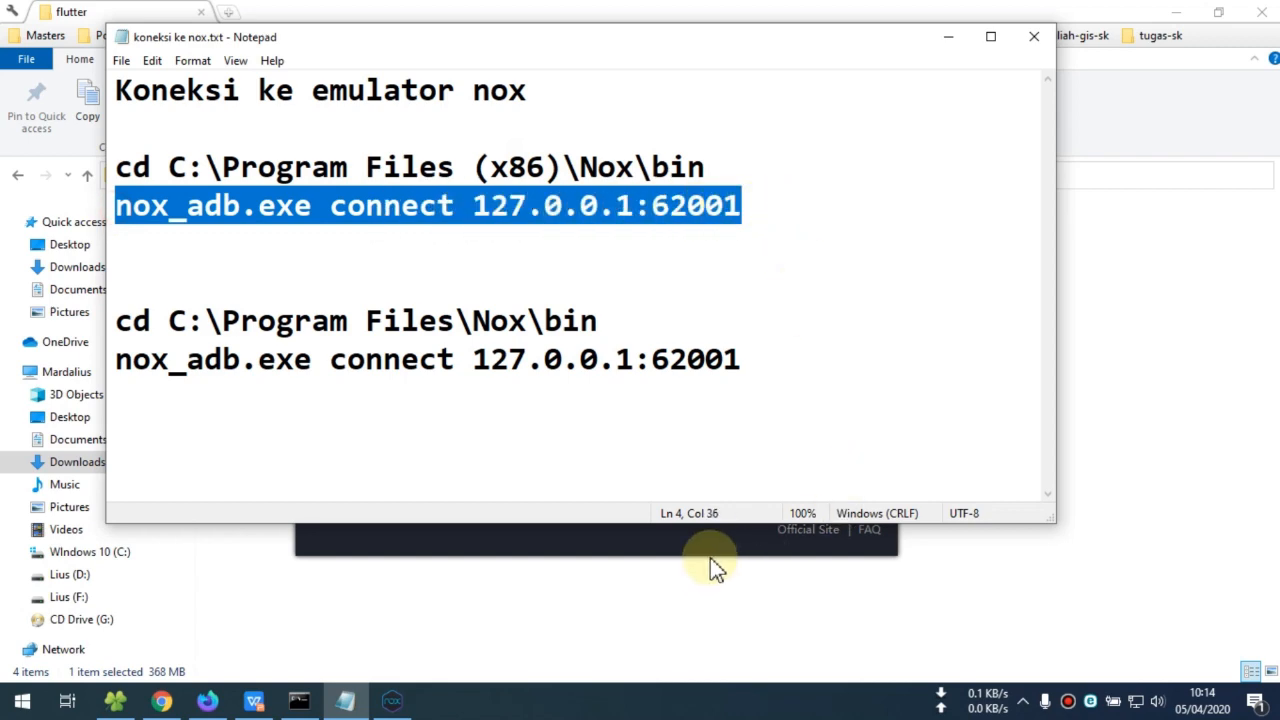
Step: Launch NoxPlayer from the finished installer and close the koneksi ke nox.txt notes
{"action": "left_click", "coordinate": [585, 550]}
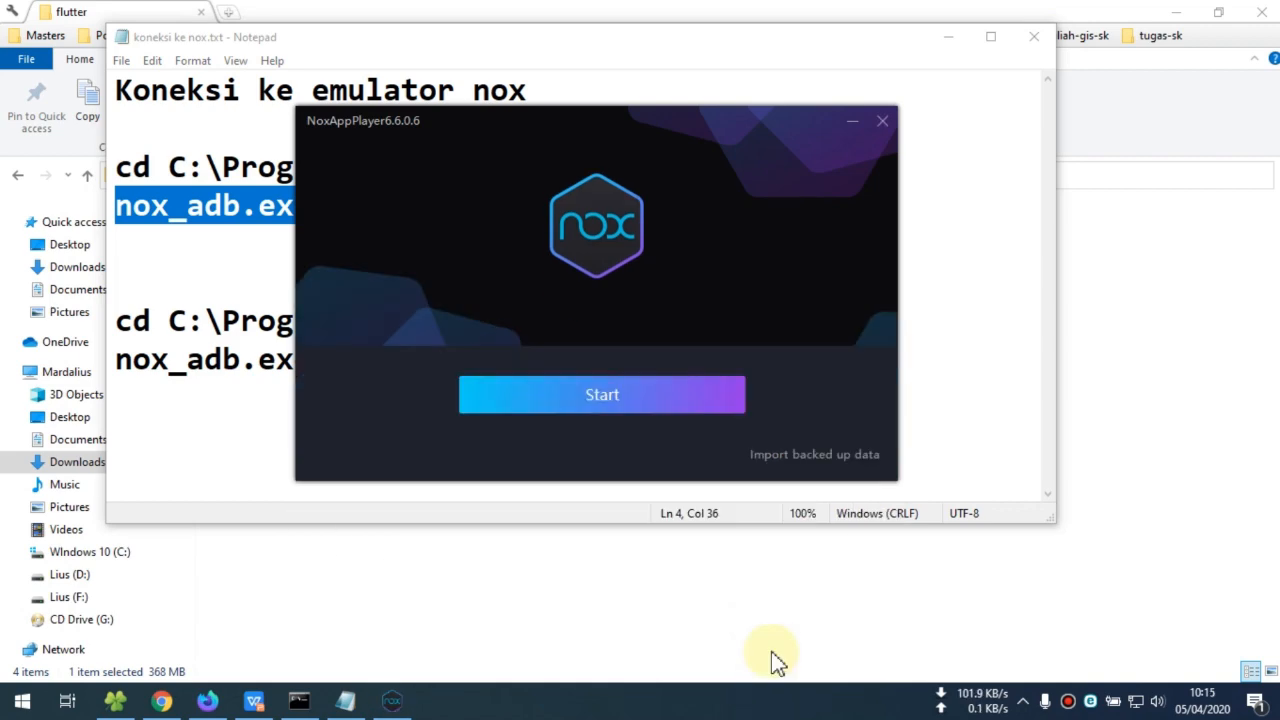
{"action": "left_click", "coordinate": [641, 405]}
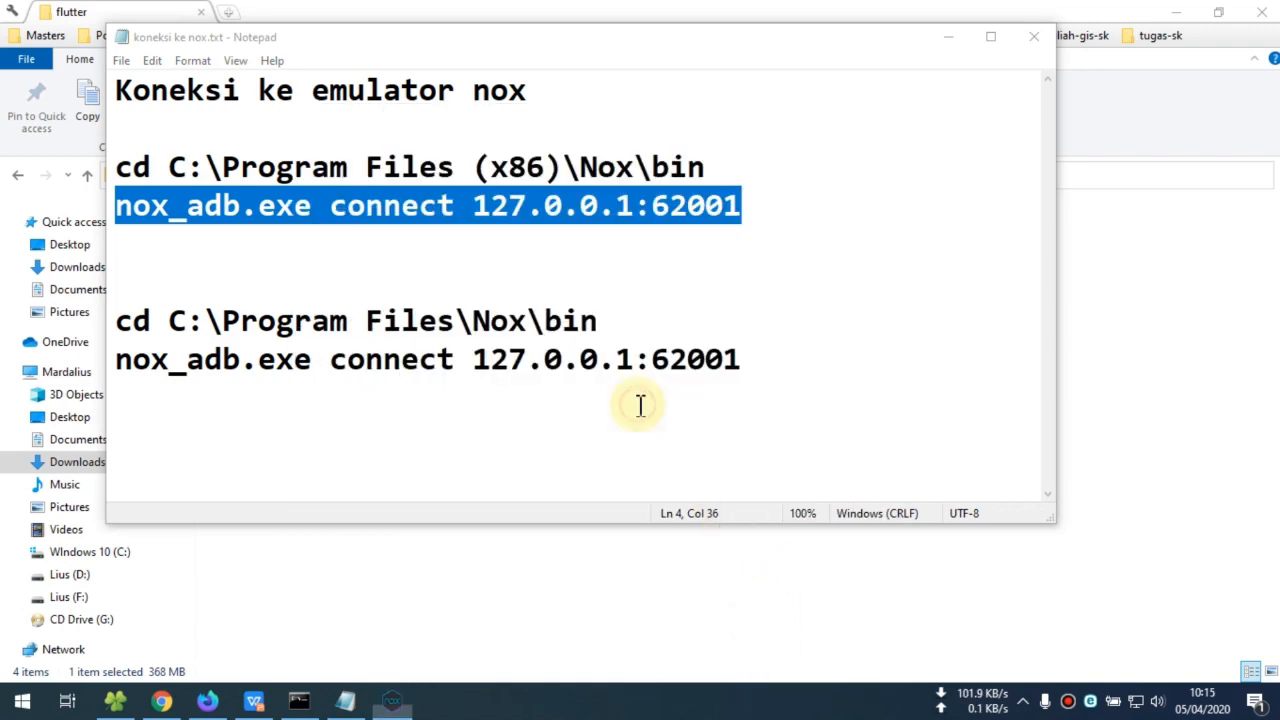
{"action": "left_click", "coordinate": [1034, 36]}
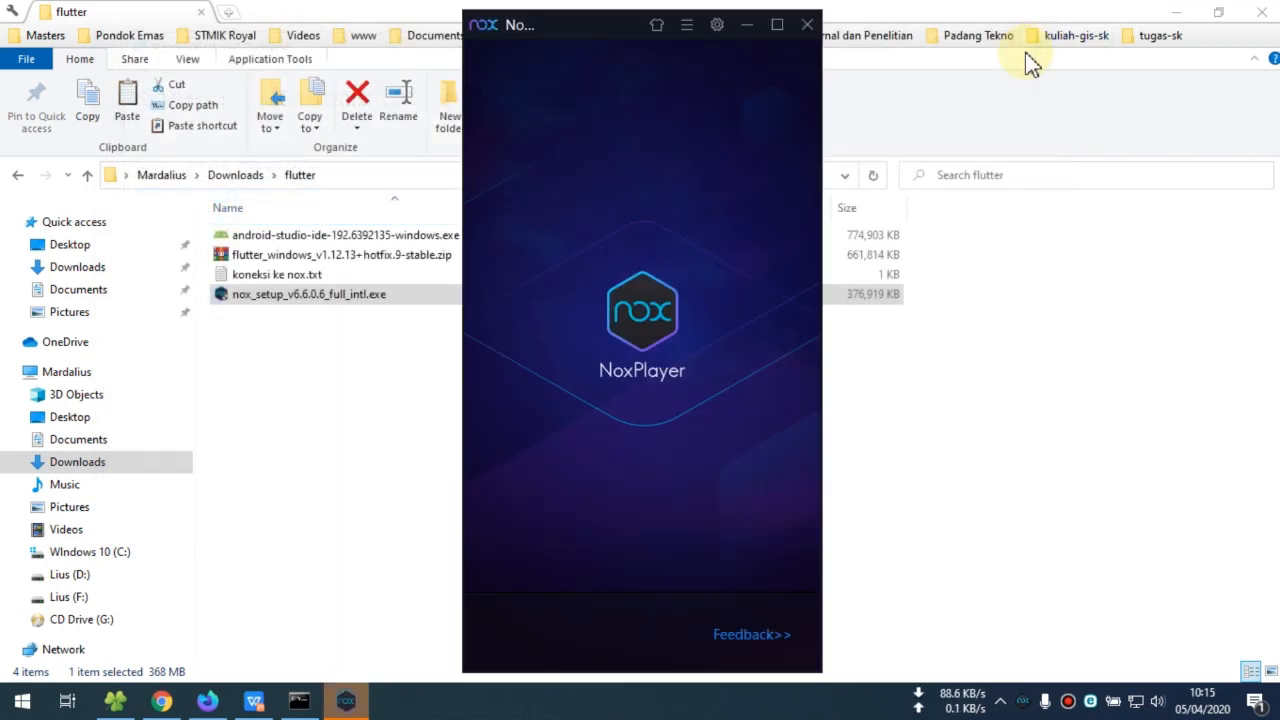
Step: Try to open the emulator's settings during launch, dismiss the reminder, and reposition the NoxPlayer window on the desktop
{"action": "left_click", "coordinate": [716, 24]}
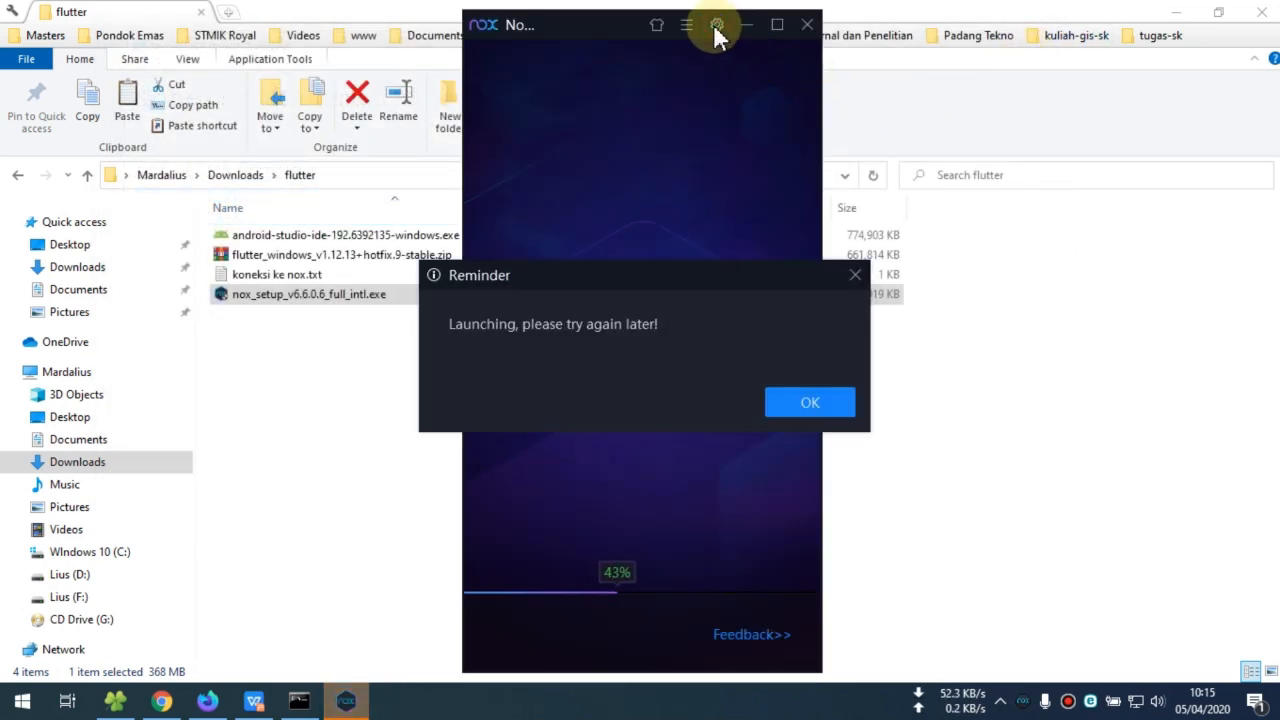
{"action": "left_click", "coordinate": [852, 278]}
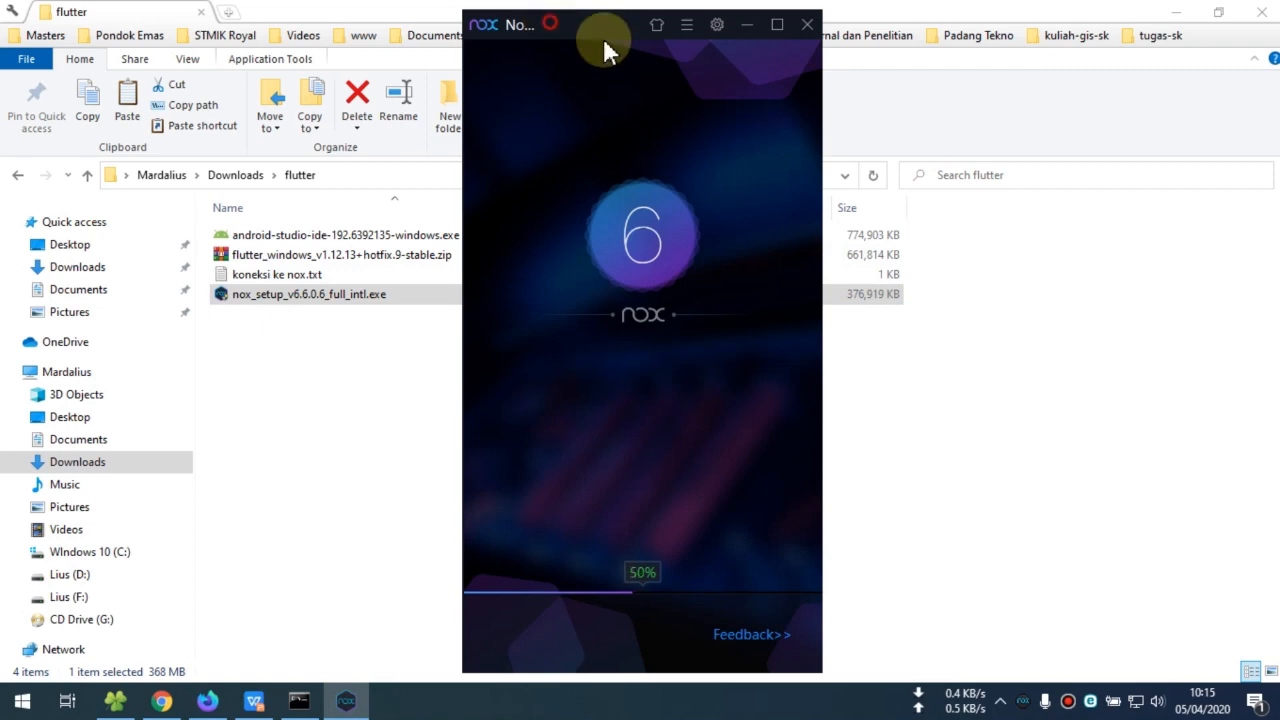
{"action": "left_click_drag", "start_coordinate": [604, 42], "coordinate": [766, 22]}
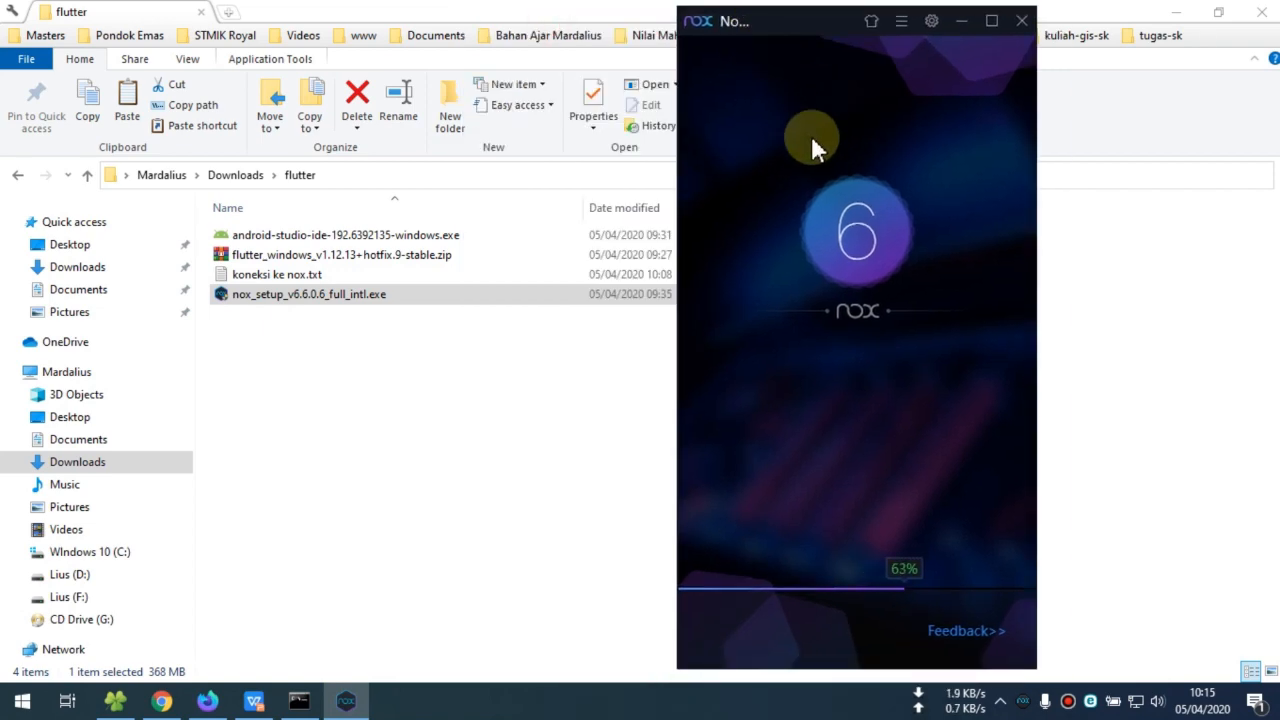
{"action": "left_click_drag", "start_coordinate": [757, 28], "coordinate": [754, 30]}
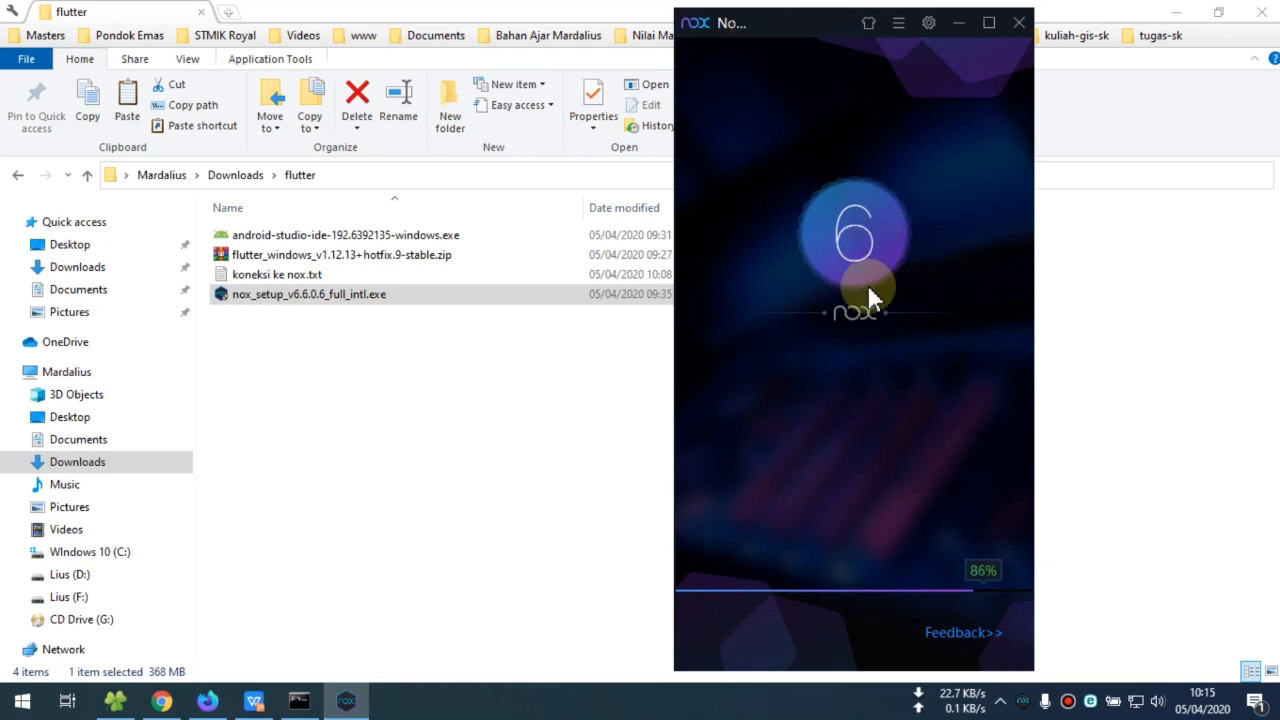
{"action": "left_click_drag", "start_coordinate": [751, 26], "coordinate": [735, 24]}
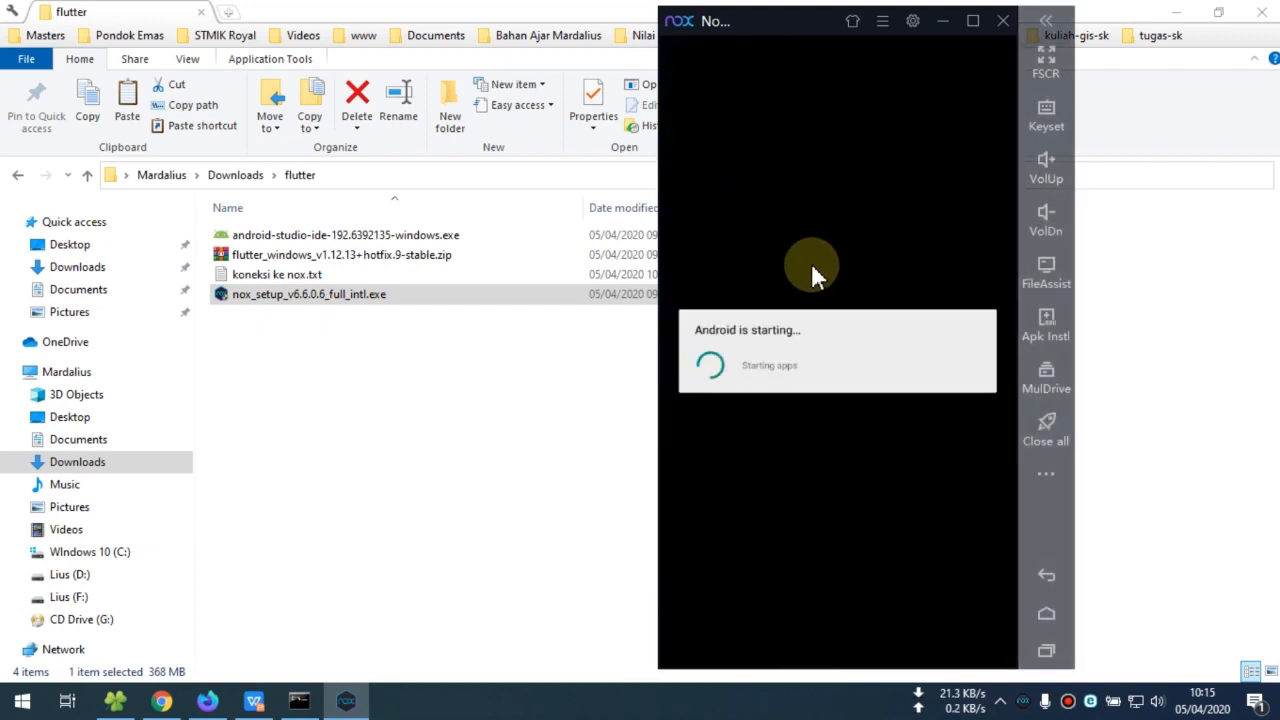
{"action": "left_click_drag", "start_coordinate": [749, 34], "coordinate": [516, 22]}
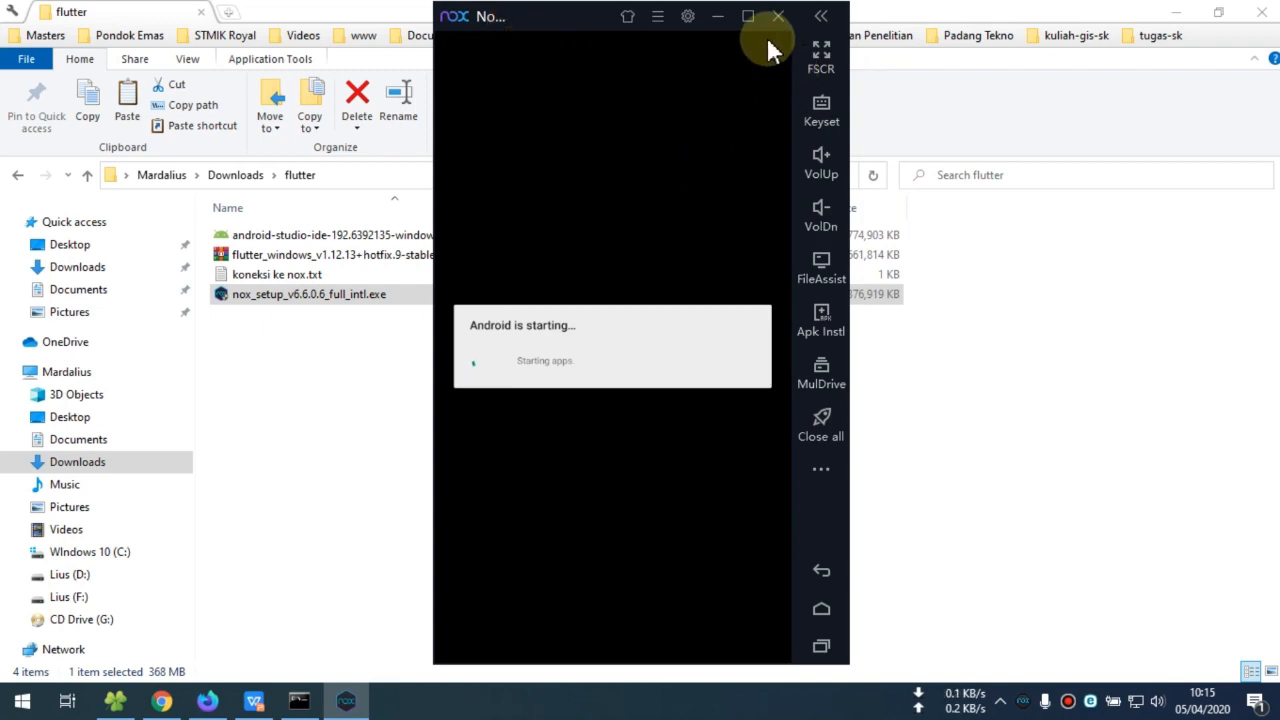
Step: Examine NoxPlayer's general, performance and interface settings, try the second mouse pattern, and close the settings without saving
{"action": "left_click", "coordinate": [694, 20]}
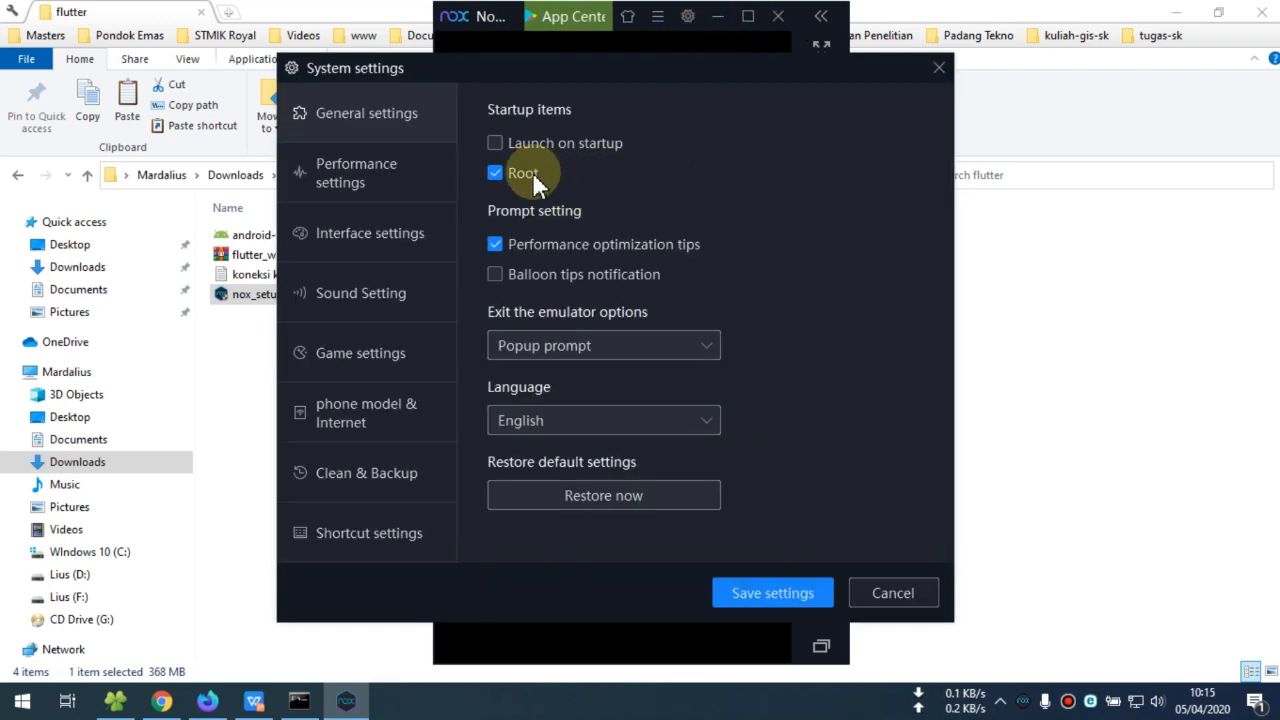
{"action": "left_click", "coordinate": [362, 116]}
{"action": "left_click", "coordinate": [365, 172]}
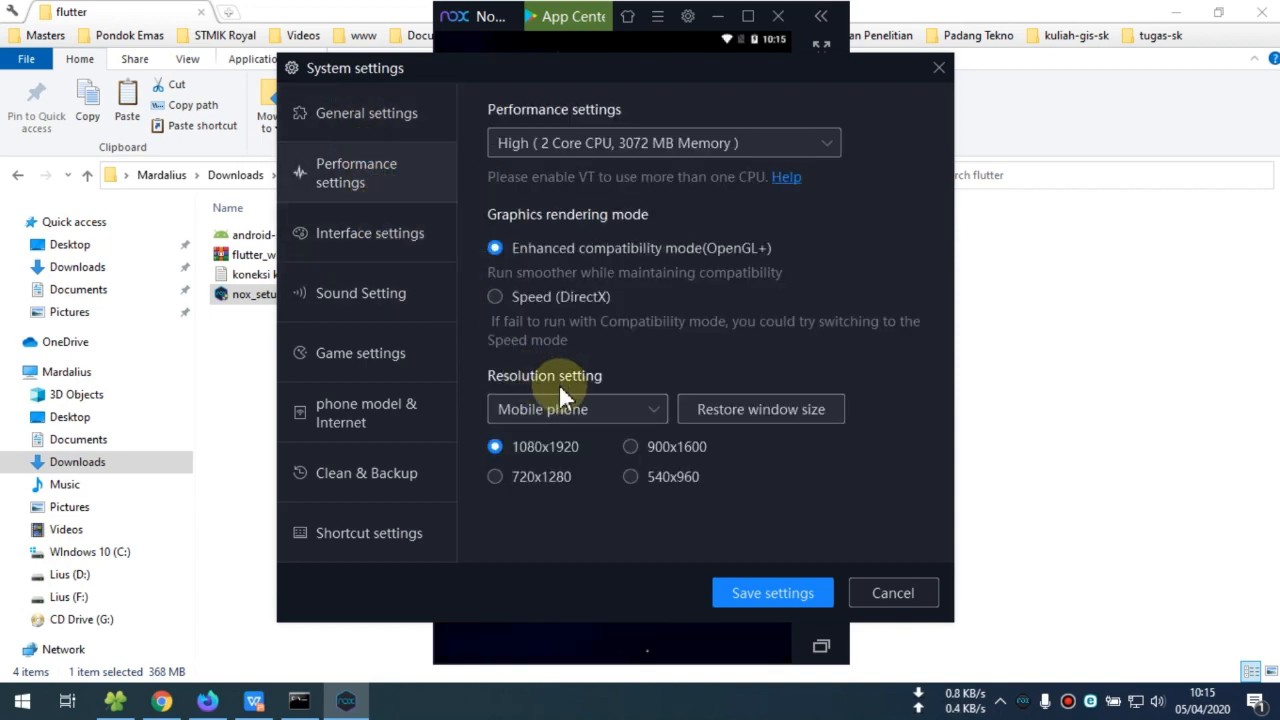
{"action": "left_click", "coordinate": [550, 138]}
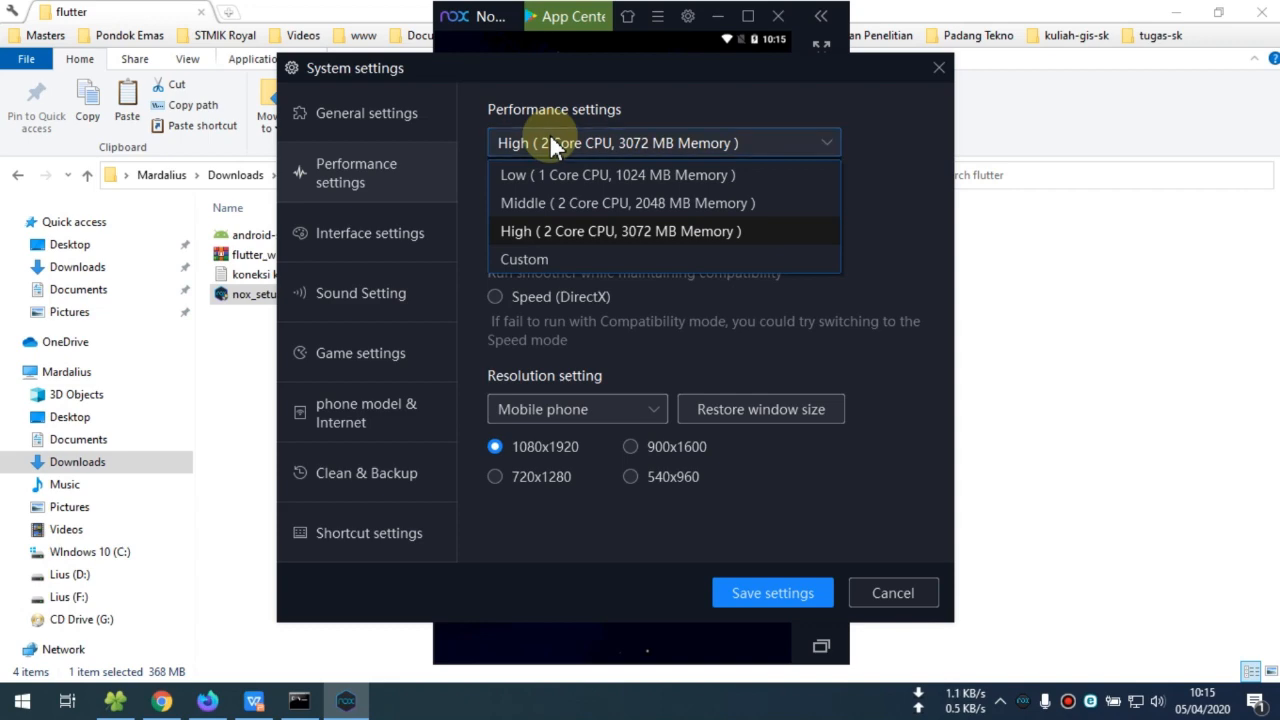
{"action": "left_click", "coordinate": [386, 233]}
{"action": "scroll", "coordinate": [708, 263], "scroll_direction": "down", "scroll_amount": 1}
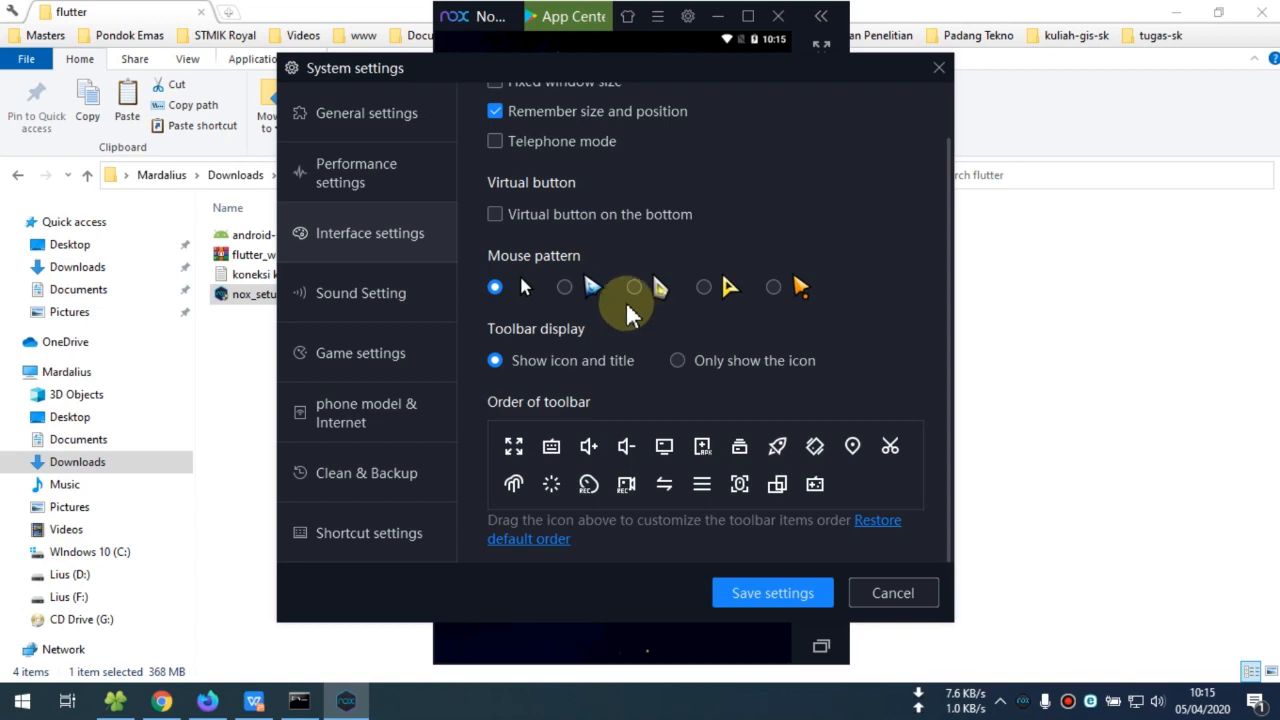
{"action": "left_click", "coordinate": [565, 287]}
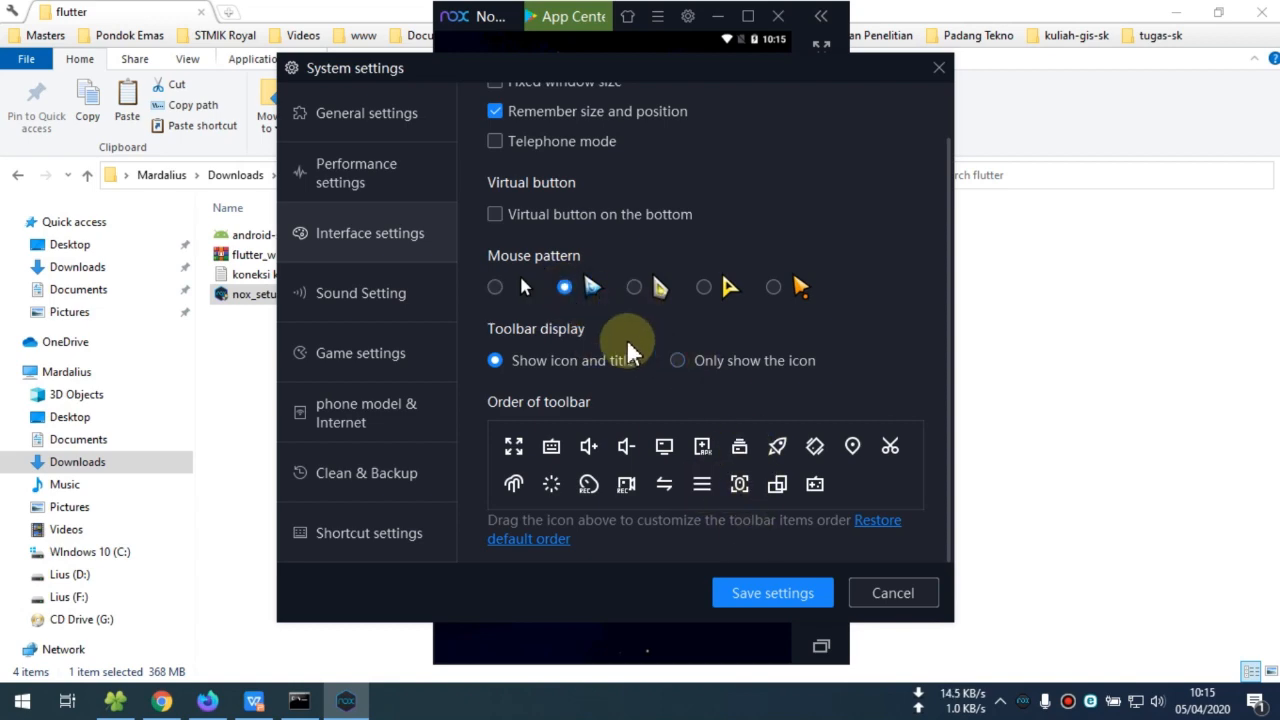
{"action": "left_click", "coordinate": [937, 68]}
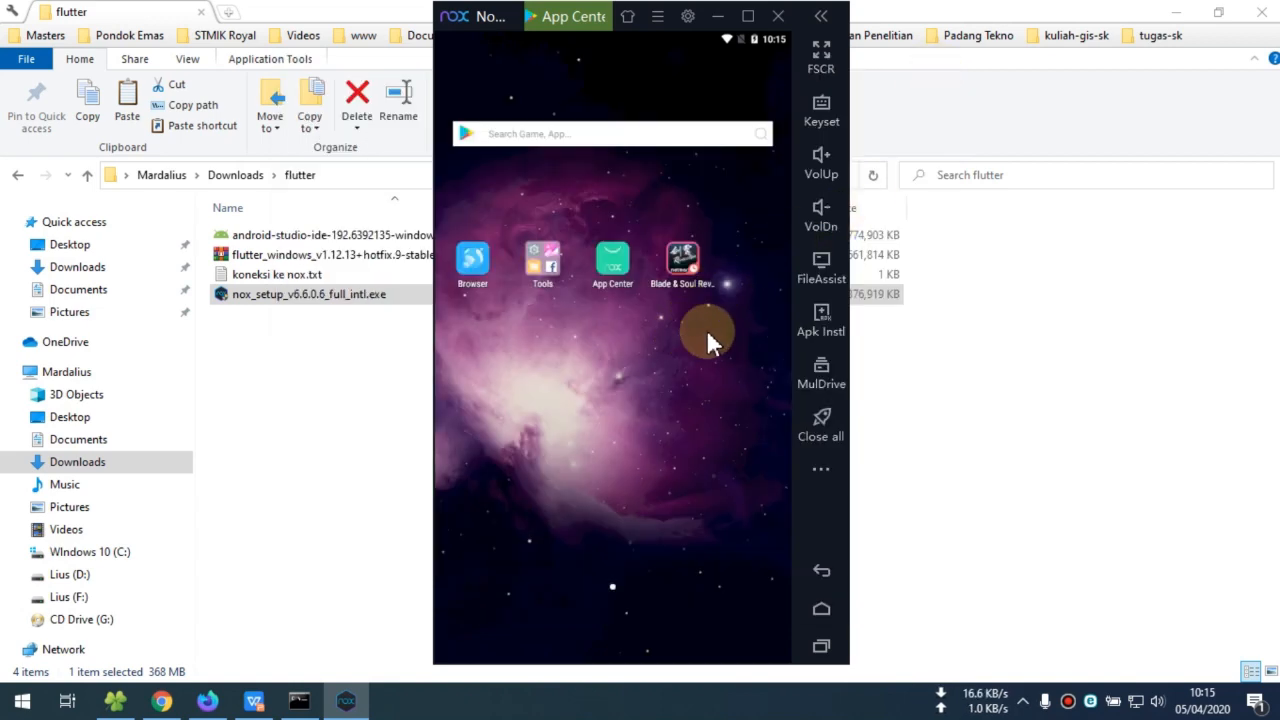
Step: Open the About tablet page in the emulator's Android settings
{"action": "left_click", "coordinate": [540, 262]}
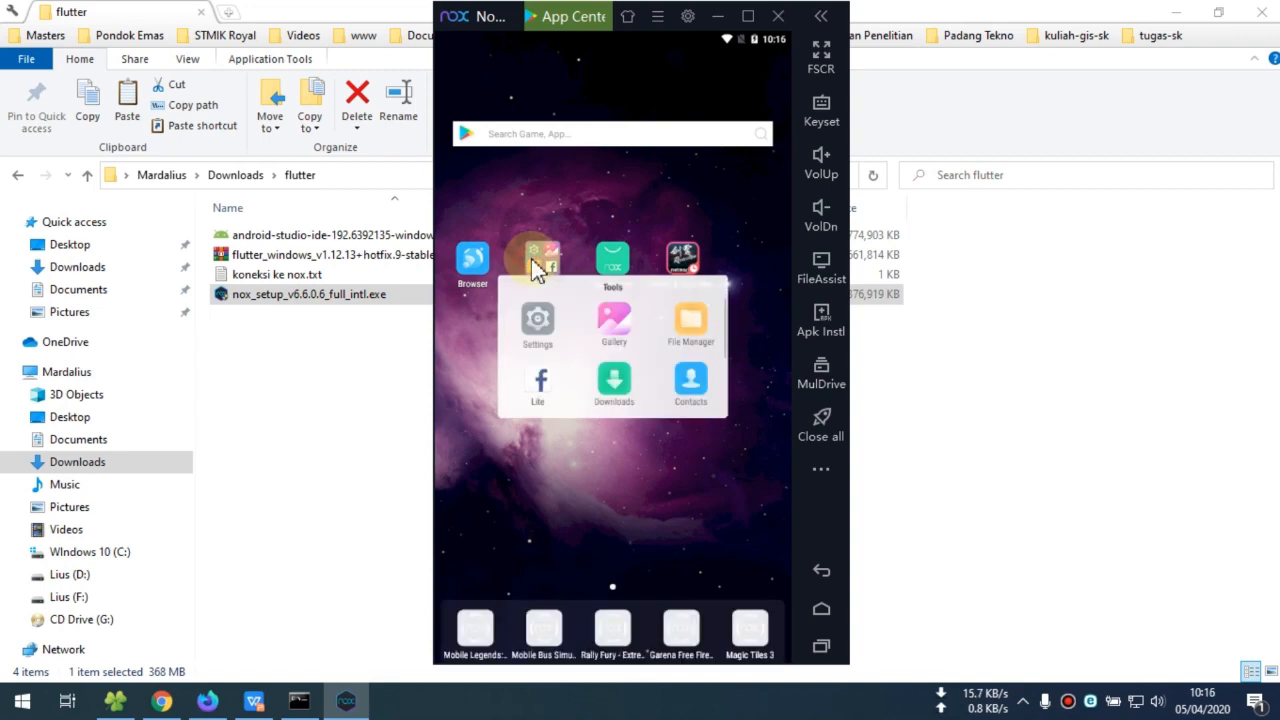
{"action": "left_click", "coordinate": [542, 334]}
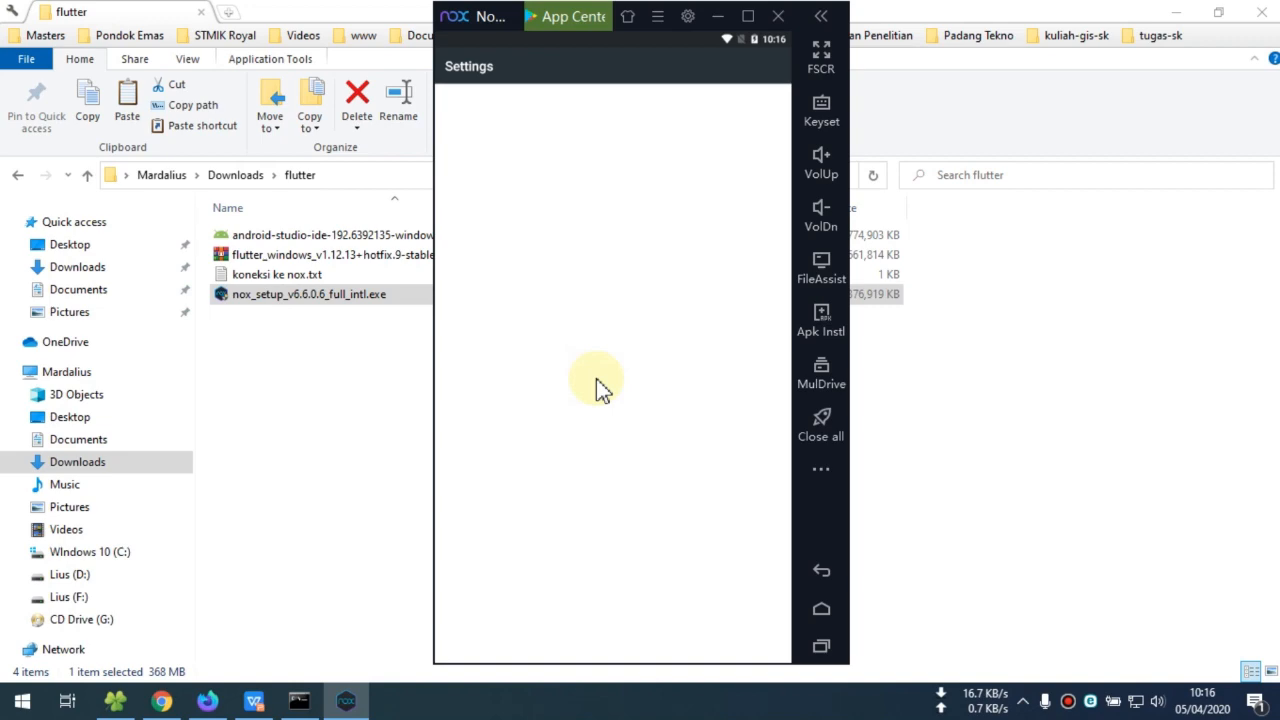
{"action": "scroll", "coordinate": [600, 395], "scroll_direction": "down", "scroll_amount": 5}
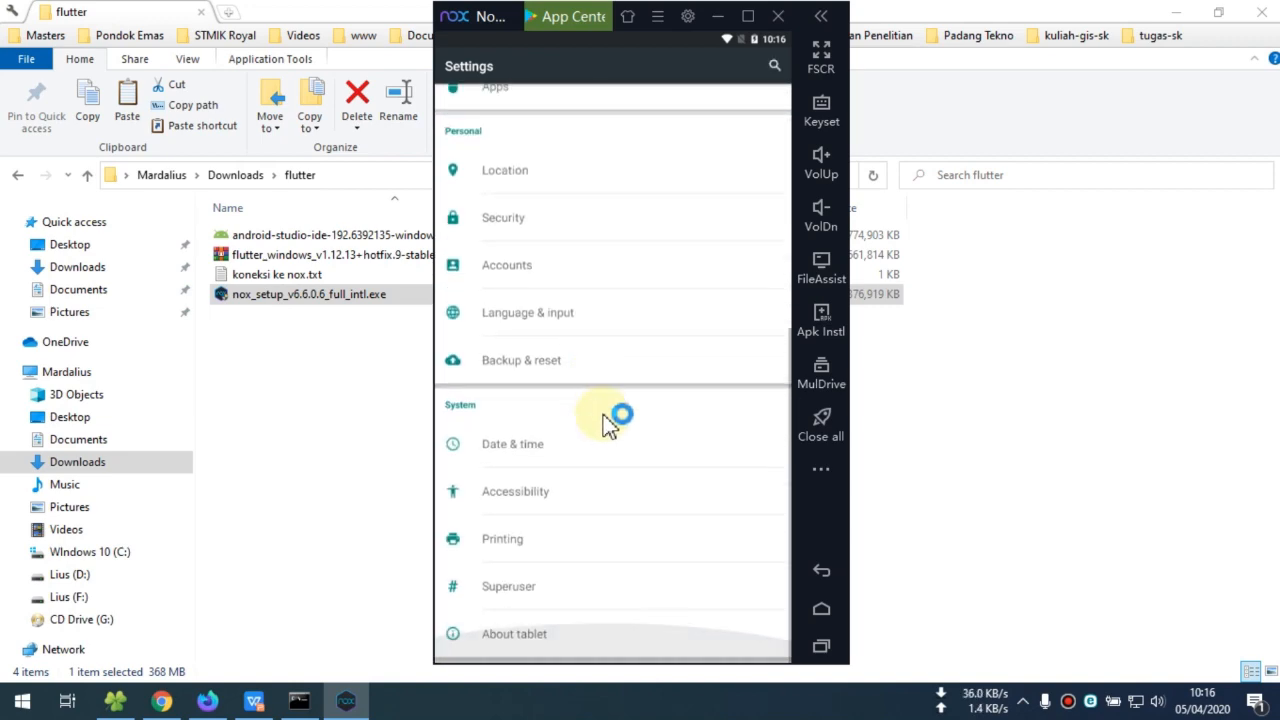
{"action": "left_click", "coordinate": [520, 633]}
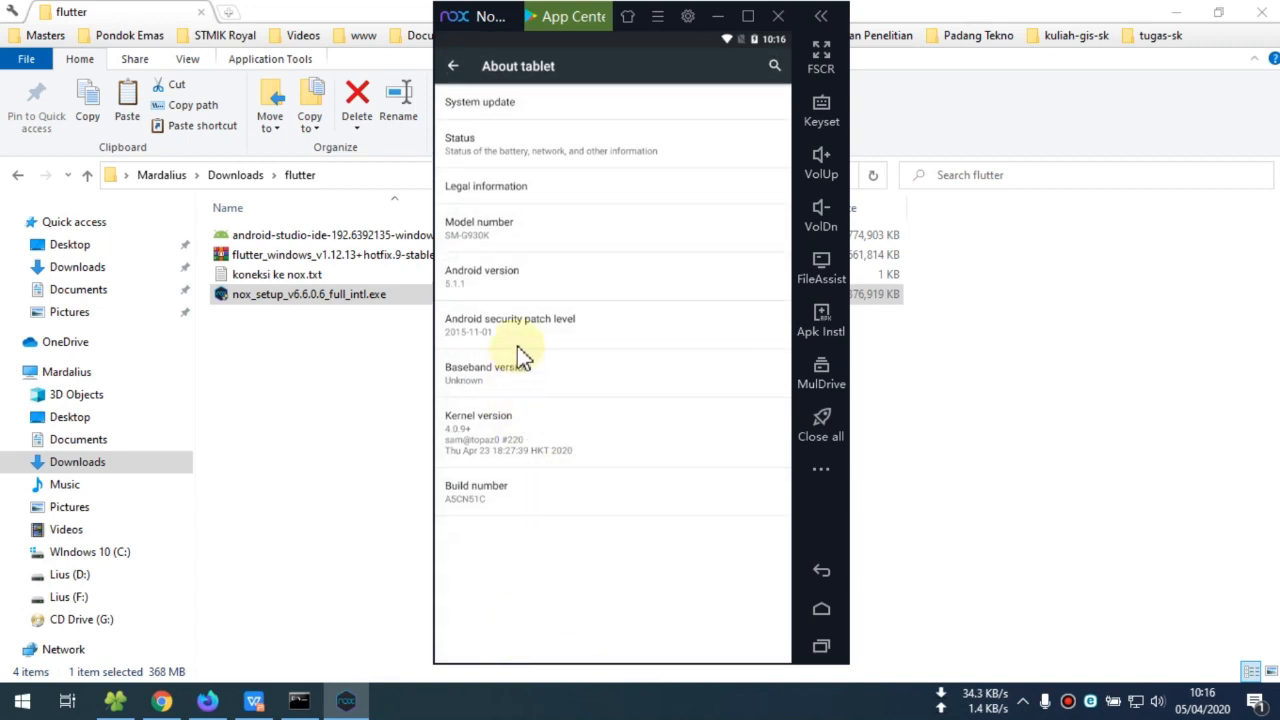
Step: Try to unlock developer mode from the kernel version, model number, Android version and security patch entries, and return to the settings list
{"action": "left_click", "coordinate": [522, 422]}
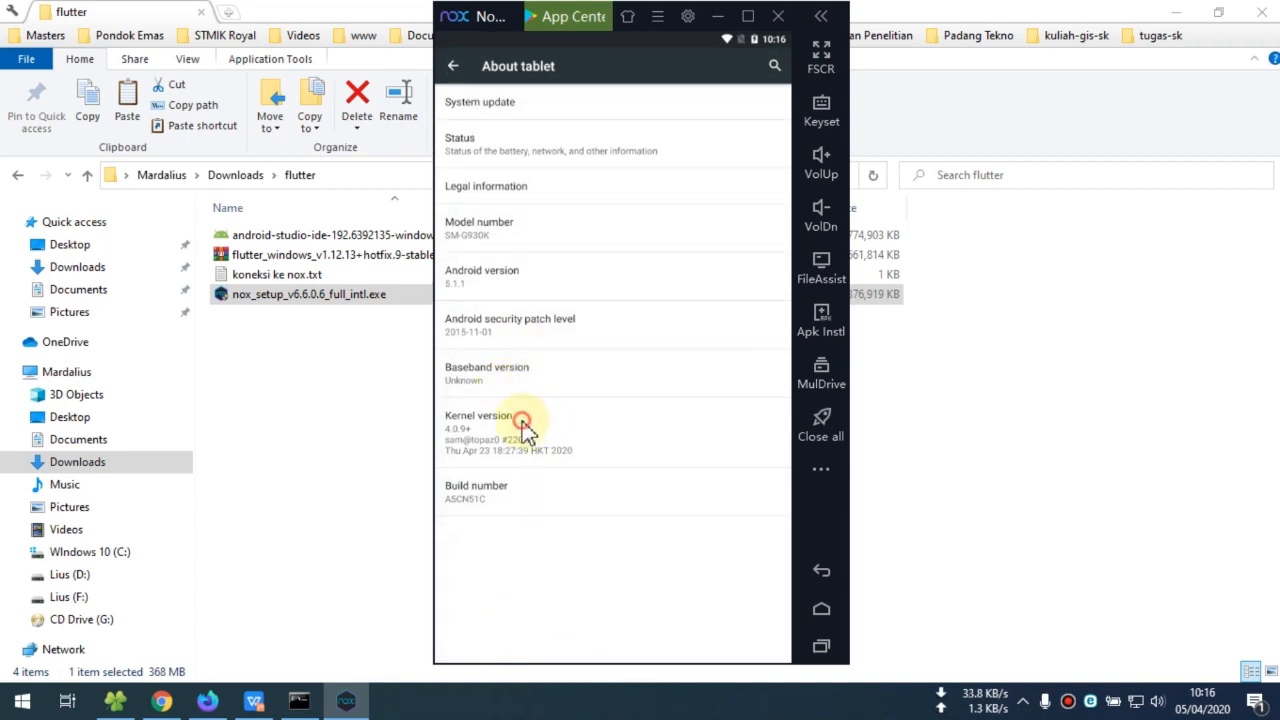
{"action": "left_click", "coordinate": [522, 422]}
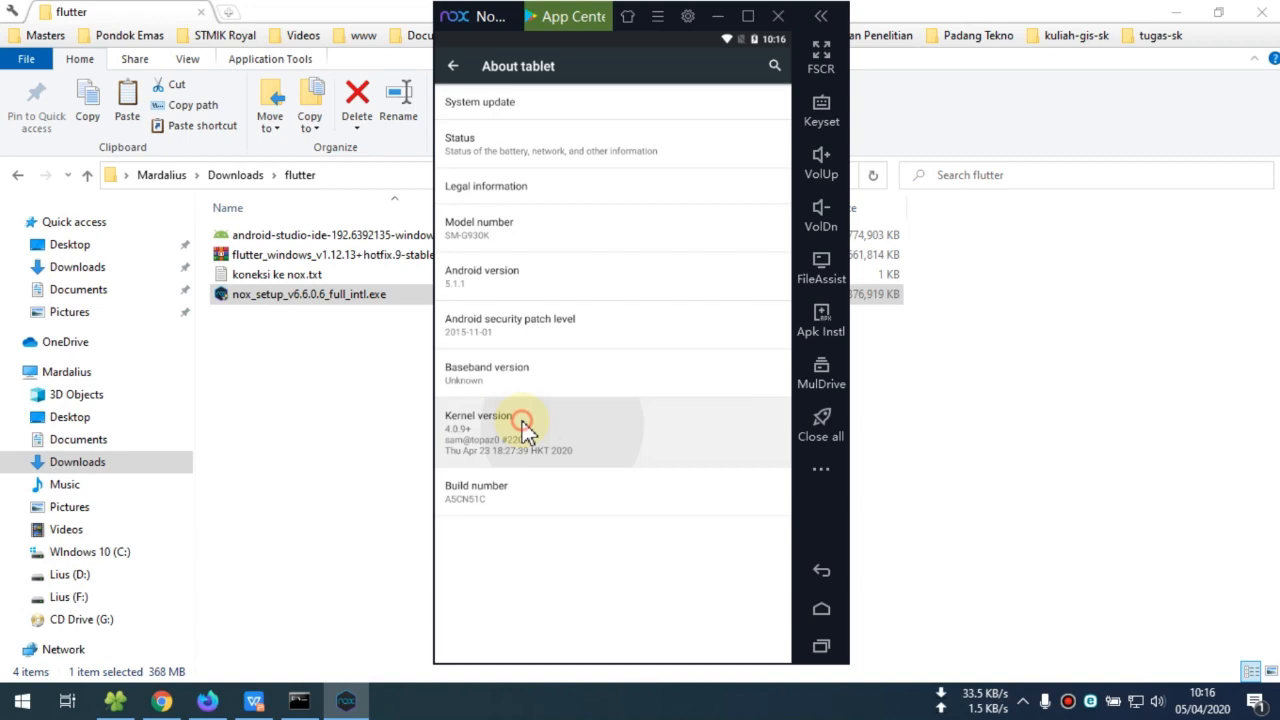
{"action": "left_click", "coordinate": [522, 422]}
{"action": "left_click", "coordinate": [521, 421]}
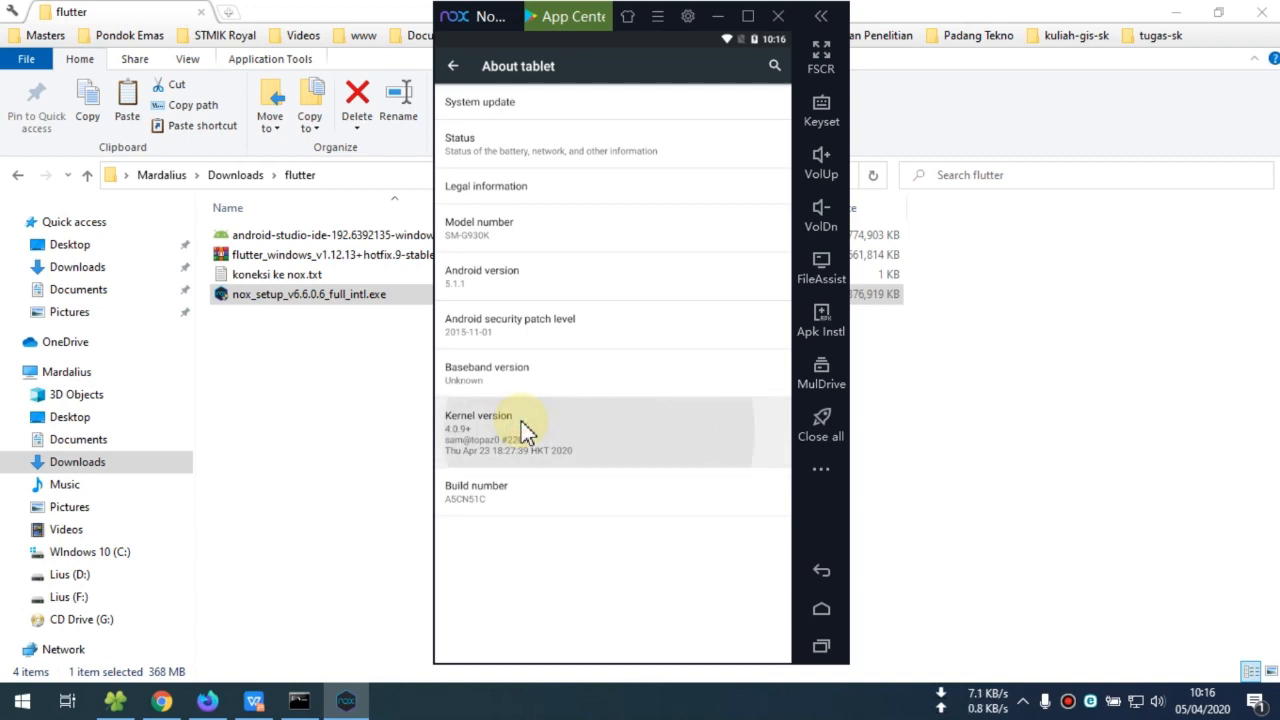
{"action": "left_click", "coordinate": [521, 421]}
{"action": "left_click", "coordinate": [521, 421]}
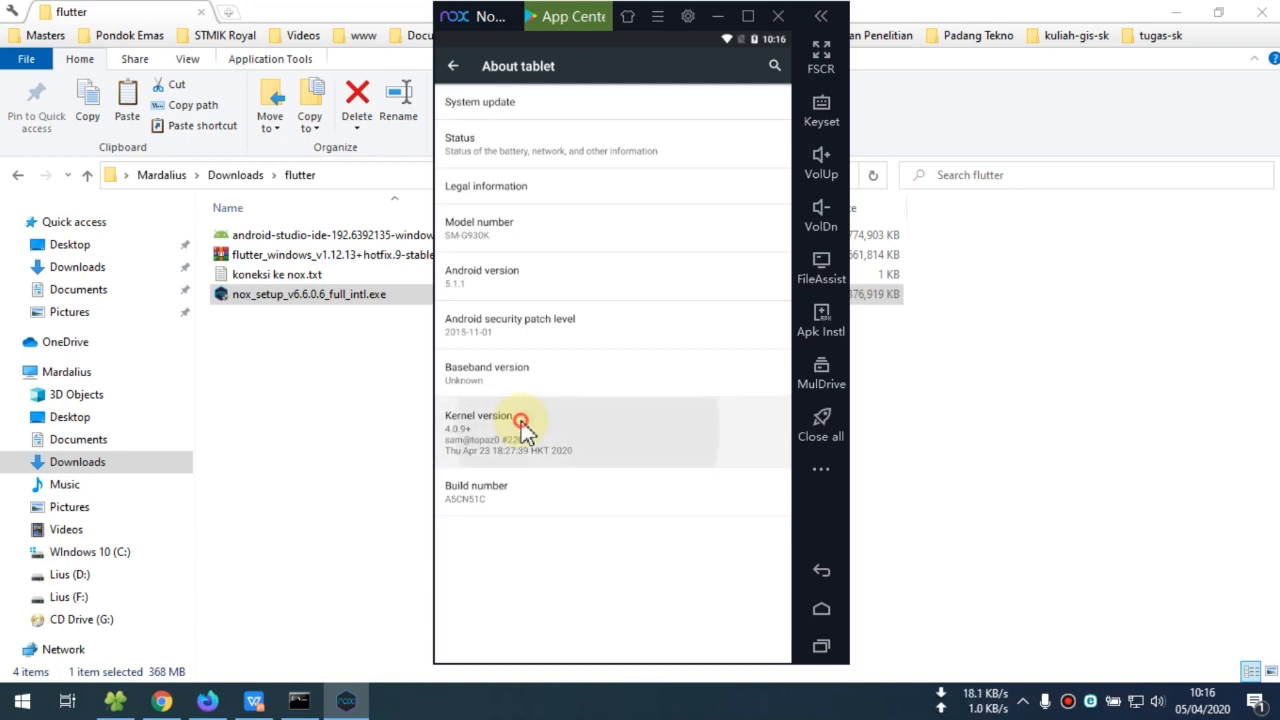
{"action": "left_click", "coordinate": [494, 229]}
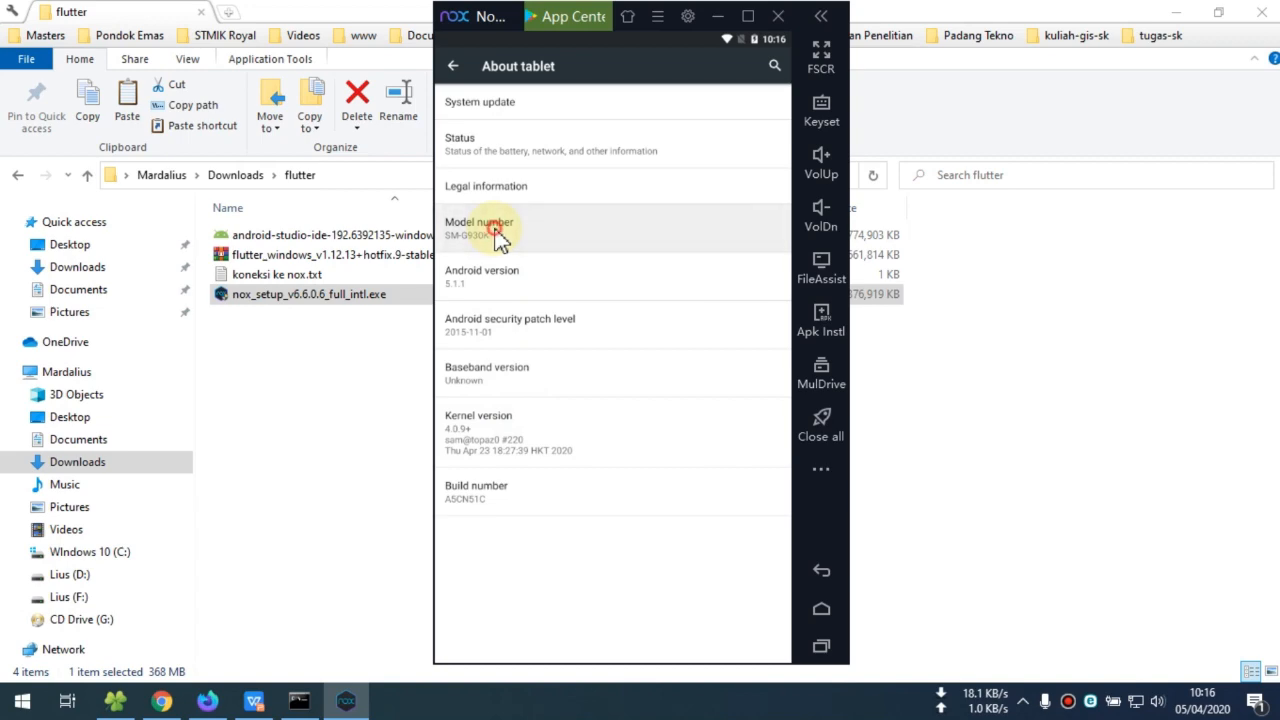
{"action": "left_click", "coordinate": [494, 229]}
{"action": "left_click", "coordinate": [494, 229]}
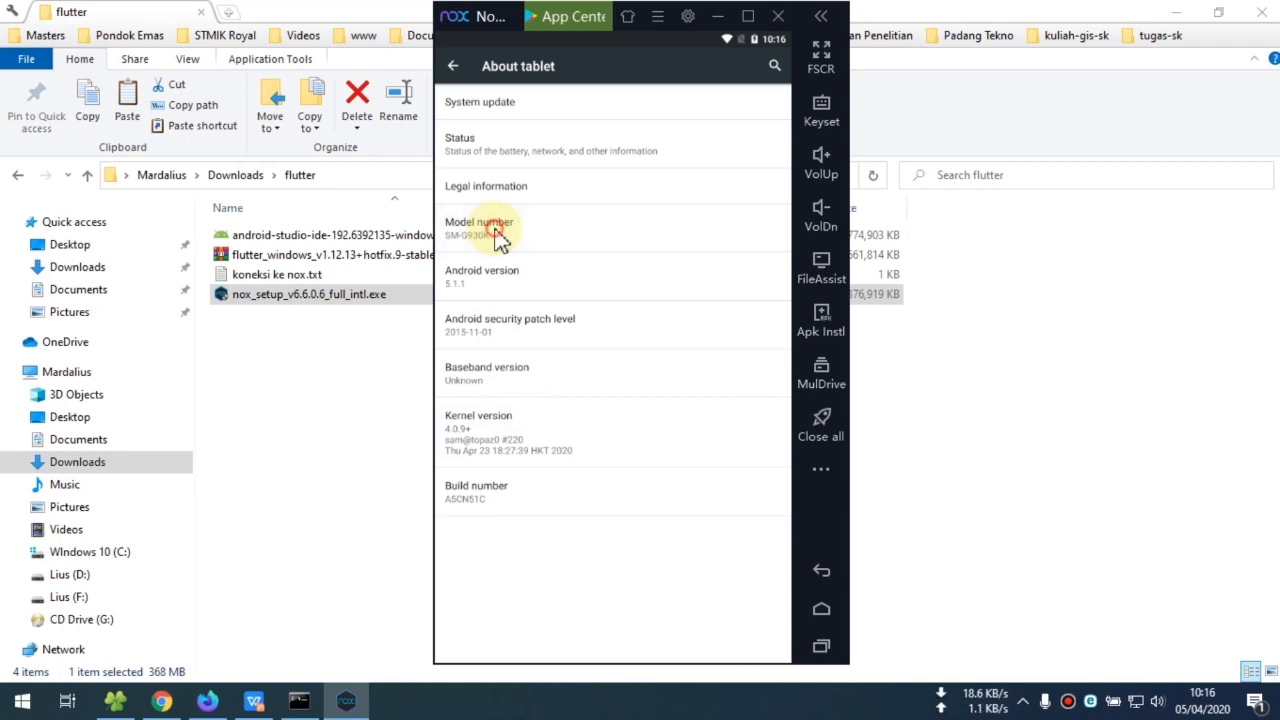
{"action": "left_click", "coordinate": [498, 288]}
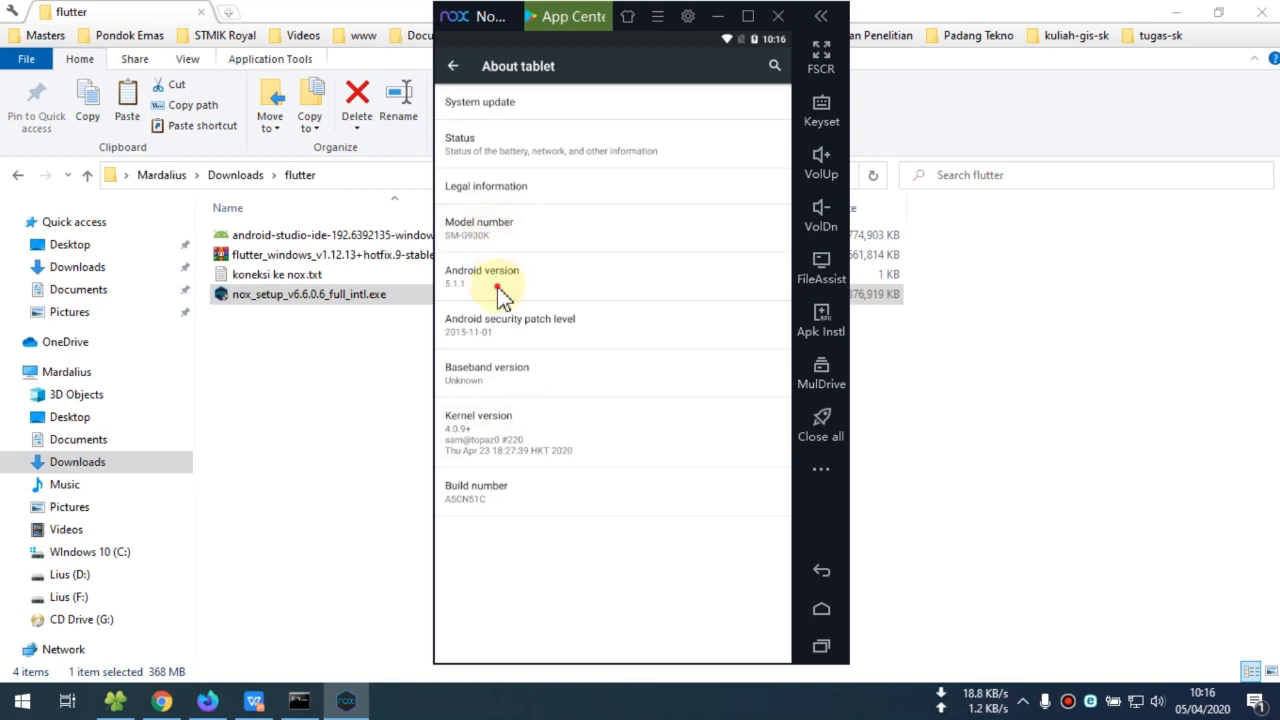
{"action": "left_click", "coordinate": [498, 337]}
{"action": "left_click", "coordinate": [498, 337]}
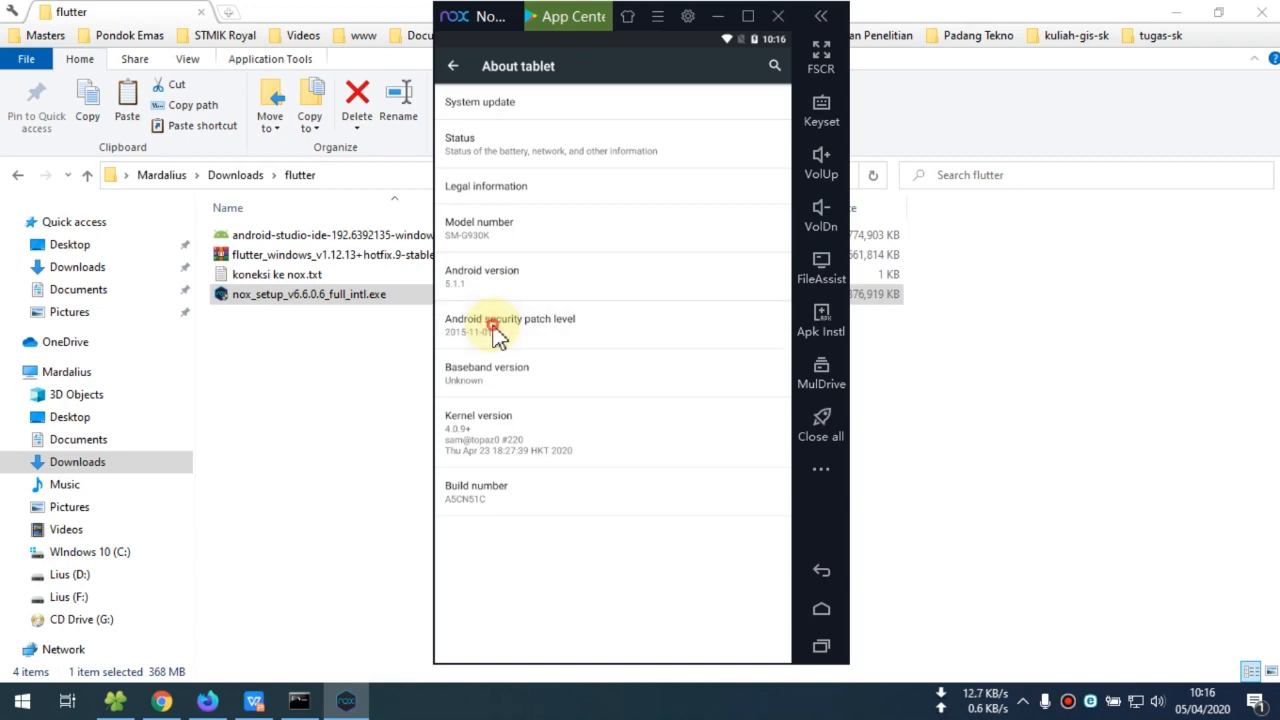
{"action": "left_click", "coordinate": [498, 337]}
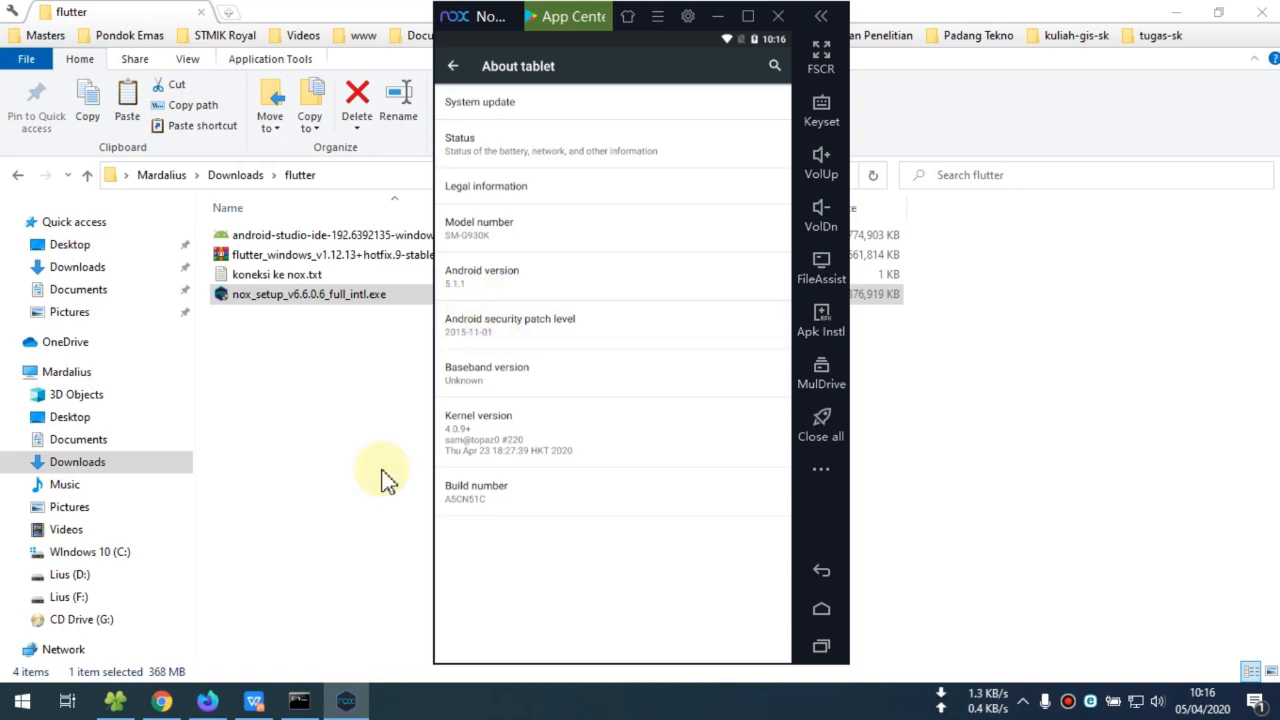
{"action": "left_click", "coordinate": [453, 66]}
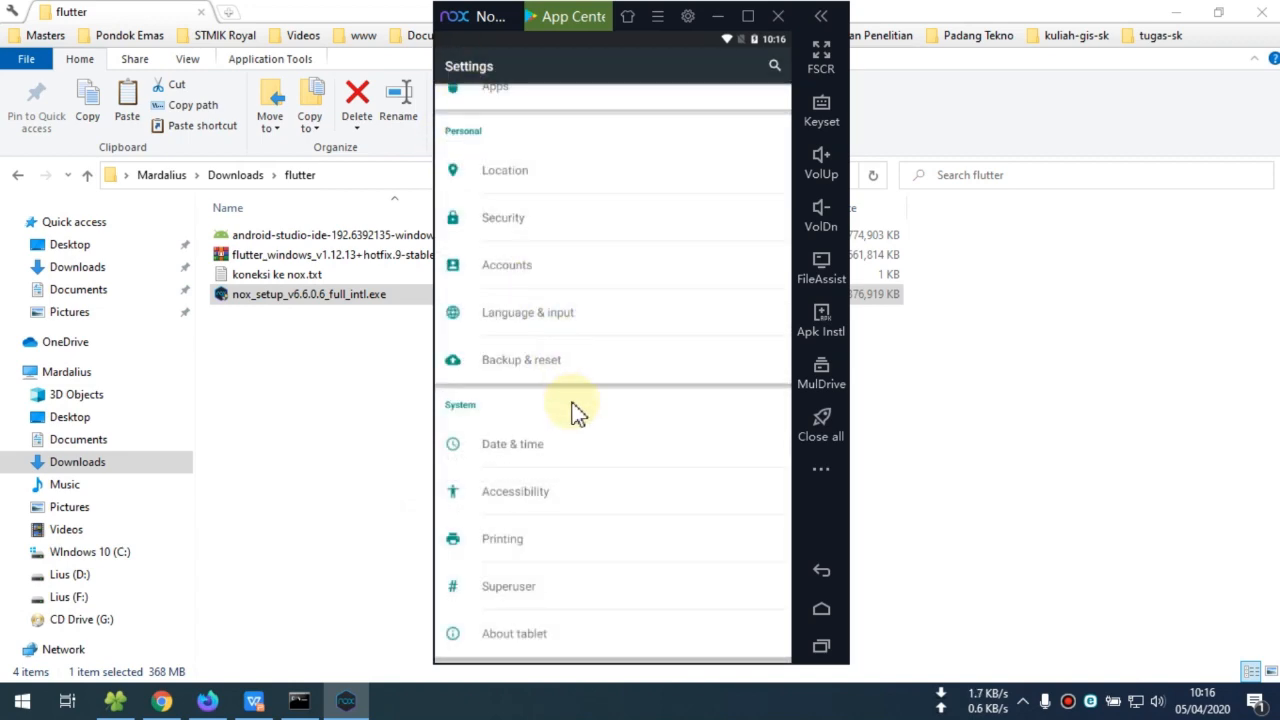
{"action": "scroll", "coordinate": [568, 483], "scroll_direction": "up", "scroll_amount": 4}
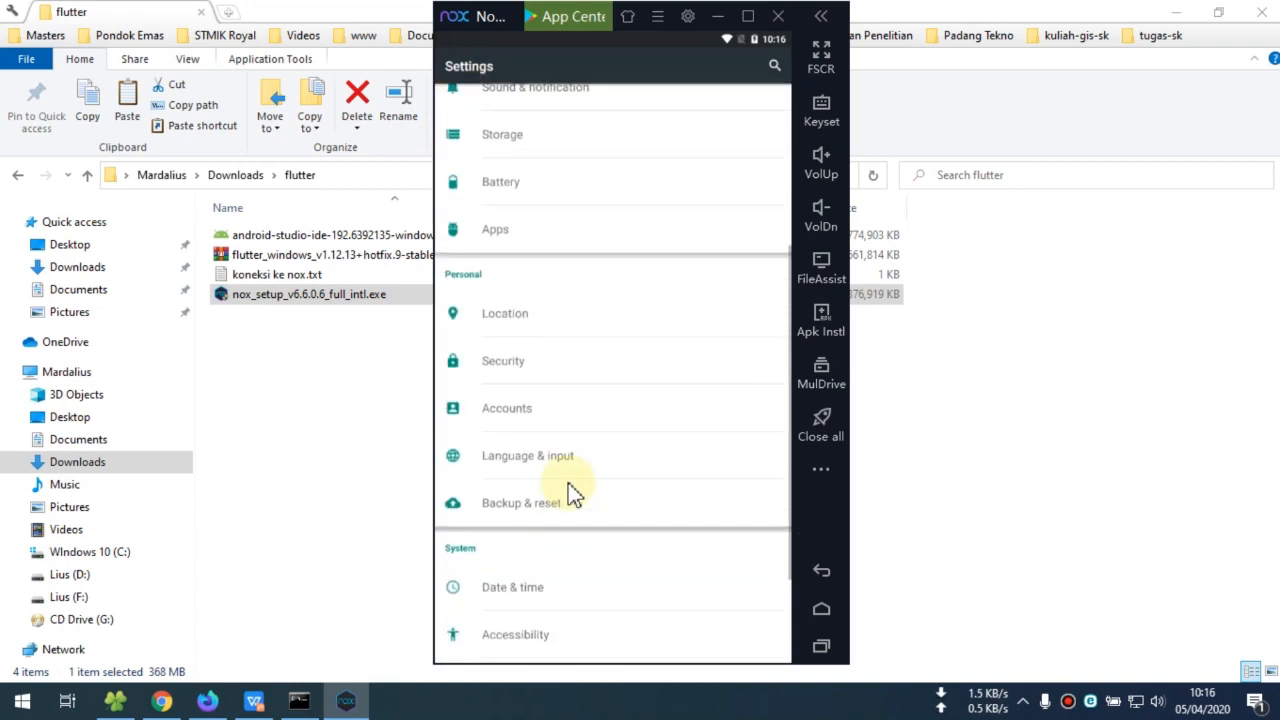
{"action": "scroll", "coordinate": [568, 484], "scroll_direction": "down", "scroll_amount": 4}
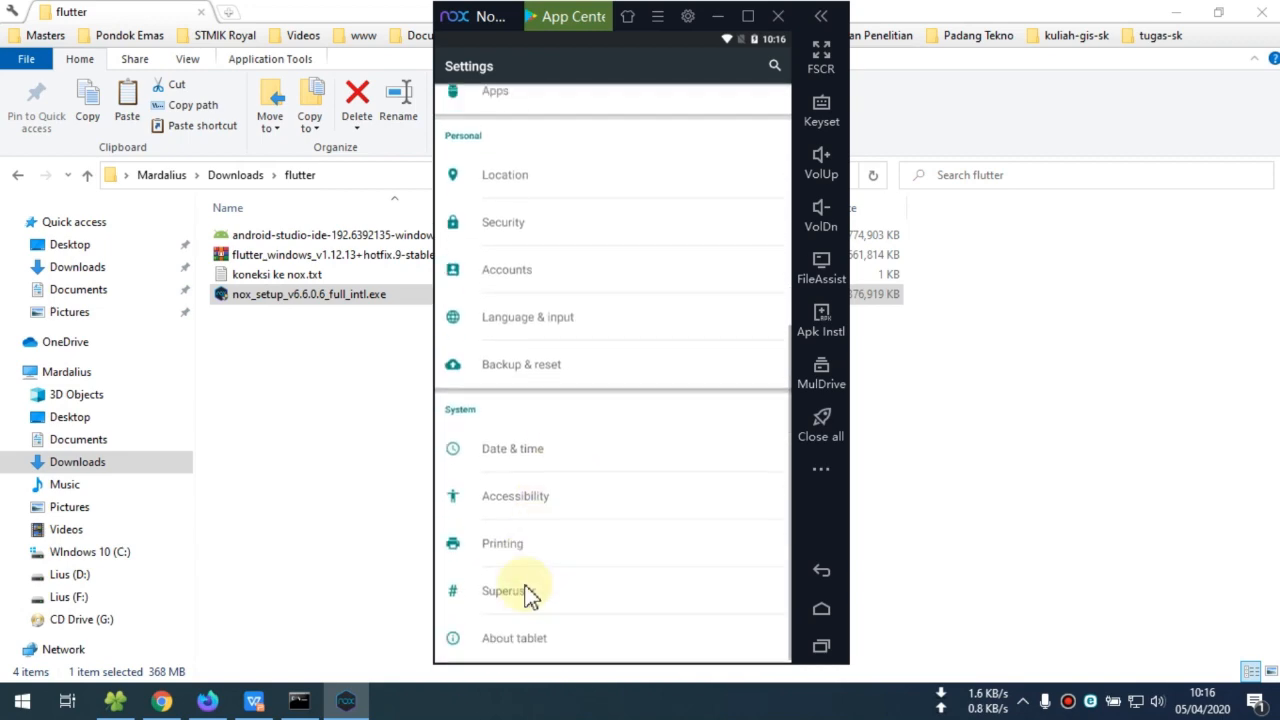
Step: Unlock developer mode by repeatedly activating the build number entry under About tablet
{"action": "left_click", "coordinate": [503, 636]}
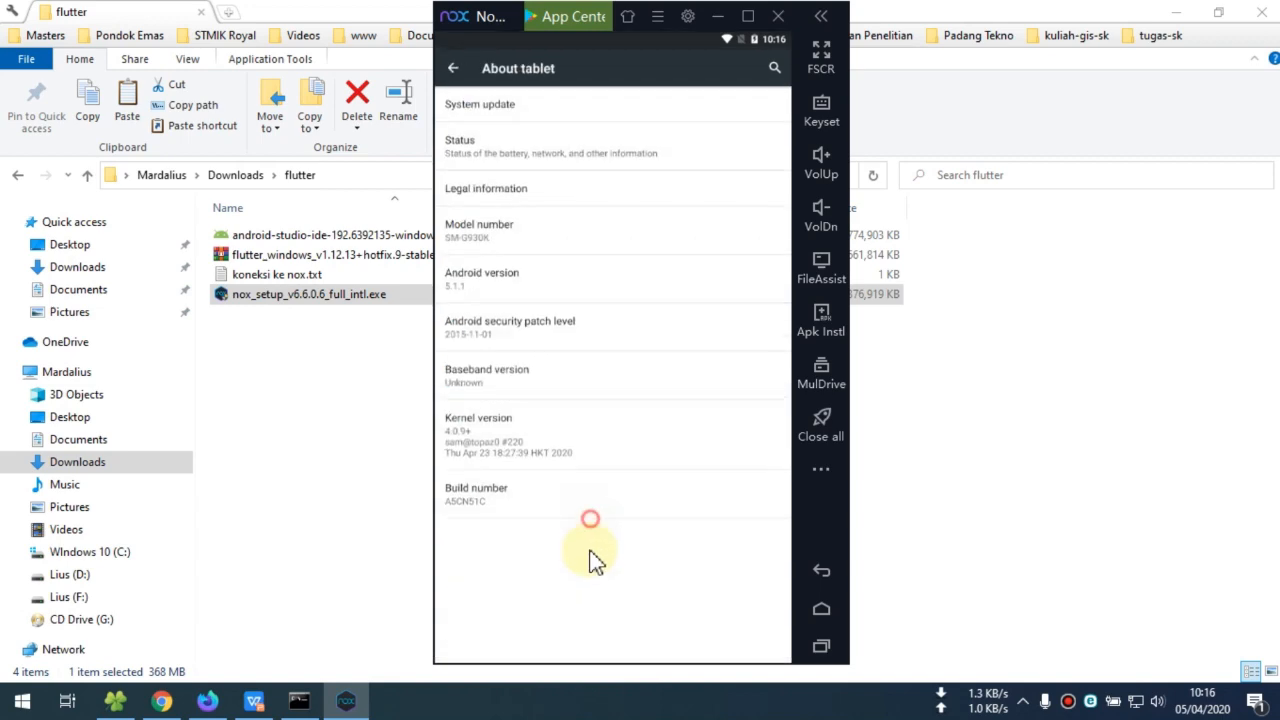
{"action": "left_click", "coordinate": [492, 488]}
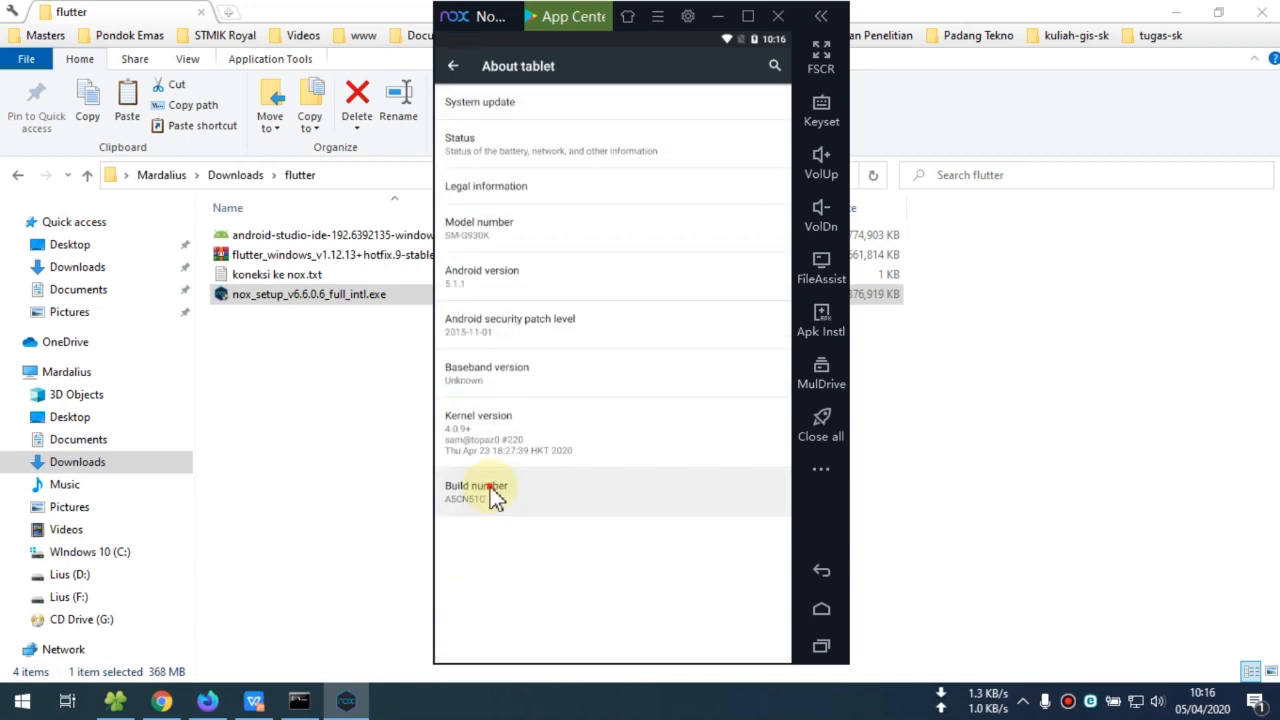
{"action": "left_click", "coordinate": [492, 488]}
{"action": "left_click", "coordinate": [492, 490]}
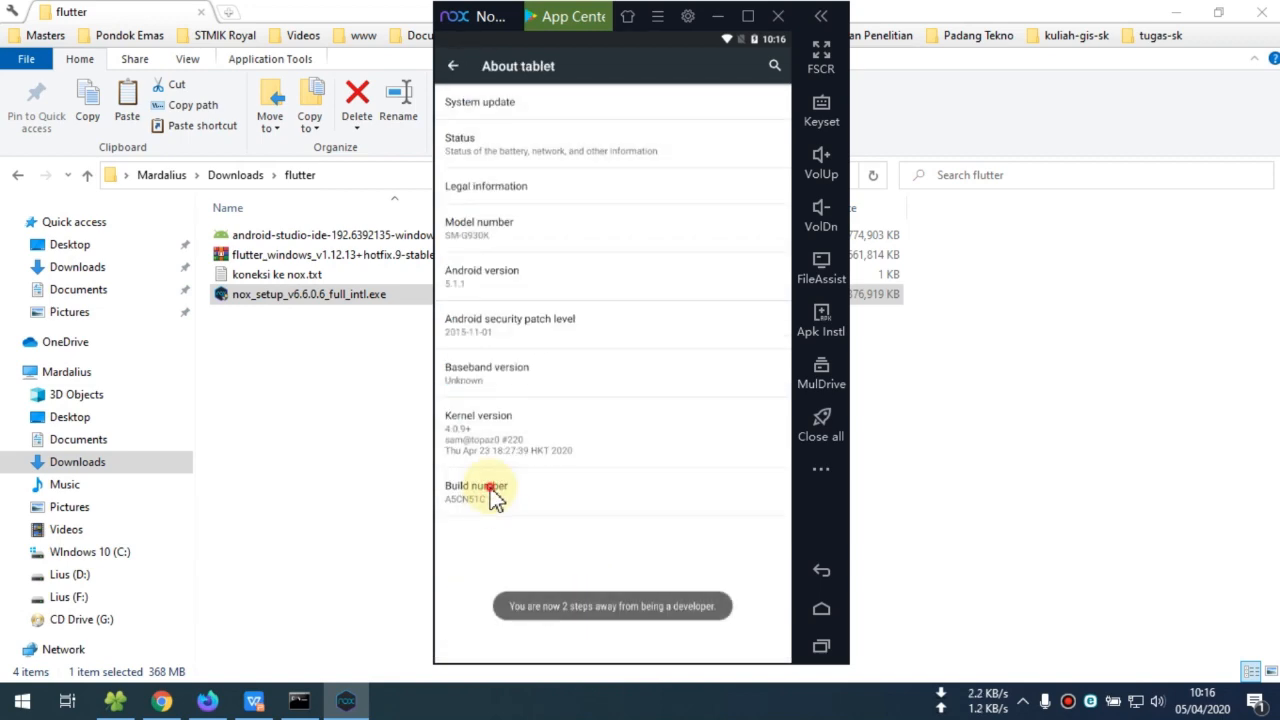
{"action": "left_click", "coordinate": [492, 490]}
{"action": "left_click", "coordinate": [492, 490]}
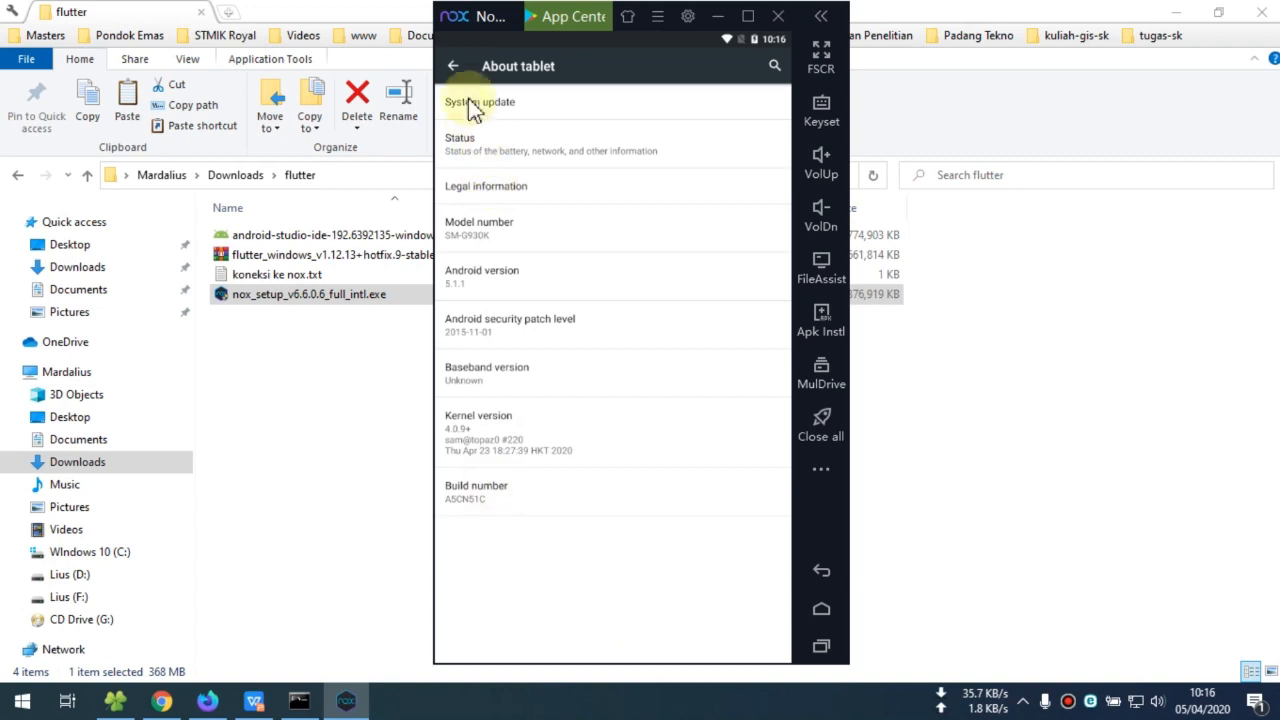
Step: Enable USB debugging and Allow mock locations in the Android Developer options
{"action": "left_click", "coordinate": [453, 65]}
{"action": "scroll", "coordinate": [555, 475], "scroll_direction": "down", "scroll_amount": 1}
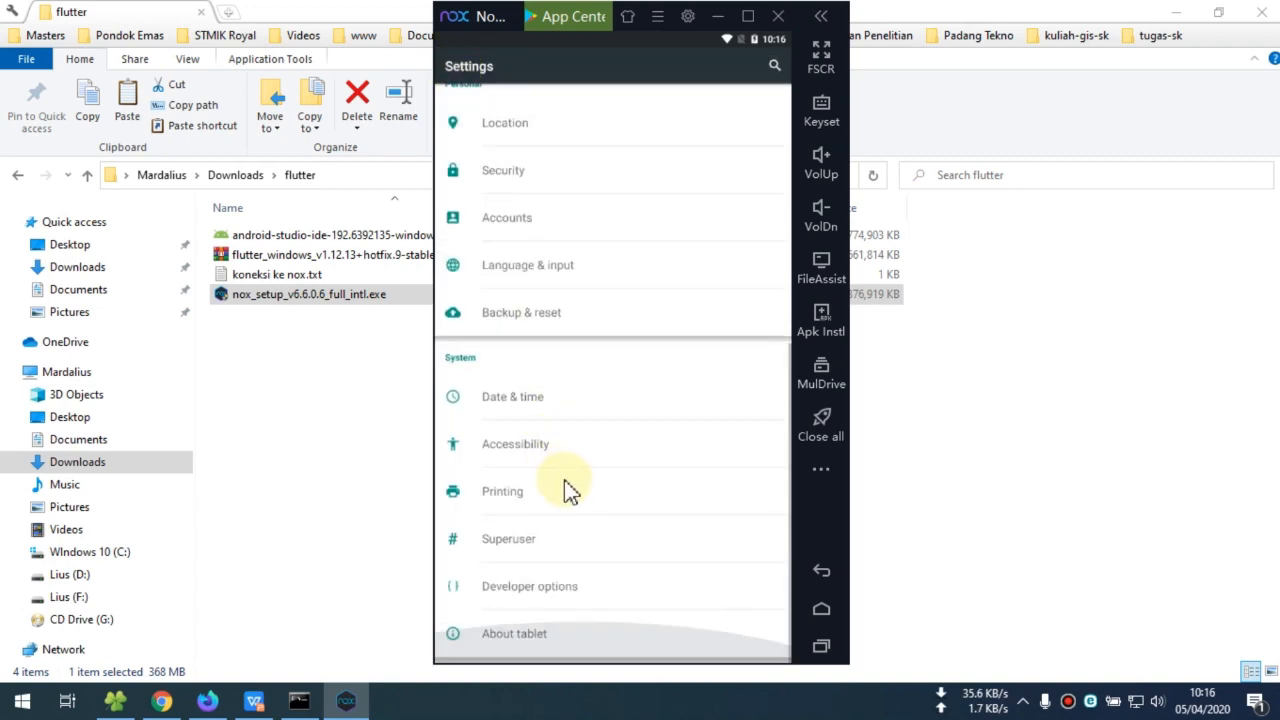
{"action": "left_click", "coordinate": [527, 590]}
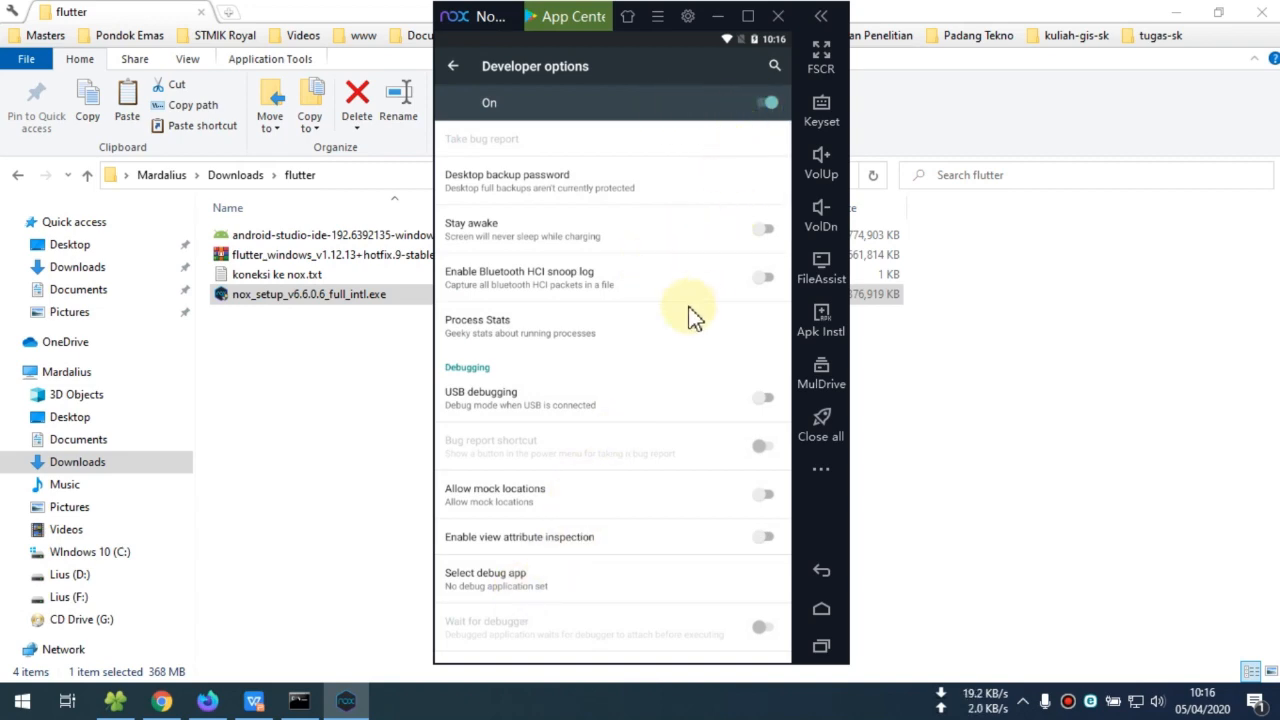
{"action": "left_click", "coordinate": [766, 400]}
{"action": "left_click", "coordinate": [719, 403]}
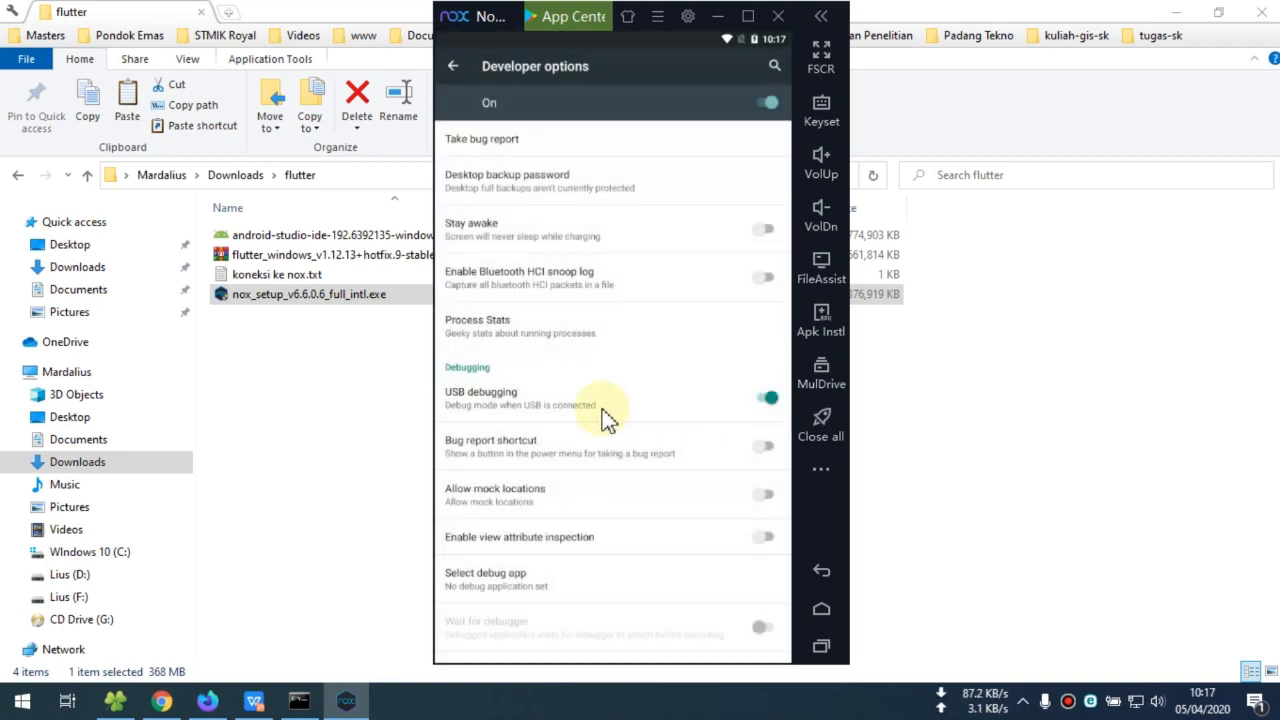
{"action": "scroll", "coordinate": [597, 463], "scroll_direction": "down", "scroll_amount": 3}
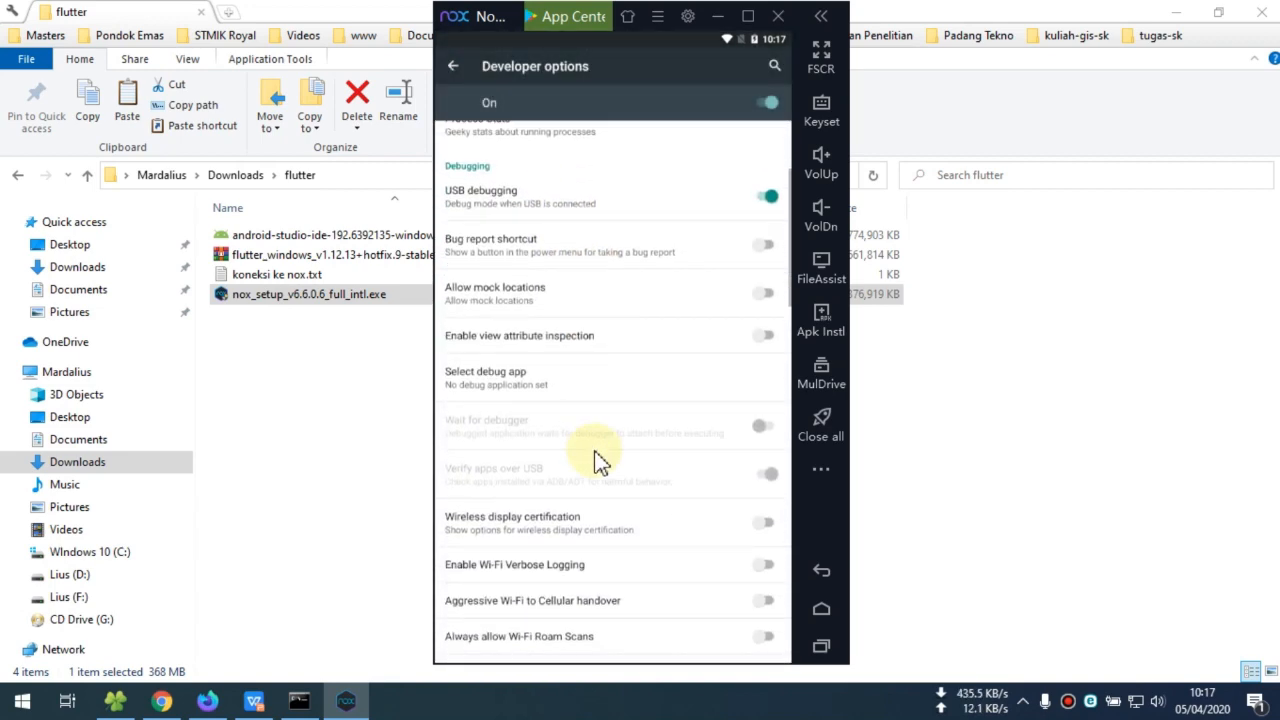
{"action": "left_click", "coordinate": [767, 261]}
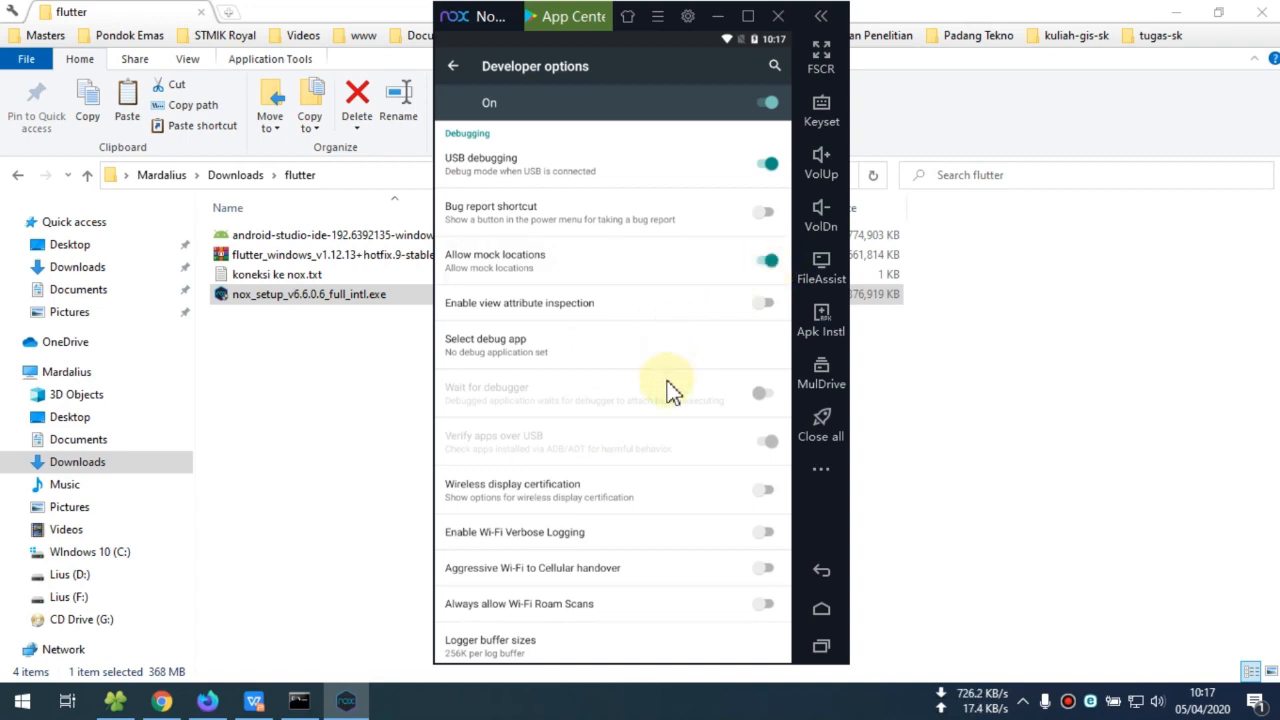
Step: Look through the remaining developer options and enable Stay awake
{"action": "scroll", "coordinate": [680, 440], "scroll_direction": "down", "scroll_amount": 3}
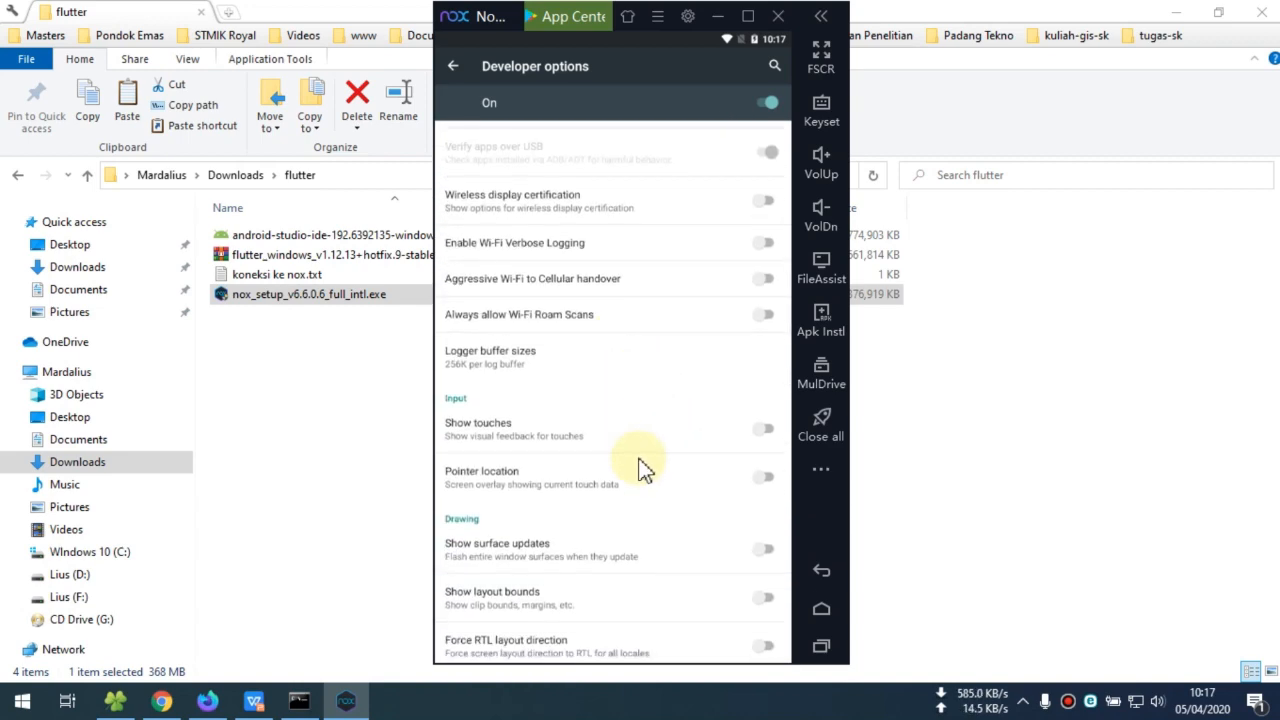
{"action": "scroll", "coordinate": [645, 475], "scroll_direction": "down", "scroll_amount": 2}
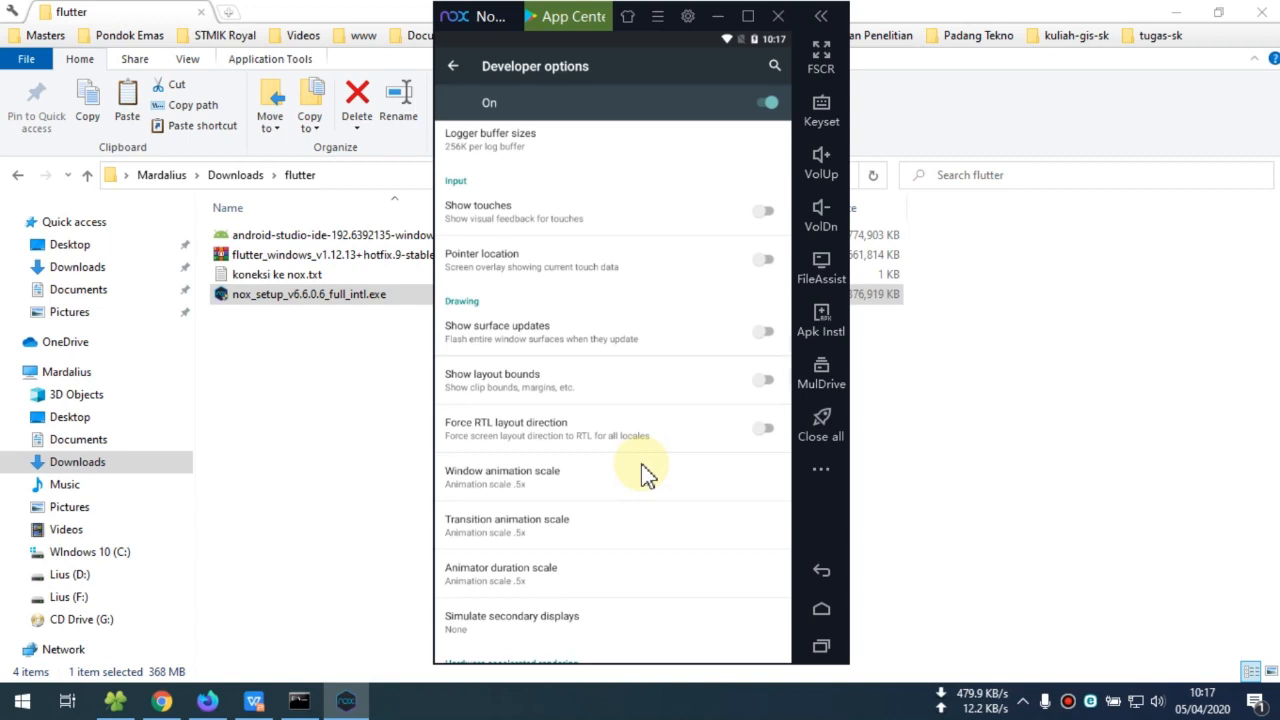
{"action": "scroll", "coordinate": [645, 472], "scroll_direction": "down", "scroll_amount": 2}
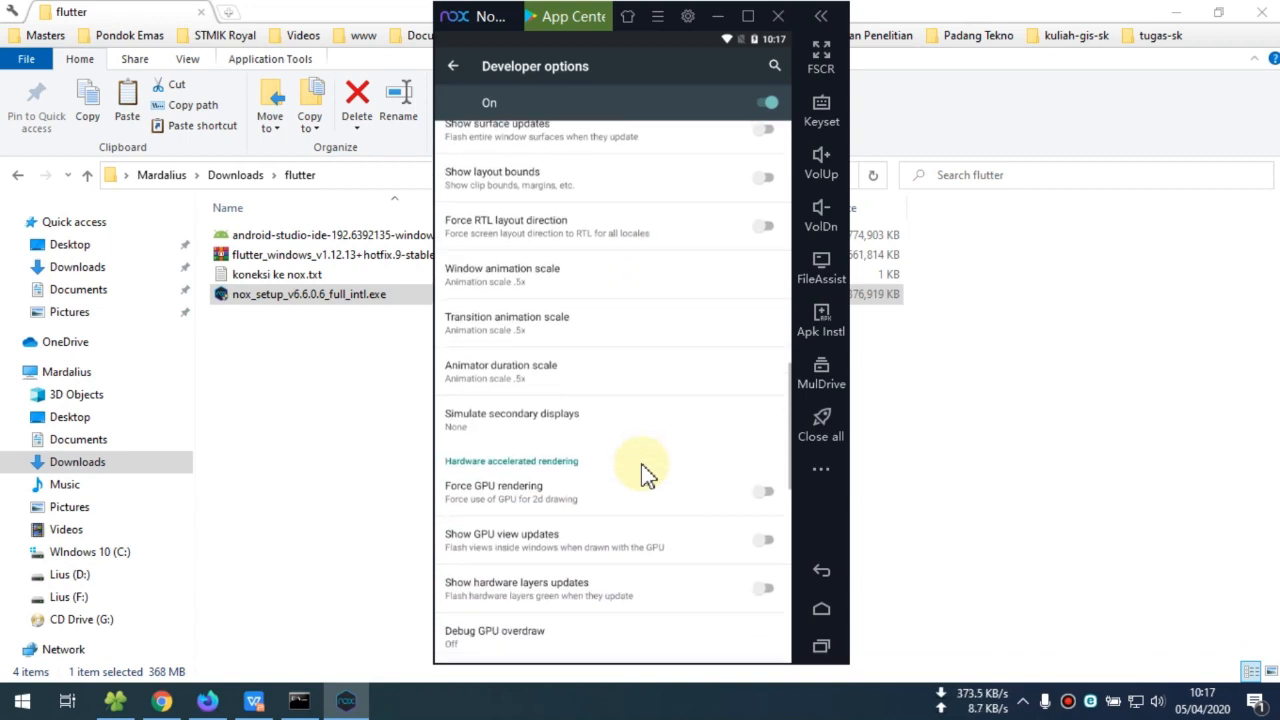
{"action": "scroll", "coordinate": [645, 472], "scroll_direction": "down", "scroll_amount": 2}
{"action": "scroll", "coordinate": [641, 470], "scroll_direction": "down", "scroll_amount": 4}
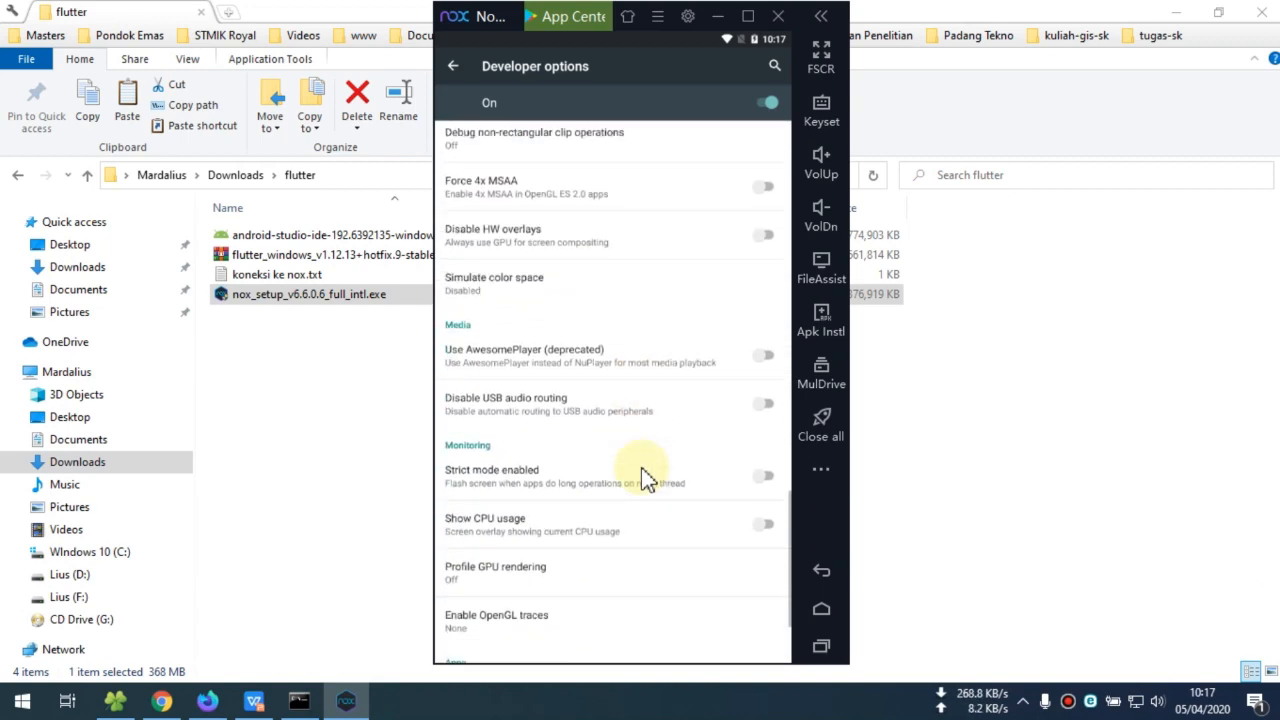
{"action": "scroll", "coordinate": [641, 470], "scroll_direction": "up", "scroll_amount": 15}
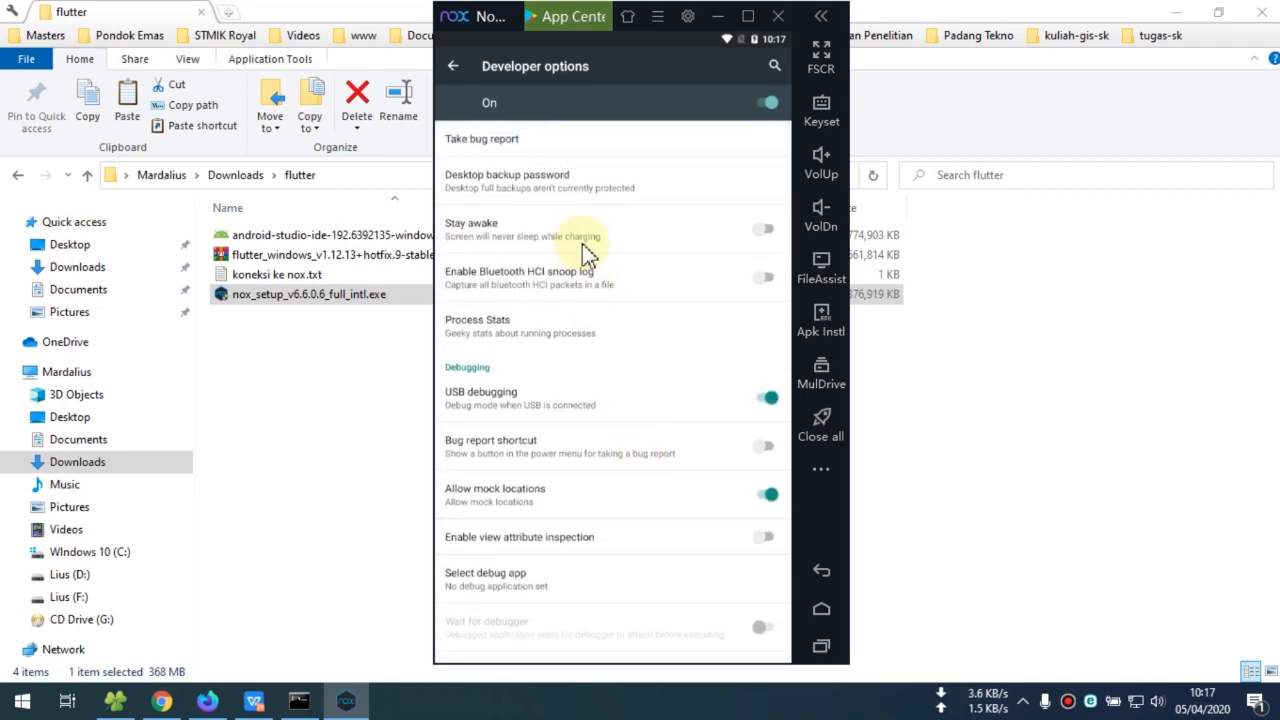
{"action": "left_click", "coordinate": [763, 232]}
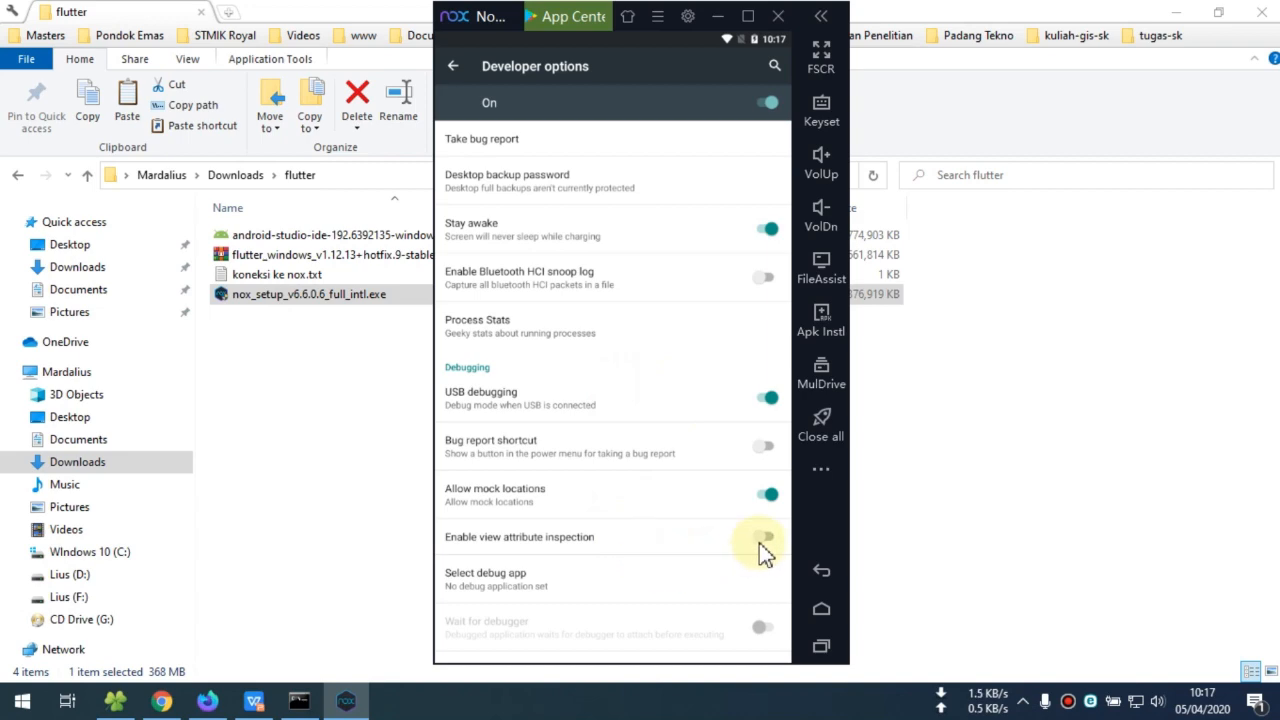
Step: Check the debug app choices without selecting one, and enable view attribute inspection
{"action": "left_click", "coordinate": [528, 597]}
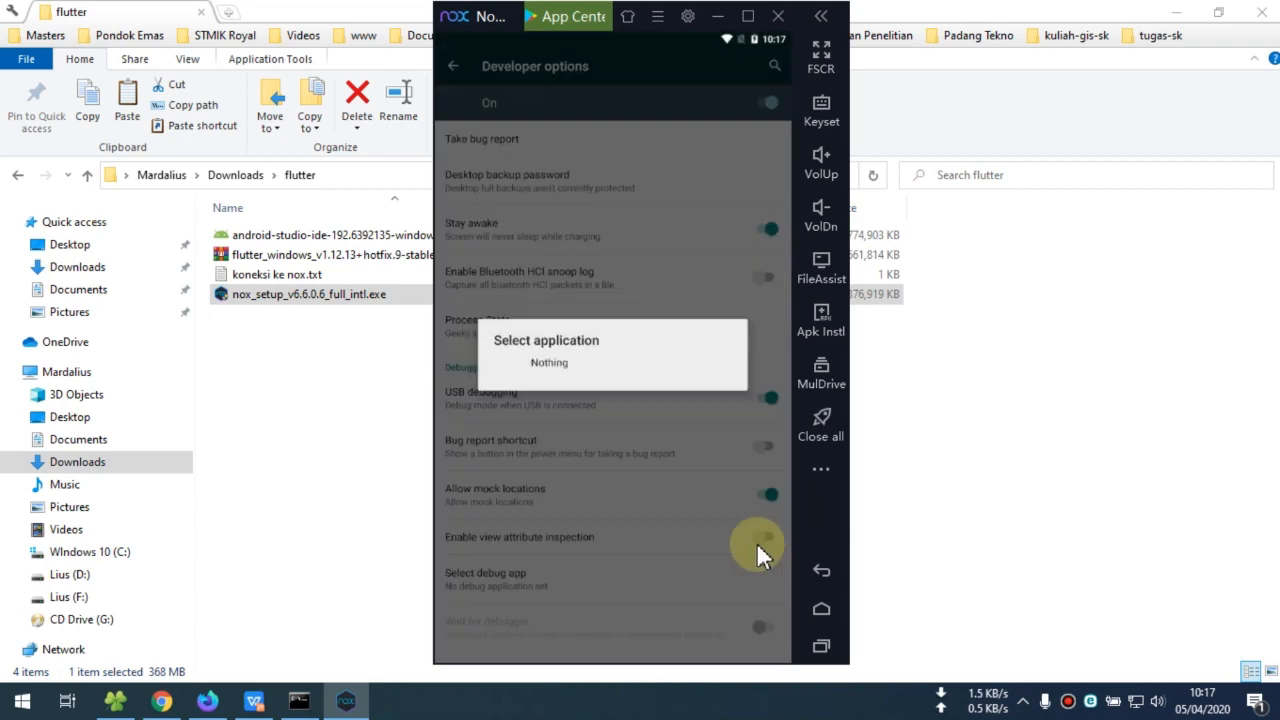
{"action": "left_click", "coordinate": [638, 482]}
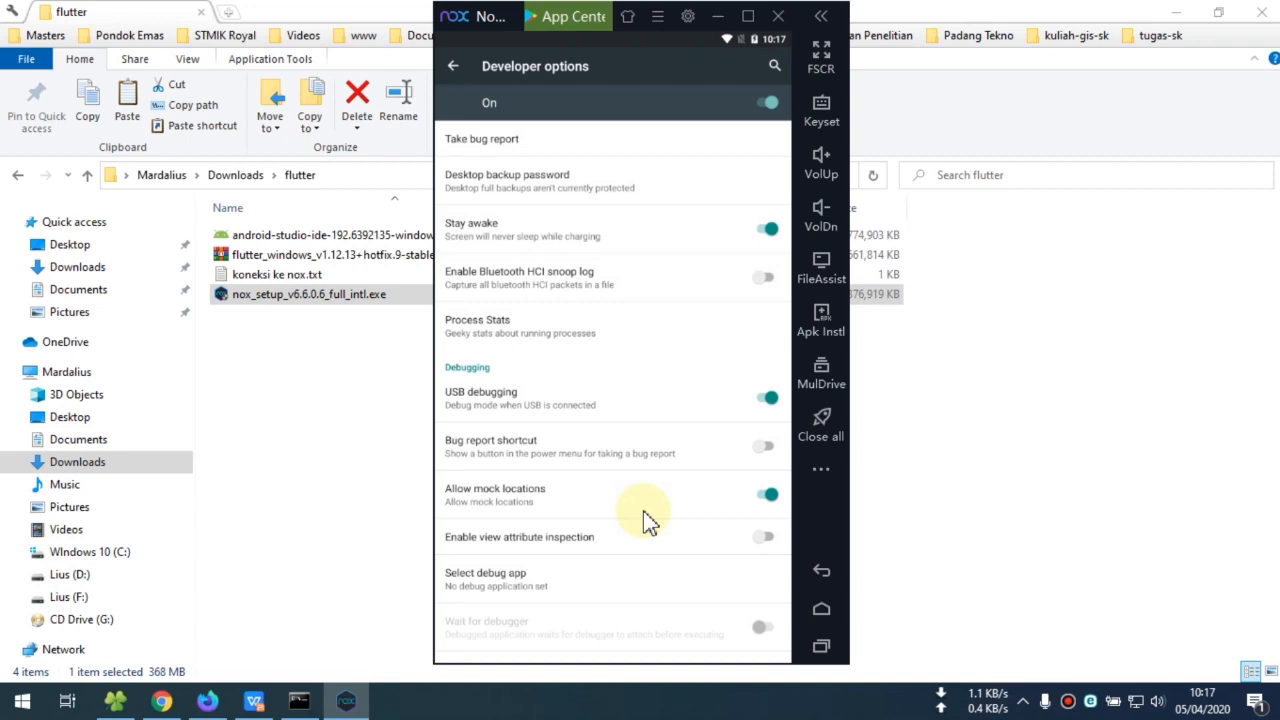
{"action": "left_click", "coordinate": [765, 538]}
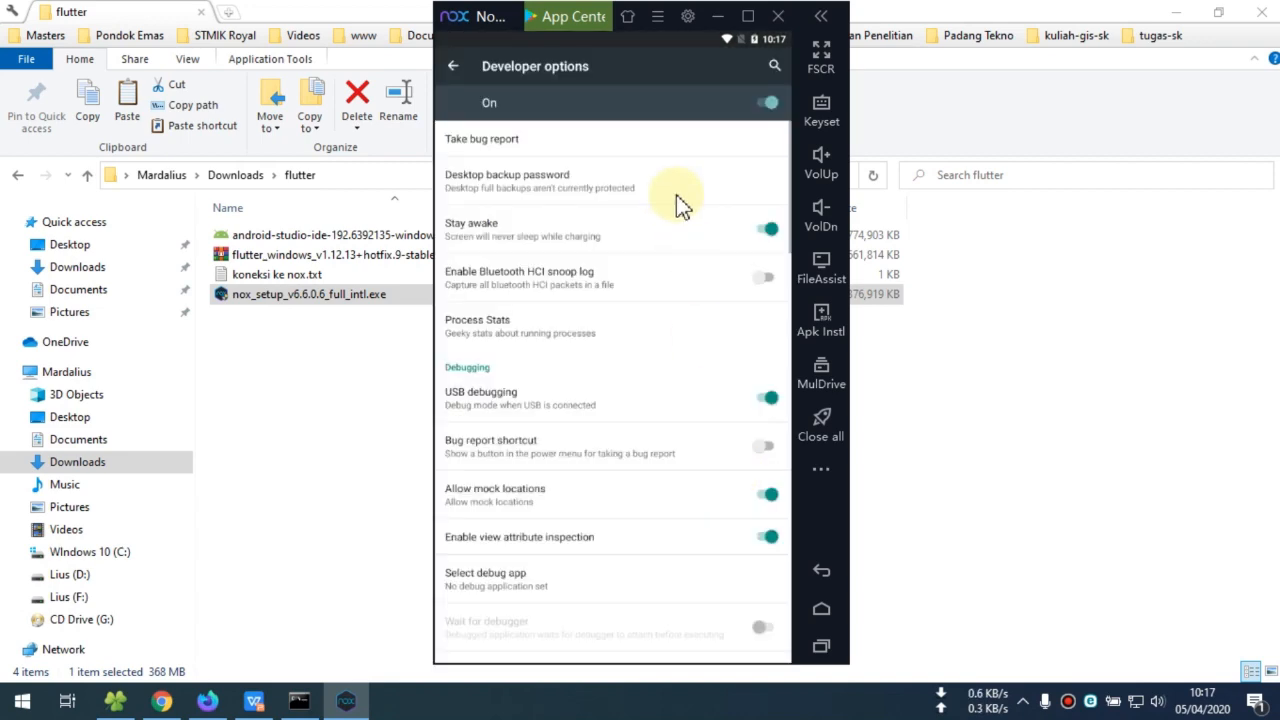
{"action": "left_click_drag", "start_coordinate": [663, 385], "coordinate": [662, 357]}
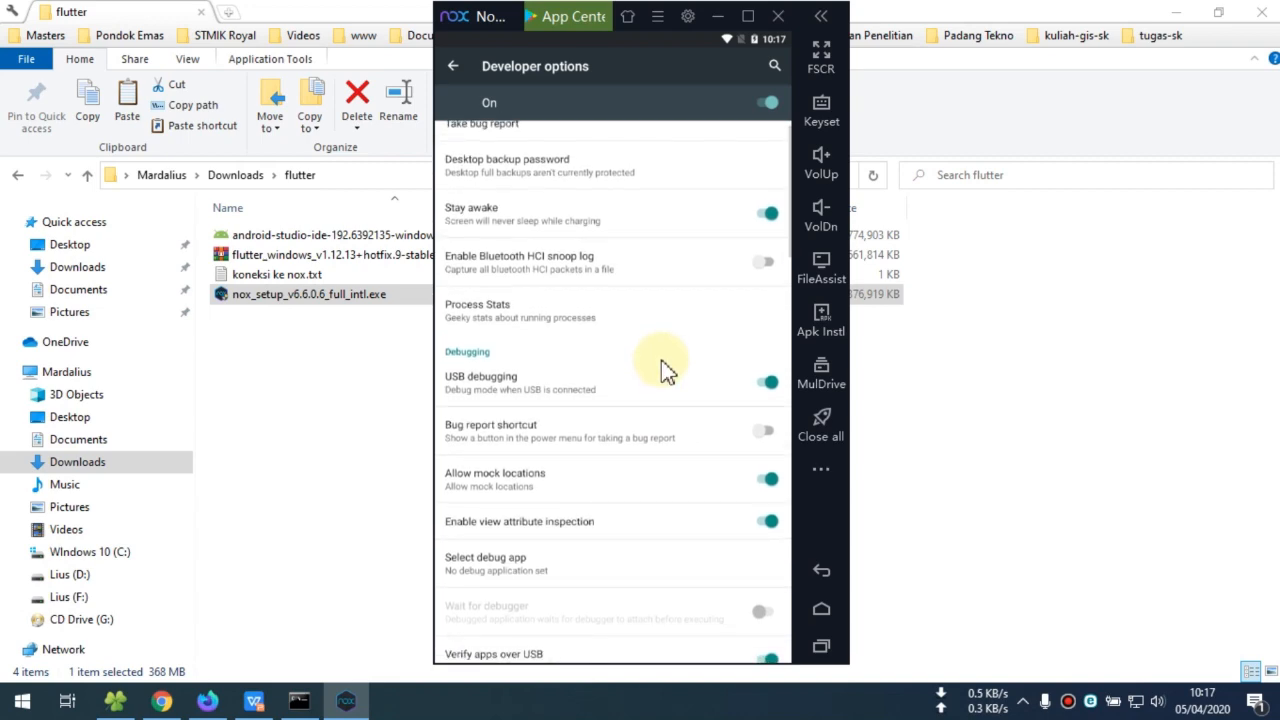
Step: Review the remaining debugging and Wi-Fi entries in Developer options, and return to the main Settings list
{"action": "scroll", "coordinate": [663, 360], "scroll_direction": "down", "scroll_amount": 1}
{"action": "scroll", "coordinate": [670, 345], "scroll_direction": "down", "scroll_amount": 5}
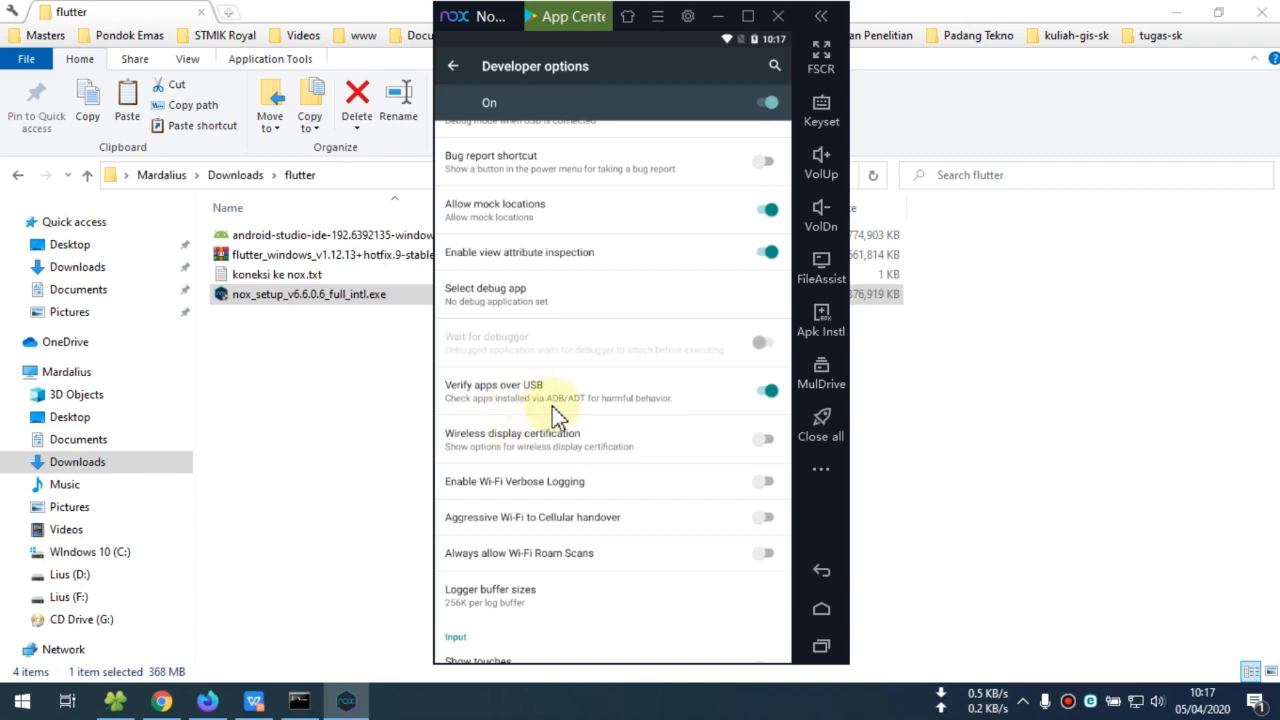
{"action": "left_click_drag", "start_coordinate": [679, 413], "coordinate": [686, 390]}
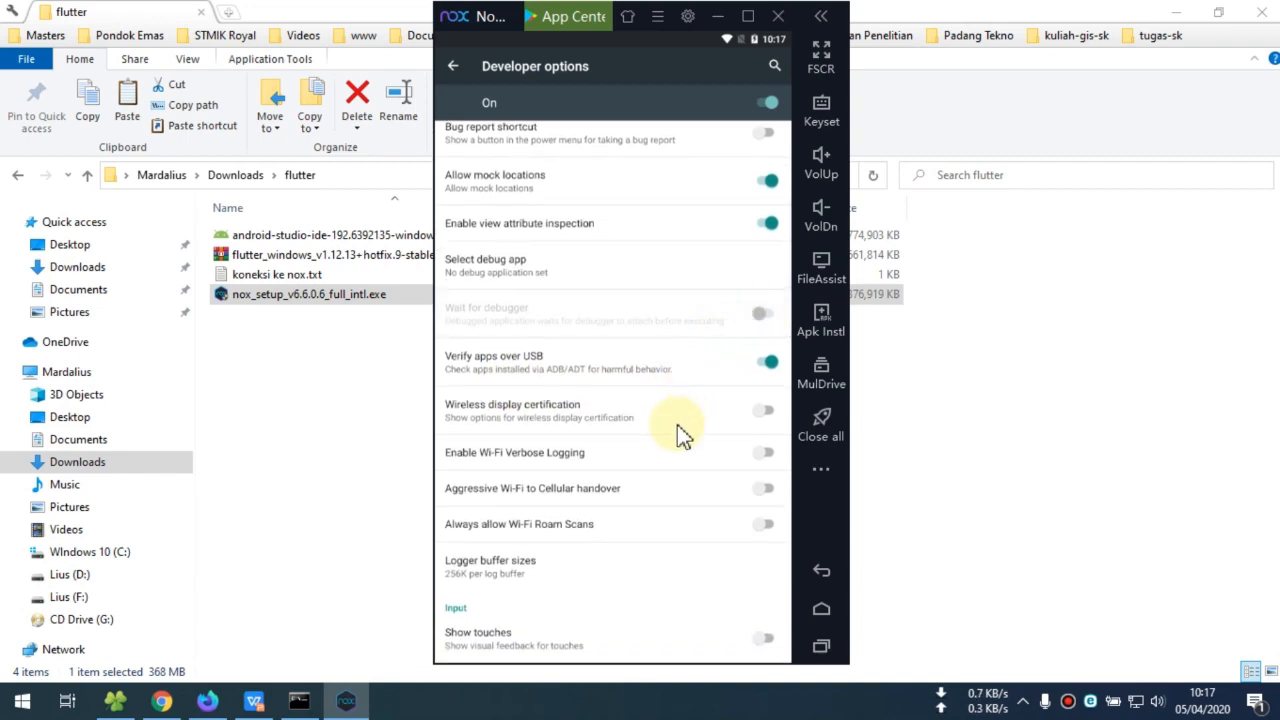
{"action": "left_click_drag", "start_coordinate": [664, 469], "coordinate": [665, 440]}
{"action": "left_click_drag", "start_coordinate": [643, 500], "coordinate": [643, 414]}
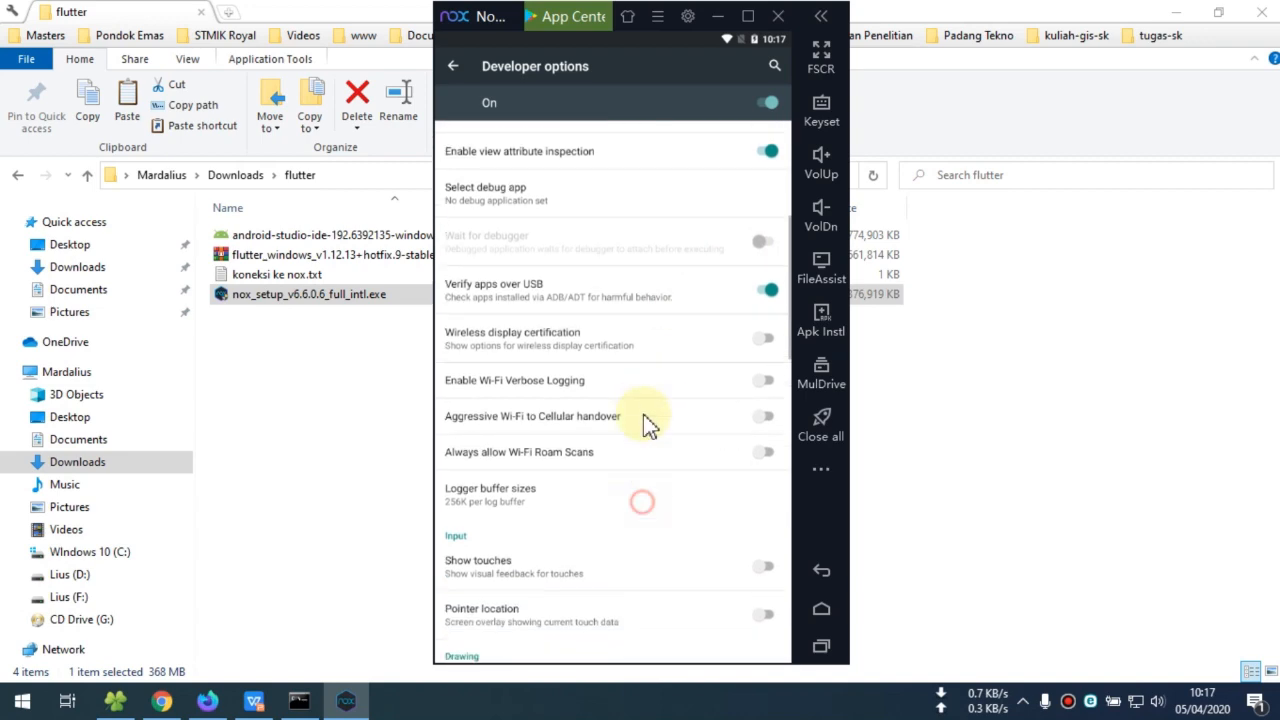
{"action": "left_click_drag", "start_coordinate": [643, 500], "coordinate": [634, 434]}
{"action": "left_click", "coordinate": [455, 66]}
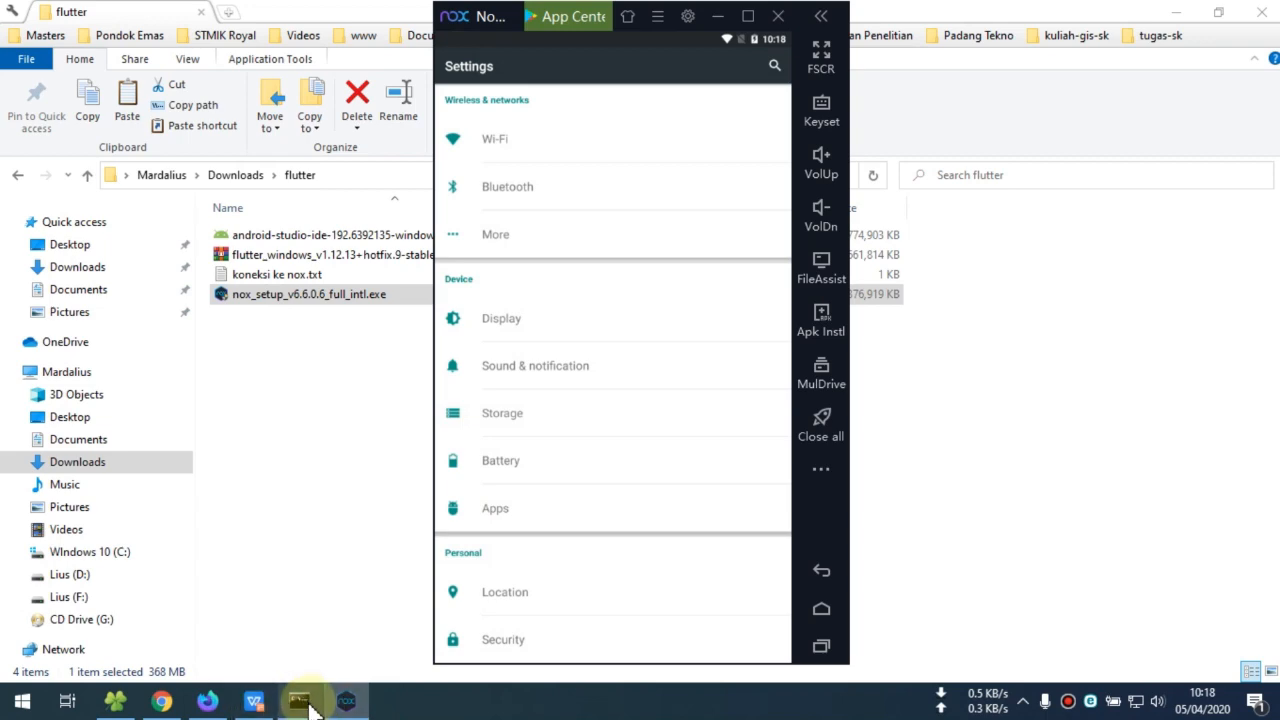
Step: Open koneksi ke nox.txt from the flutter folder and return the NoxPlayer emulator to its home screen
{"action": "left_click", "coordinate": [270, 275]}
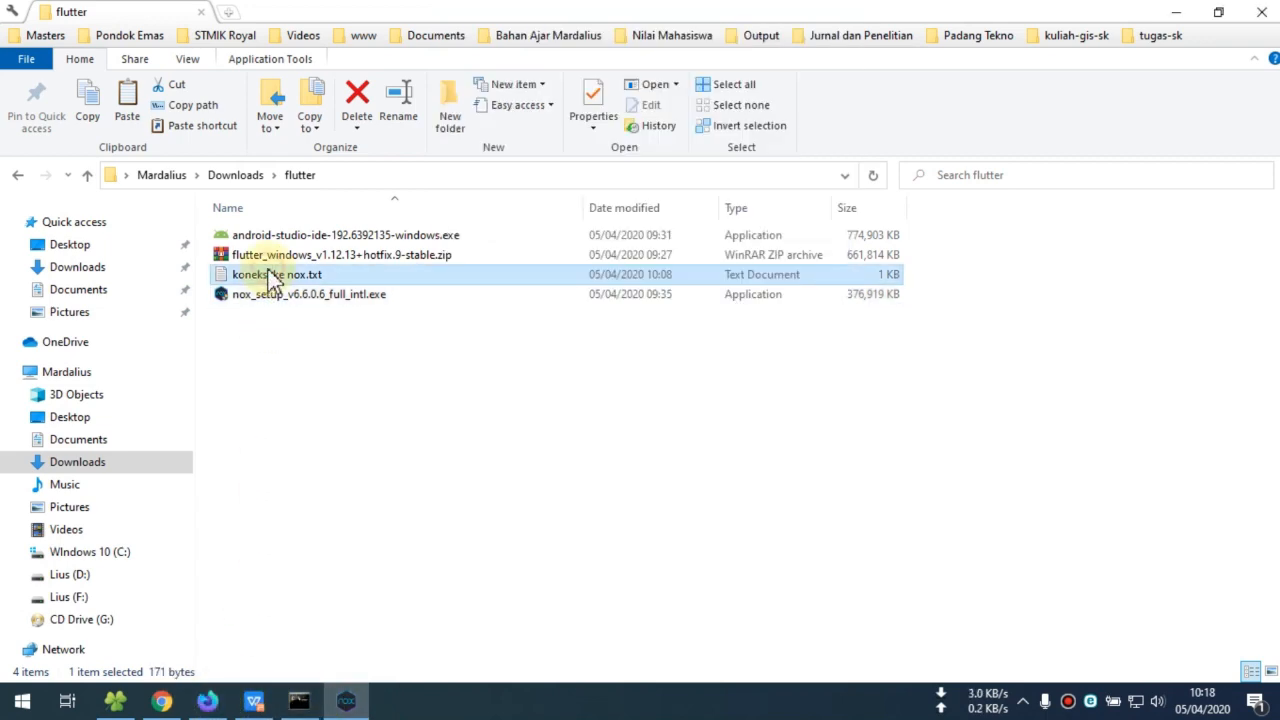
{"action": "double_click", "coordinate": [270, 275]}
{"action": "left_click", "coordinate": [345, 700]}
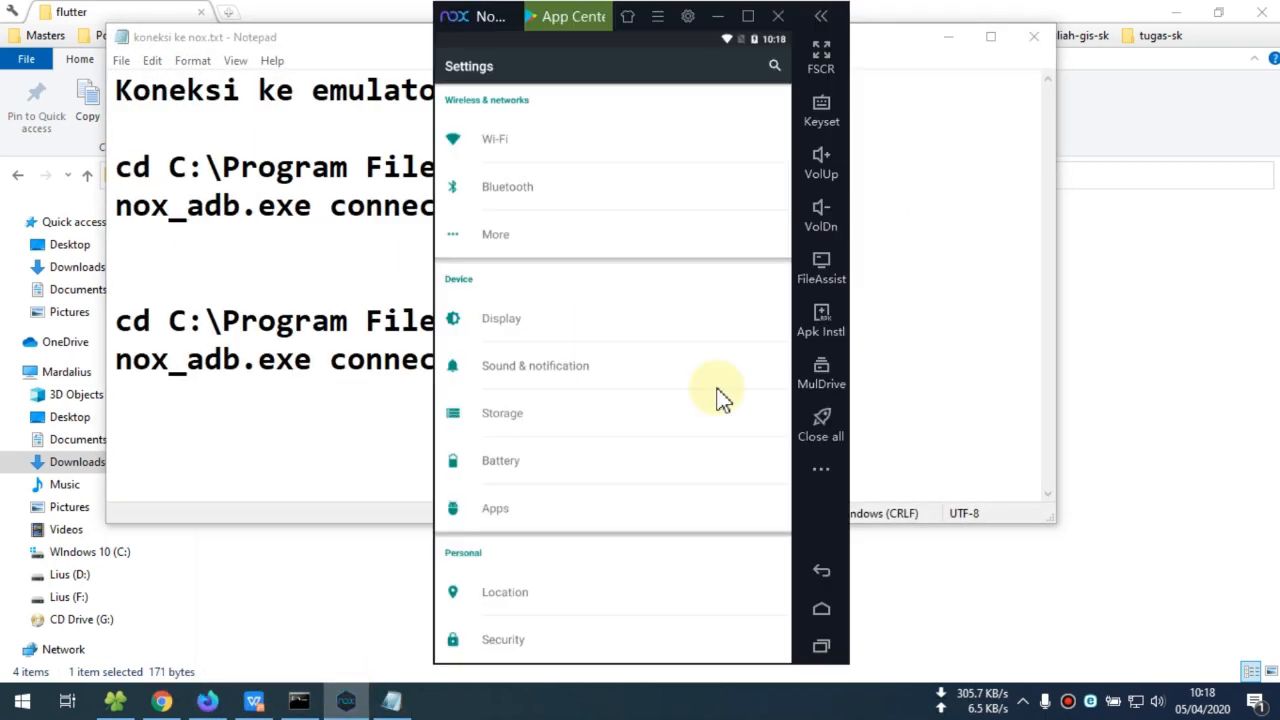
{"action": "left_click", "coordinate": [821, 610]}
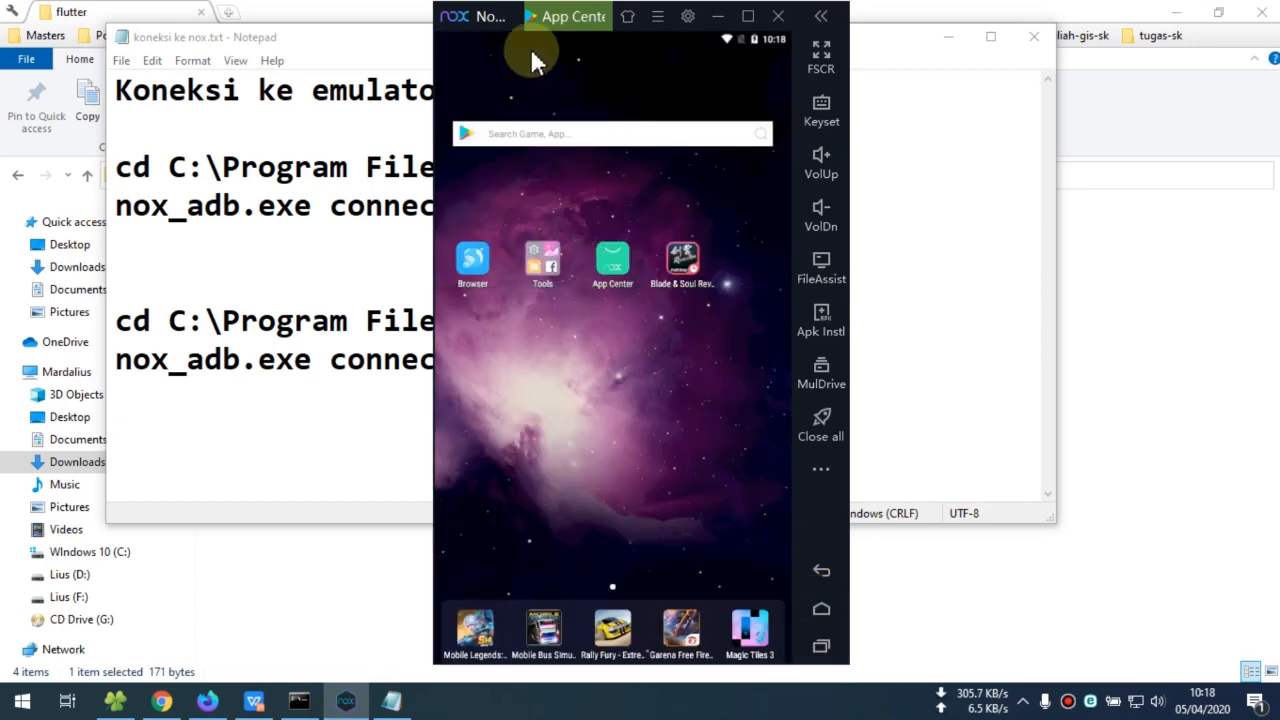
Step: Arrange the NoxPlayer window and the Notepad notes side by side without overlap
{"action": "left_click_drag", "start_coordinate": [470, 22], "coordinate": [922, 22]}
{"action": "left_click_drag", "start_coordinate": [686, 33], "coordinate": [584, 30]}
{"action": "left_click_drag", "start_coordinate": [957, 169], "coordinate": [877, 168]}
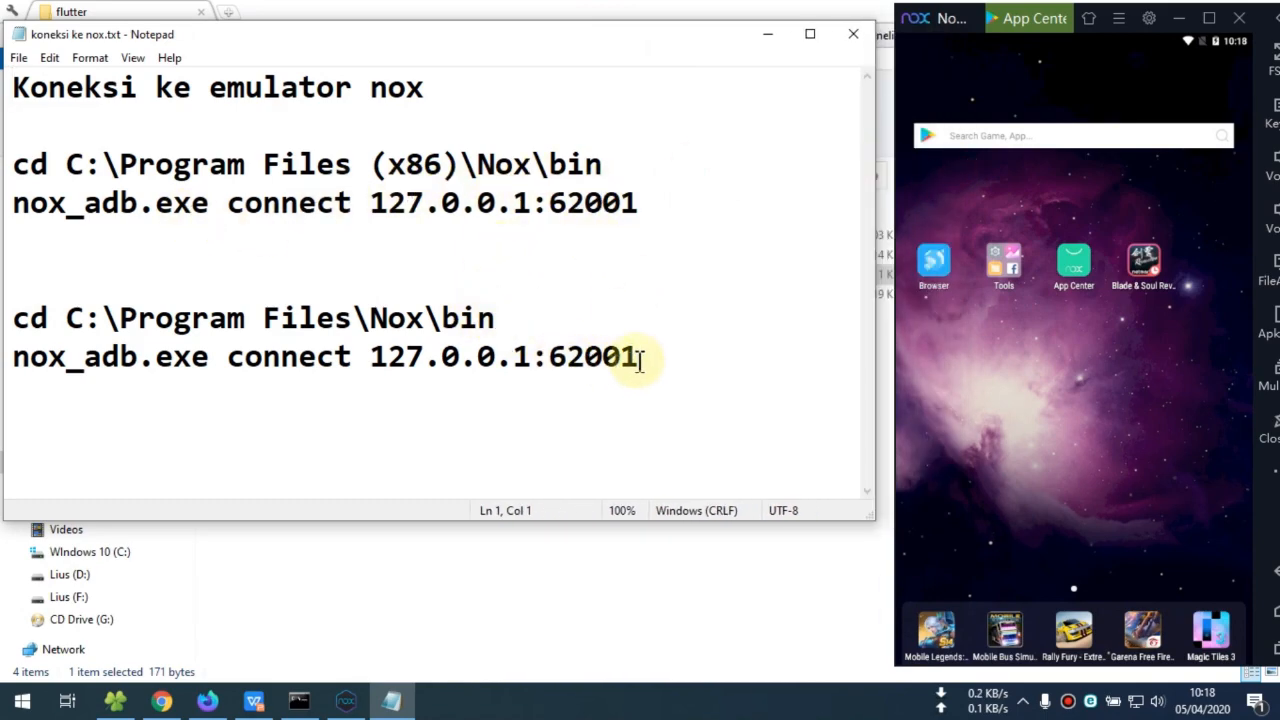
Step: Copy the command line cd C:\Program Files\Nox\bin from the second block of the connection notes
{"action": "left_click_drag", "start_coordinate": [497, 318], "coordinate": [8, 318]}
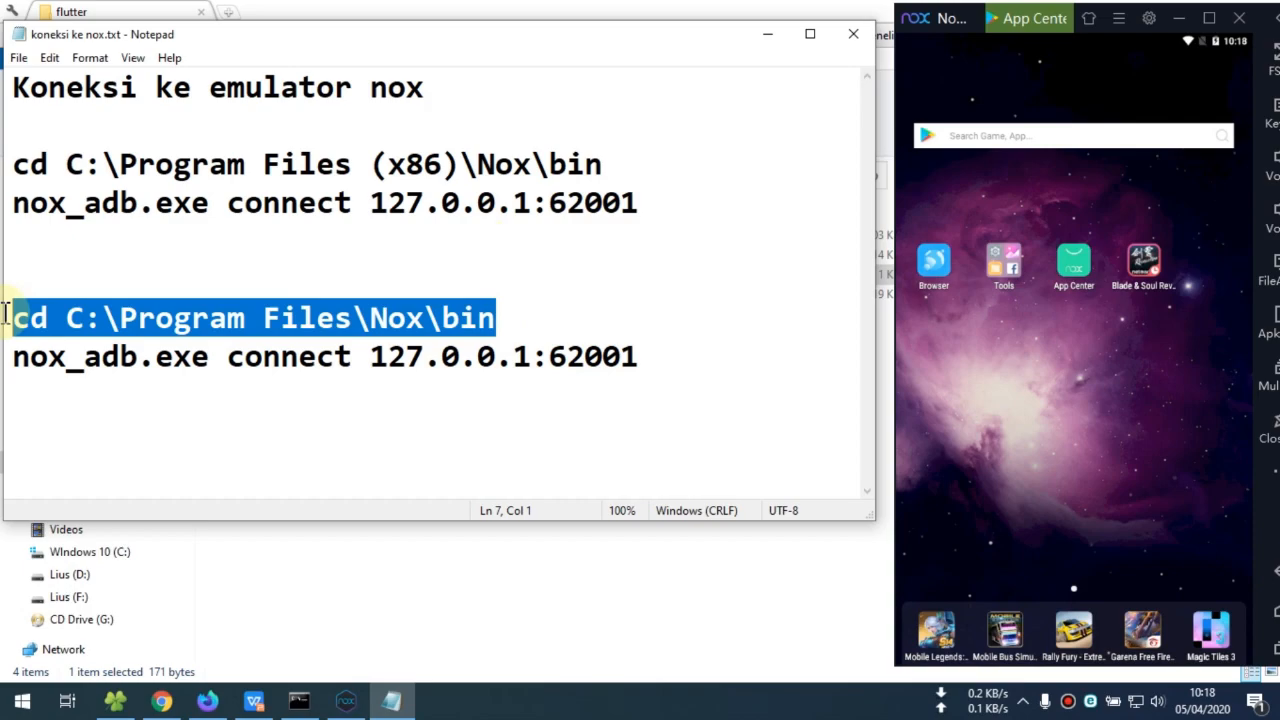
{"action": "left_click", "coordinate": [297, 702]}
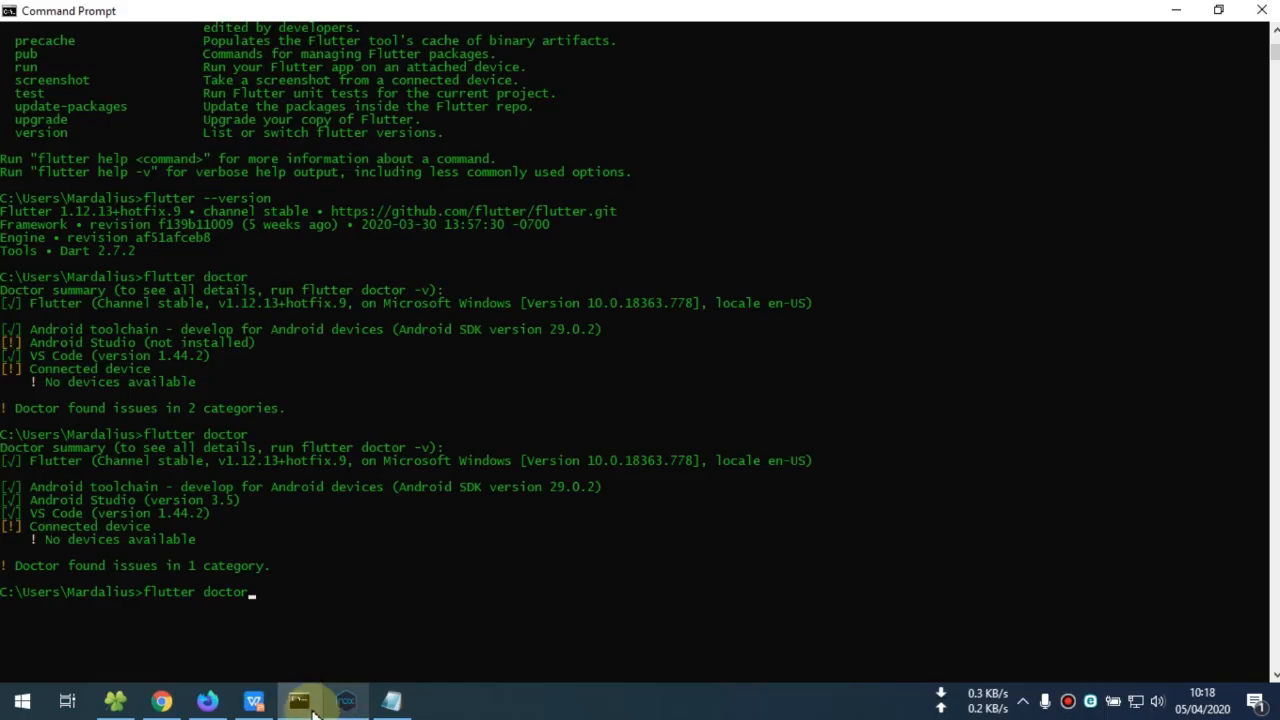
{"action": "left_click", "coordinate": [391, 702]}
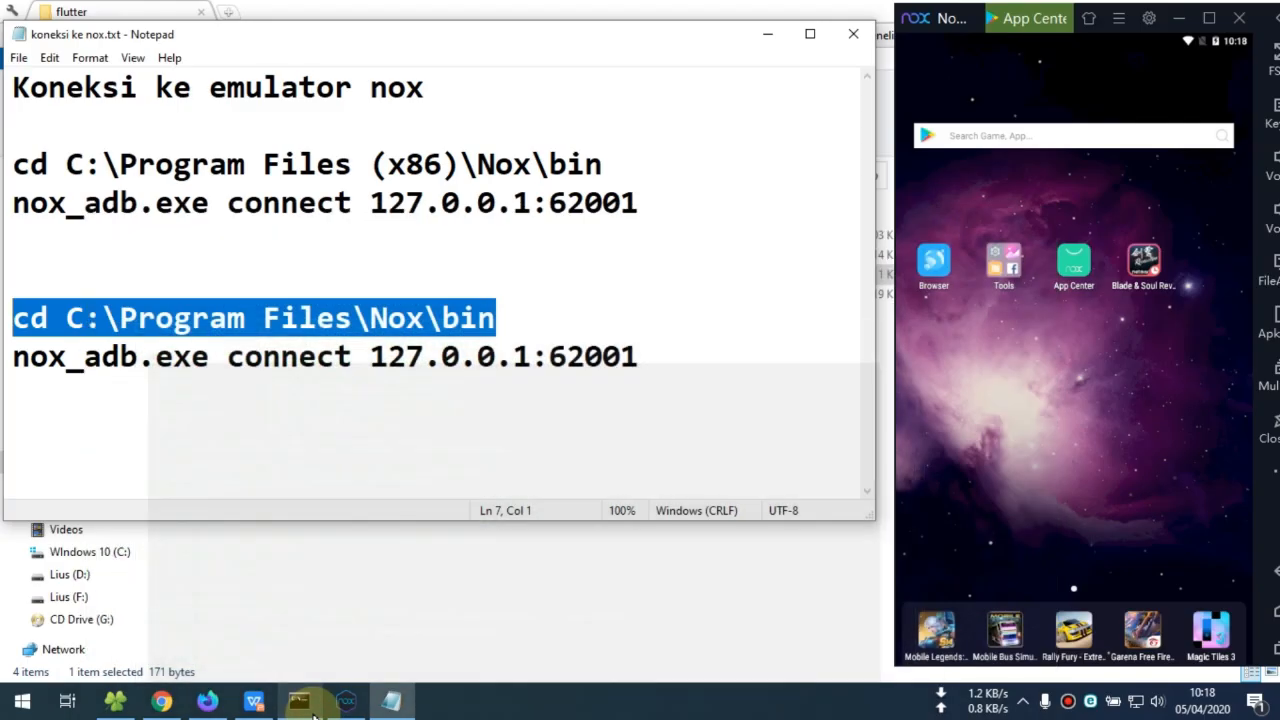
{"action": "left_click", "coordinate": [395, 408]}
{"action": "left_click_drag", "start_coordinate": [497, 318], "coordinate": [14, 318]}
{"action": "key", "text": "ctrl+c"}
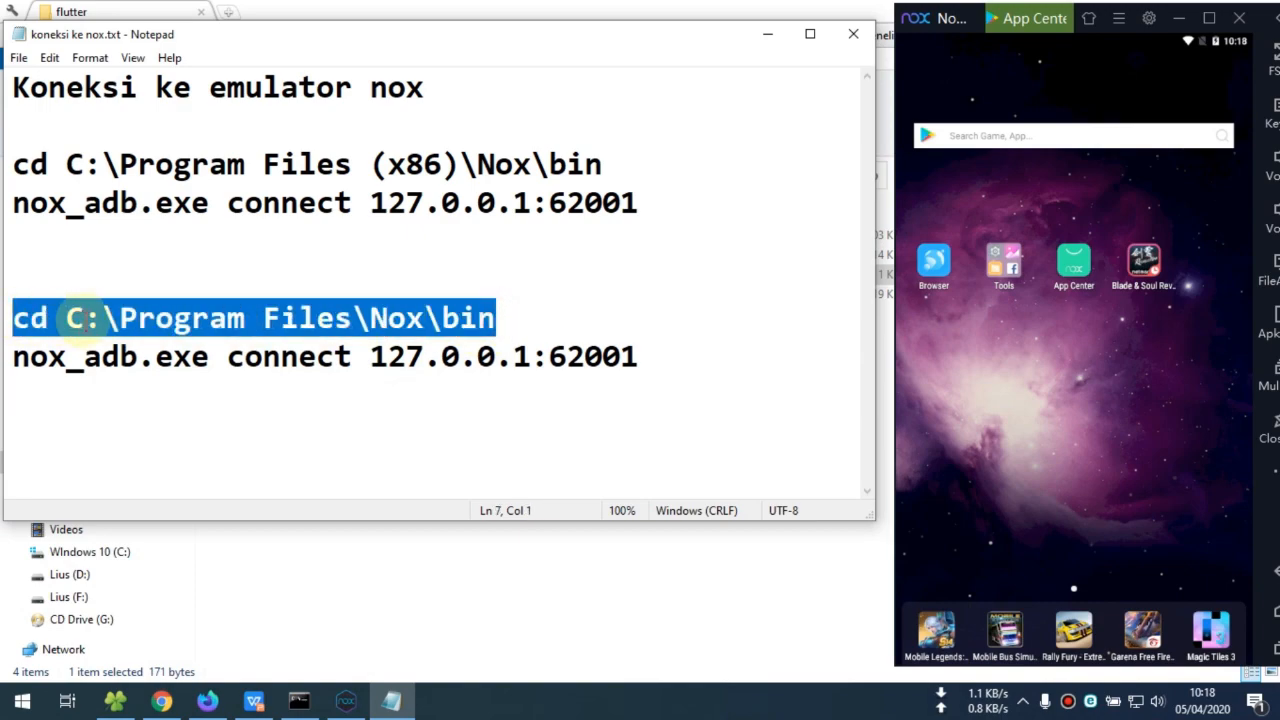
Step: In Command Prompt, replace the pending flutter doctor text with cd C:\Program Files\Nox\bin and run it
{"action": "left_click", "coordinate": [299, 702]}
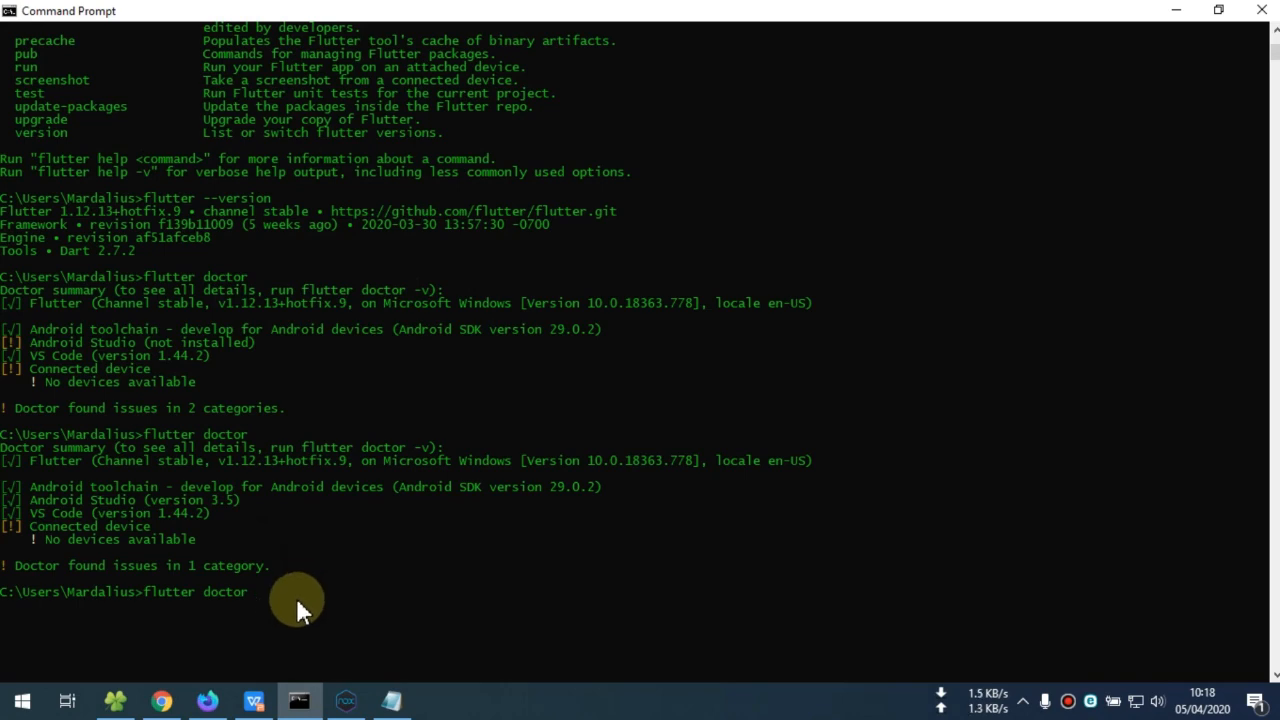
{"action": "key", "text": "BackSpace"}
{"action": "key", "text": "BackSpace"}
{"action": "key", "text": "BackSpace"}
{"action": "key", "text": "BackSpace"}
{"action": "key", "text": "BackSpace"}
{"action": "key", "text": "BackSpace"}
{"action": "key", "text": "BackSpace"}
{"action": "key", "text": "BackSpace"}
{"action": "key", "text": "BackSpace"}
{"action": "key", "text": "BackSpace"}
{"action": "key", "text": "BackSpace"}
{"action": "key", "text": "BackSpace"}
{"action": "key", "text": "BackSpace"}
{"action": "key", "text": "BackSpace"}
{"action": "key", "text": "ctrl+v"}
{"action": "key", "text": "Return"}
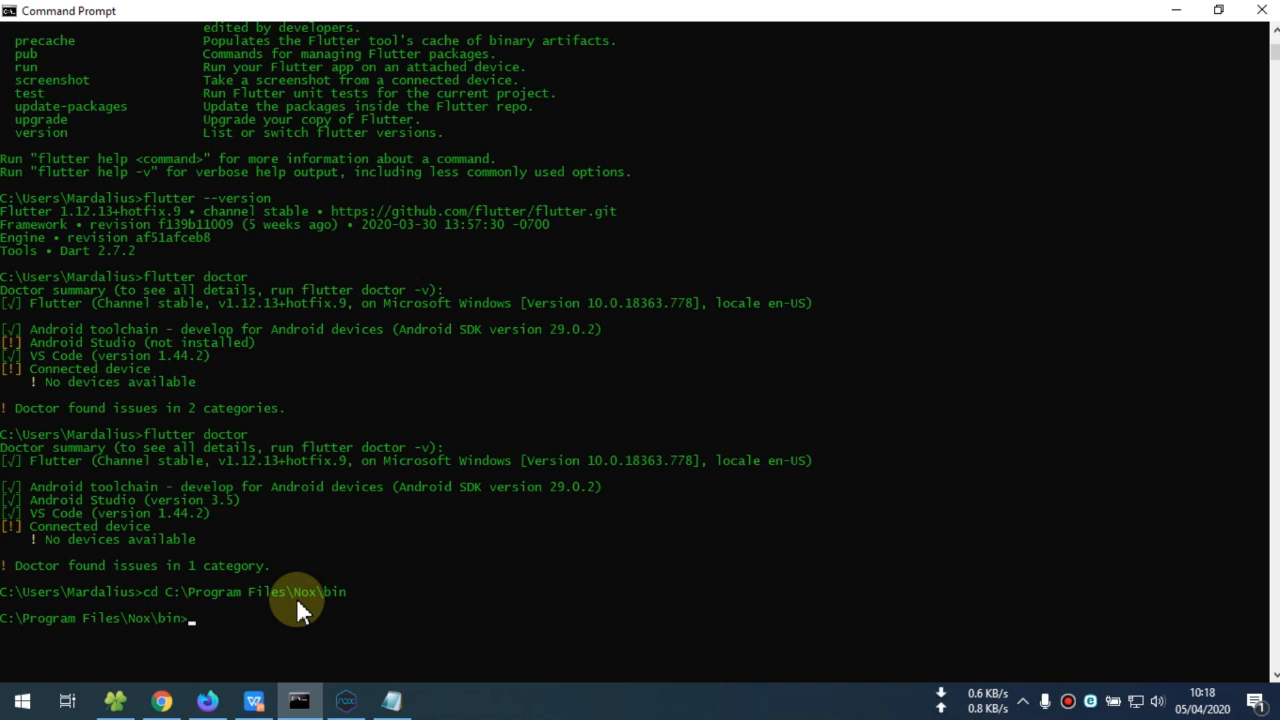
Step: Copy nox_adb.exe connect 127.0.0.1:62001 from the Notepad notes and run it in Command Prompt
{"action": "left_click", "coordinate": [391, 700]}
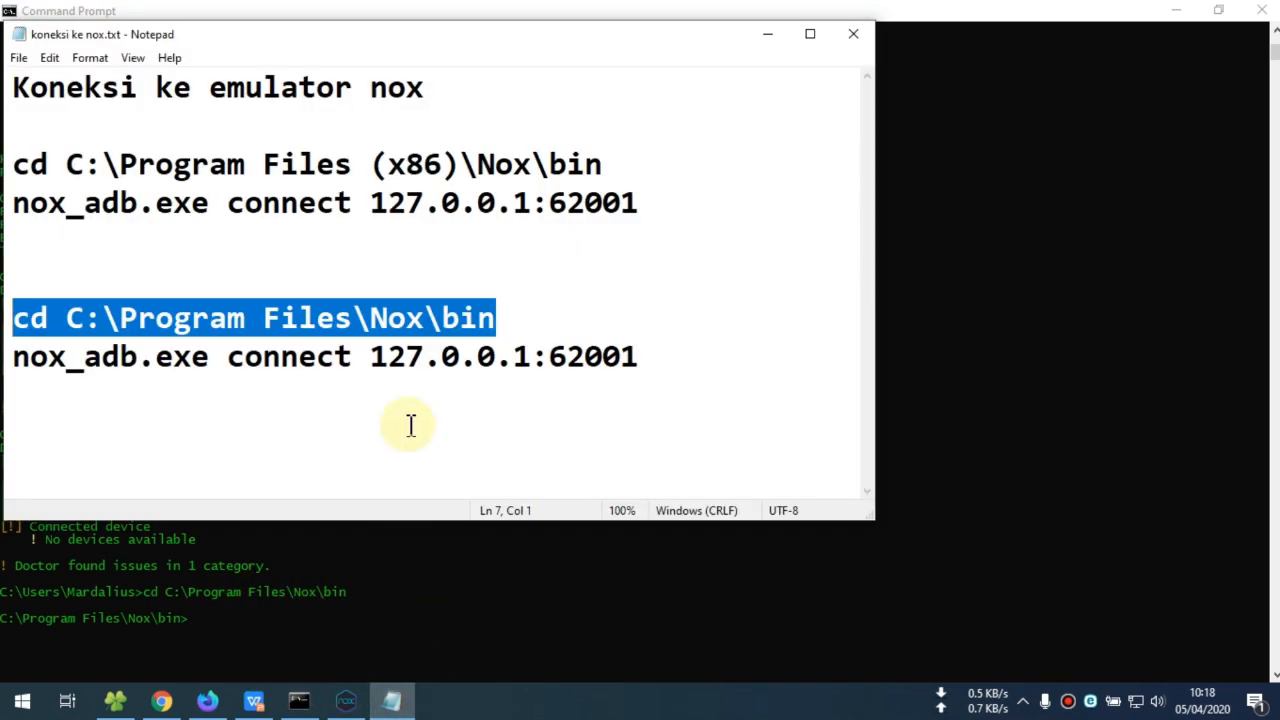
{"action": "left_click_drag", "start_coordinate": [662, 369], "coordinate": [10, 362]}
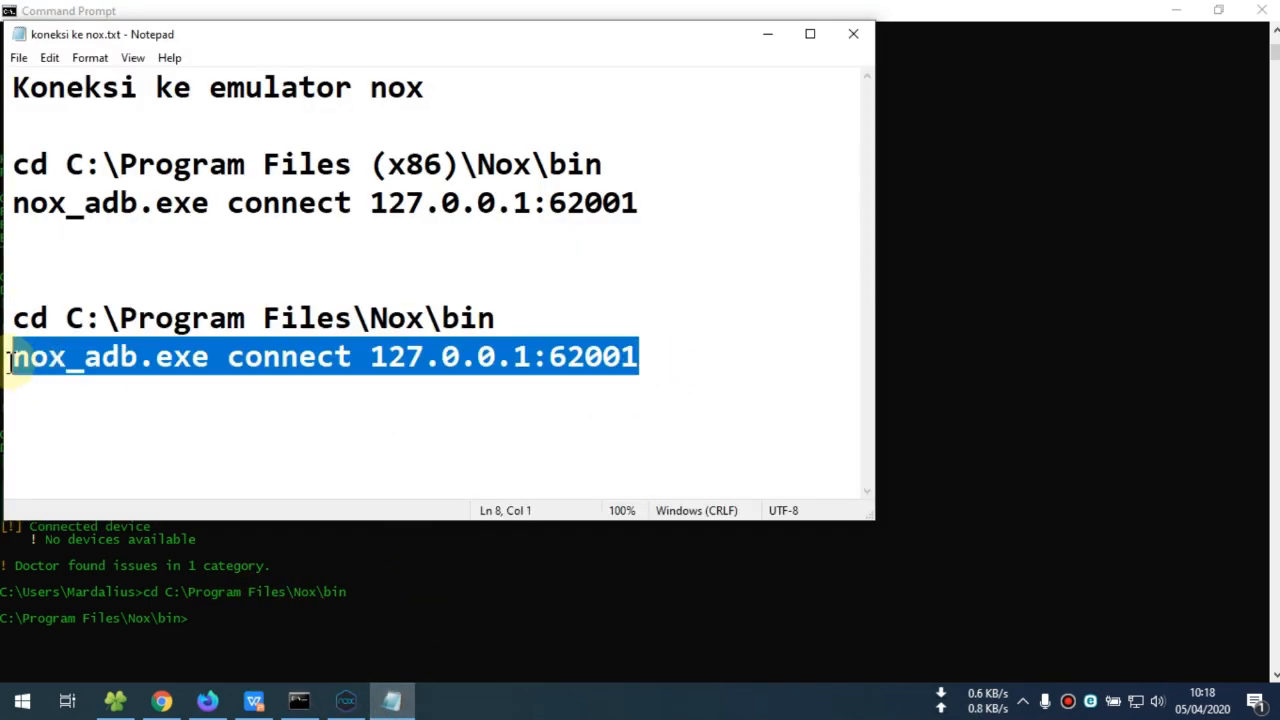
{"action": "key", "text": "ctrl+c"}
{"action": "left_click", "coordinate": [253, 631]}
{"action": "key", "text": "ctrl+v"}
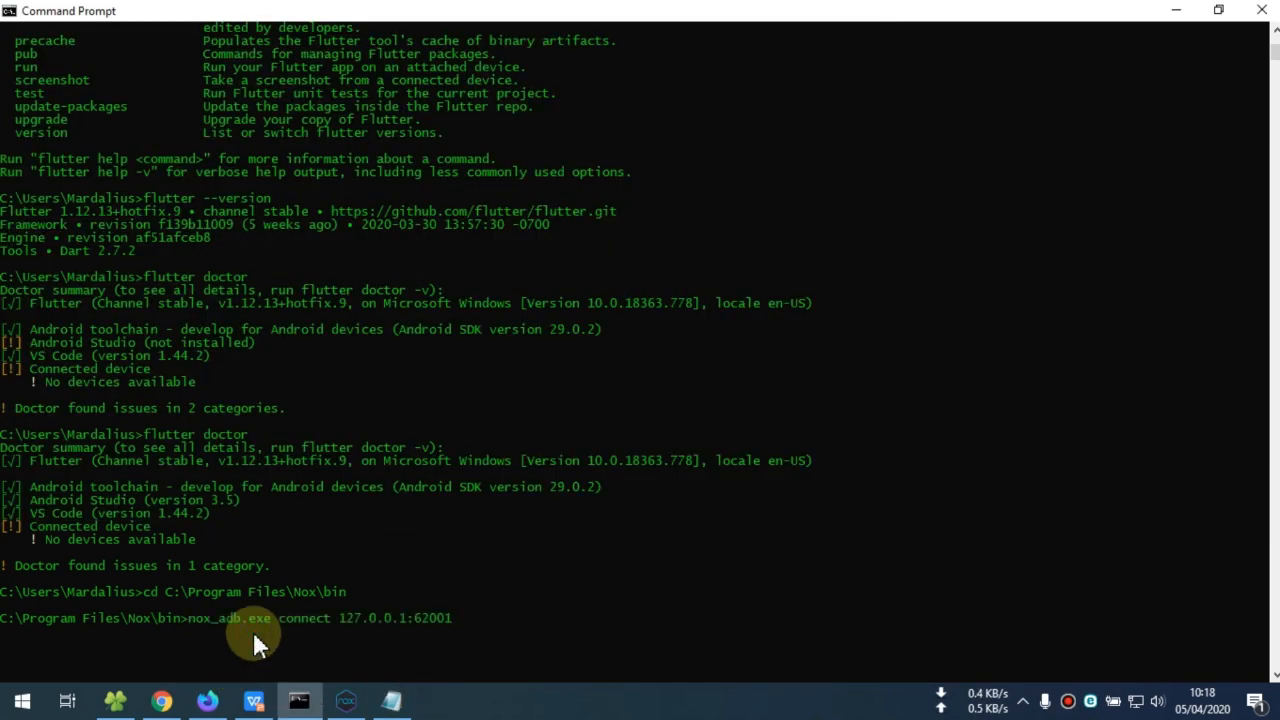
{"action": "key", "text": "Return"}
{"action": "scroll", "coordinate": [528, 510], "scroll_direction": "down", "scroll_amount": 5}
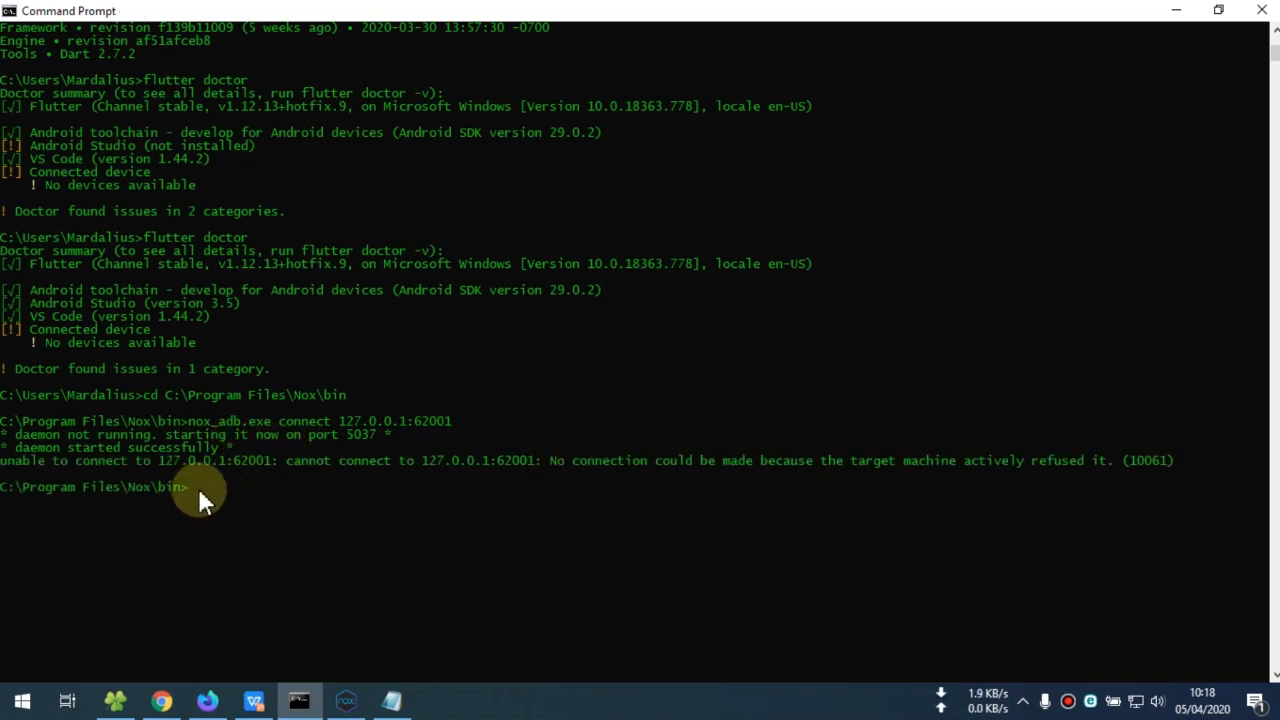
Step: Retry the nox_adb.exe connect 127.0.0.1:62001 command two more times
{"action": "key", "text": "Up"}
{"action": "key", "text": "Return"}
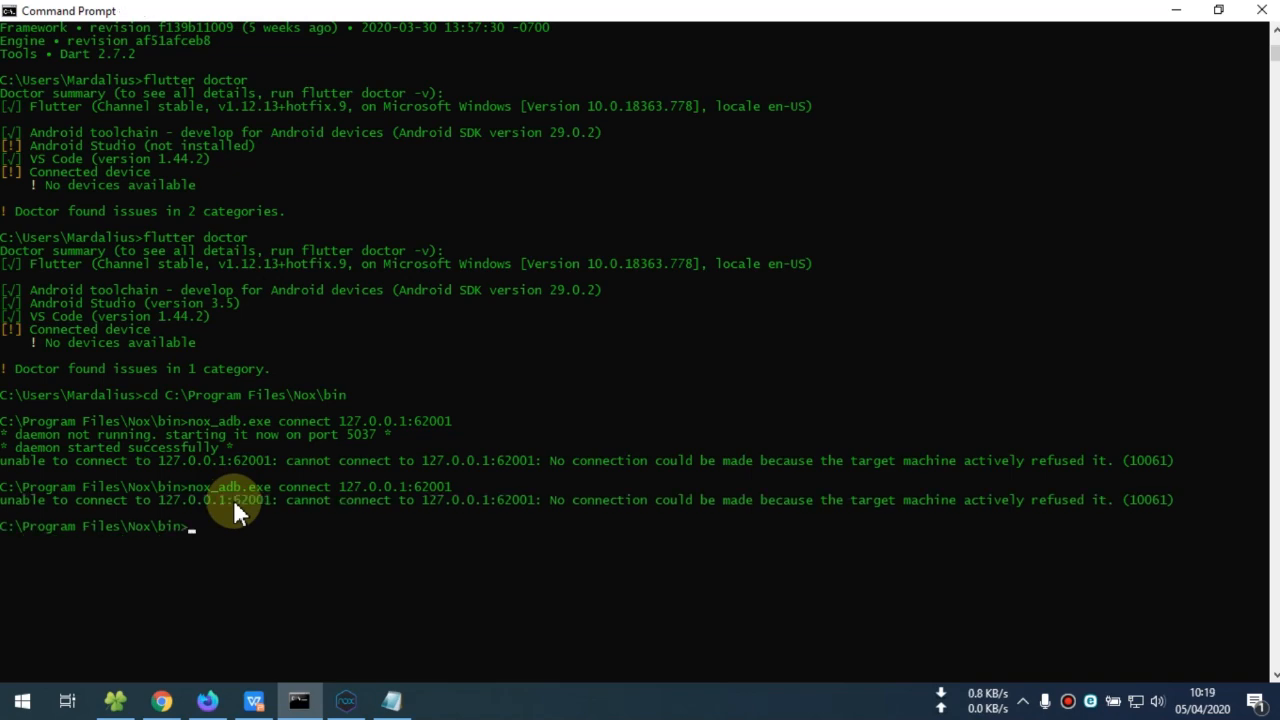
{"action": "key", "text": "Up"}
{"action": "key", "text": "Return"}
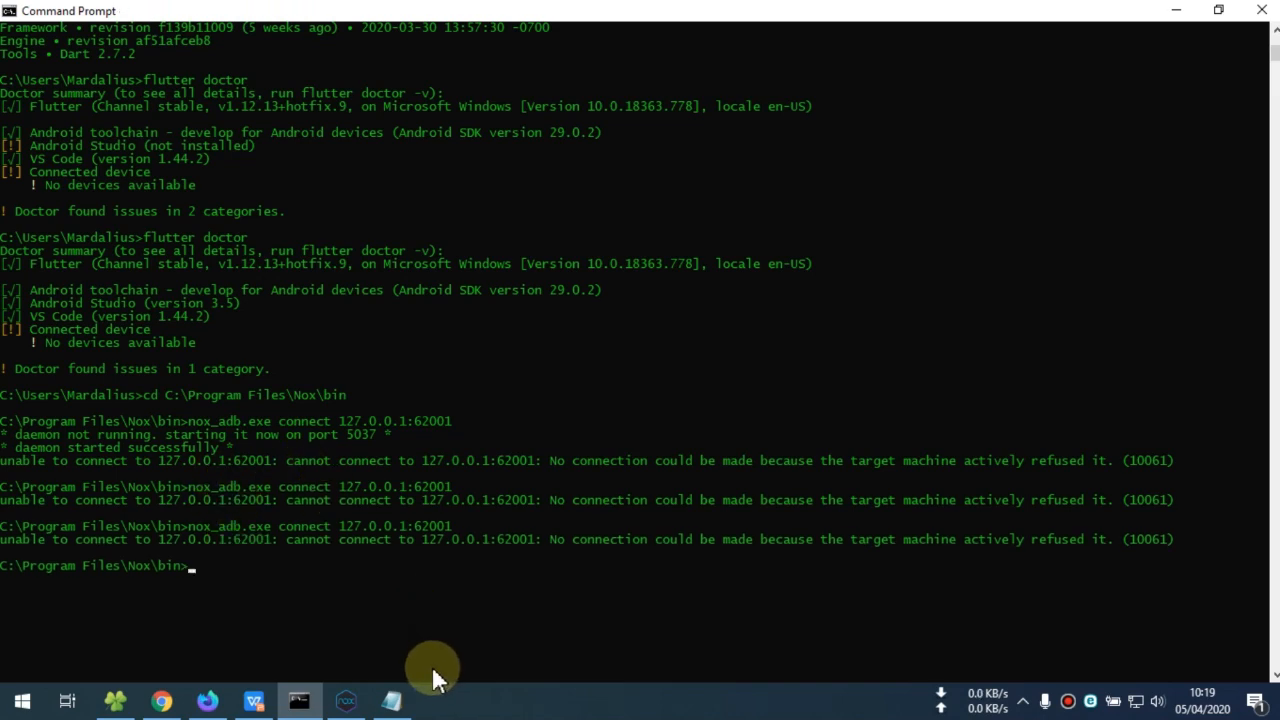
Step: In NoxPlayer's interface settings, choose the second mouse pattern, the blue pointer, and save the settings
{"action": "left_click", "coordinate": [346, 700]}
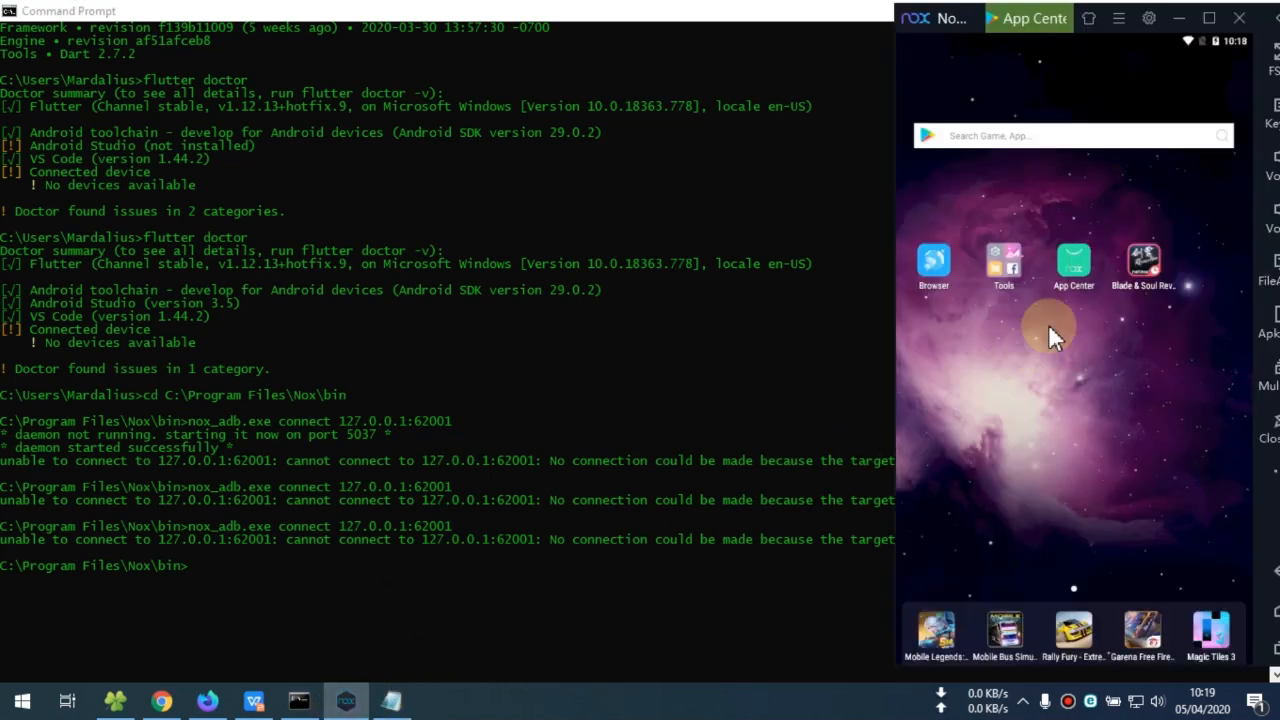
{"action": "left_click_drag", "start_coordinate": [943, 28], "coordinate": [757, 24]}
{"action": "left_click", "coordinate": [966, 19]}
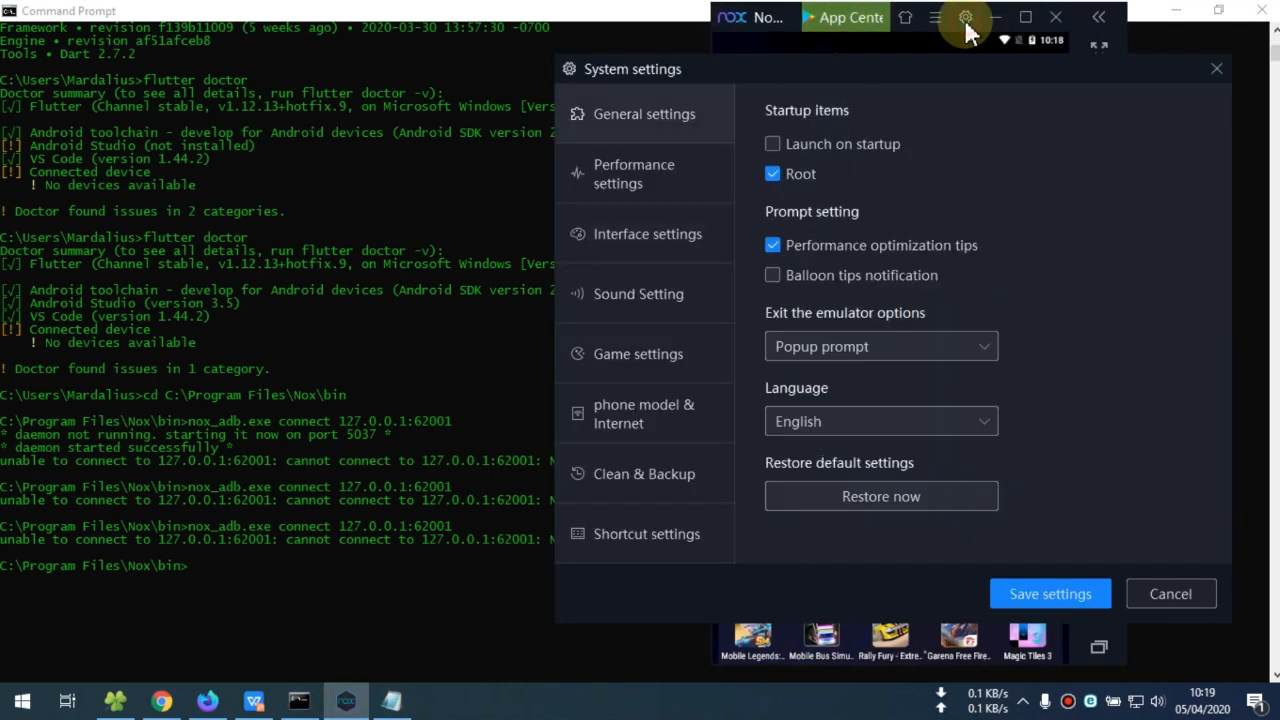
{"action": "left_click", "coordinate": [636, 186]}
{"action": "left_click", "coordinate": [636, 240]}
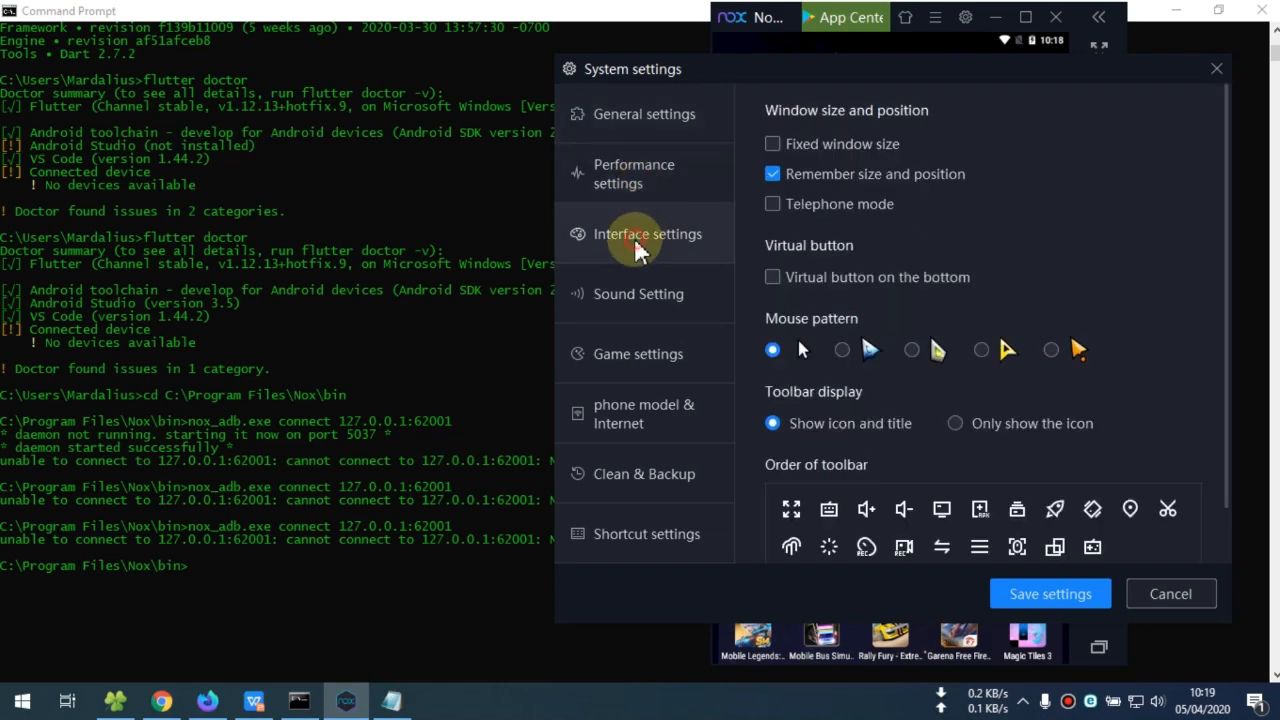
{"action": "left_click", "coordinate": [842, 349]}
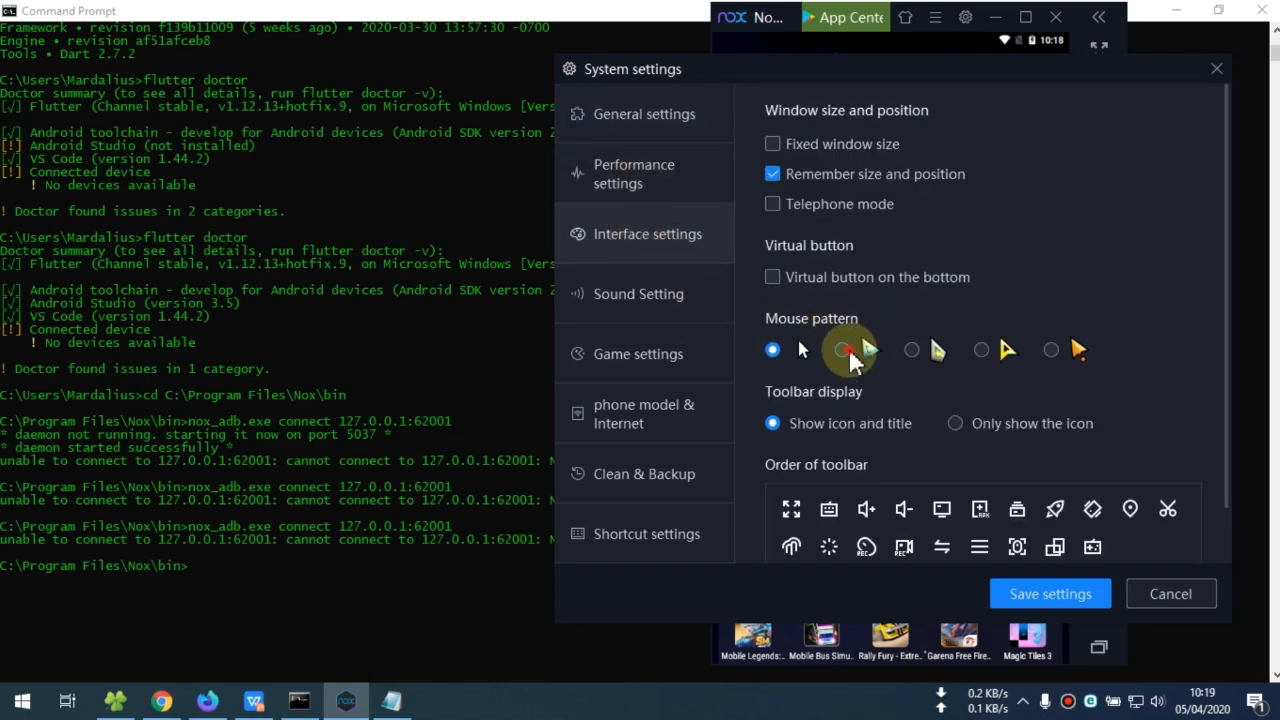
{"action": "left_click", "coordinate": [1052, 597]}
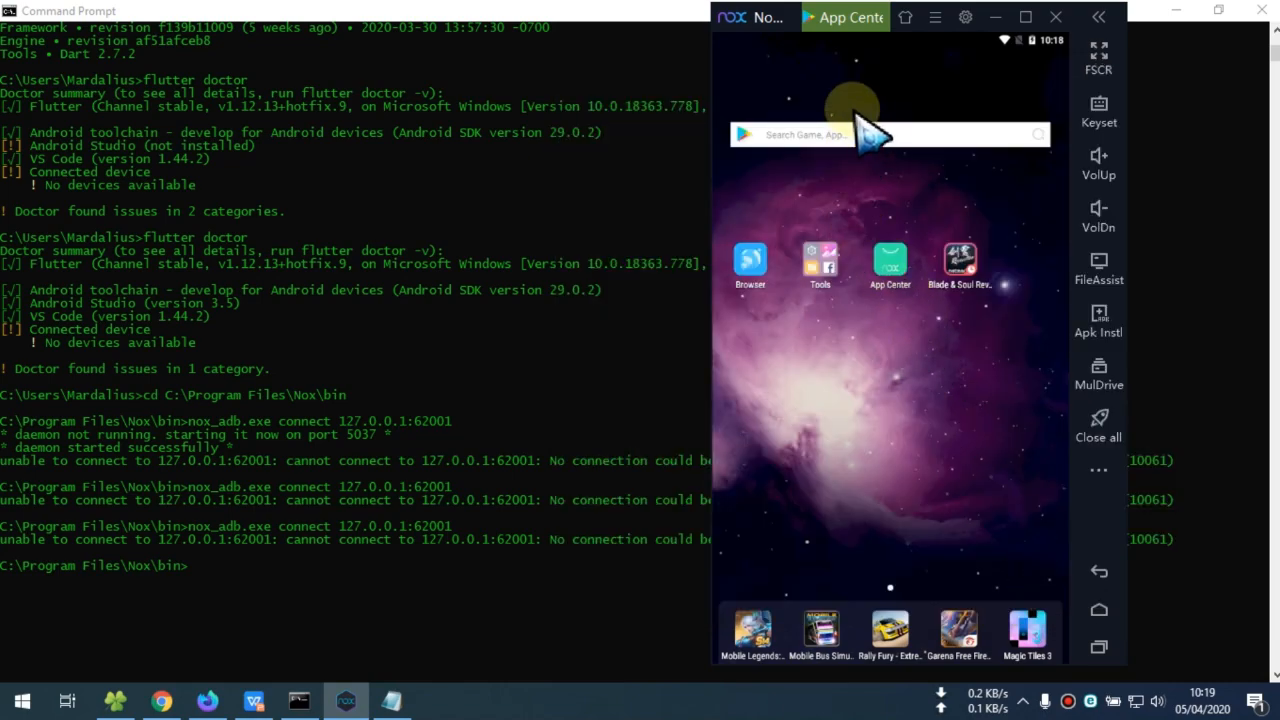
Step: Restart NoxPlayer by closing the emulator, confirming the exit, and launching it again
{"action": "left_click", "coordinate": [1058, 20]}
{"action": "left_click", "coordinate": [934, 394]}
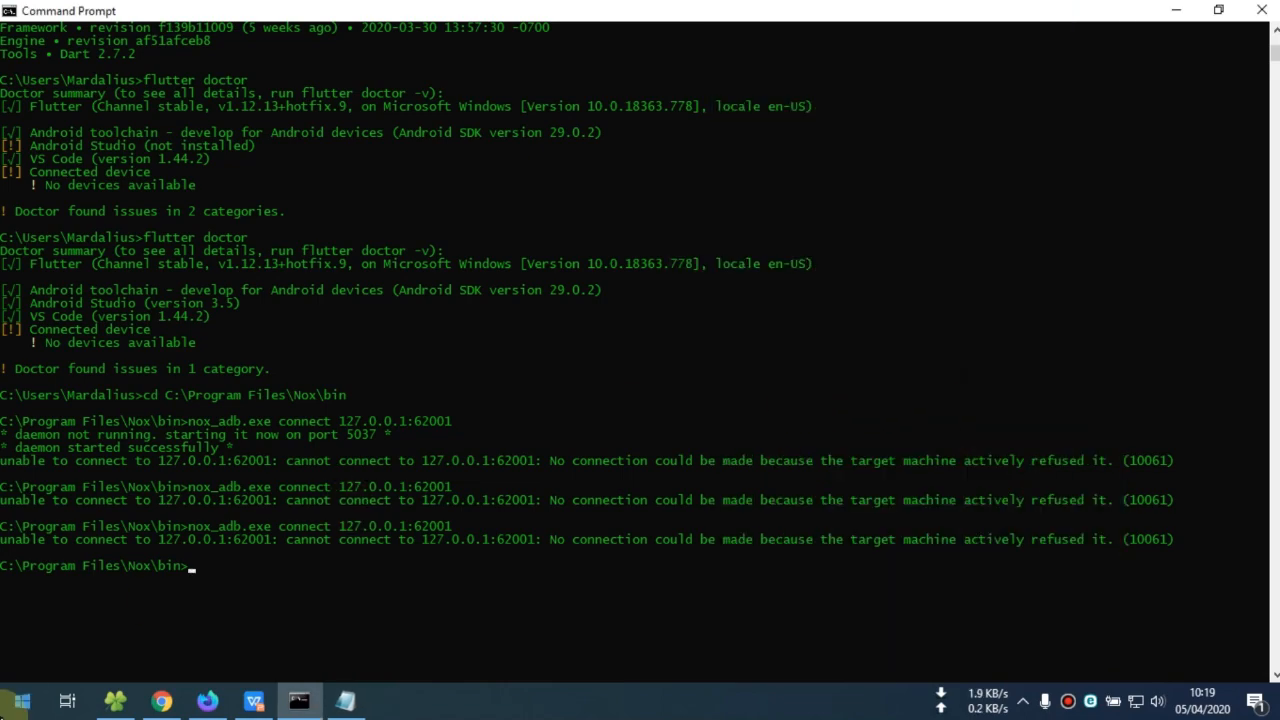
{"action": "left_click", "coordinate": [20, 700]}
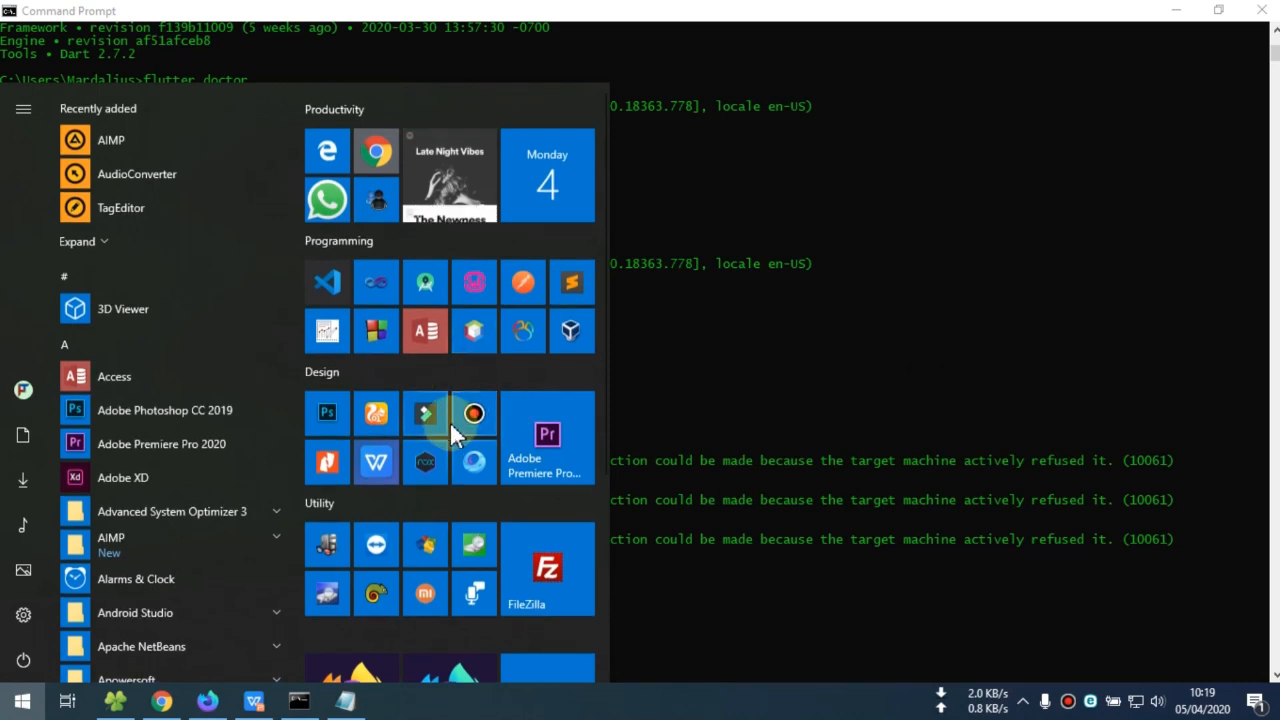
{"action": "left_click", "coordinate": [427, 465]}
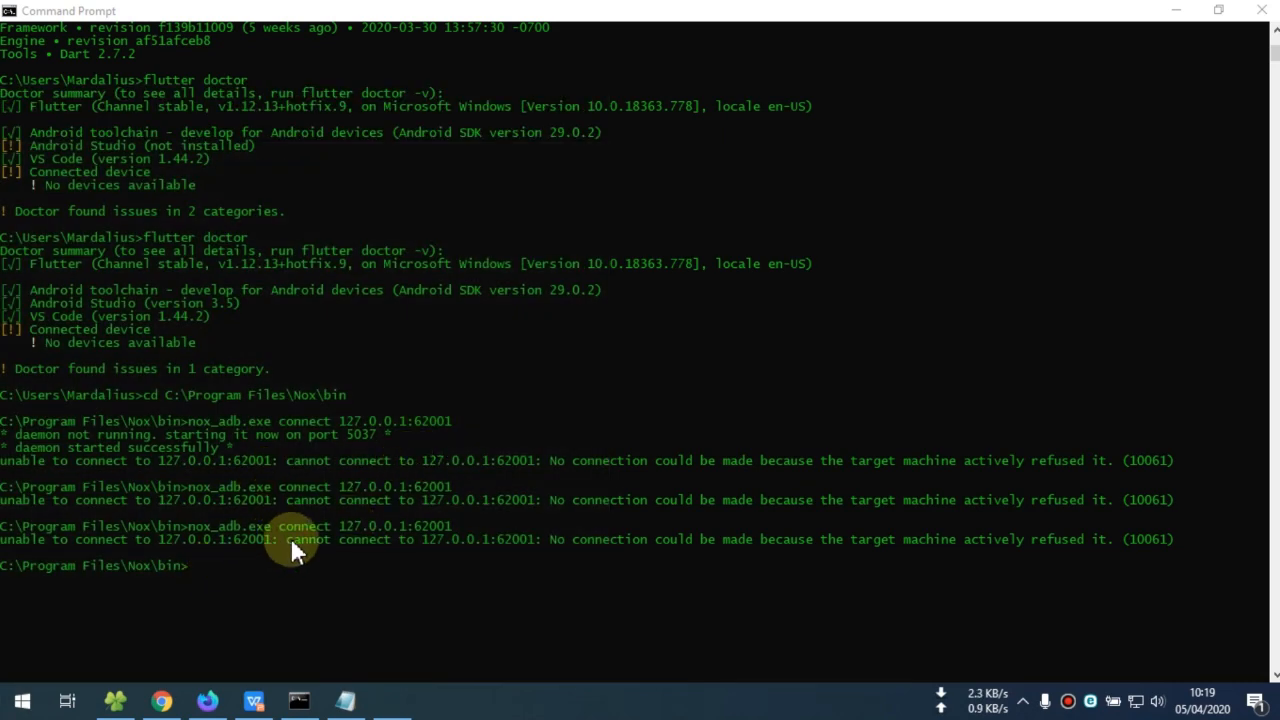
Step: Launch Visual Studio Code and check NoxPlayer's loading progress while the editor starts
{"action": "left_click", "coordinate": [20, 700]}
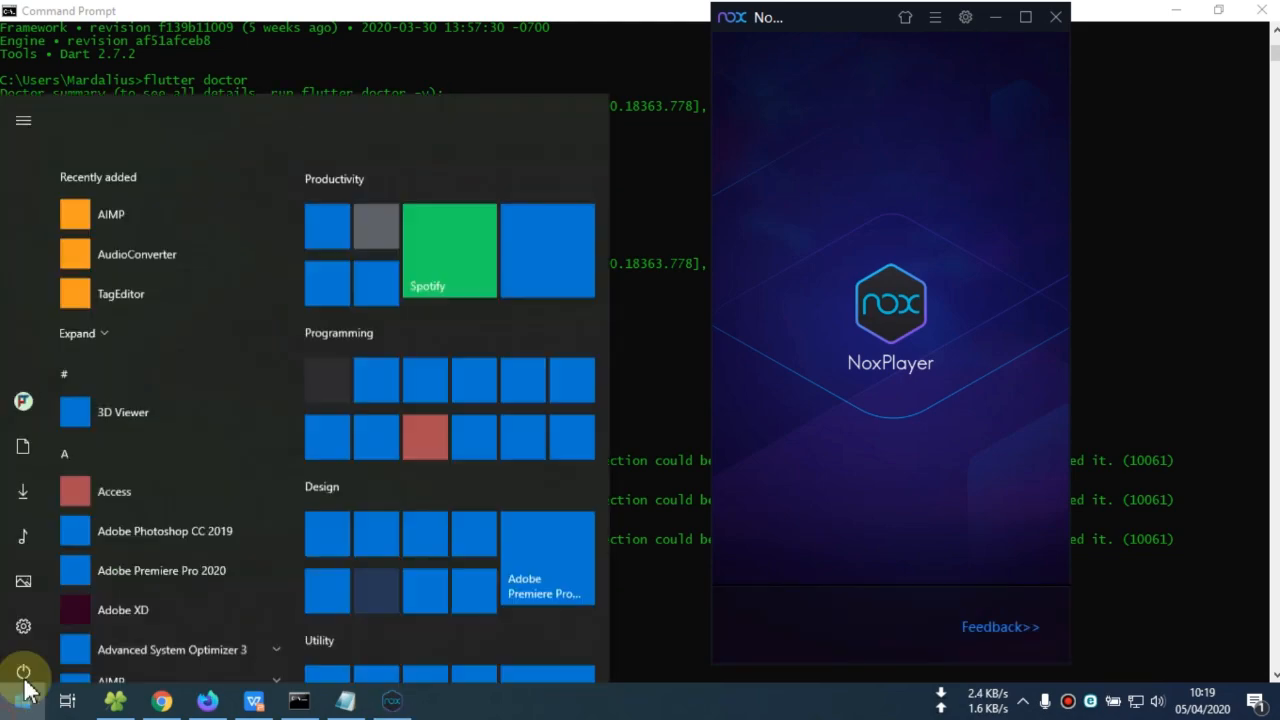
{"action": "left_click", "coordinate": [336, 290]}
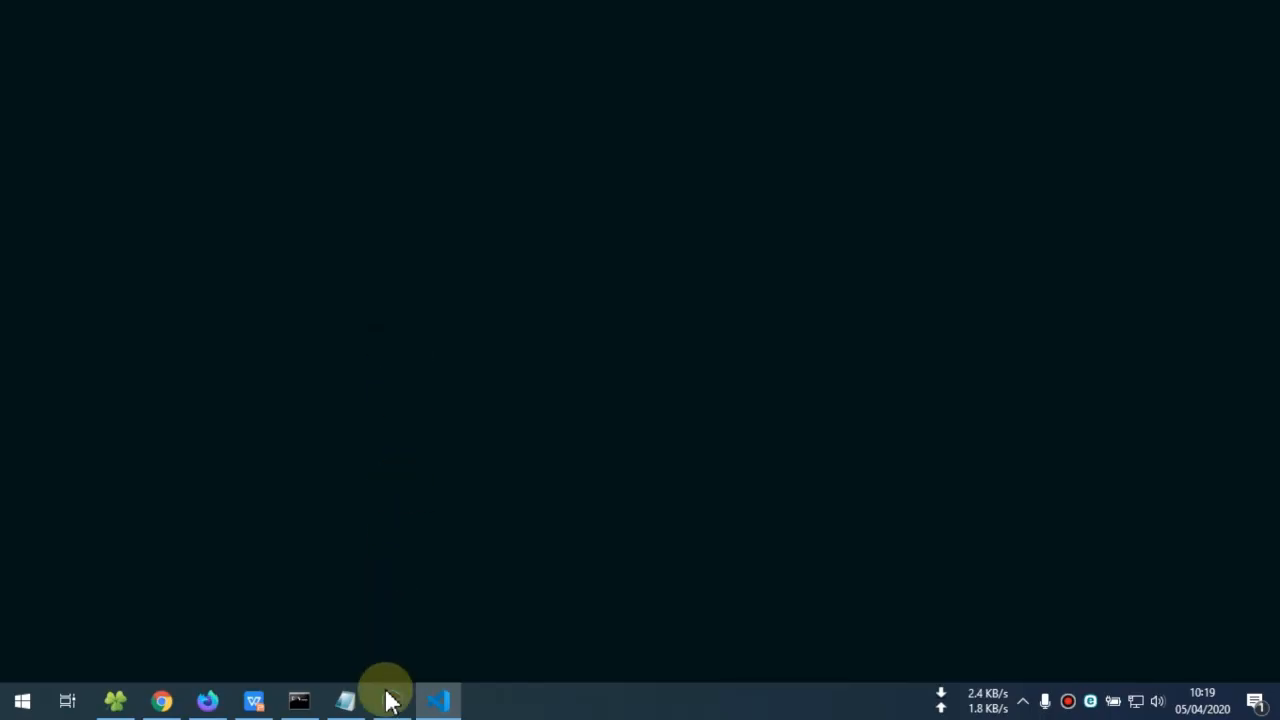
{"action": "left_click", "coordinate": [391, 700]}
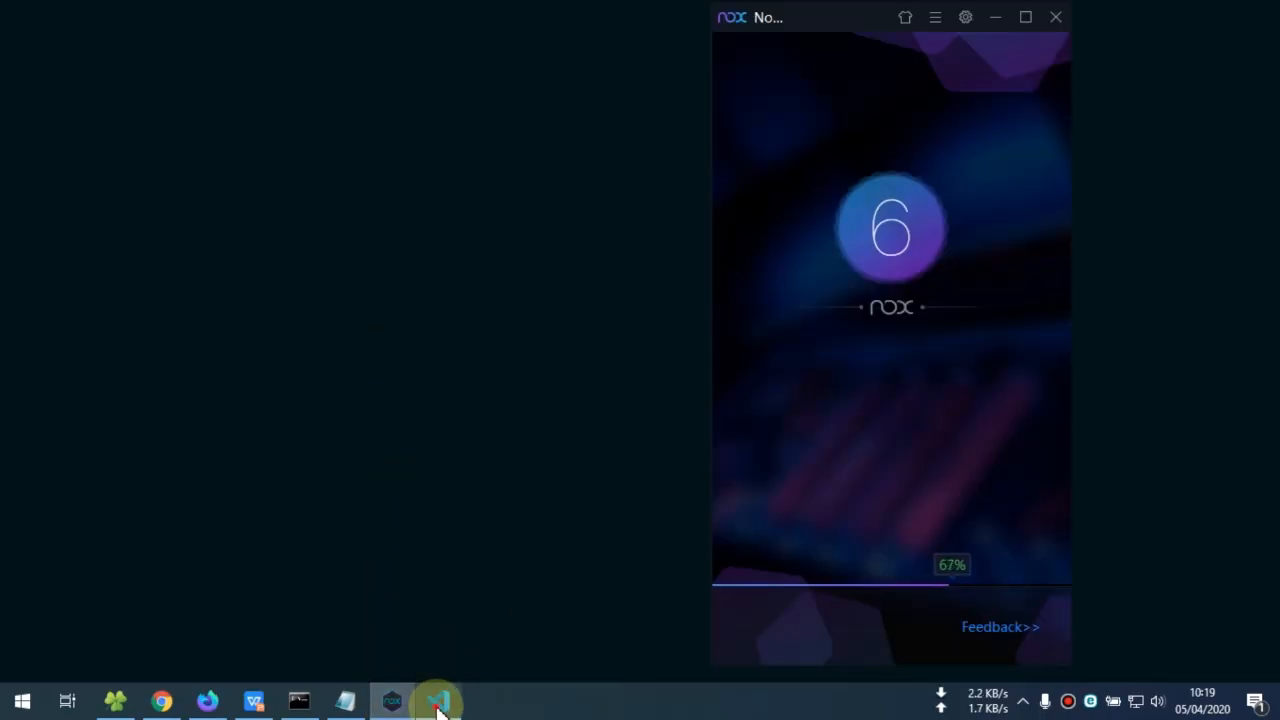
{"action": "left_click", "coordinate": [438, 703]}
{"action": "left_click", "coordinate": [300, 703]}
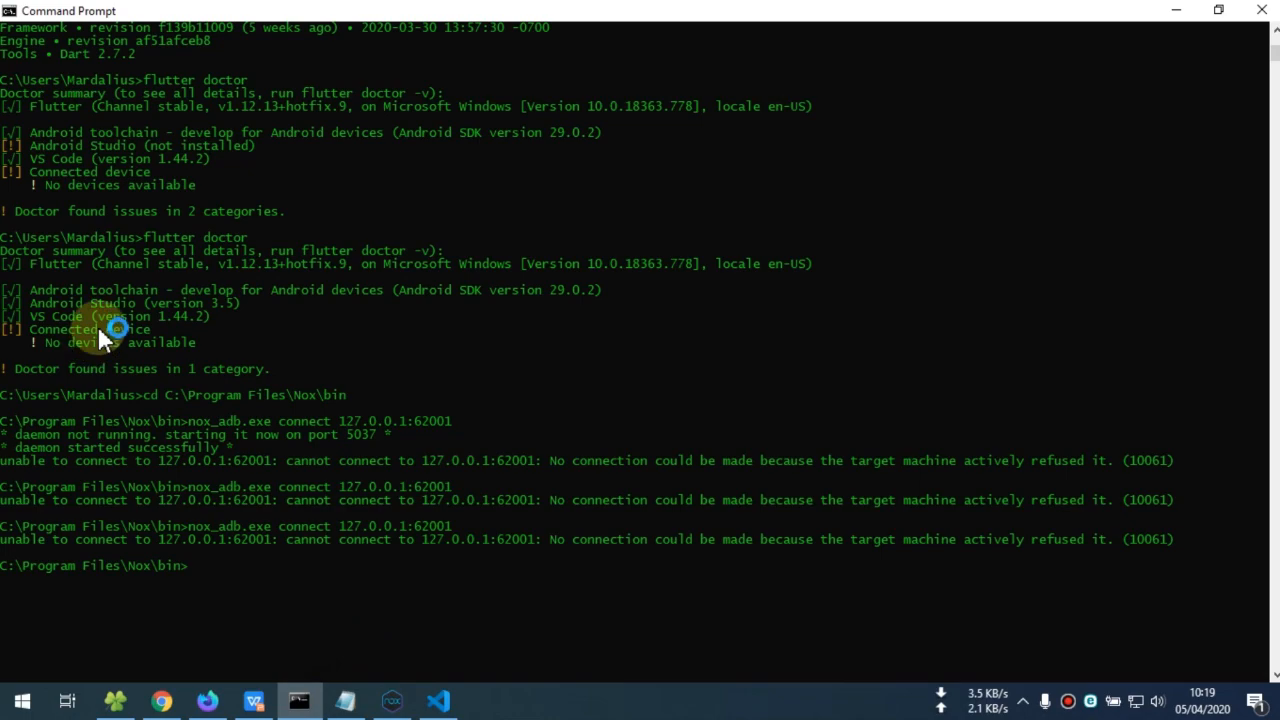
{"action": "left_click", "coordinate": [392, 701]}
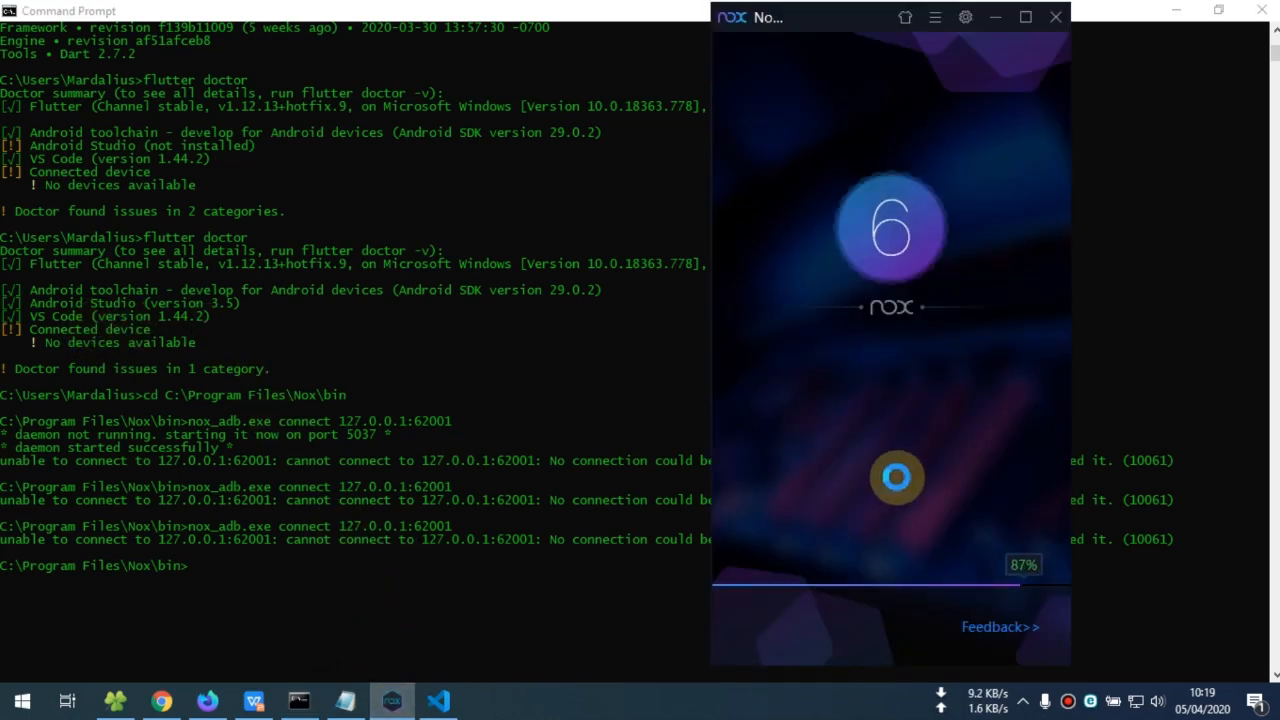
{"action": "left_click", "coordinate": [504, 407]}
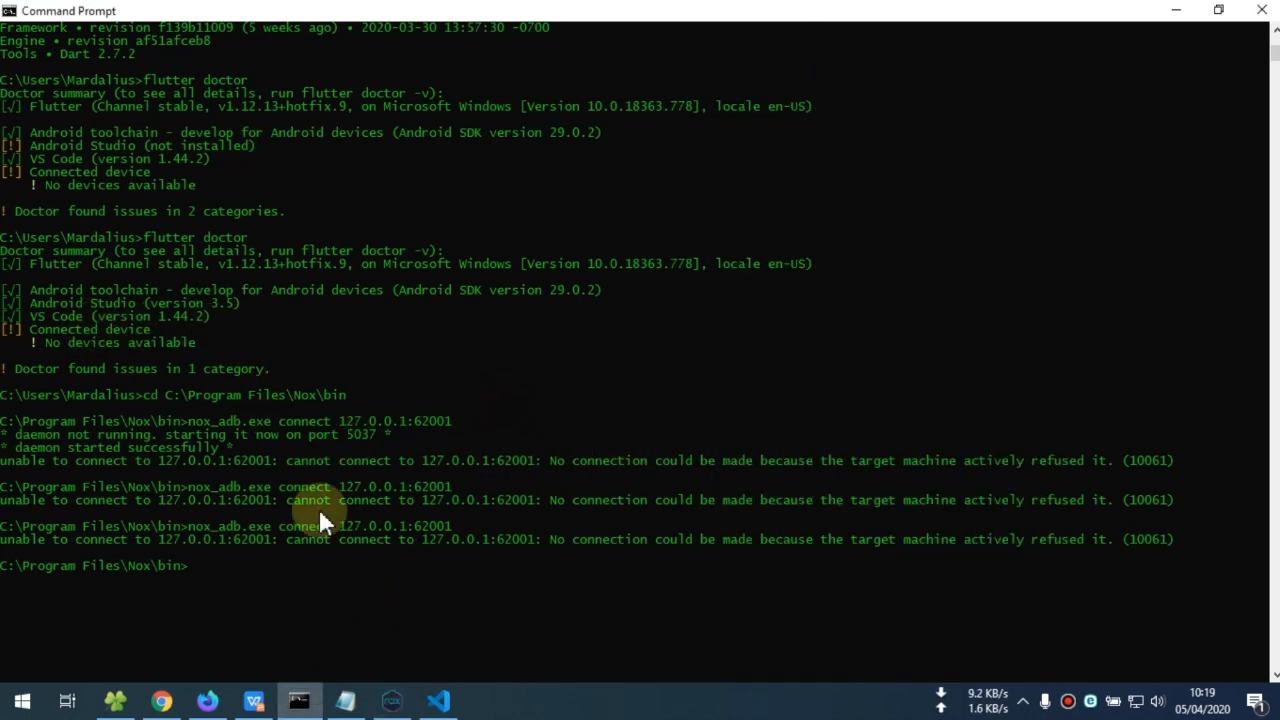
{"action": "left_click", "coordinate": [438, 701]}
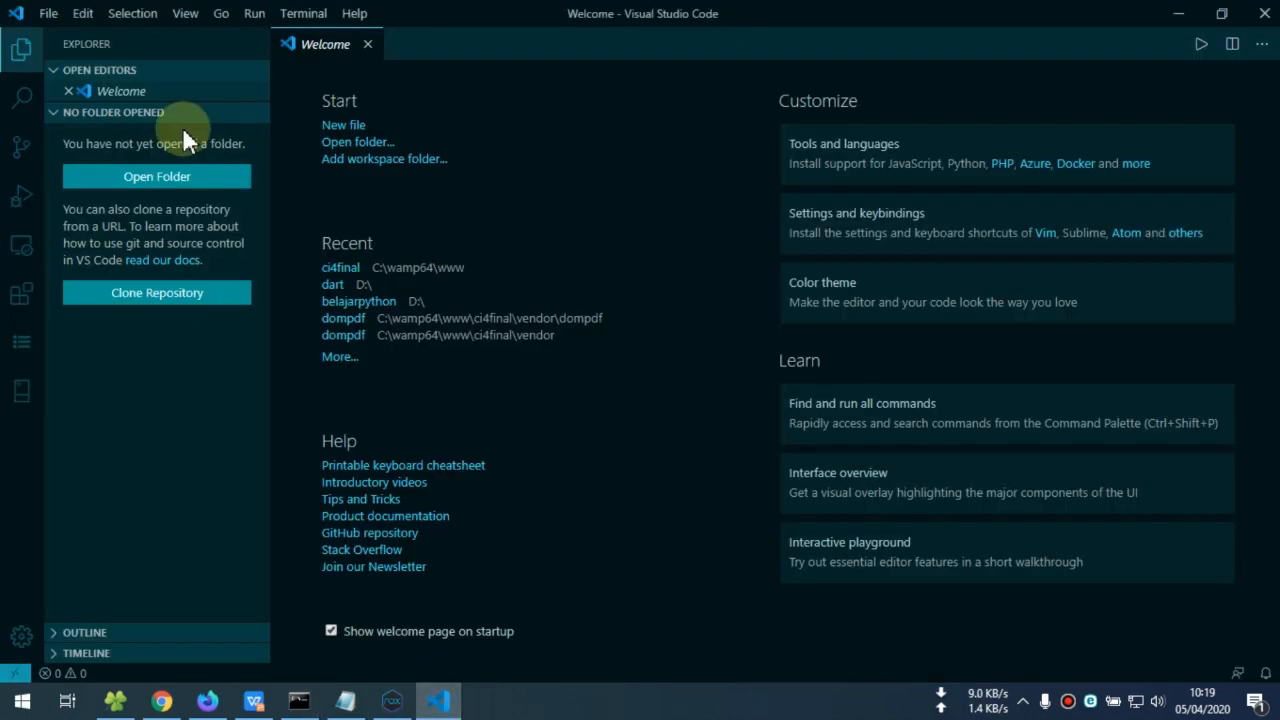
Step: Search the command palette for flut and run the Flutter: New Project command
{"action": "left_click", "coordinate": [183, 14]}
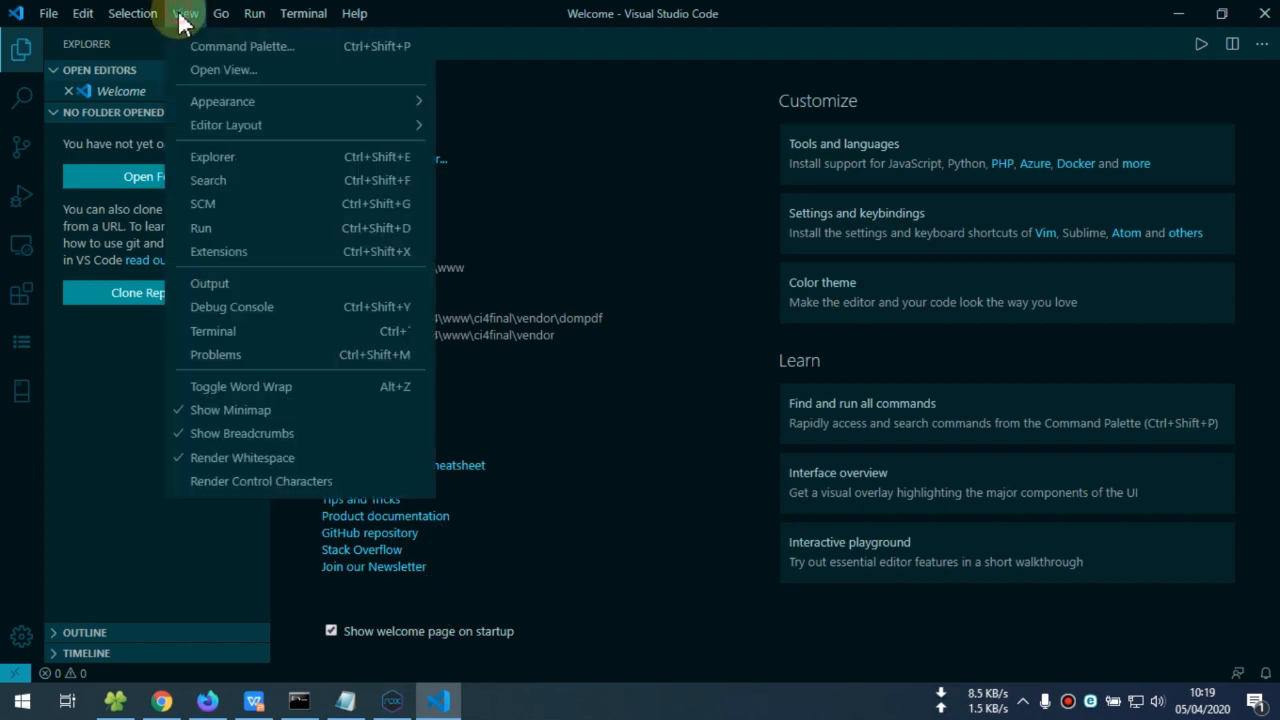
{"action": "left_click", "coordinate": [226, 45]}
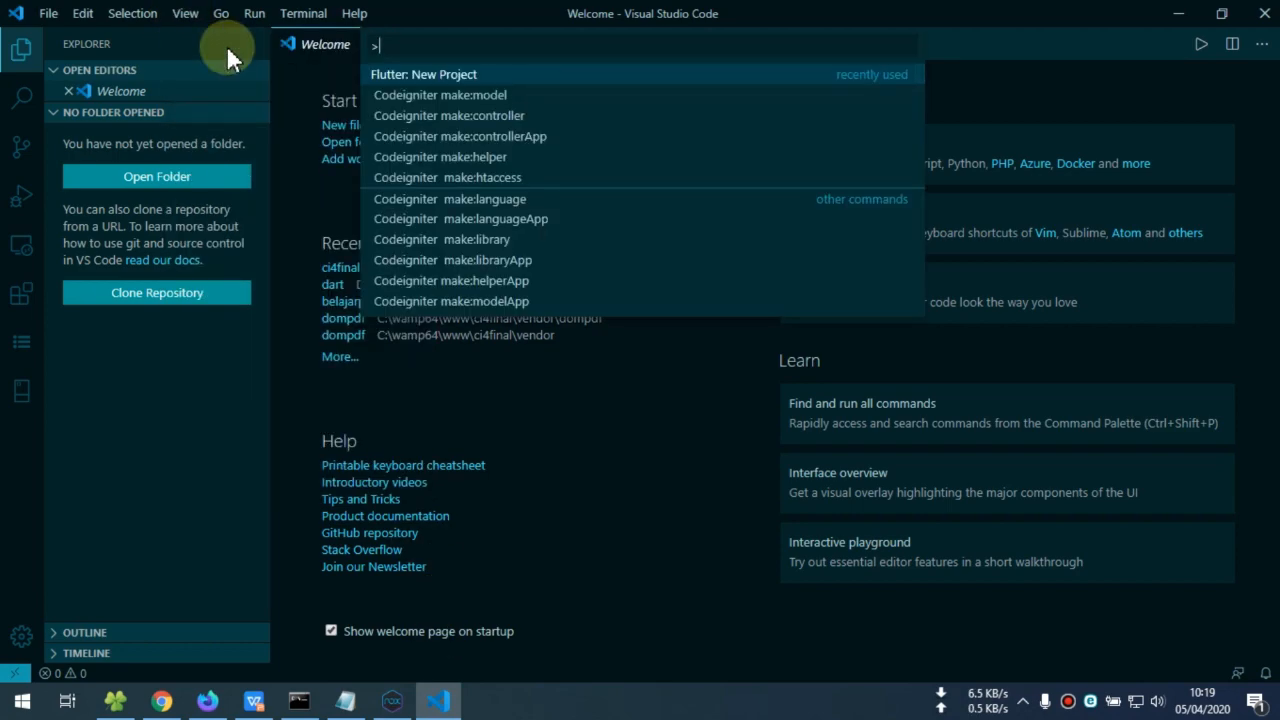
{"action": "type", "text": "flute"}
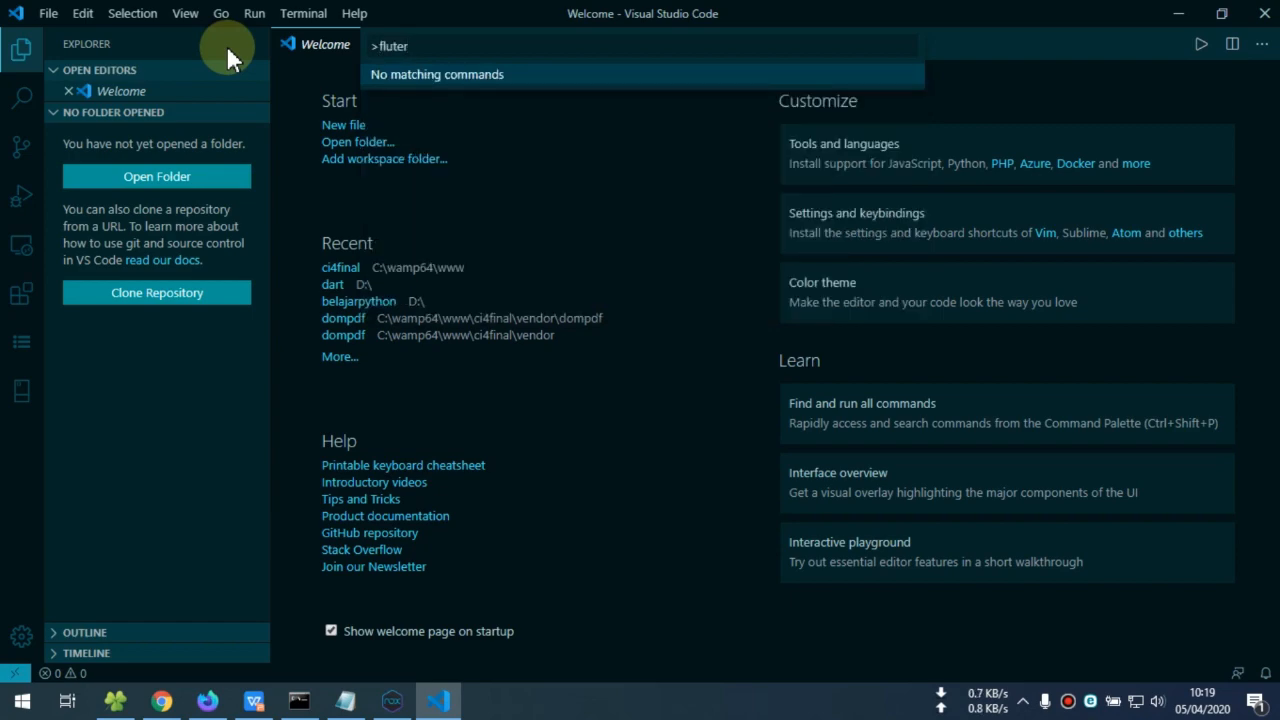
{"action": "key", "text": "BackSpace"}
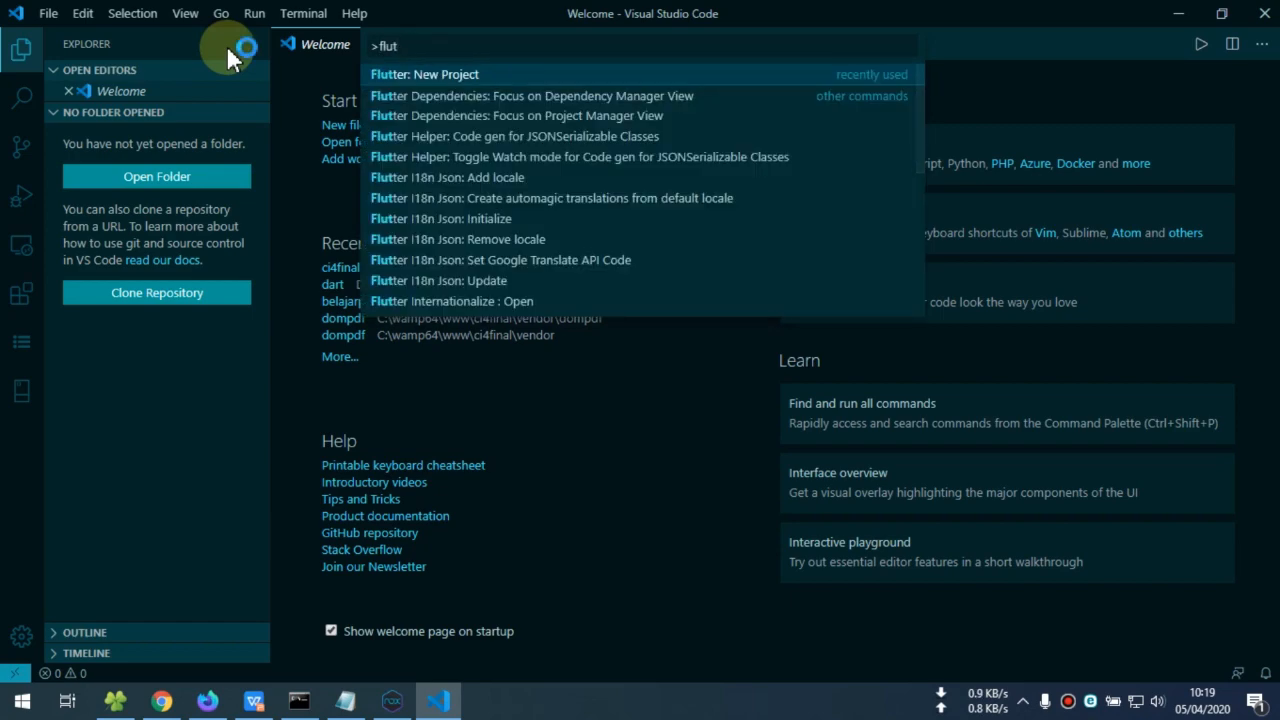
{"action": "left_click", "coordinate": [429, 76]}
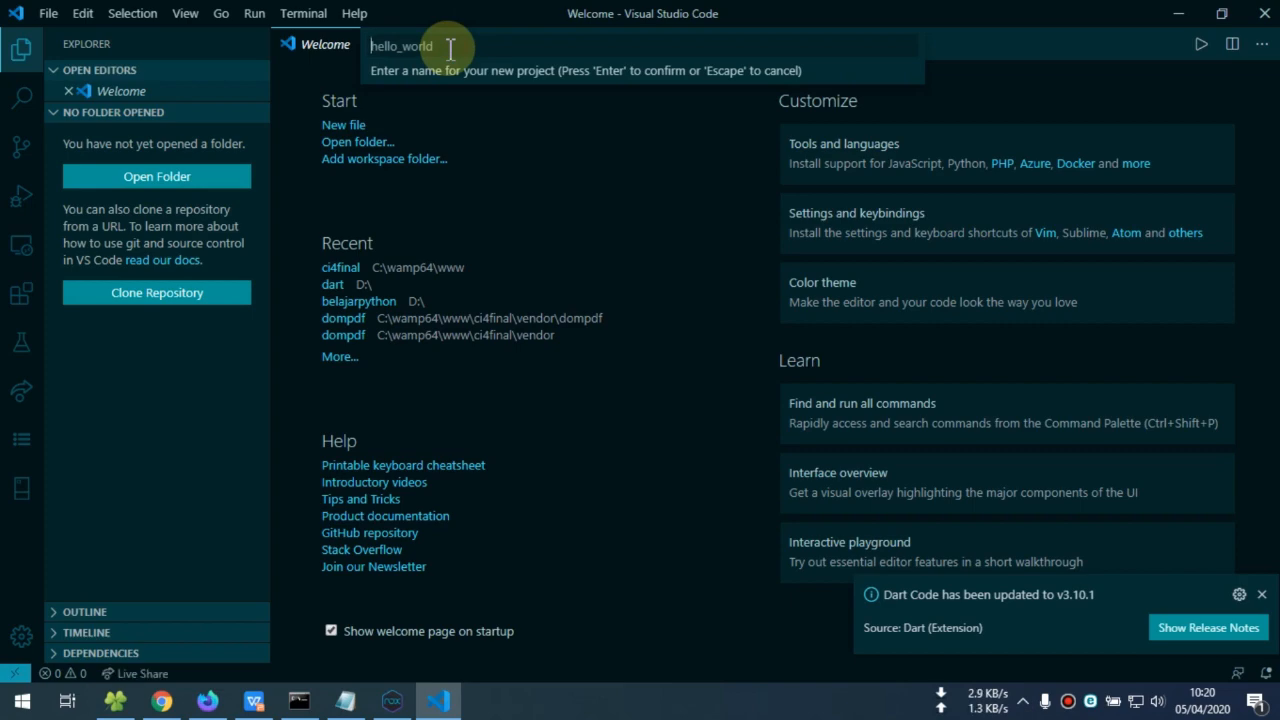
Step: Name the new Flutter project belajar_flutter and confirm the name
{"action": "type", "text": "flutter_"}
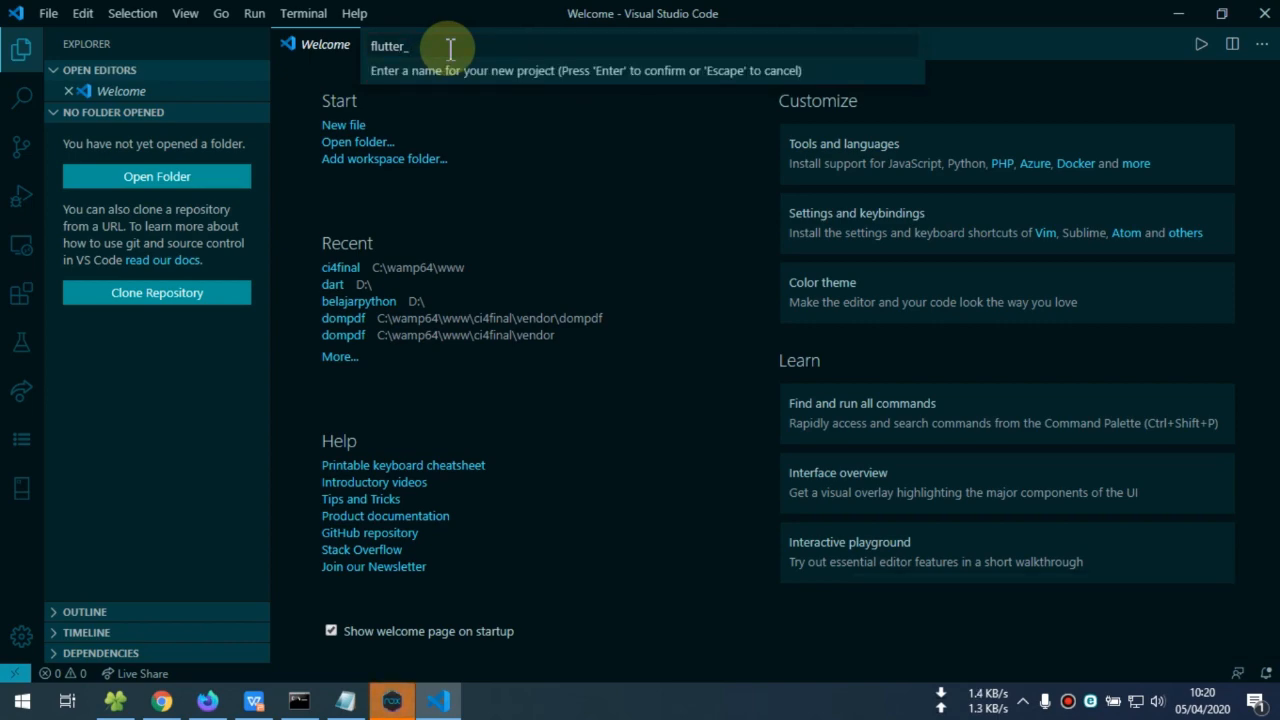
{"action": "key", "text": "BackSpace"}
{"action": "key", "text": "Home"}
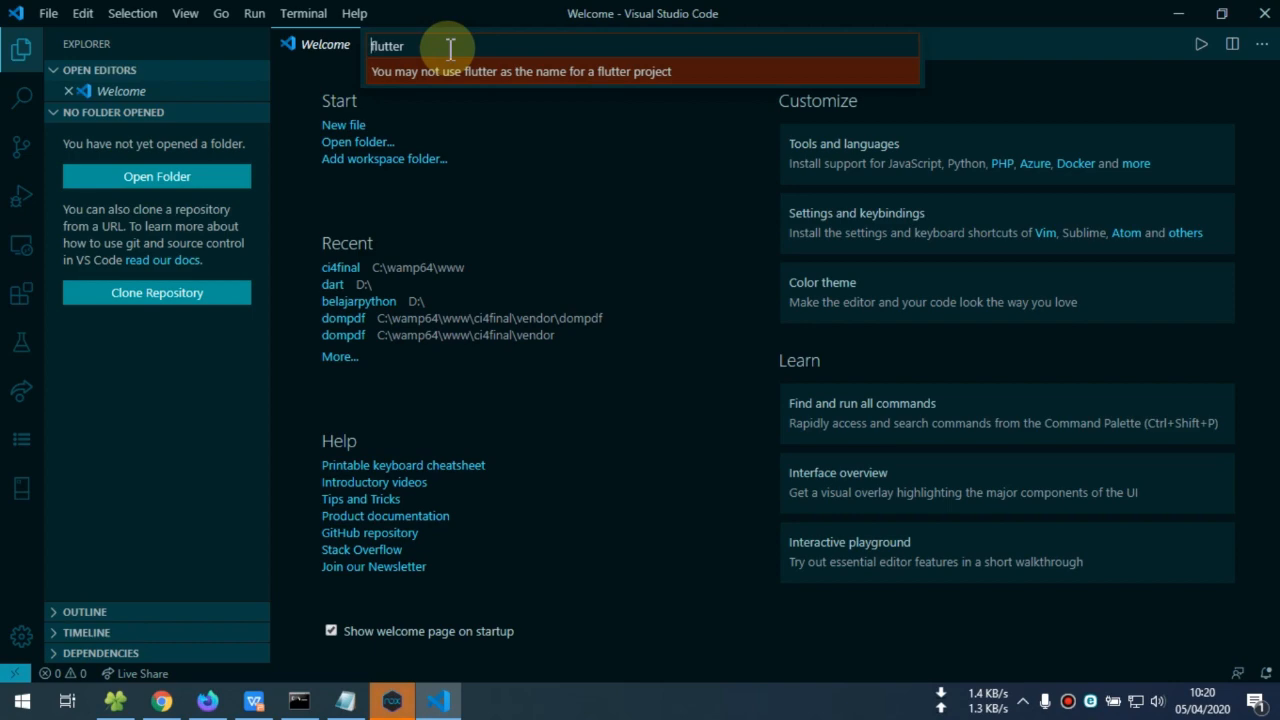
{"action": "type", "text": "belajar_"}
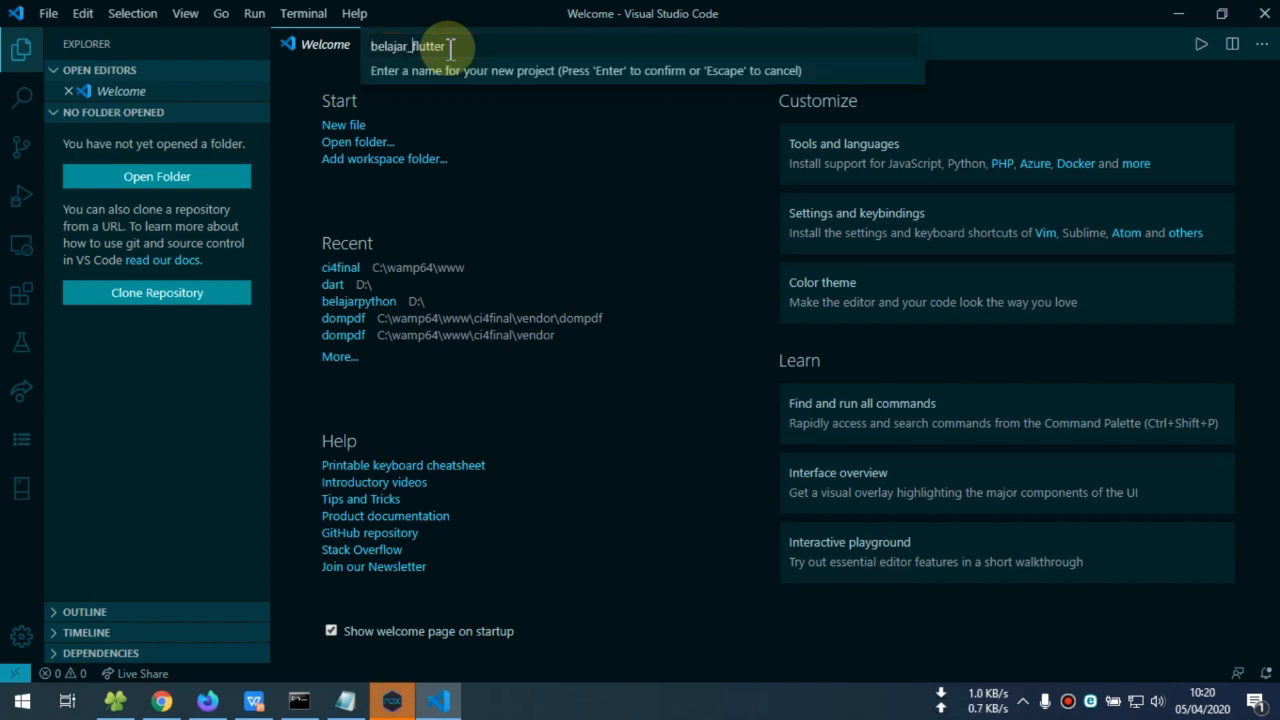
{"action": "key", "text": "Return"}
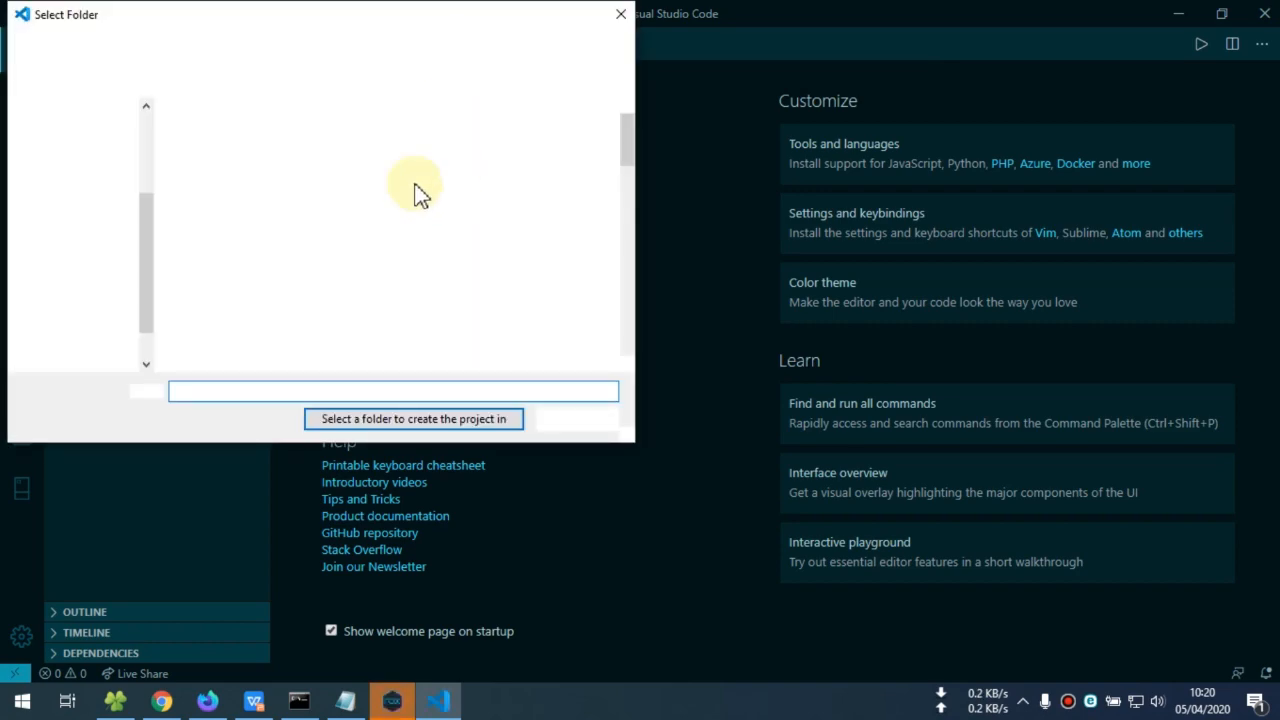
Step: Choose the Downloads folder as the location to create the project in
{"action": "scroll", "coordinate": [147, 240], "scroll_direction": "up", "scroll_amount": 1}
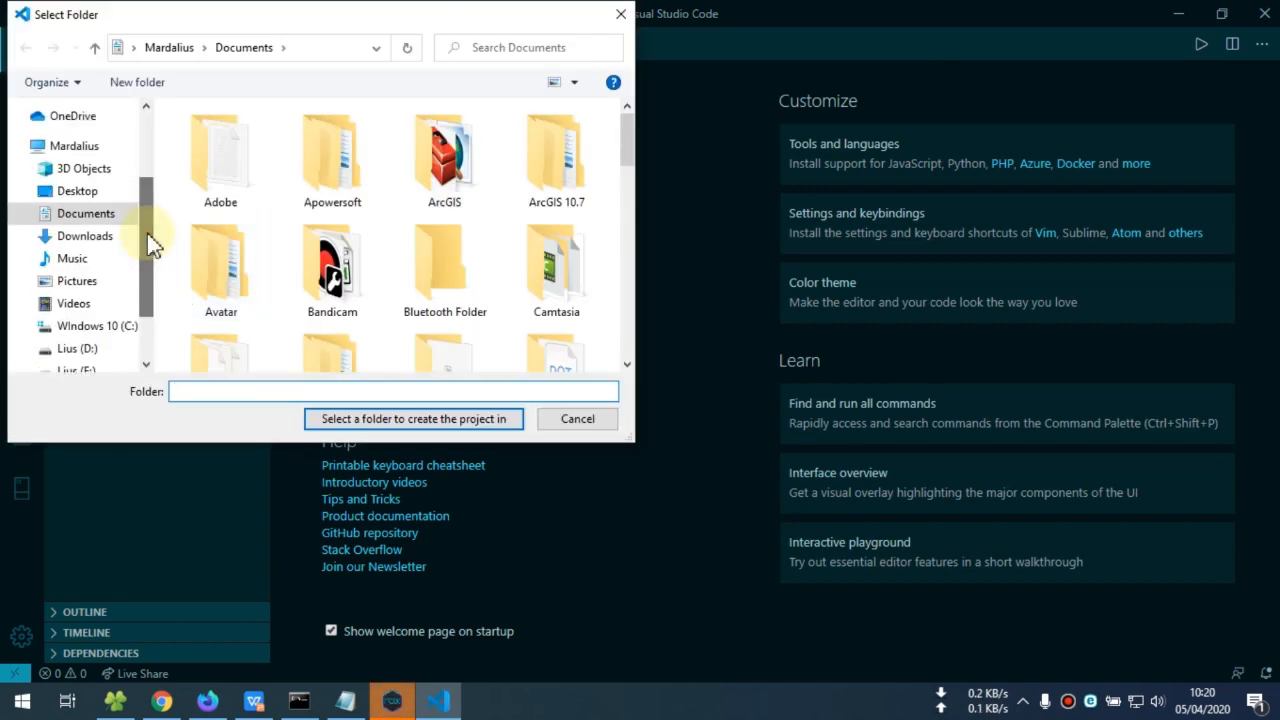
{"action": "left_click", "coordinate": [128, 240]}
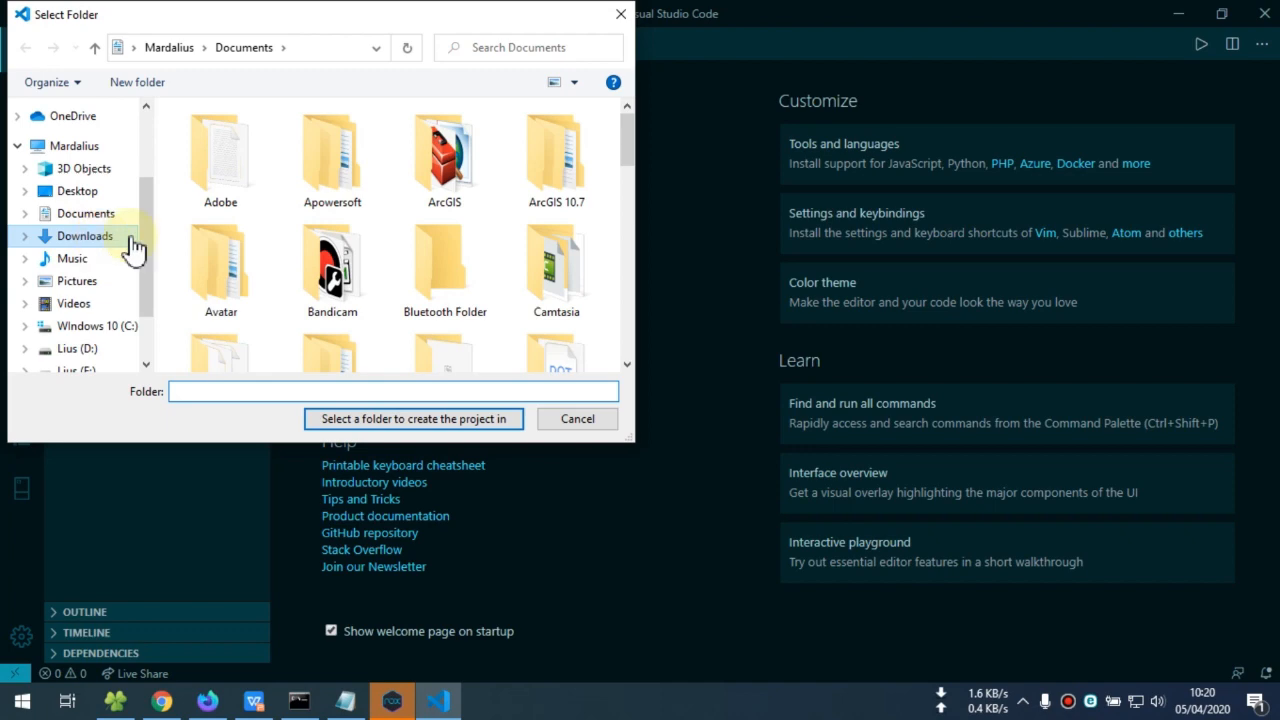
{"action": "left_click", "coordinate": [388, 426]}
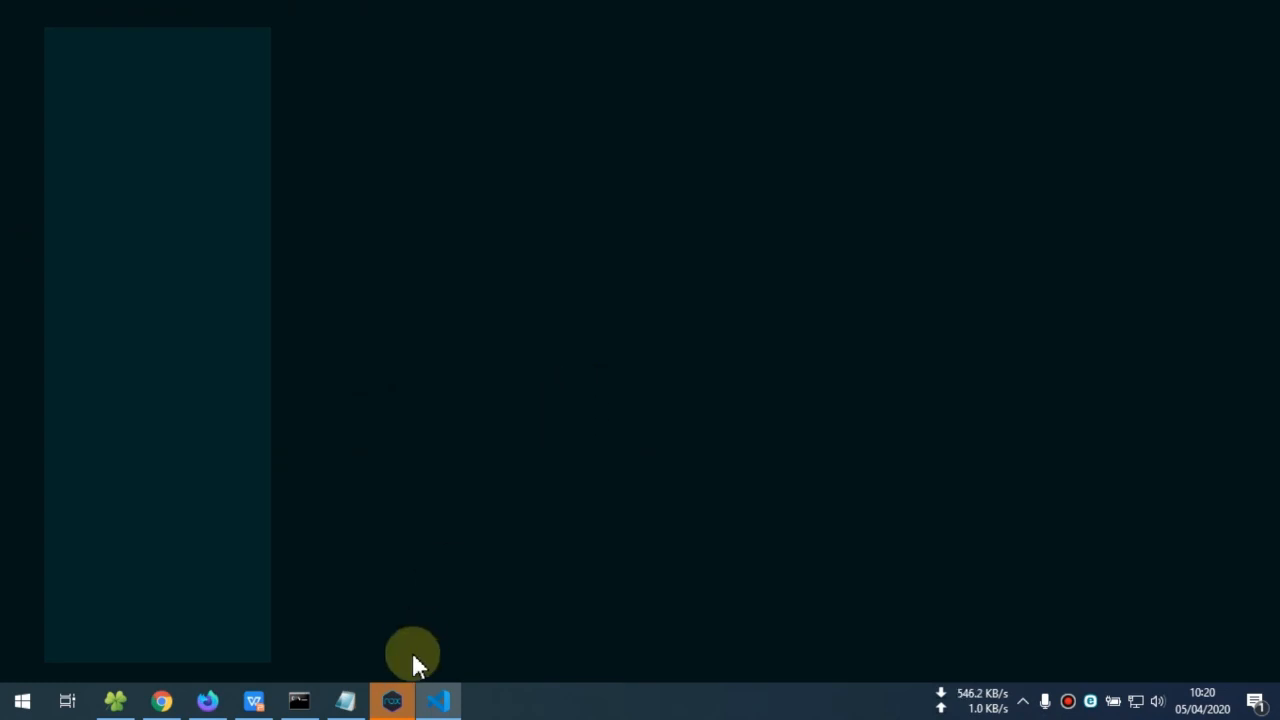
Step: Move the NoxPlayer window farther aside, clear of the main editor area, and return to Visual Studio Code to show the workspace's problems list
{"action": "left_click", "coordinate": [398, 698]}
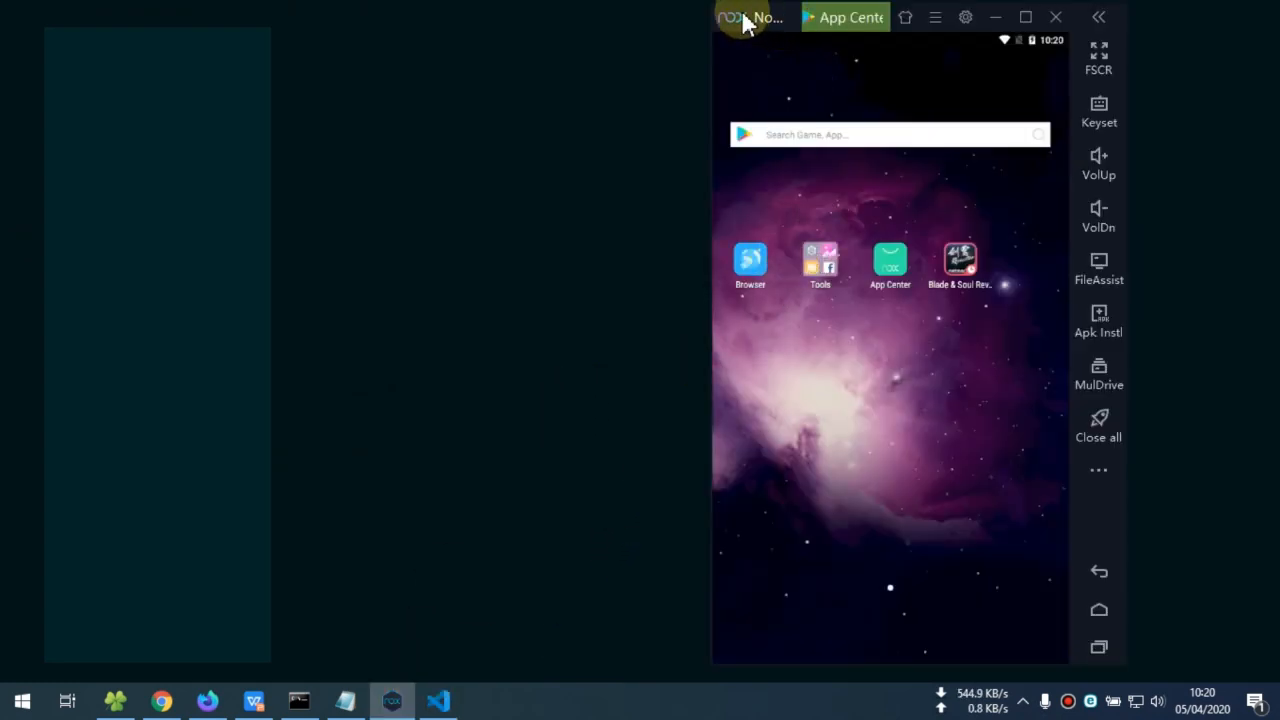
{"action": "left_click_drag", "start_coordinate": [745, 22], "coordinate": [906, 22]}
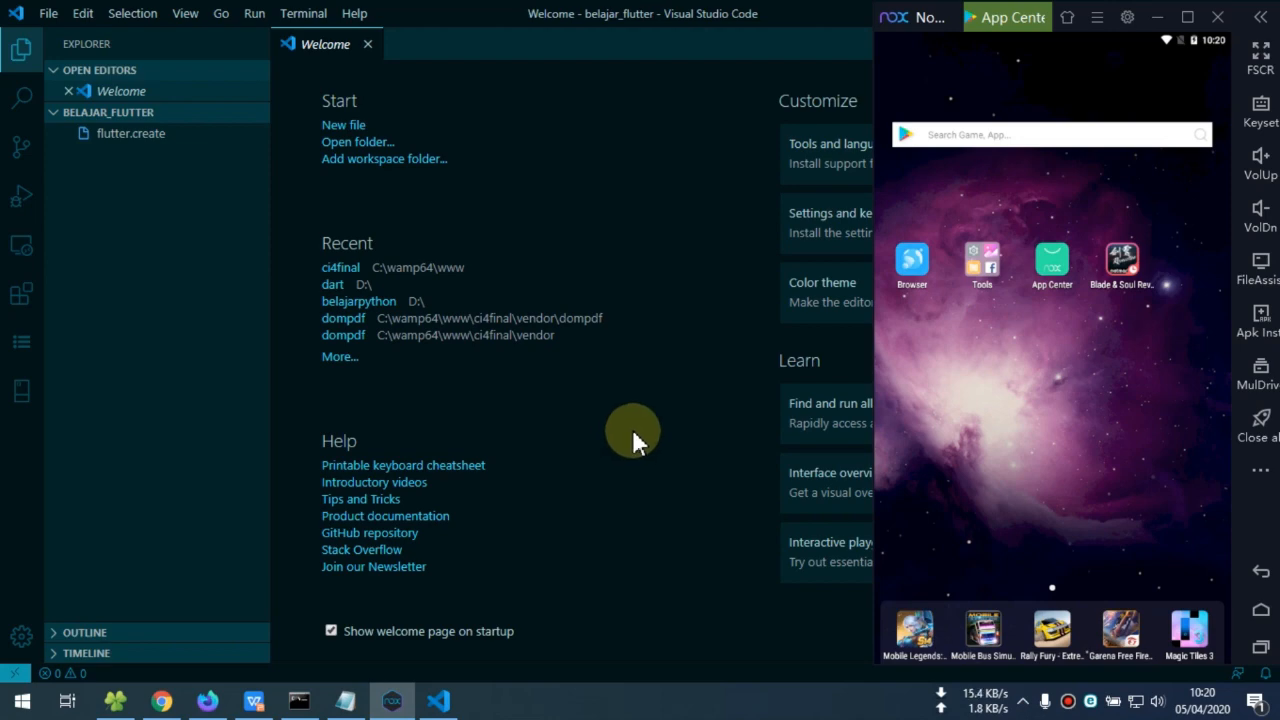
{"action": "left_click", "coordinate": [180, 298]}
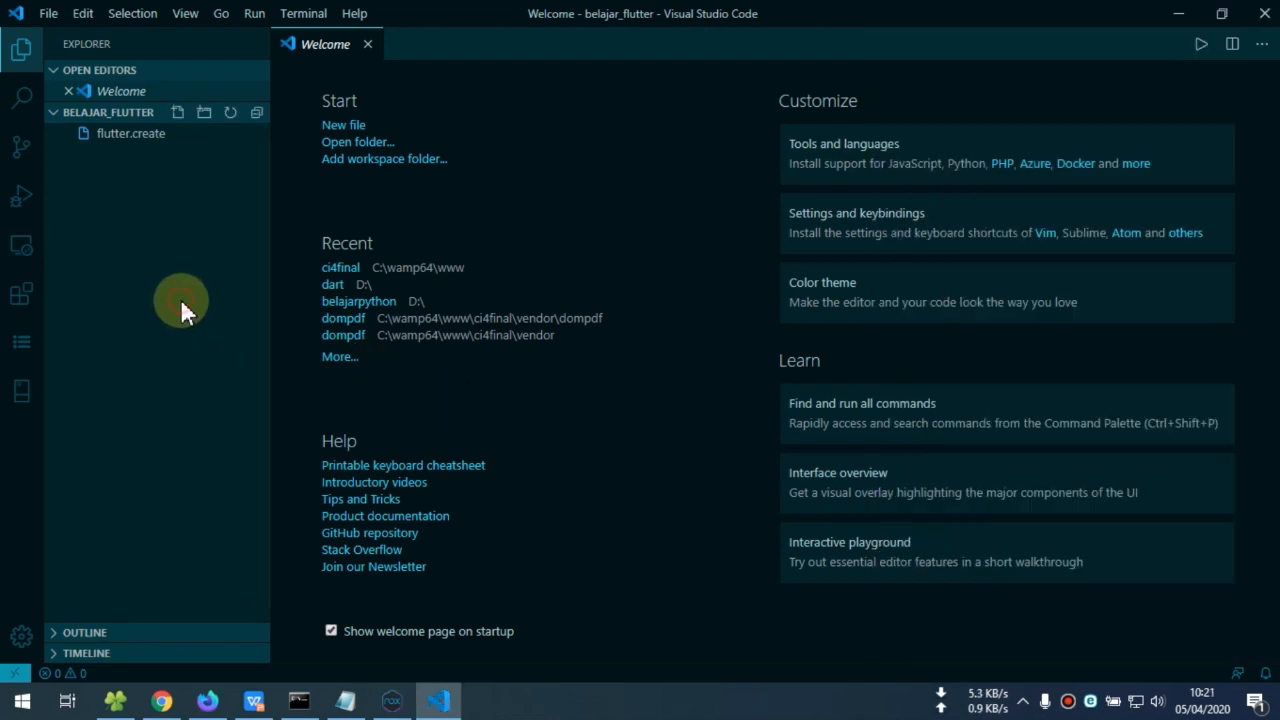
{"action": "left_click", "coordinate": [47, 677]}
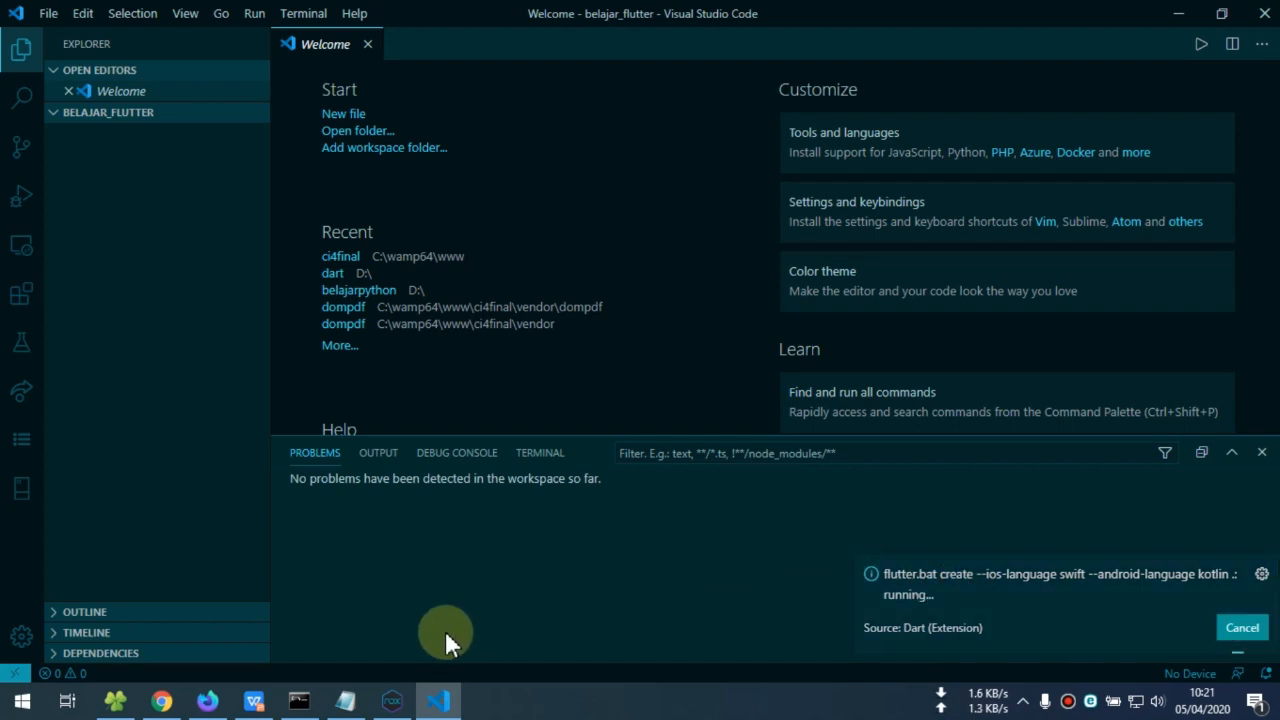
Step: Check NoxPlayer and the project creation progress in Visual Studio Code, and switch to Command Prompt
{"action": "left_click", "coordinate": [390, 703]}
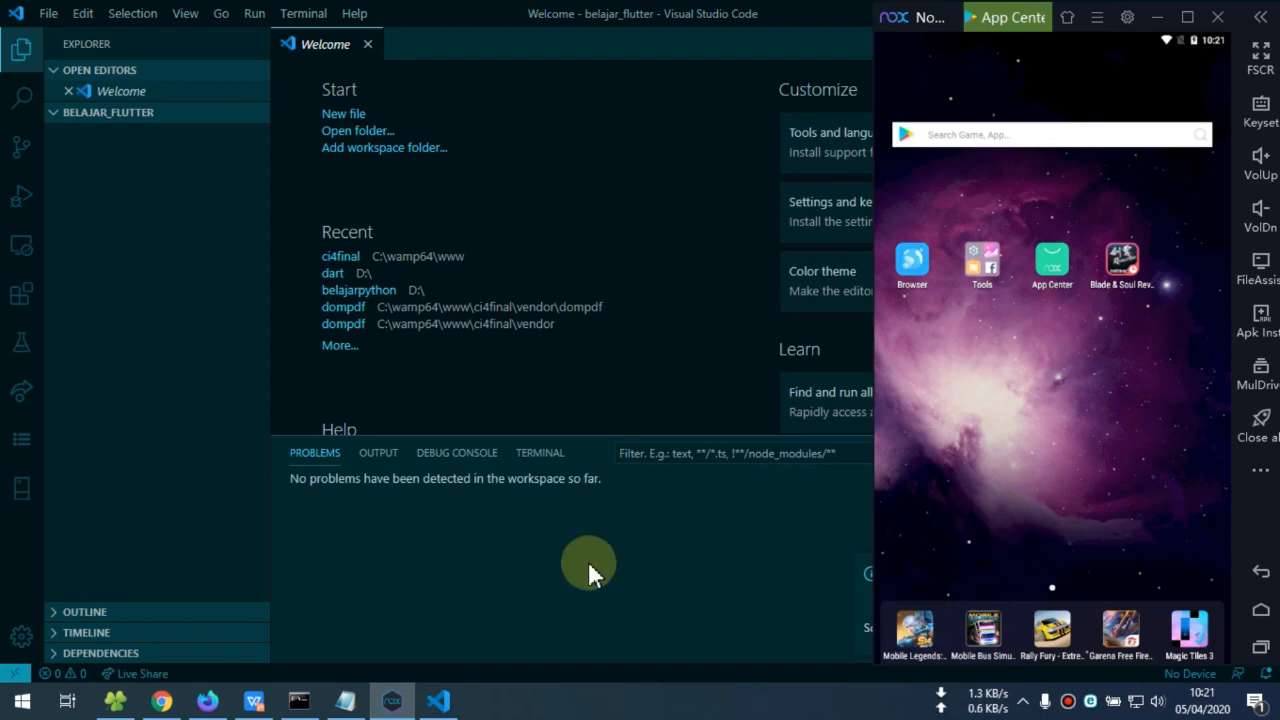
{"action": "left_click", "coordinate": [440, 702]}
{"action": "left_click", "coordinate": [446, 703]}
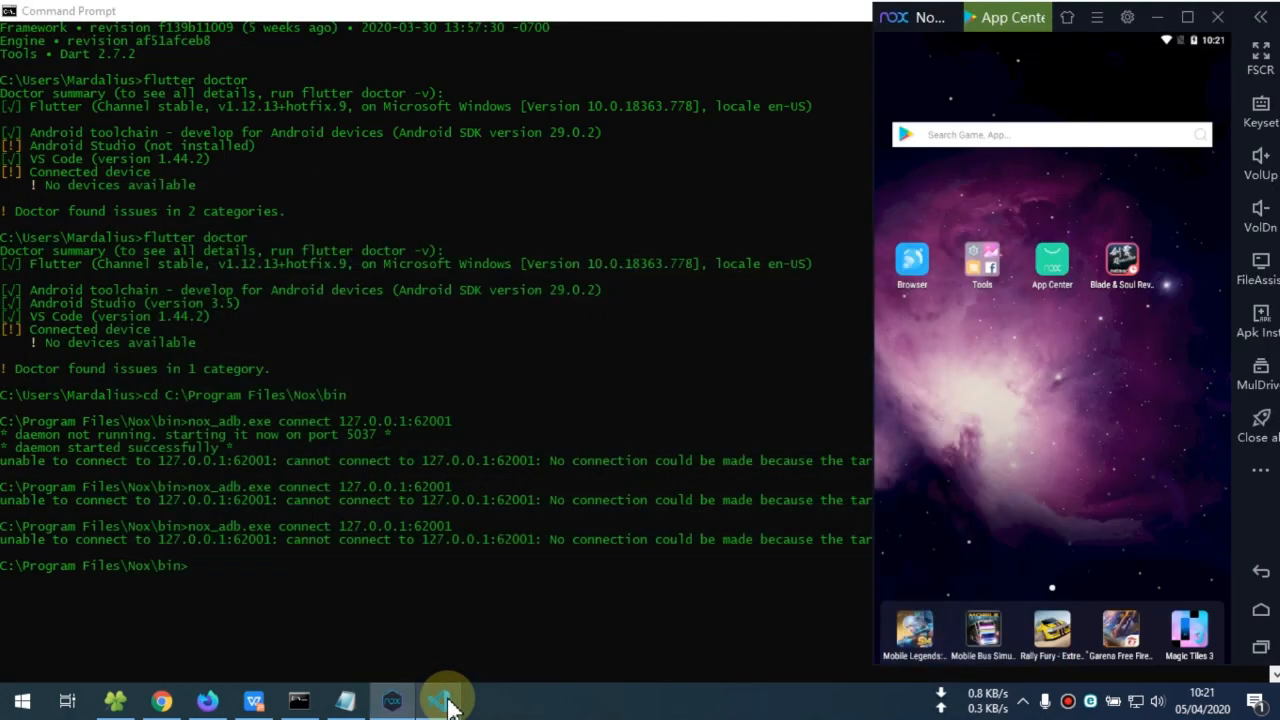
{"action": "left_click", "coordinate": [446, 703]}
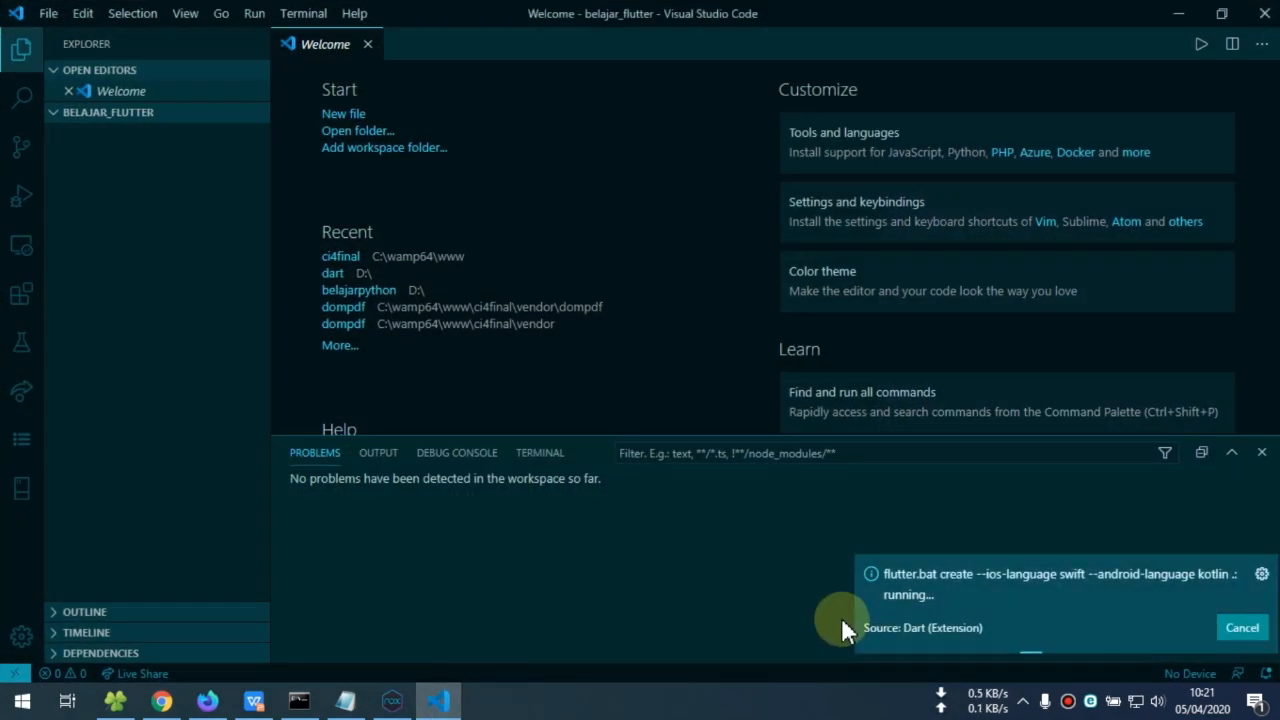
{"action": "left_click", "coordinate": [446, 703]}
{"action": "left_click", "coordinate": [221, 583]}
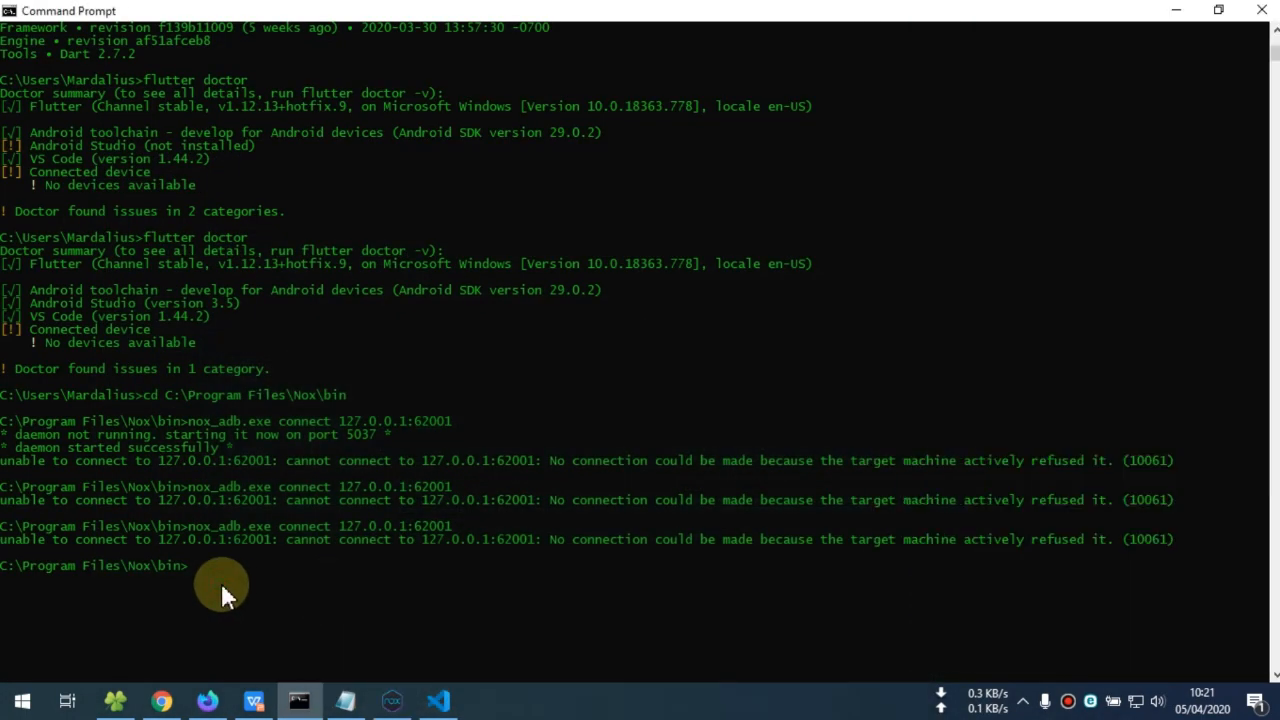
{"action": "key", "text": "Up"}
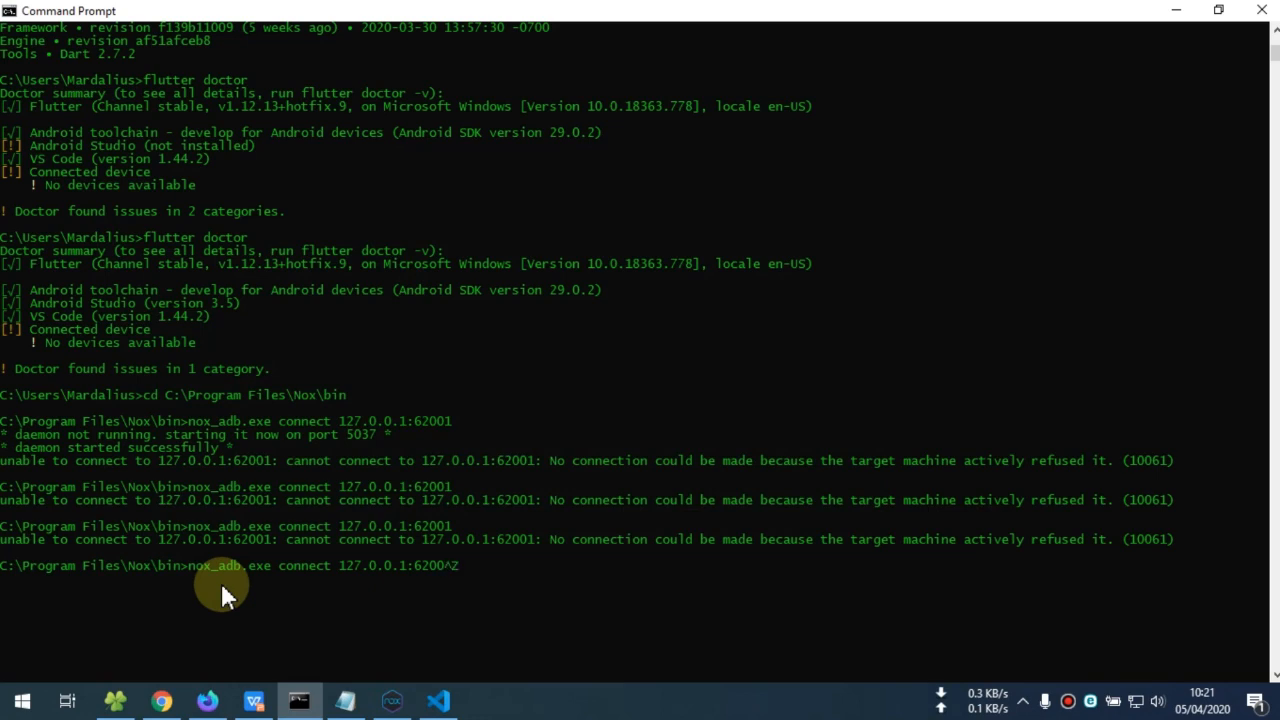
{"action": "key", "text": "BackSpace"}
{"action": "key", "text": "BackSpace"}
{"action": "key", "text": "BackSpace"}
{"action": "key", "text": "BackSpace"}
{"action": "key", "text": "BackSpace"}
{"action": "key", "text": "BackSpace"}
{"action": "key", "text": "BackSpace"}
{"action": "key", "text": "BackSpace"}
{"action": "key", "text": "BackSpace"}
{"action": "key", "text": "BackSpace"}
{"action": "key", "text": "BackSpace"}
{"action": "key", "text": "BackSpace"}
{"action": "key", "text": "BackSpace"}
{"action": "key", "text": "BackSpace"}
{"action": "key", "text": "BackSpace"}
{"action": "key", "text": "BackSpace"}
{"action": "key", "text": "BackSpace"}
{"action": "key", "text": "BackSpace"}
{"action": "key", "text": "BackSpace"}
{"action": "key", "text": "BackSpace"}
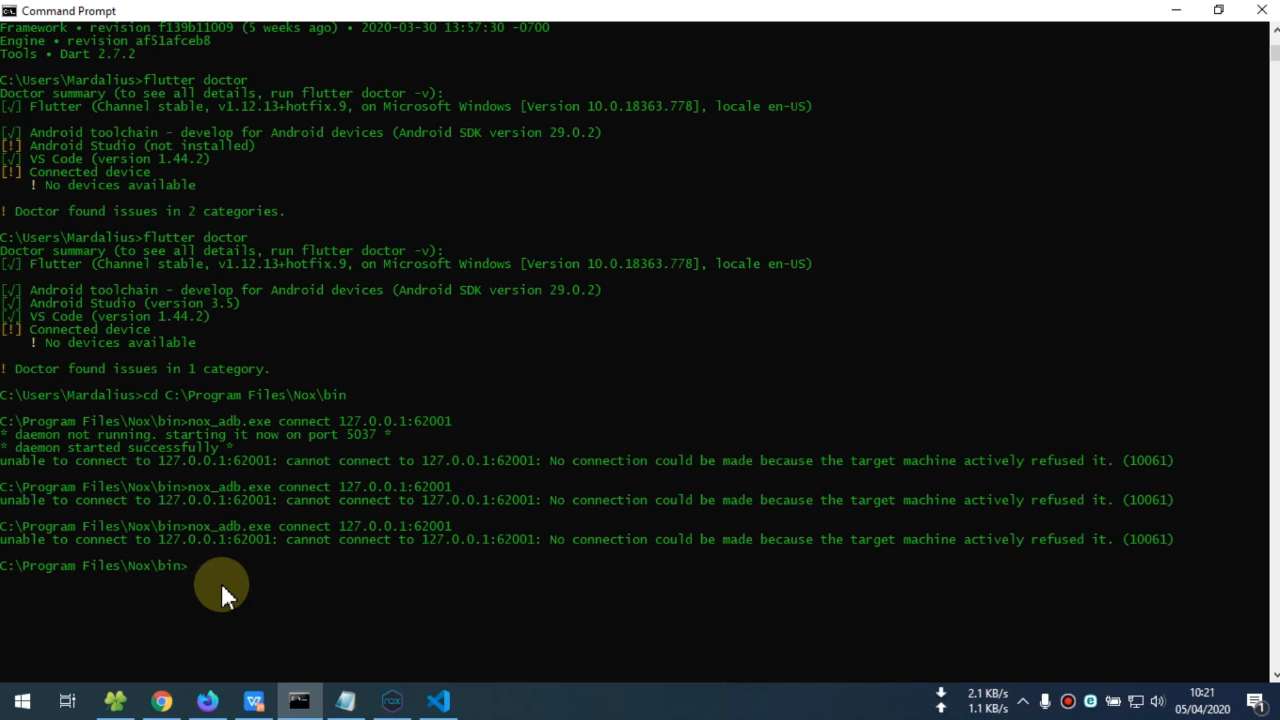
Step: Run flutter upgrade at the prompt in the Nox bin folder
{"action": "type", "text": "flutter upgrader"}
{"action": "key", "text": "BackSpace"}
{"action": "key", "text": "Return"}
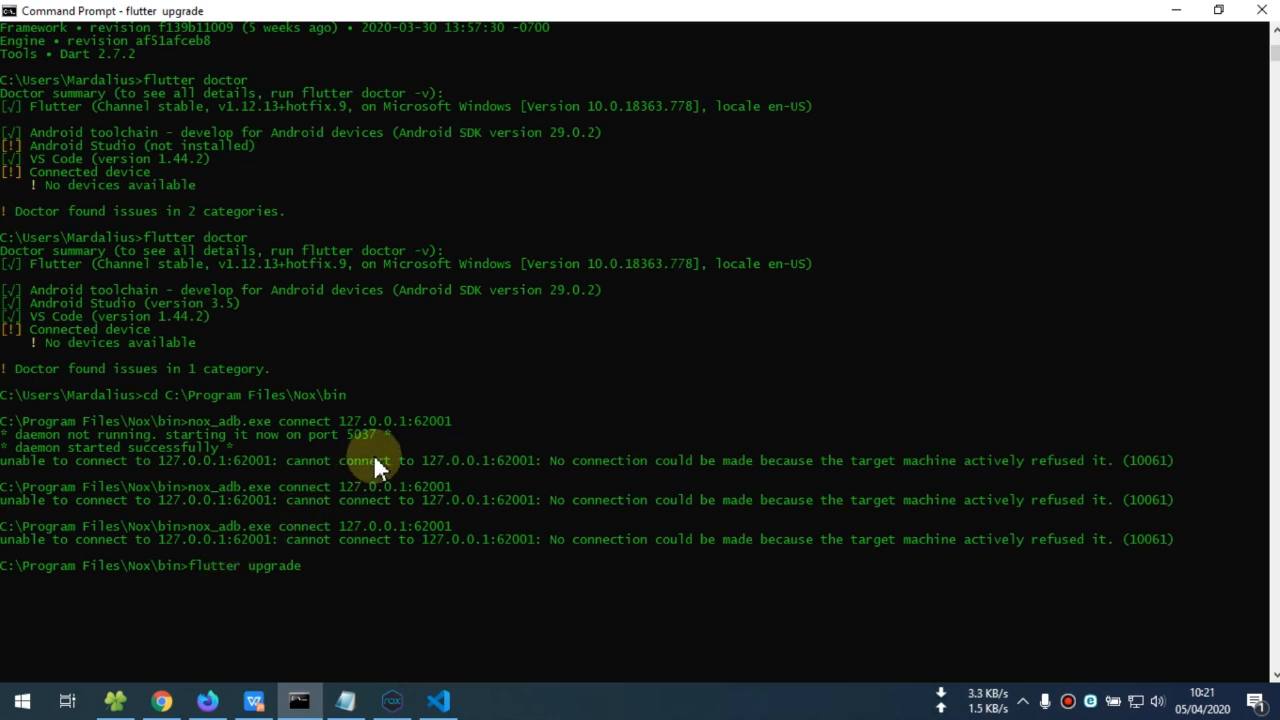
{"action": "scroll", "coordinate": [381, 462], "scroll_direction": "down", "scroll_amount": 1}
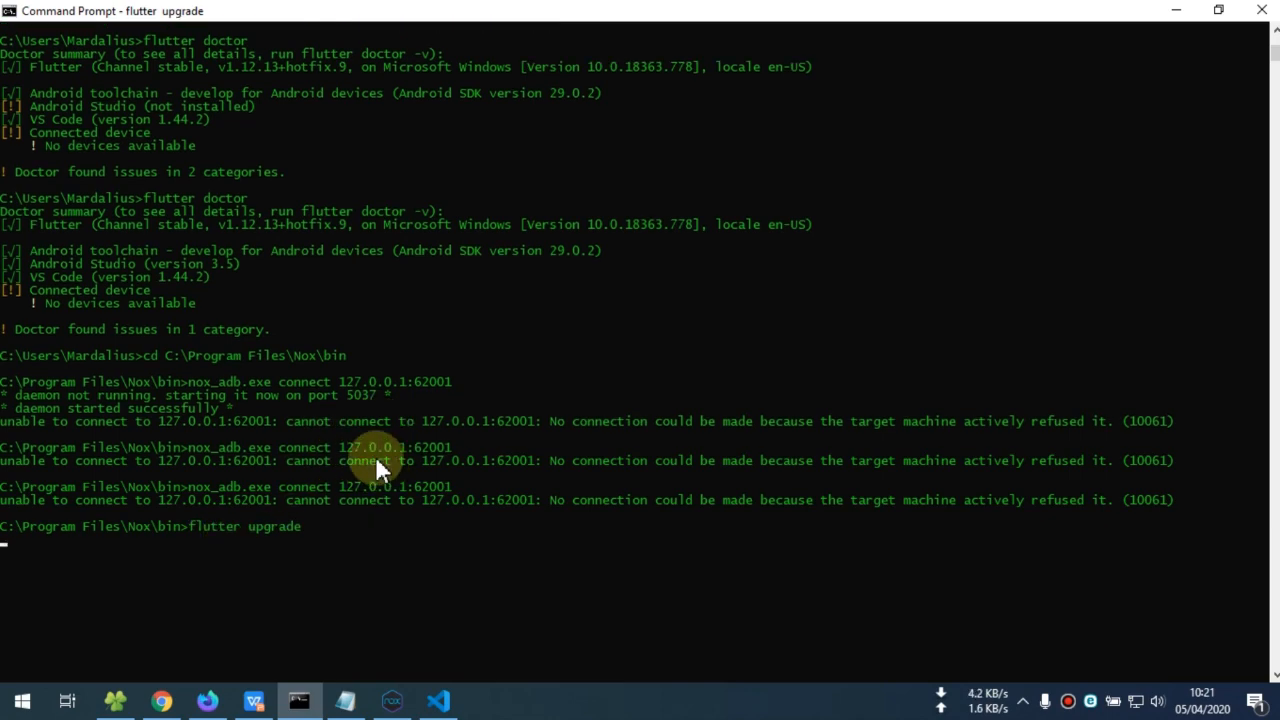
{"action": "scroll", "coordinate": [376, 456], "scroll_direction": "down", "scroll_amount": 2}
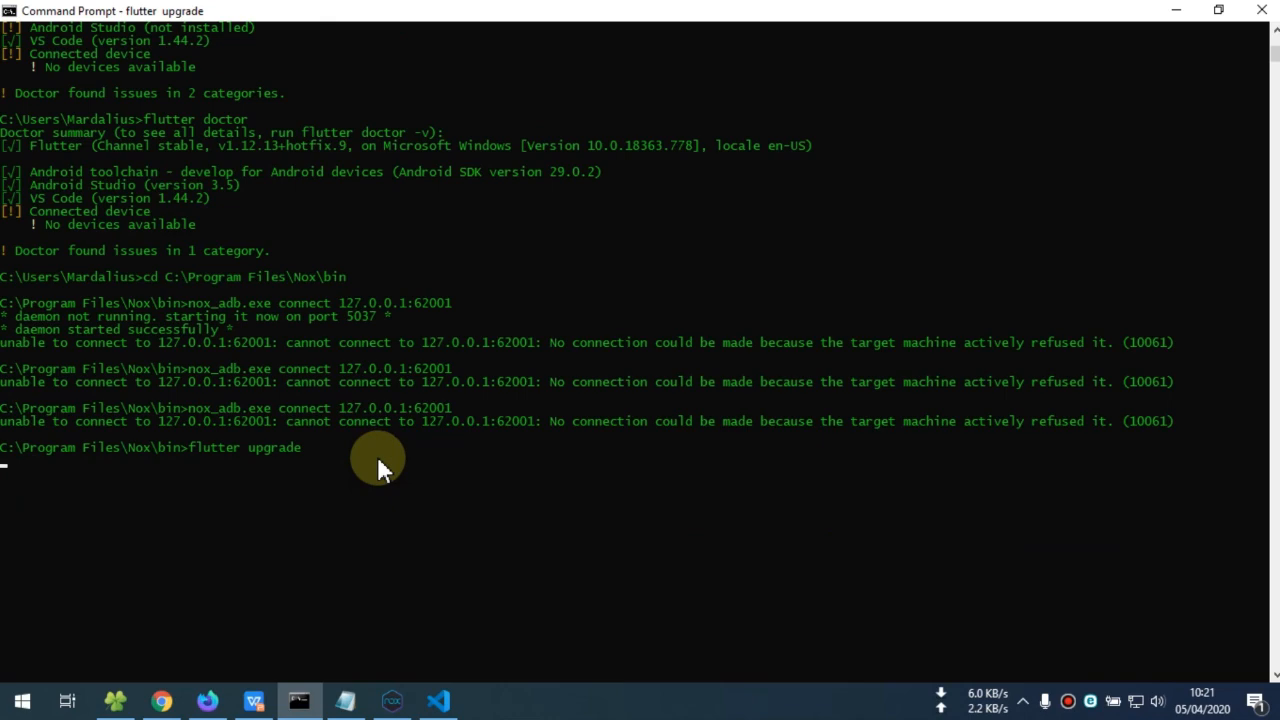
Step: Look at the Nox connection notes in Notepad and at the NoxPlayer window, and return to Visual Studio Code
{"action": "left_click", "coordinate": [347, 700]}
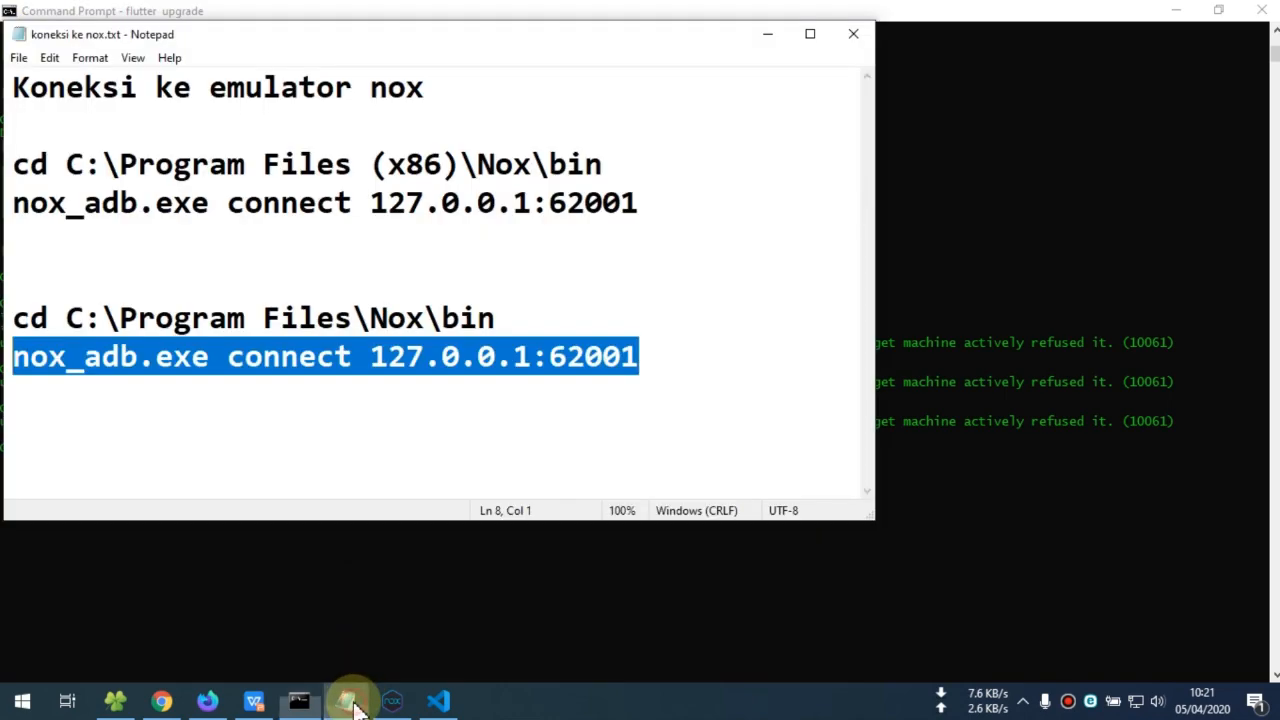
{"action": "left_click", "coordinate": [352, 703]}
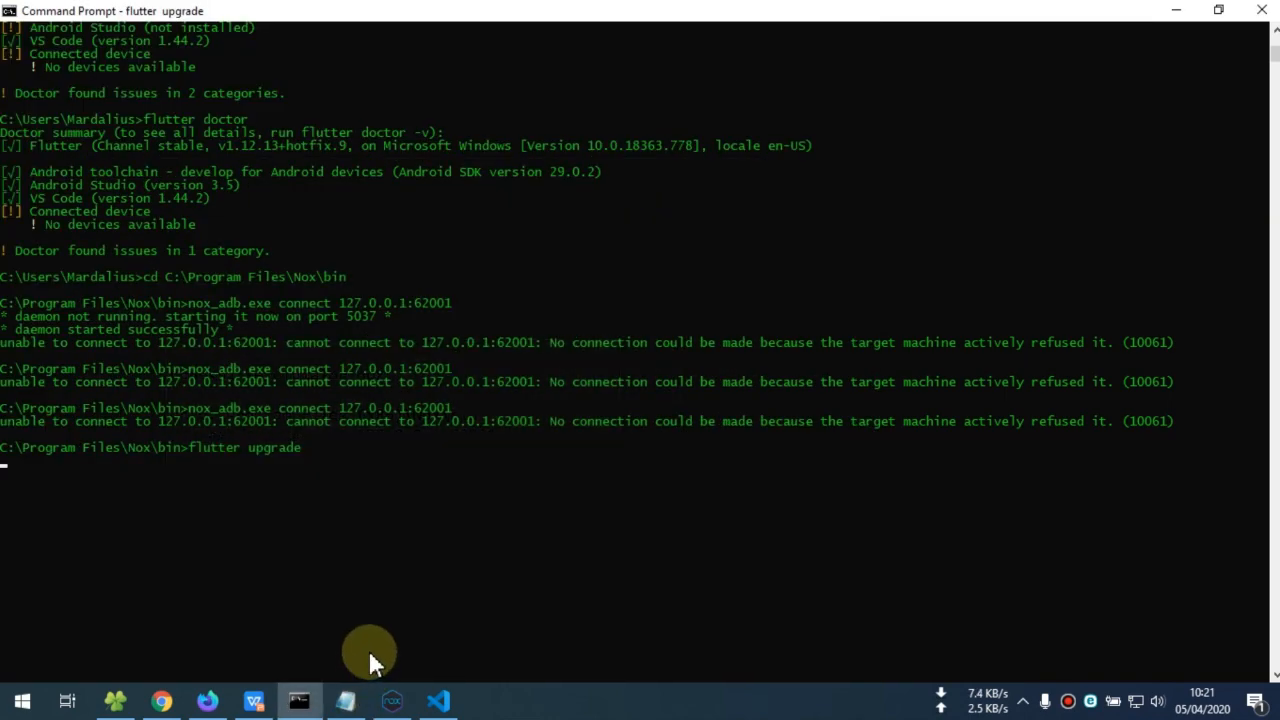
{"action": "left_click", "coordinate": [394, 702]}
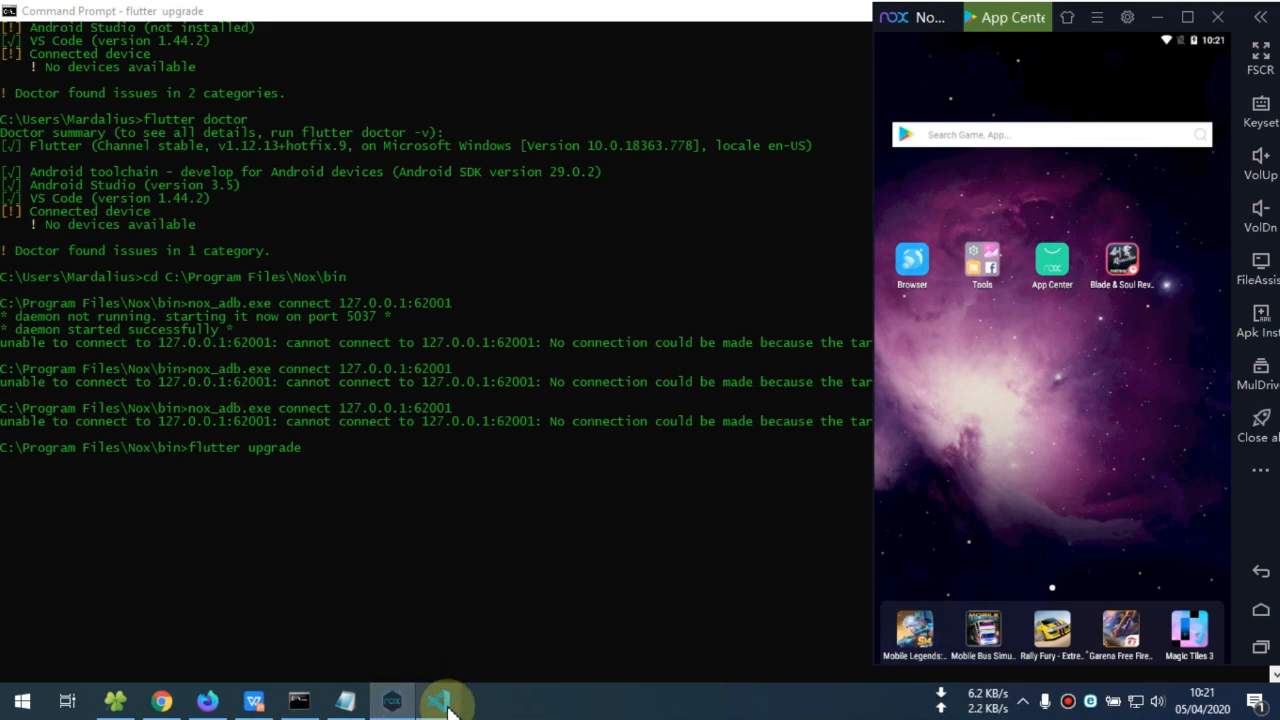
{"action": "left_click", "coordinate": [440, 701]}
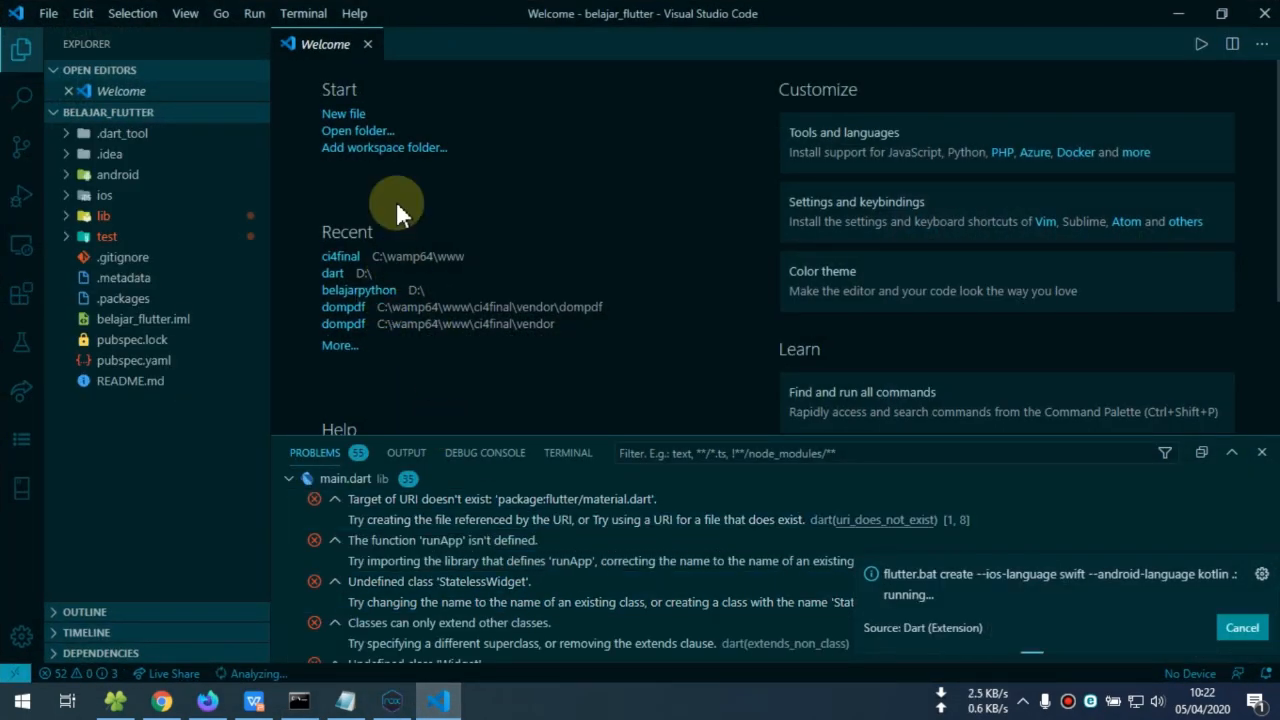
Step: Open main.dart from the belajar_flutter project's lib folder and dismiss the project-ready notification
{"action": "left_click", "coordinate": [123, 182]}
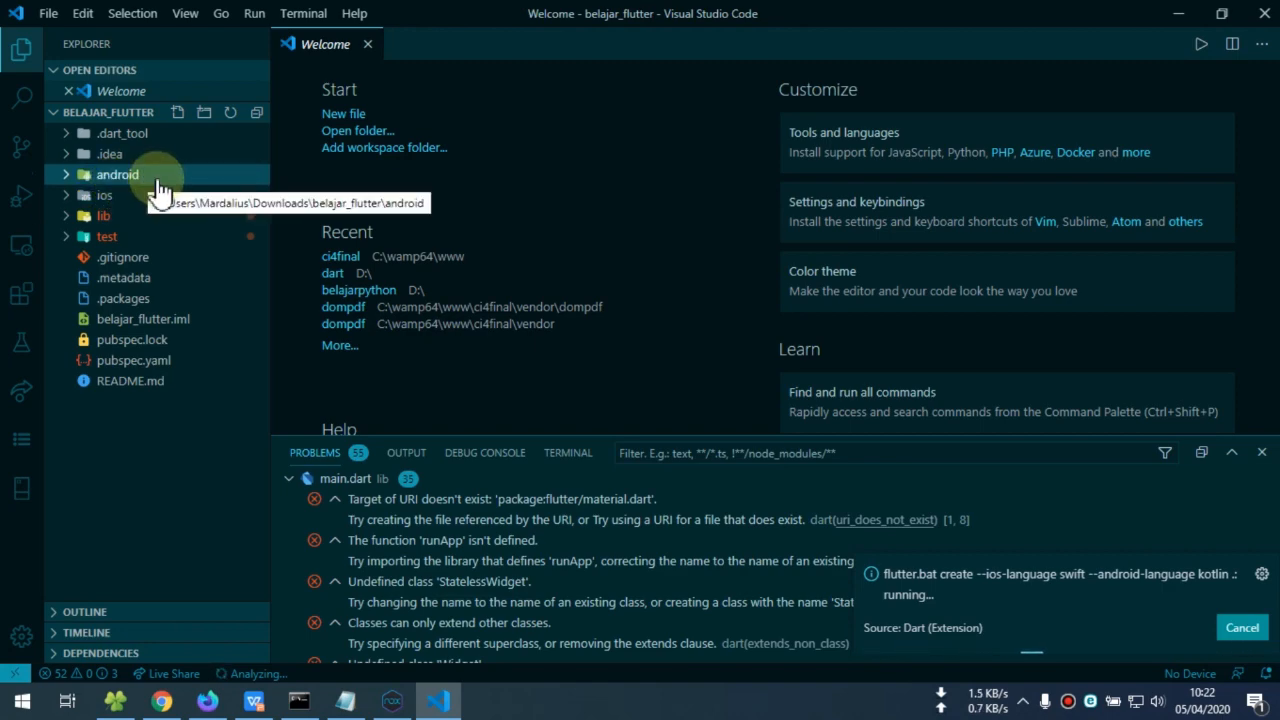
{"action": "left_click", "coordinate": [126, 200]}
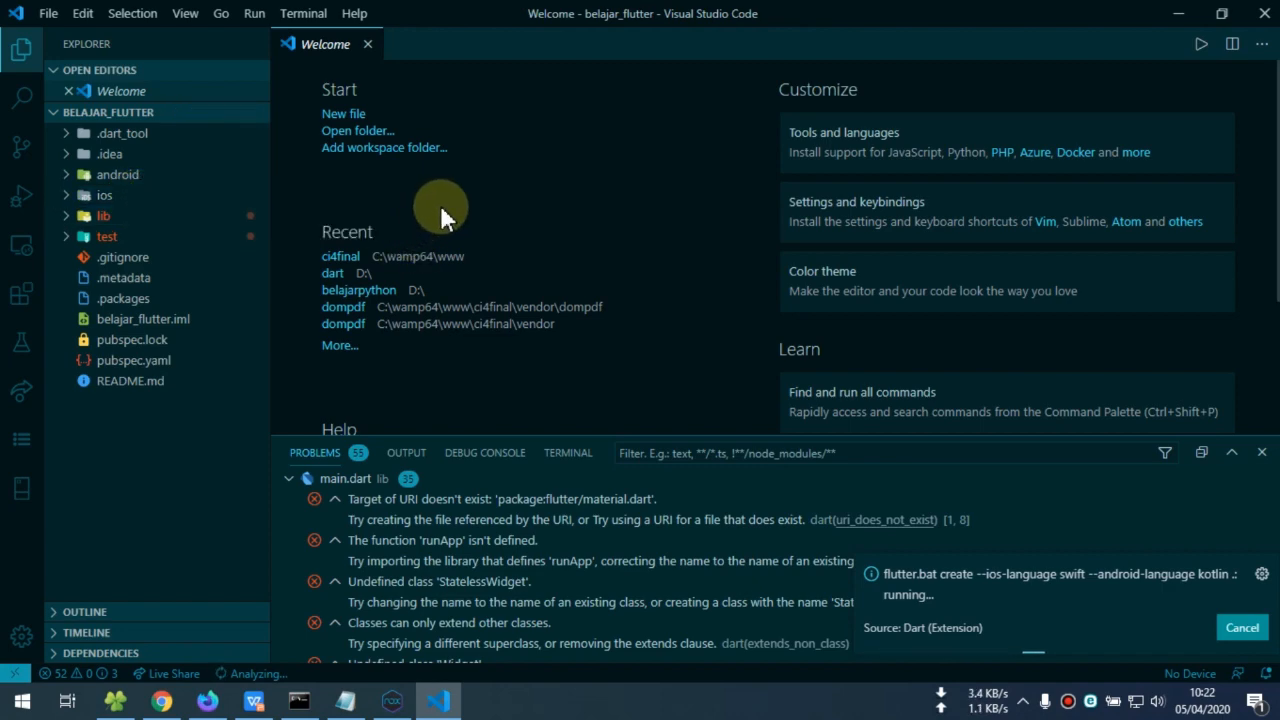
{"action": "left_click", "coordinate": [116, 219]}
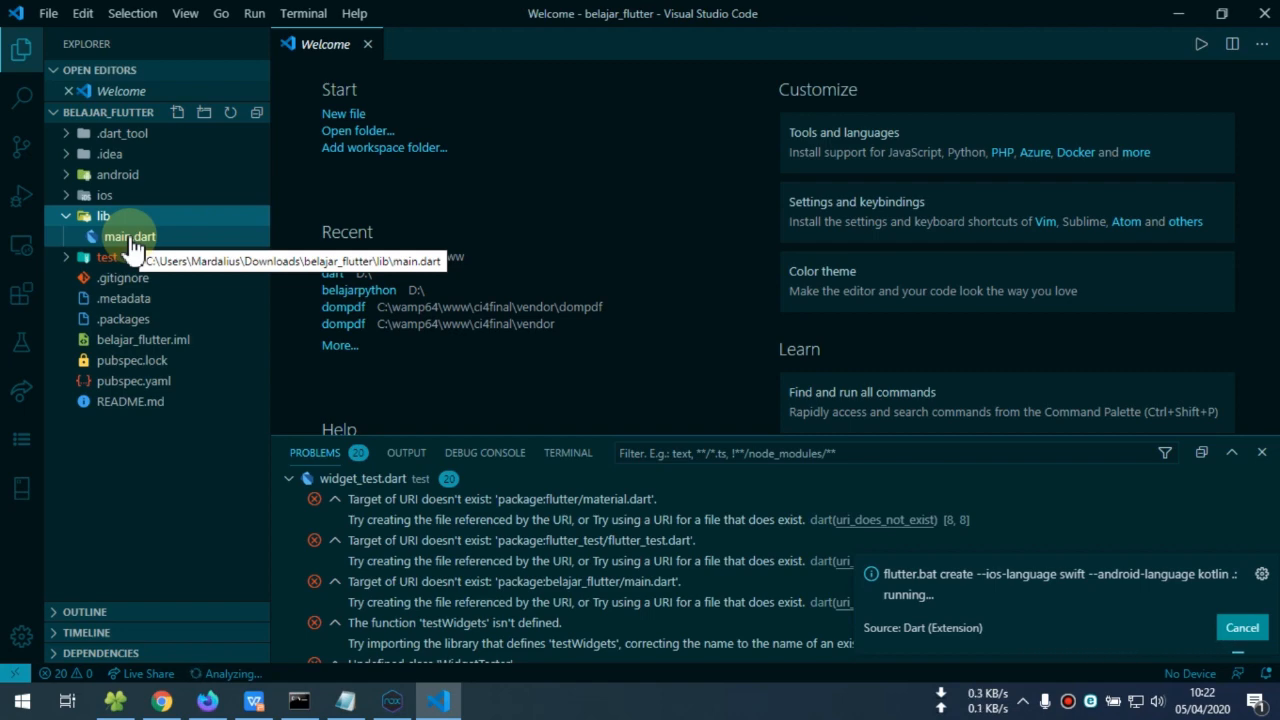
{"action": "left_click", "coordinate": [130, 240]}
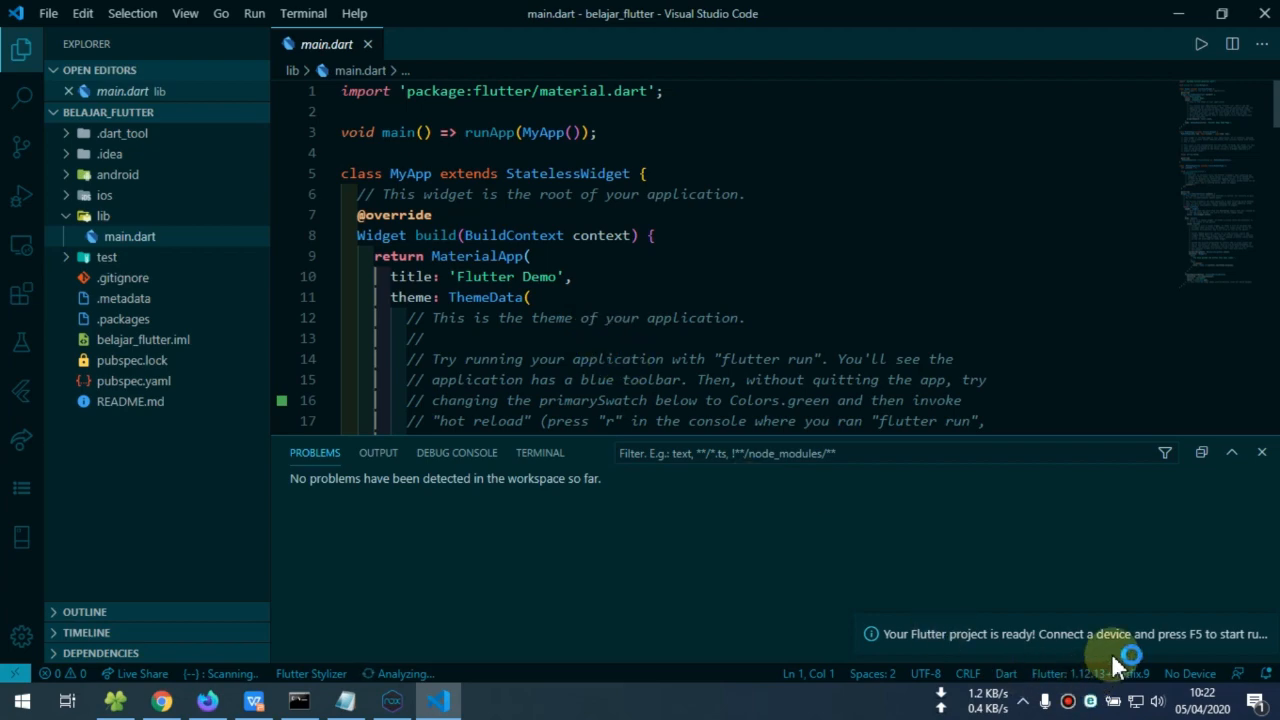
{"action": "mouse_move", "coordinate": [1140, 642]}
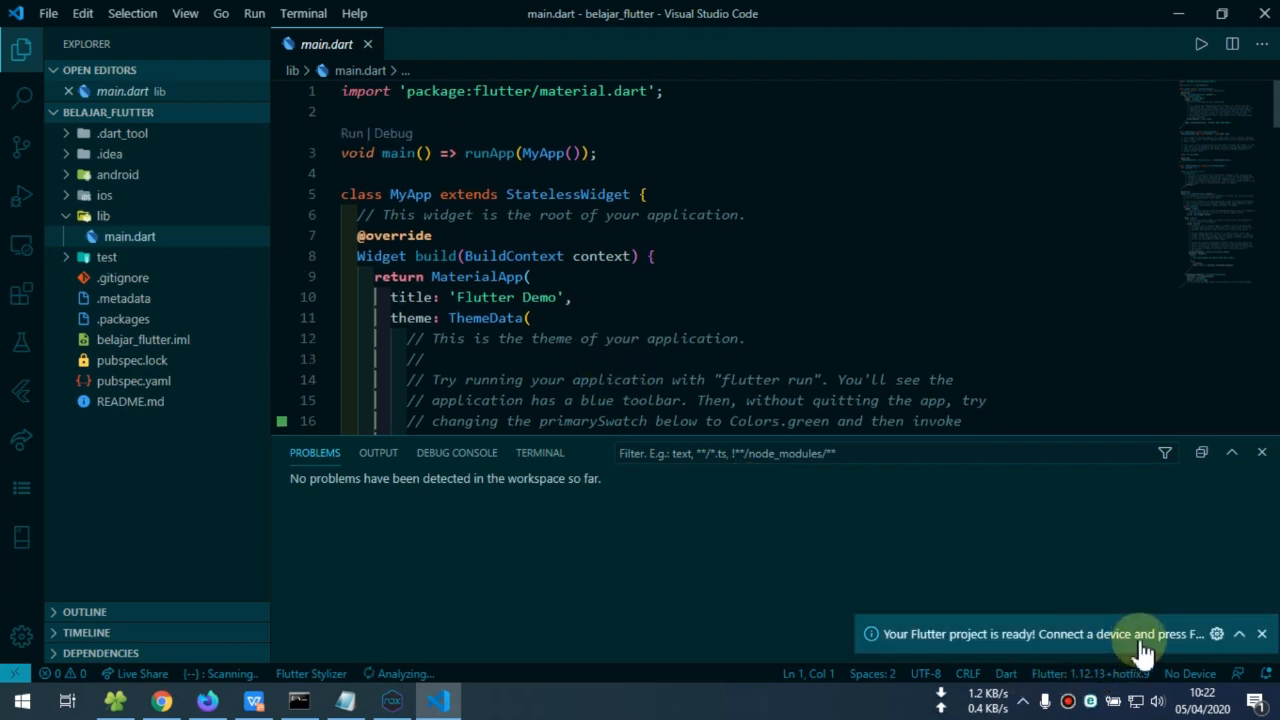
{"action": "left_click", "coordinate": [1261, 634]}
{"action": "left_click", "coordinate": [667, 380]}
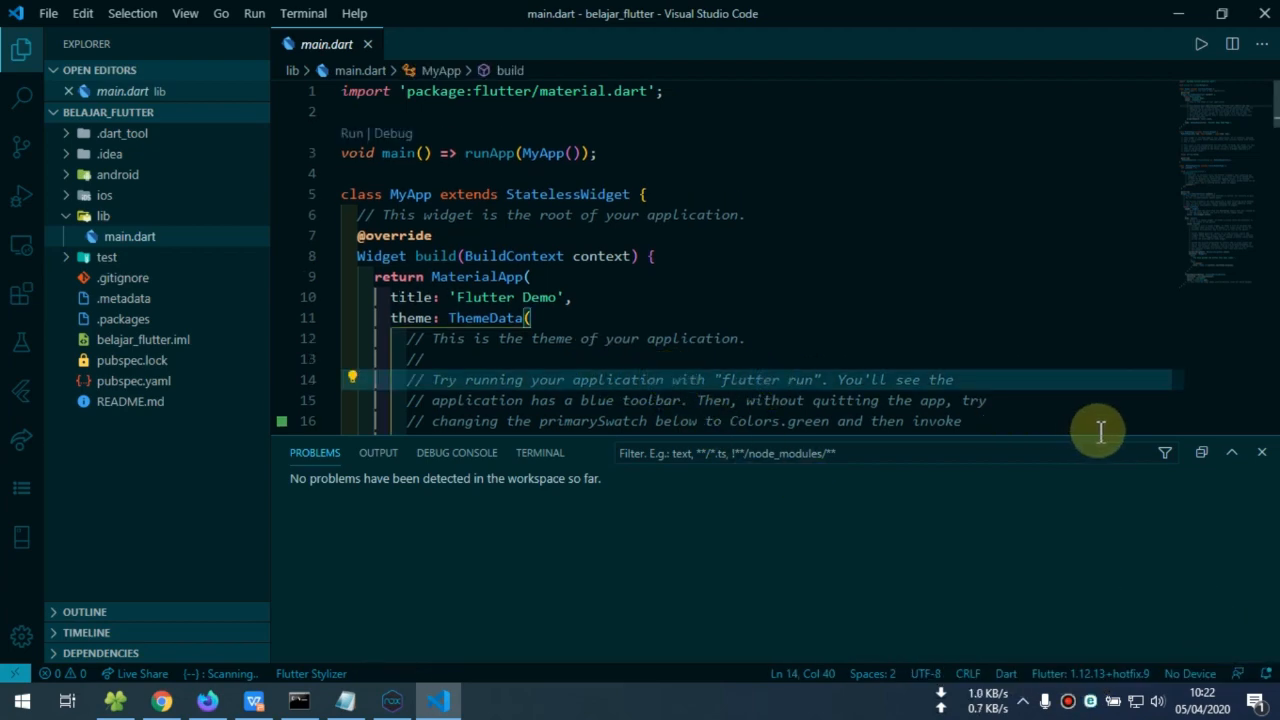
Step: Close the problems panel, look over the default MyApp code in main.dart, and check the device status
{"action": "left_click", "coordinate": [1264, 454]}
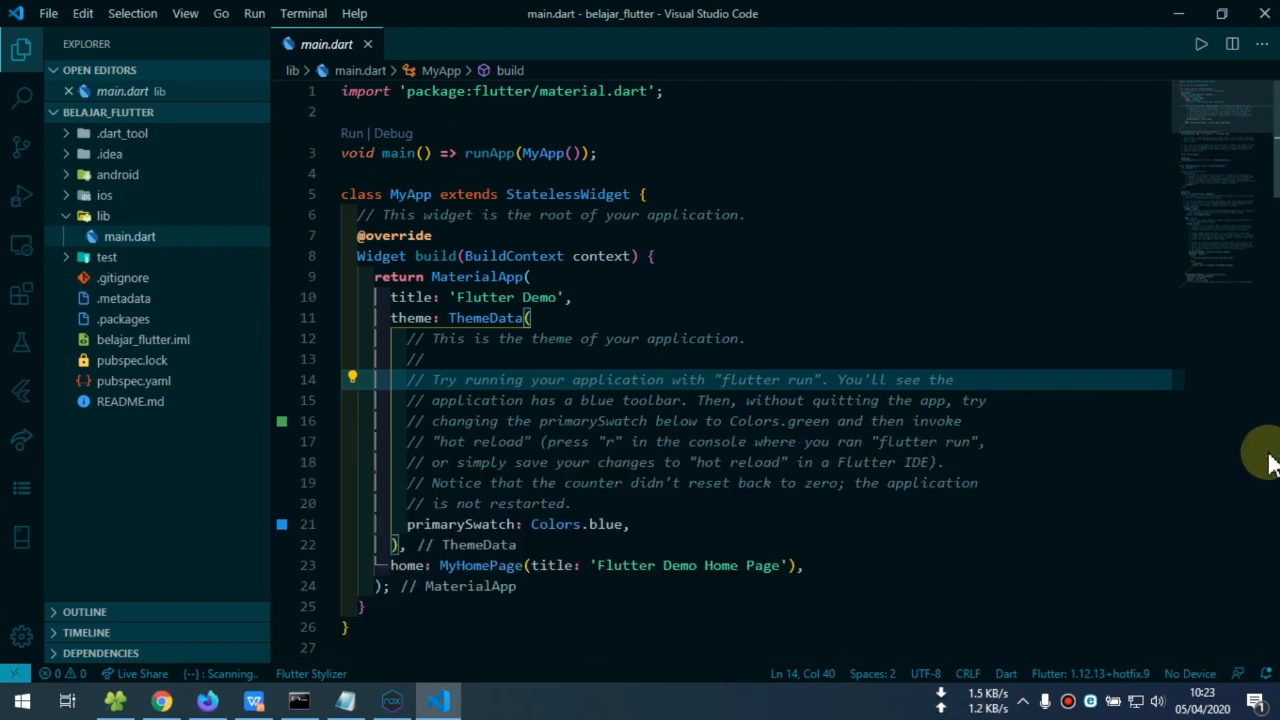
{"action": "left_click", "coordinate": [546, 441]}
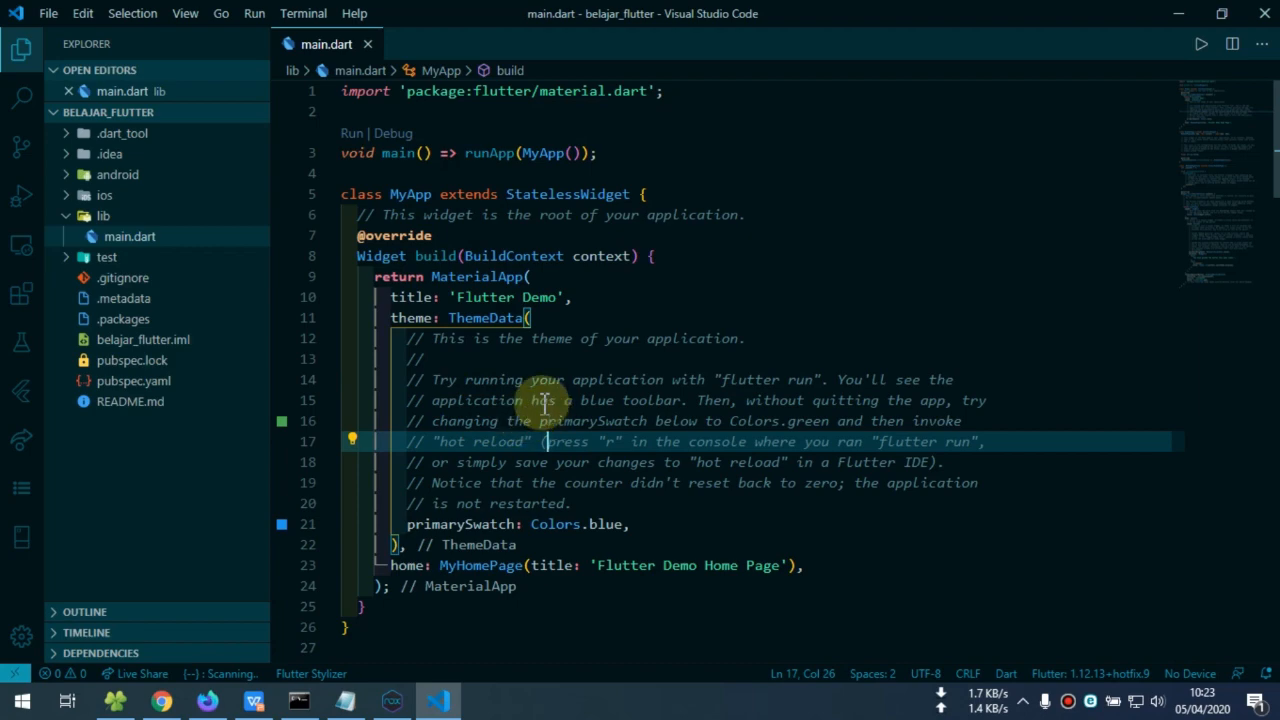
{"action": "left_click_drag", "start_coordinate": [407, 610], "coordinate": [366, 194]}
{"action": "left_click", "coordinate": [788, 336]}
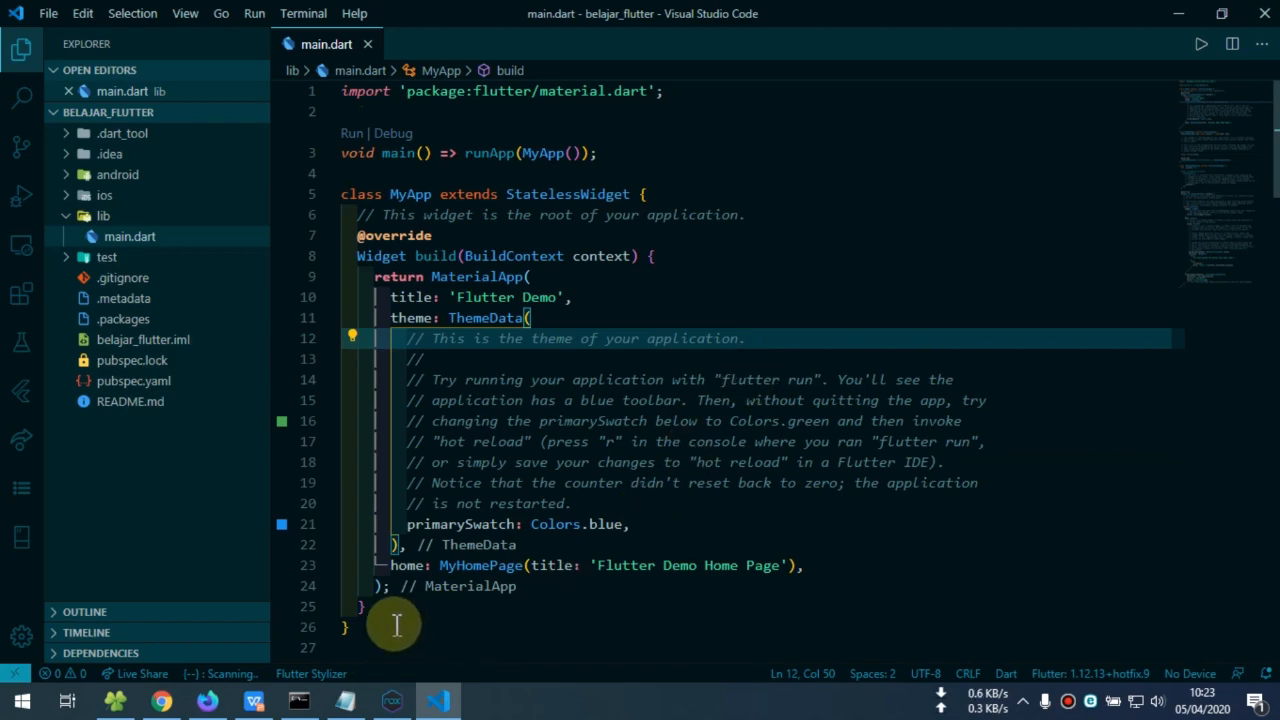
{"action": "left_click_drag", "start_coordinate": [345, 588], "coordinate": [337, 129]}
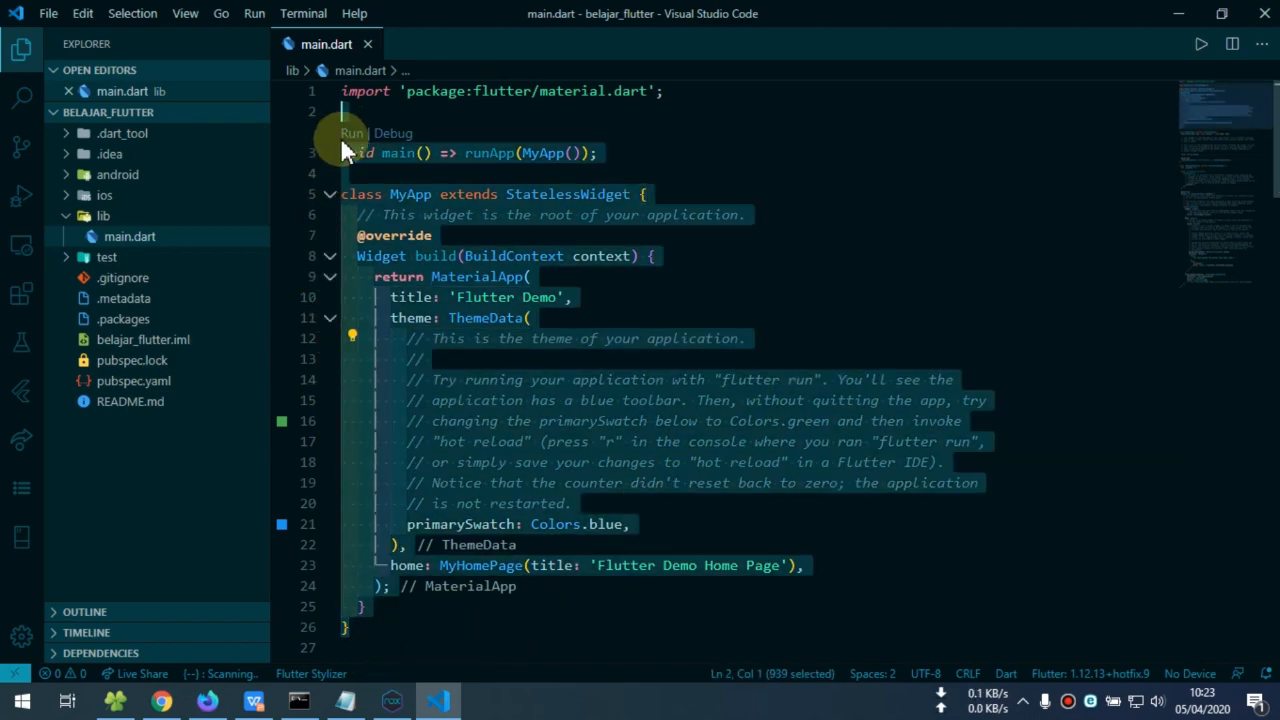
{"action": "left_click", "coordinate": [851, 296]}
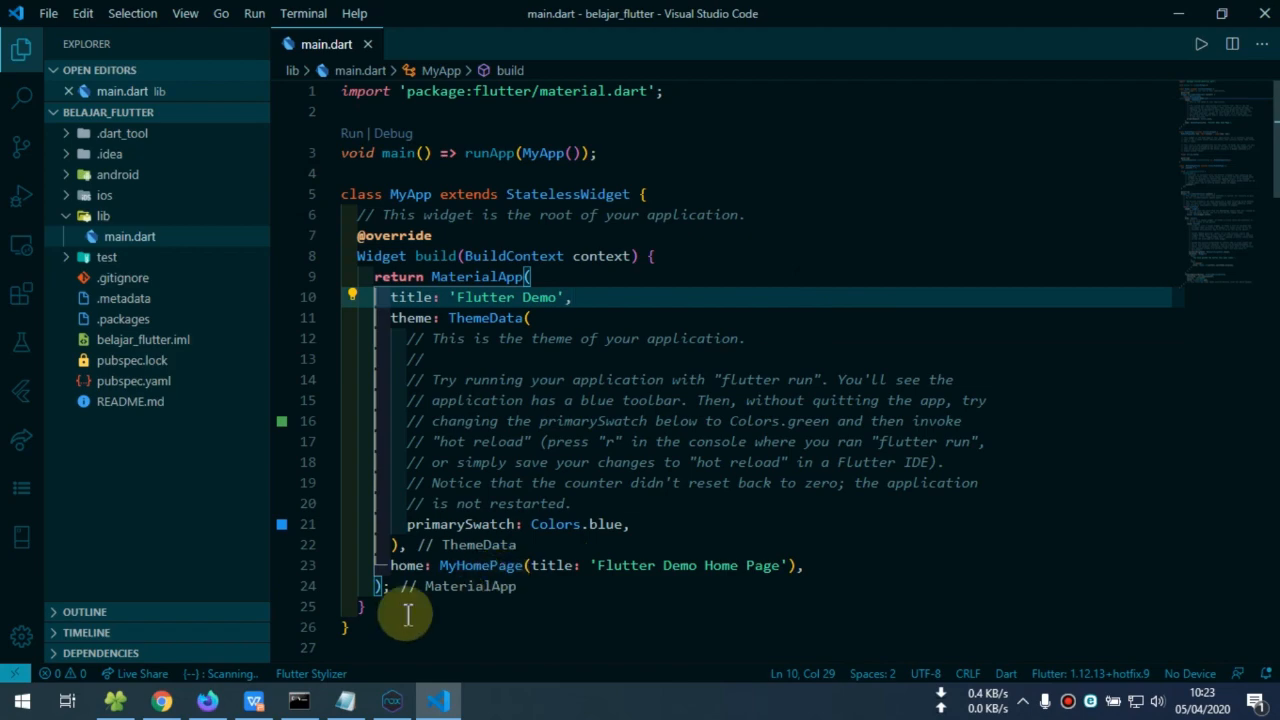
{"action": "left_click", "coordinate": [488, 358]}
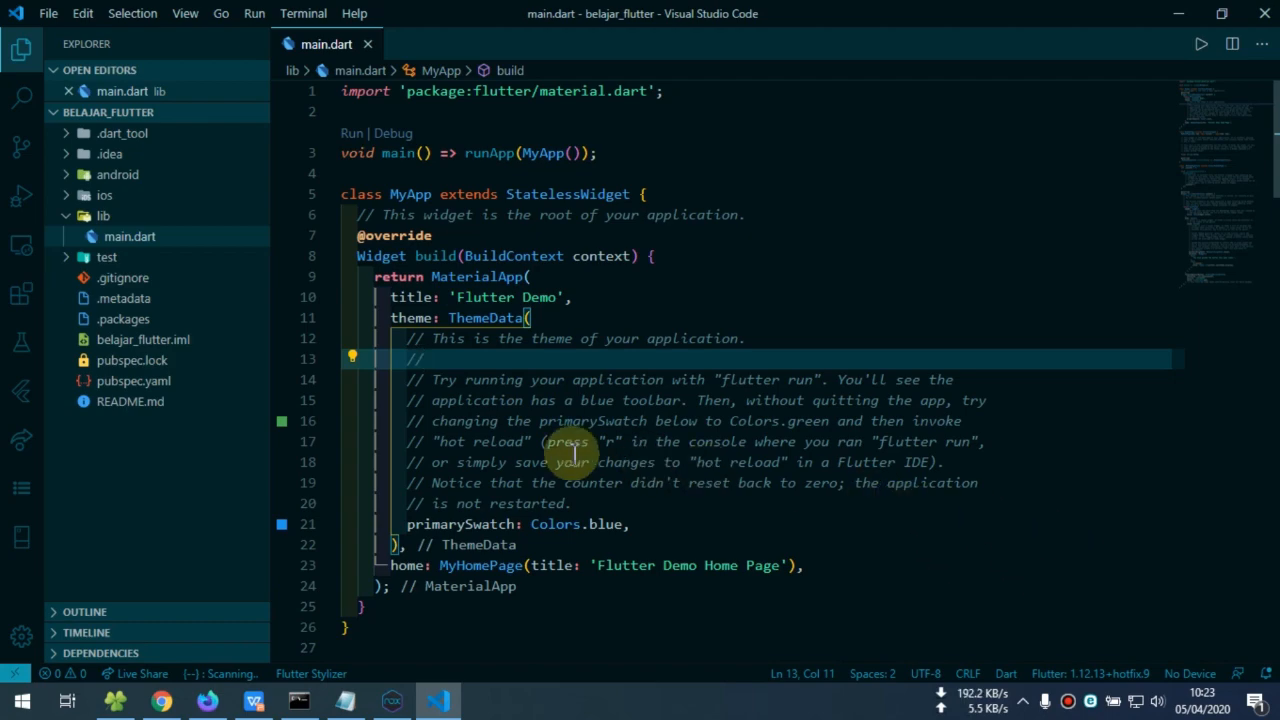
{"action": "left_click", "coordinate": [803, 578]}
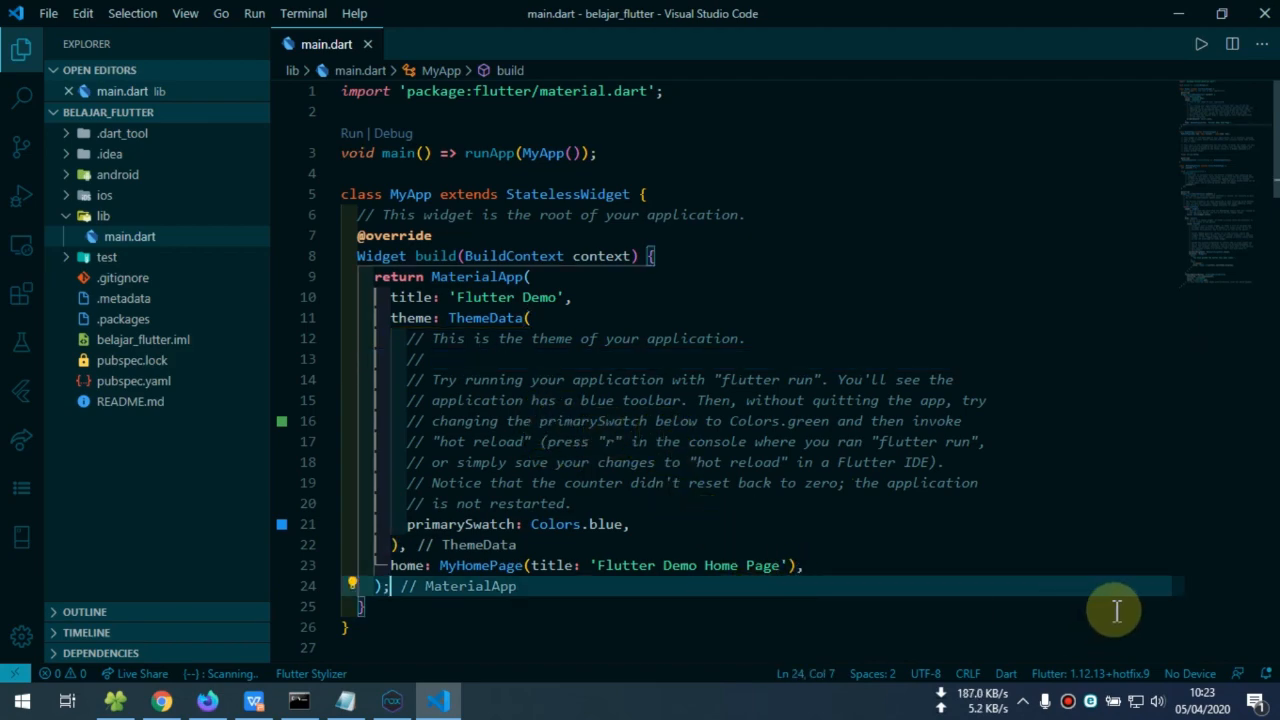
{"action": "left_click", "coordinate": [1188, 680]}
{"action": "left_click", "coordinate": [630, 355]}
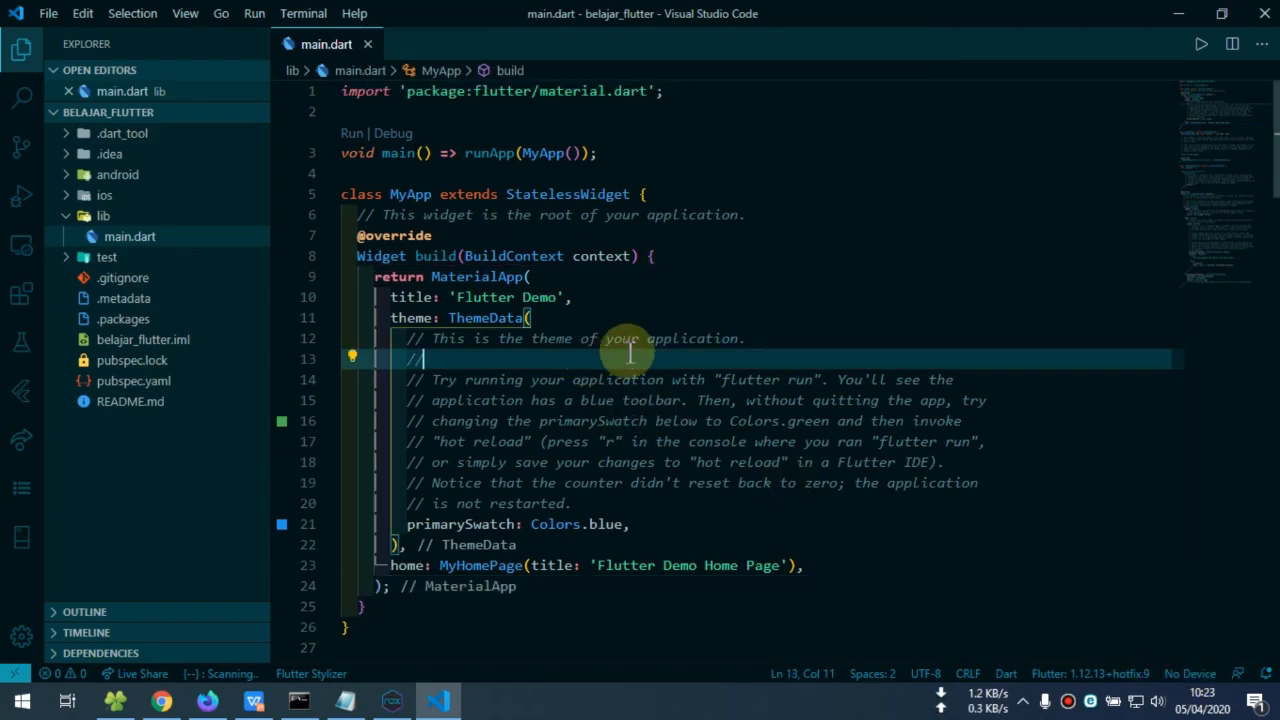
Step: Switch to the Notepad connection notes and highlight the last nox_adb.exe connect command
{"action": "left_click", "coordinate": [365, 700]}
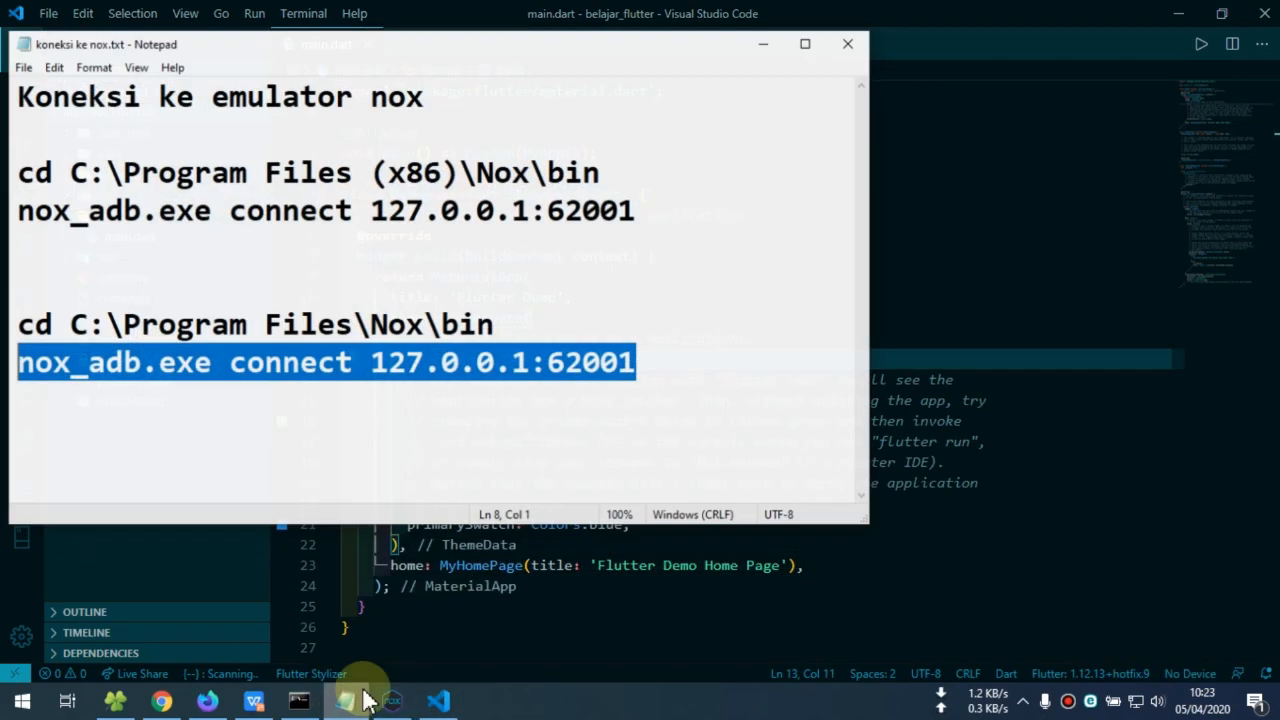
{"action": "left_click", "coordinate": [343, 414]}
{"action": "left_click_drag", "start_coordinate": [641, 357], "coordinate": [5, 368]}
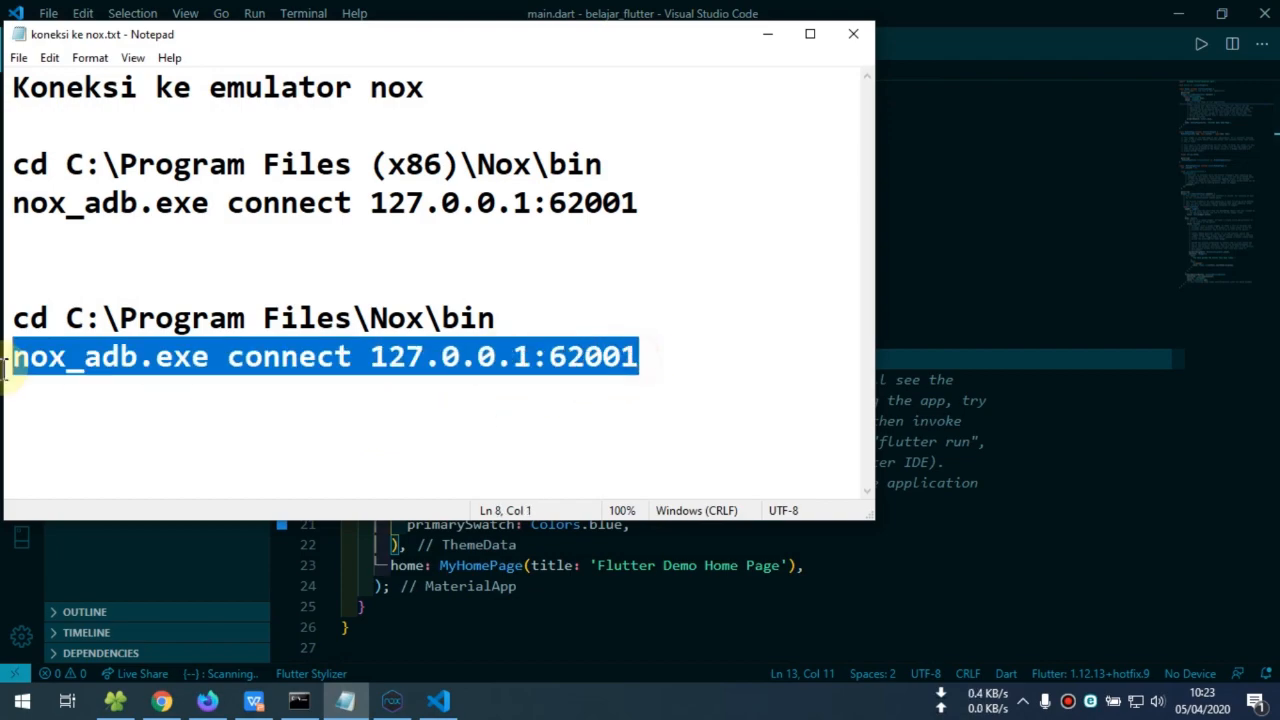
Step: Switch to Command Prompt and run nox_adb.exe connect 127.0.0.1:62001 in the Nox bin folder
{"action": "left_click", "coordinate": [299, 700]}
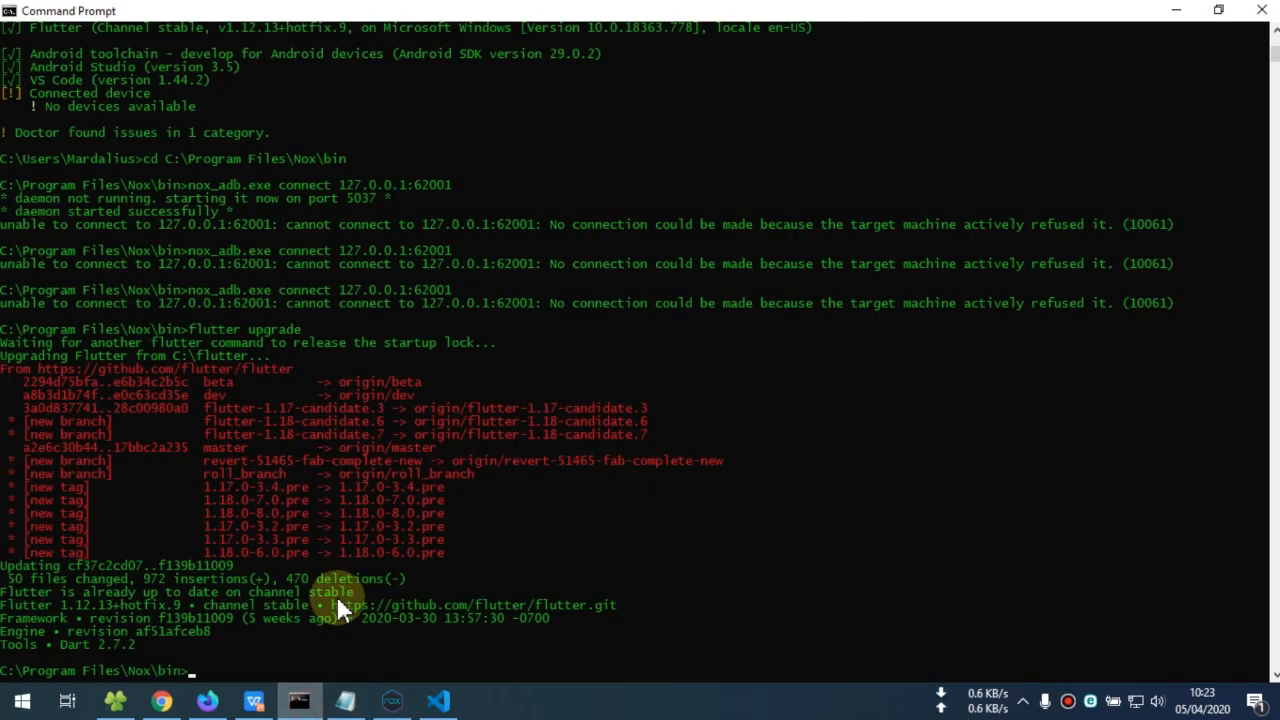
{"action": "scroll", "coordinate": [300, 570], "scroll_direction": "down", "scroll_amount": 1}
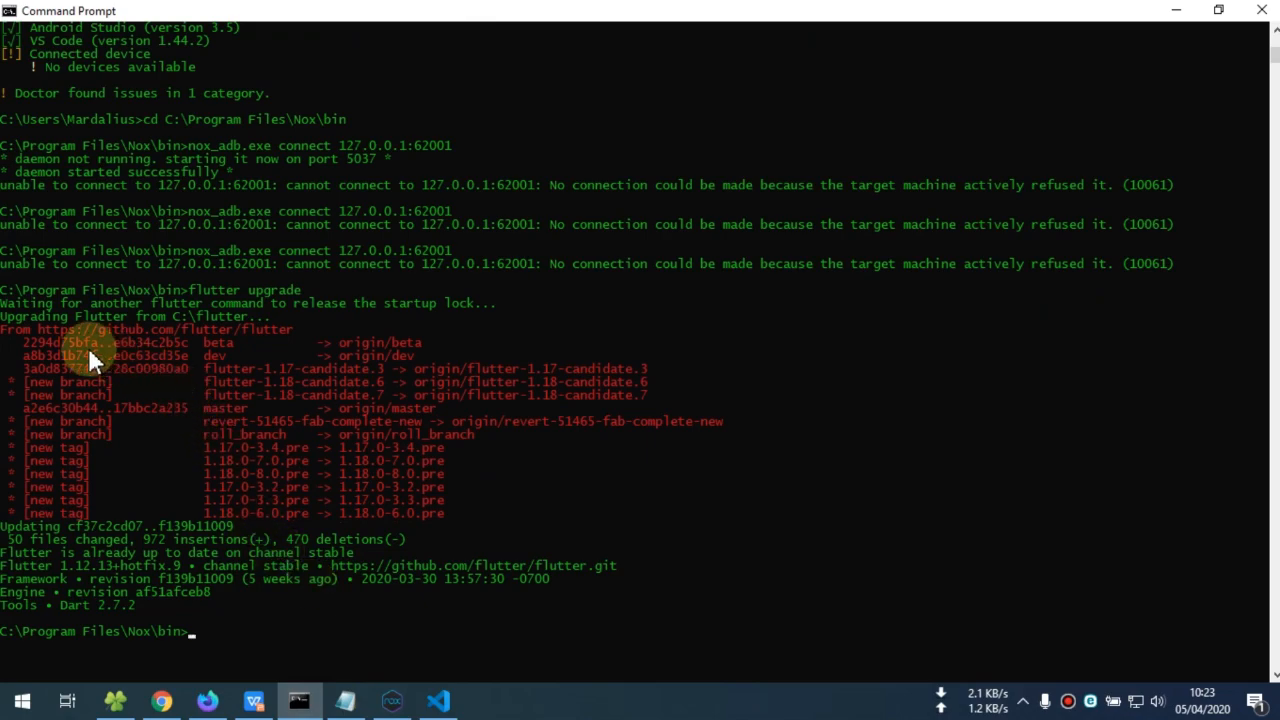
{"action": "key", "text": "Up"}
{"action": "key", "text": "Up"}
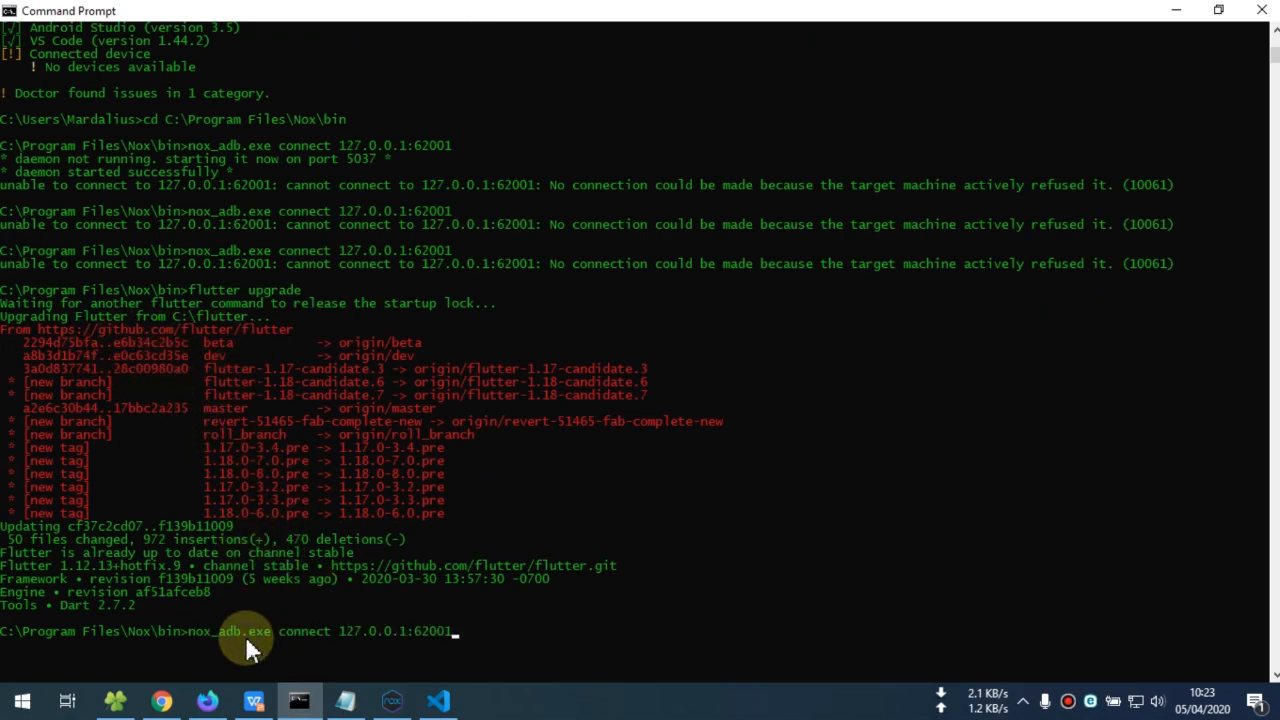
{"action": "key", "text": "Return"}
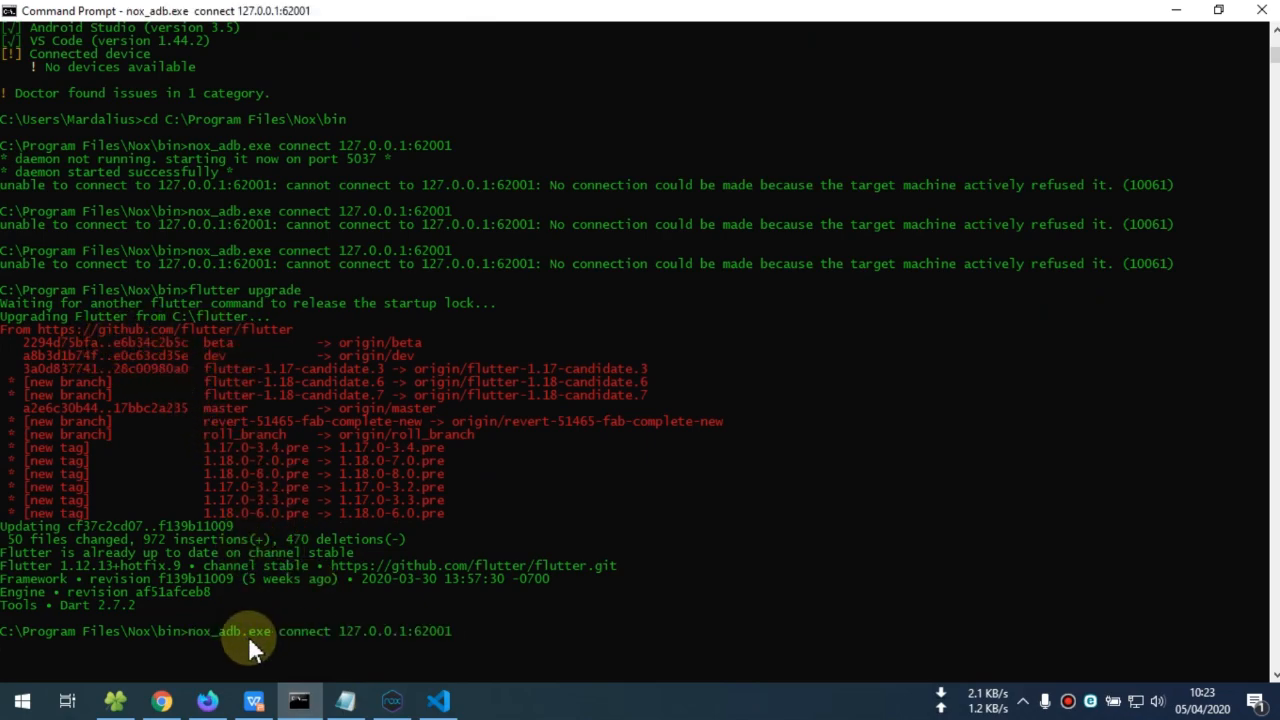
{"action": "scroll", "coordinate": [290, 556], "scroll_direction": "down", "scroll_amount": 2}
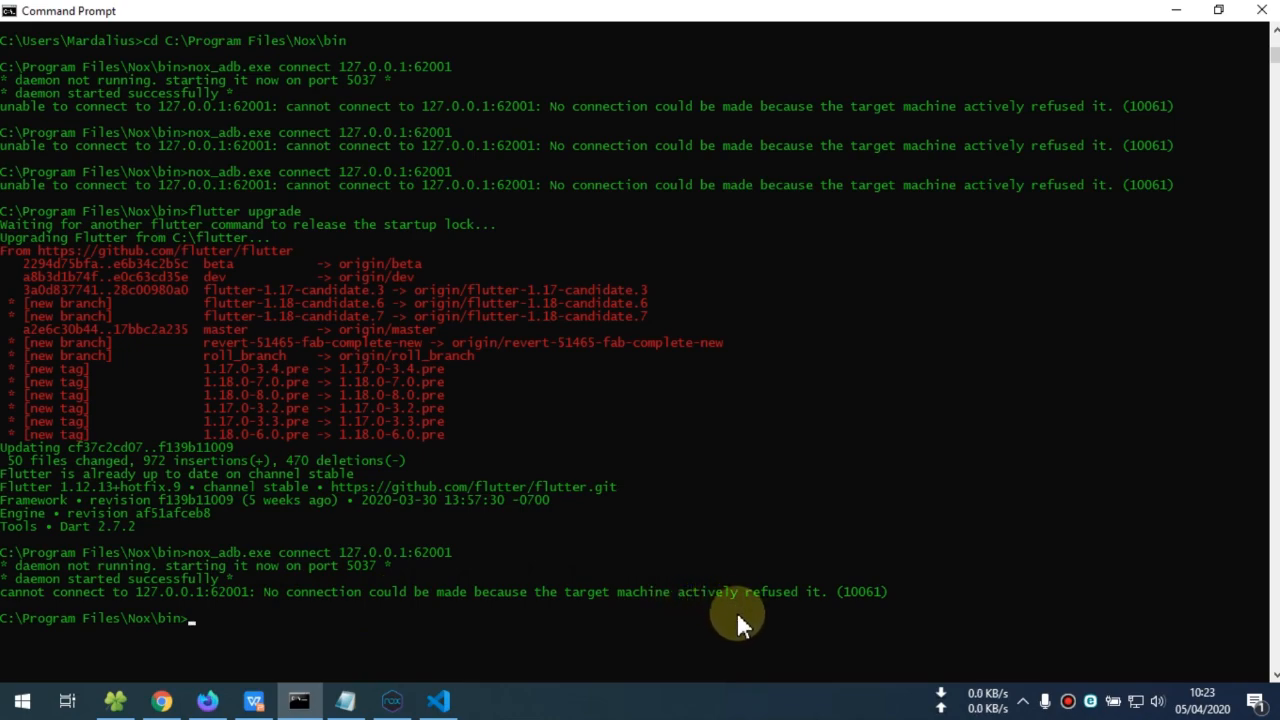
Step: Retry the nox_adb connection to 127.0.0.1:62001 twice, glancing at Visual Studio Code between the attempts
{"action": "key", "text": "Up"}
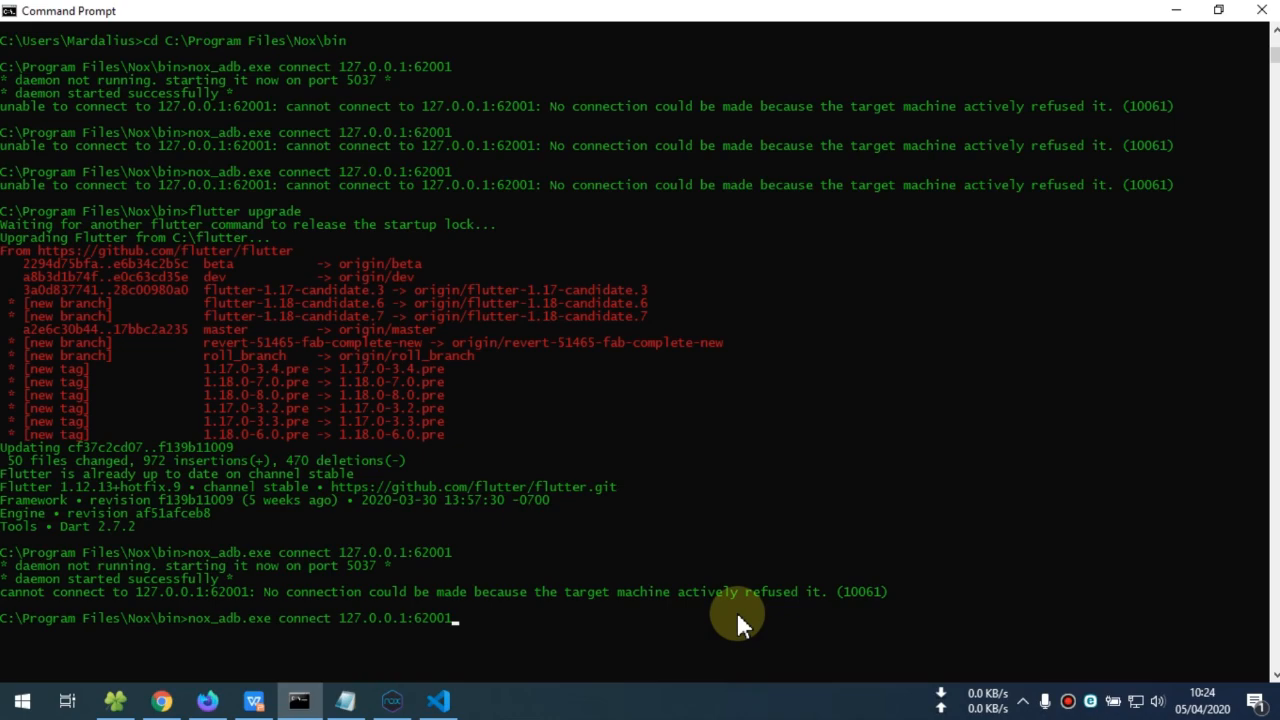
{"action": "key", "text": "Return"}
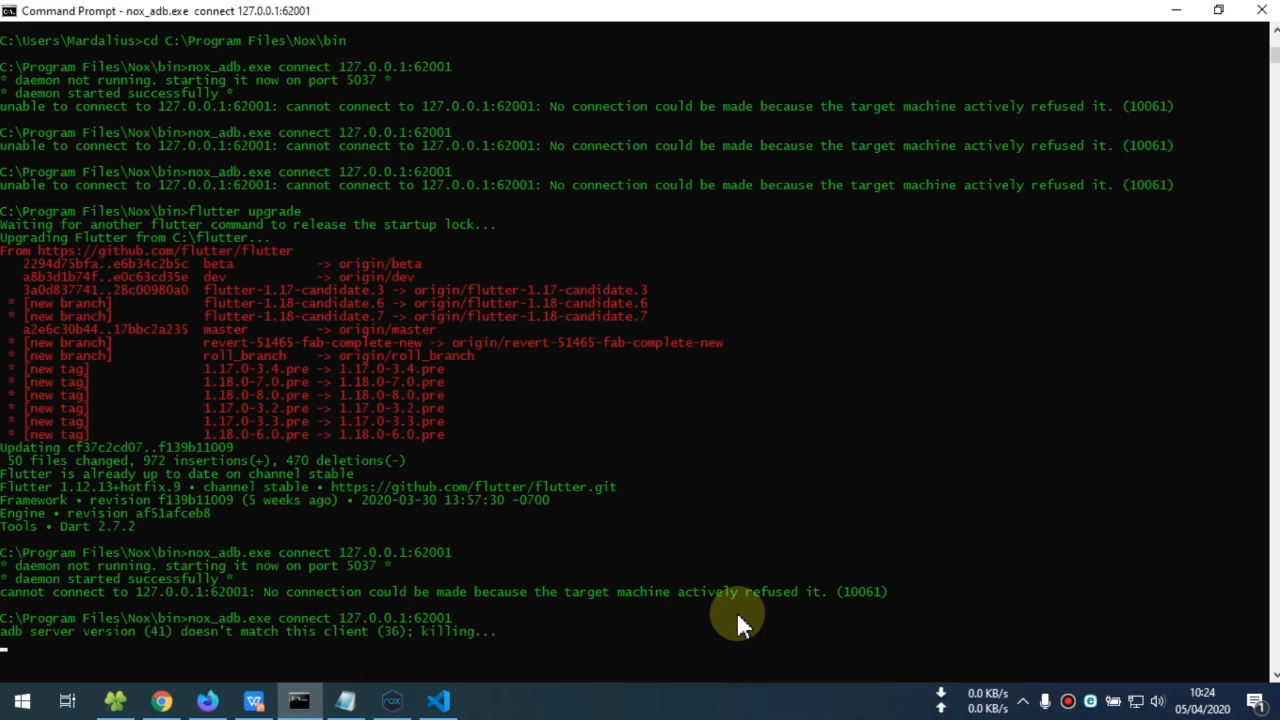
{"action": "scroll", "coordinate": [549, 578], "scroll_direction": "down", "scroll_amount": 1}
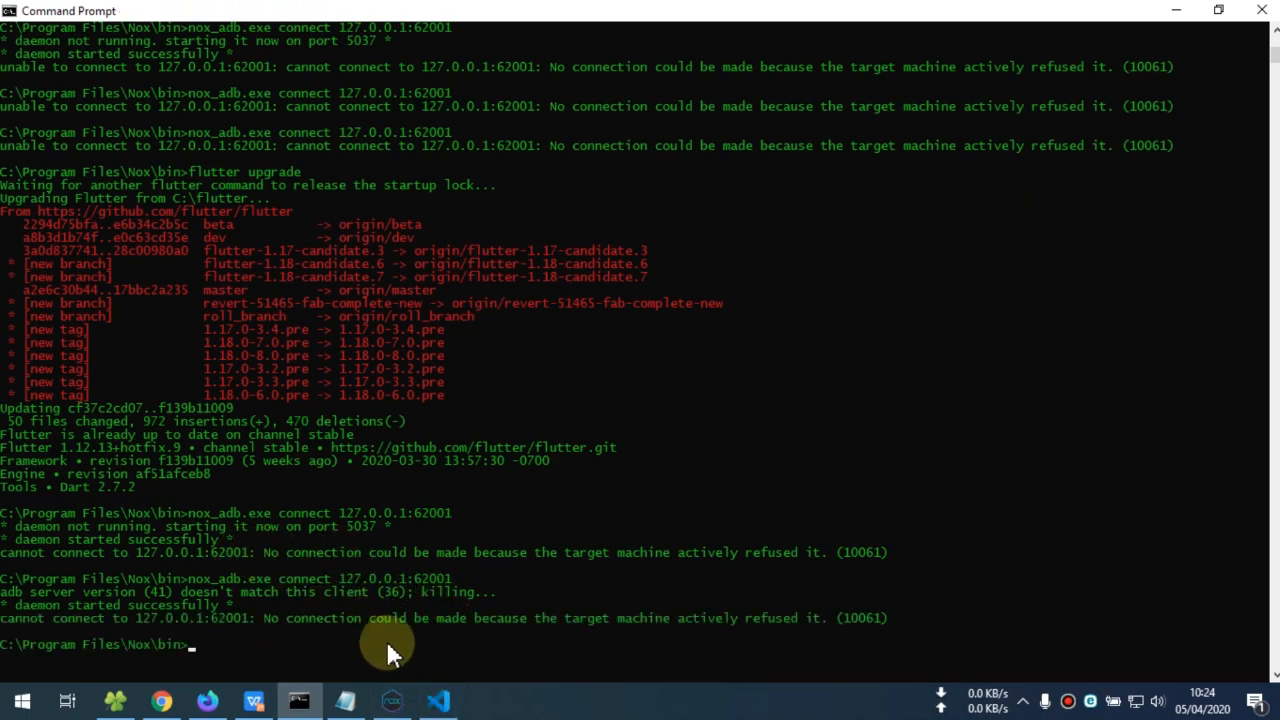
{"action": "left_click", "coordinate": [441, 701]}
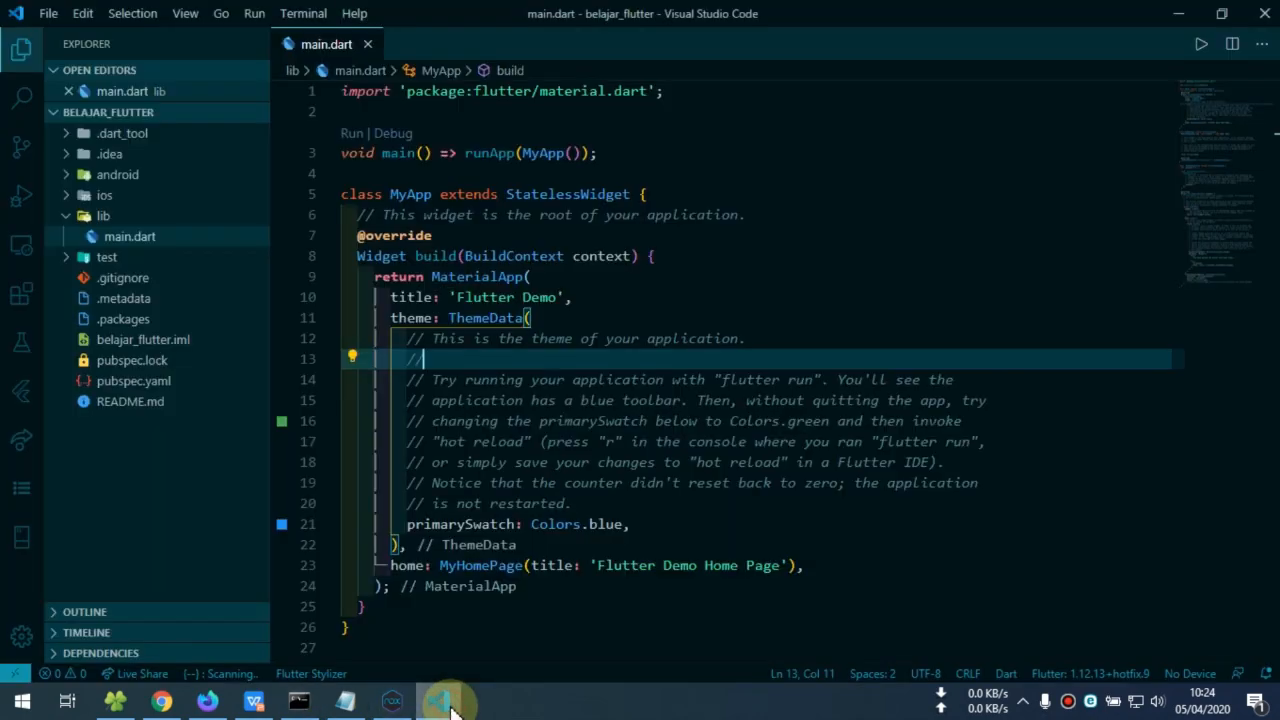
{"action": "left_click", "coordinate": [441, 701]}
{"action": "key", "text": "Up"}
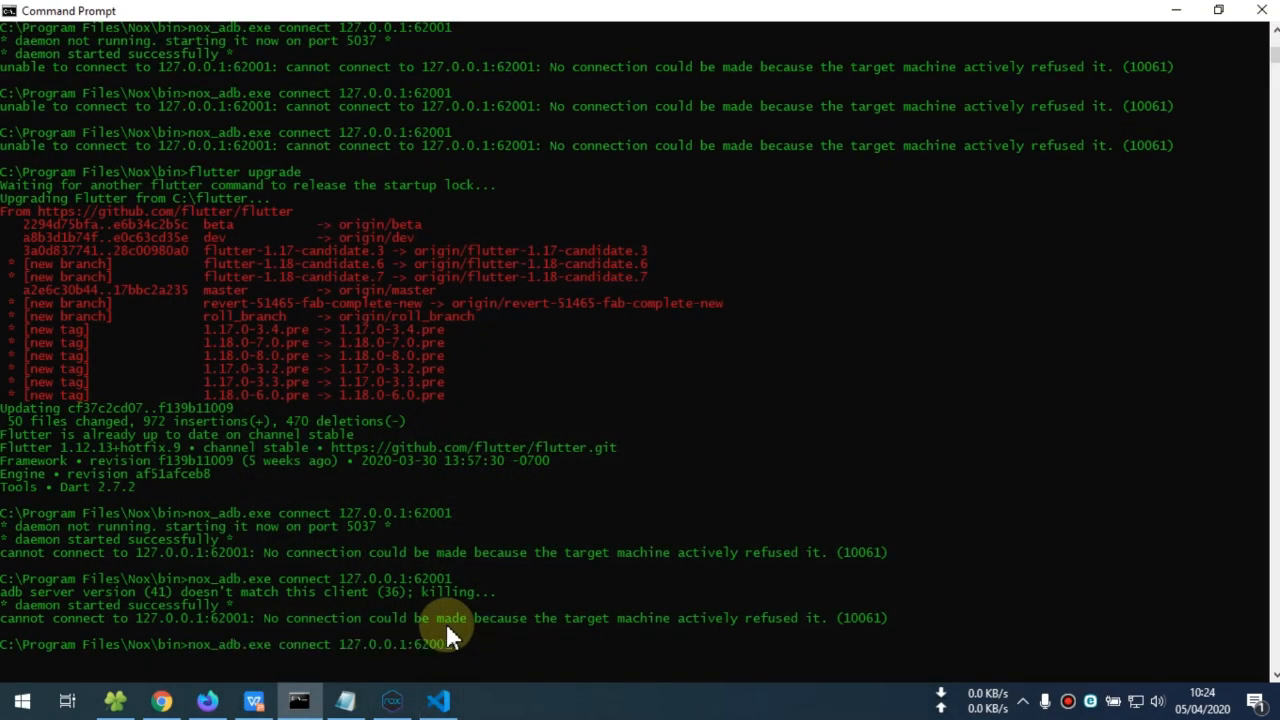
{"action": "key", "text": "Return"}
{"action": "scroll", "coordinate": [438, 593], "scroll_direction": "down", "scroll_amount": 2}
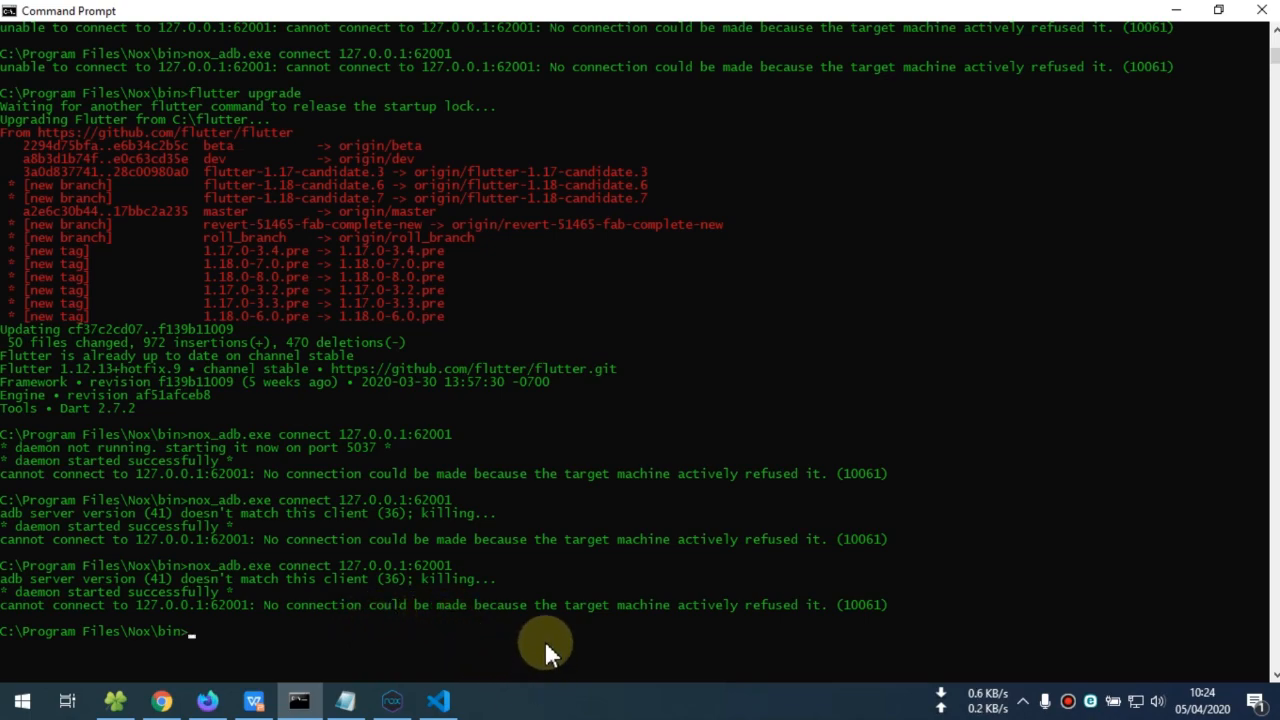
Step: Switch to NoxPlayer, move its window over Command Prompt, and view its general system settings without saving
{"action": "left_click", "coordinate": [391, 701]}
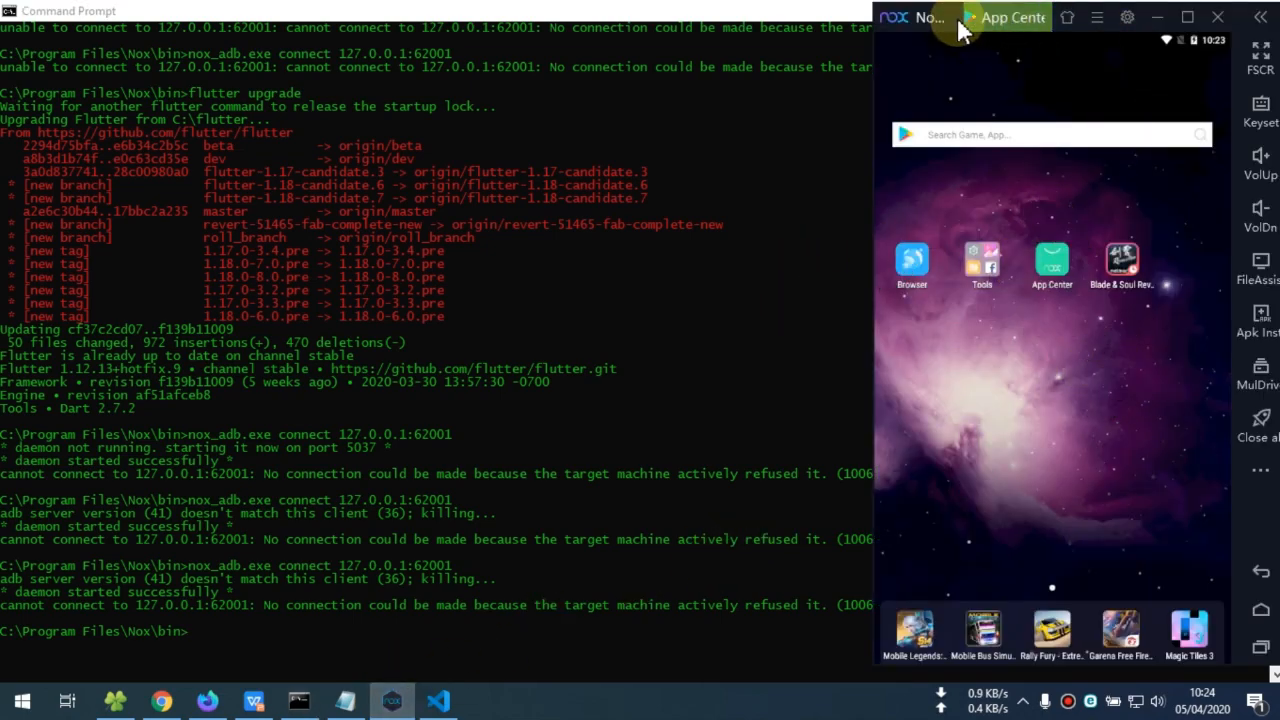
{"action": "left_click_drag", "start_coordinate": [880, 17], "coordinate": [667, 20]}
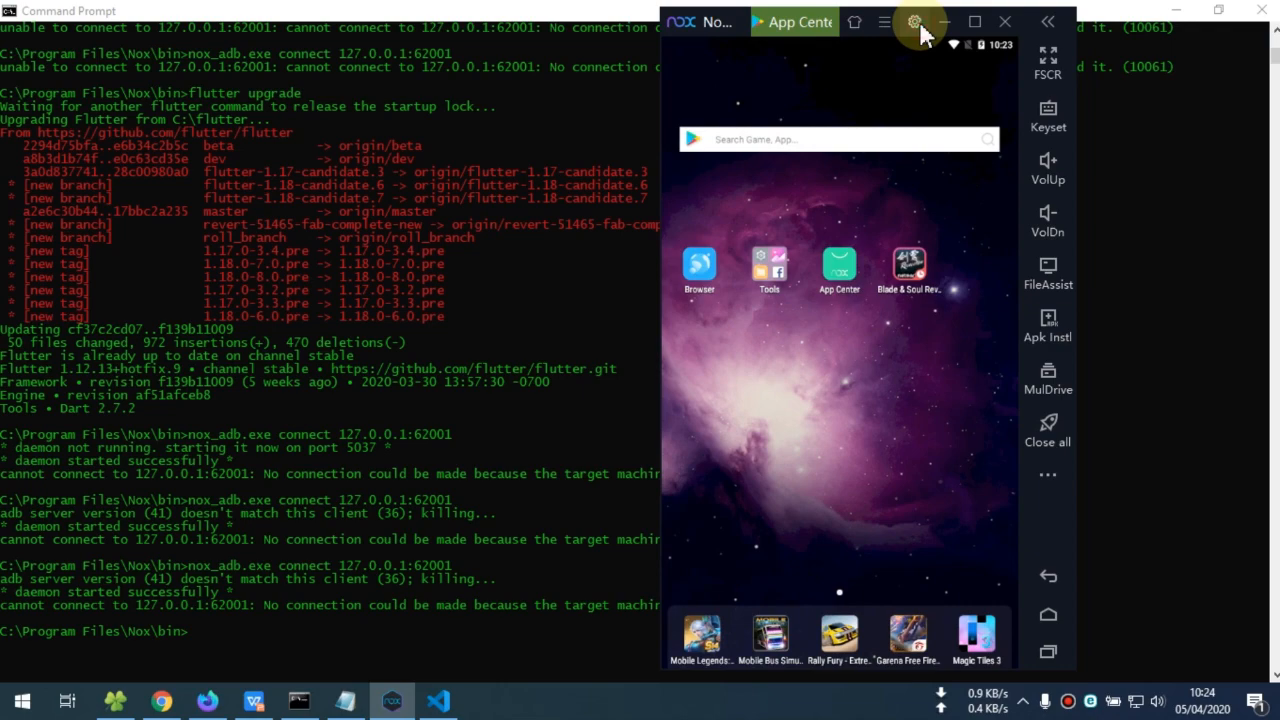
{"action": "left_click", "coordinate": [915, 23]}
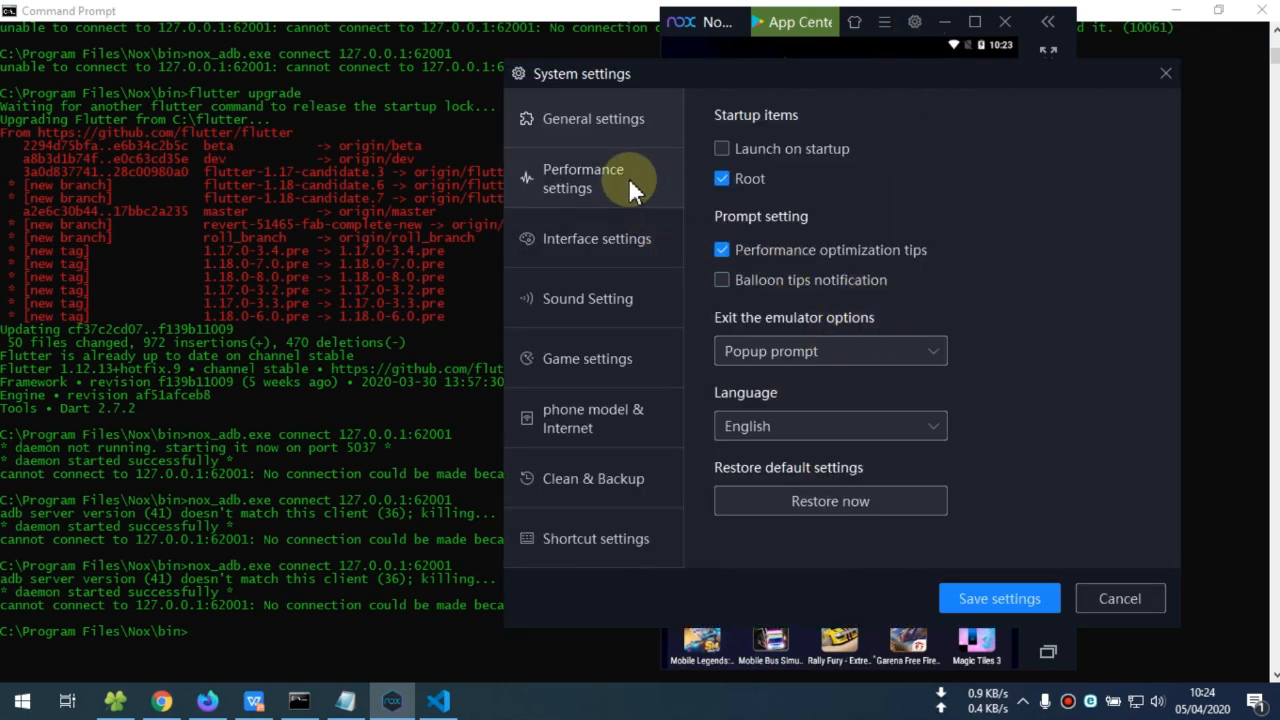
{"action": "left_click", "coordinate": [1128, 599]}
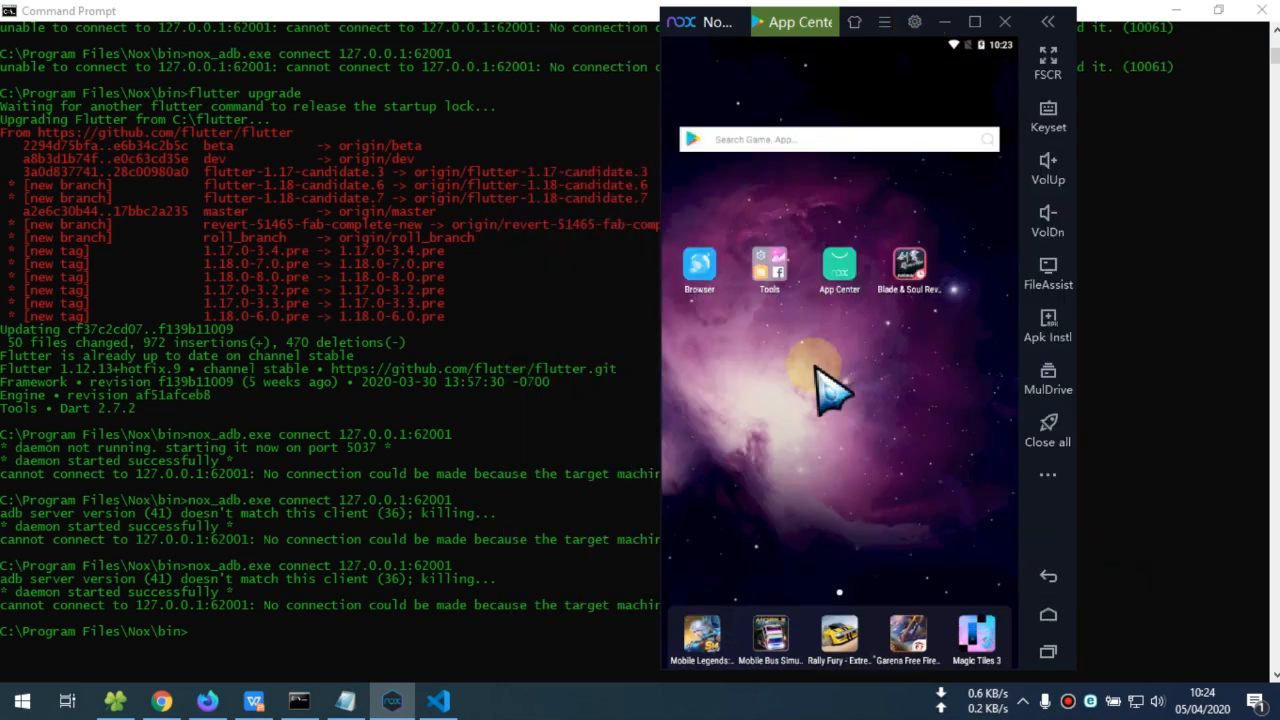
Step: Open the Android Settings app from NoxPlayer's Tools folder and save the emulator's system settings as they are
{"action": "left_click", "coordinate": [767, 266]}
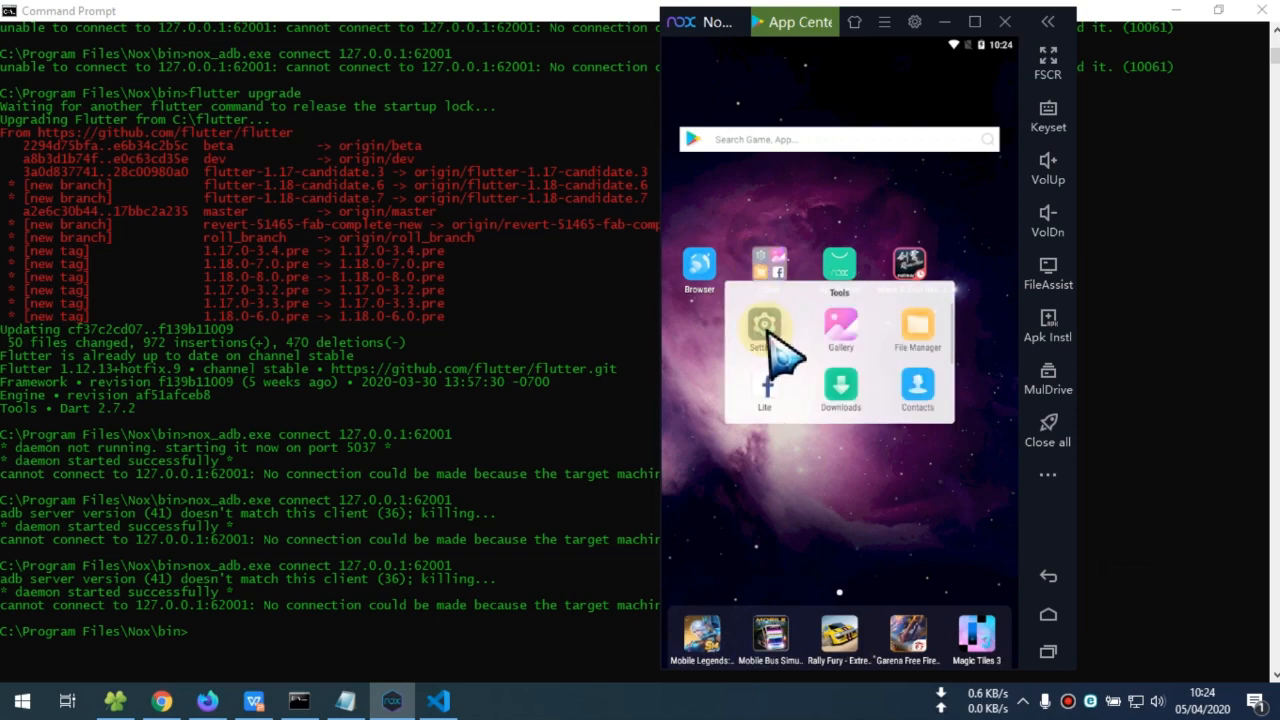
{"action": "left_click", "coordinate": [768, 332]}
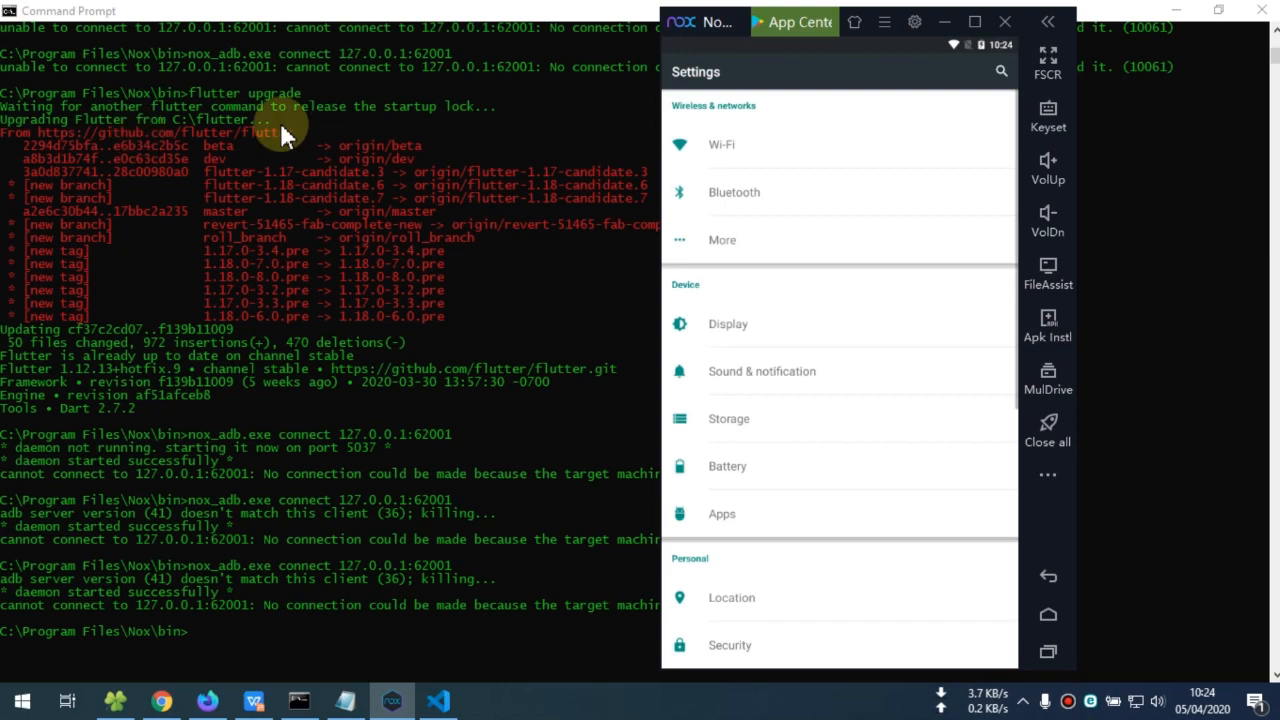
{"action": "left_click", "coordinate": [913, 22]}
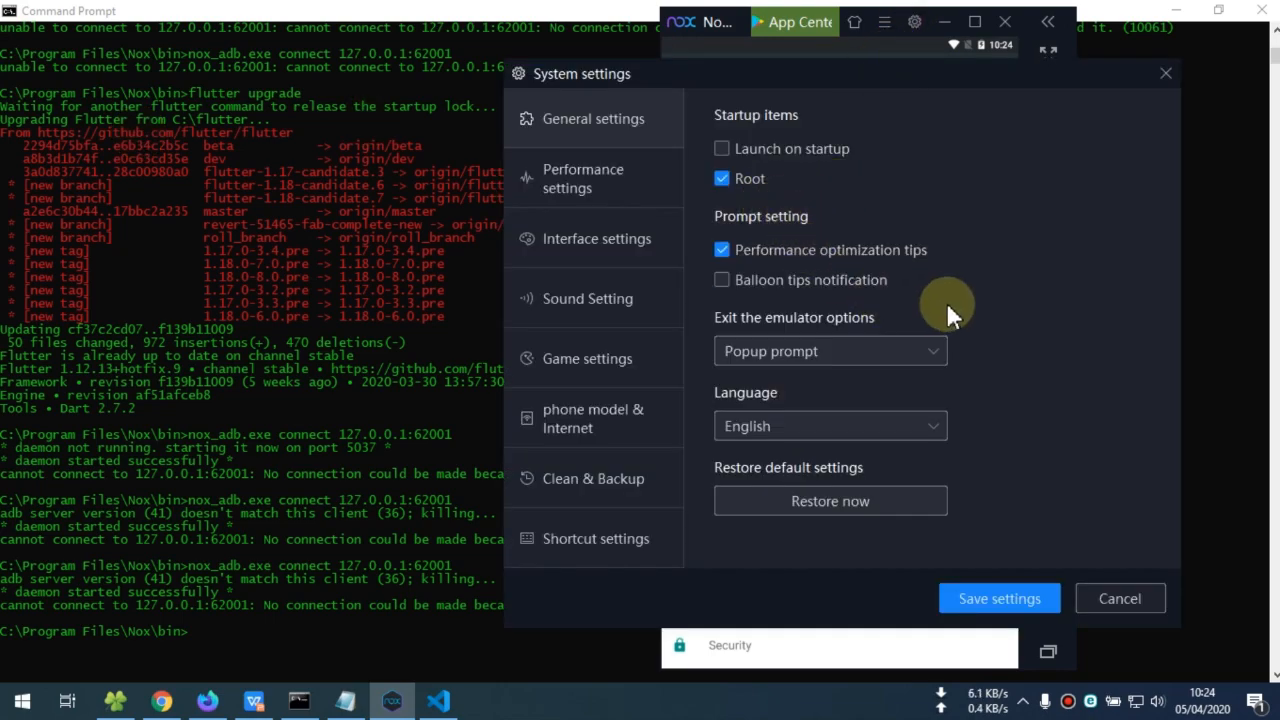
{"action": "left_click", "coordinate": [1012, 600]}
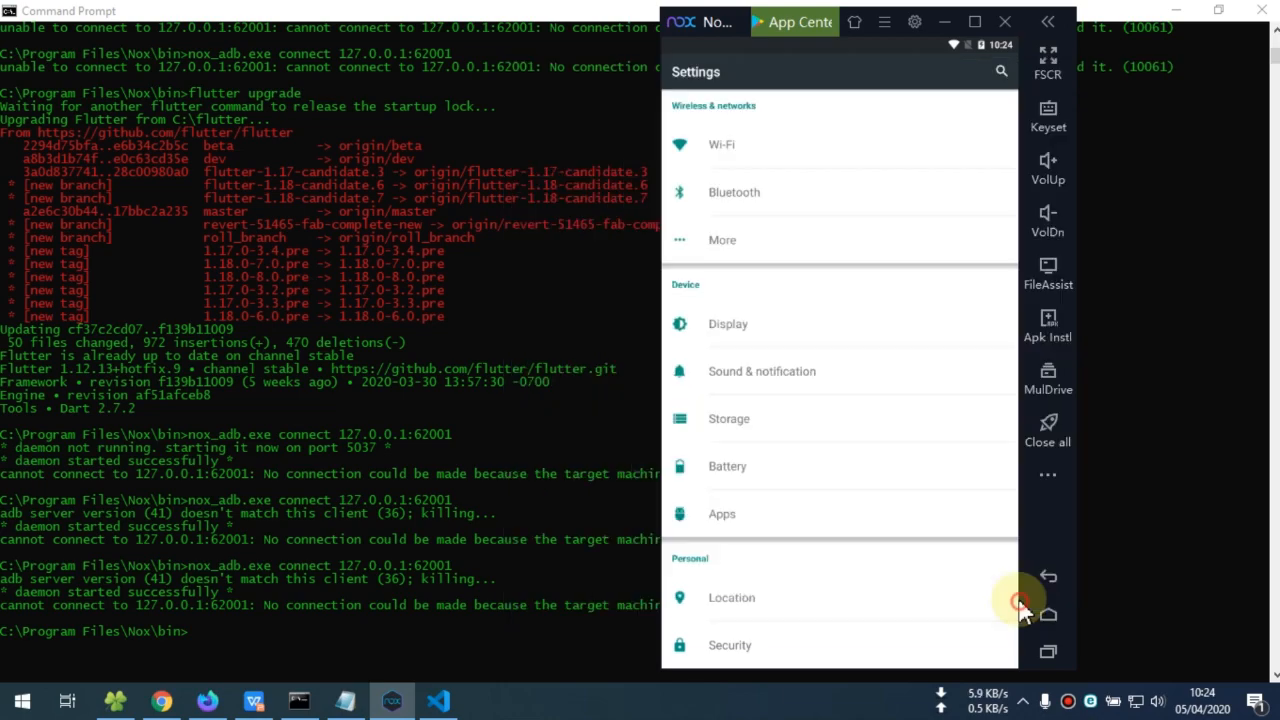
Step: Return to Command Prompt and try nox_adb.exe connect 127.0.0.1:62001 once more
{"action": "left_click", "coordinate": [308, 628]}
{"action": "key", "text": "Up"}
{"action": "key", "text": "Return"}
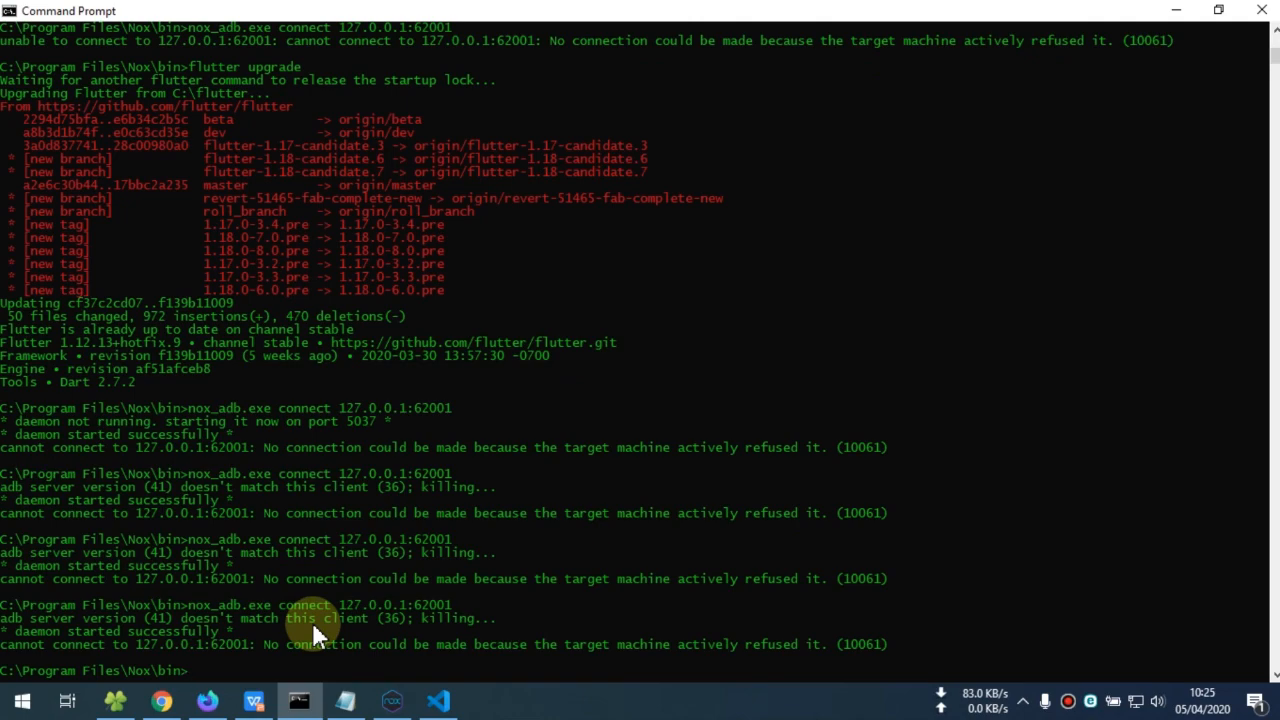
{"action": "scroll", "coordinate": [738, 554], "scroll_direction": "down", "scroll_amount": 4}
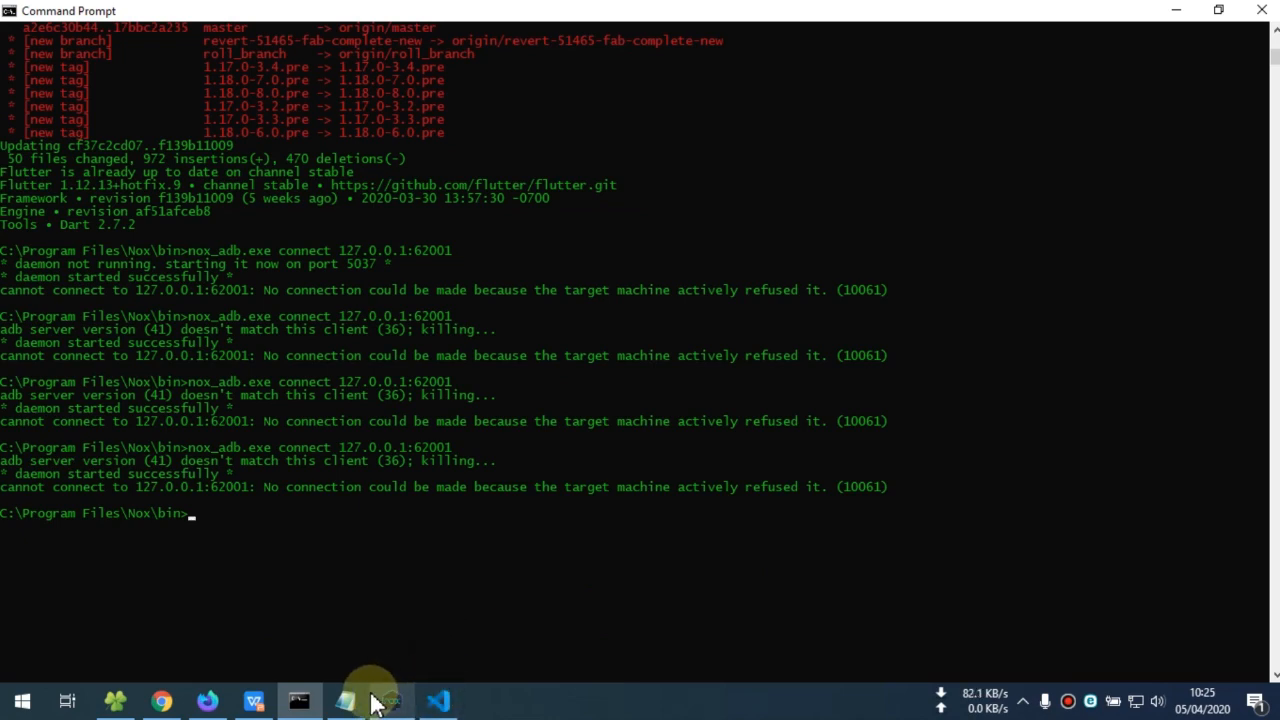
Step: Run flutter upgrade again from the Nox bin folder
{"action": "key", "text": "Up"}
{"action": "key", "text": "Up"}
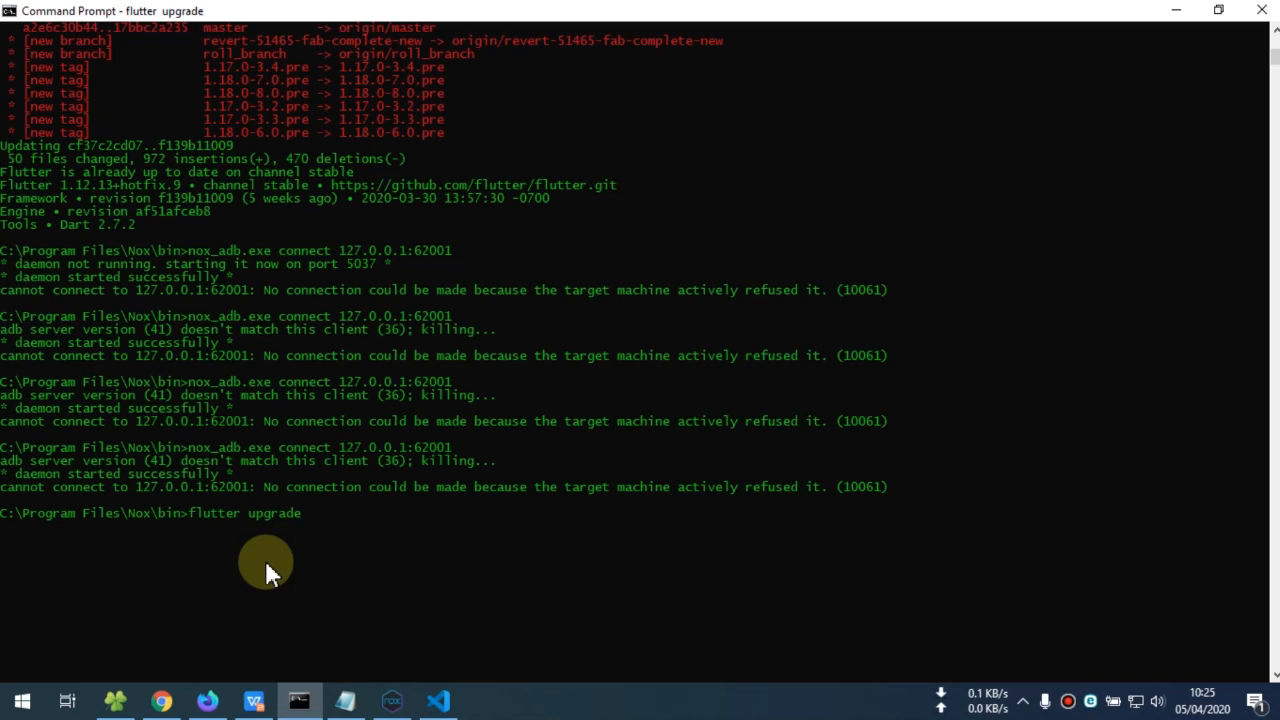
{"action": "key", "text": "Return"}
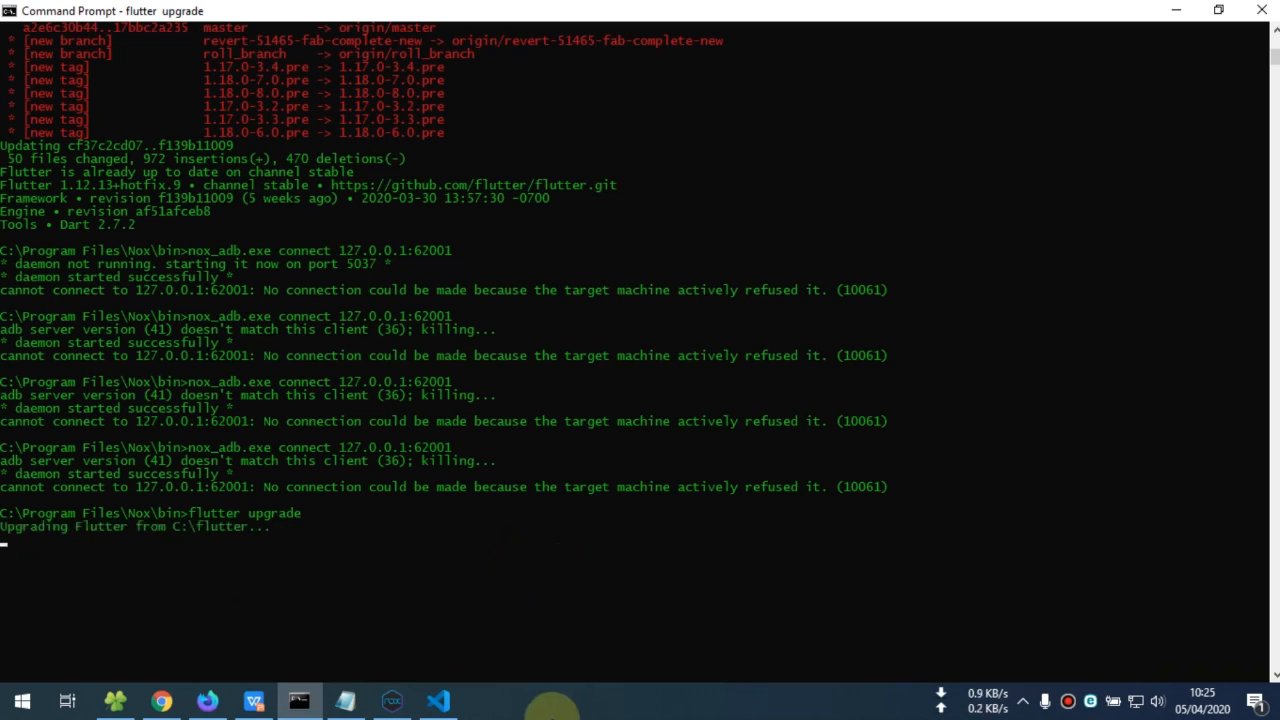
Step: Check the NoxPlayer window, return to Command Prompt, and retry nox_adb.exe connect 127.0.0.1:62001 after the Flutter upgrade
{"action": "left_click", "coordinate": [391, 701]}
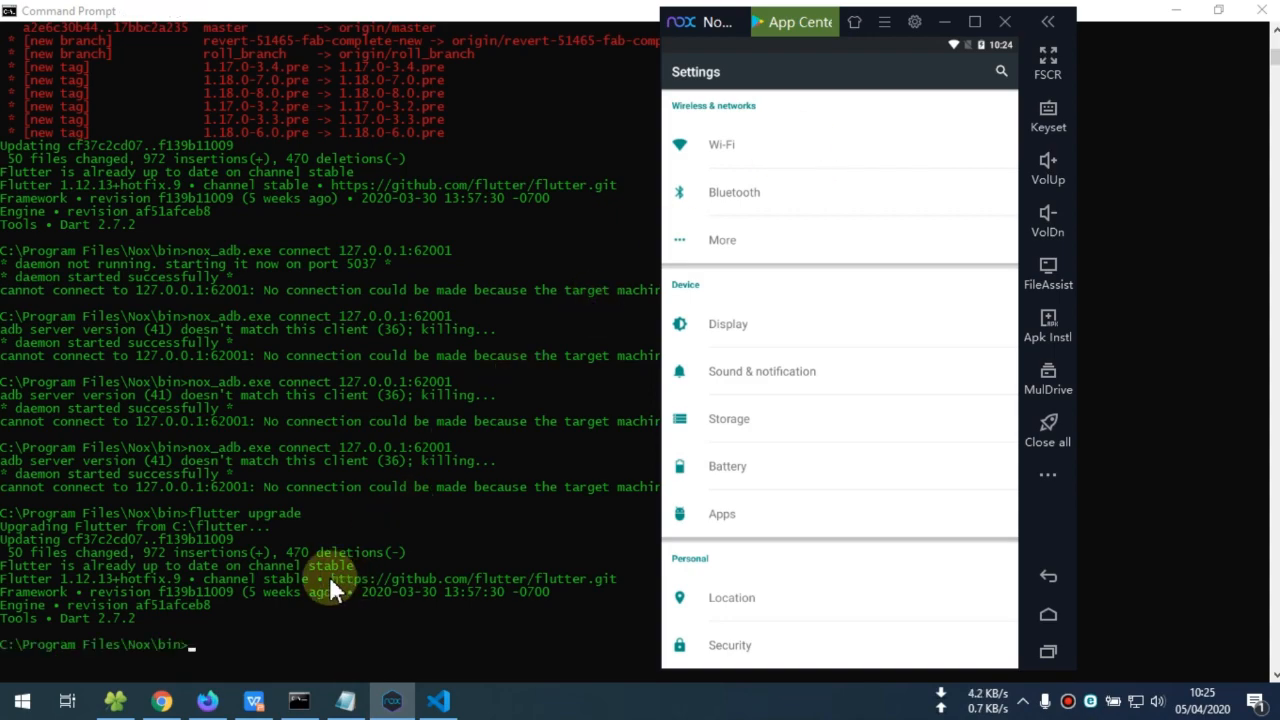
{"action": "left_click", "coordinate": [276, 615]}
{"action": "type", "text": "nox_adb.exe connect 127.0.0.1:62001"}
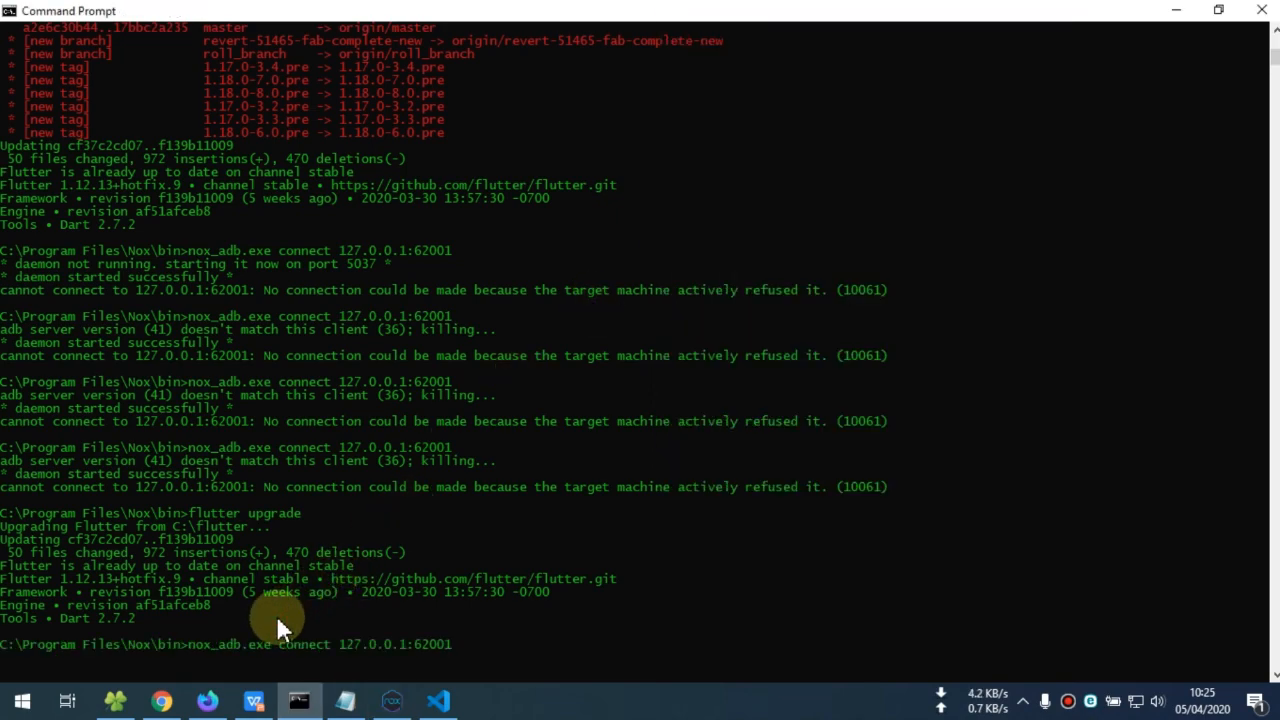
{"action": "key", "text": "Return"}
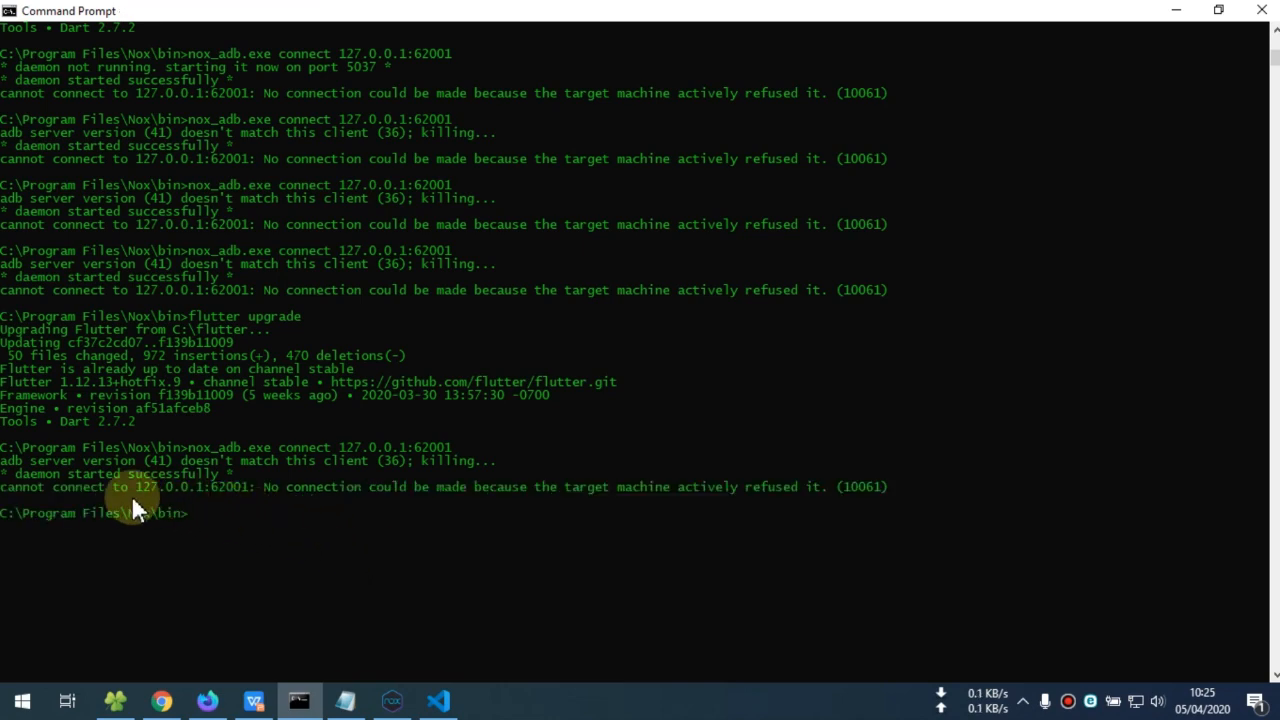
Step: View NoxPlayer once more, return to Command Prompt, and restart Windows
{"action": "left_click", "coordinate": [391, 700]}
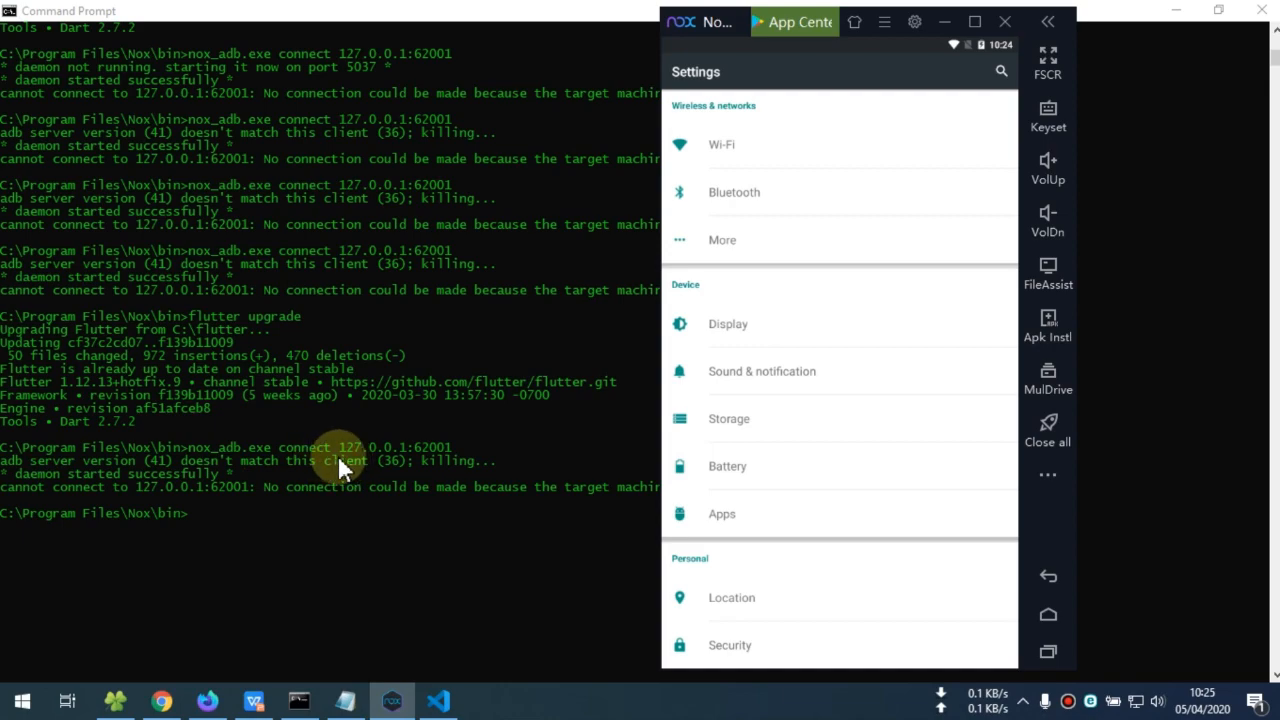
{"action": "left_click", "coordinate": [190, 447]}
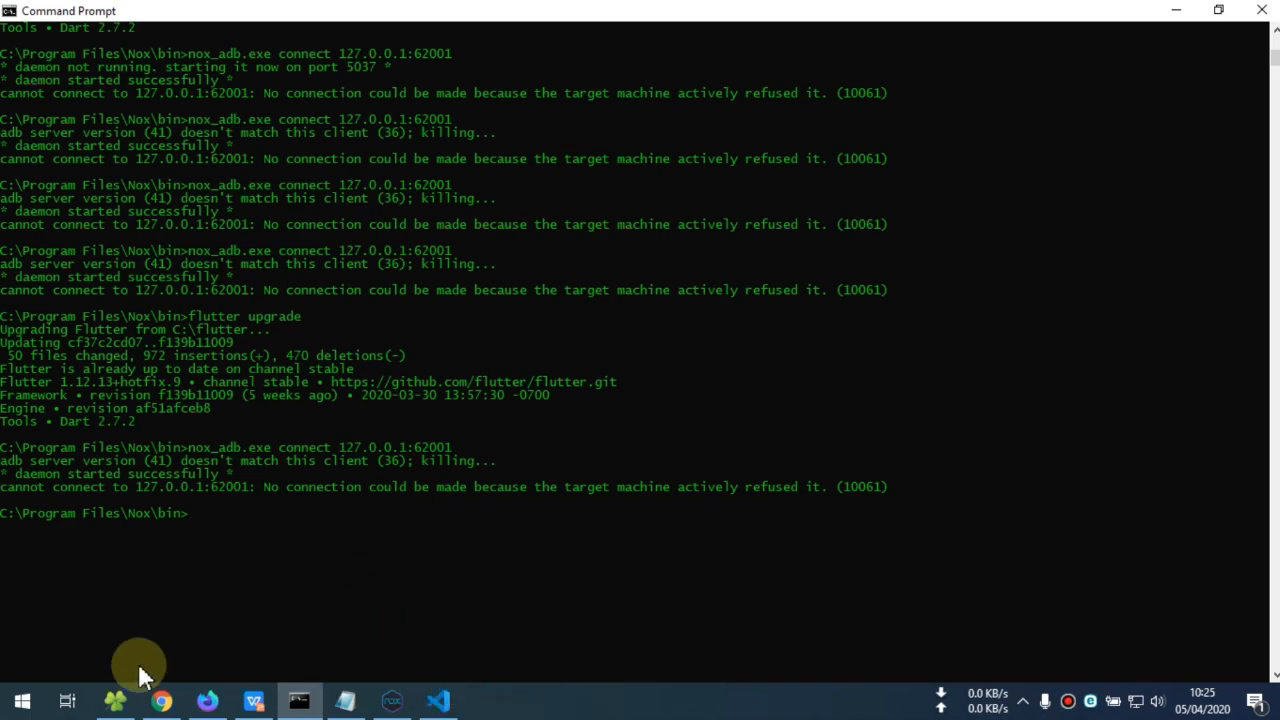
{"action": "left_click", "coordinate": [20, 700]}
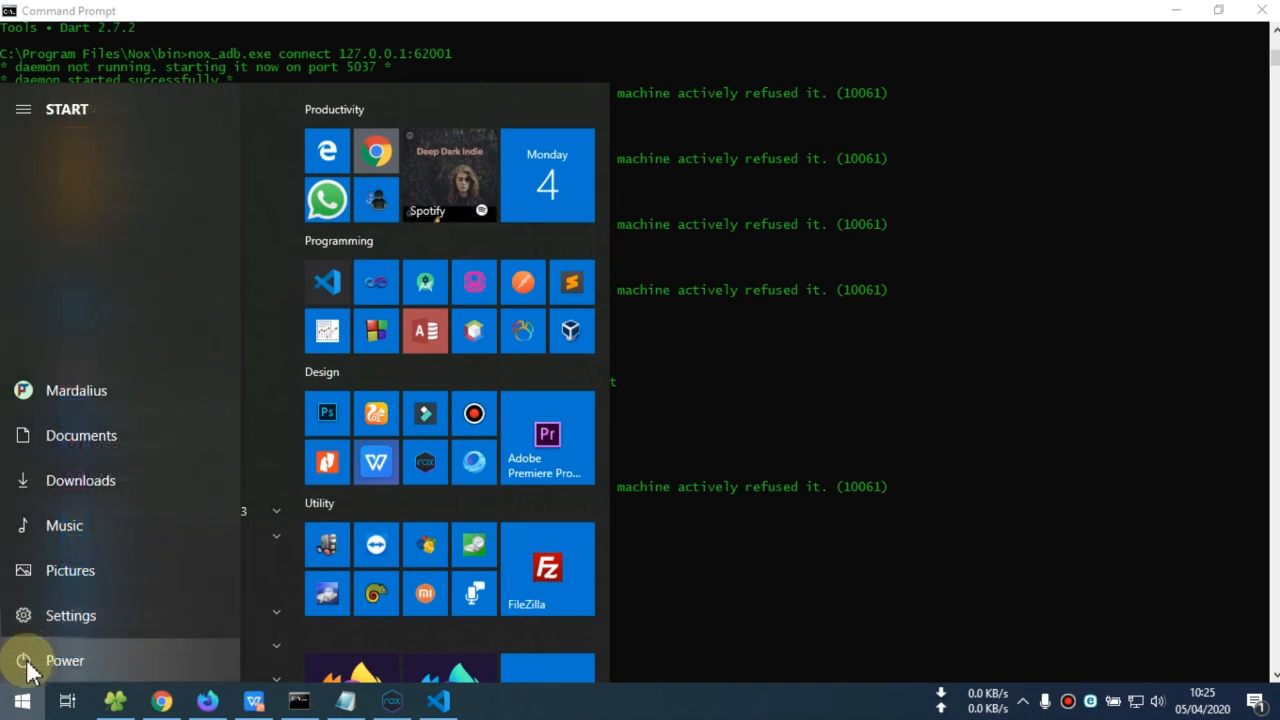
{"action": "left_click", "coordinate": [24, 660]}
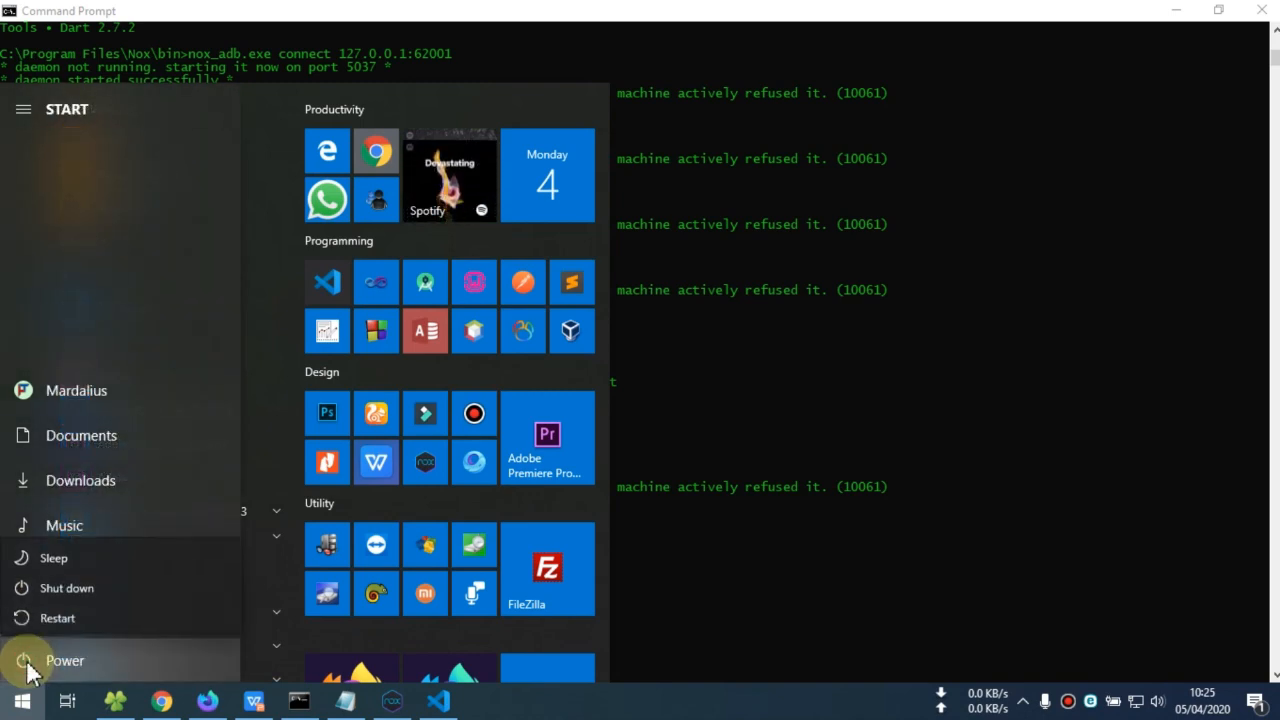
{"action": "left_click", "coordinate": [58, 613]}
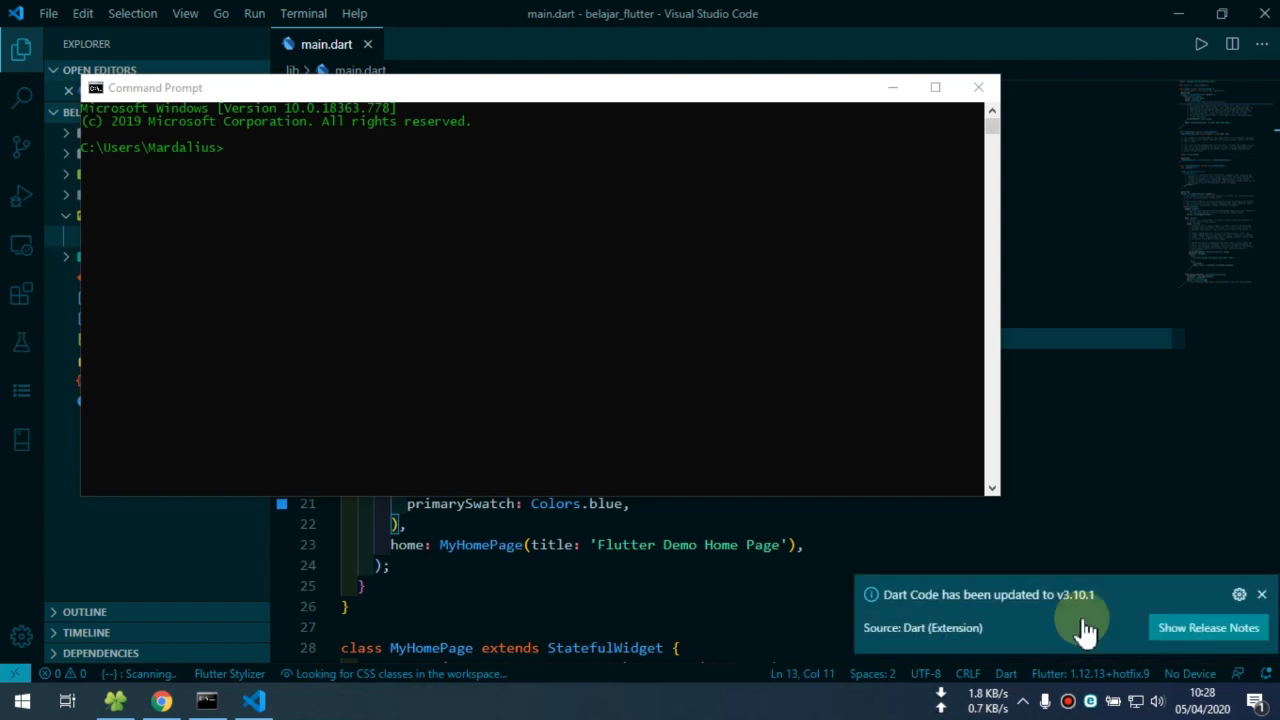
Step: Dismiss the Dart Code update notification in Visual Studio Code and launch Nox
{"action": "left_click", "coordinate": [1262, 596]}
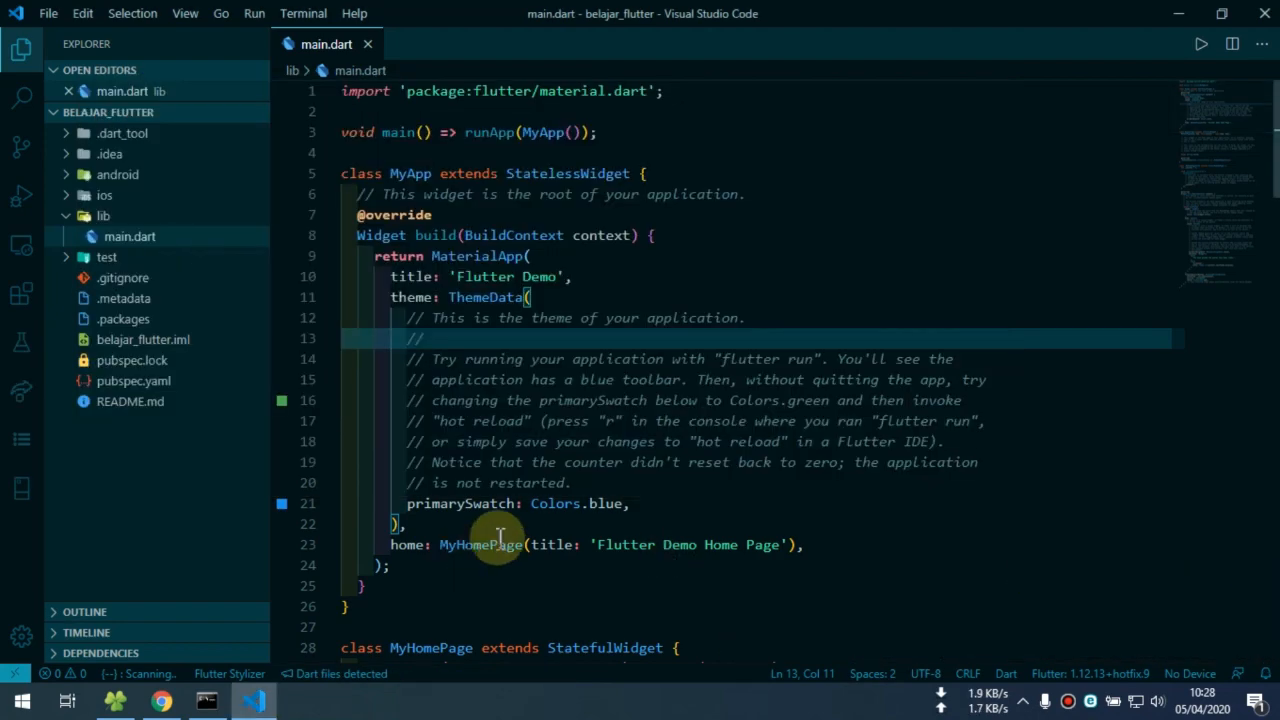
{"action": "left_click", "coordinate": [505, 462]}
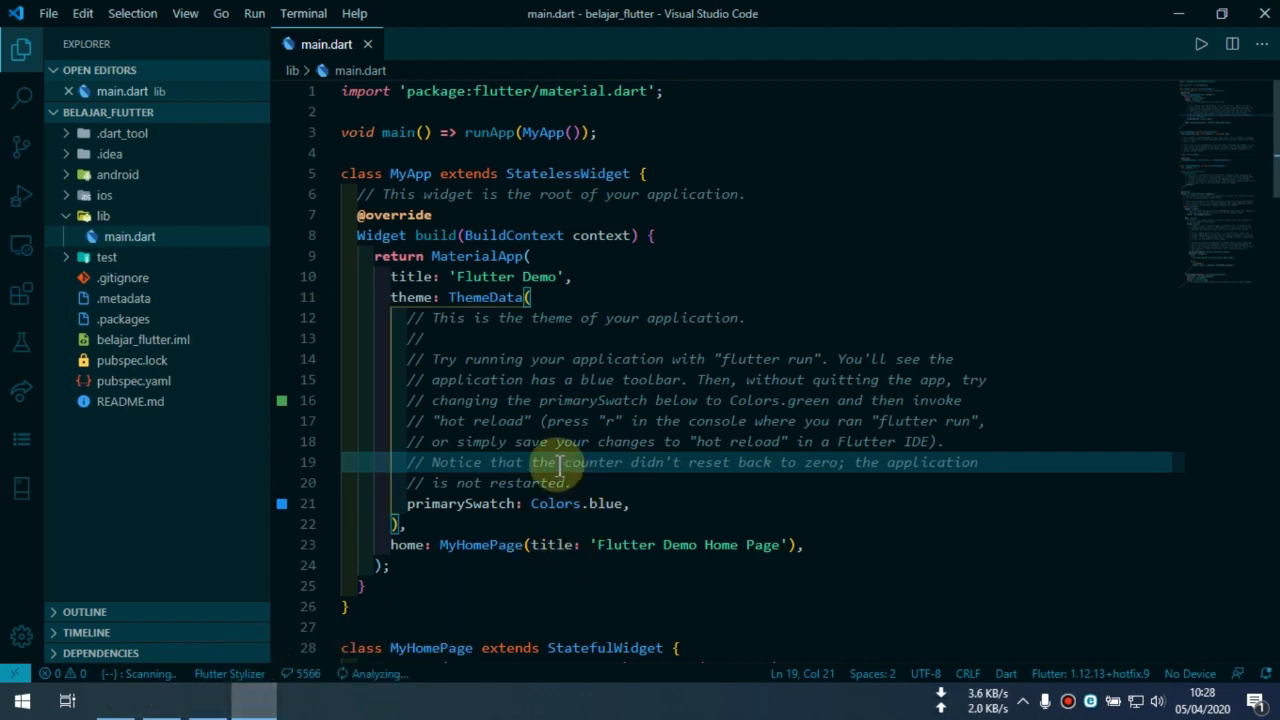
{"action": "left_click", "coordinate": [10, 708]}
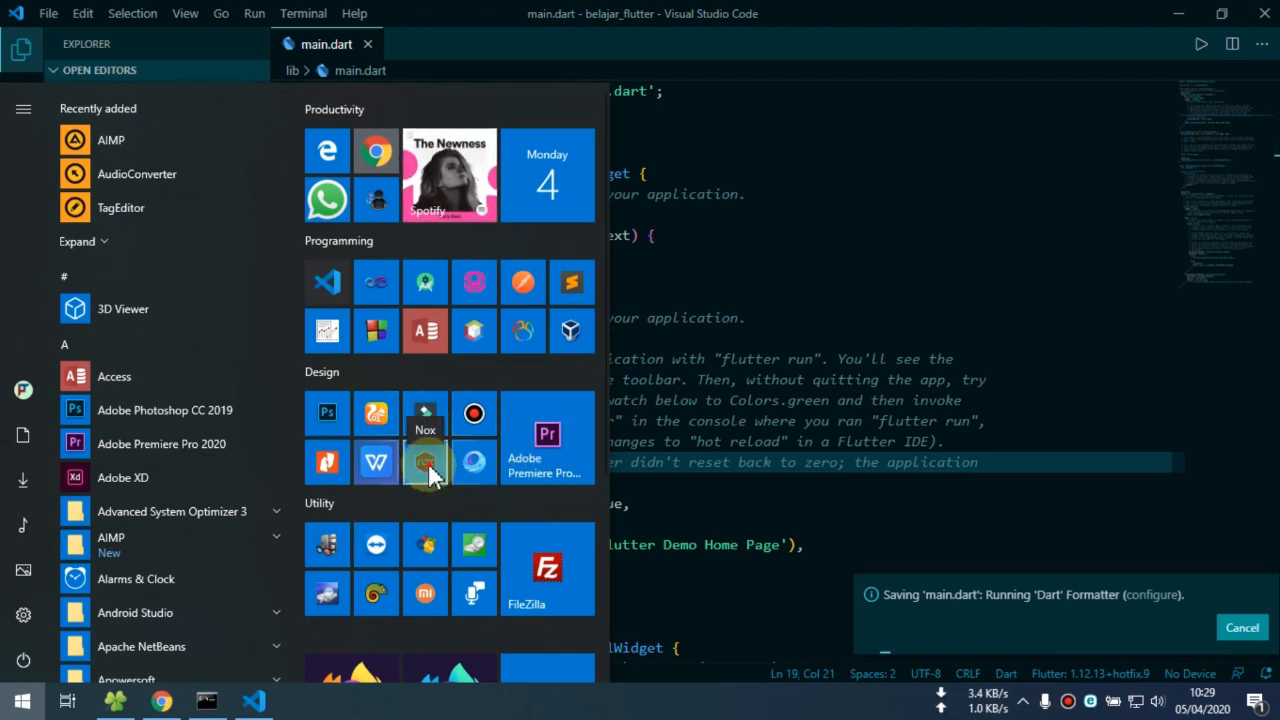
{"action": "left_click", "coordinate": [428, 468]}
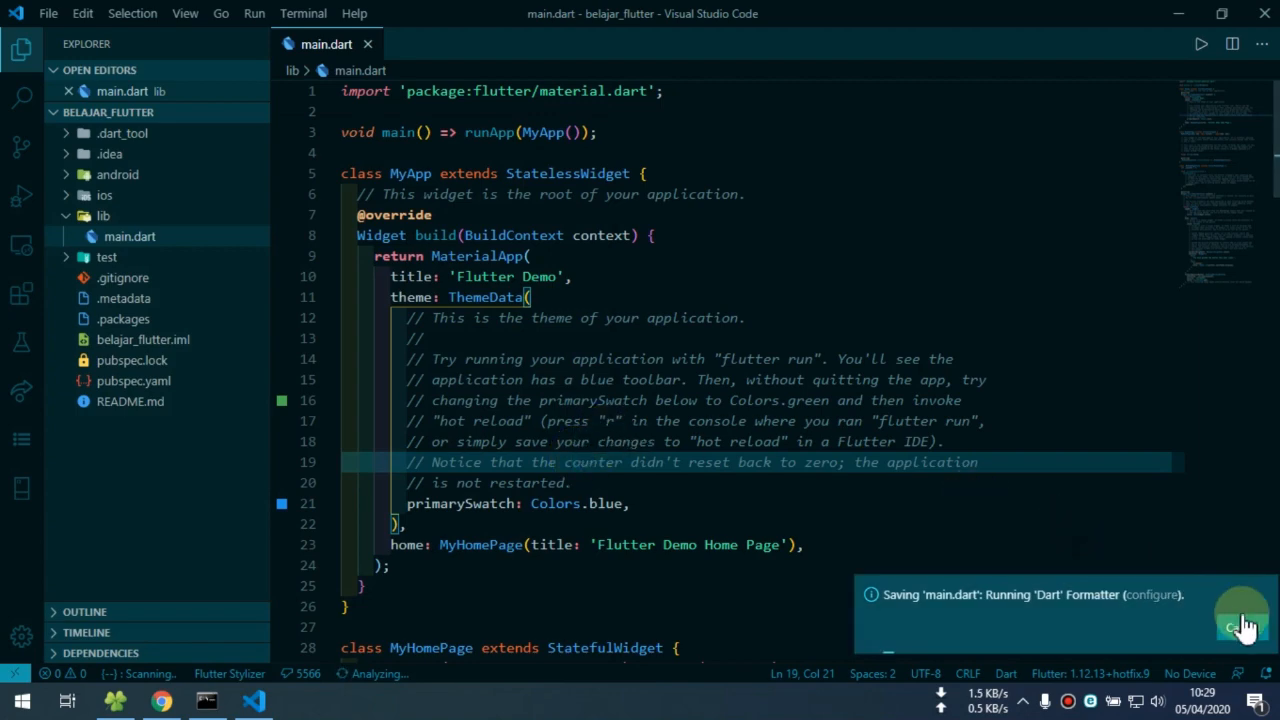
Step: View the workspace problems in Visual Studio Code, close the list, and check NoxPlayer's loading progress
{"action": "scroll", "coordinate": [470, 605], "scroll_direction": "down", "scroll_amount": 1}
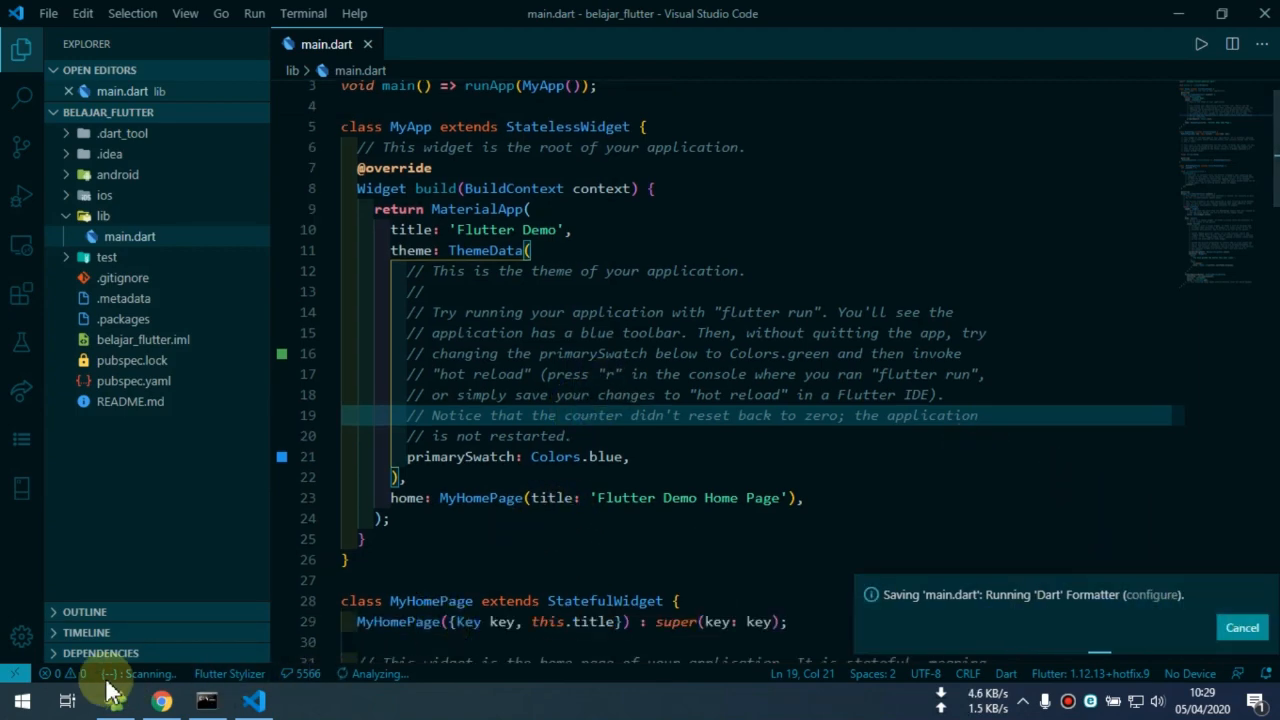
{"action": "left_click", "coordinate": [57, 676]}
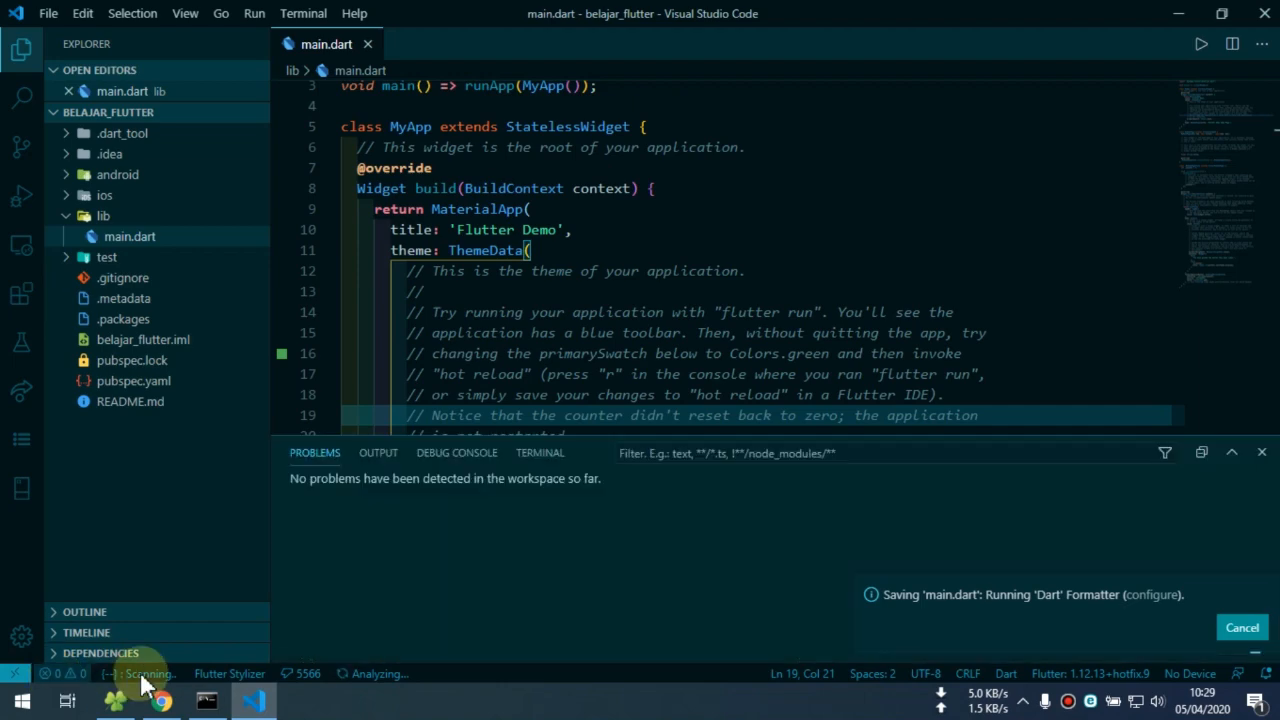
{"action": "left_click", "coordinate": [1263, 456]}
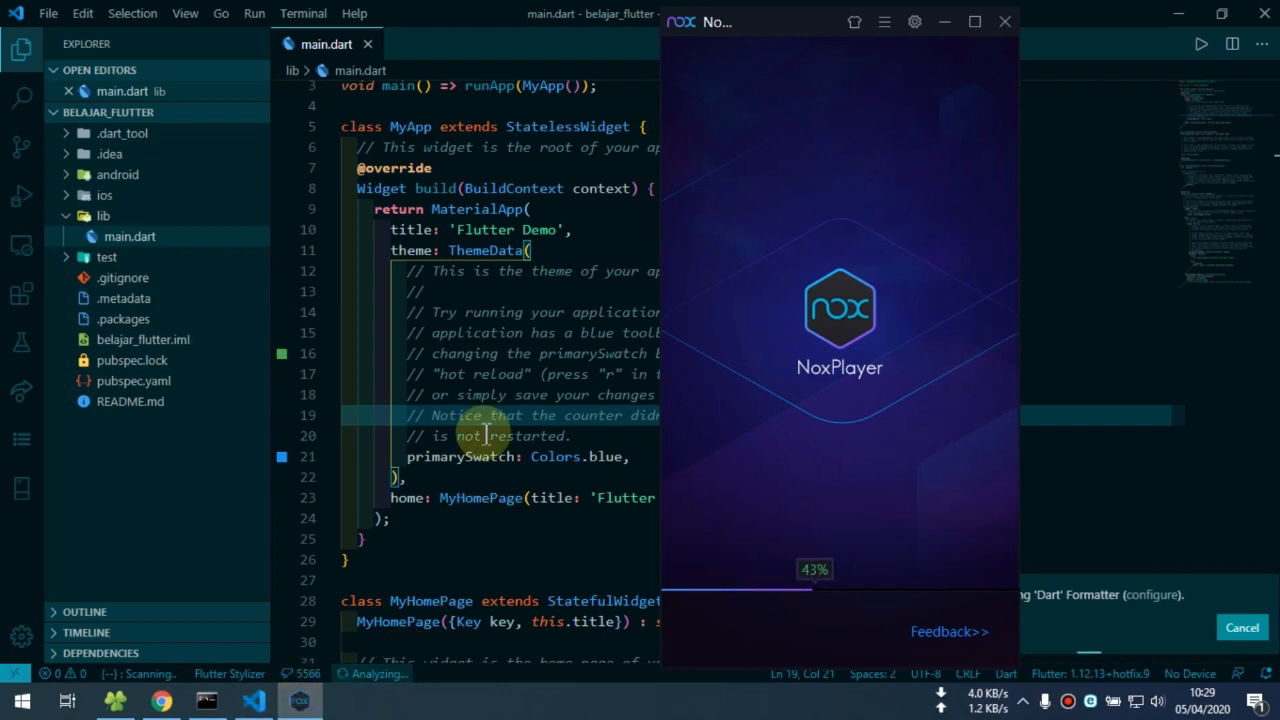
{"action": "left_click", "coordinate": [538, 436]}
{"action": "left_click", "coordinate": [300, 700]}
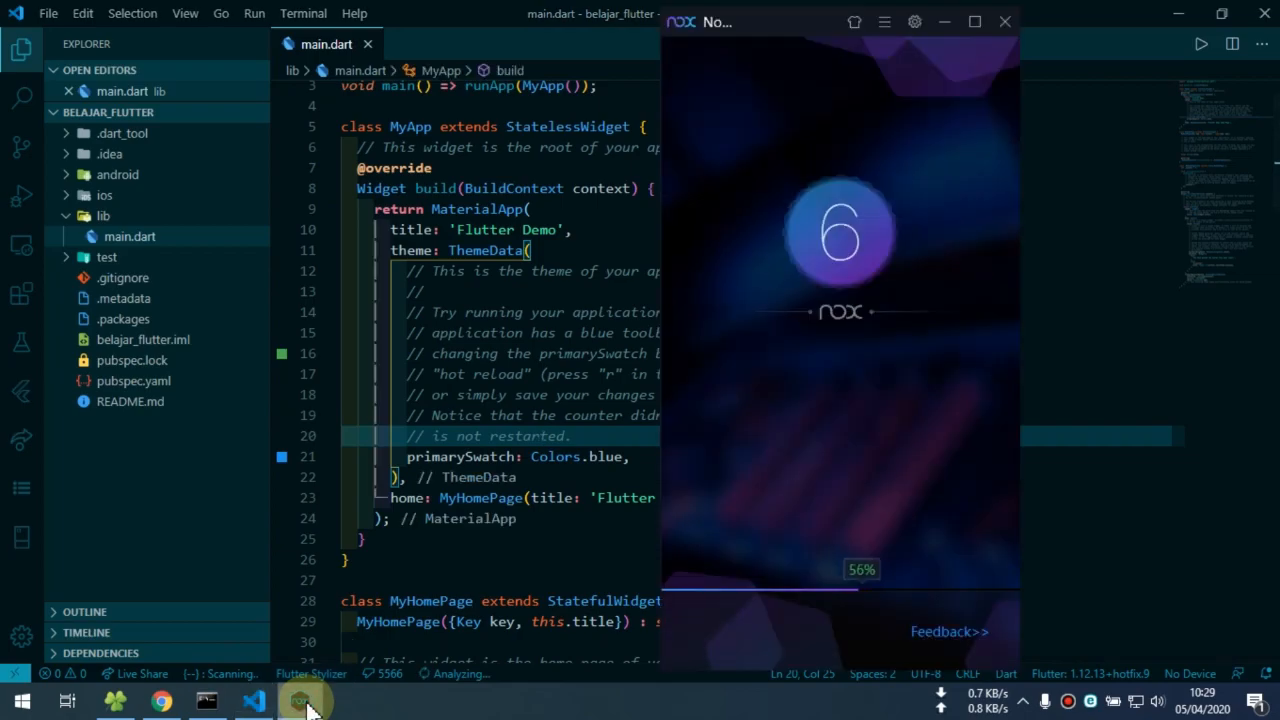
Step: Open koneksi ke nox.txt from the flutter folder in Downloads
{"action": "left_click", "coordinate": [115, 700]}
{"action": "left_click", "coordinate": [80, 268]}
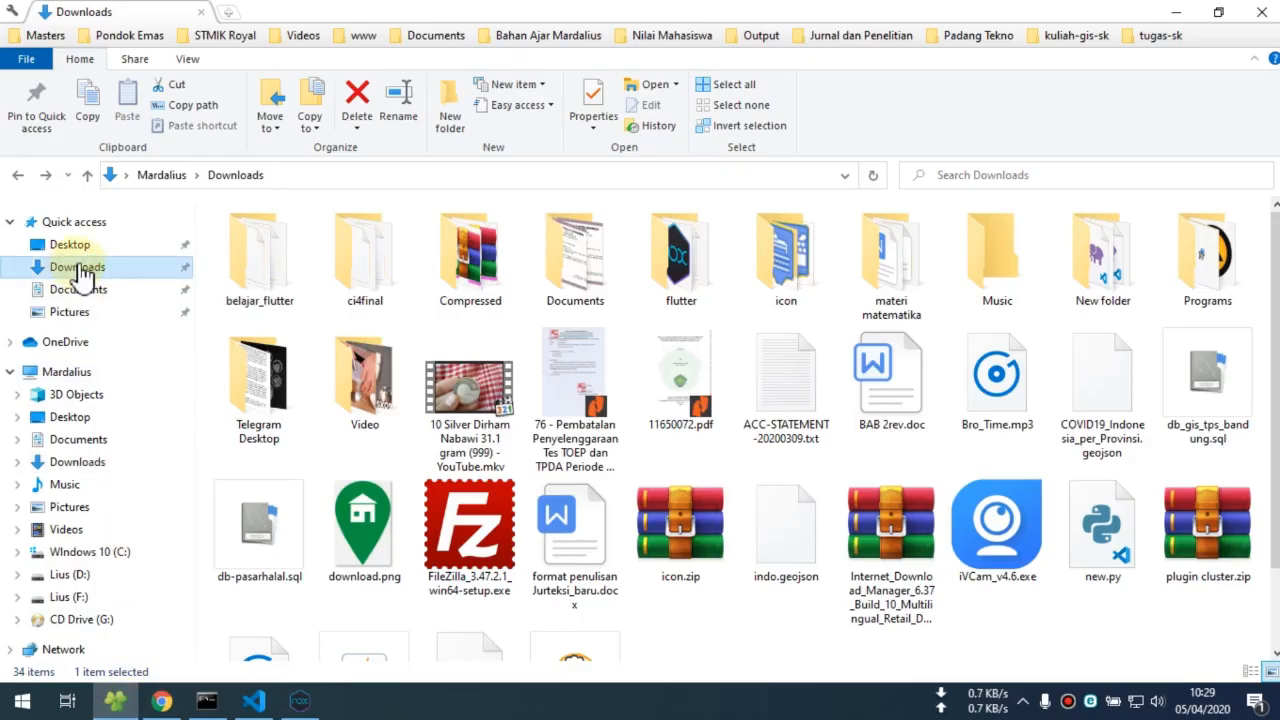
{"action": "double_click", "coordinate": [692, 295]}
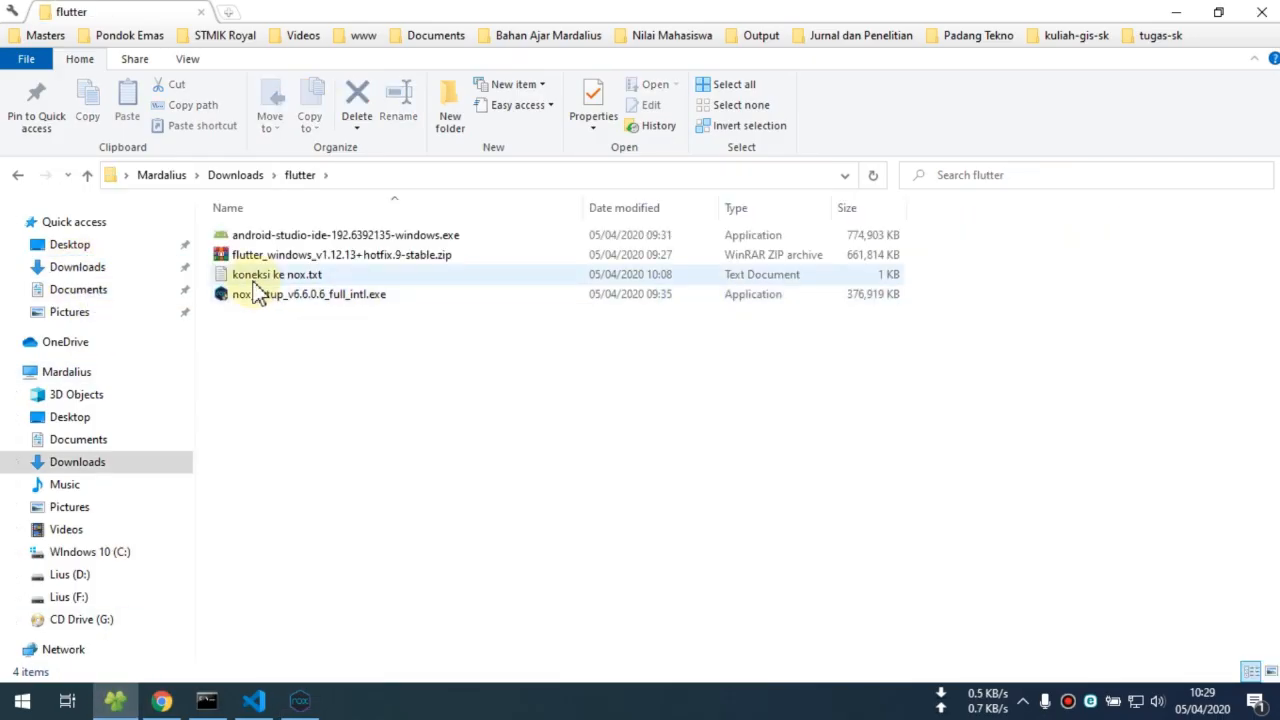
{"action": "left_click", "coordinate": [246, 281]}
{"action": "double_click", "coordinate": [242, 275]}
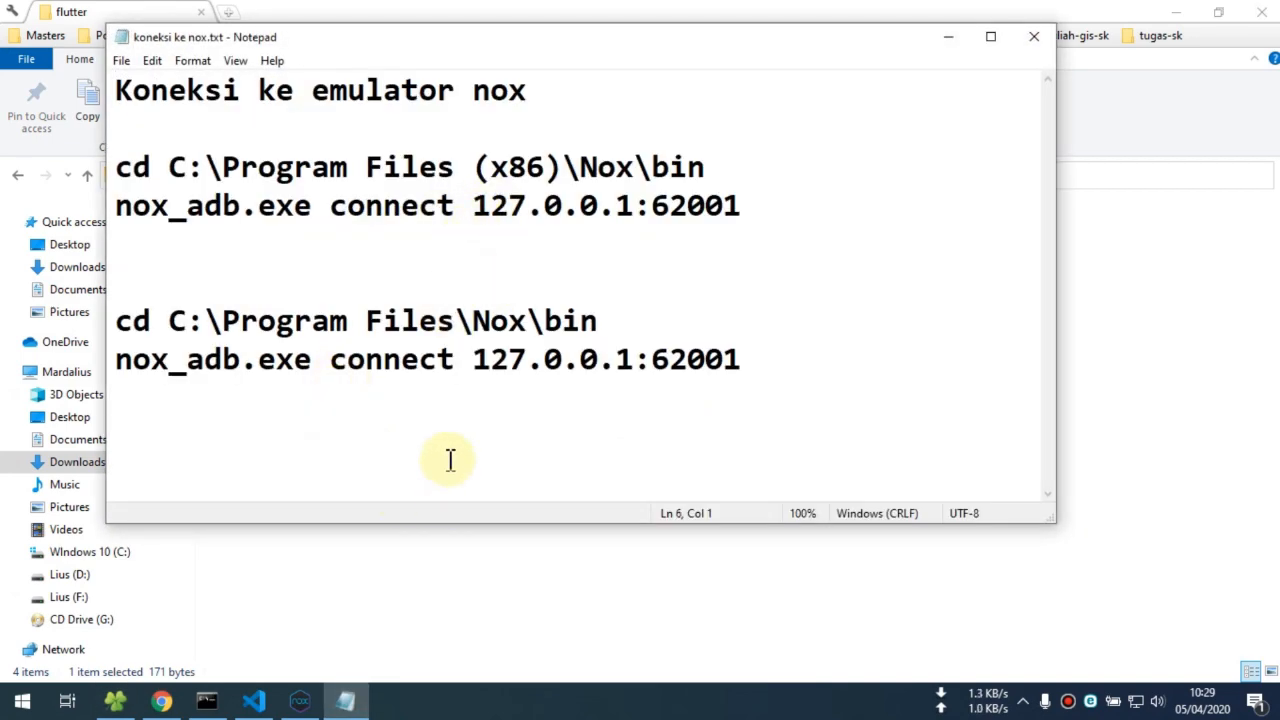
Step: Check NoxPlayer's startup and review the cd C:\Program Files\Nox\bin and nox_adb.exe connect 127.0.0.1:62001 commands in the notes
{"action": "left_click", "coordinate": [302, 700]}
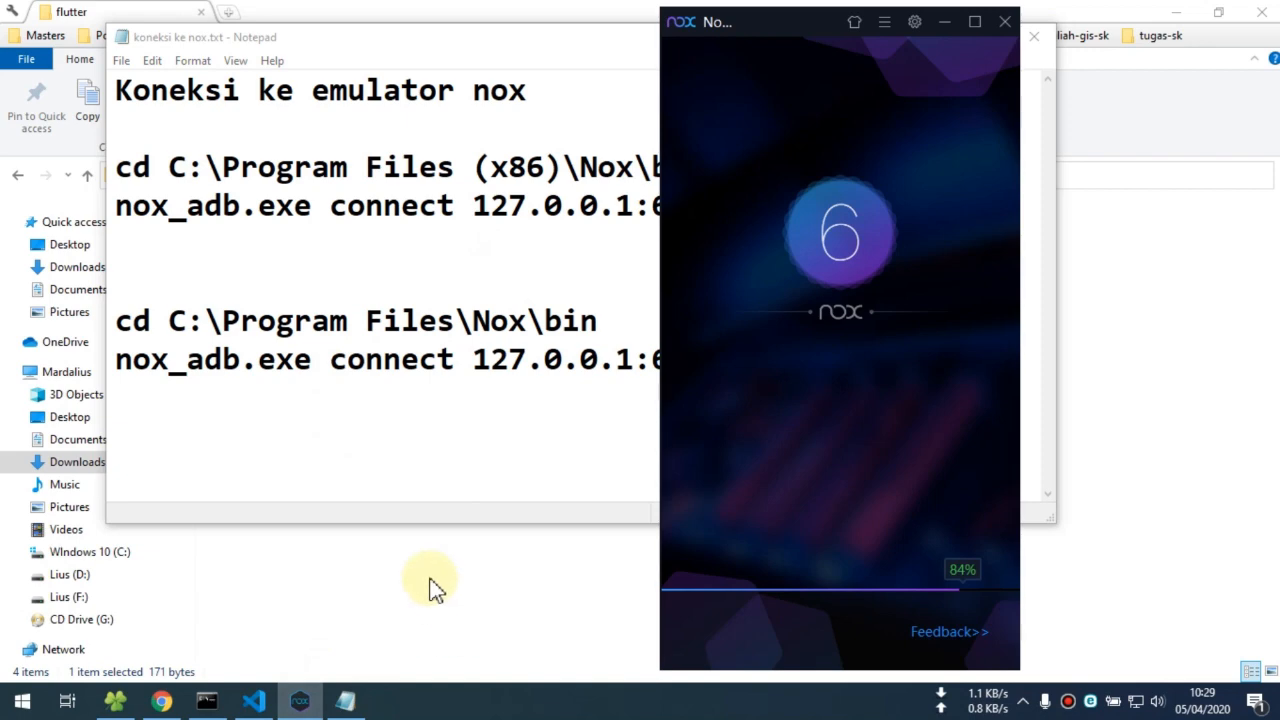
{"action": "left_click", "coordinate": [403, 405]}
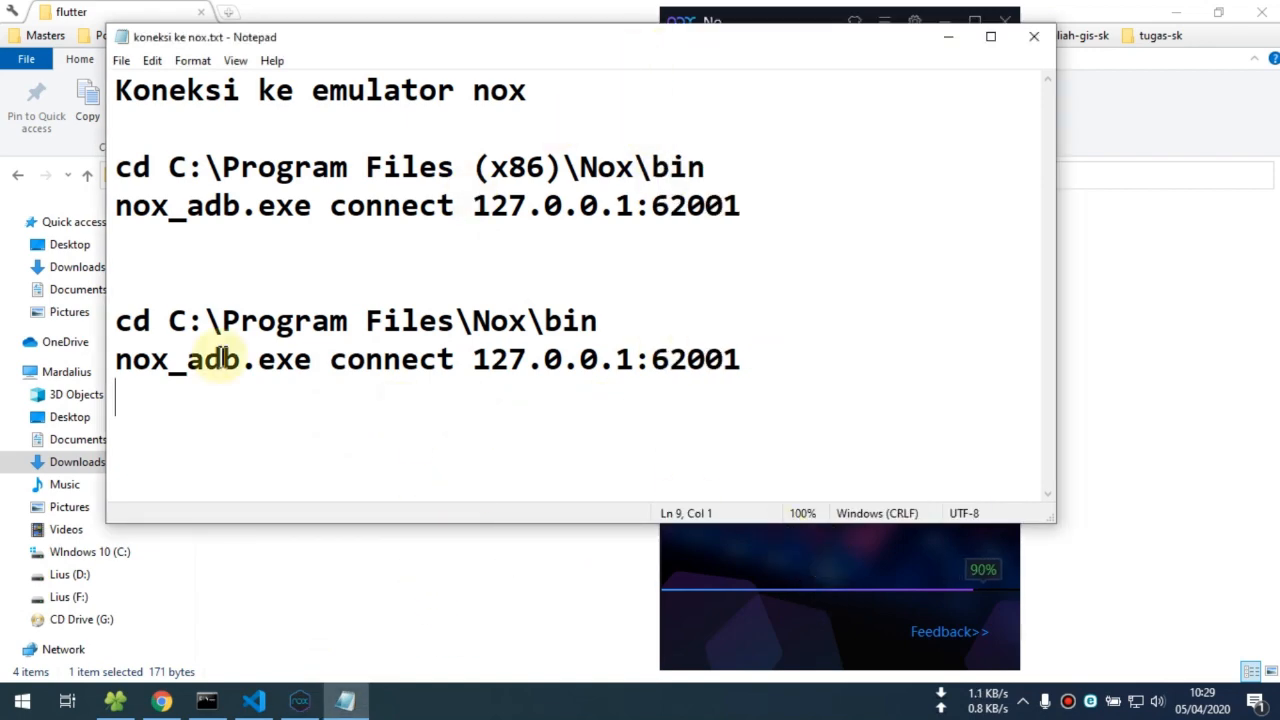
{"action": "left_click_drag", "start_coordinate": [116, 320], "coordinate": [580, 322]}
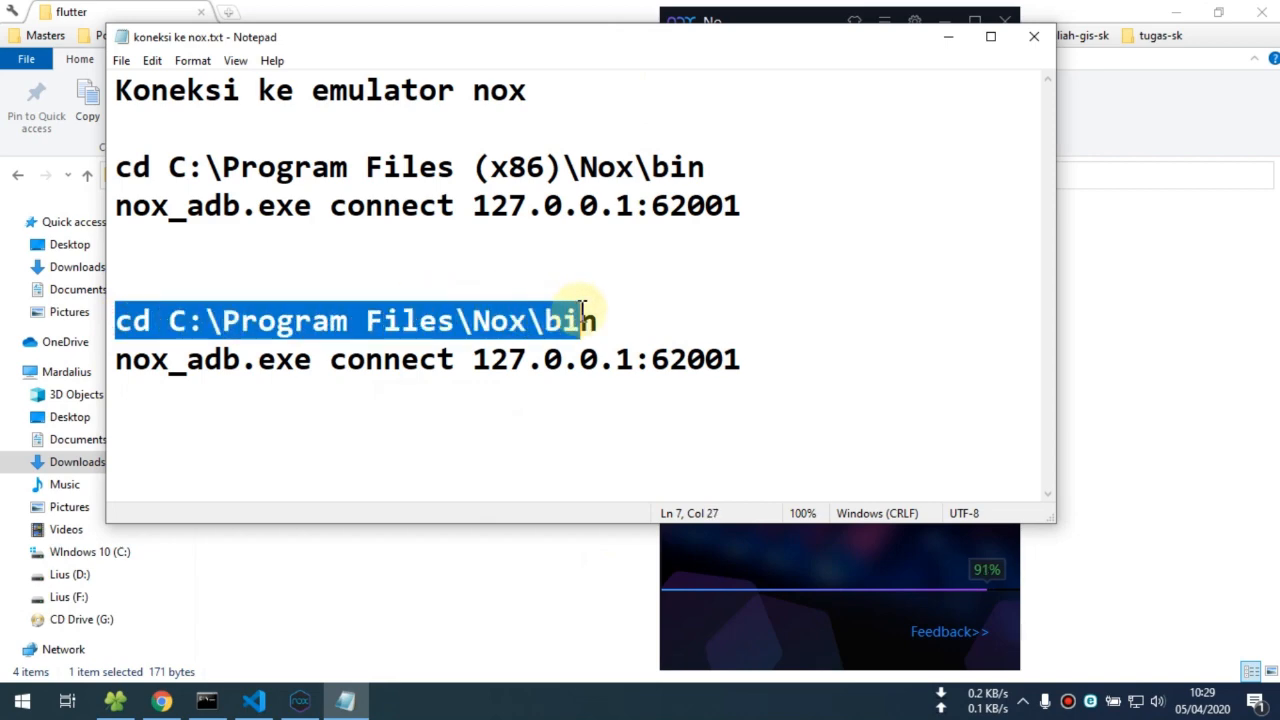
{"action": "left_click", "coordinate": [537, 367]}
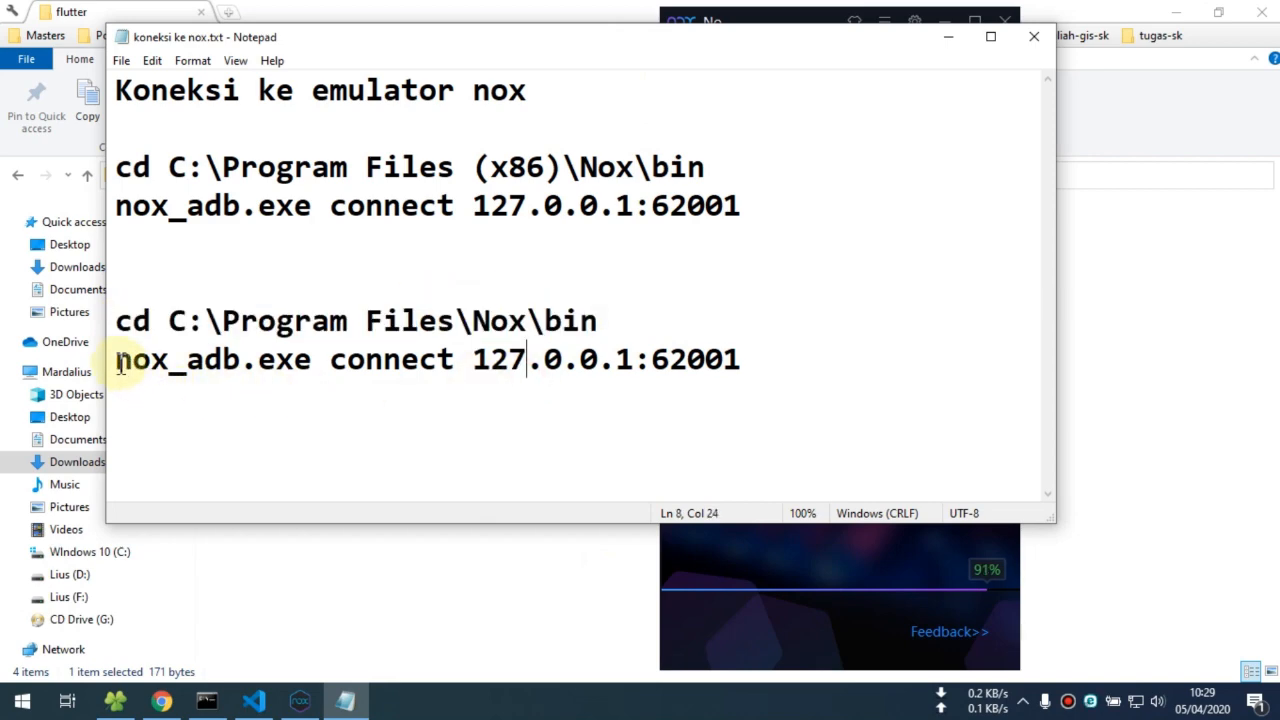
{"action": "left_click_drag", "start_coordinate": [605, 321], "coordinate": [195, 321]}
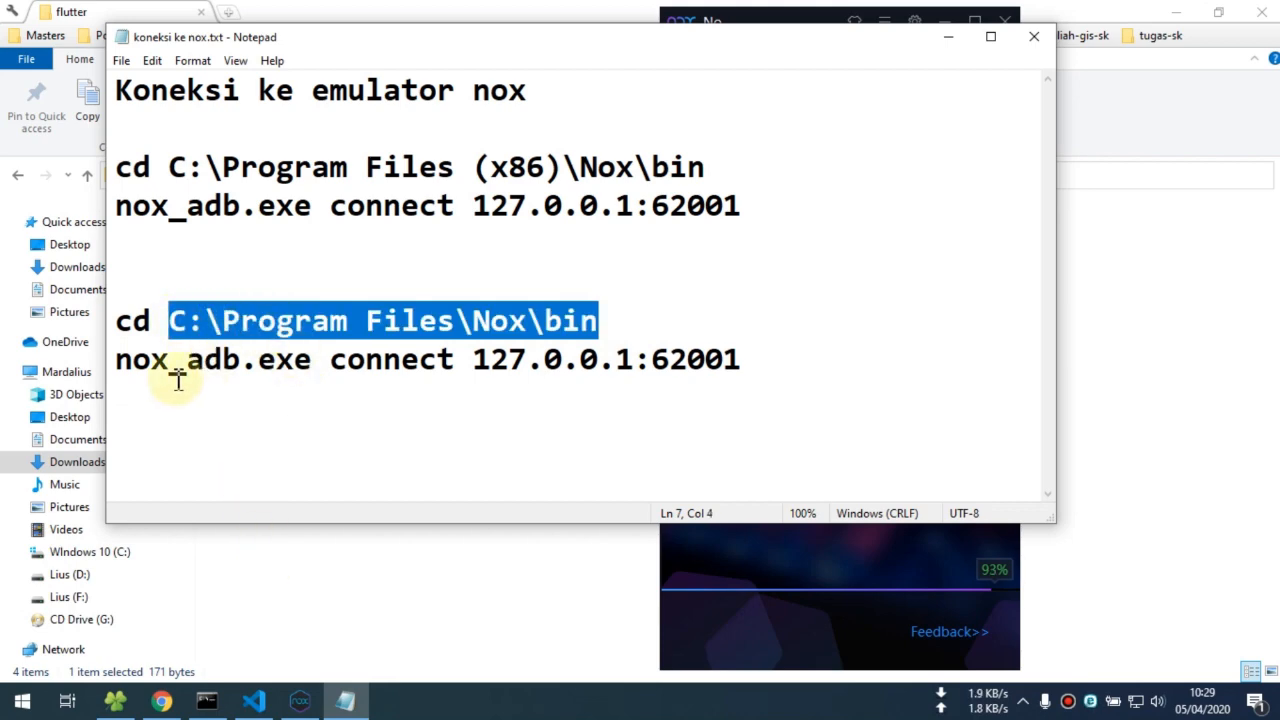
{"action": "left_click_drag", "start_coordinate": [118, 359], "coordinate": [821, 362]}
{"action": "left_click_drag", "start_coordinate": [603, 321], "coordinate": [115, 321]}
Step: Switch to Visual Studio Code and open a PowerShell terminal in the belajar_flutter project
{"action": "left_click", "coordinate": [253, 700]}
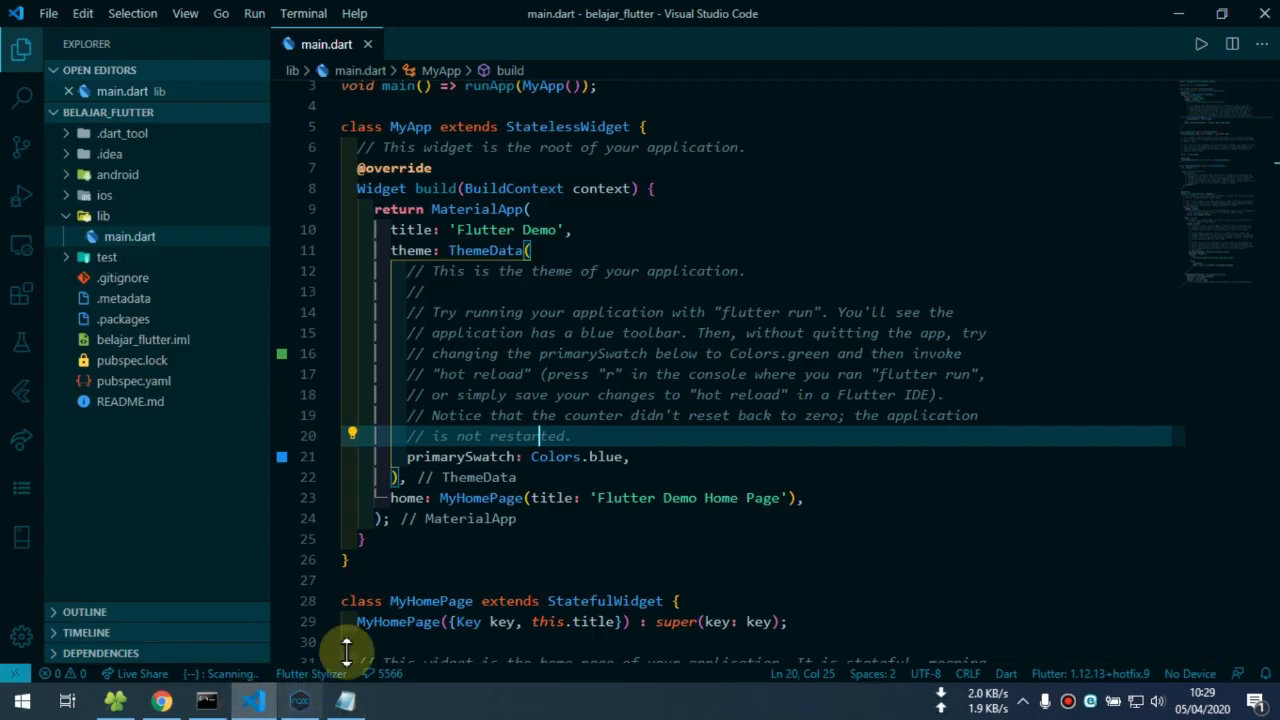
{"action": "left_click", "coordinate": [58, 674]}
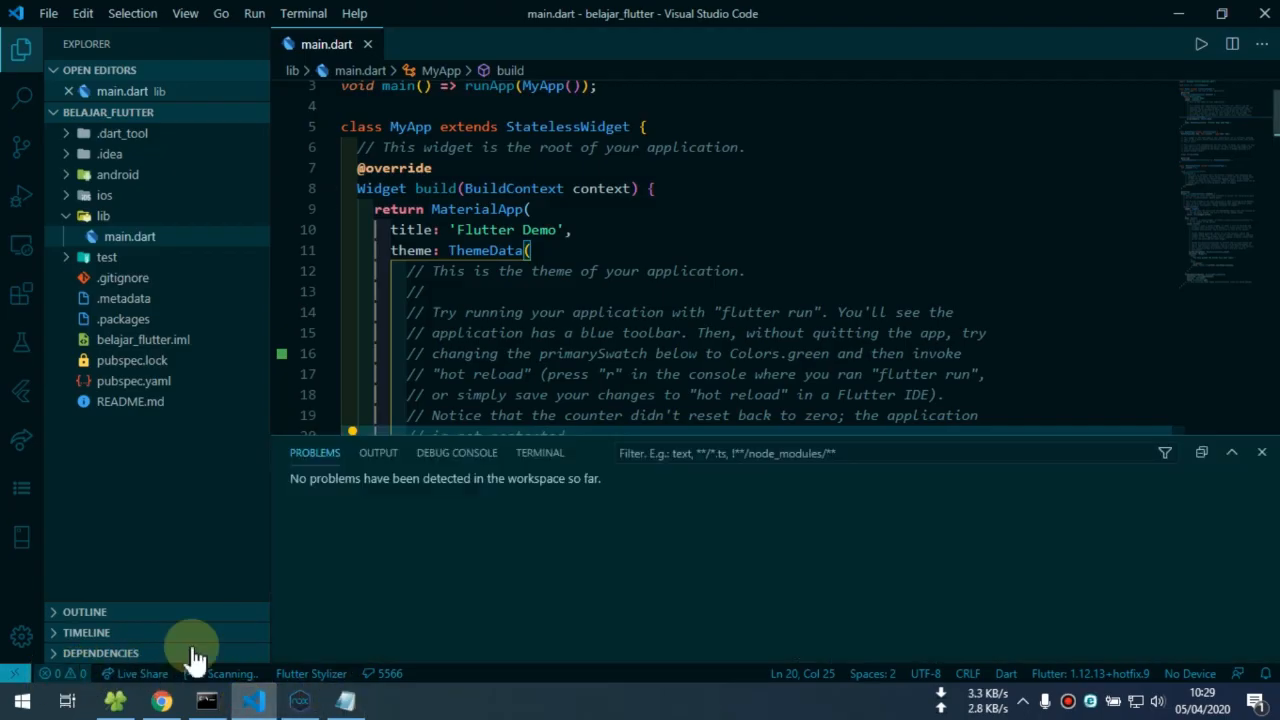
{"action": "left_click", "coordinate": [539, 458]}
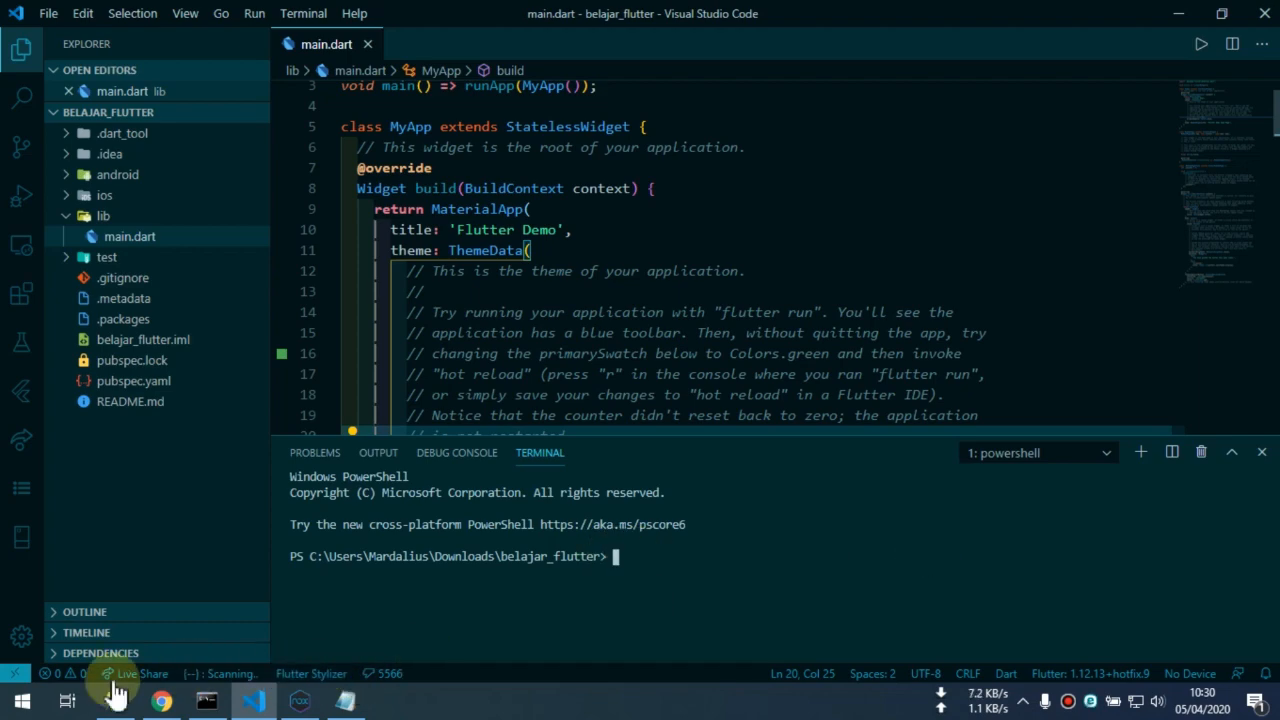
Step: Search Windows for "env", open the advanced System Properties, and show the Environment Variables
{"action": "left_click", "coordinate": [18, 704]}
{"action": "type", "text": "en"}
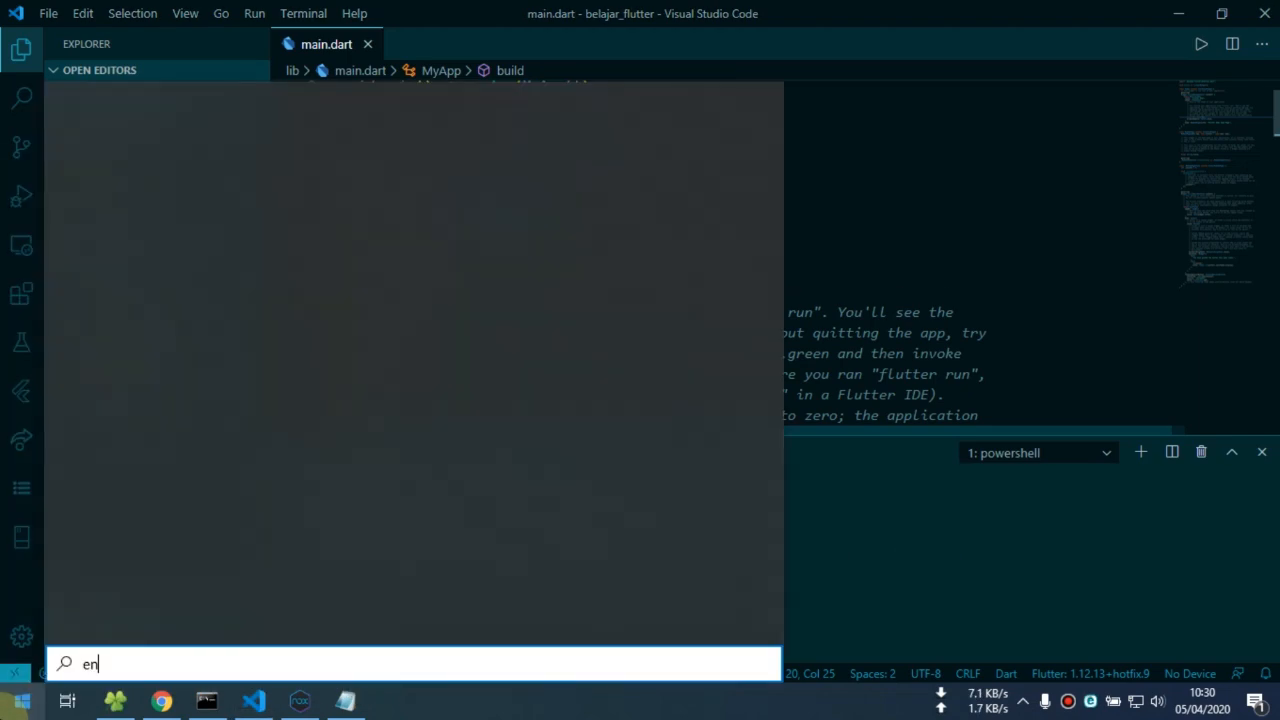
{"action": "type", "text": "v"}
{"action": "left_click", "coordinate": [133, 216]}
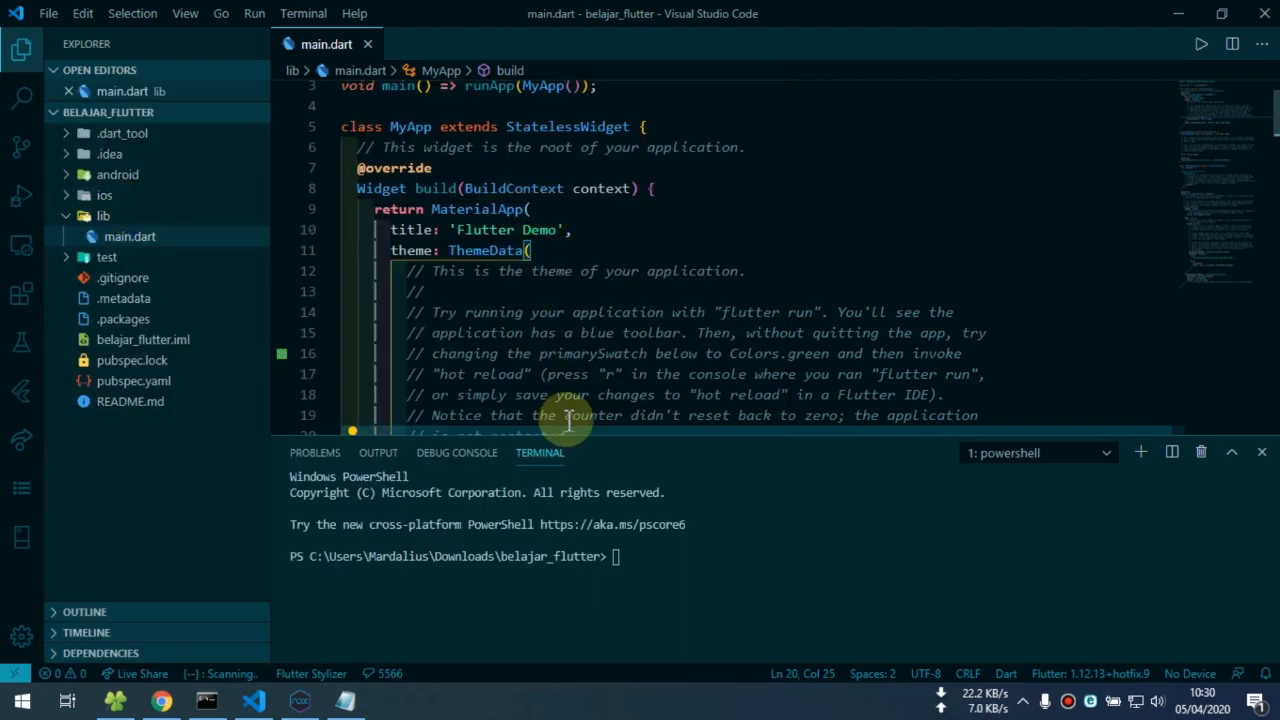
{"action": "left_click", "coordinate": [566, 378]}
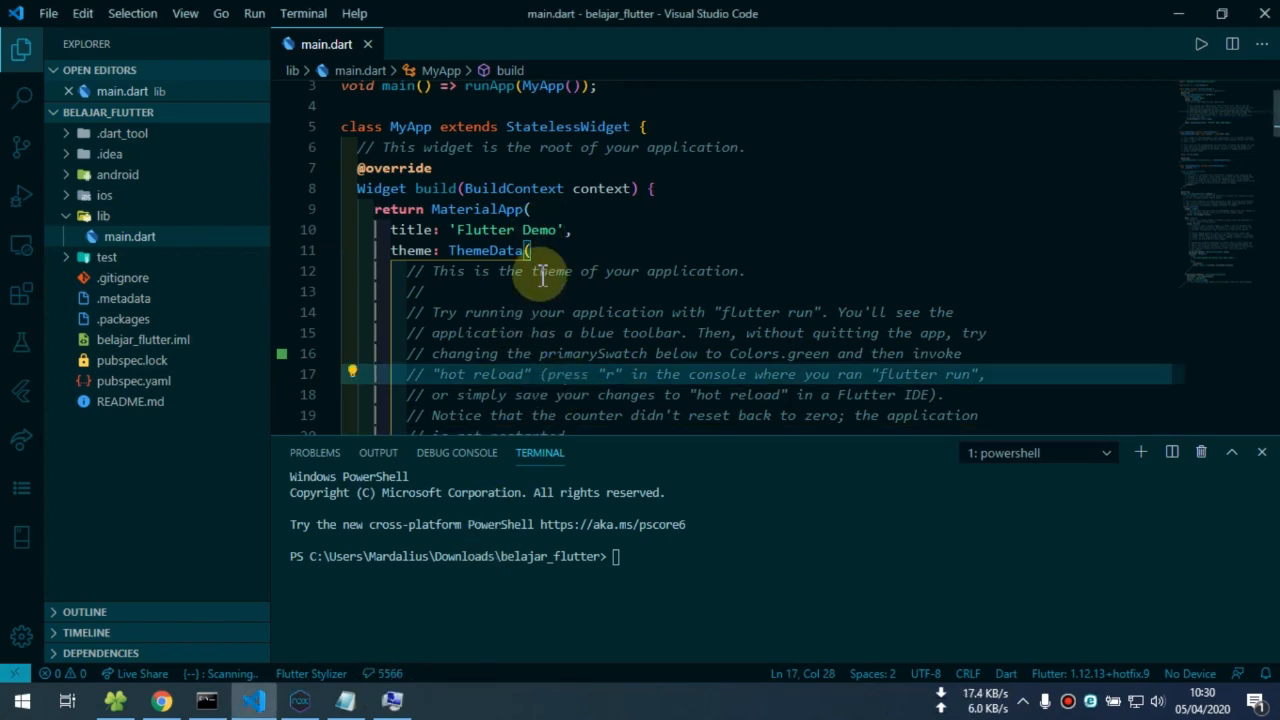
{"action": "left_click", "coordinate": [395, 702]}
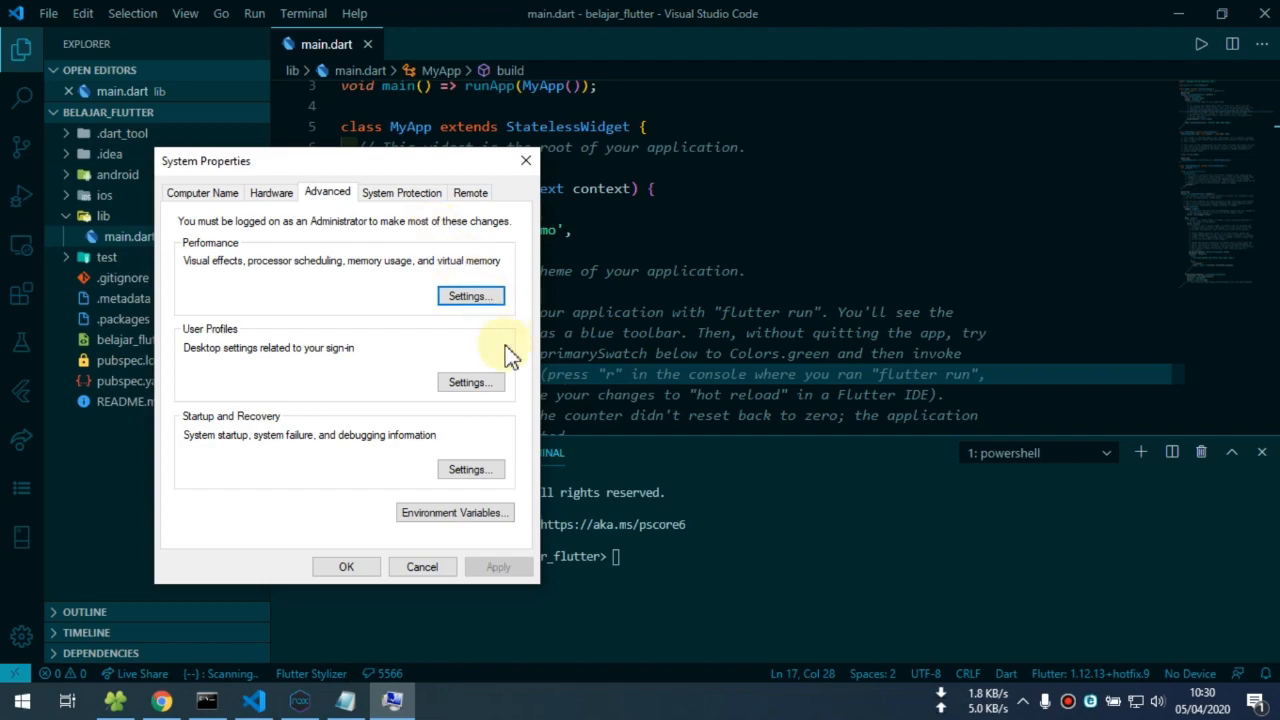
{"action": "left_click", "coordinate": [461, 514]}
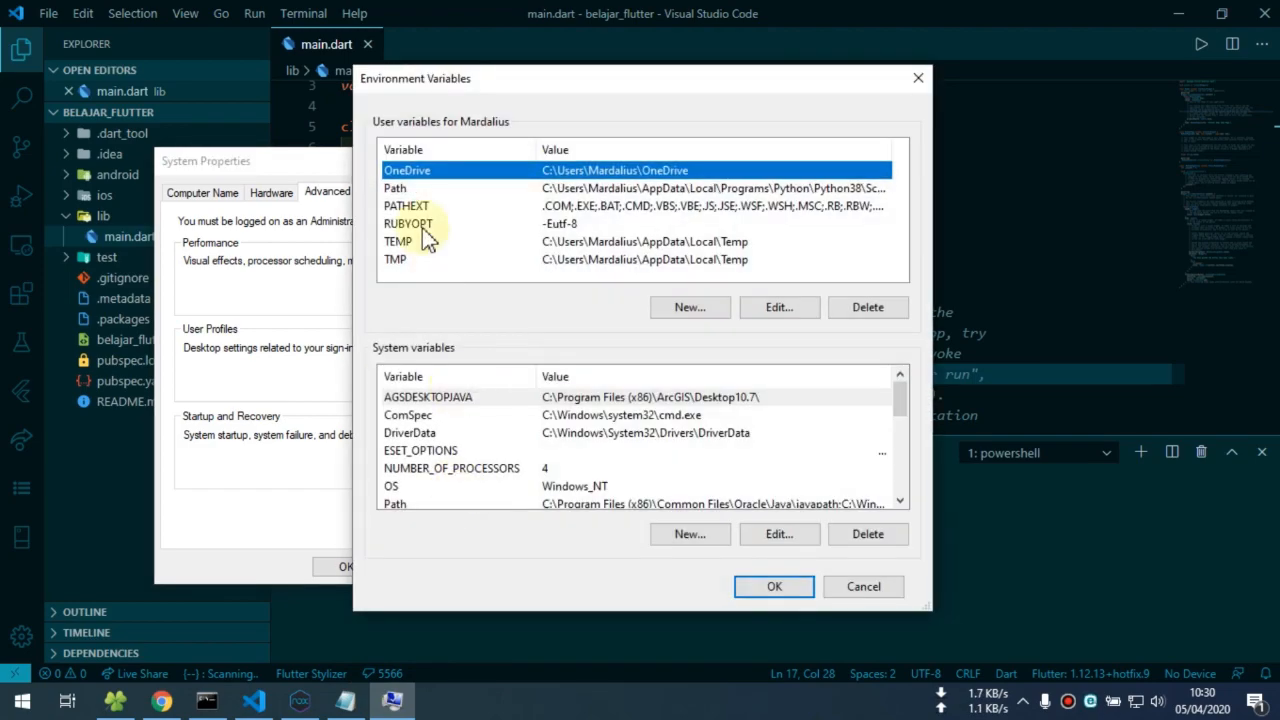
Step: Delete the C:\Program Files\Nox\bin entry from the user Path variable, add it again as a new entry, and accept the edit
{"action": "left_click", "coordinate": [412, 188]}
{"action": "left_click", "coordinate": [770, 307]}
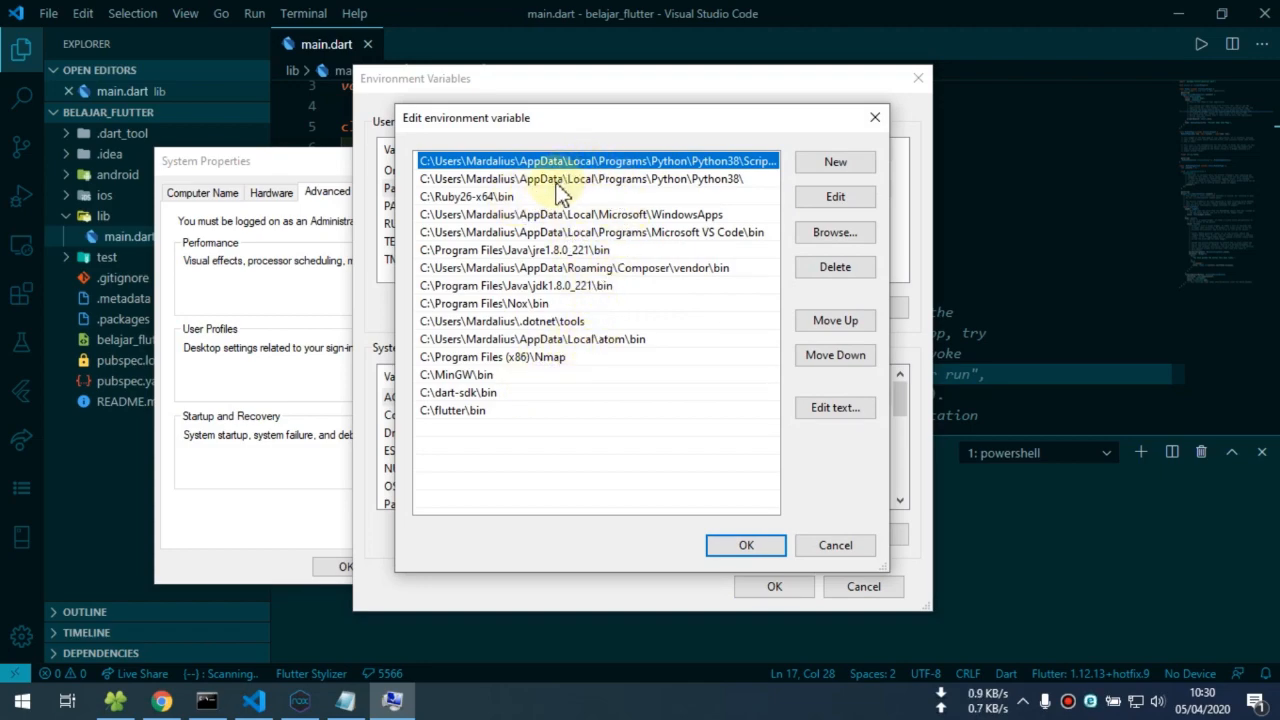
{"action": "left_click", "coordinate": [530, 305]}
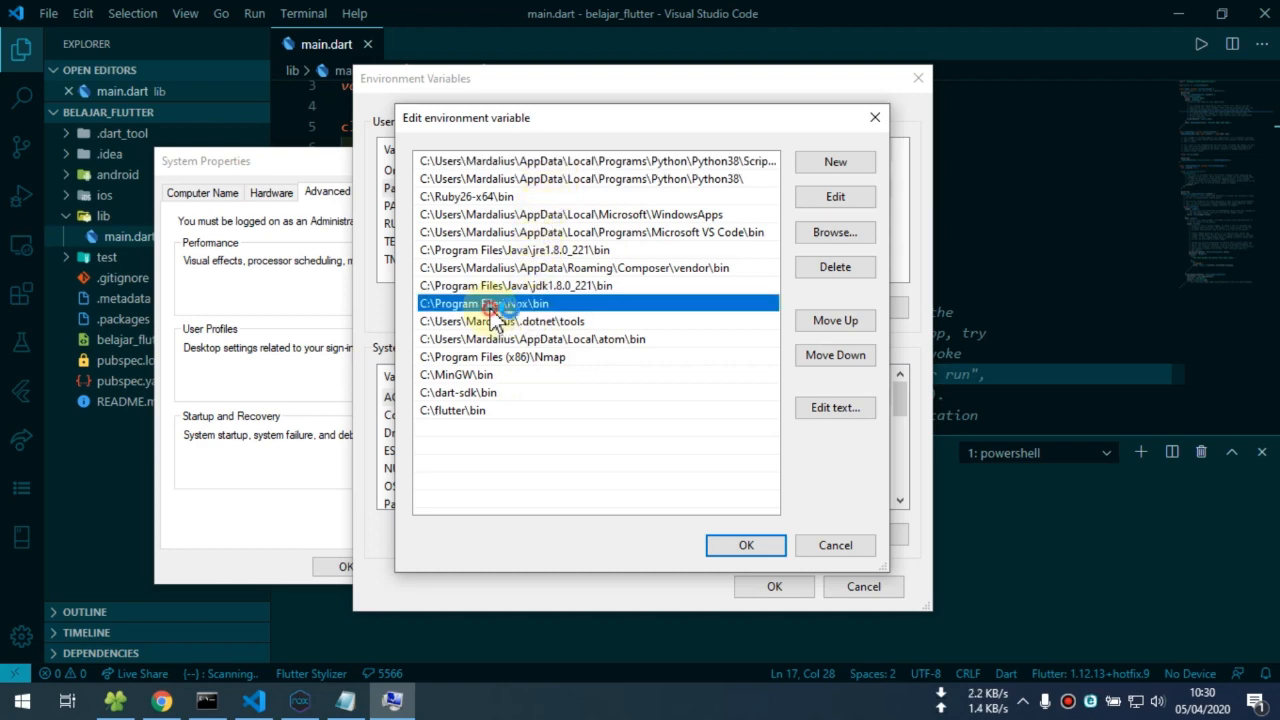
{"action": "left_click", "coordinate": [840, 199]}
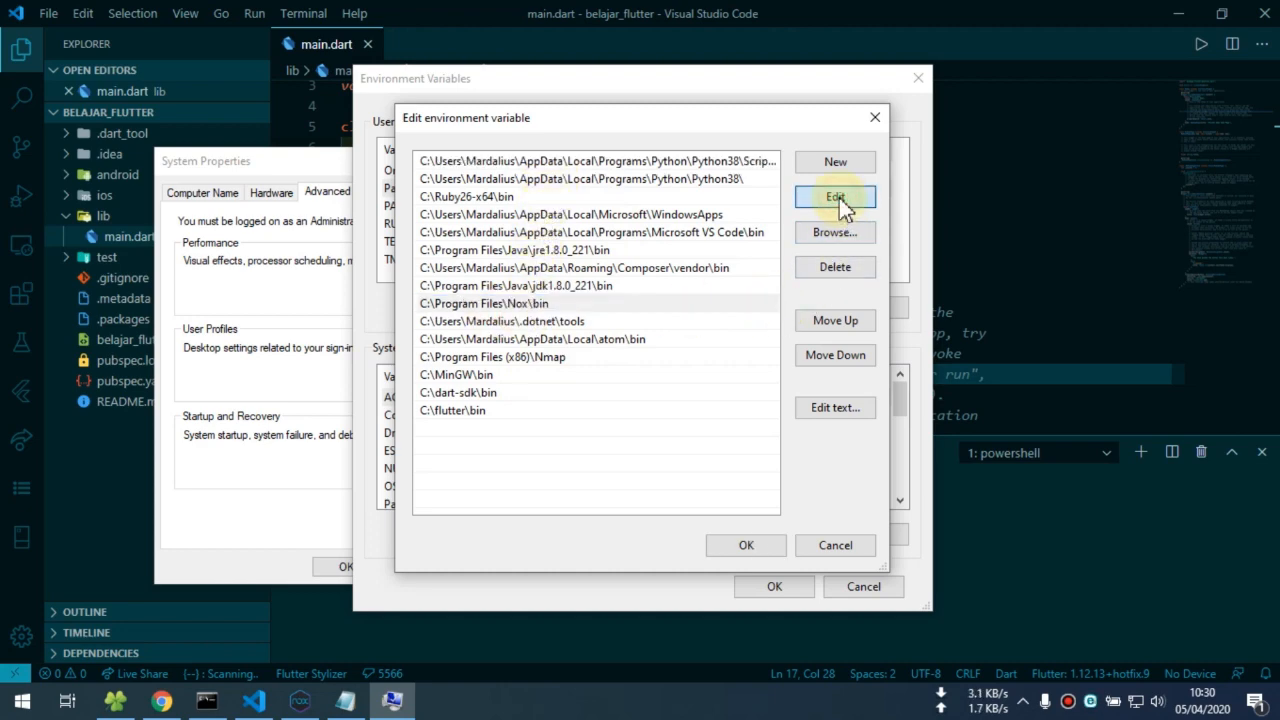
{"action": "left_click", "coordinate": [570, 305]}
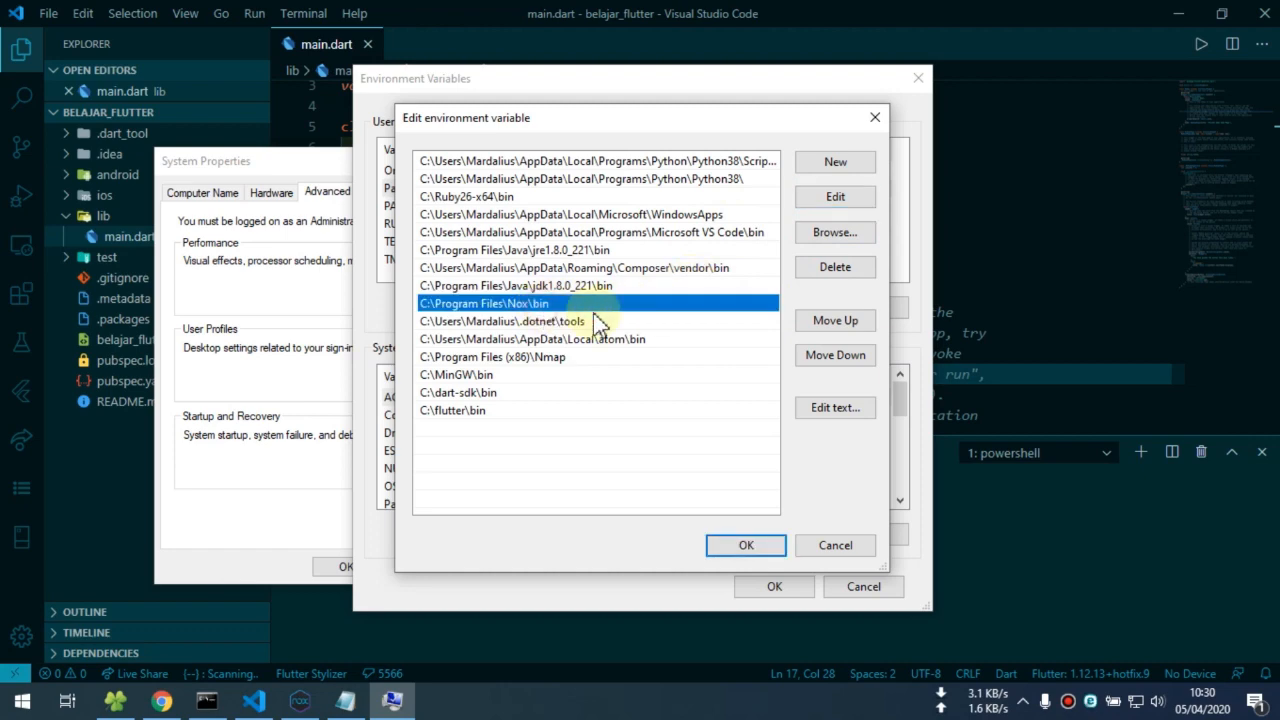
{"action": "left_click", "coordinate": [838, 270]}
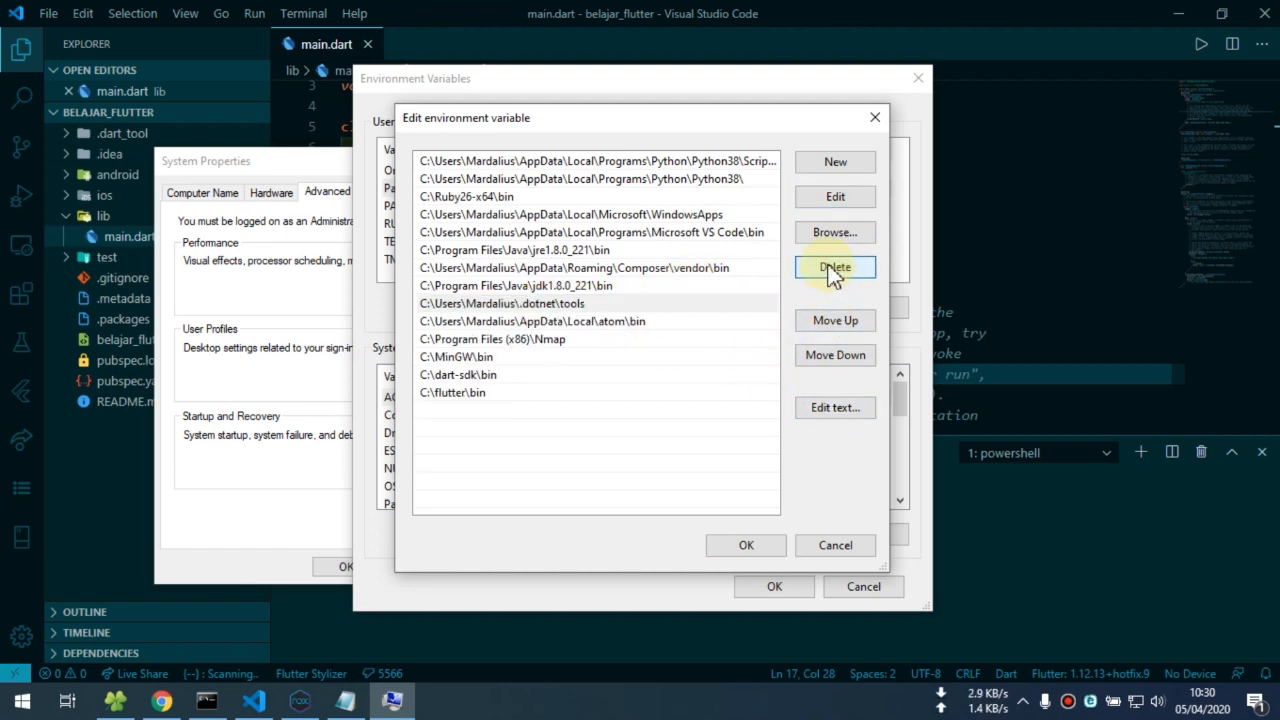
{"action": "left_click", "coordinate": [838, 163]}
{"action": "type", "text": "C:\\Program Files\\Nox\\bin"}
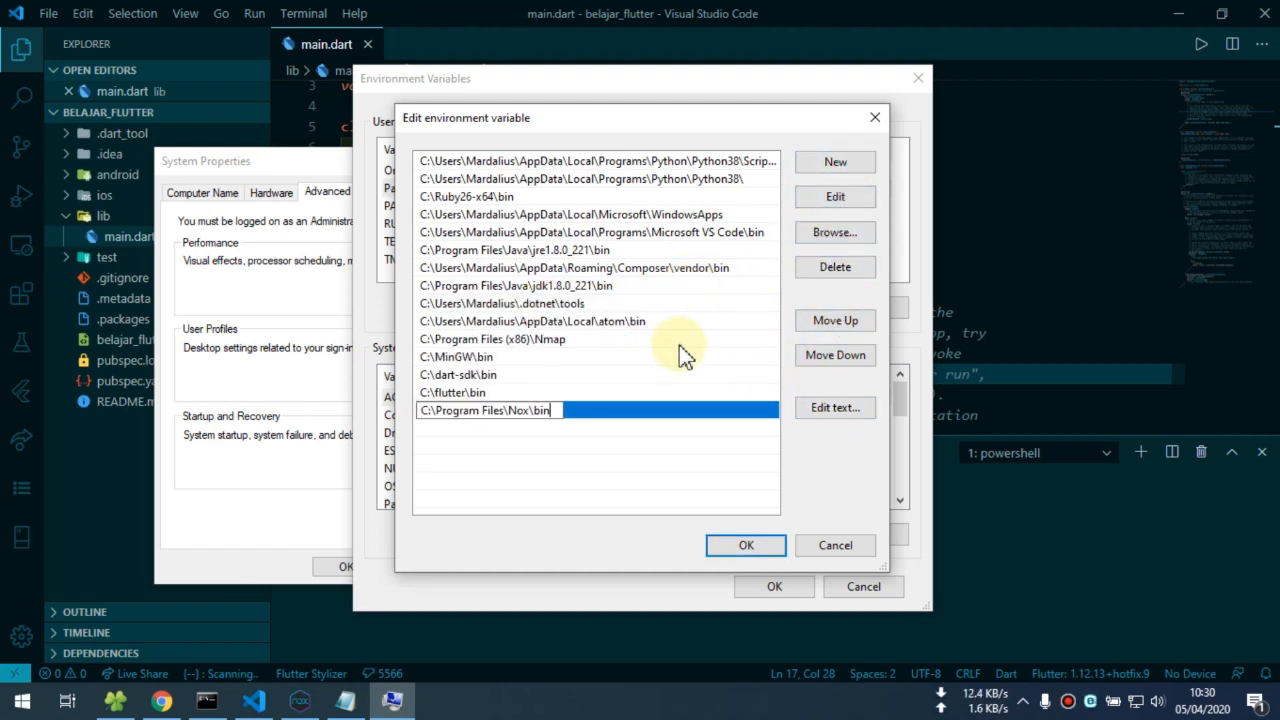
{"action": "left_click", "coordinate": [545, 457]}
{"action": "left_click", "coordinate": [746, 545]}
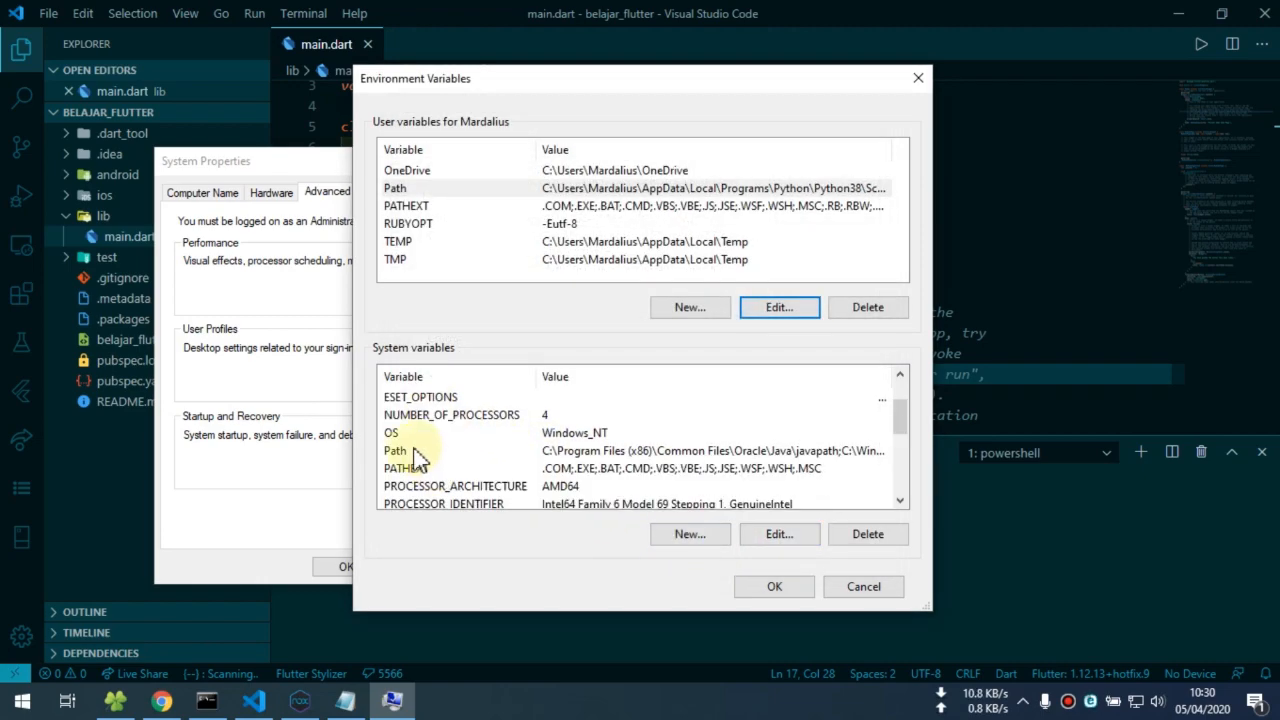
Step: Check the system Path variable for C:\Program Files\Nox\bin and confirm the environment variable changes
{"action": "left_click", "coordinate": [395, 450]}
{"action": "left_click", "coordinate": [777, 534]}
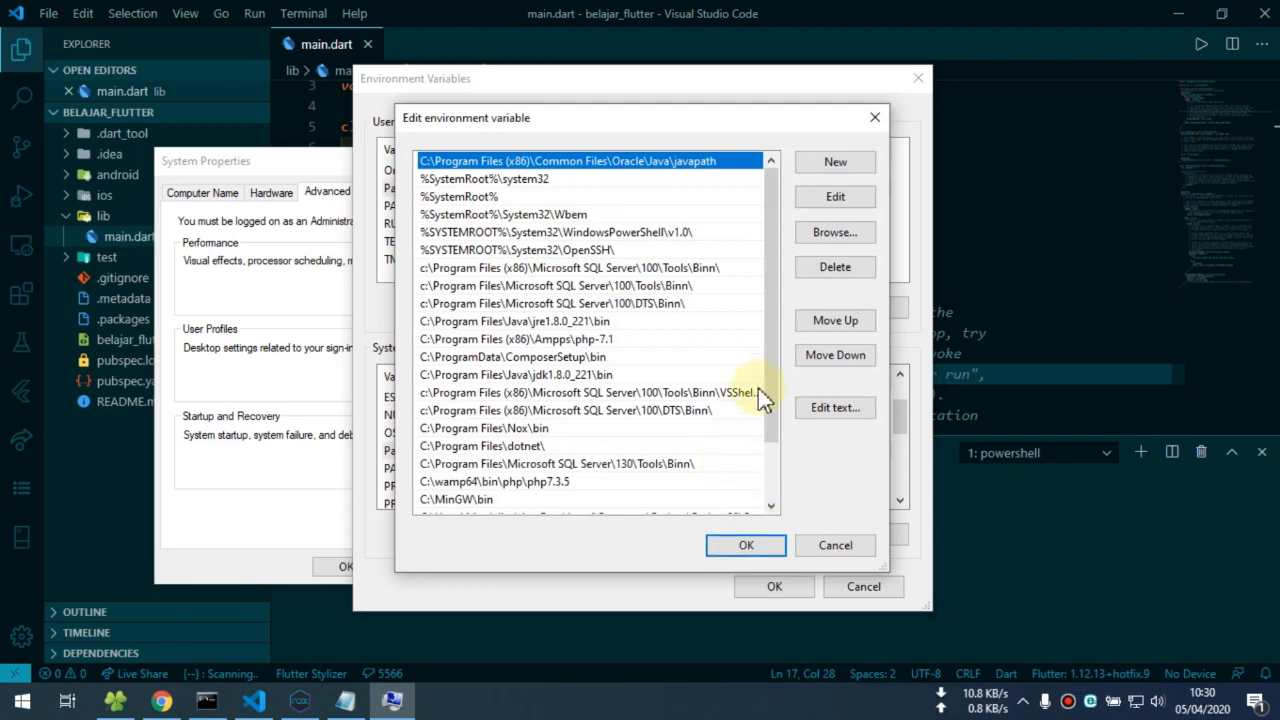
{"action": "scroll", "coordinate": [766, 396], "scroll_direction": "down", "scroll_amount": 1}
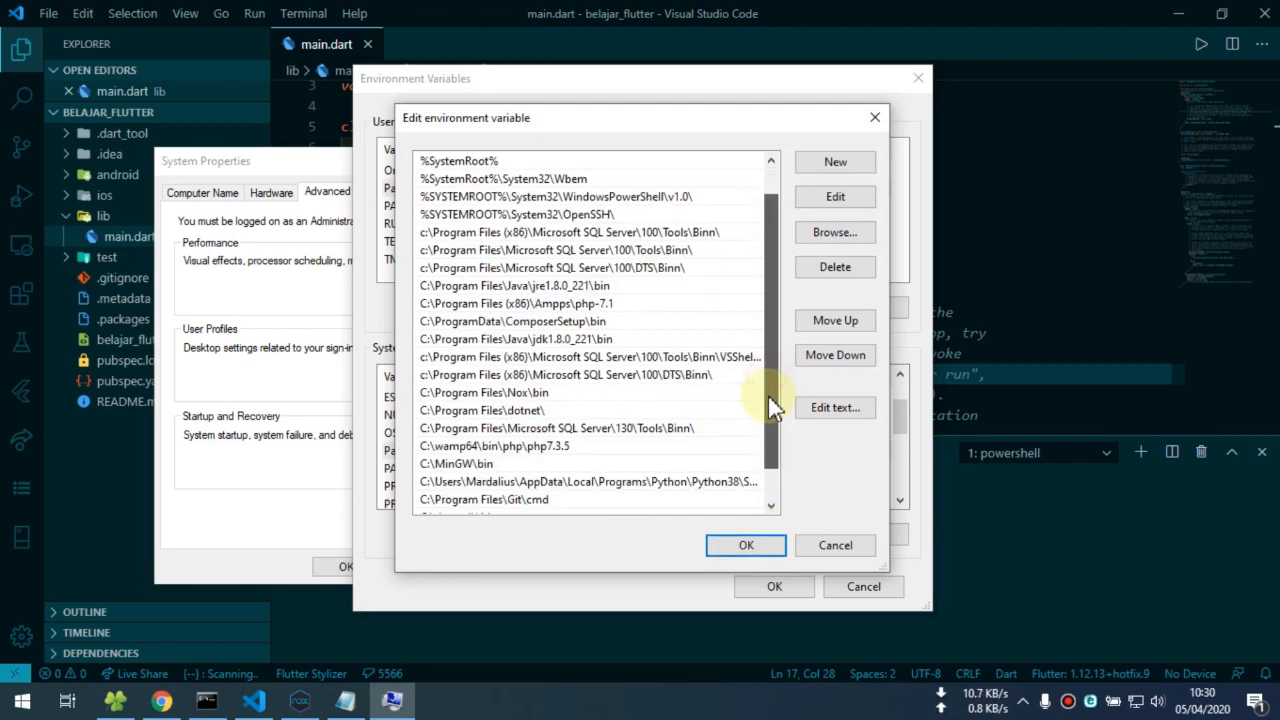
{"action": "left_click", "coordinate": [542, 396]}
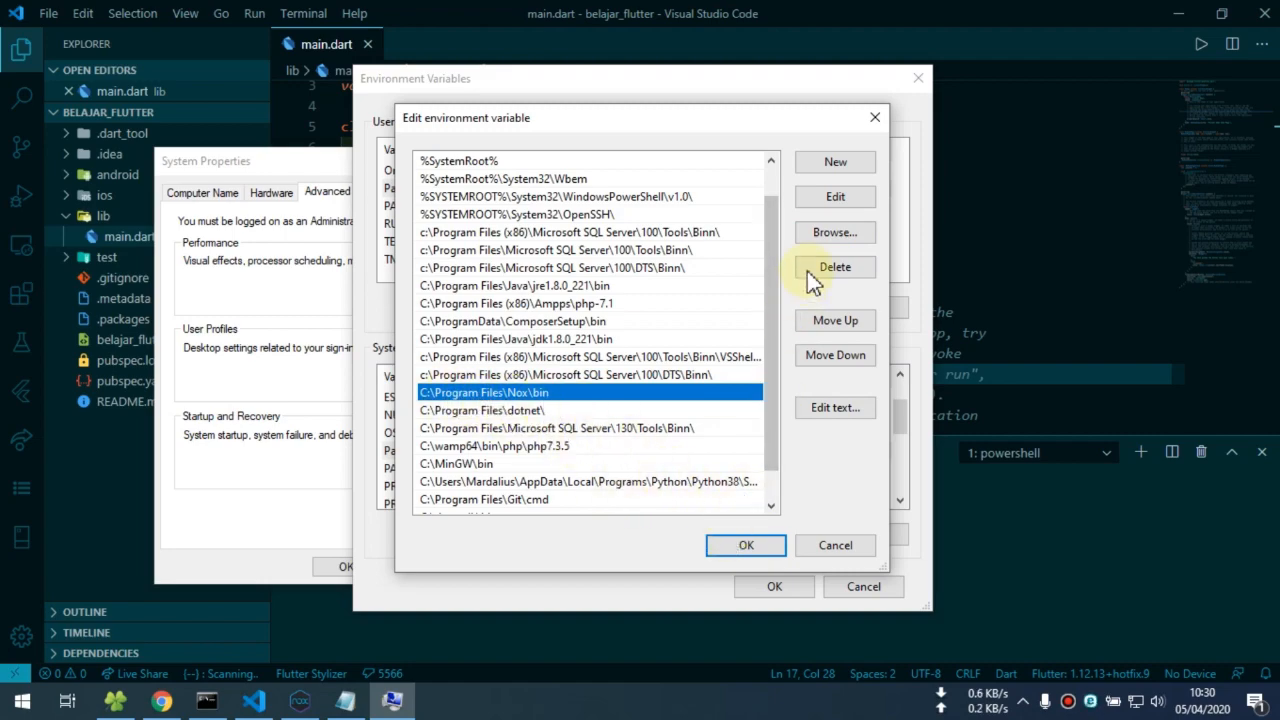
{"action": "left_click", "coordinate": [754, 552]}
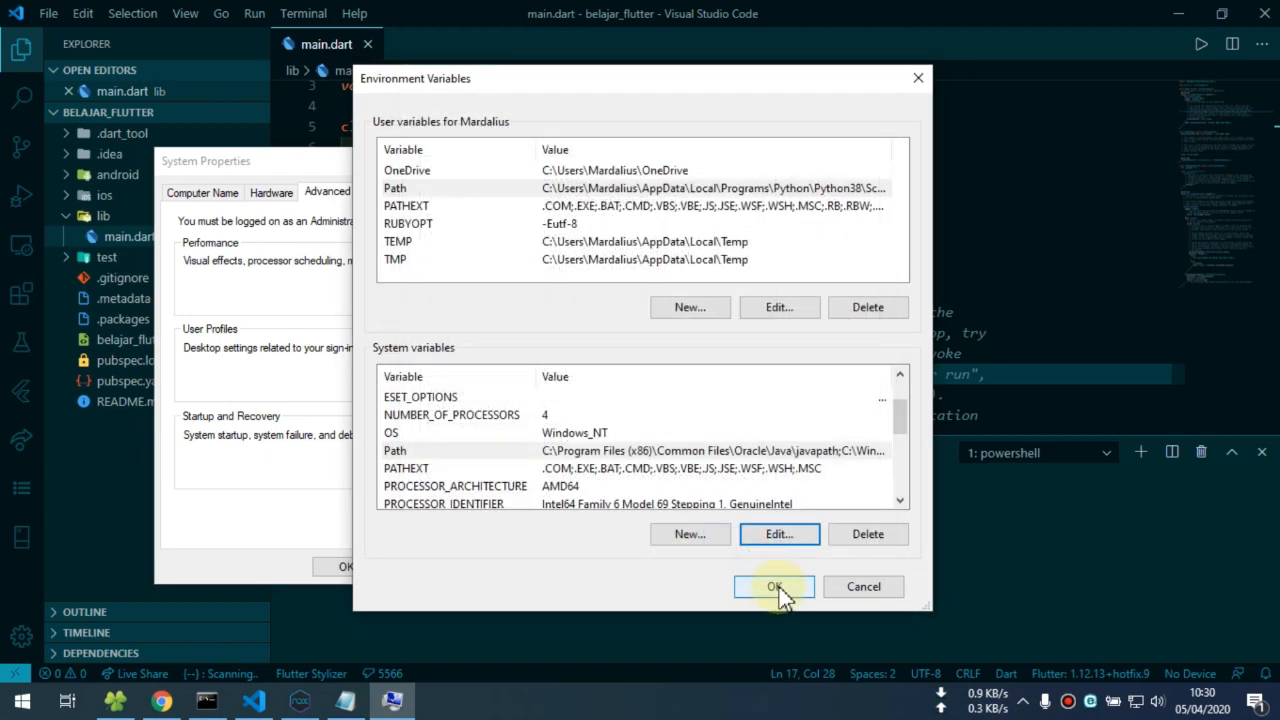
{"action": "left_click", "coordinate": [775, 588]}
{"action": "left_click", "coordinate": [347, 567]}
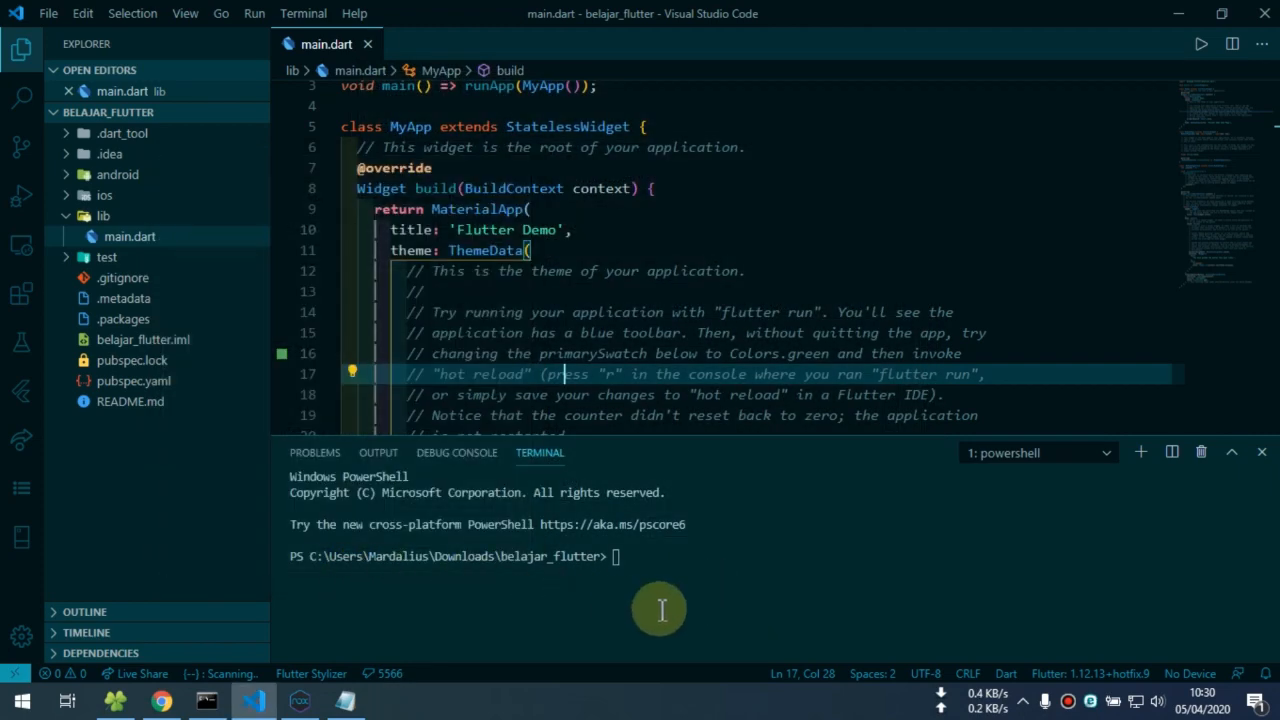
Step: Copy nox_adb.exe connect 127.0.0.1:62001 from the koneksi ke nox.txt notes into the PowerShell terminal
{"action": "left_click", "coordinate": [657, 314]}
{"action": "left_click", "coordinate": [345, 700]}
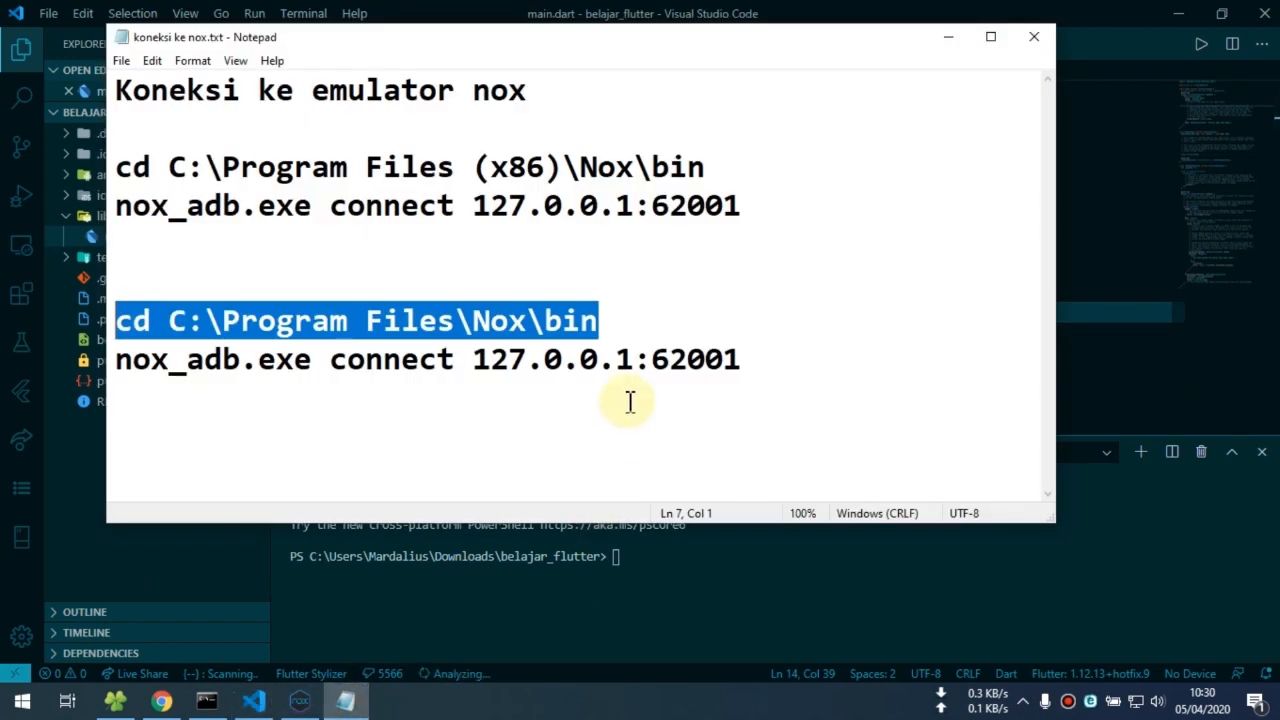
{"action": "left_click", "coordinate": [630, 402]}
{"action": "left_click_drag", "start_coordinate": [753, 358], "coordinate": [86, 357]}
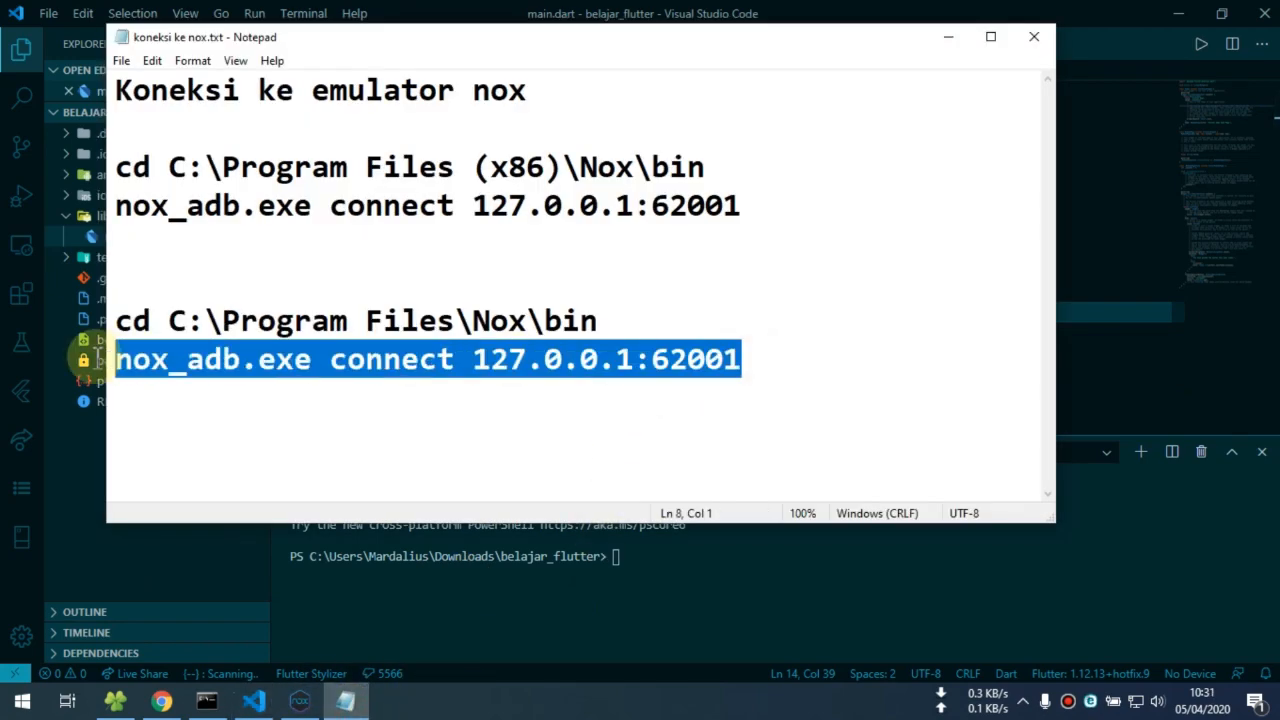
{"action": "left_click", "coordinate": [364, 562]}
{"action": "left_click", "coordinate": [618, 563]}
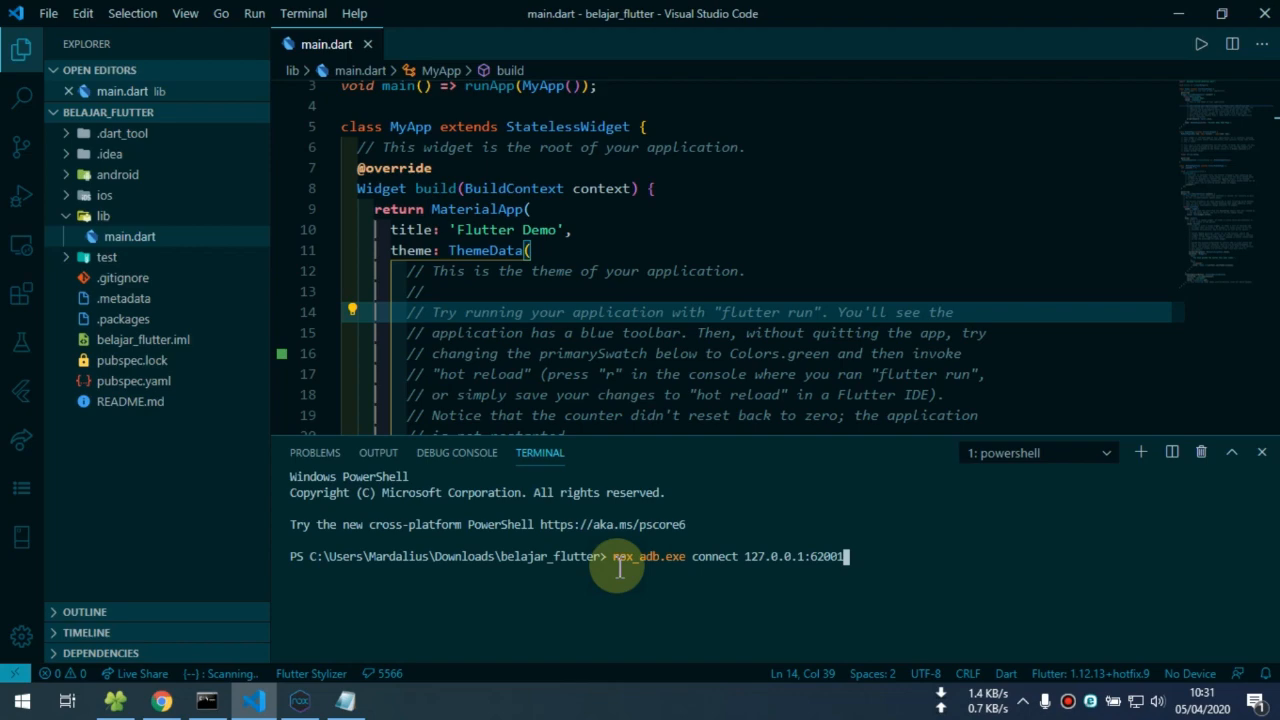
Step: Check NoxPlayer's startup and run the prepared nox_adb.exe connect command in the terminal
{"action": "left_click", "coordinate": [302, 704]}
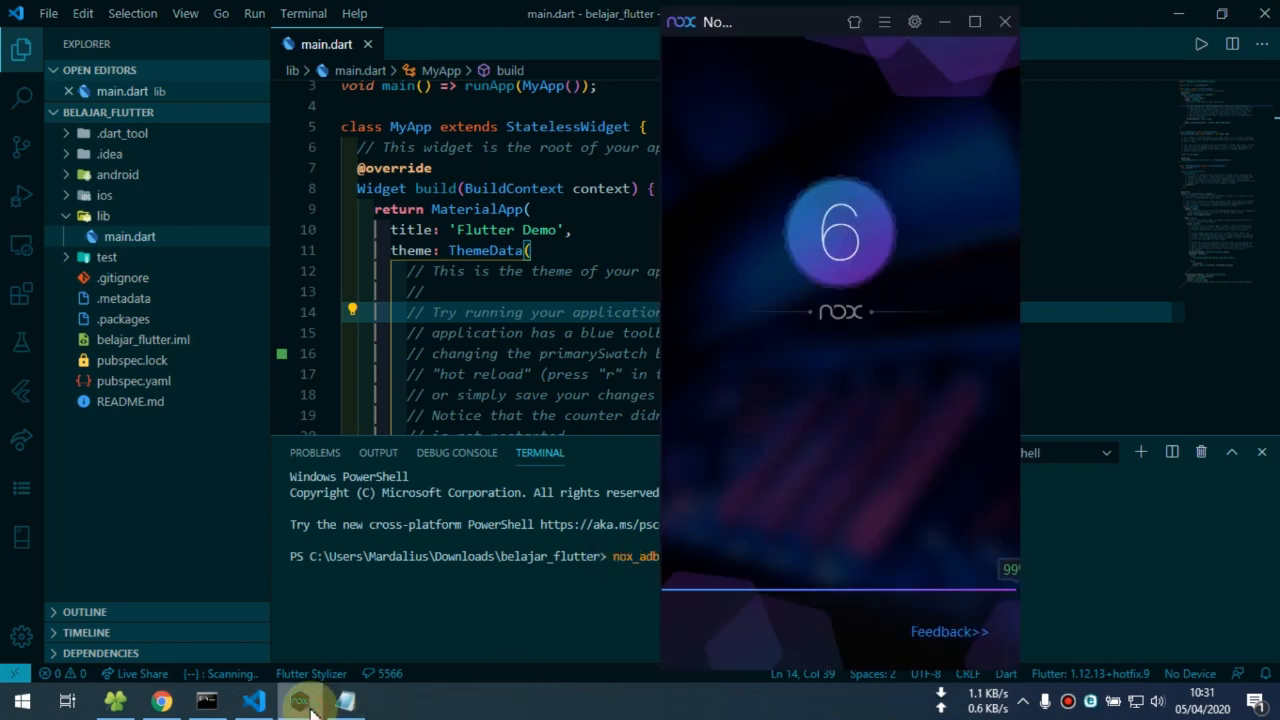
{"action": "left_click", "coordinate": [505, 392]}
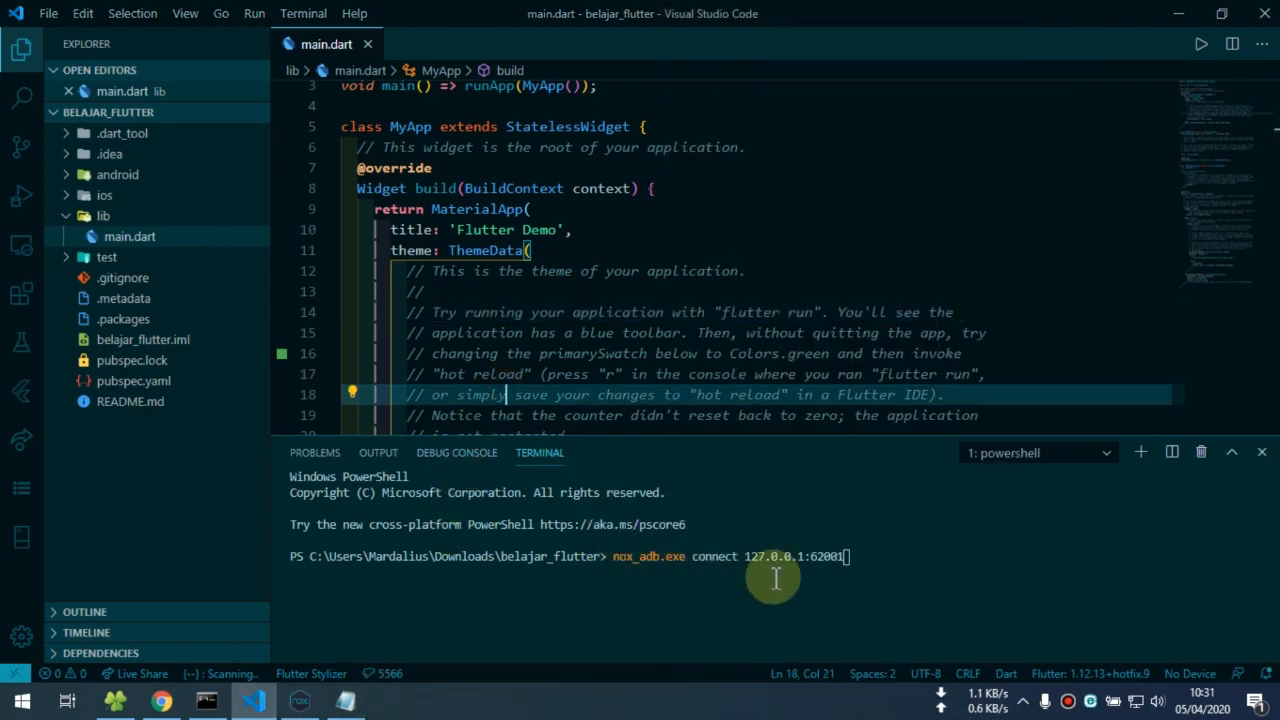
{"action": "key", "text": "Return"}
{"action": "left_click", "coordinate": [865, 556]}
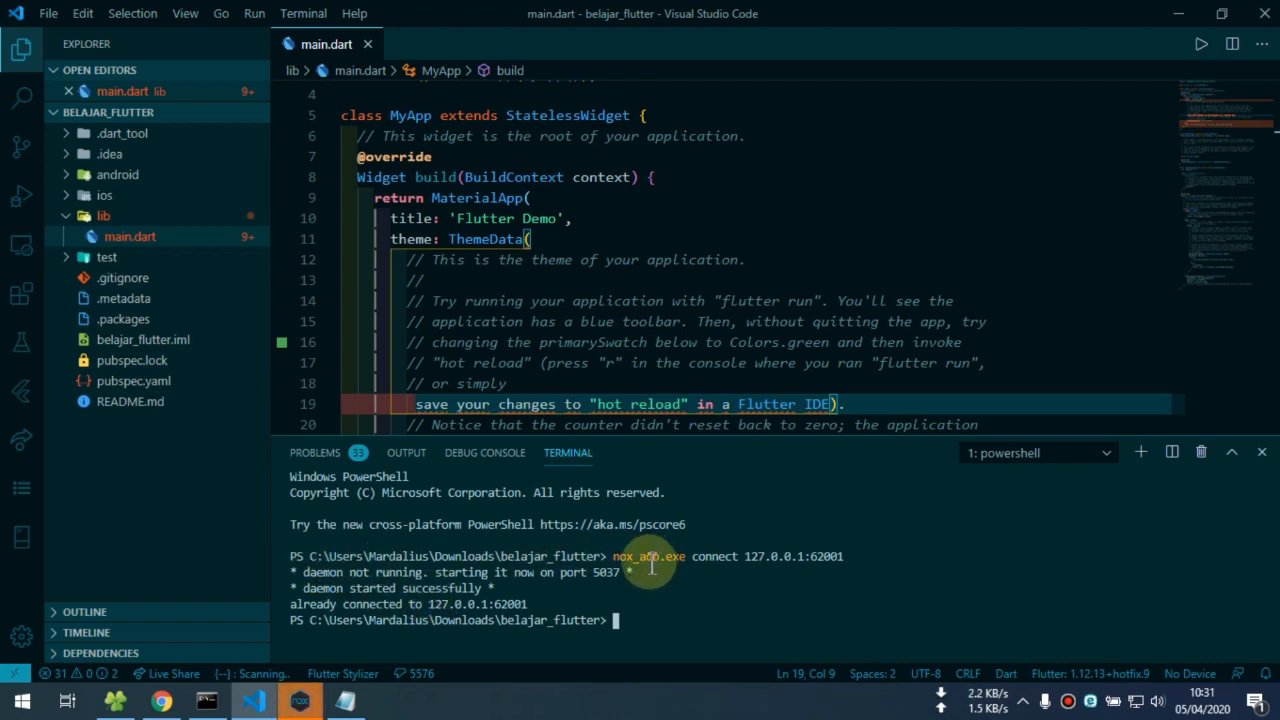
Step: Examine the daemon and connection messages in the terminal and check NoxPlayer's home screen
{"action": "left_click_drag", "start_coordinate": [292, 573], "coordinate": [450, 575]}
{"action": "left_click", "coordinate": [452, 575]}
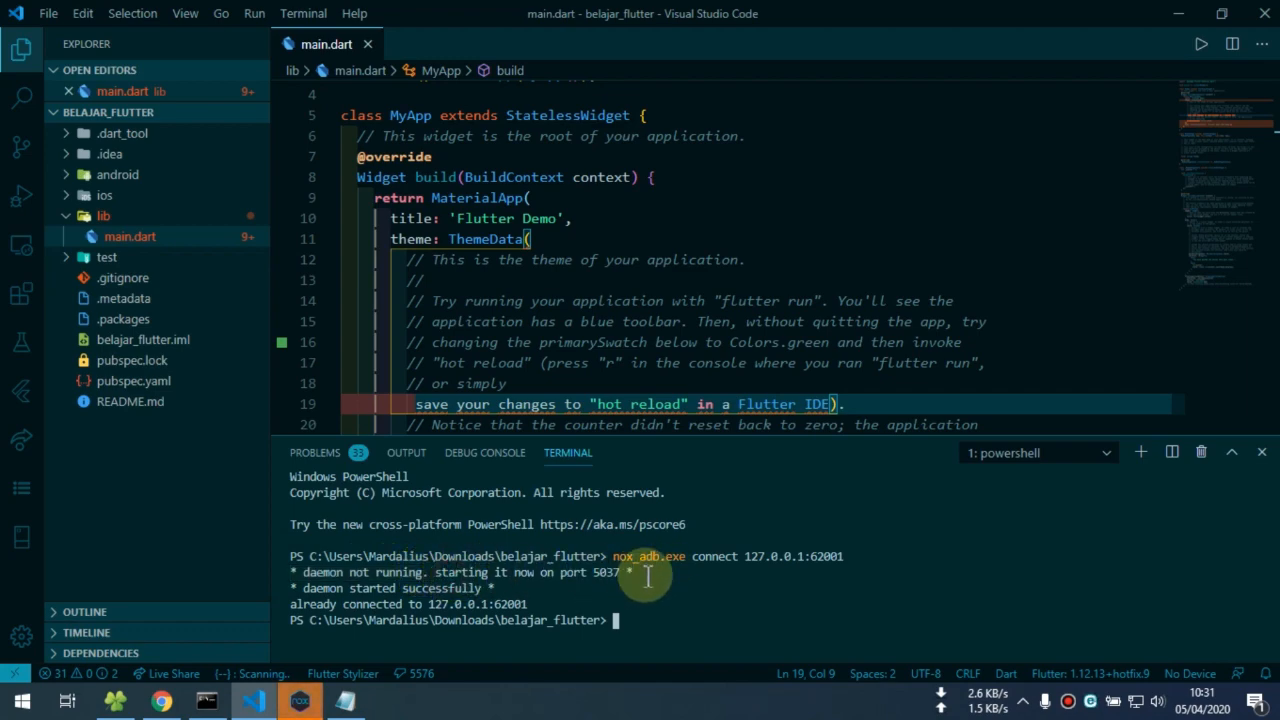
{"action": "left_click_drag", "start_coordinate": [642, 573], "coordinate": [600, 574]}
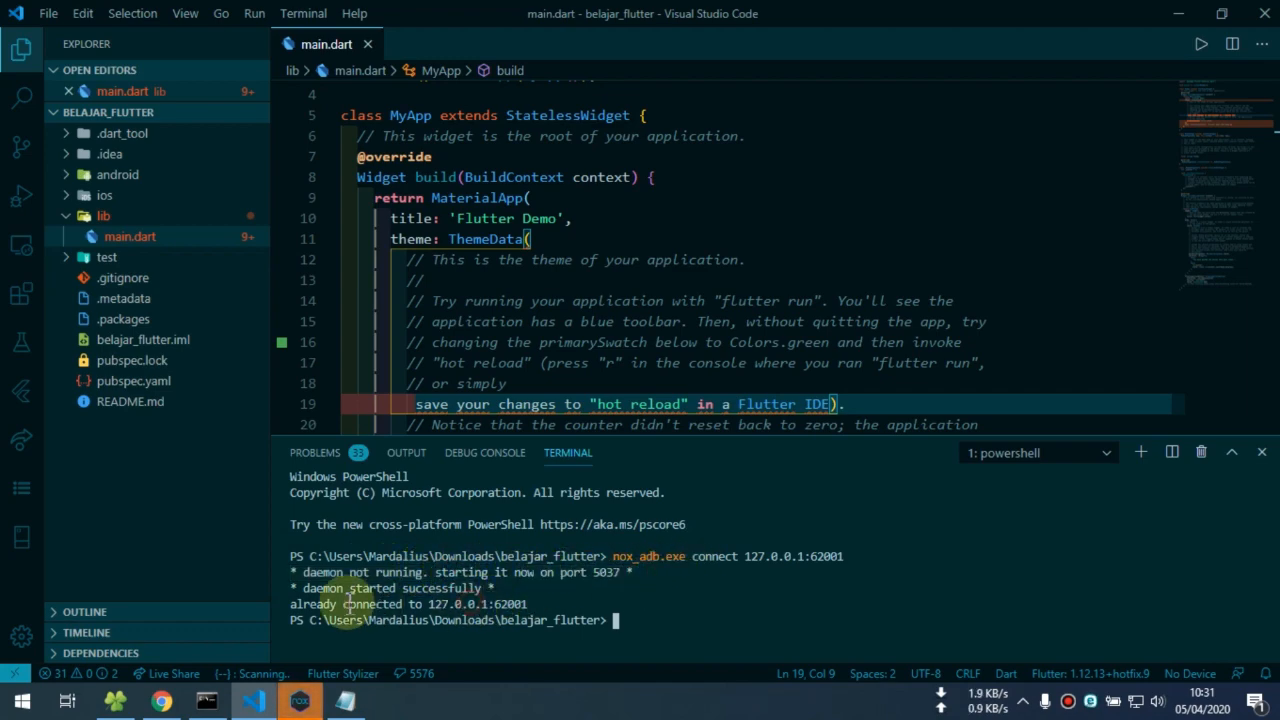
{"action": "left_click_drag", "start_coordinate": [304, 588], "coordinate": [504, 588]}
{"action": "left_click", "coordinate": [504, 588]}
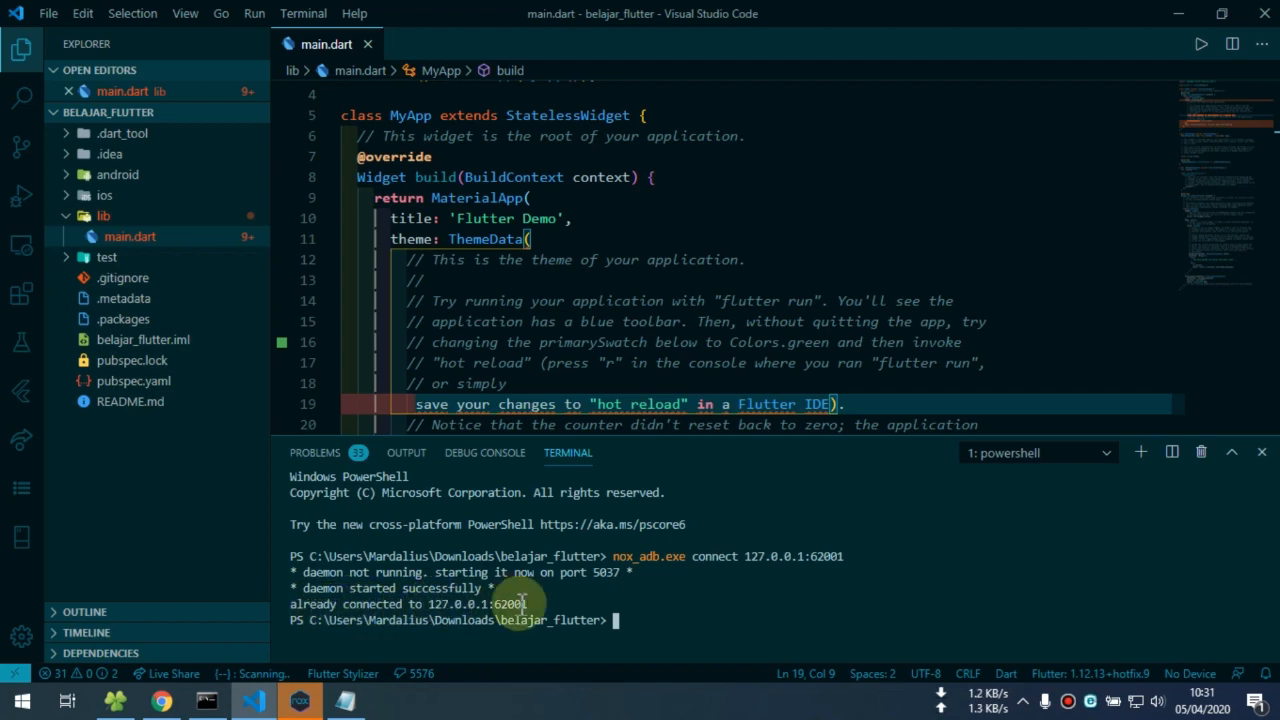
{"action": "left_click", "coordinate": [299, 701]}
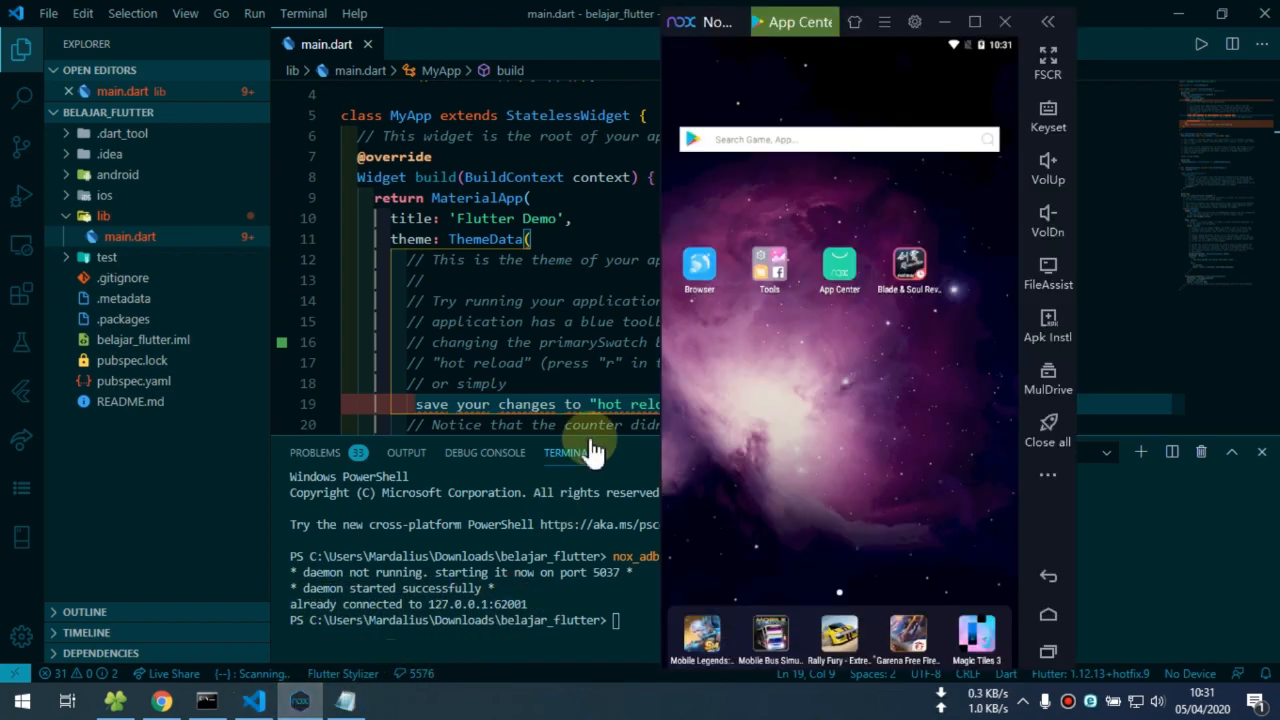
{"action": "left_click_drag", "start_coordinate": [700, 24], "coordinate": [846, 36]}
{"action": "left_click", "coordinate": [655, 177]}
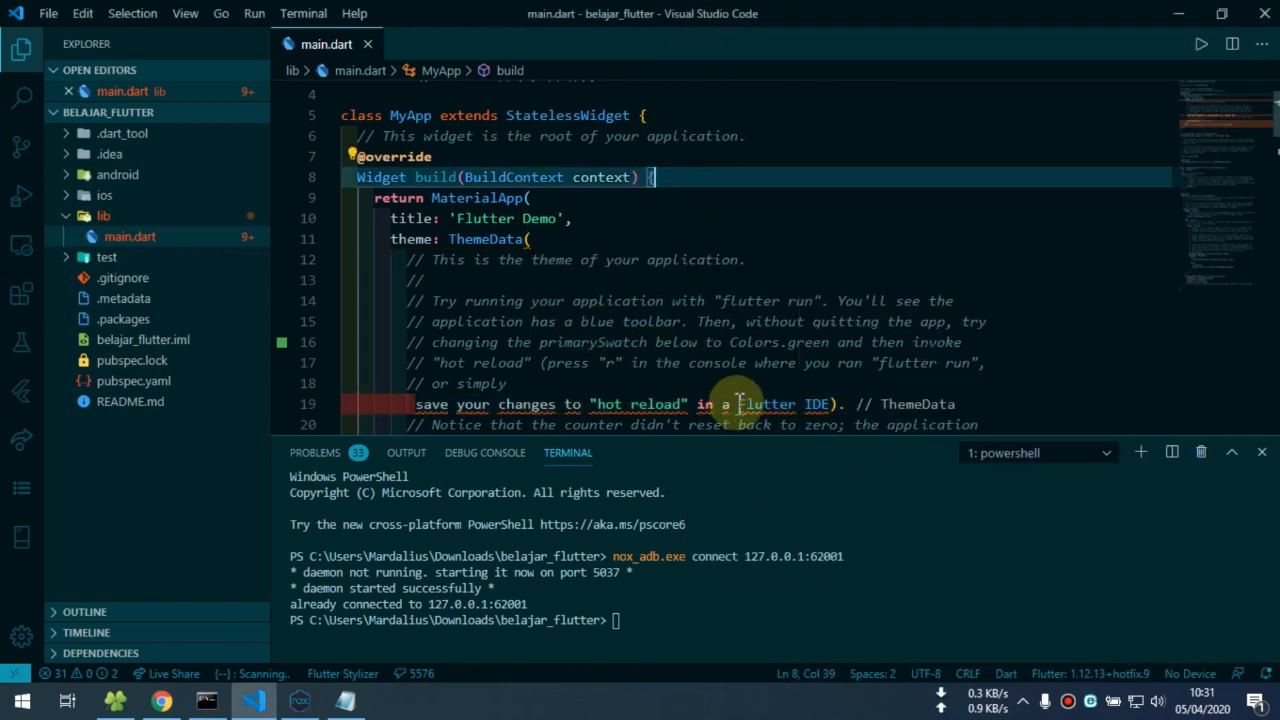
Step: Remove the stray line break after "or simply" in the main.dart theme comment so it is one line again
{"action": "left_click", "coordinate": [534, 380]}
{"action": "scroll", "coordinate": [520, 375], "scroll_direction": "down", "scroll_amount": 2}
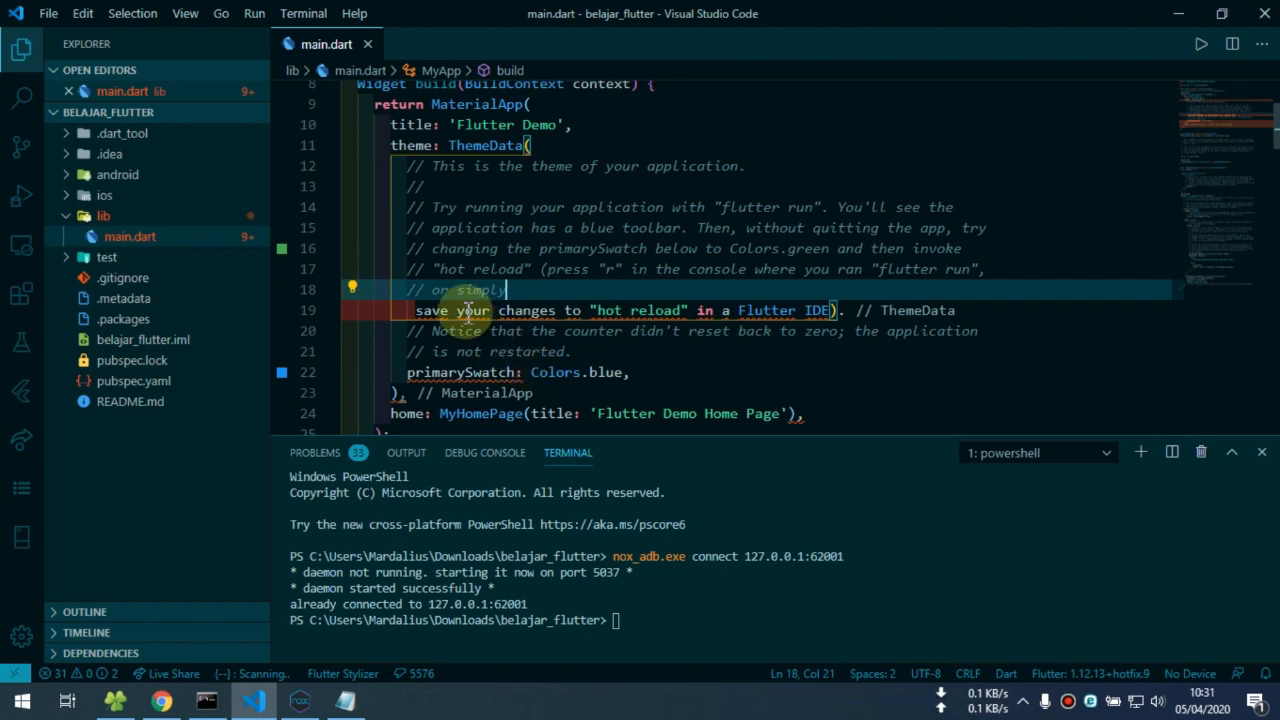
{"action": "key", "text": "Delete"}
{"action": "key", "text": "Delete"}
{"action": "key", "text": "Delete"}
{"action": "key", "text": "Delete"}
{"action": "key", "text": "Delete"}
{"action": "key", "text": "Delete"}
{"action": "key", "text": "Delete"}
{"action": "key", "text": "Delete"}
{"action": "key", "text": "Delete"}
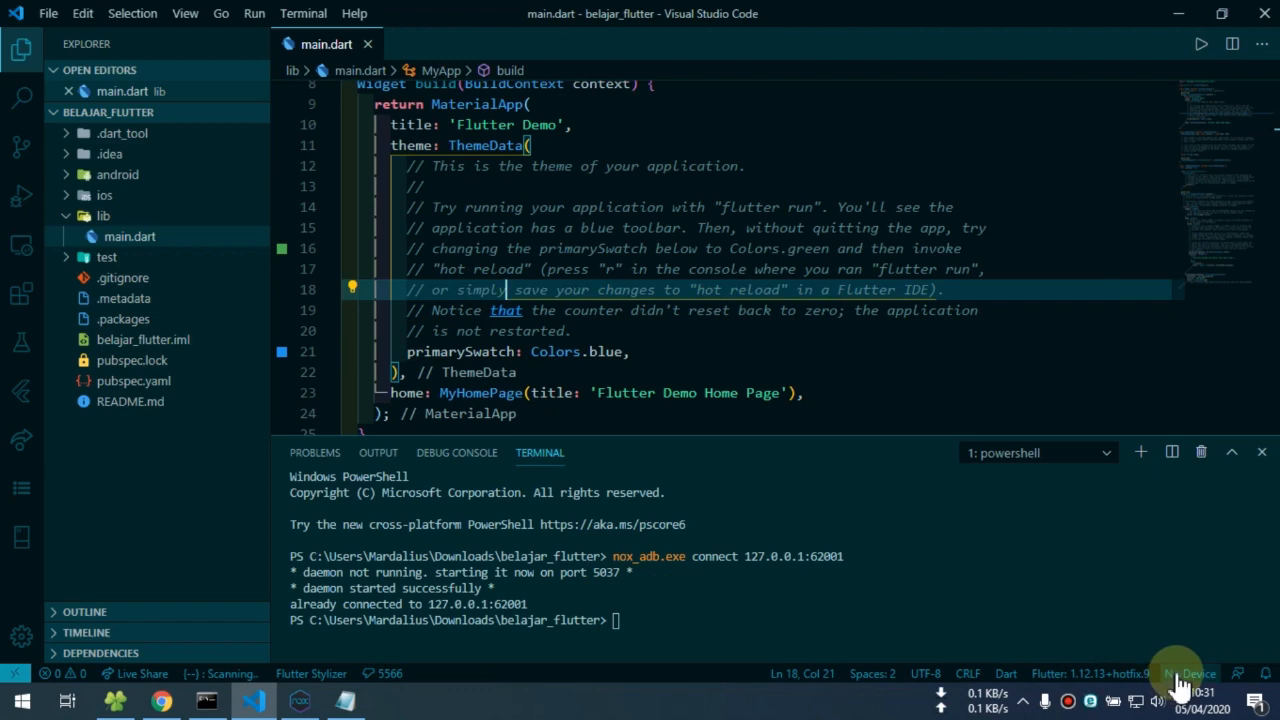
Step: Try to start debugging the Flutter app from main.dart and dismiss the error dialog
{"action": "left_click", "coordinate": [648, 310]}
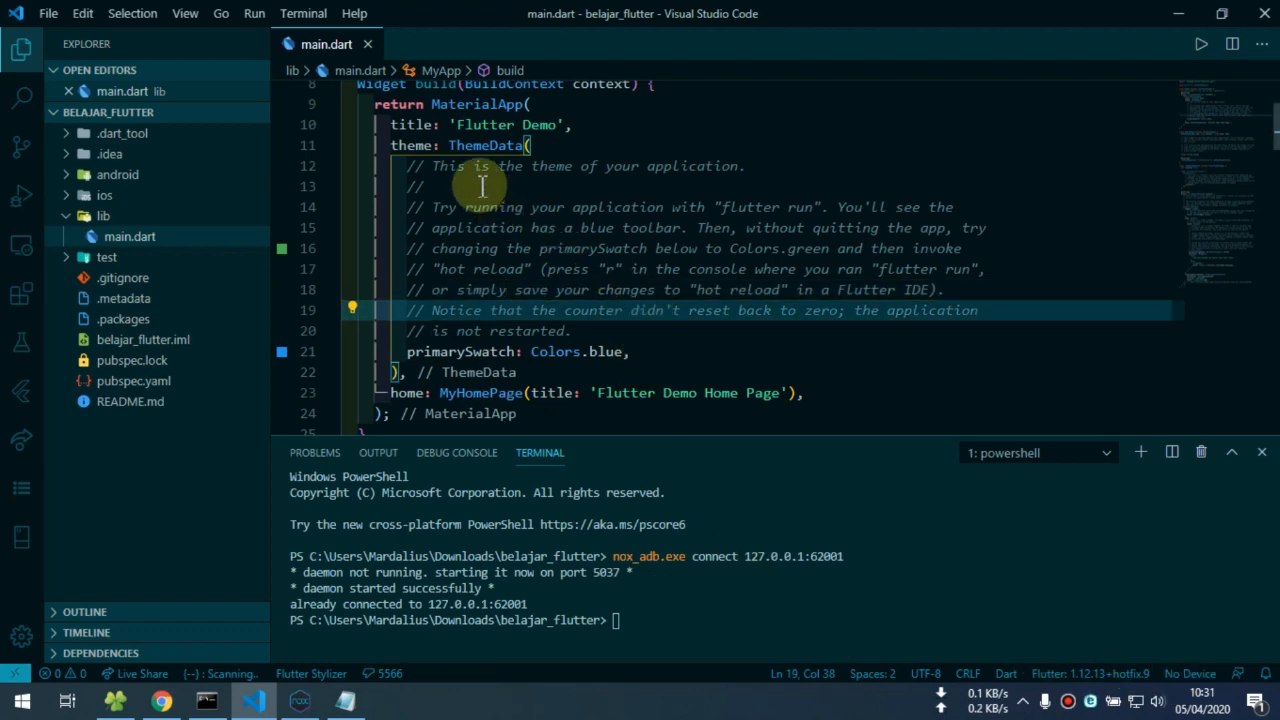
{"action": "left_click", "coordinate": [254, 15]}
{"action": "left_click", "coordinate": [700, 145]}
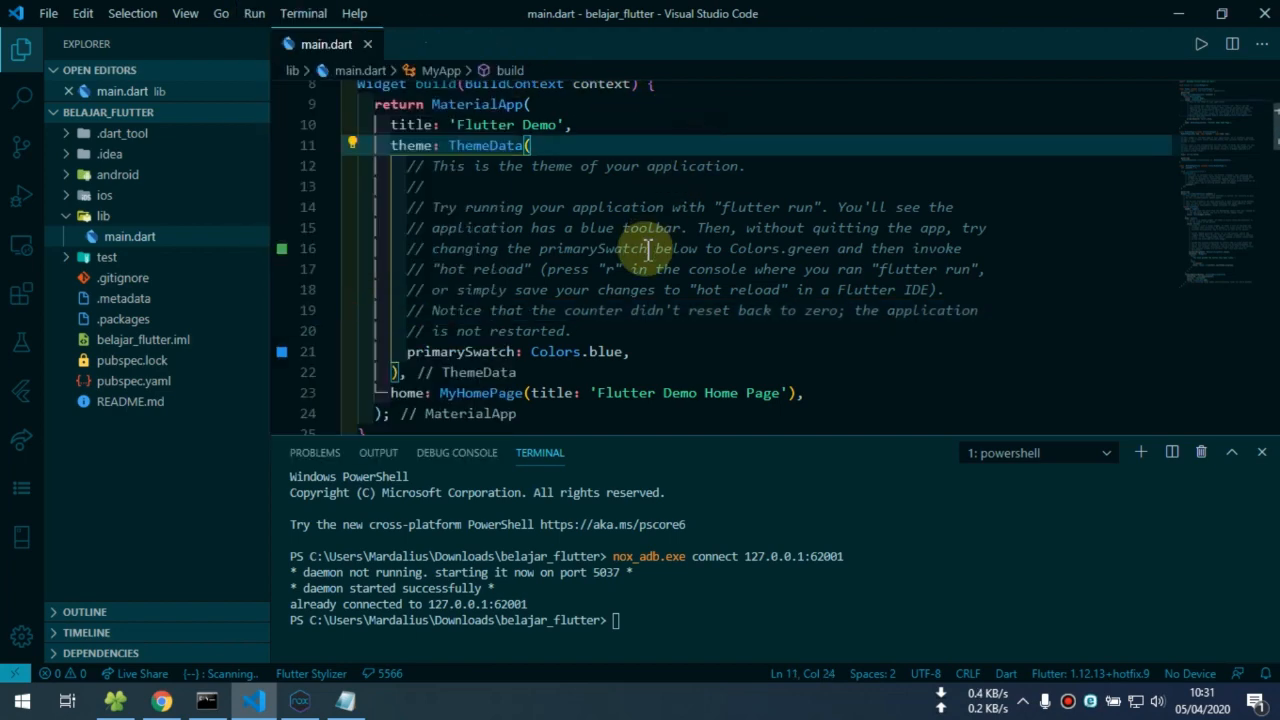
{"action": "key", "text": "F5"}
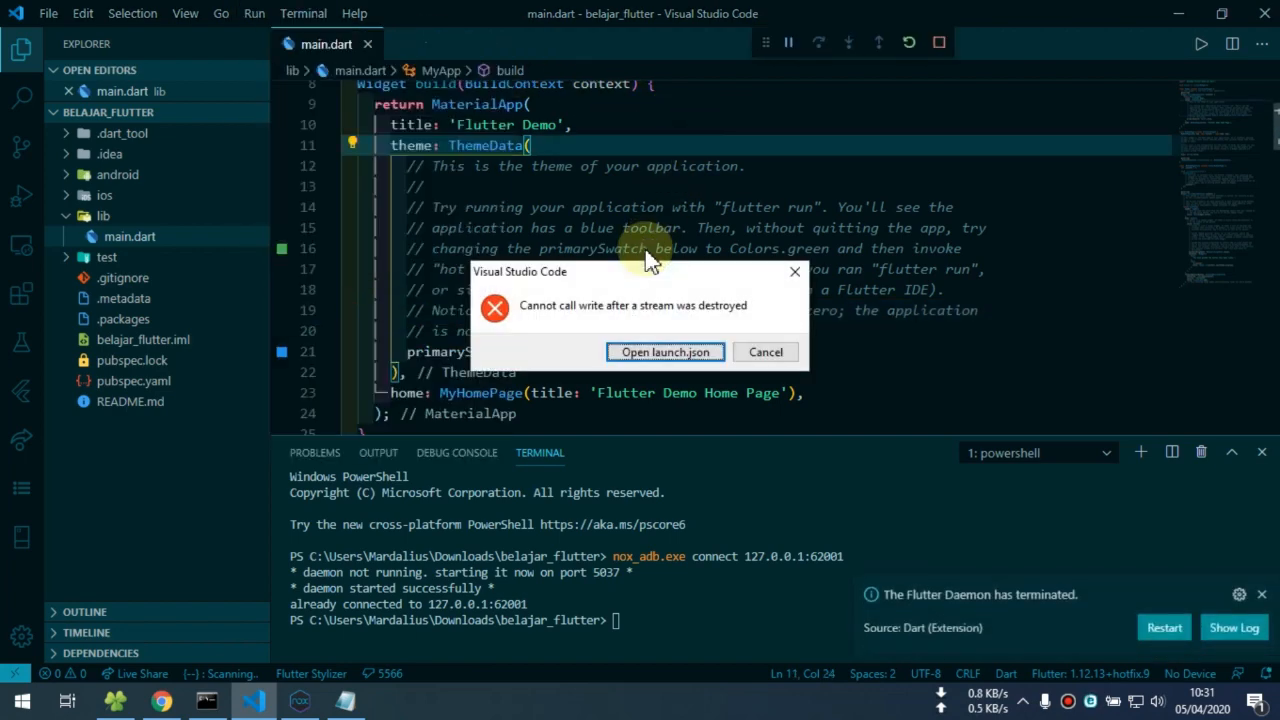
{"action": "left_click", "coordinate": [766, 352]}
{"action": "left_click", "coordinate": [850, 333]}
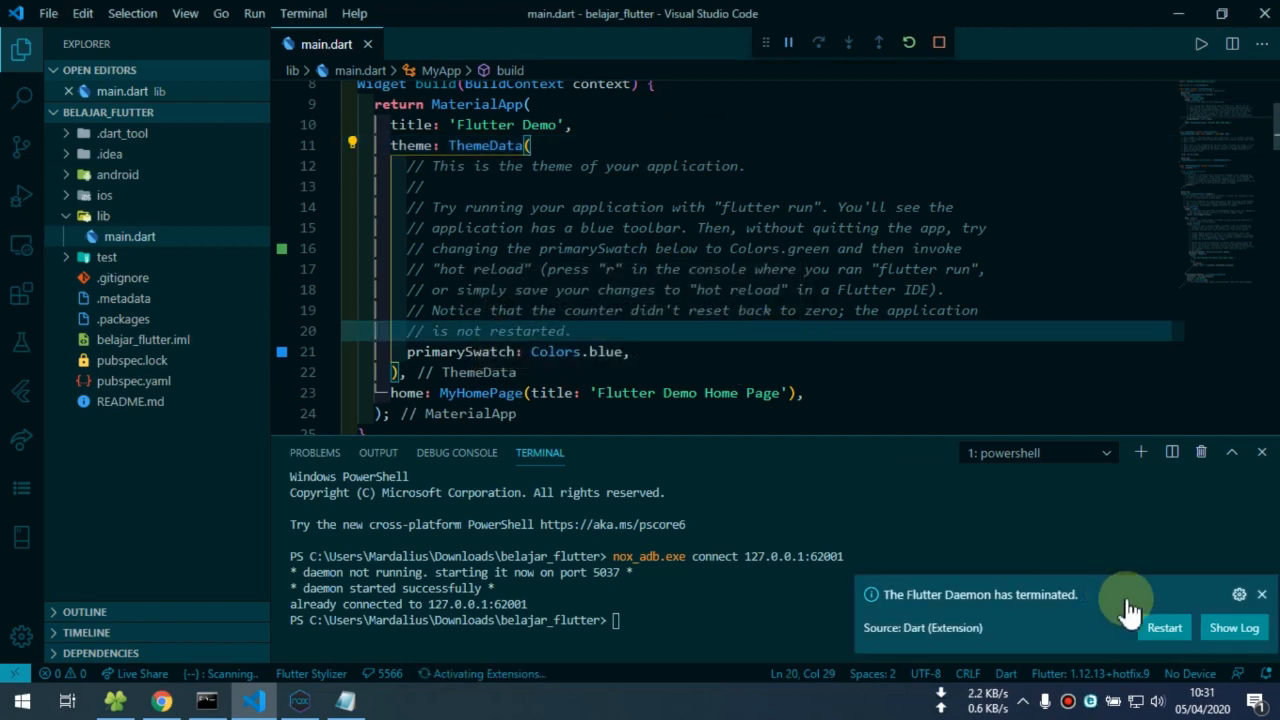
Step: Restart the Flutter daemon and save the launch.json file with its Flutter launch configuration
{"action": "left_click", "coordinate": [1165, 630]}
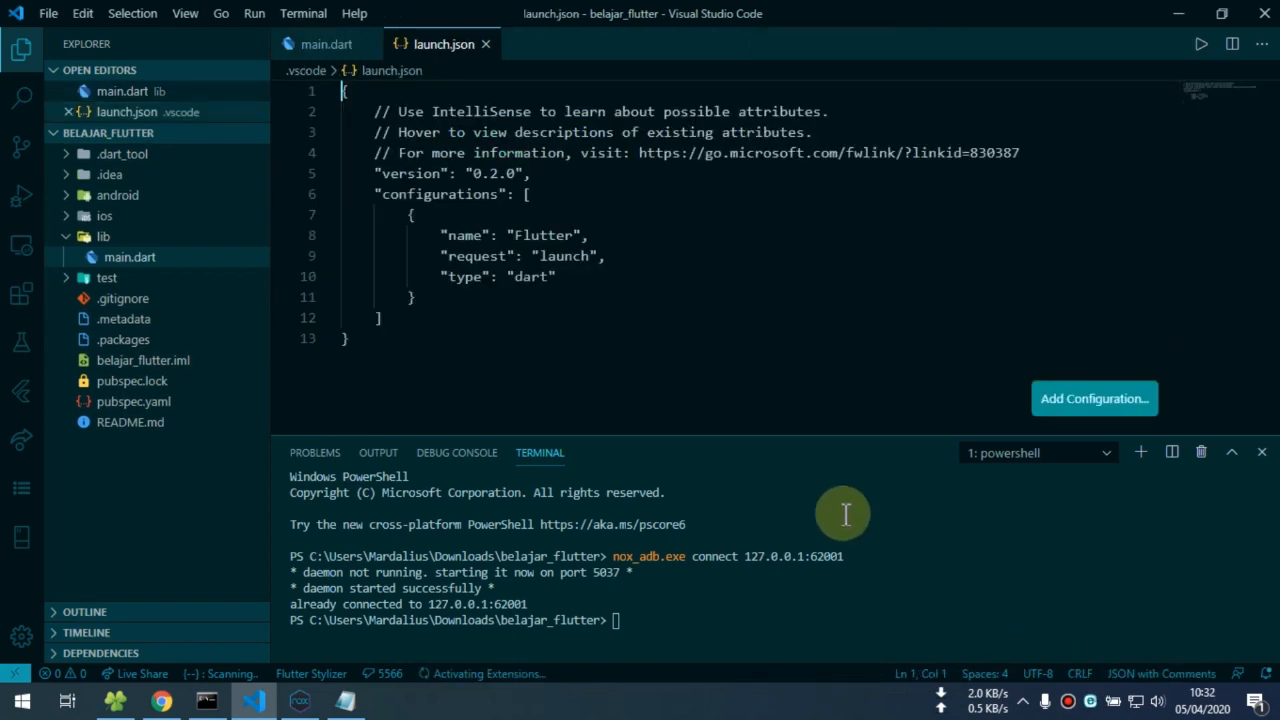
{"action": "left_click", "coordinate": [701, 375]}
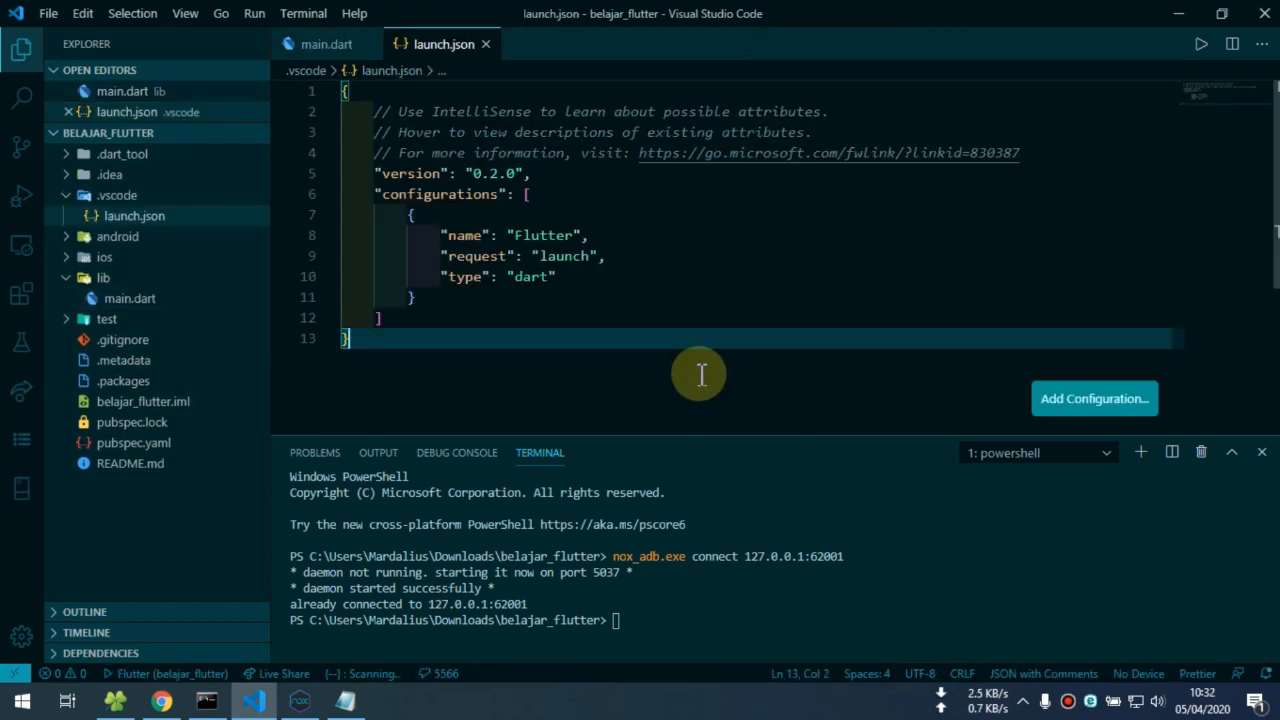
{"action": "key", "text": "ctrl+s"}
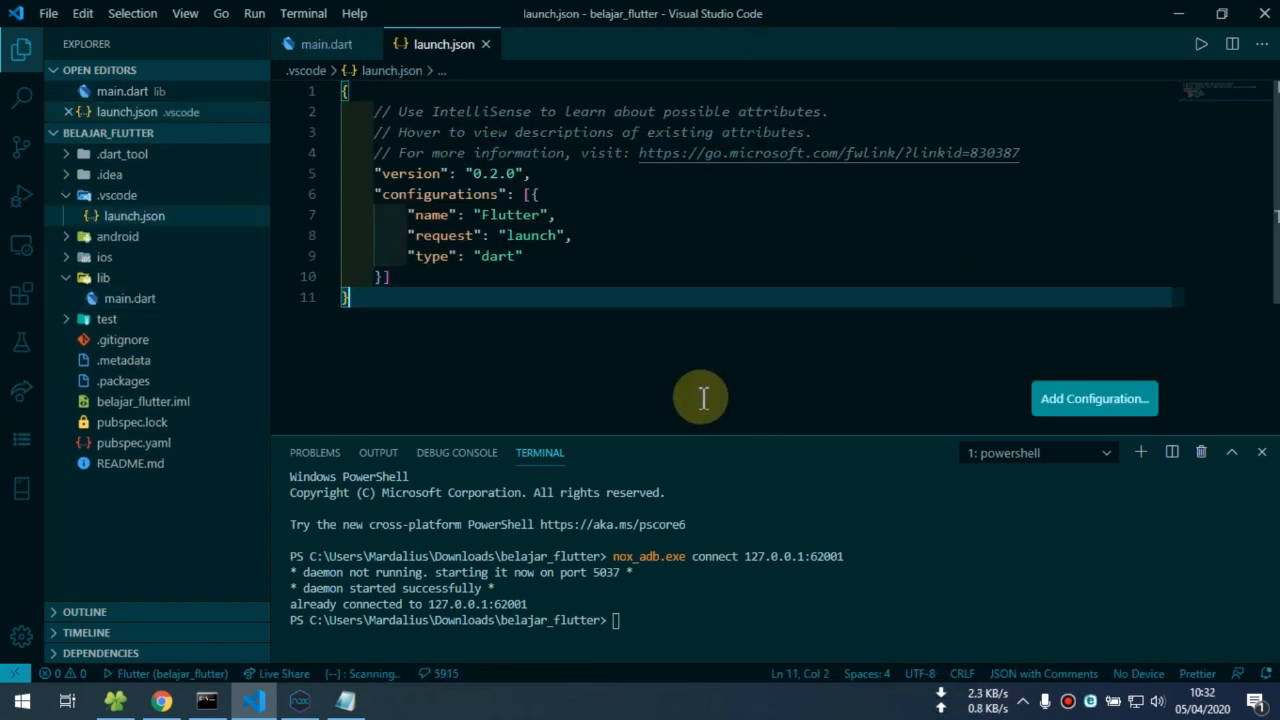
Step: Check the device selection for an available emulator, dismiss it, and return to the terminal prompt
{"action": "left_click", "coordinate": [1139, 674]}
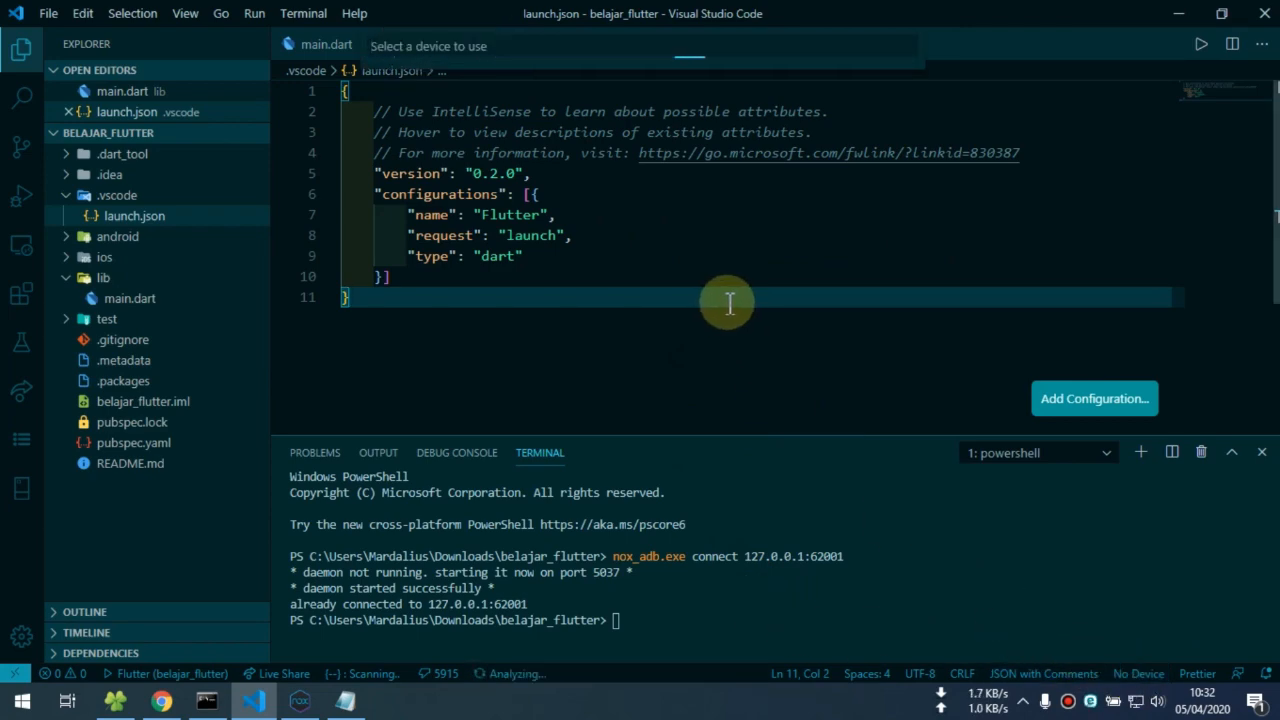
{"action": "left_click", "coordinate": [652, 284]}
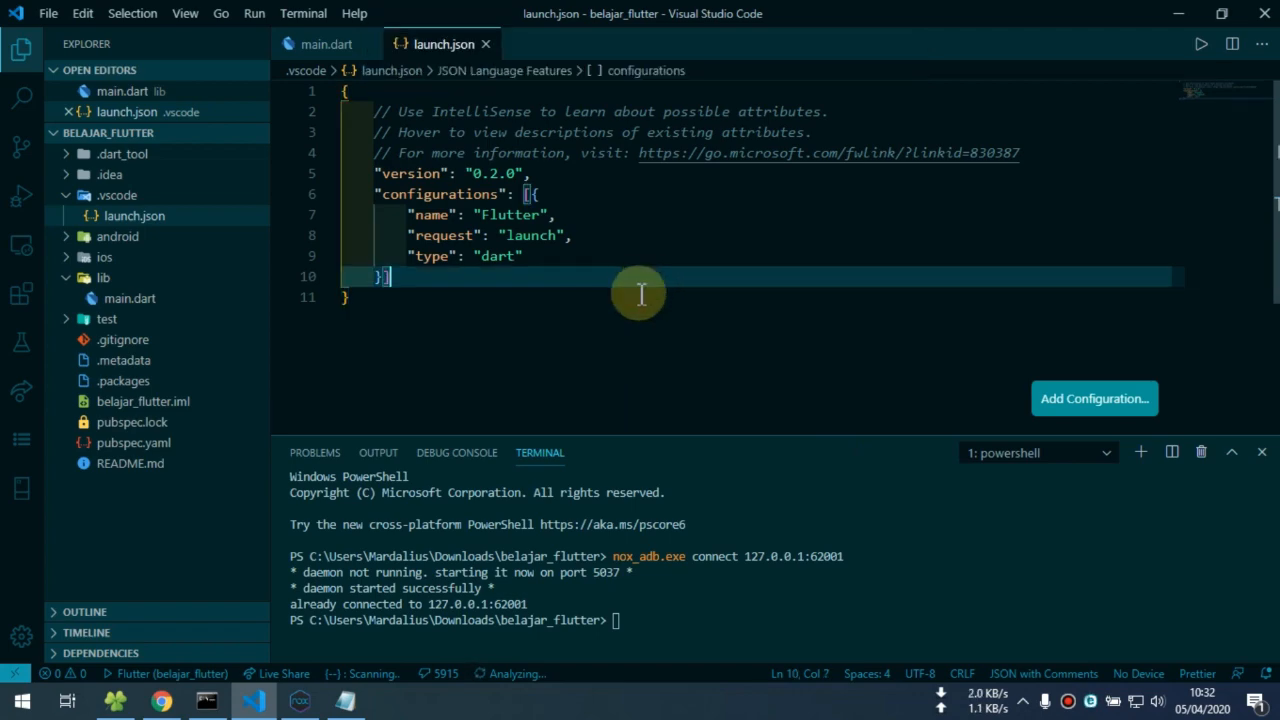
{"action": "left_click", "coordinate": [606, 366]}
{"action": "left_click", "coordinate": [627, 643]}
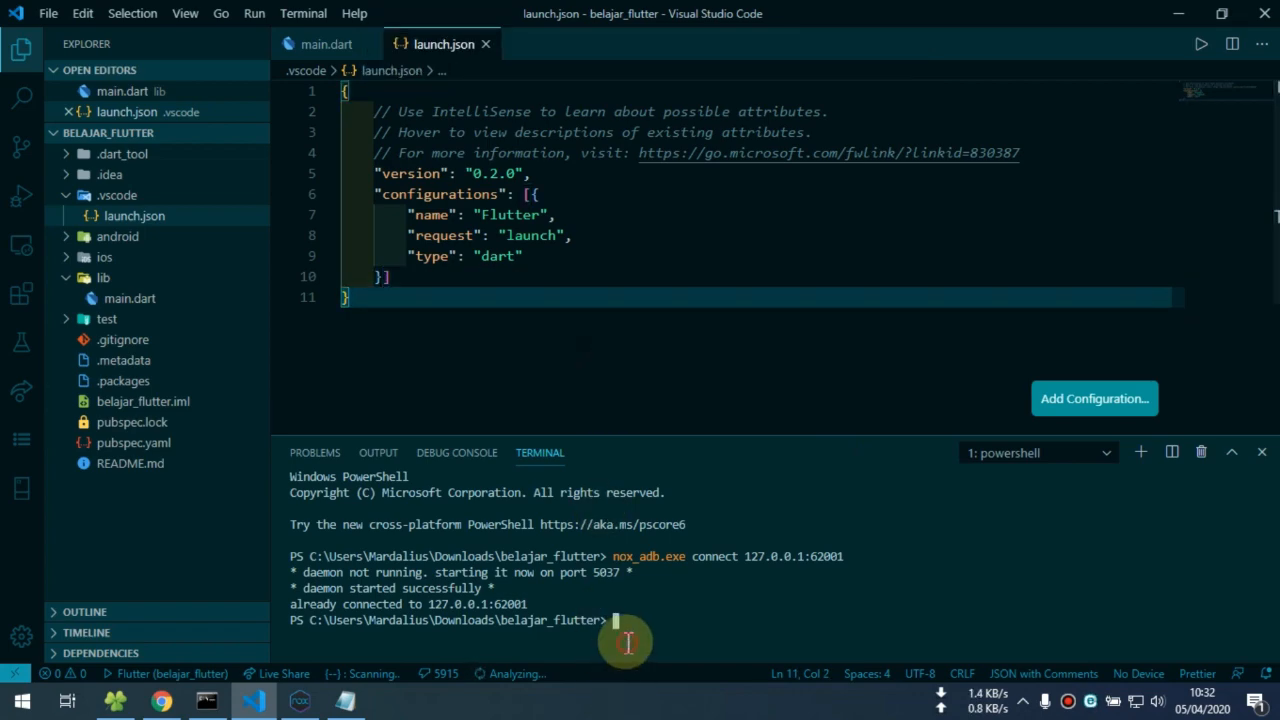
Step: Run nox_adb.exe connect 127.0.0.1:62001 again in the terminal and enlarge the terminal area
{"action": "key", "text": "Up"}
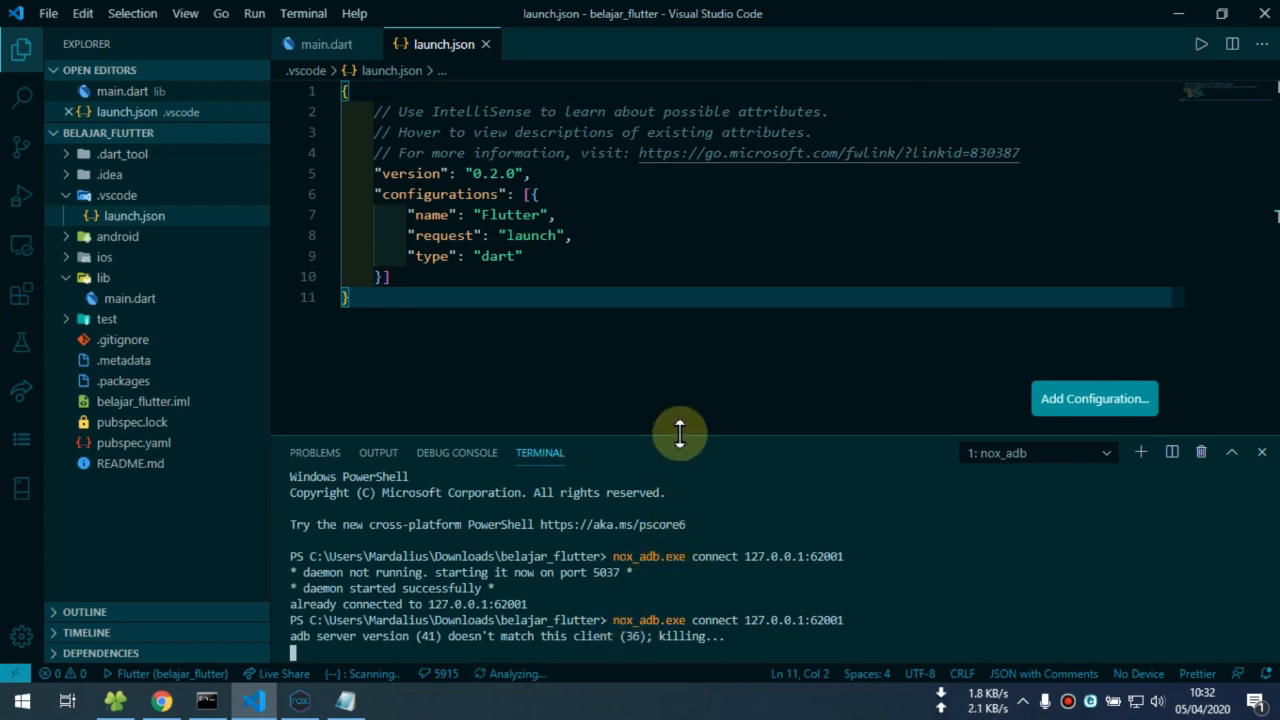
{"action": "left_click_drag", "start_coordinate": [679, 432], "coordinate": [683, 354]}
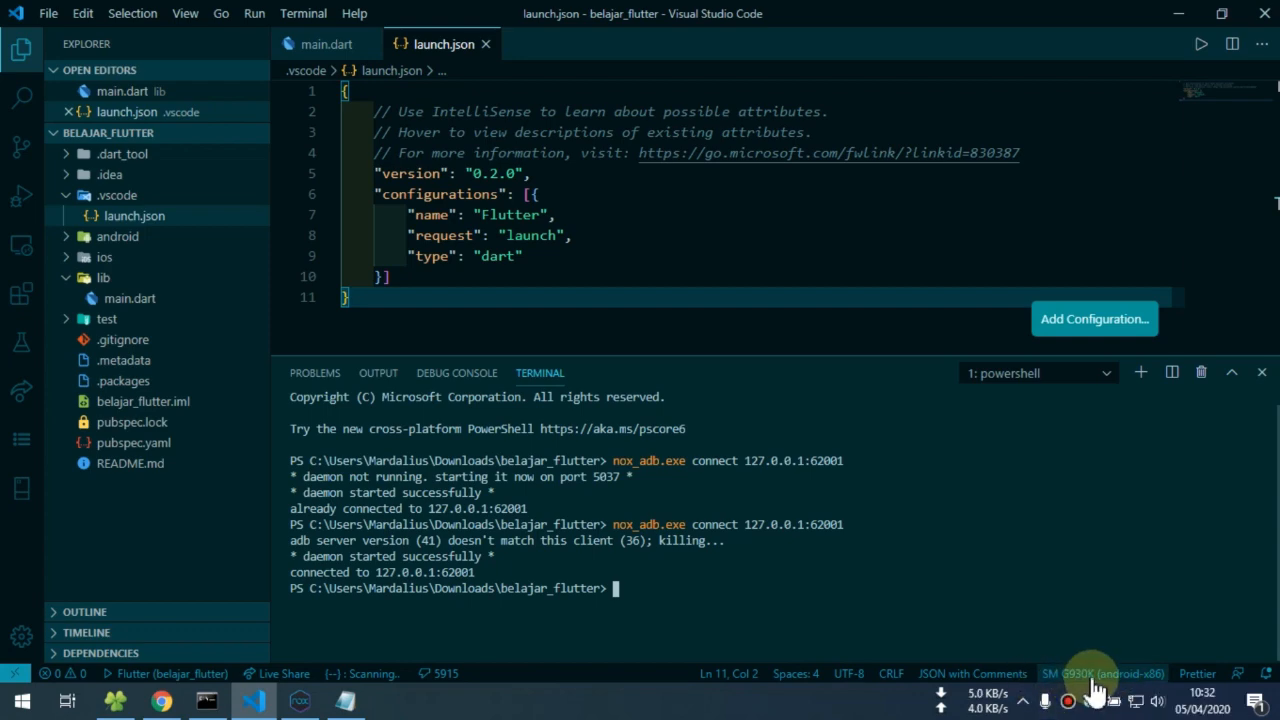
{"action": "left_click", "coordinate": [654, 257]}
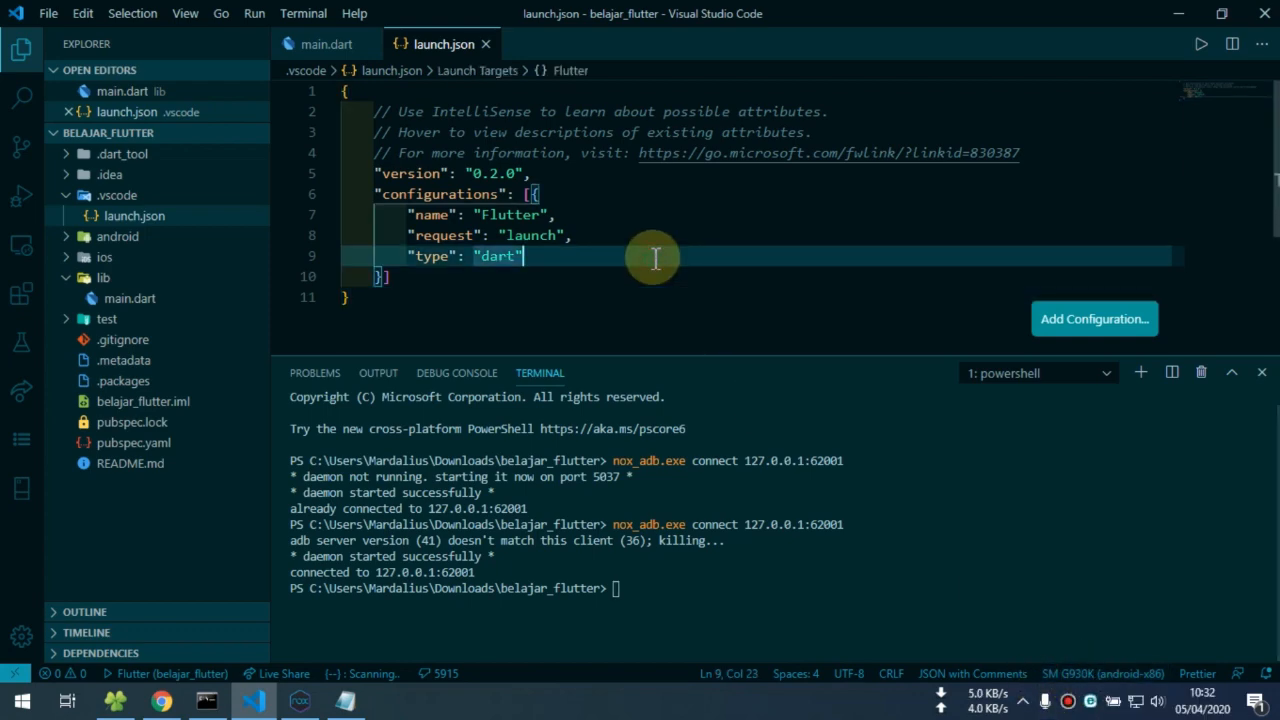
Step: Place the code window beside the NoxPlayer window and close the terminal area and the launch.json file
{"action": "left_click", "coordinate": [311, 708]}
{"action": "left_click_drag", "start_coordinate": [523, 9], "coordinate": [305, 20]}
{"action": "left_click", "coordinate": [766, 371]}
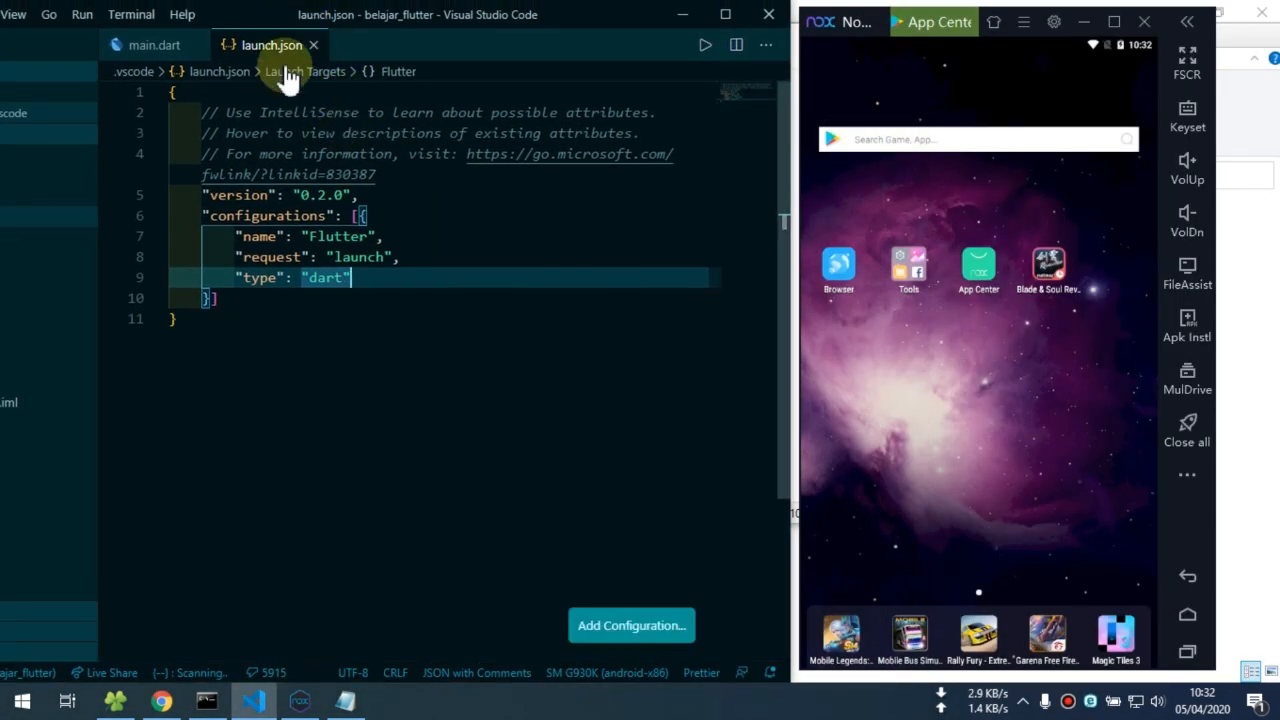
{"action": "left_click", "coordinate": [313, 45]}
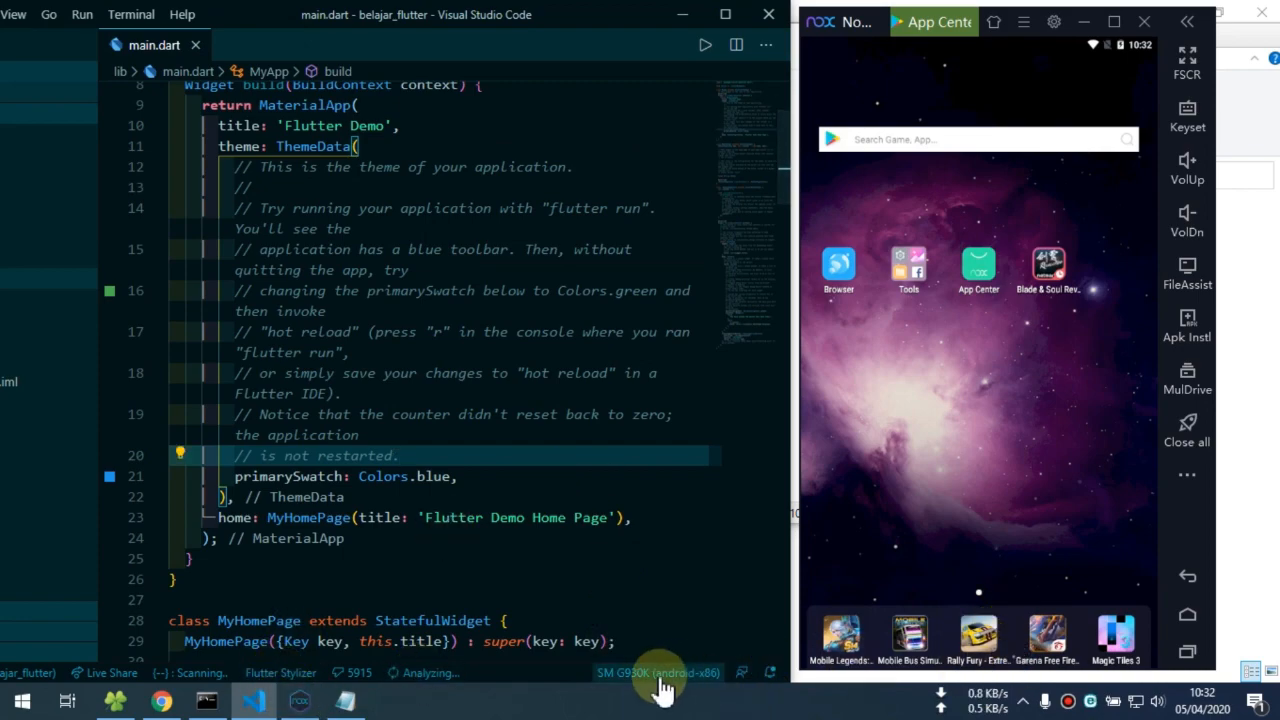
Step: Bring up the Command Prompt briefly, leave it, and maximize the Visual Studio Code window
{"action": "left_click", "coordinate": [208, 700]}
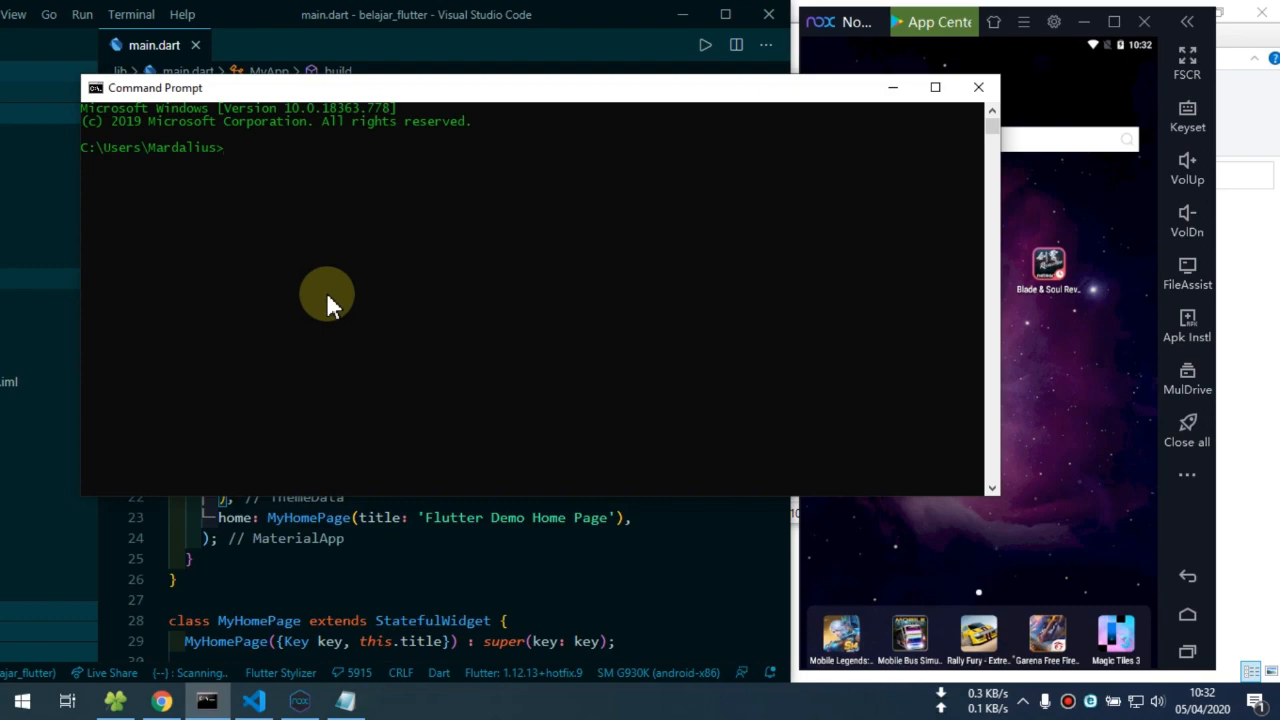
{"action": "left_click", "coordinate": [494, 598]}
{"action": "left_click", "coordinate": [725, 14]}
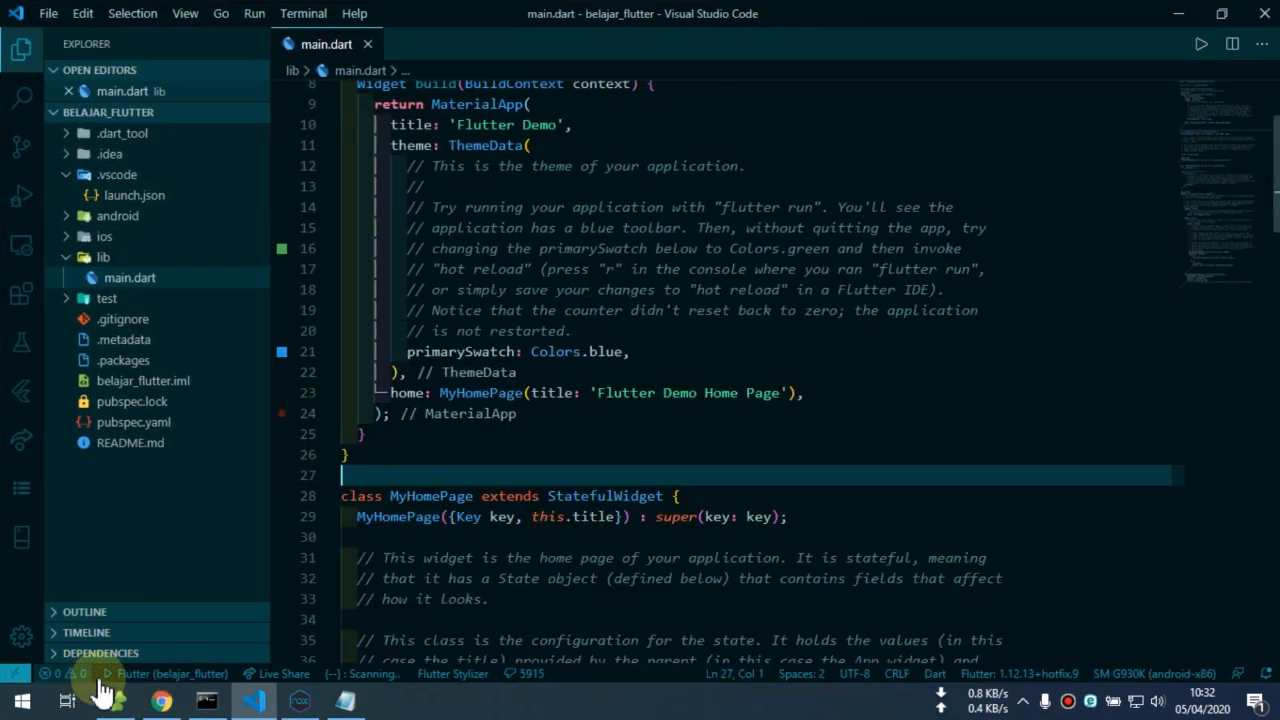
Step: Run flutter doctor in the integrated terminal and review its Flutter and connected device checks
{"action": "left_click", "coordinate": [62, 673]}
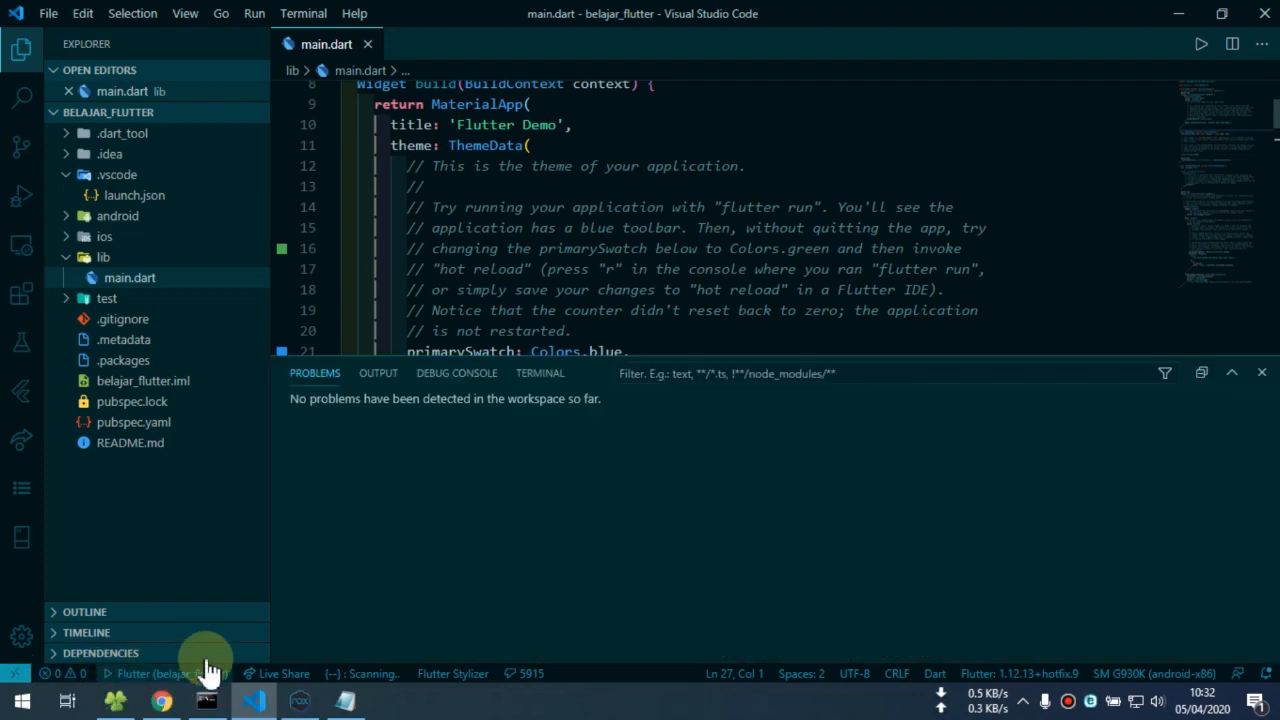
{"action": "left_click", "coordinate": [540, 373]}
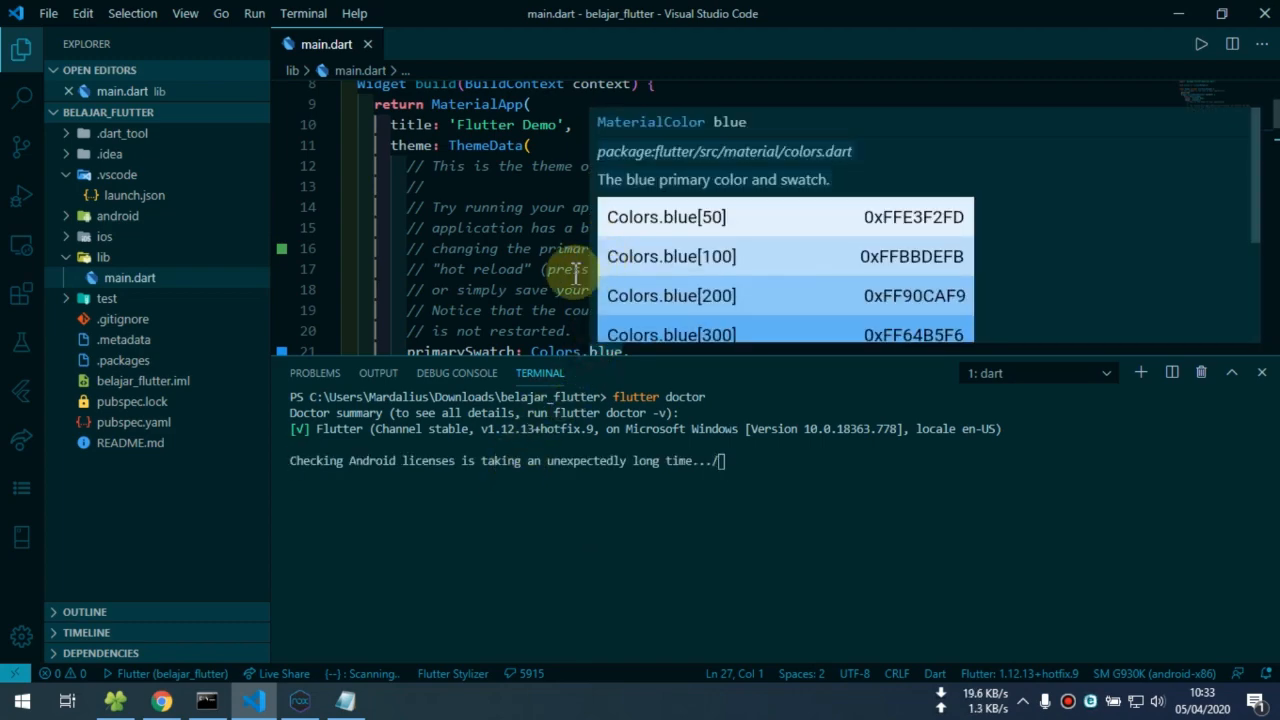
{"action": "scroll", "coordinate": [627, 346], "scroll_direction": "down", "scroll_amount": 2}
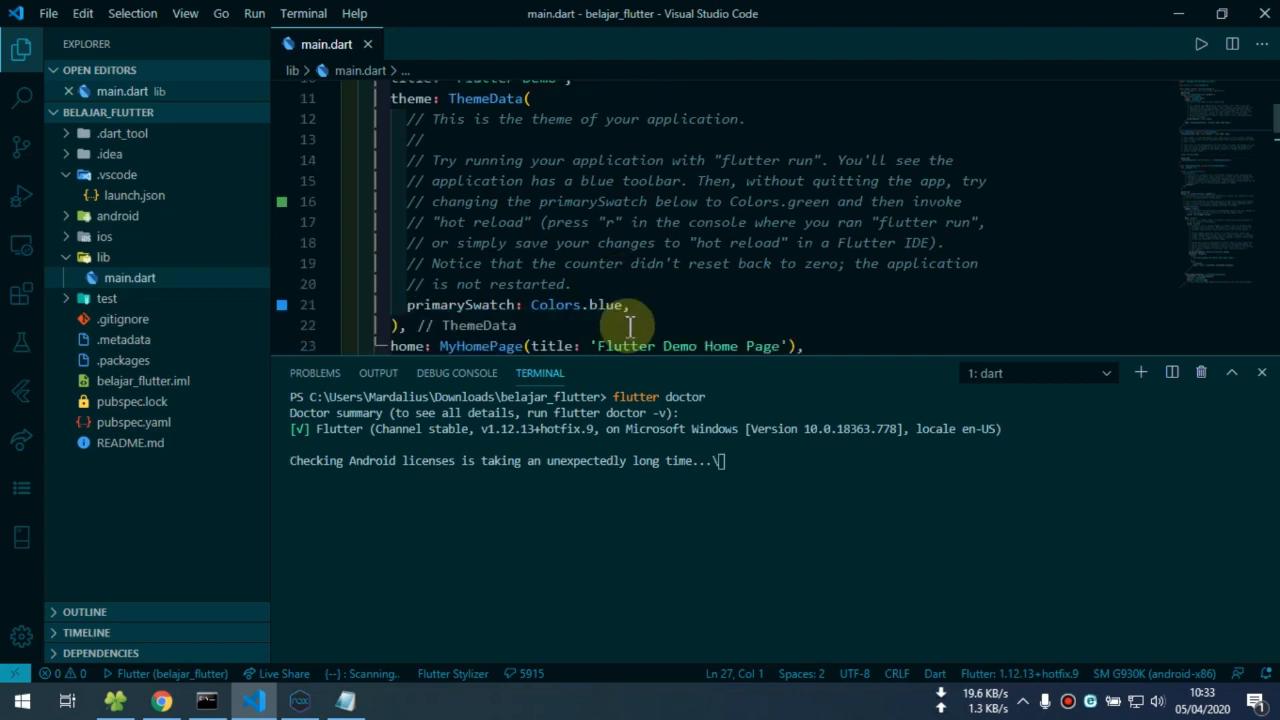
{"action": "scroll", "coordinate": [622, 272], "scroll_direction": "up", "scroll_amount": 3}
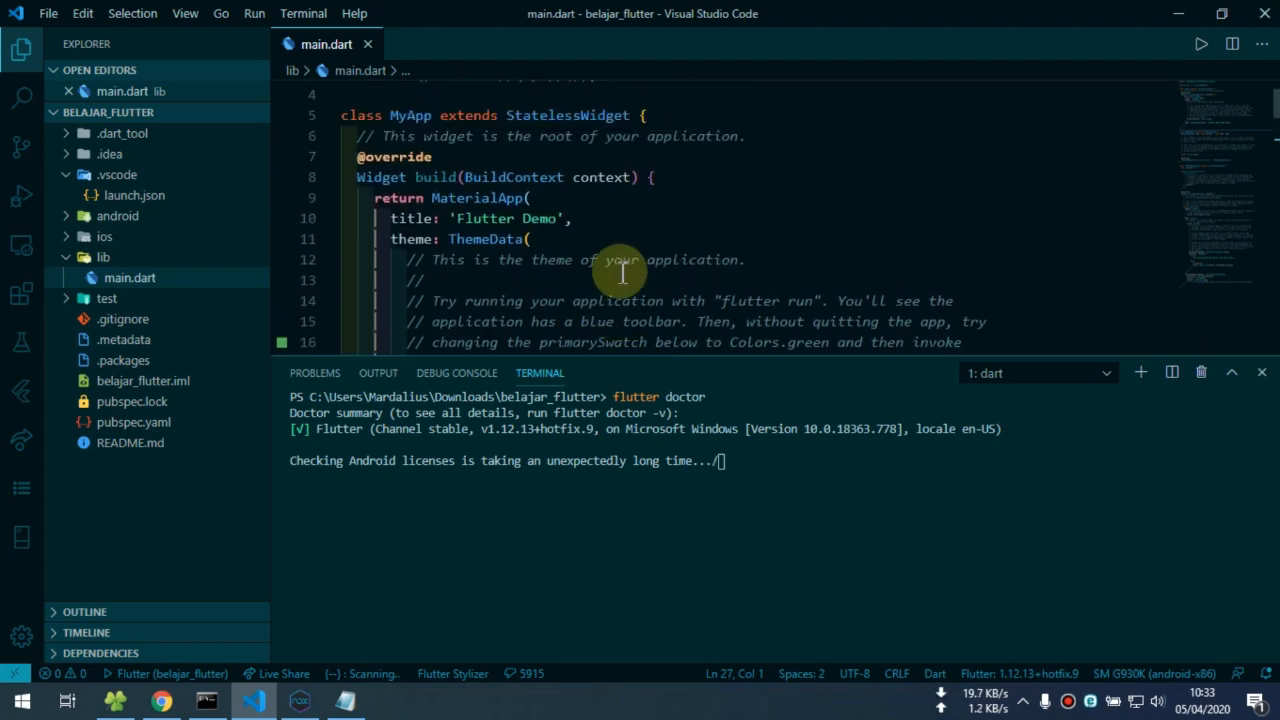
{"action": "scroll", "coordinate": [630, 270], "scroll_direction": "down", "scroll_amount": 3}
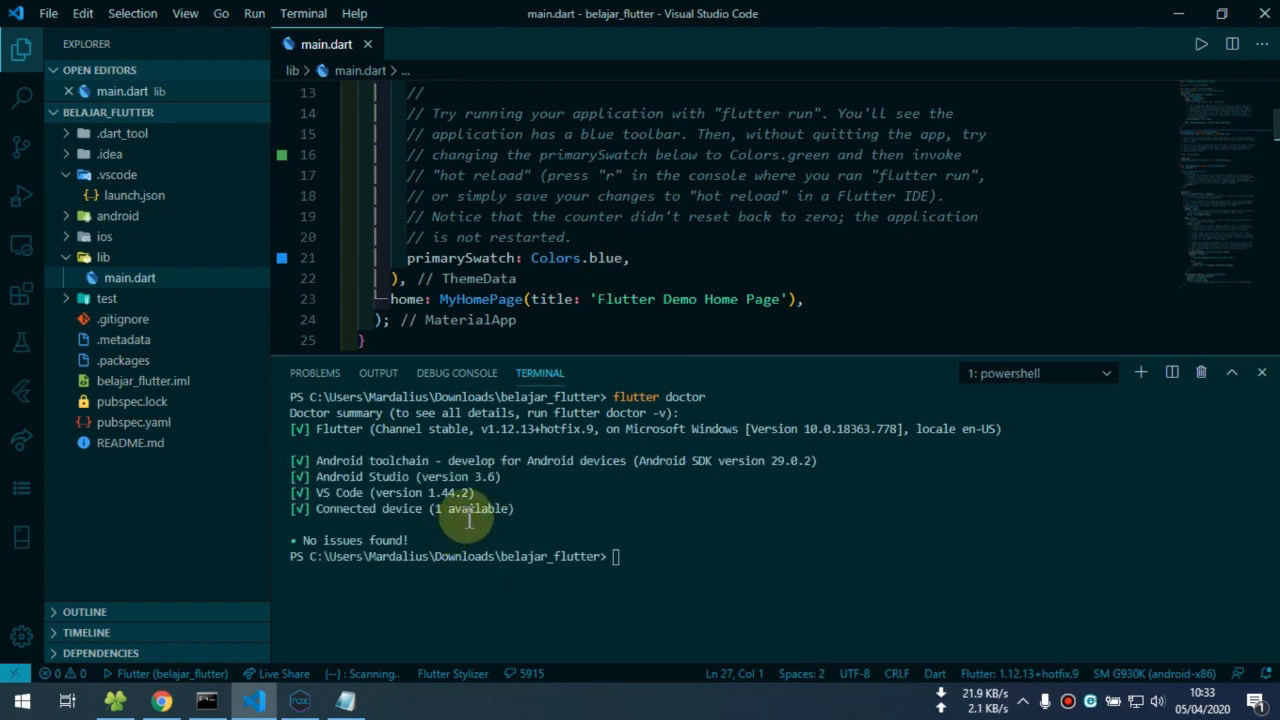
{"action": "double_click", "coordinate": [369, 518]}
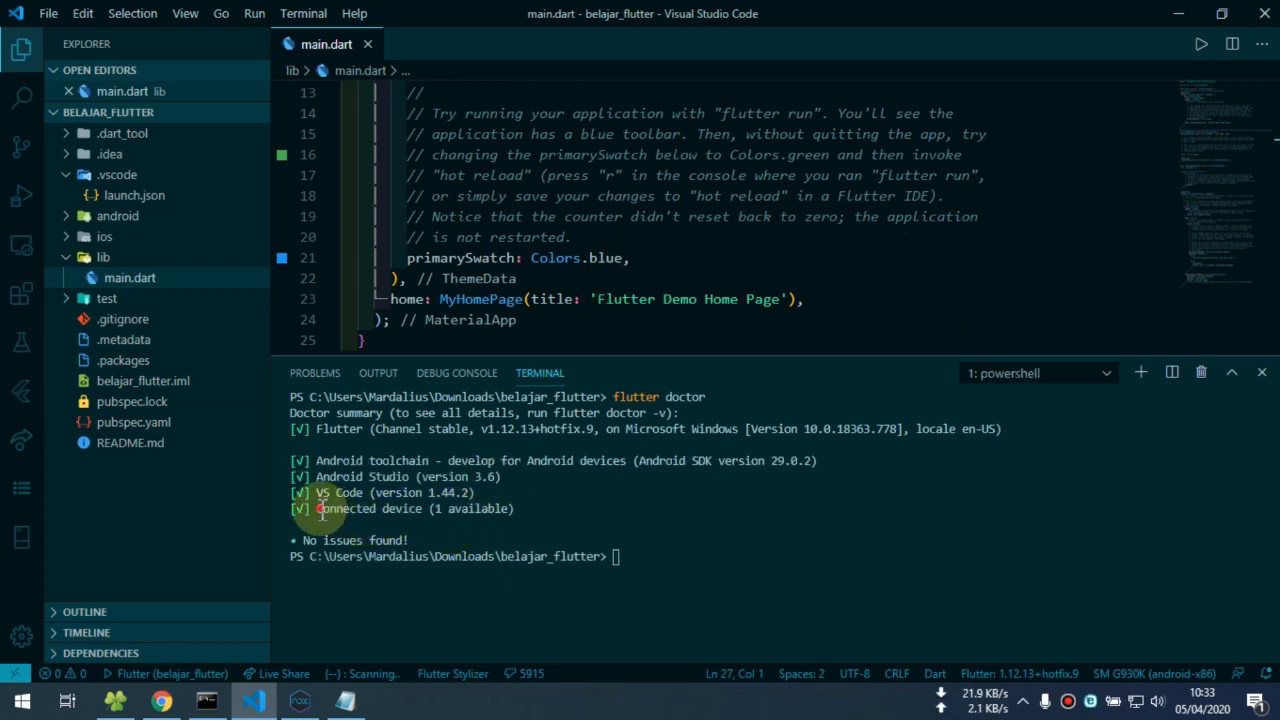
{"action": "left_click", "coordinate": [300, 430]}
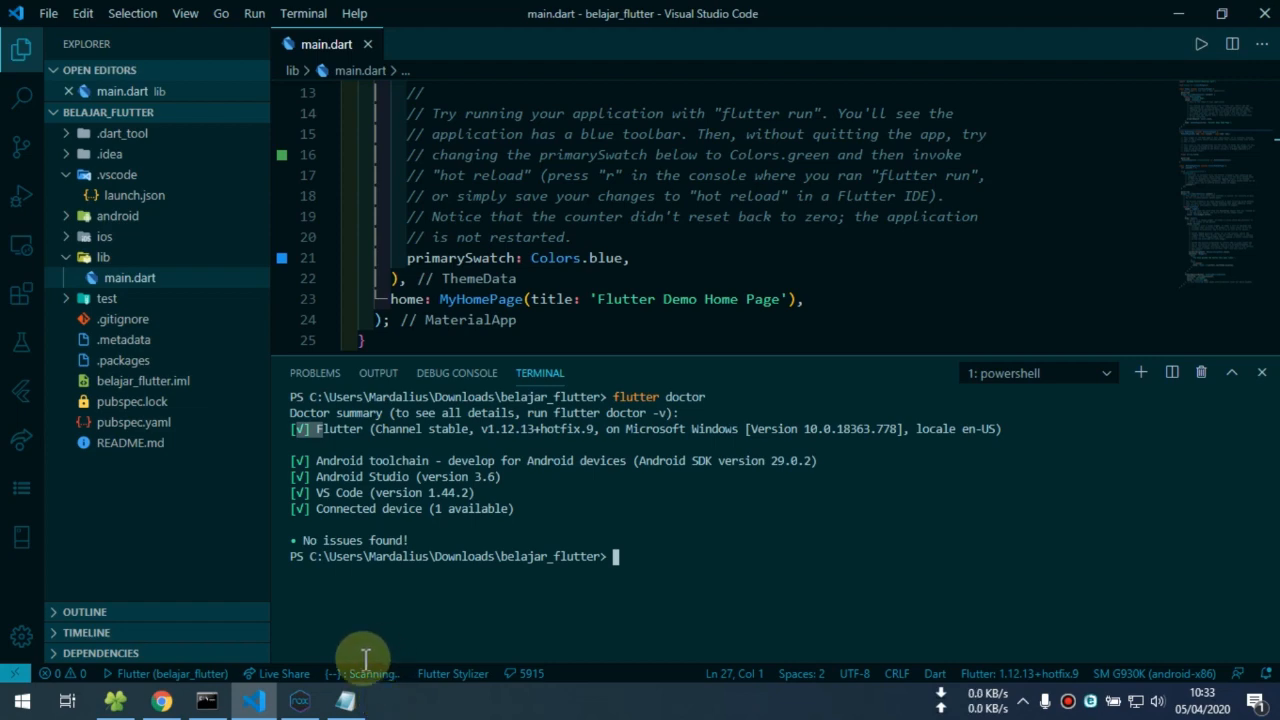
Step: Look at the NoxPlayer emulator window and return to the MyHomePage line in main.dart
{"action": "left_click", "coordinate": [299, 700]}
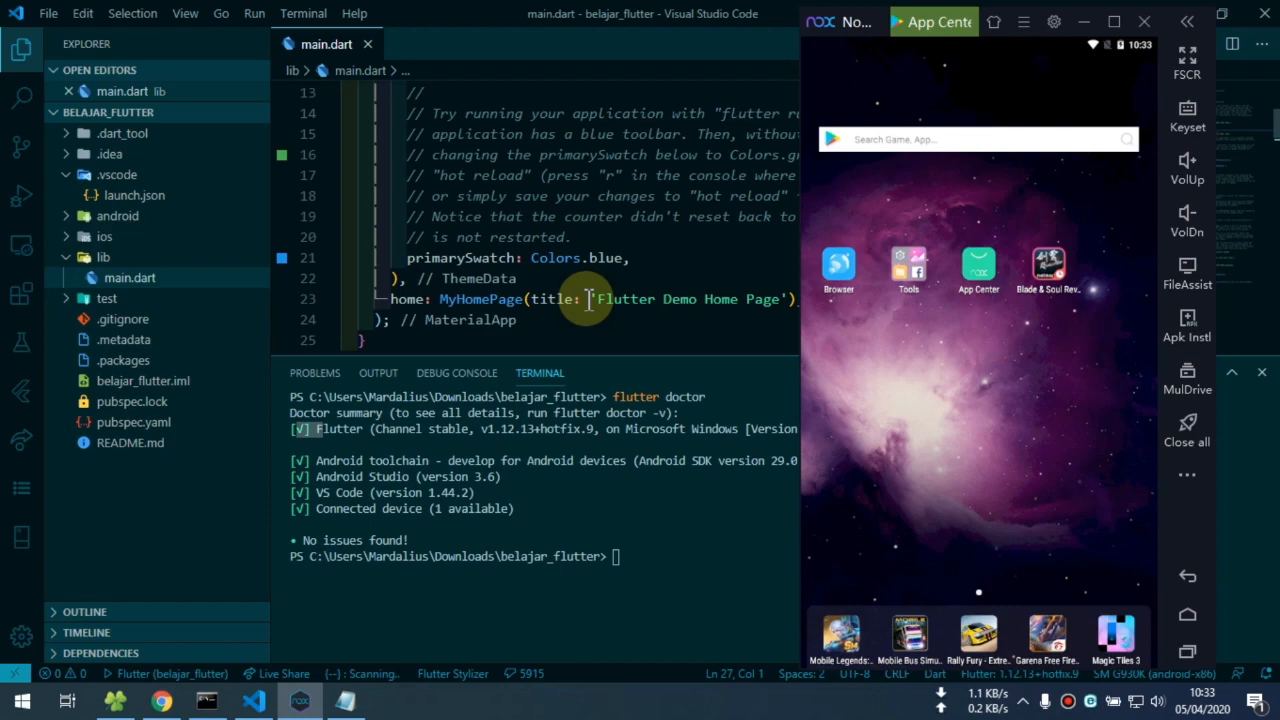
{"action": "left_click", "coordinate": [571, 508]}
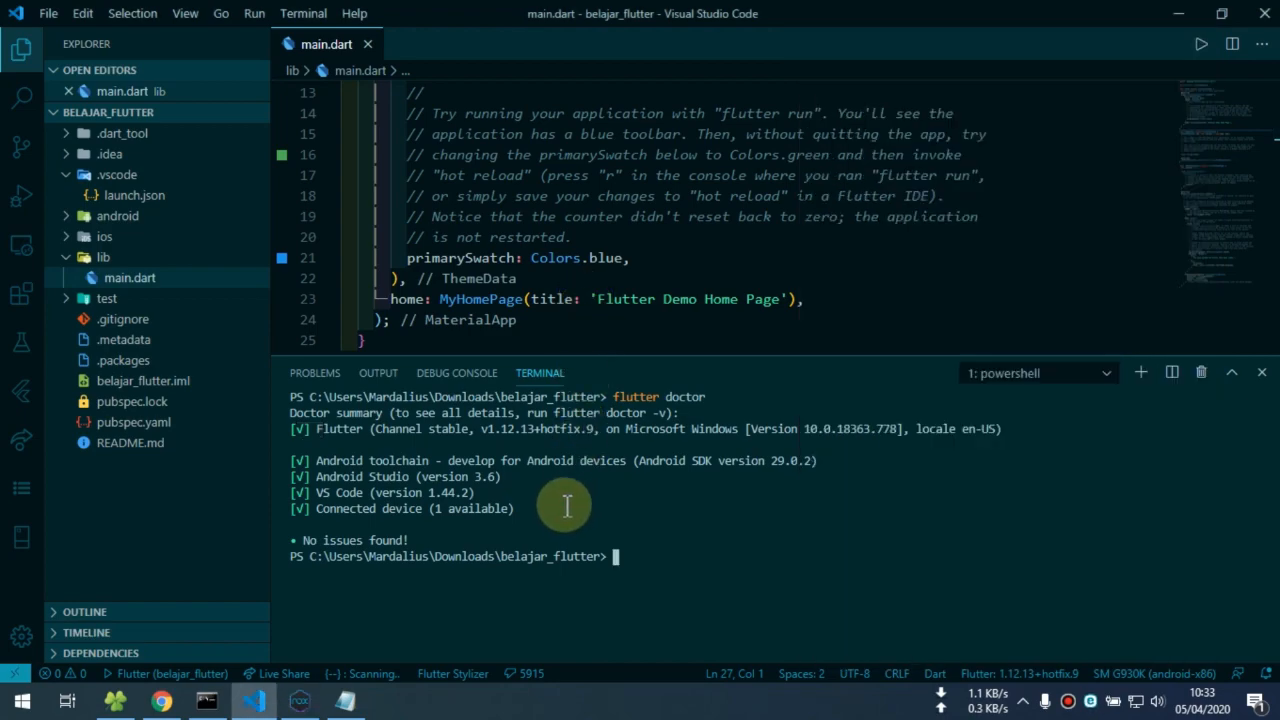
{"action": "left_click", "coordinate": [299, 700]}
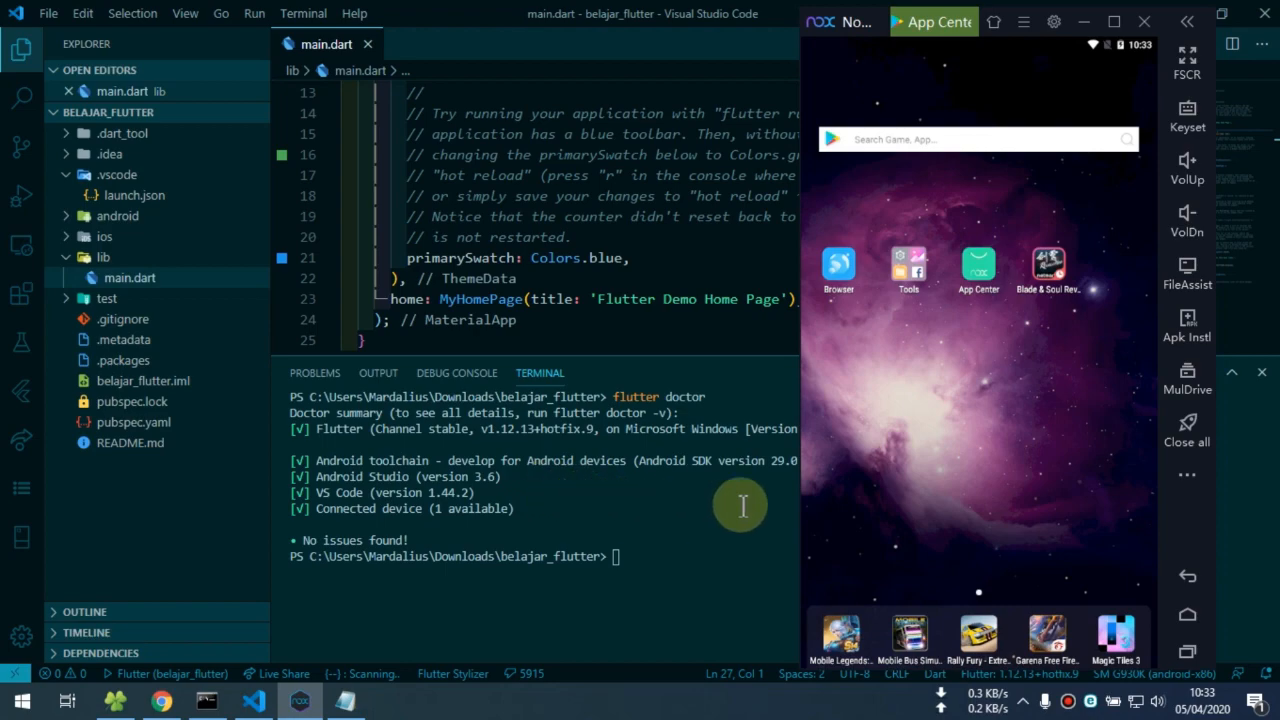
{"action": "left_click", "coordinate": [608, 310]}
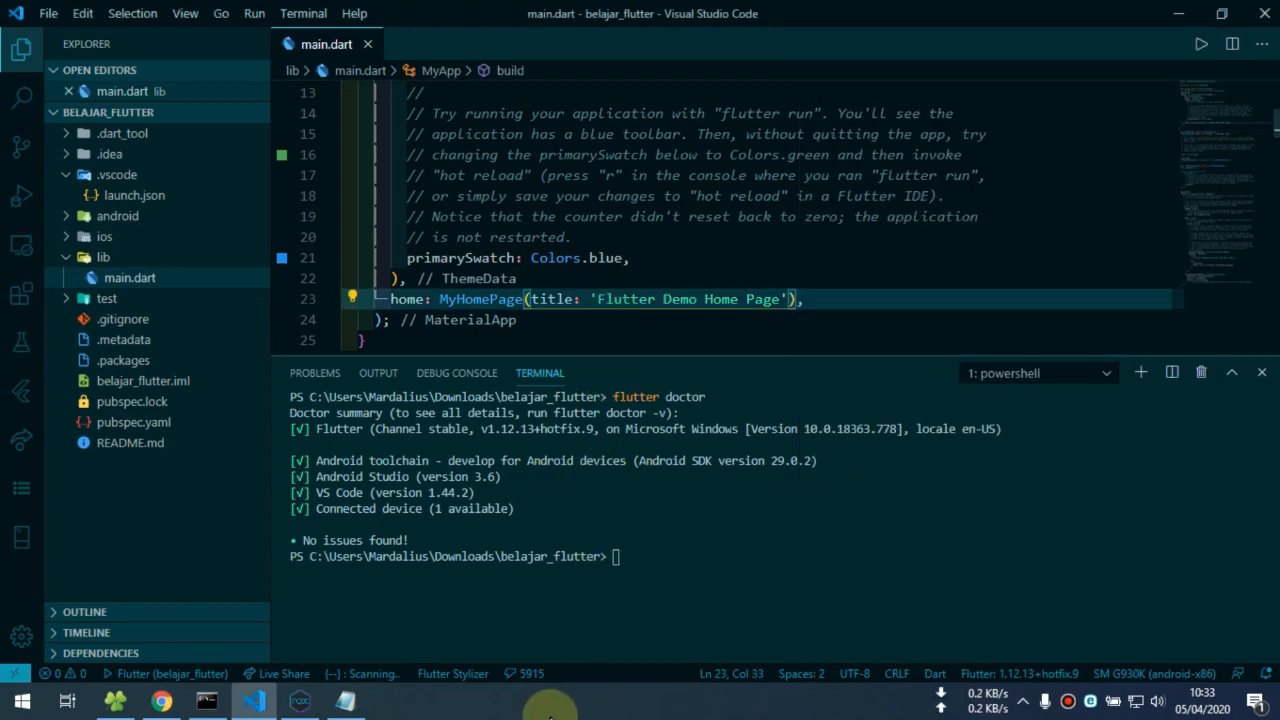